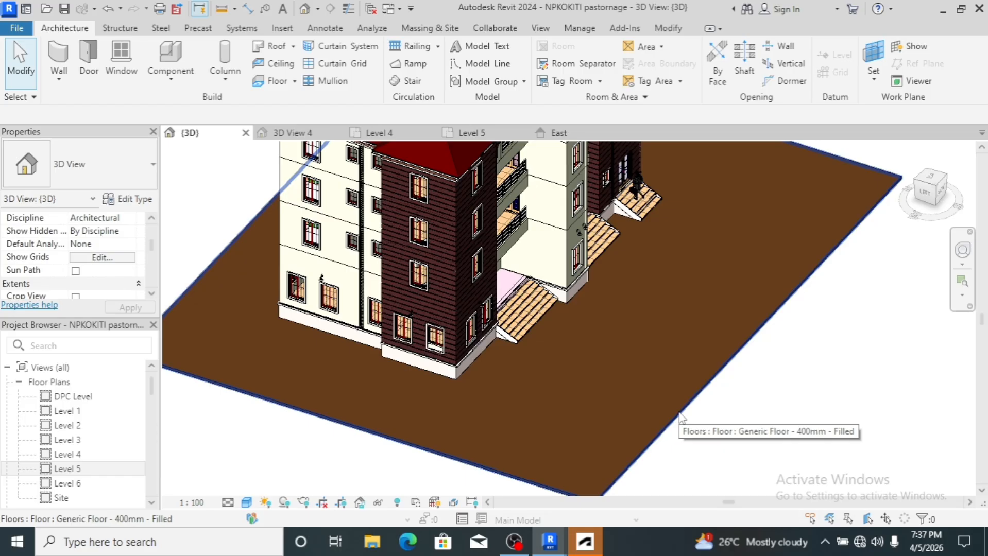
- Examine the 400 mm filled ground floor slab around the building in the 3D view
click(589, 417)
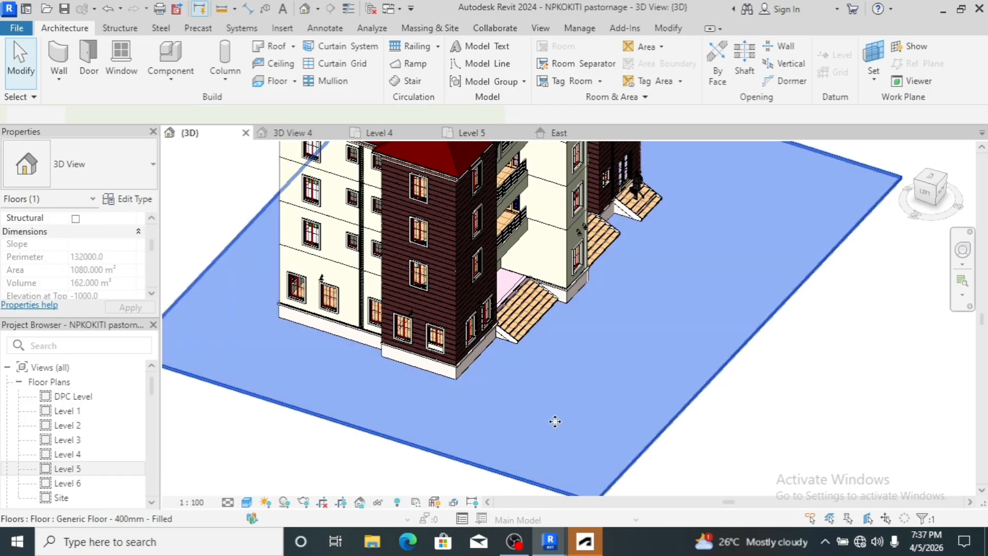
scroll(555, 422, down, 4)
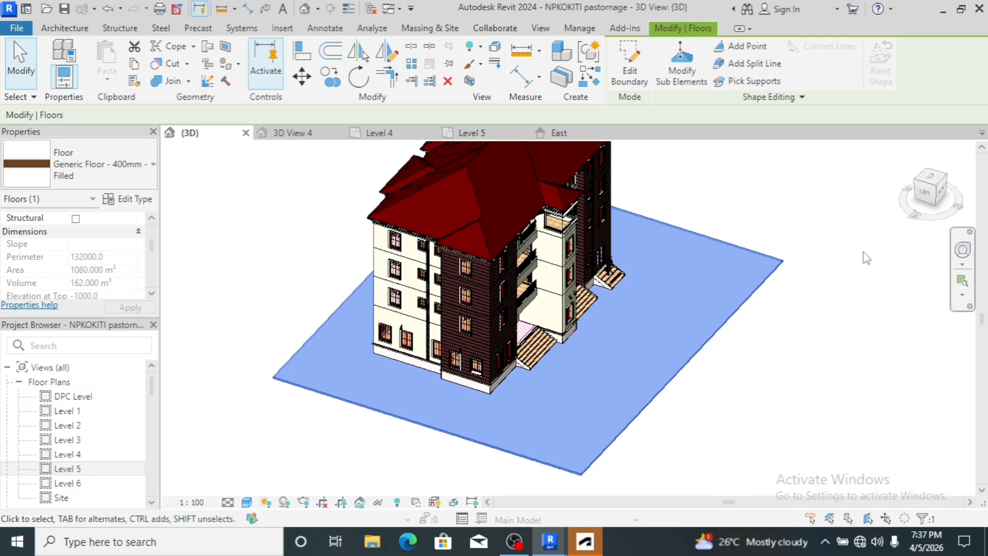
scroll(747, 242, up, 3)
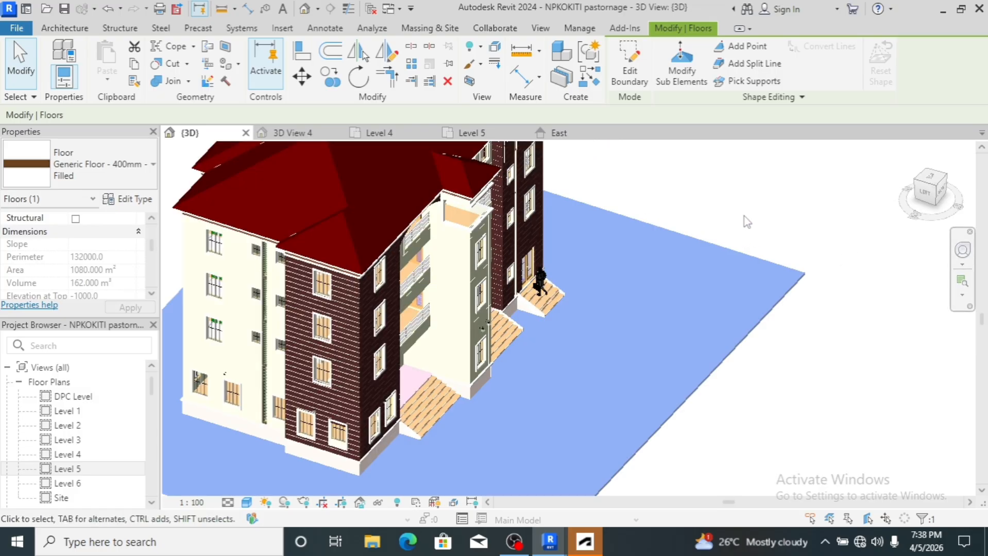
scroll(746, 221, down, 3)
scroll(748, 220, up, 1)
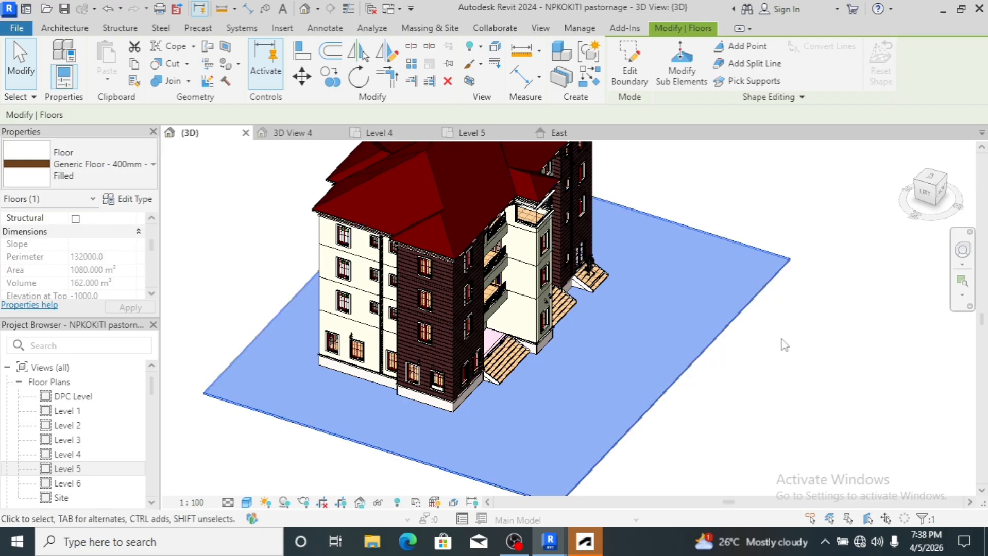
scroll(839, 308, down, 1)
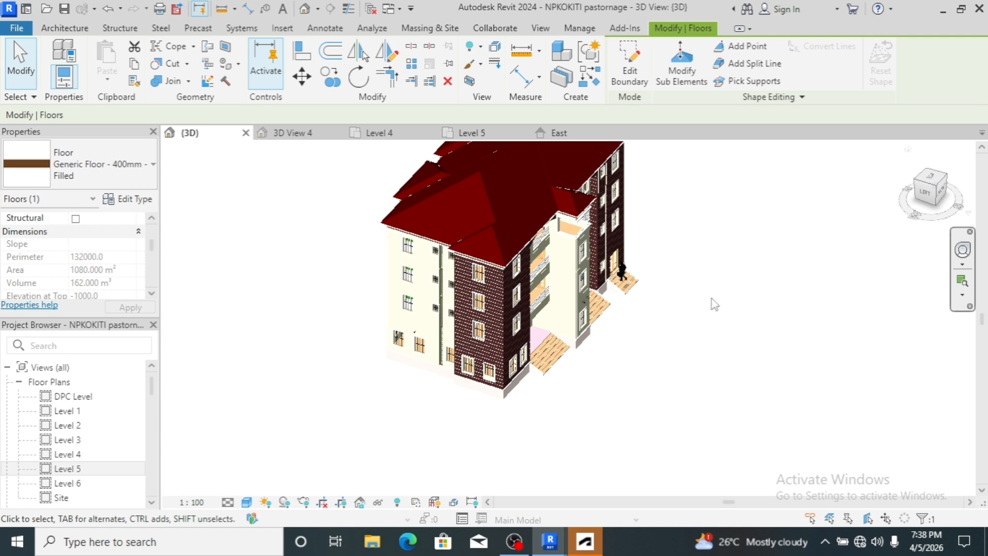
scroll(636, 357, up, 5)
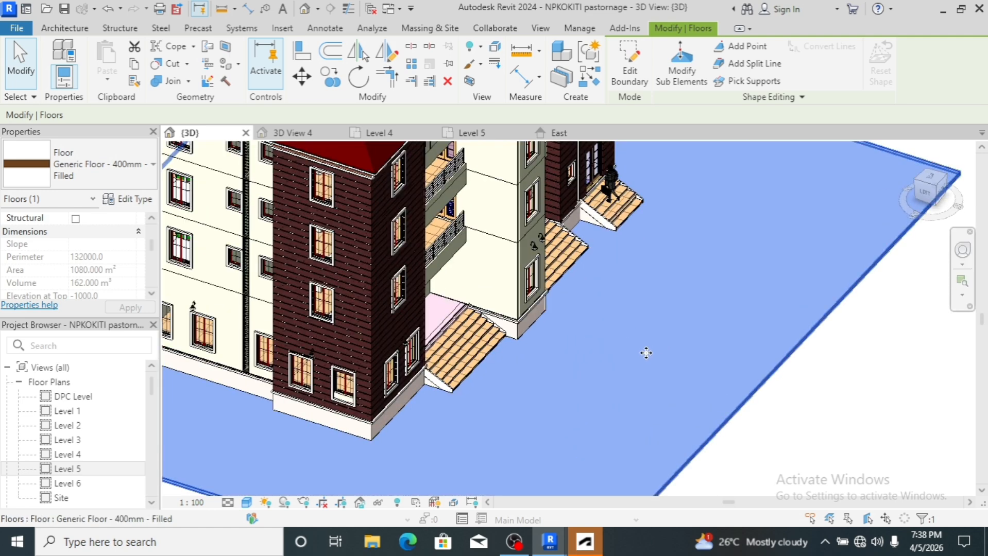
scroll(646, 353, down, 5)
scroll(679, 382, up, 4)
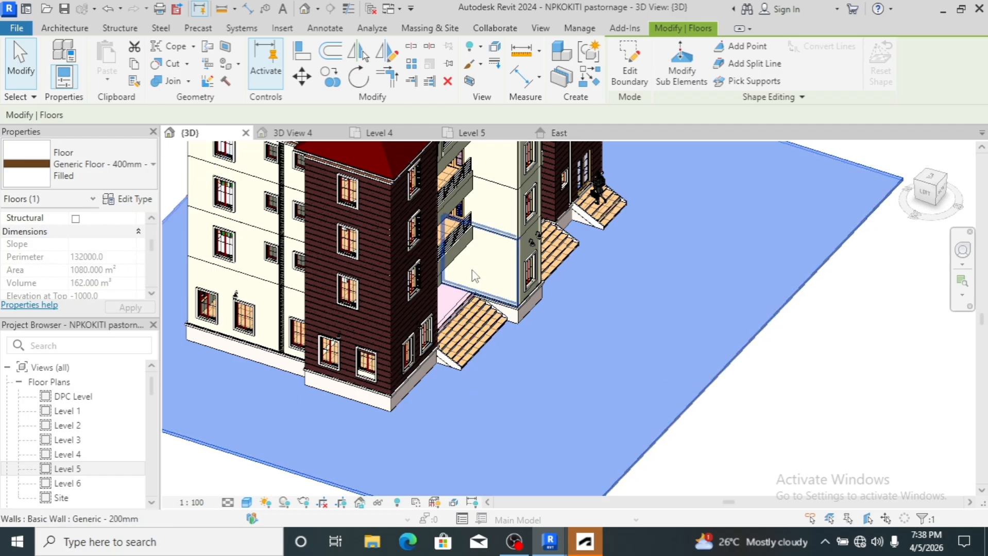
scroll(622, 250, down, 3)
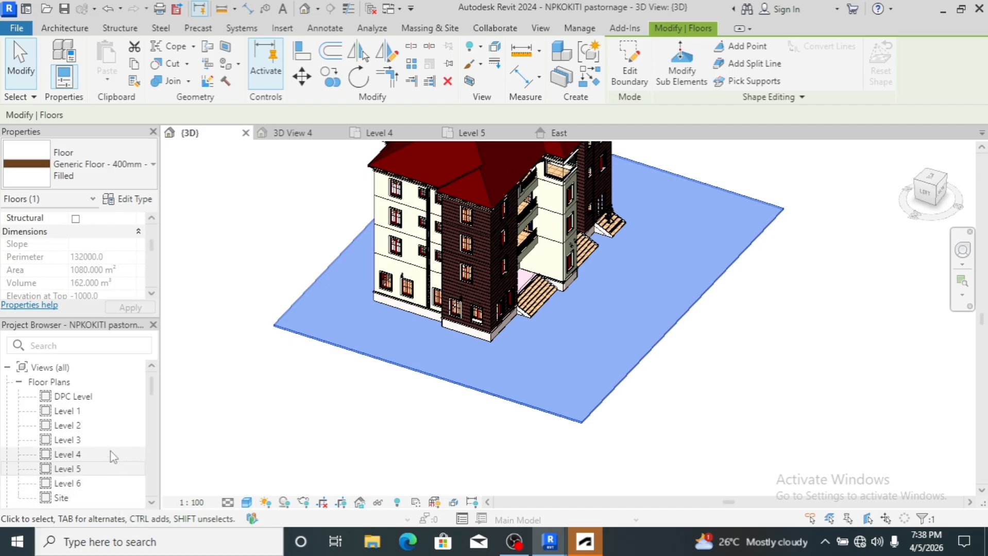
- Open the Level 1 floor plan
click(78, 411)
double_click(78, 410)
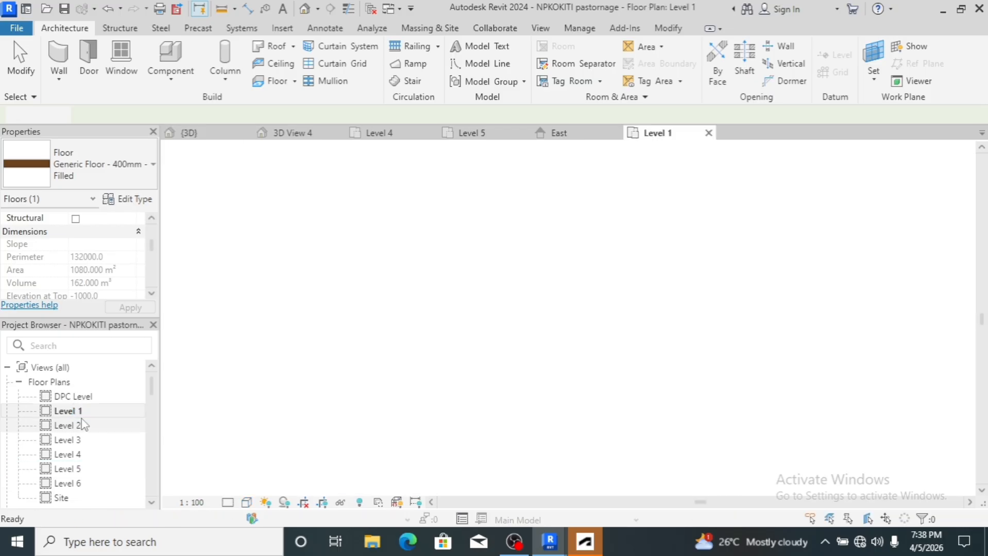
click(489, 360)
scroll(508, 380, up, 2)
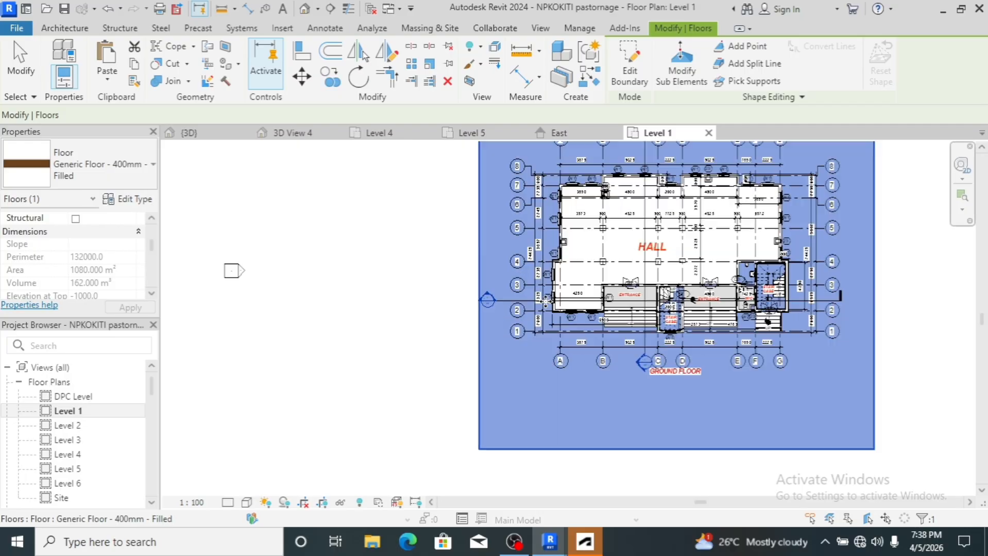
scroll(545, 301, up, 3)
scroll(409, 436, down, 1)
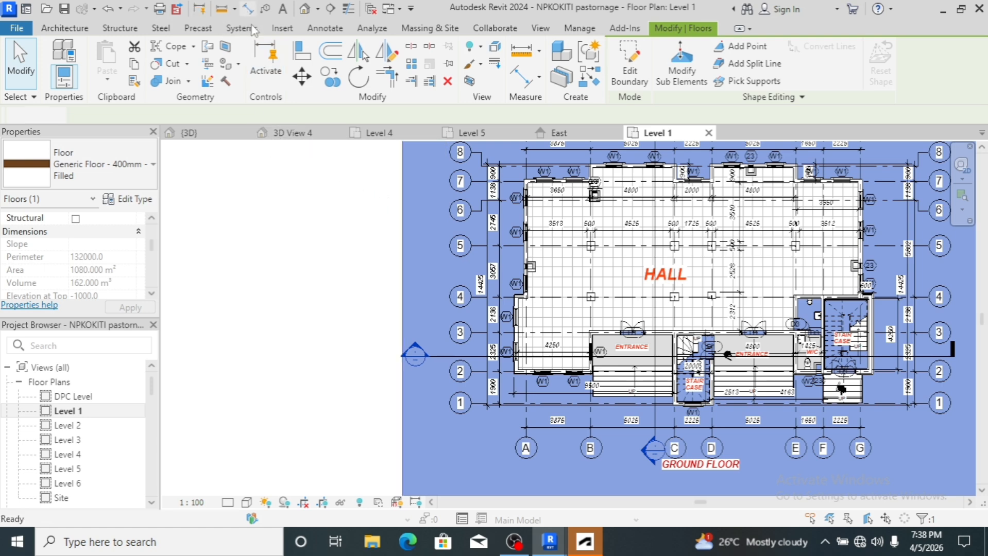
- Place an aligned dimension across the full width of the ground slab, above the plan
click(248, 9)
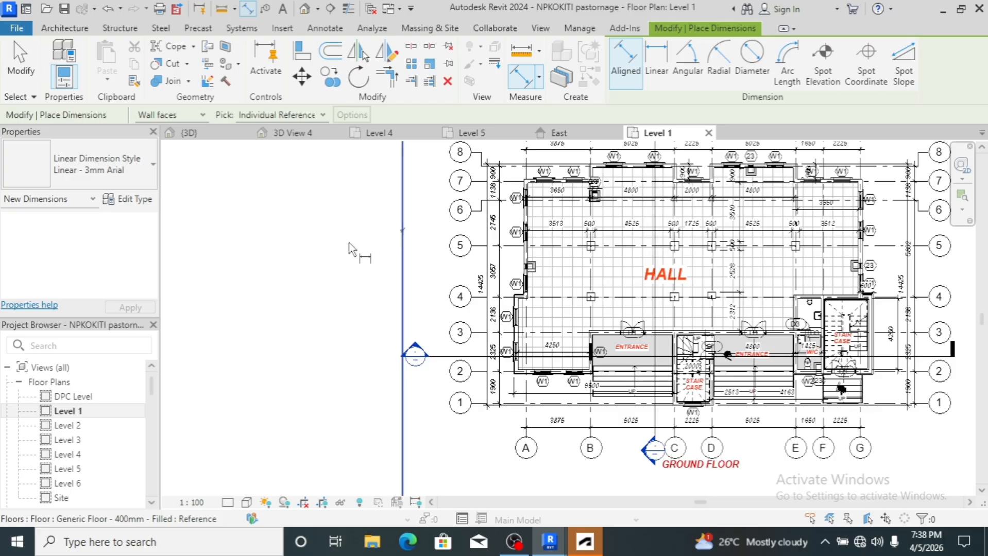
scroll(315, 242, down, 5)
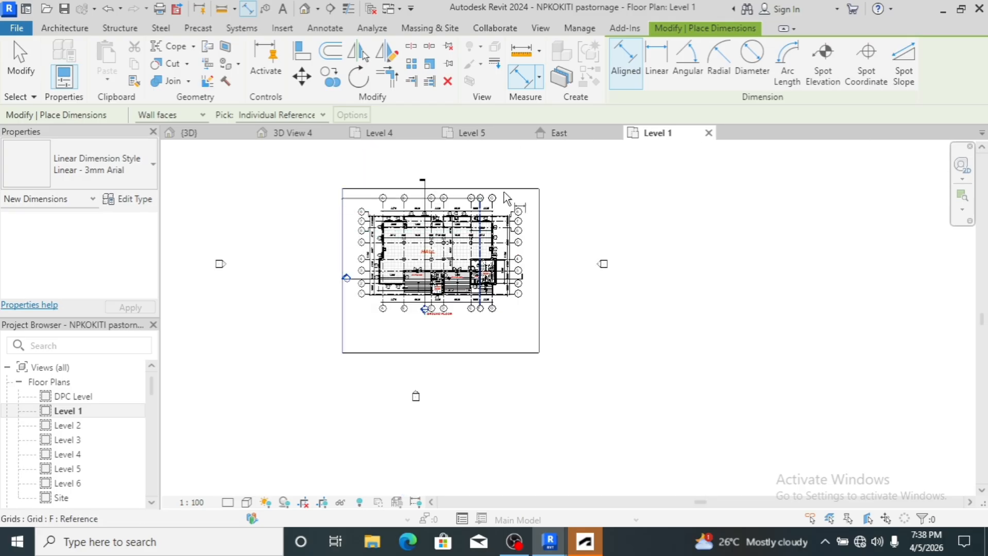
scroll(543, 201, up, 4)
scroll(542, 205, up, 1)
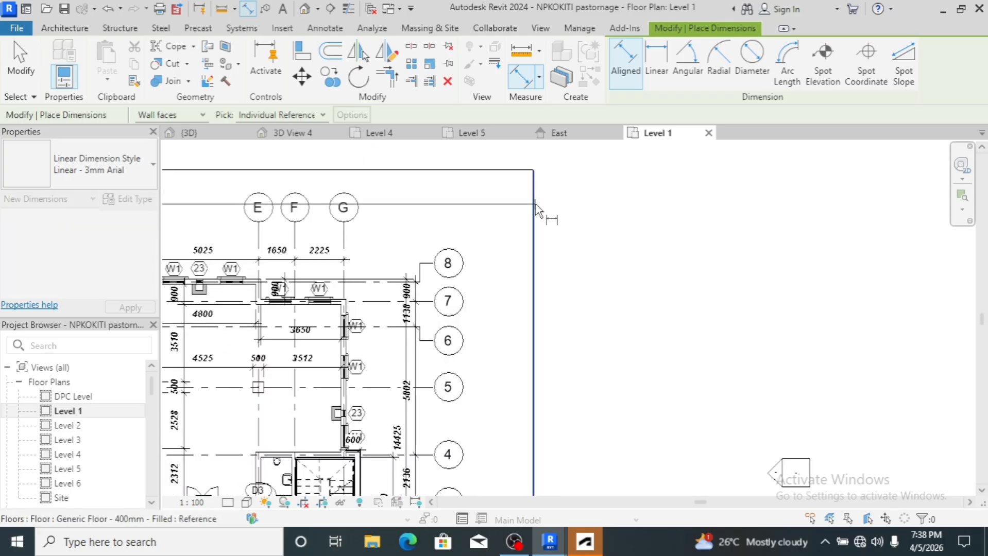
scroll(556, 291, down, 6)
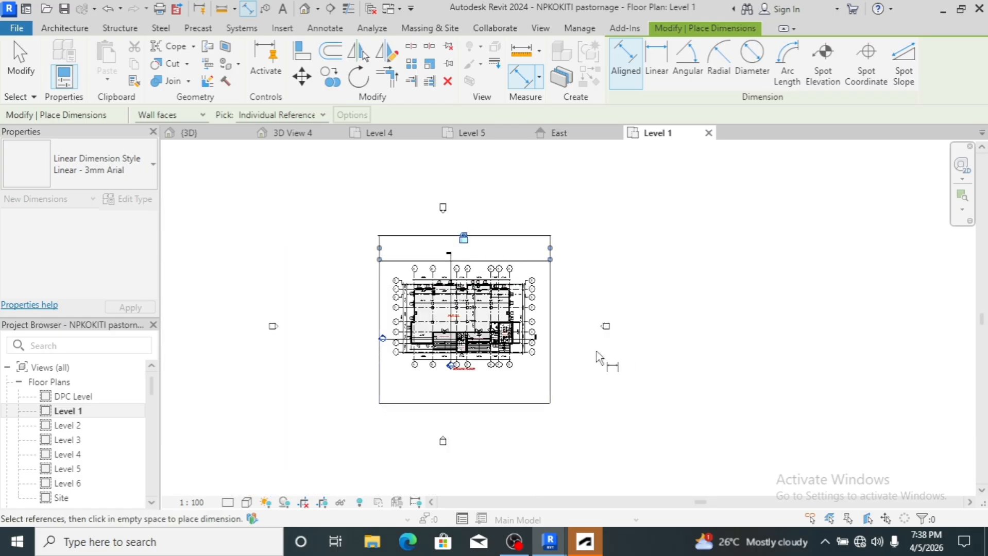
- Add an aligned dimension between the ground slab's upper and lower edges, placed outside its right edge
scroll(556, 317, up, 2)
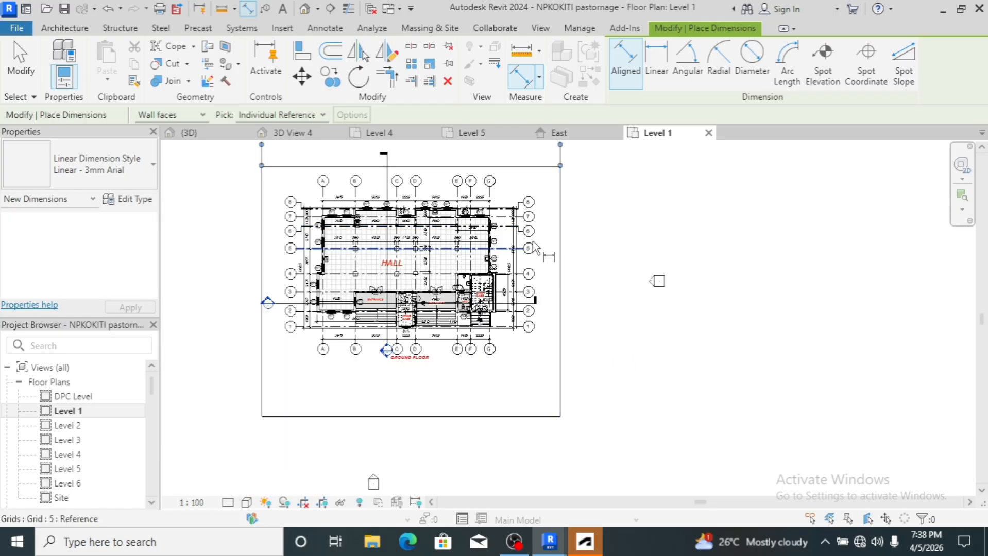
scroll(525, 237, up, 2)
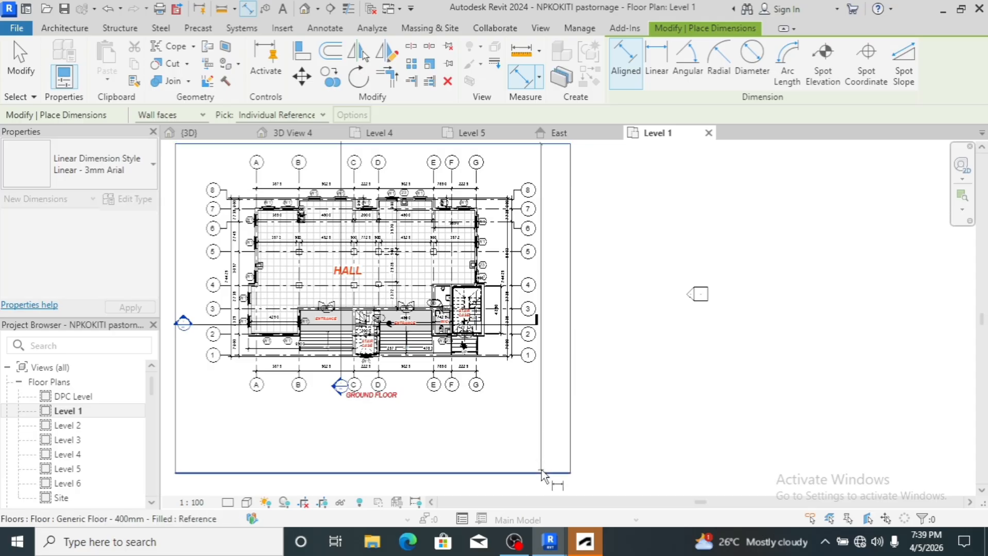
scroll(574, 410, down, 1)
scroll(575, 411, down, 5)
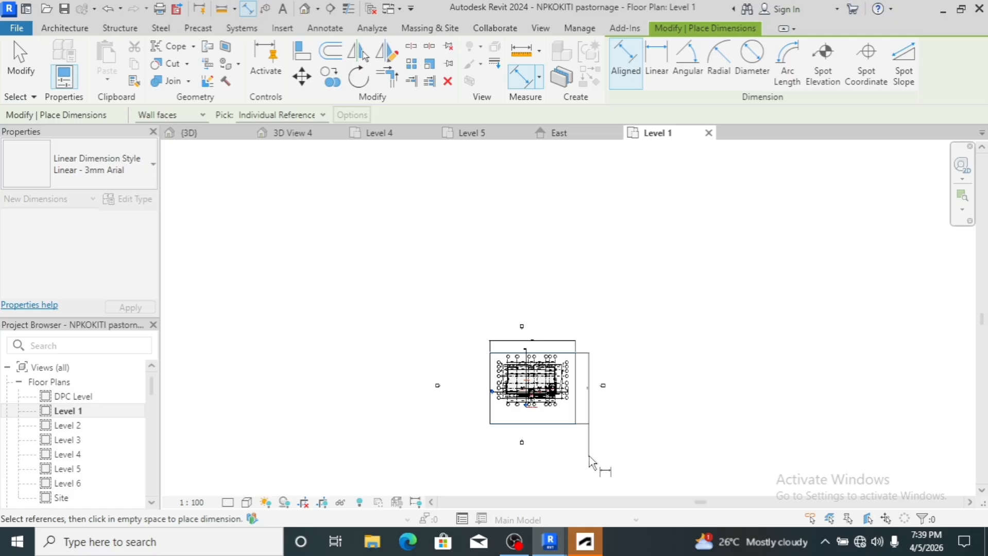
click(586, 449)
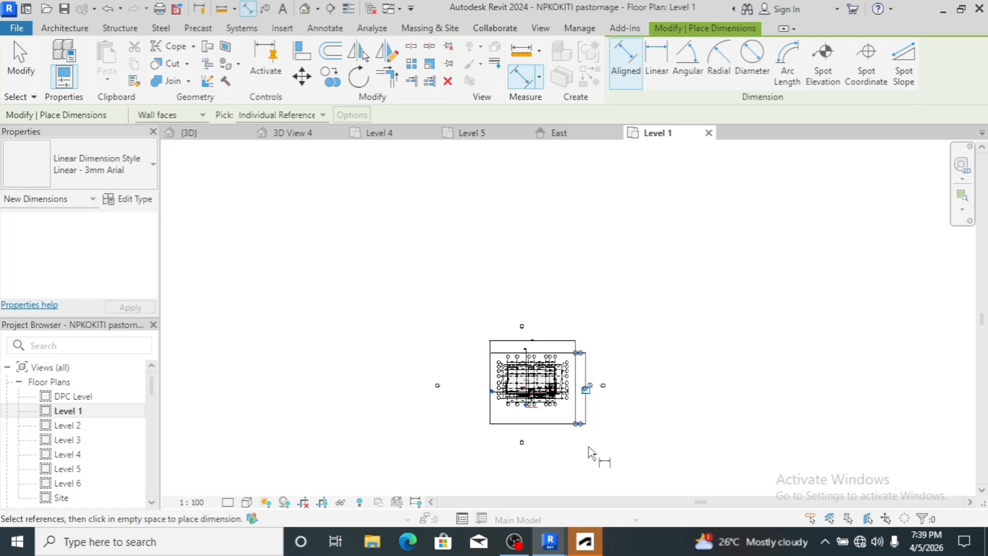
key(Escape)
key(Escape)
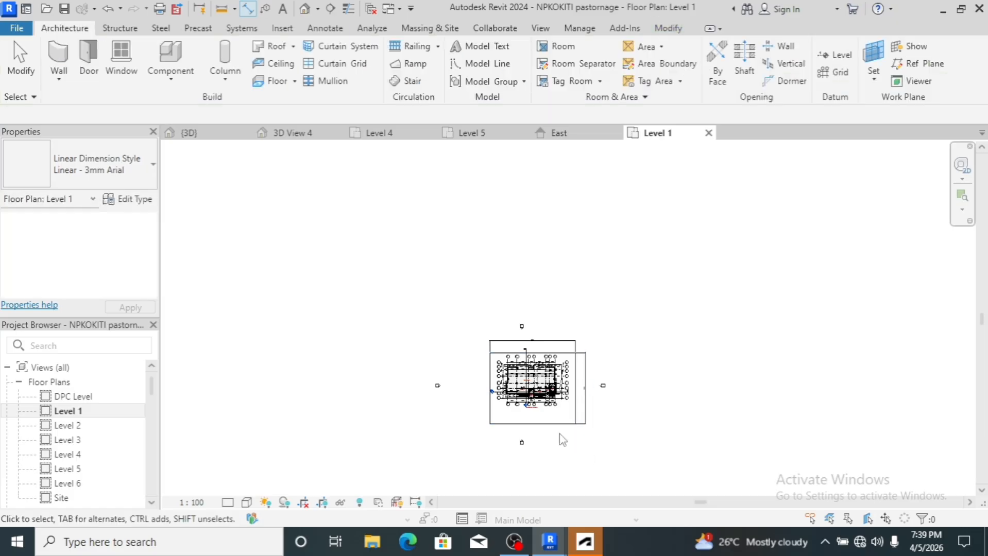
- Open the boundary sketch of the ground slab around the building for editing
scroll(530, 347, up, 1)
scroll(530, 347, up, 5)
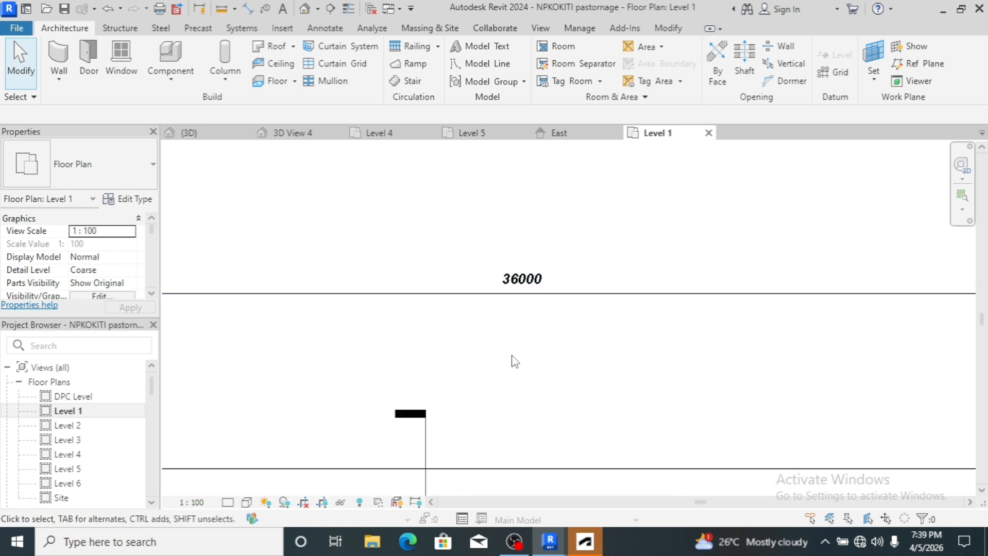
scroll(517, 358, down, 5)
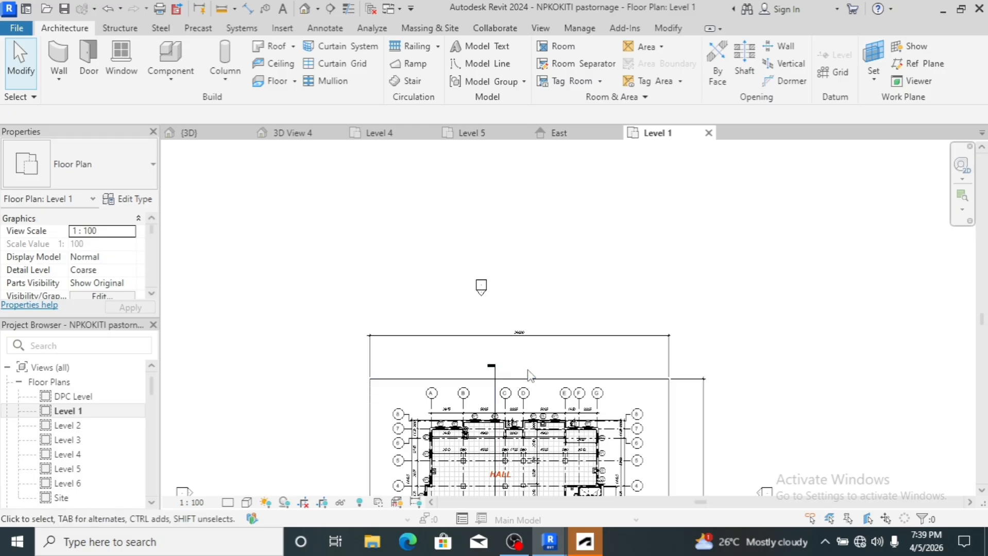
scroll(536, 371, up, 2)
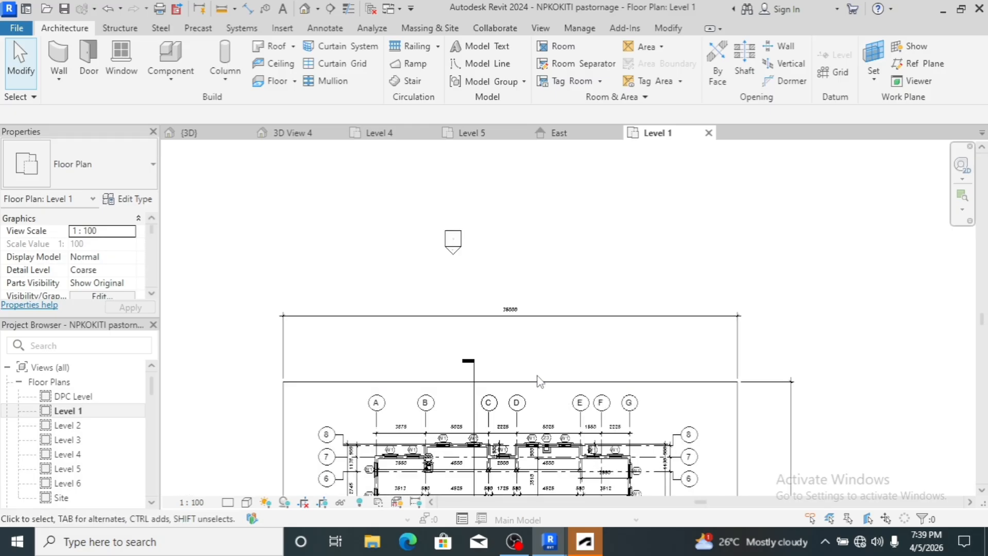
scroll(553, 362, down, 4)
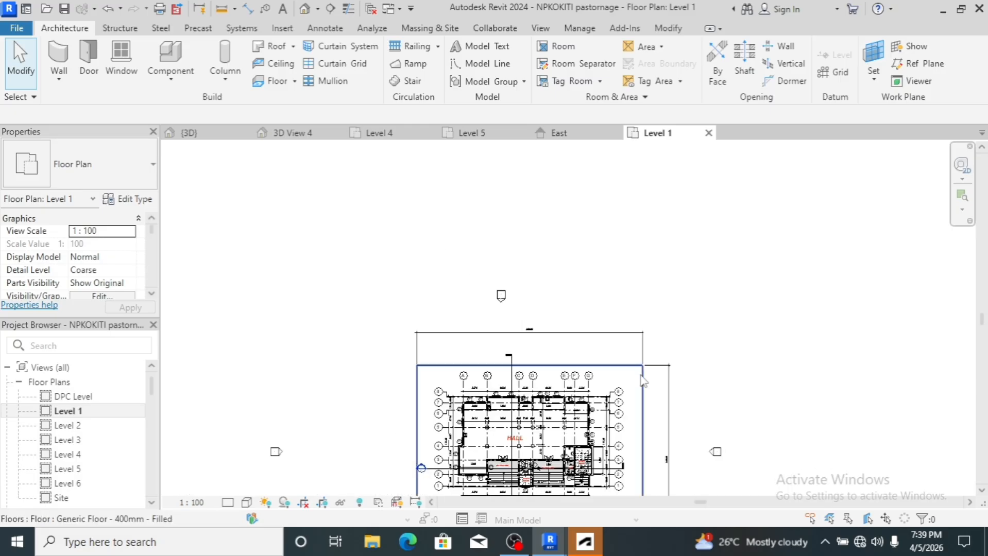
click(643, 412)
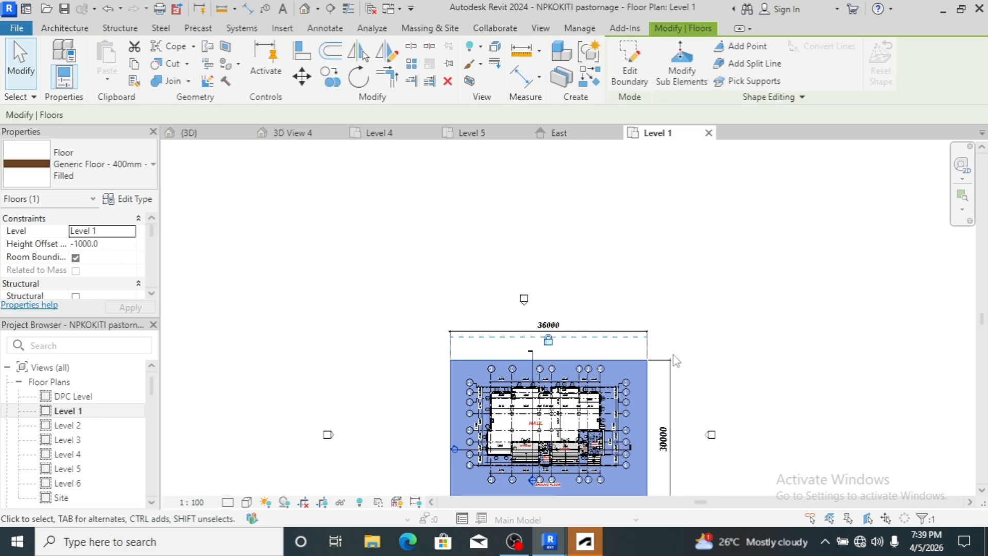
scroll(625, 321, up, 2)
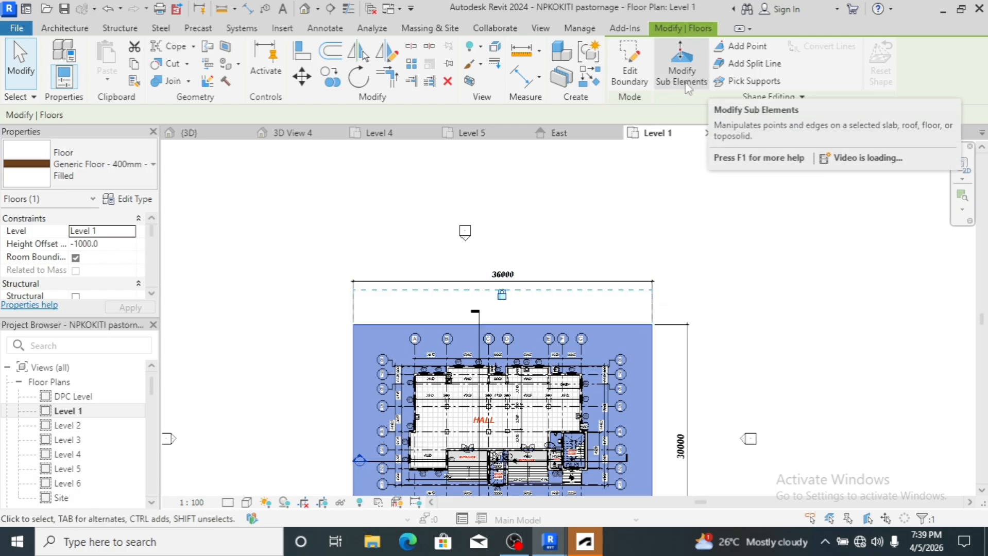
click(630, 85)
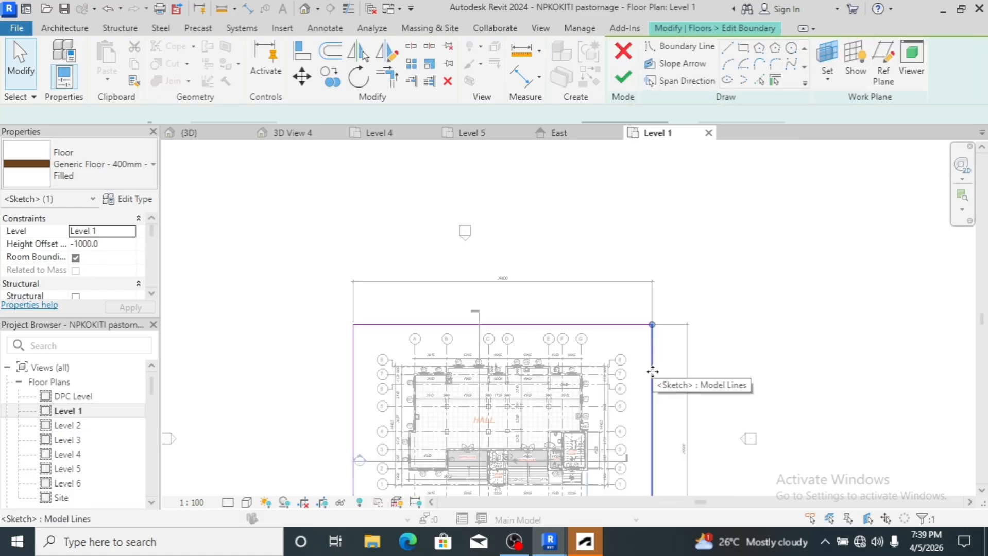
- Nudge the slab sketch's right boundary line inward until the slab is about 35200 mm wide
click(652, 327)
scroll(487, 275, up, 5)
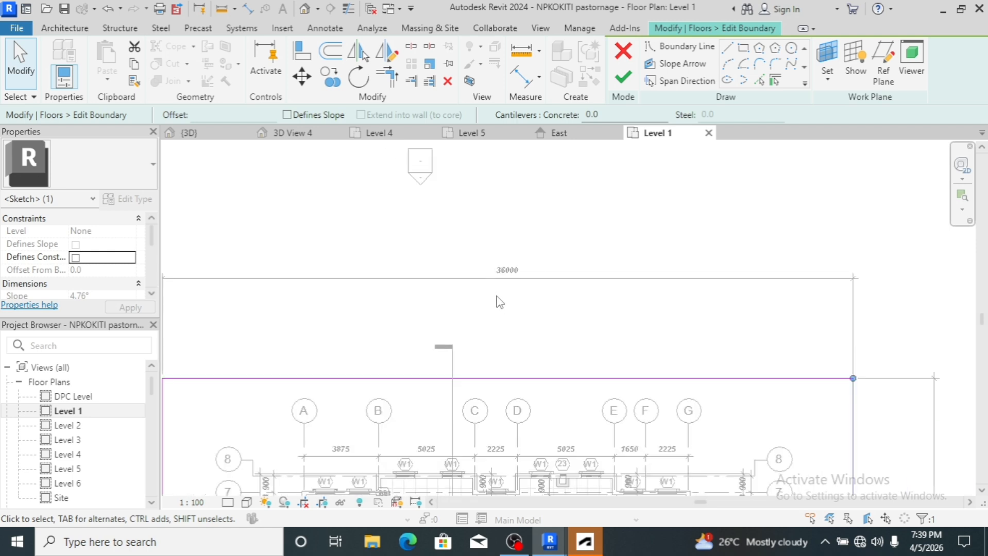
scroll(466, 300, up, 2)
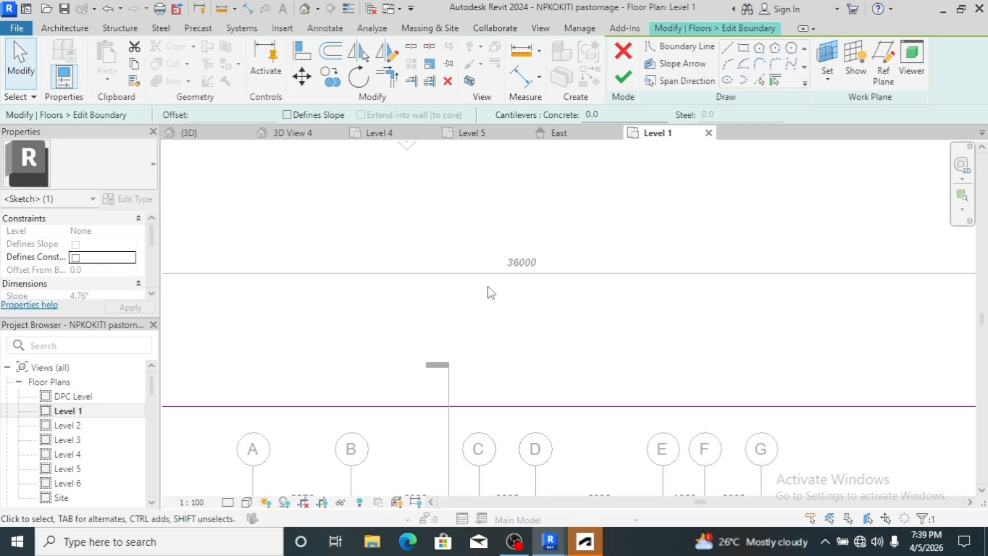
scroll(489, 292, down, 3)
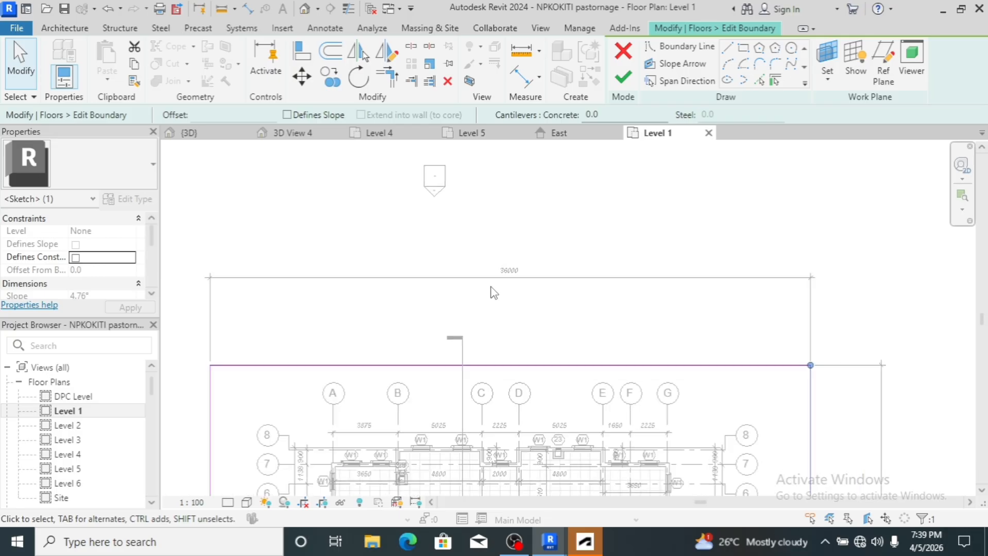
key(Left)
key(Left)
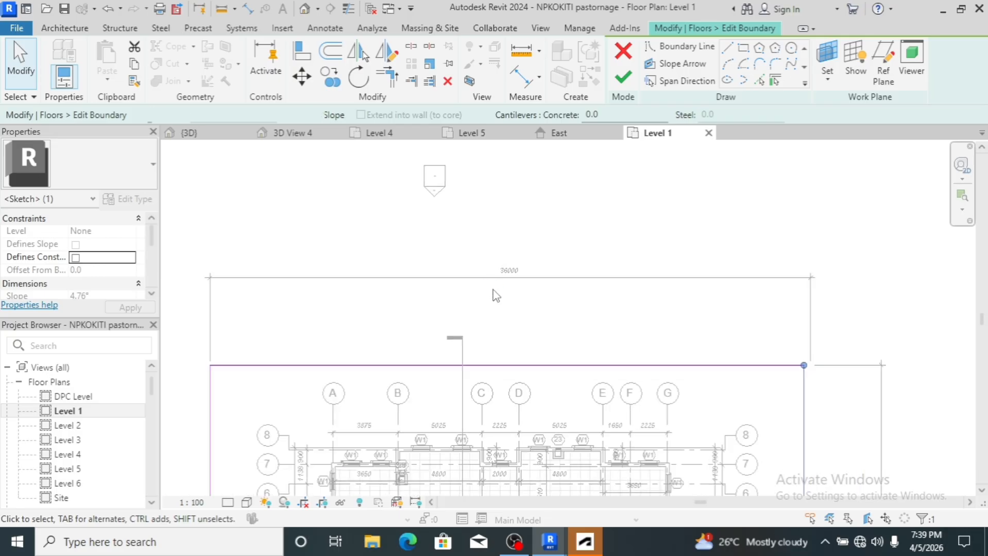
key(Left)
key(Left)
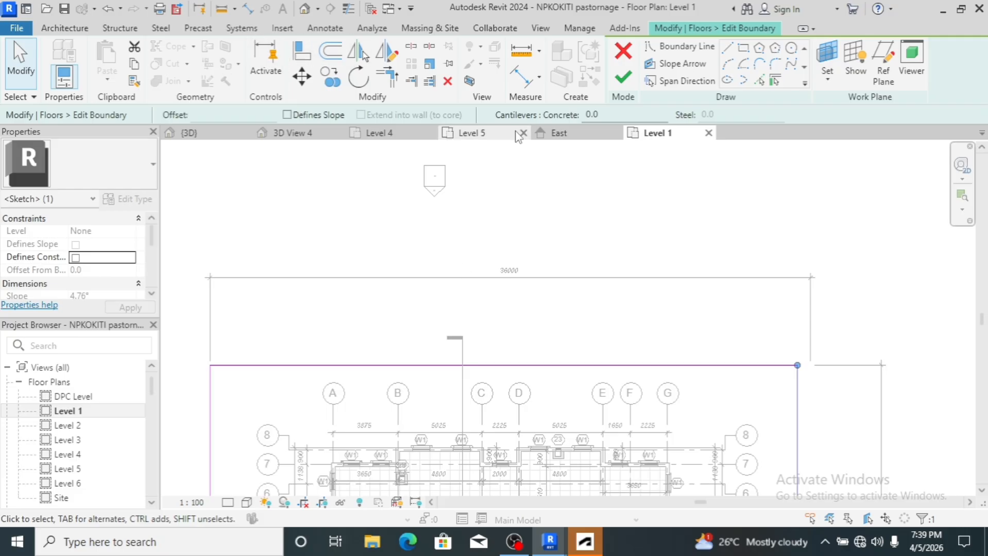
- Place an aligned dimension between the slab sketch's left and right boundary lines, just above its upper edge
click(247, 9)
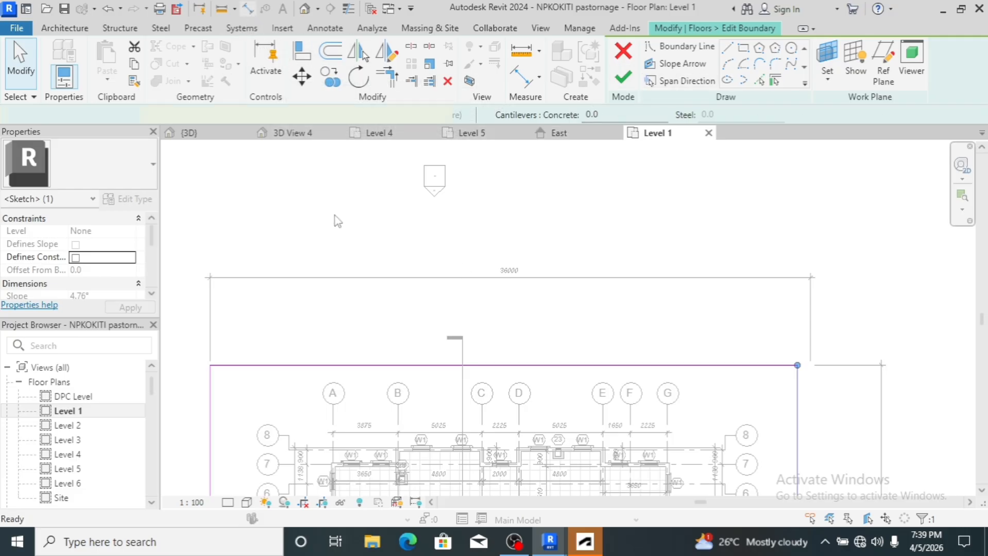
click(209, 399)
scroll(335, 381, down, 1)
scroll(335, 375, down, 1)
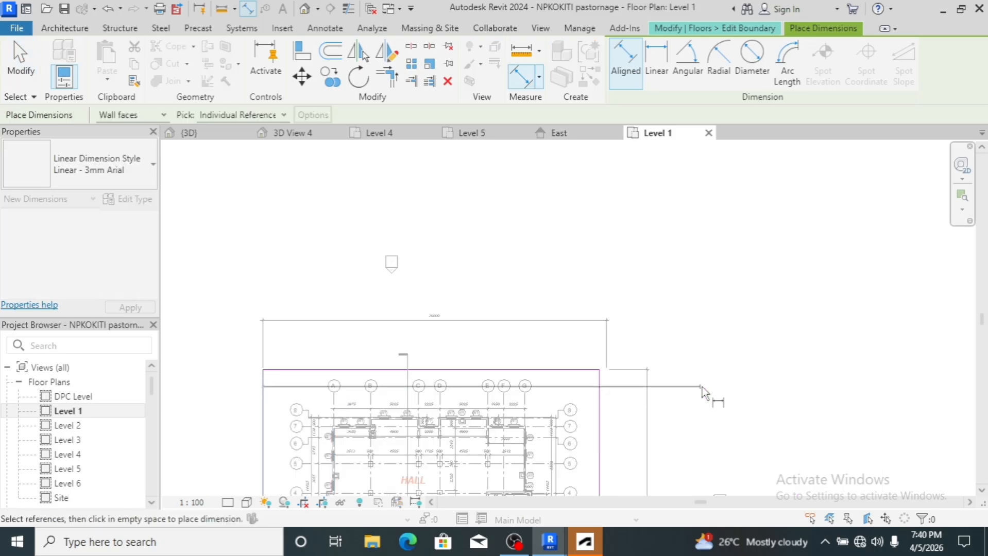
scroll(593, 396, up, 2)
click(614, 399)
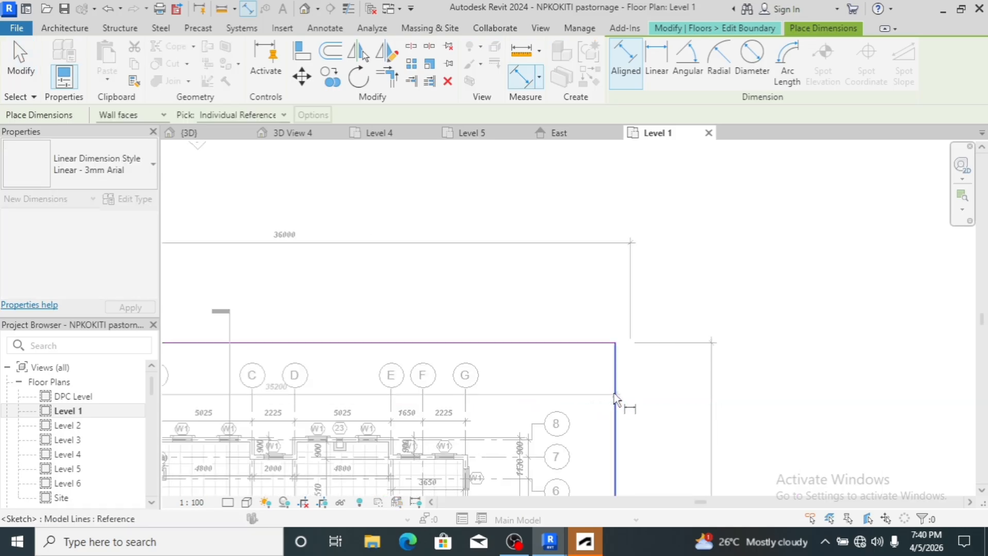
click(561, 307)
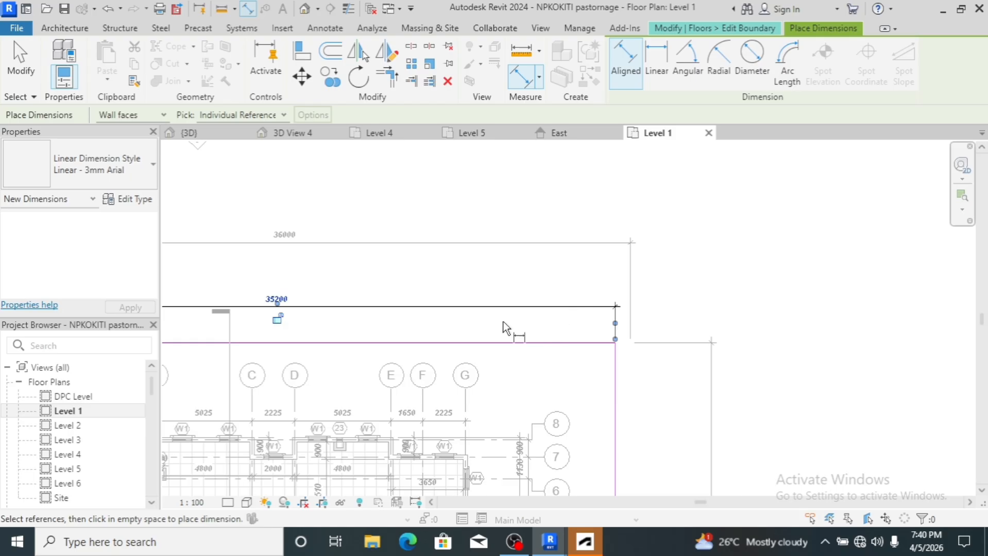
key(Escape)
key(Escape)
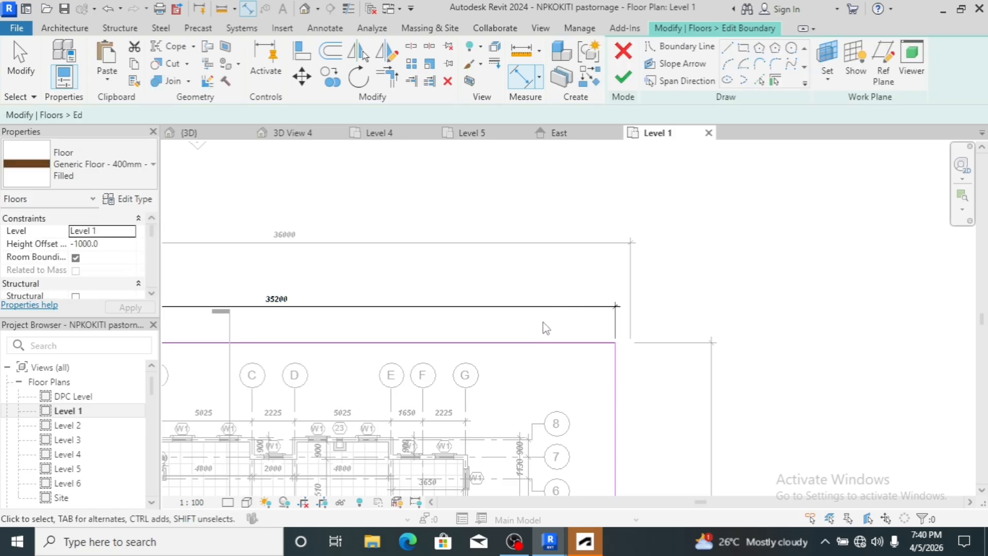
- Set the slab sketch's overall width to 31500 by moving its left boundary line
scroll(544, 330, down, 2)
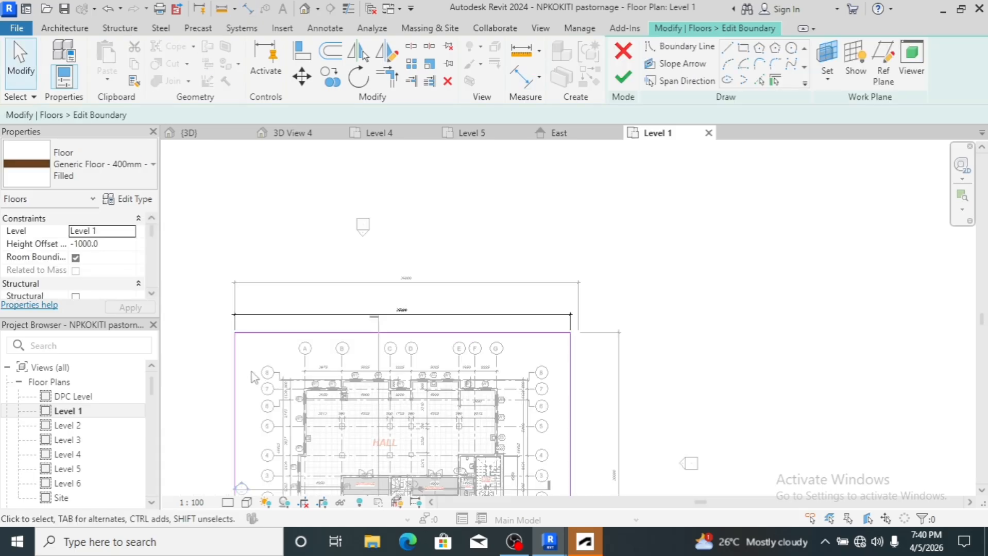
scroll(242, 372, up, 4)
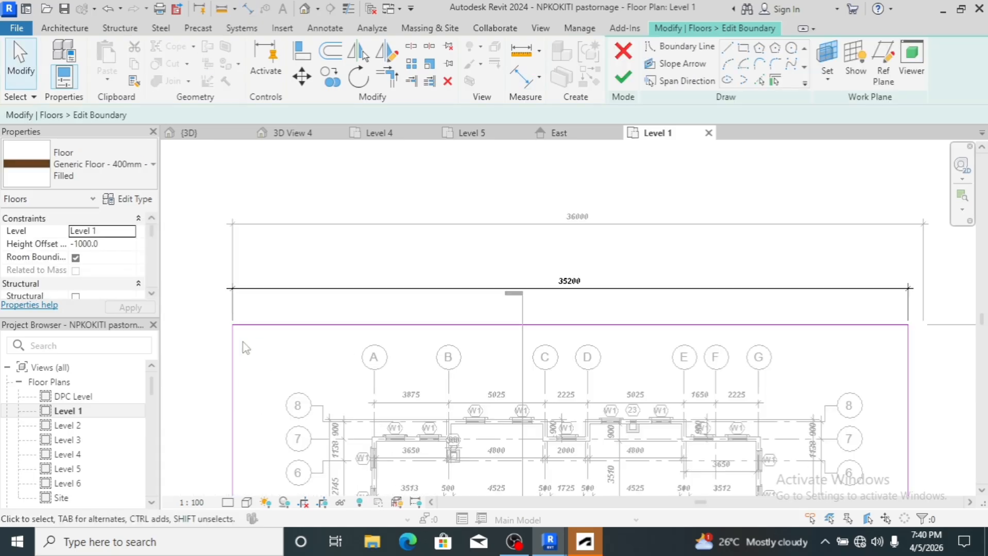
click(230, 372)
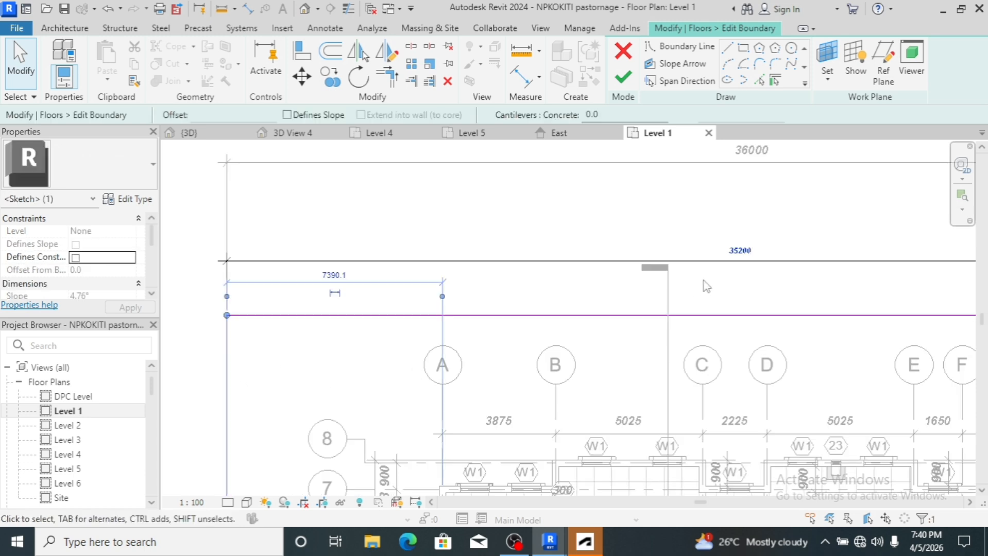
click(736, 254)
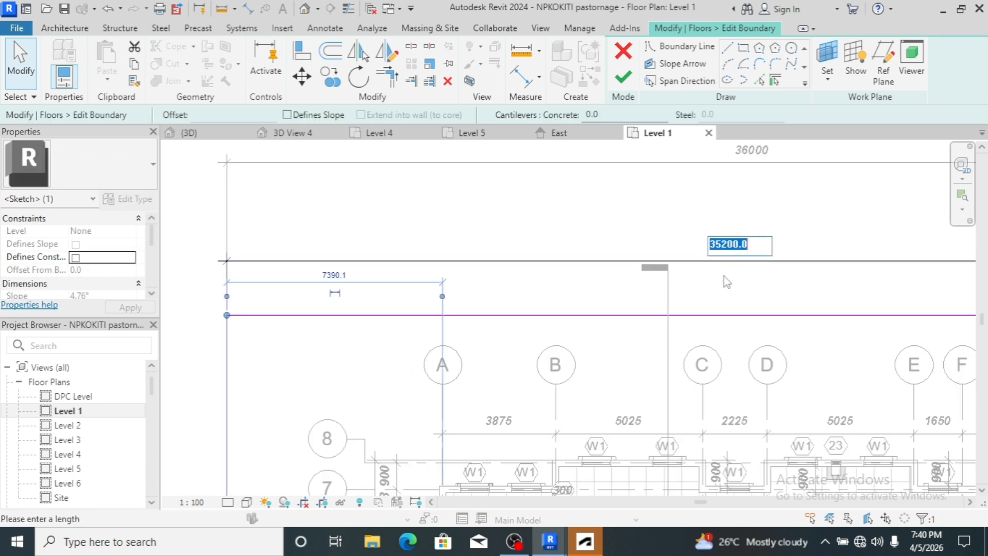
text(3150)
key(Return)
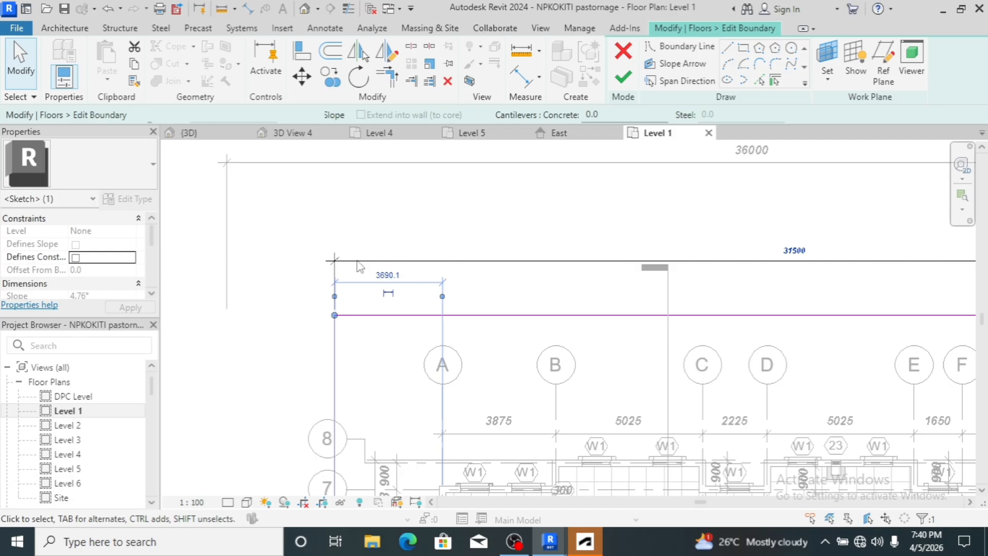
scroll(299, 260, down, 2)
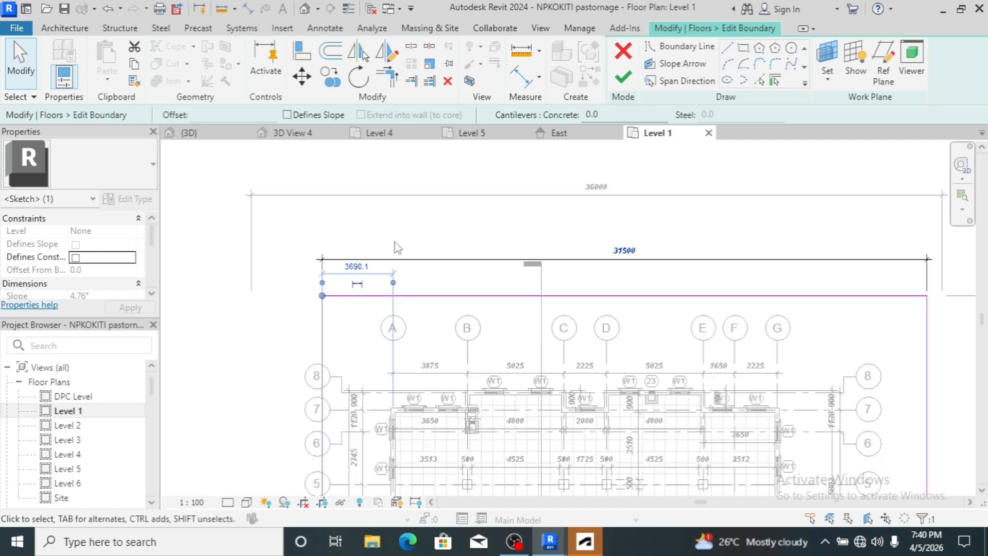
scroll(397, 248, down, 3)
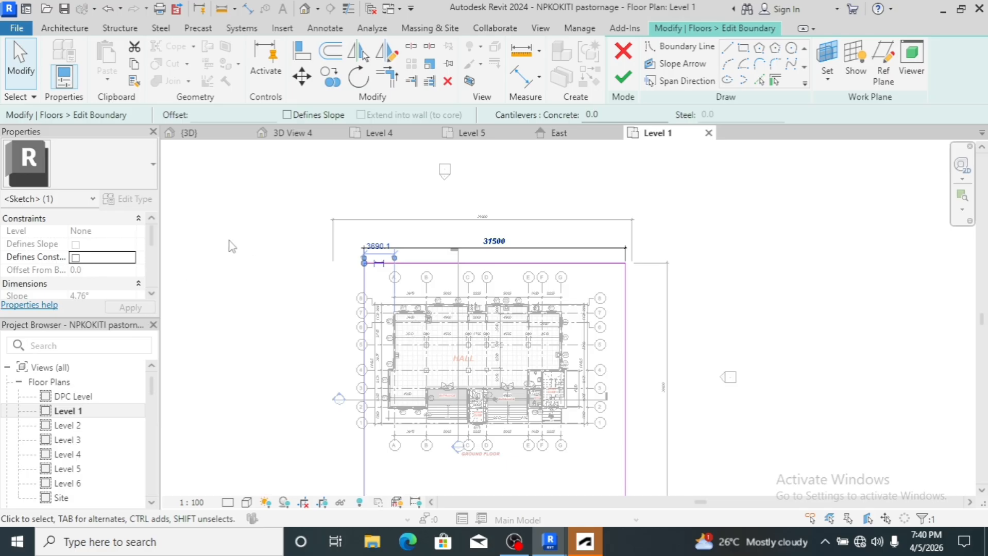
click(232, 206)
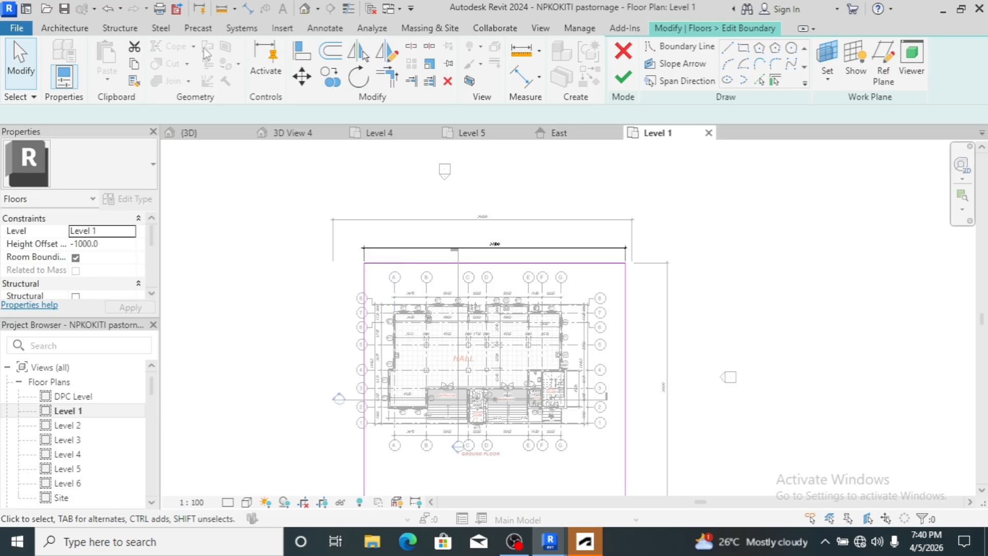
- Add an aligned dimension from the building's outer left side near grid 4 to the slab's left boundary line, placed above the slab
click(248, 13)
scroll(360, 298, up, 2)
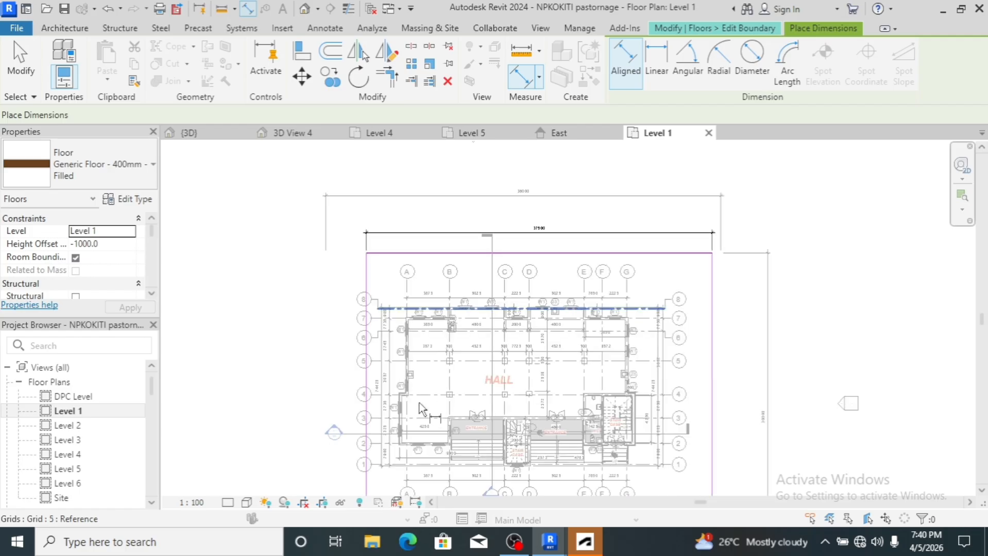
scroll(412, 432, up, 6)
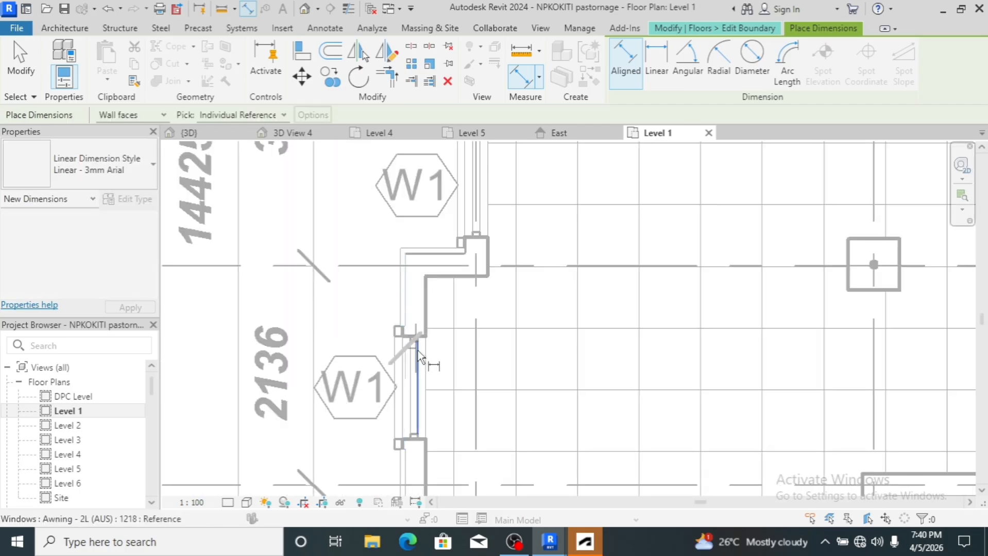
scroll(418, 357, down, 2)
click(236, 359)
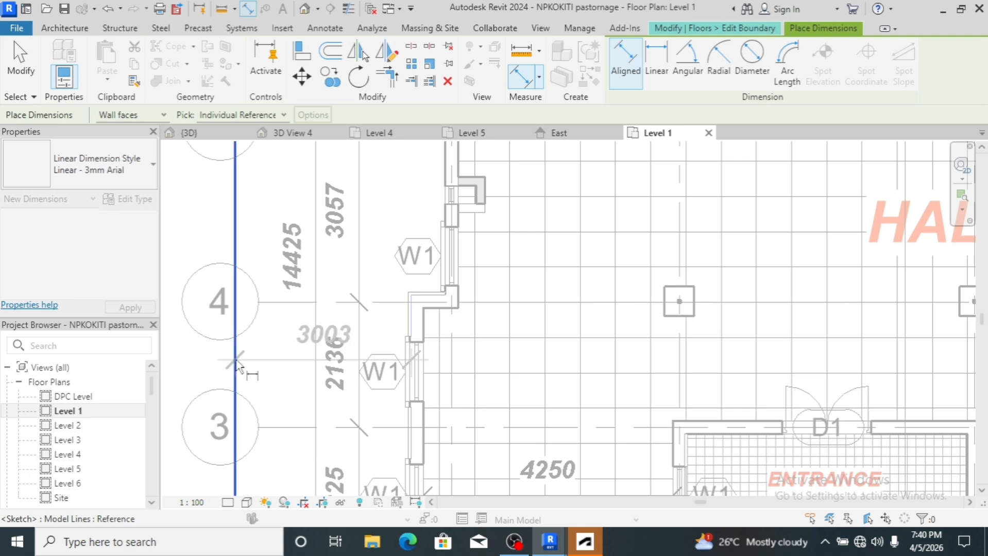
scroll(287, 387, down, 6)
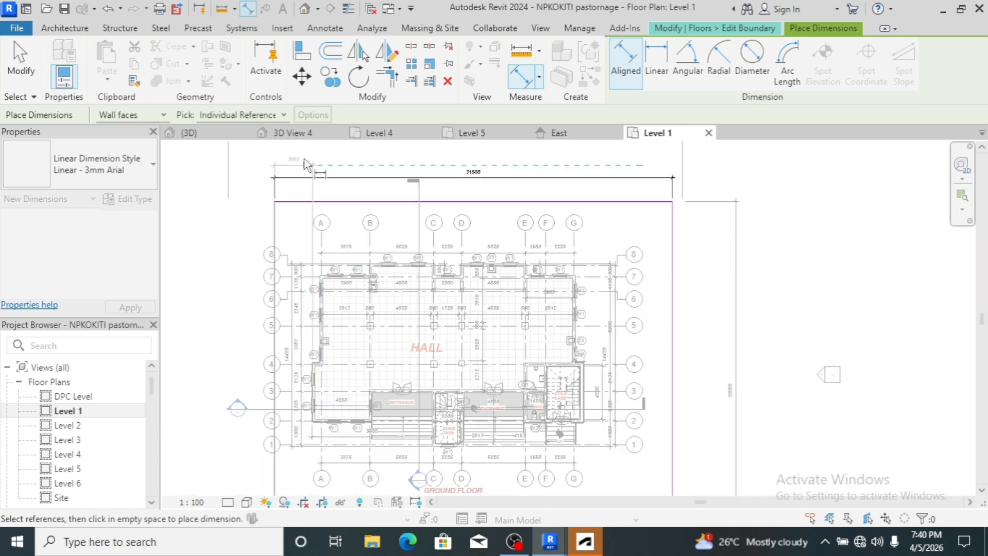
click(304, 160)
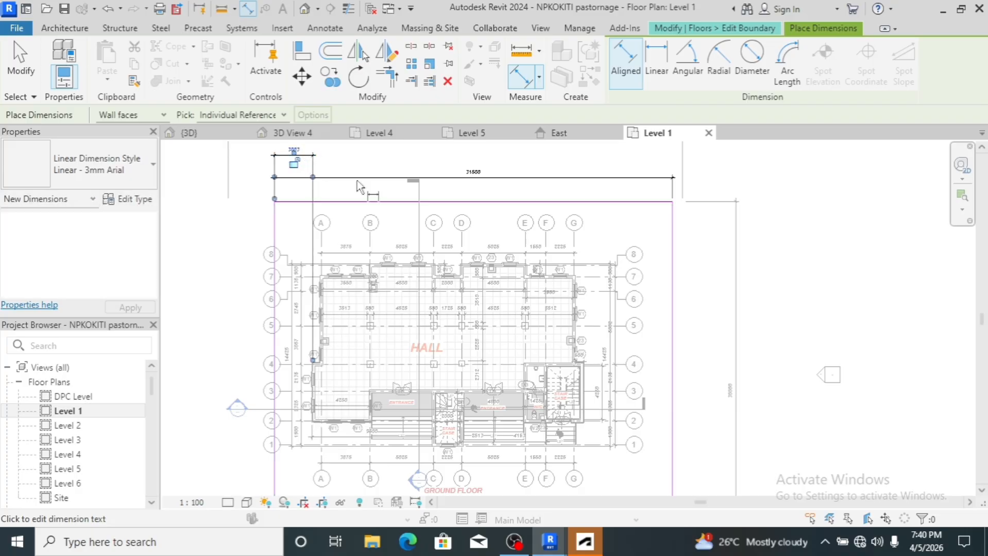
- Add an aligned dimension from the staircase's outer right wall face to the slab's right boundary line, placed above the plan
scroll(606, 395, up, 5)
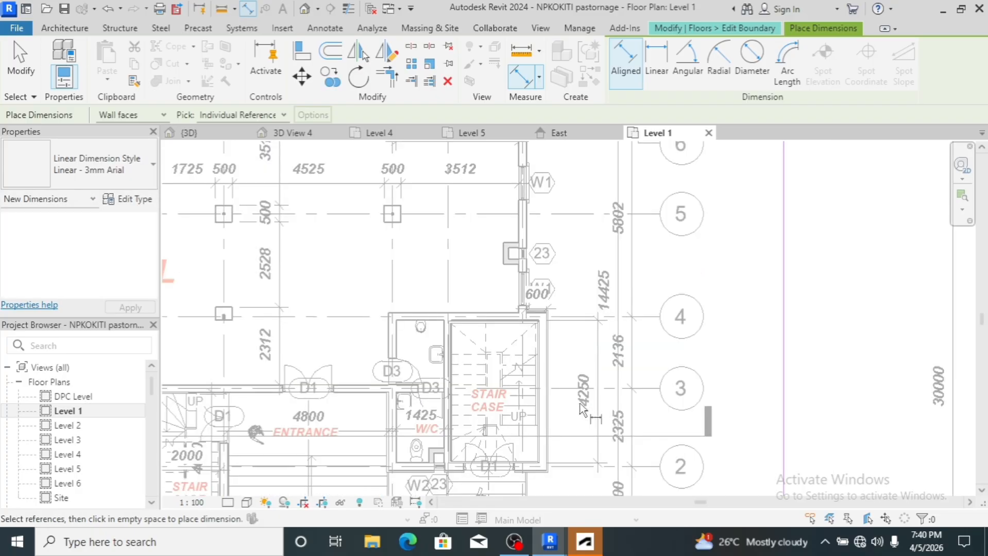
click(549, 420)
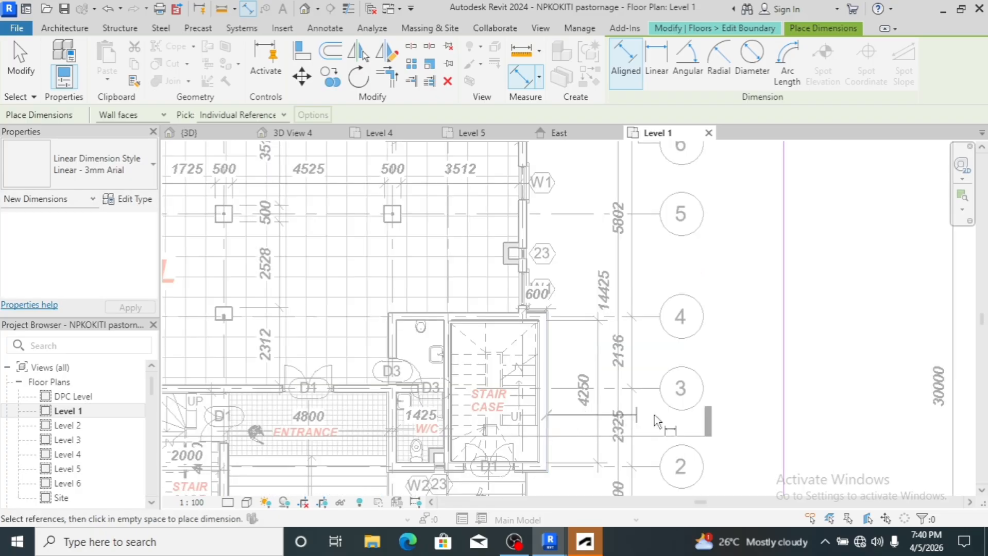
click(782, 418)
scroll(741, 439, down, 8)
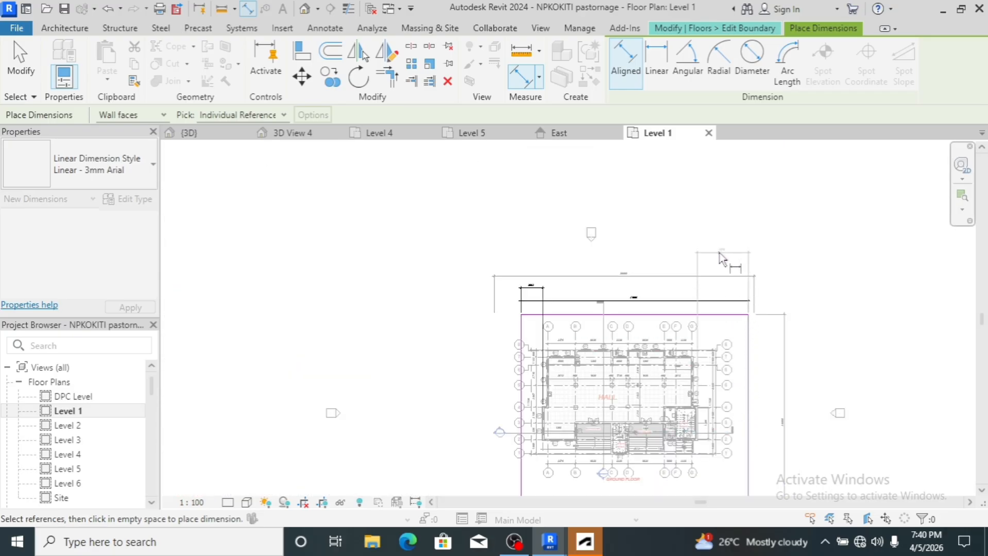
click(720, 255)
scroll(726, 255, up, 6)
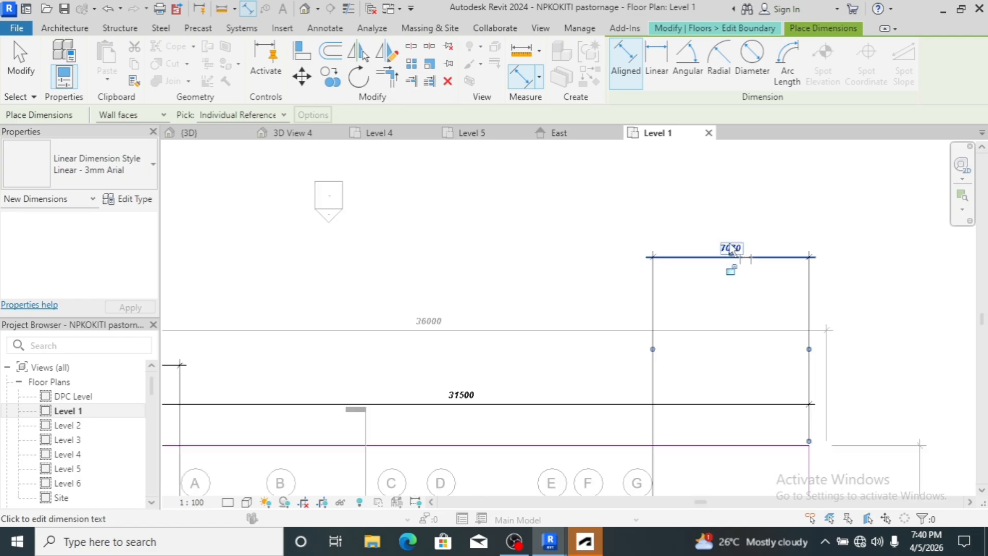
scroll(731, 250, up, 2)
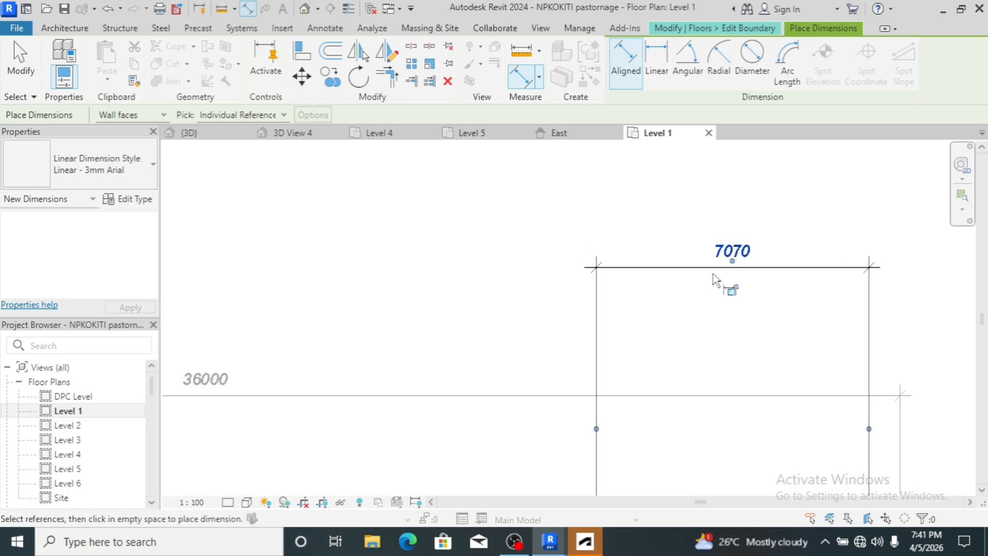
scroll(708, 294, down, 2)
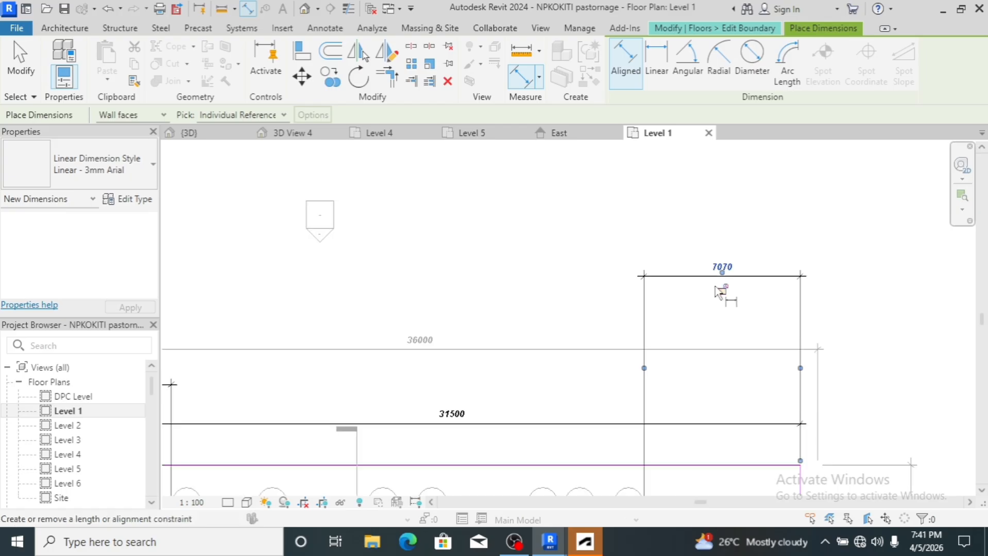
scroll(651, 318, down, 3)
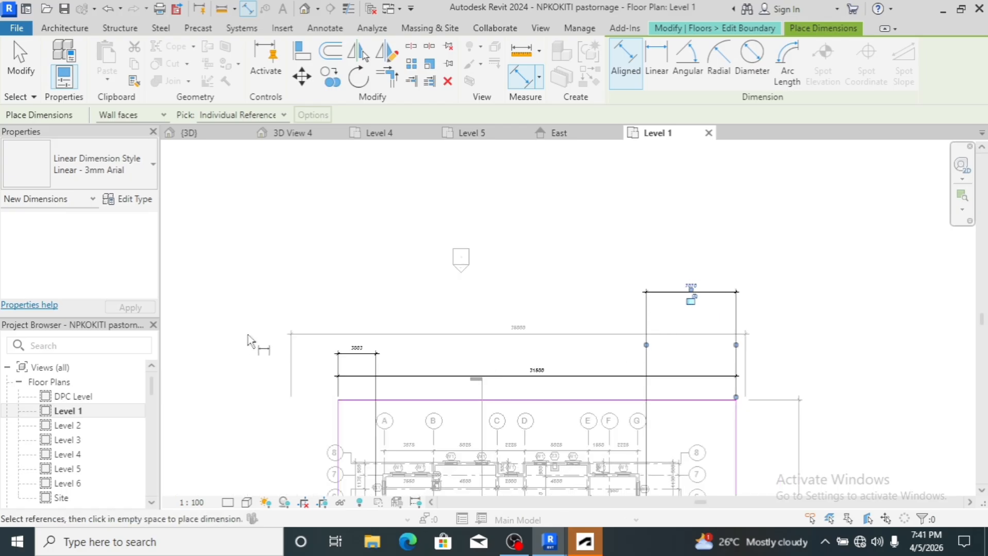
scroll(356, 357, up, 4)
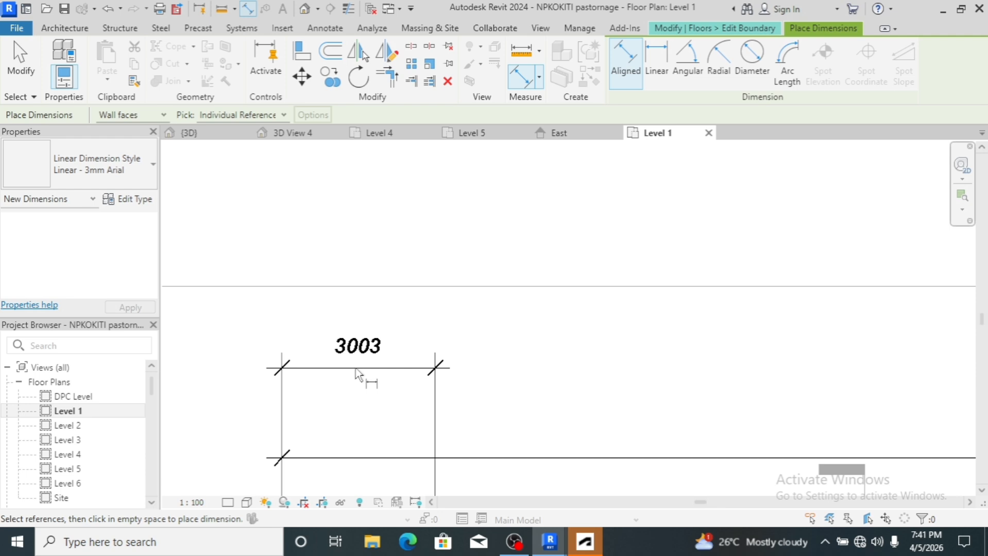
scroll(379, 340, down, 5)
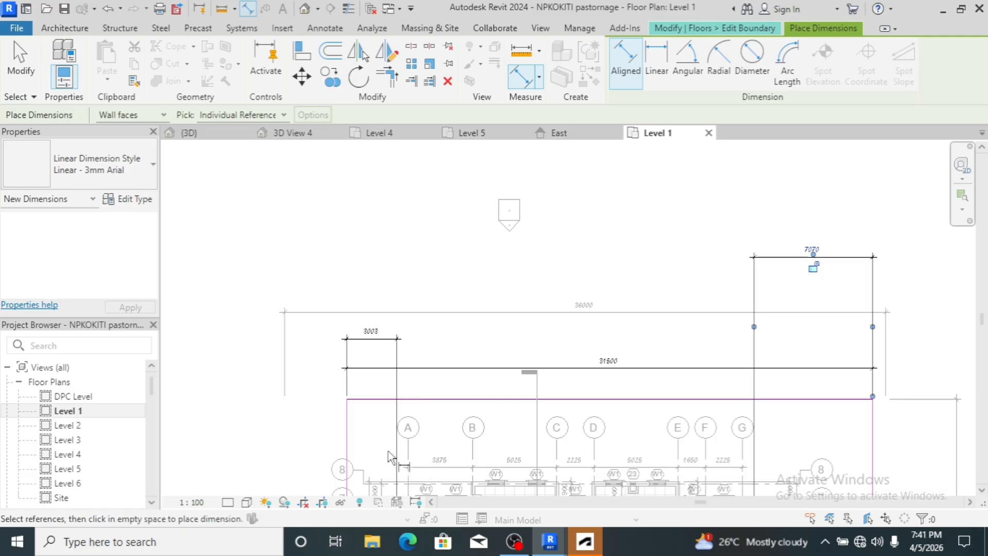
key(Escape)
key(Escape)
- Set the distance between the slab's left boundary line and the building's left side to 3000
scroll(403, 334, down, 3)
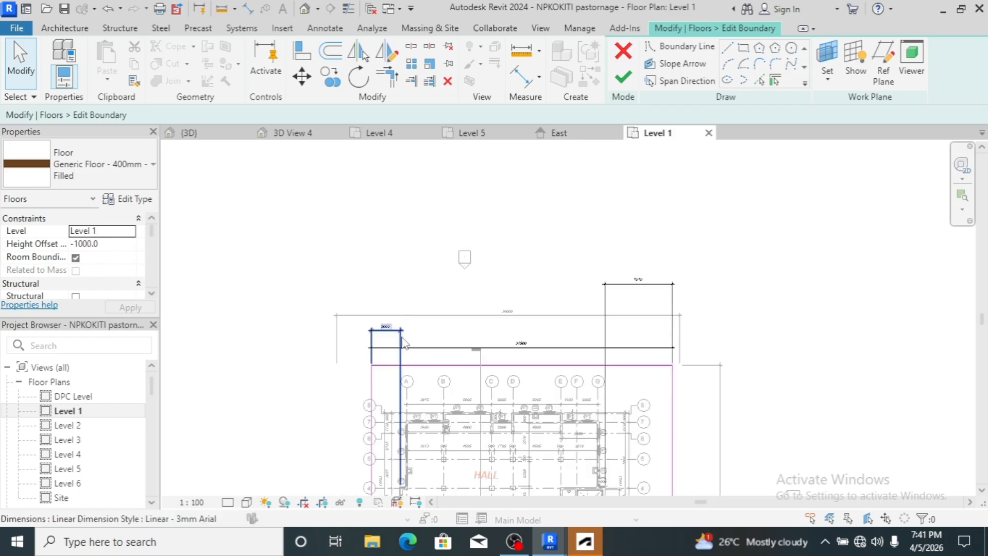
scroll(660, 293, down, 2)
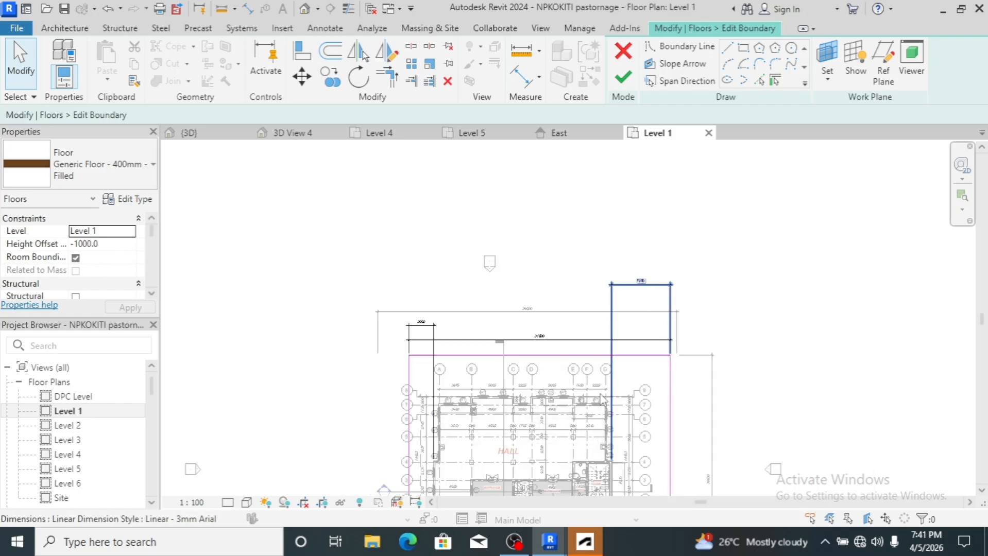
scroll(445, 439, up, 3)
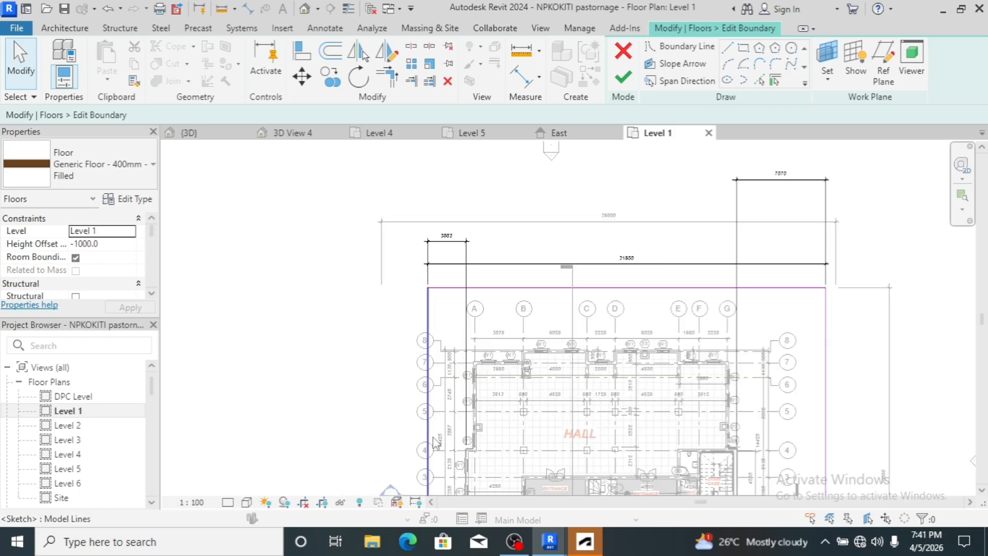
scroll(452, 404, down, 3)
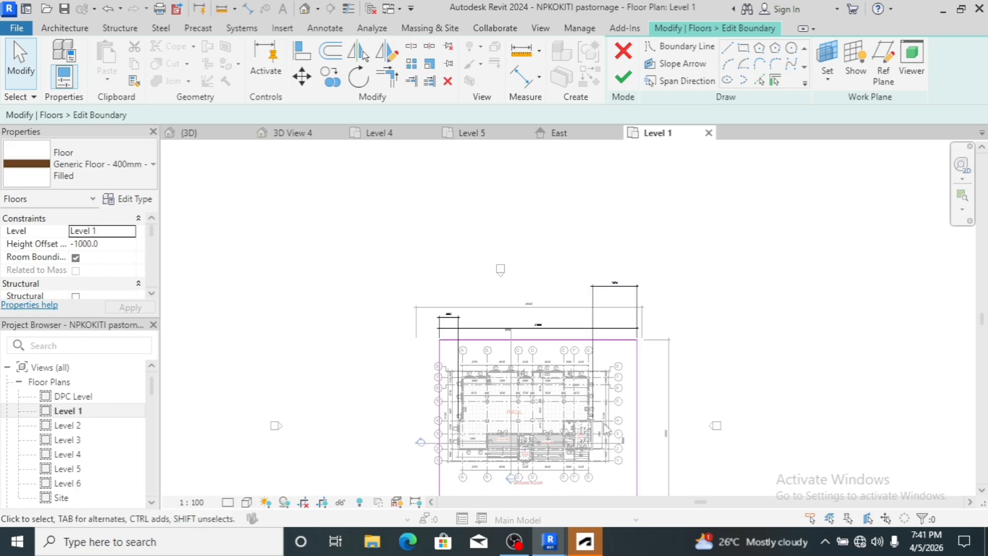
scroll(453, 376, up, 4)
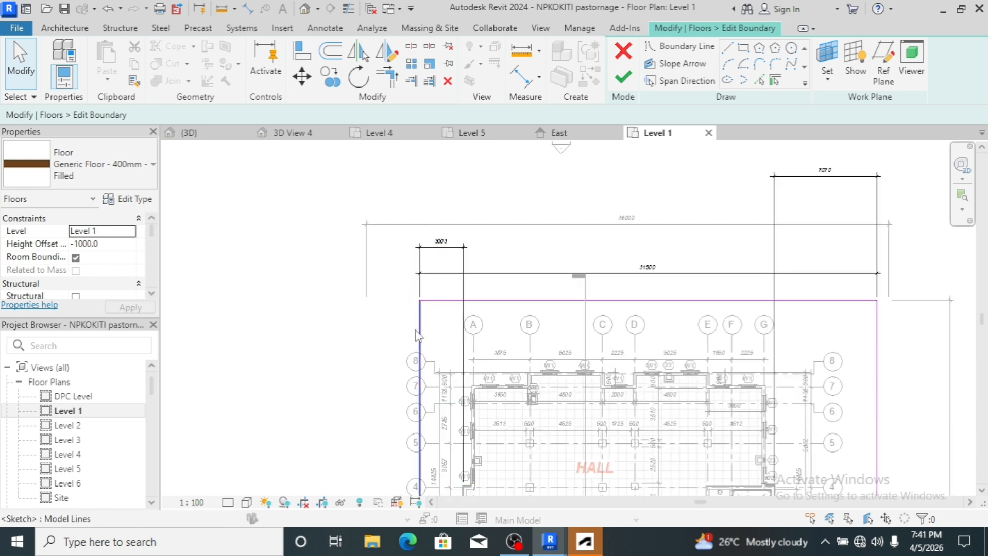
click(420, 336)
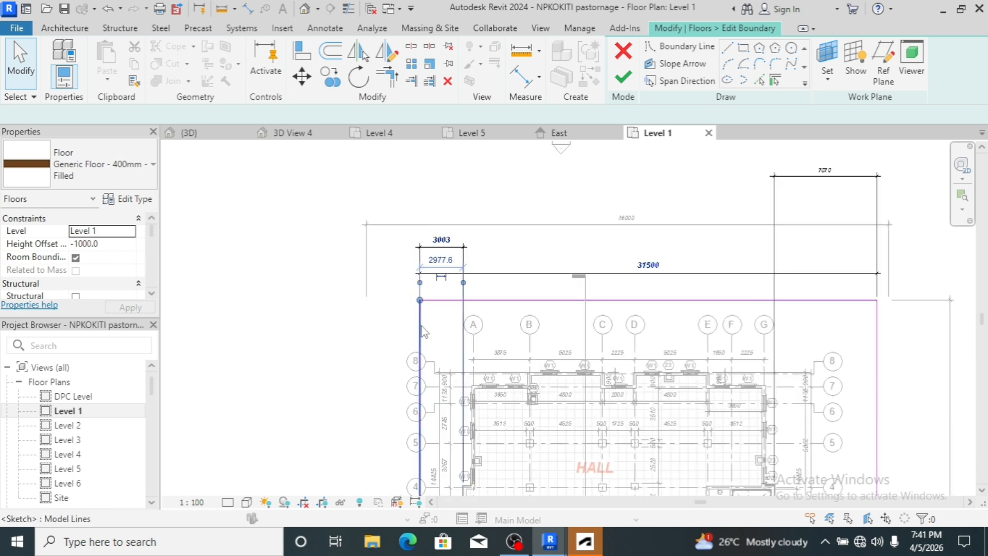
click(445, 250)
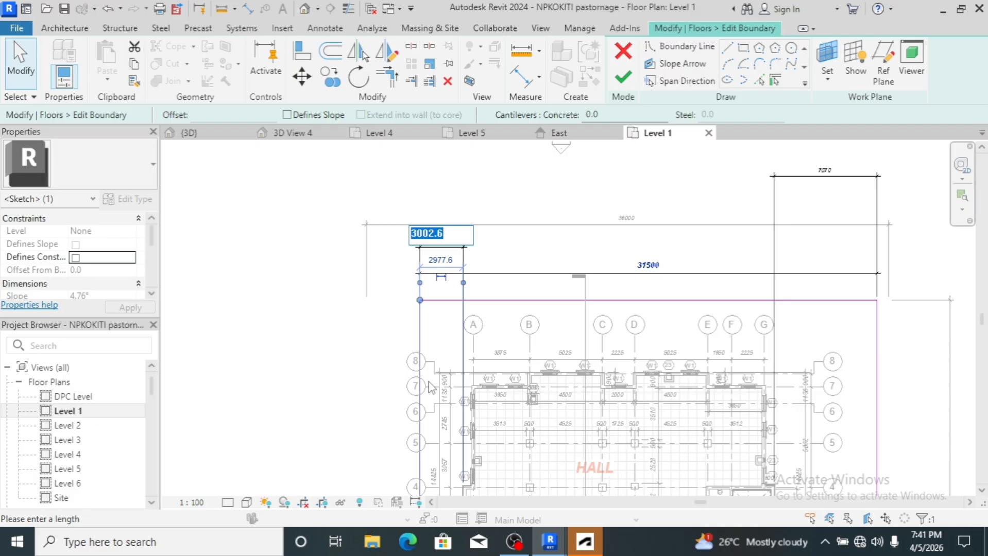
text(3)
key(Return)
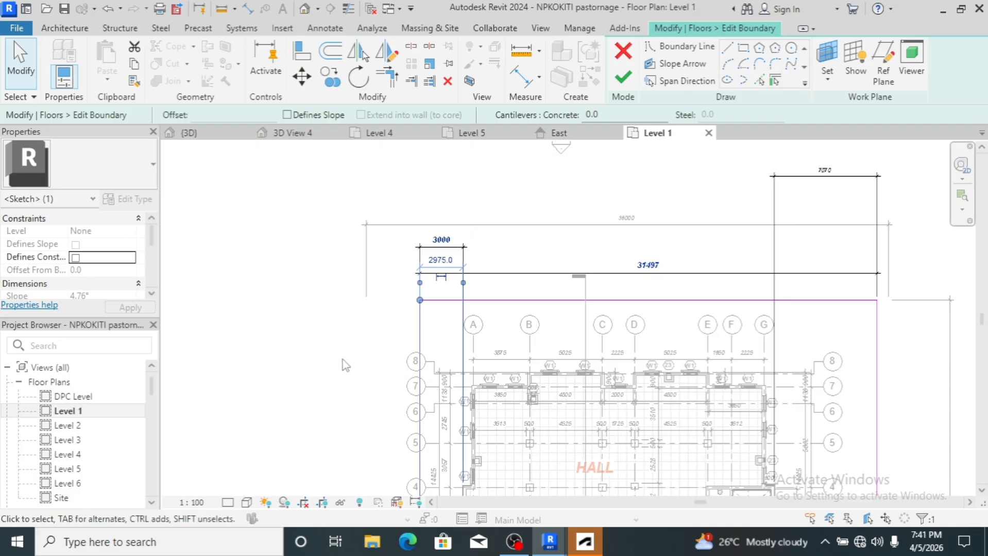
- Set the slab sketch's overall width to 31500 by moving its right boundary line
key(Escape)
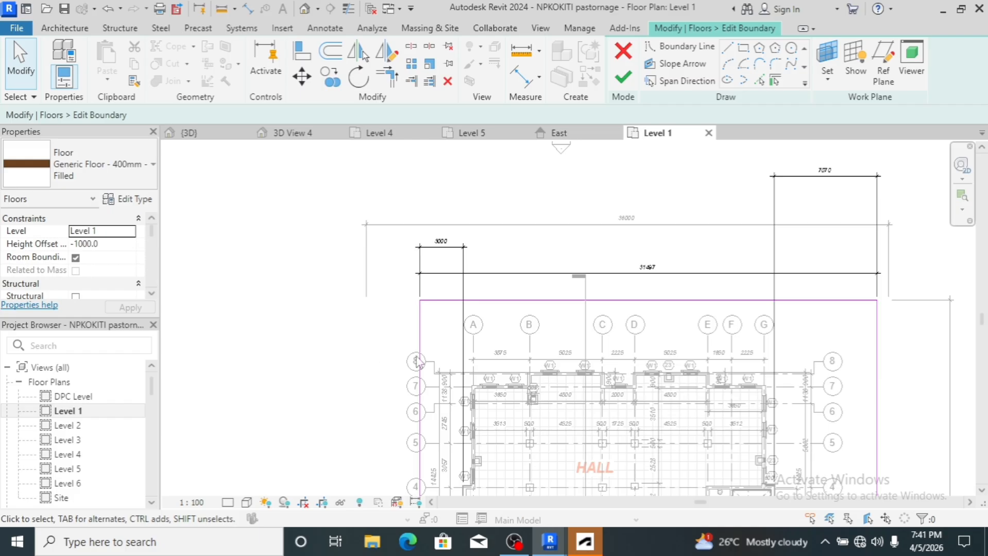
scroll(639, 276, up, 5)
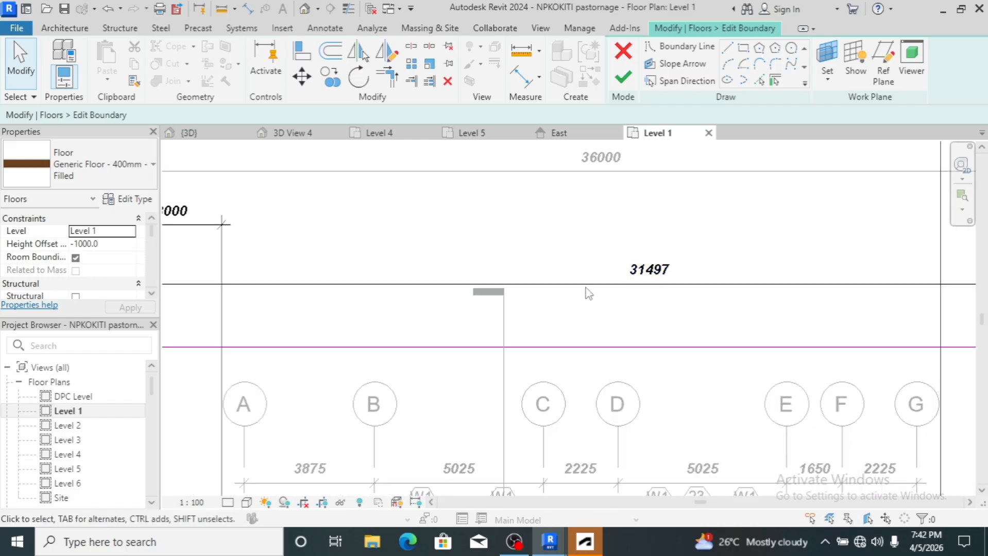
scroll(588, 294, down, 6)
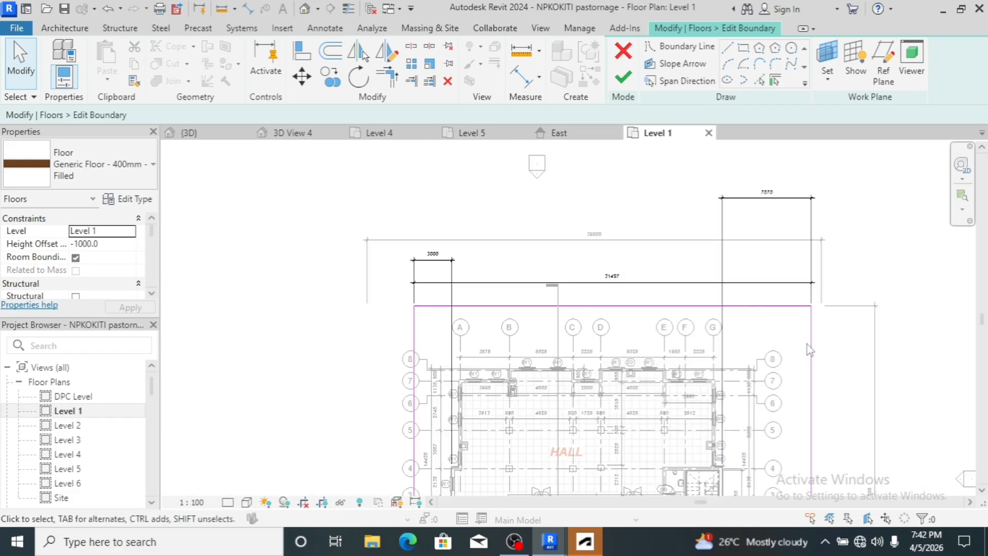
click(811, 348)
scroll(611, 275, up, 4)
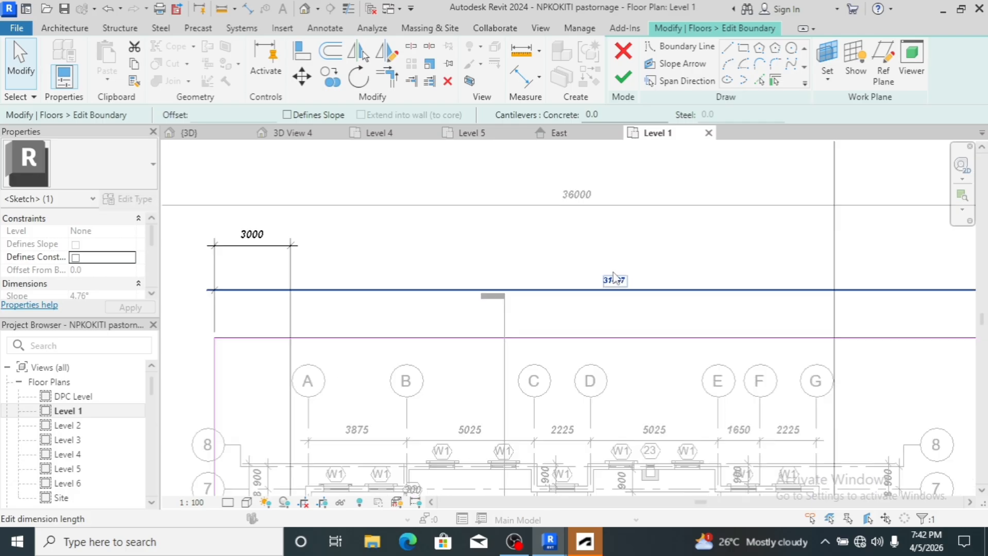
scroll(614, 278, up, 2)
click(615, 279)
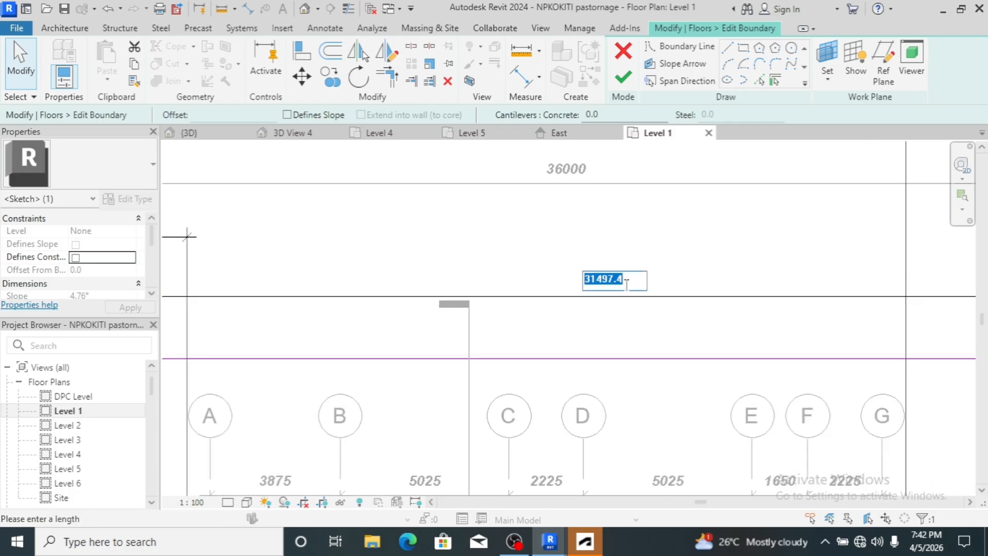
text(31500)
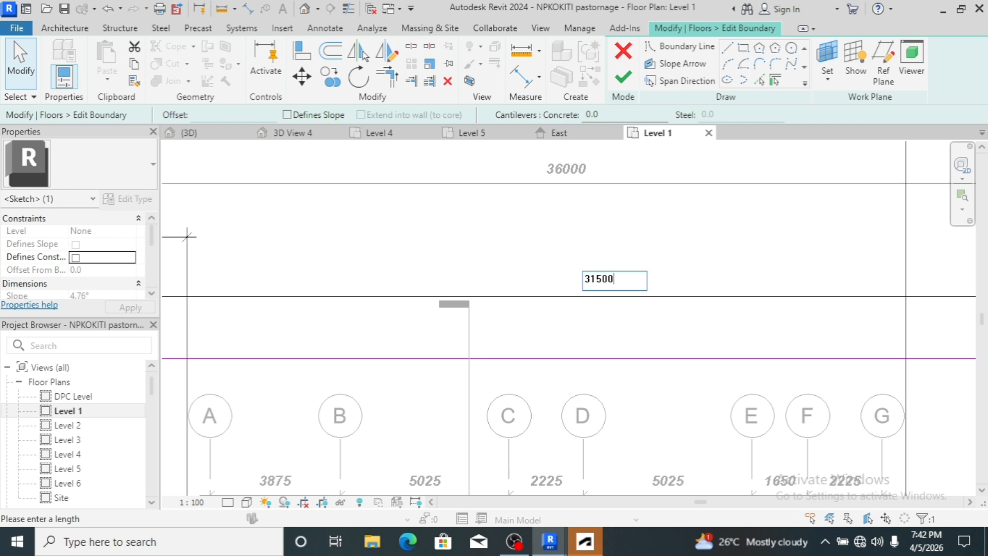
key(Return)
scroll(549, 266, down, 6)
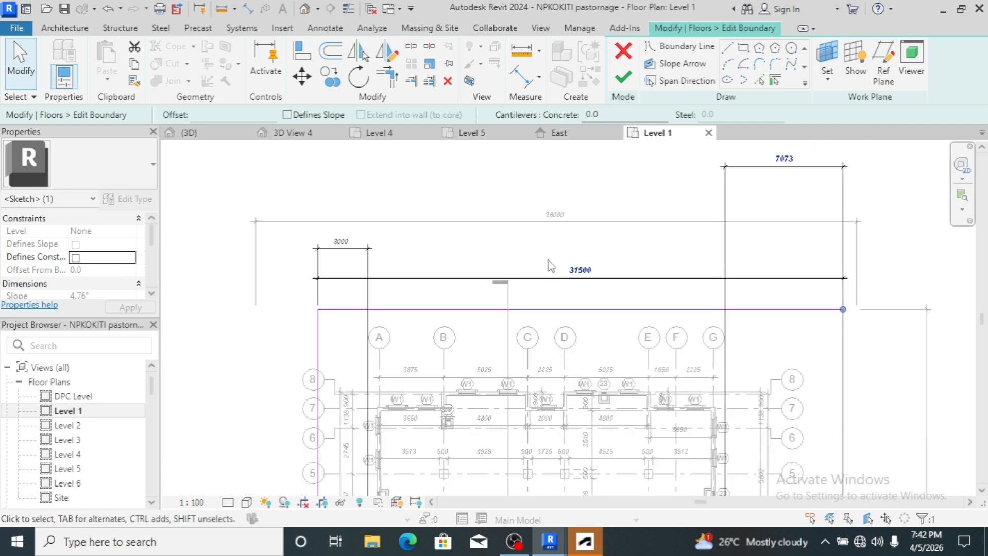
- Delete the right clearance, left clearance and overall width dimensions added above the slab sketch
click(678, 258)
click(703, 196)
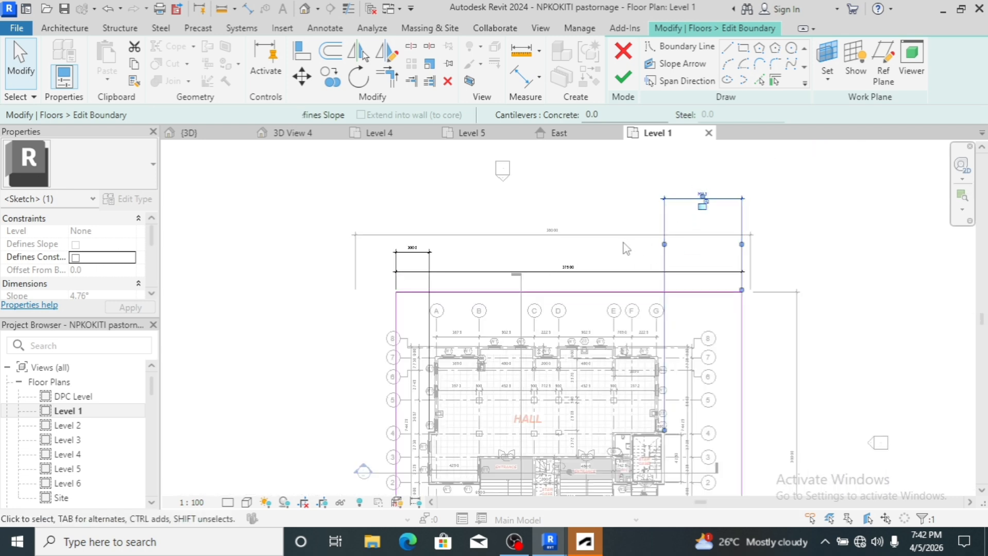
key(Delete)
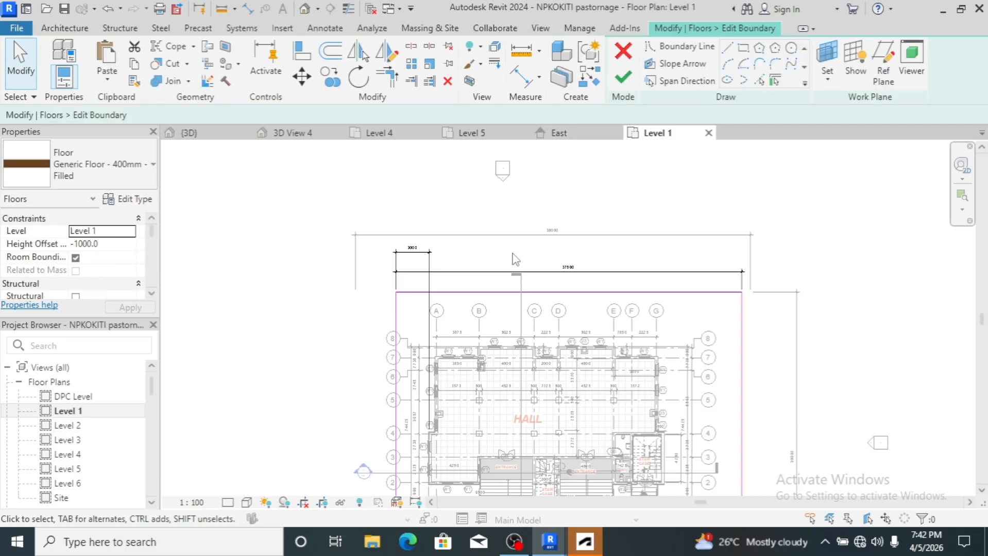
click(398, 261)
key(Delete)
click(483, 272)
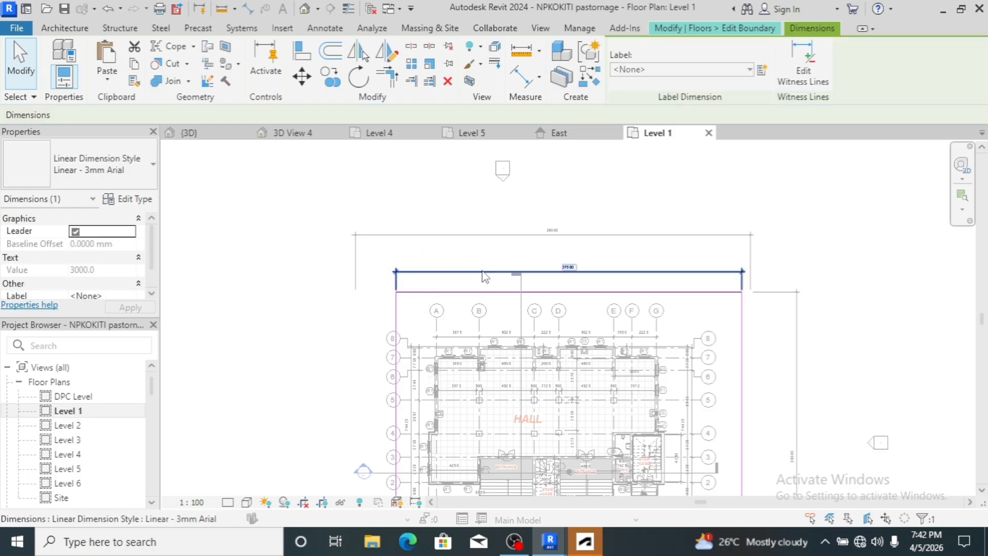
key(Delete)
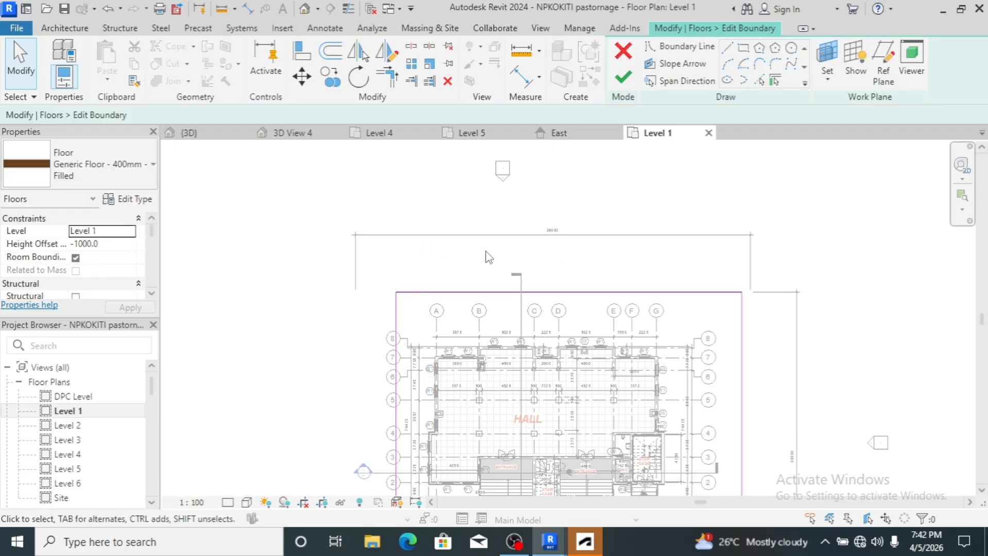
- Add an aligned dimension from the outer top wall face between grids B and C to the slab's top boundary line, placed left of the slab
scroll(487, 256, down, 2)
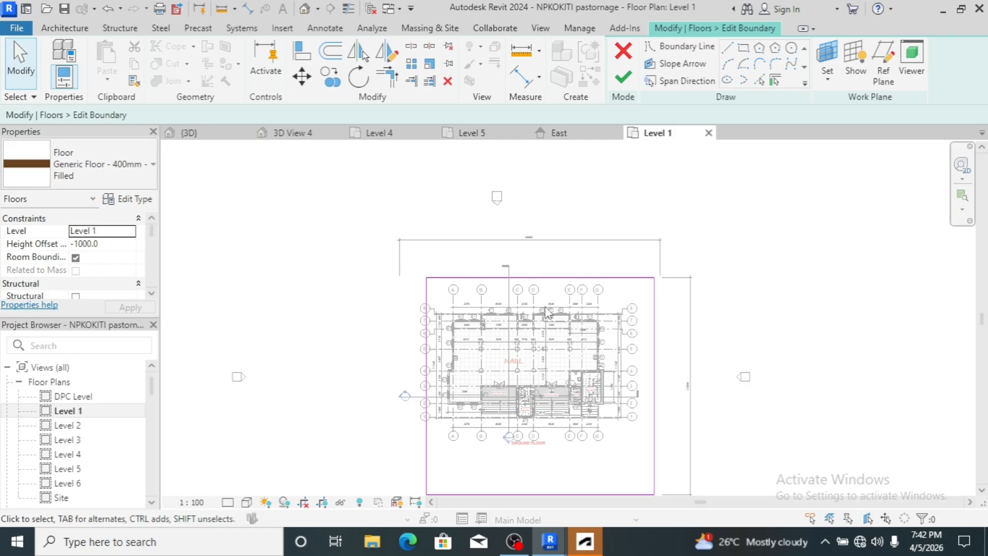
scroll(546, 311, down, 1)
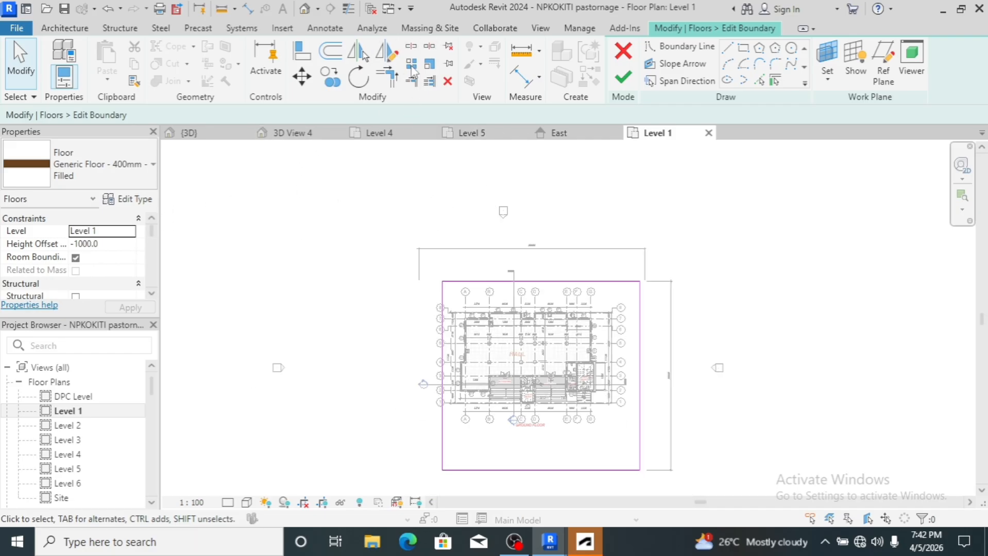
click(247, 9)
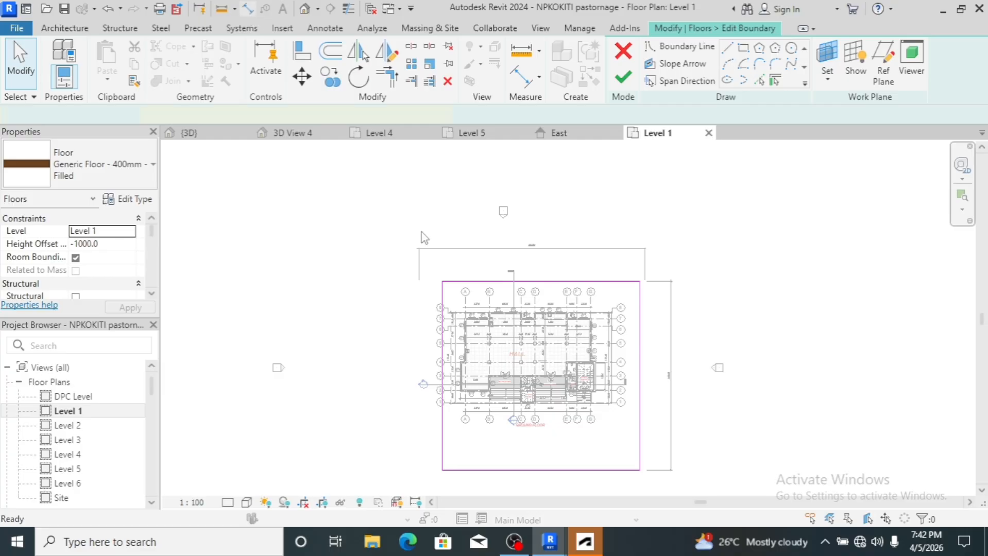
scroll(486, 309, up, 5)
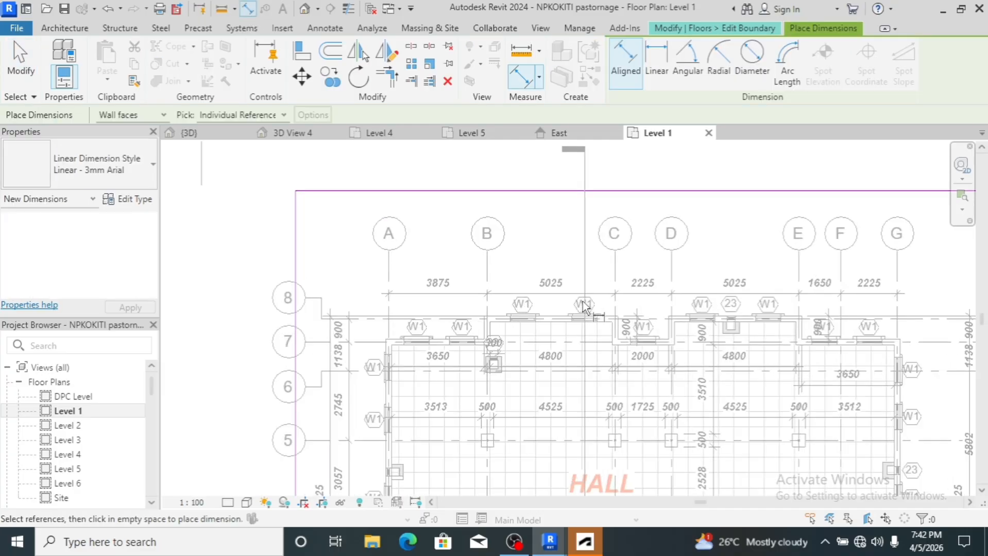
scroll(583, 305, up, 2)
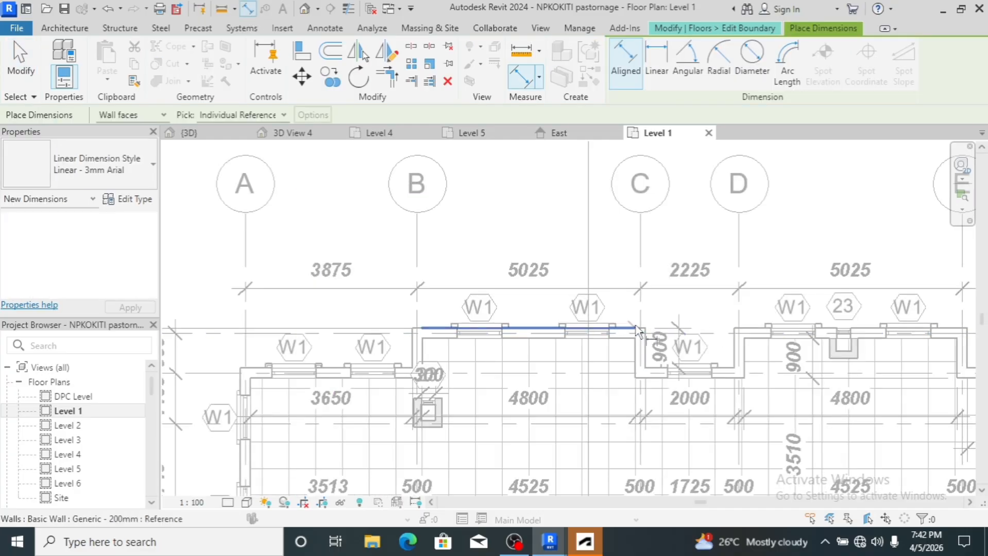
scroll(613, 288, down, 2)
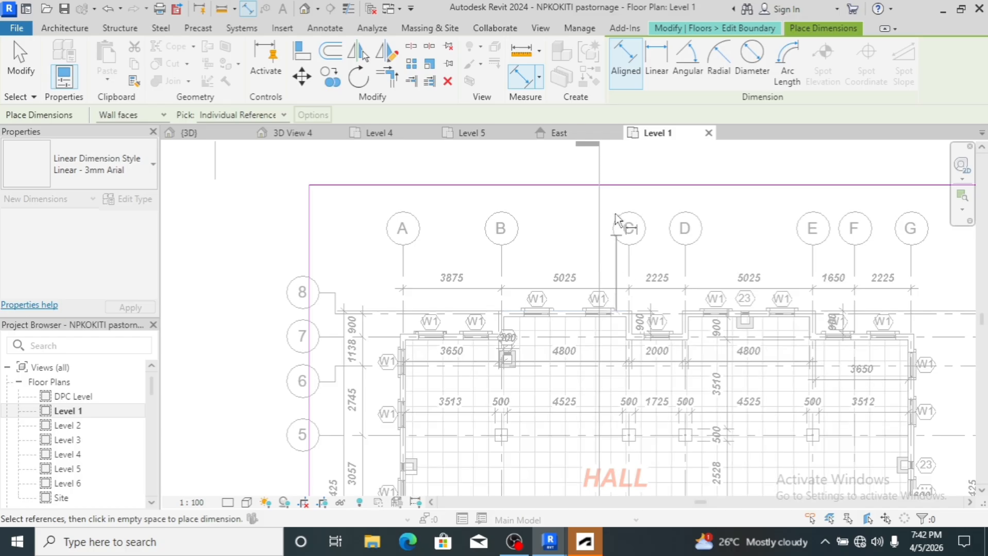
click(607, 185)
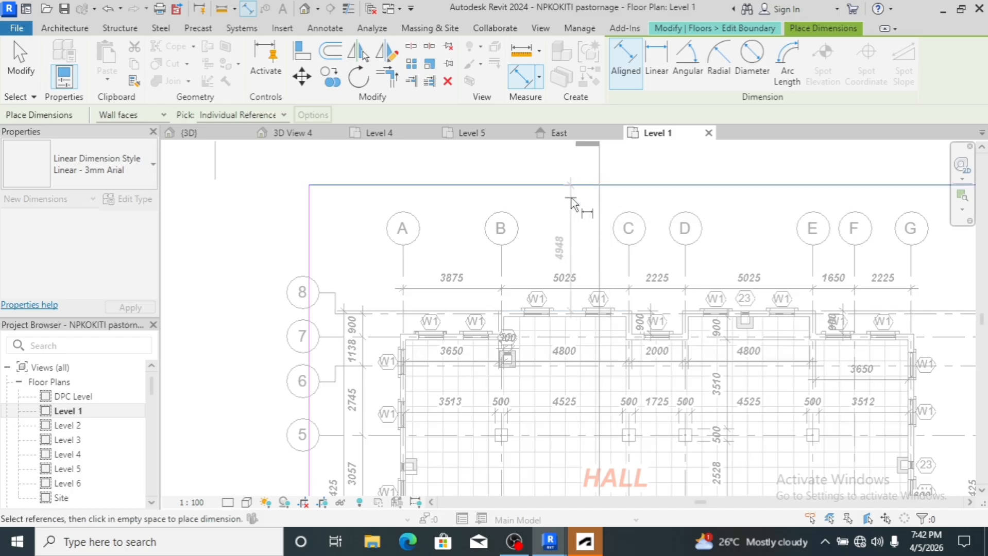
click(261, 226)
scroll(265, 275, up, 2)
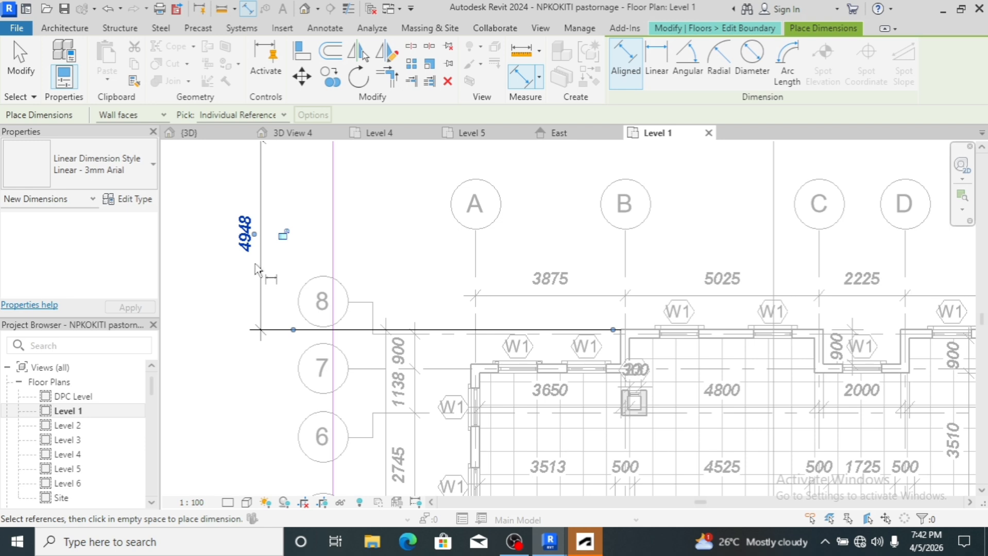
scroll(299, 197, down, 1)
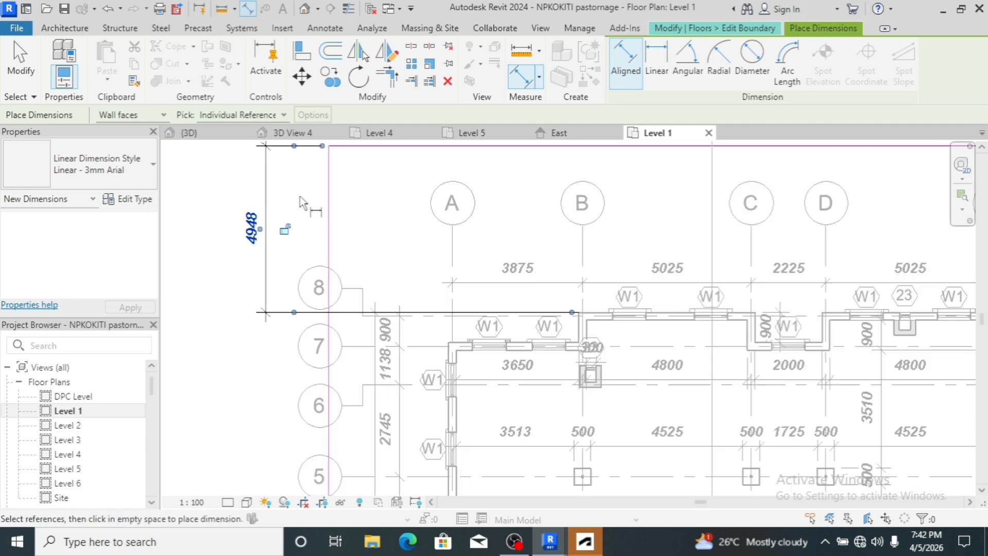
- Add an aligned dimension from the slab's bottom boundary line to the central staircase's outer bottom wall face, placed to the right of grid G
scroll(299, 196, down, 7)
scroll(443, 336, up, 2)
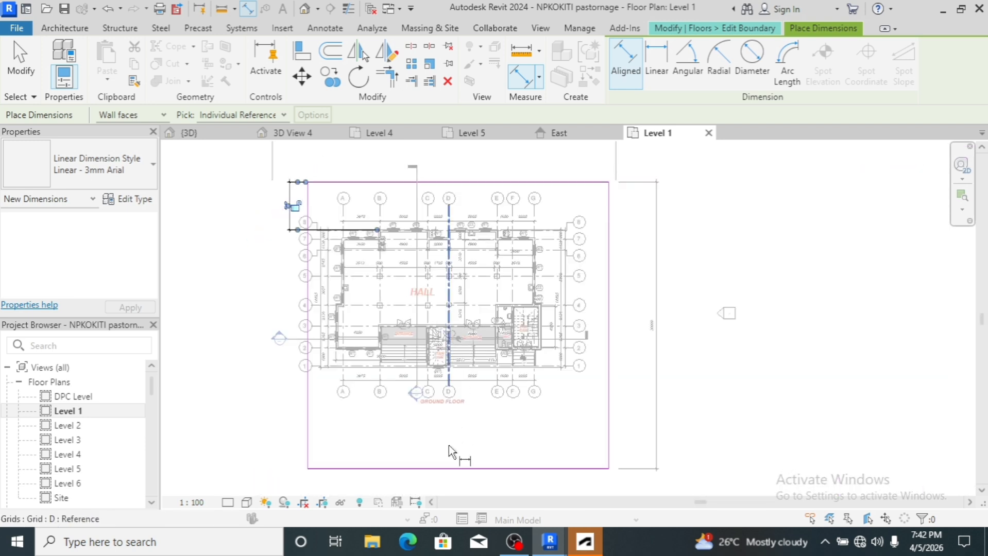
scroll(455, 465, up, 3)
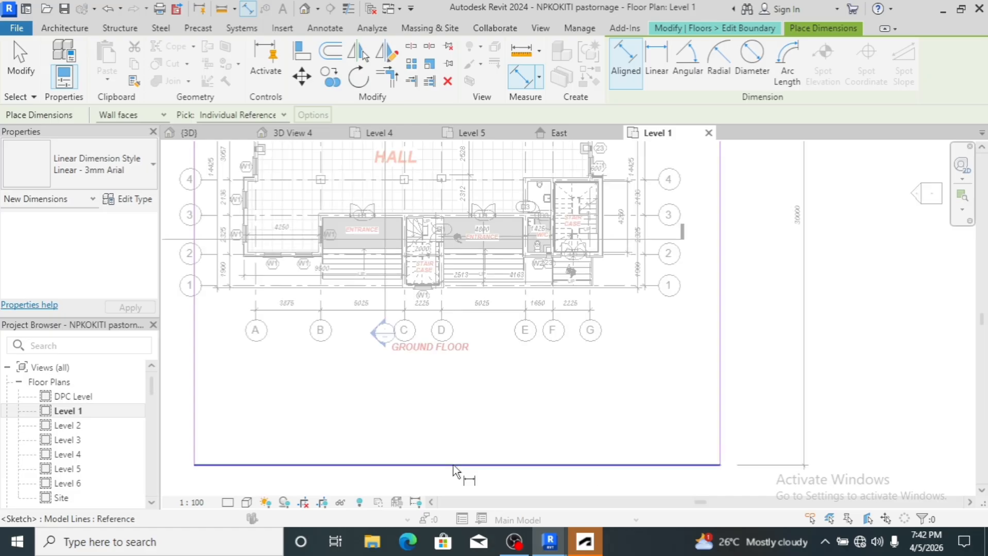
scroll(437, 292, up, 1)
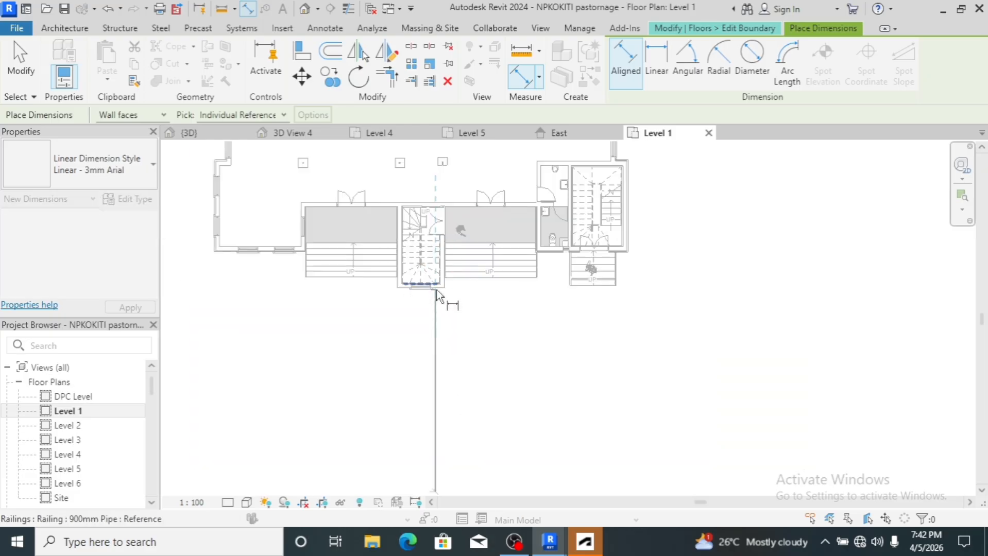
scroll(437, 290, up, 5)
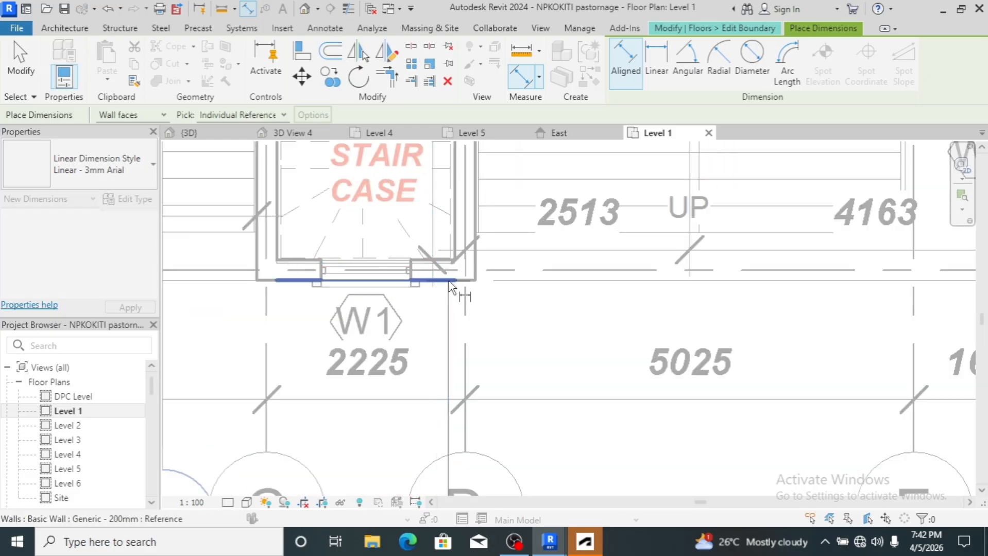
scroll(450, 284, down, 6)
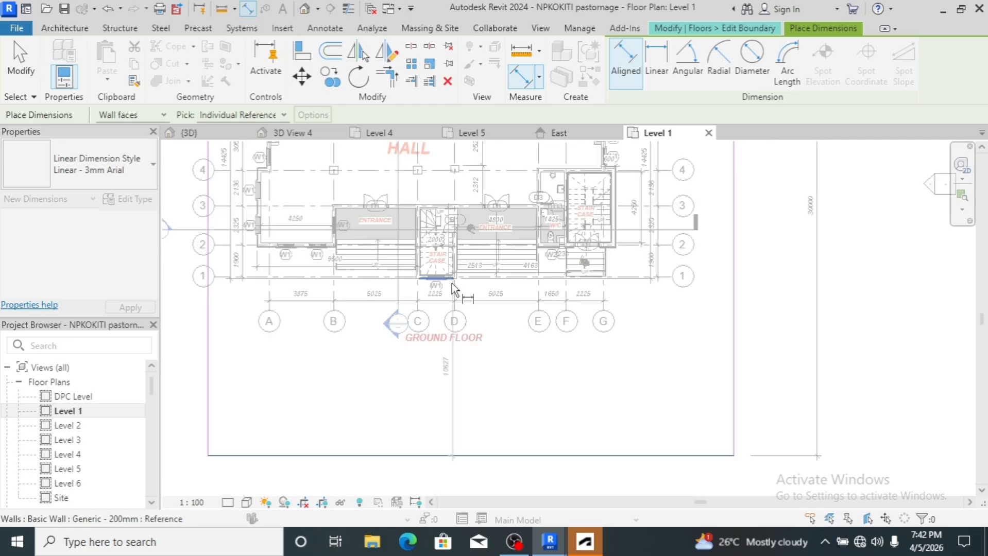
scroll(452, 284, down, 3)
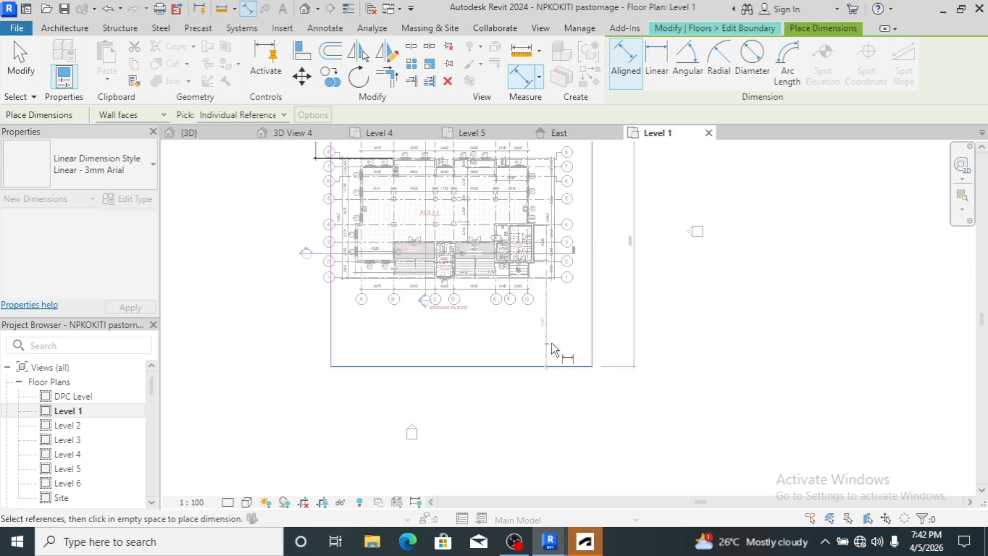
click(555, 340)
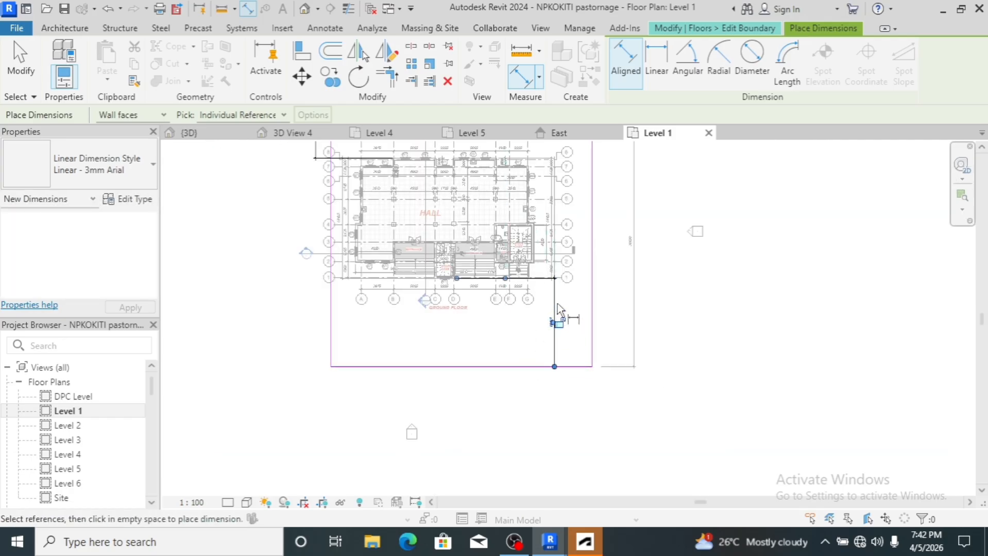
scroll(555, 306, up, 5)
scroll(556, 354, up, 4)
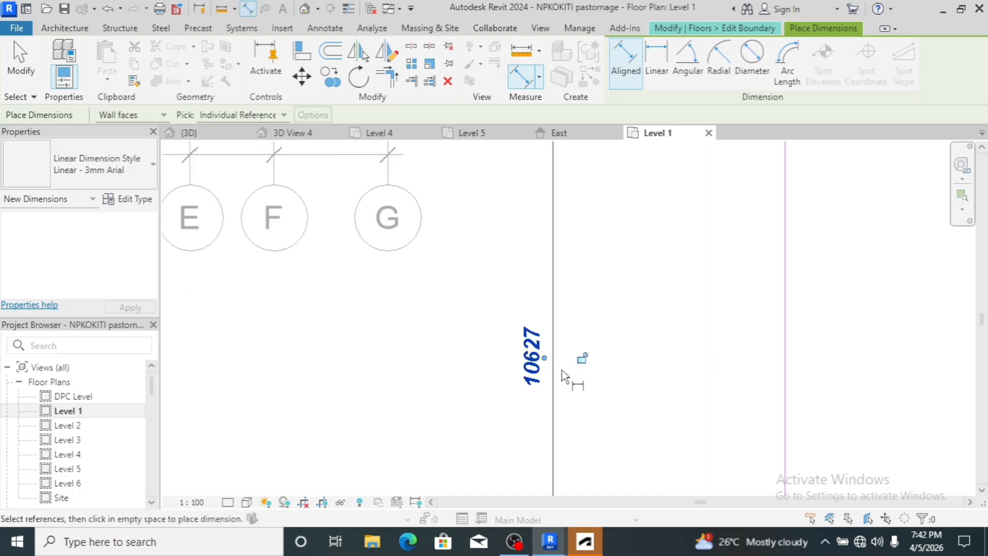
scroll(573, 391, down, 6)
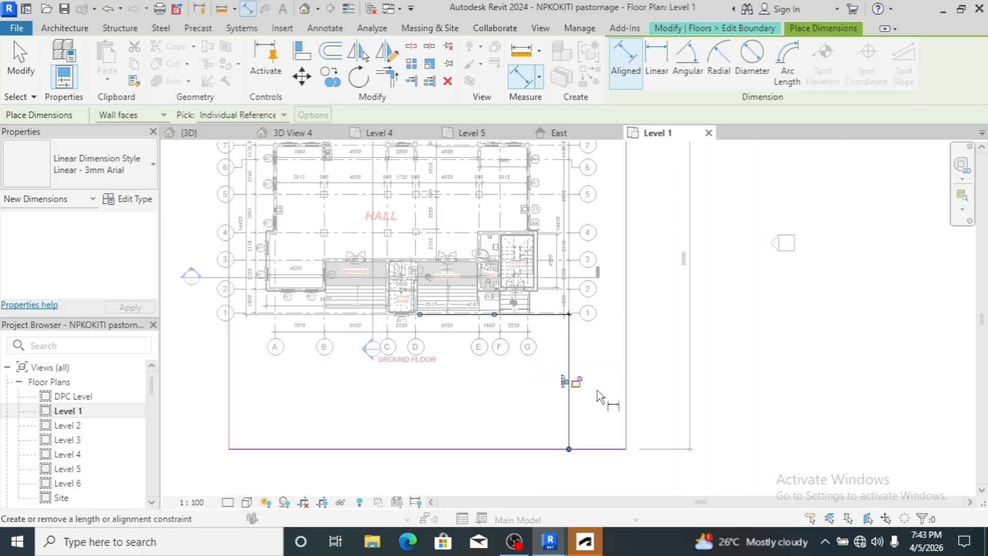
- Add an aligned dimension between the slab's bottom and top boundary lines, placed left of the slab
click(437, 449)
scroll(505, 434, down, 4)
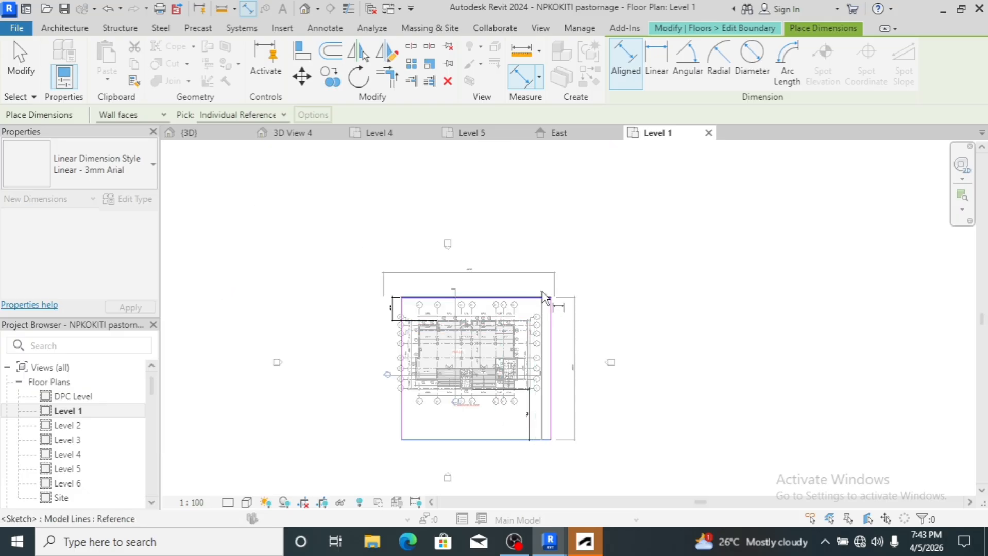
scroll(545, 290, up, 1)
scroll(538, 309, up, 3)
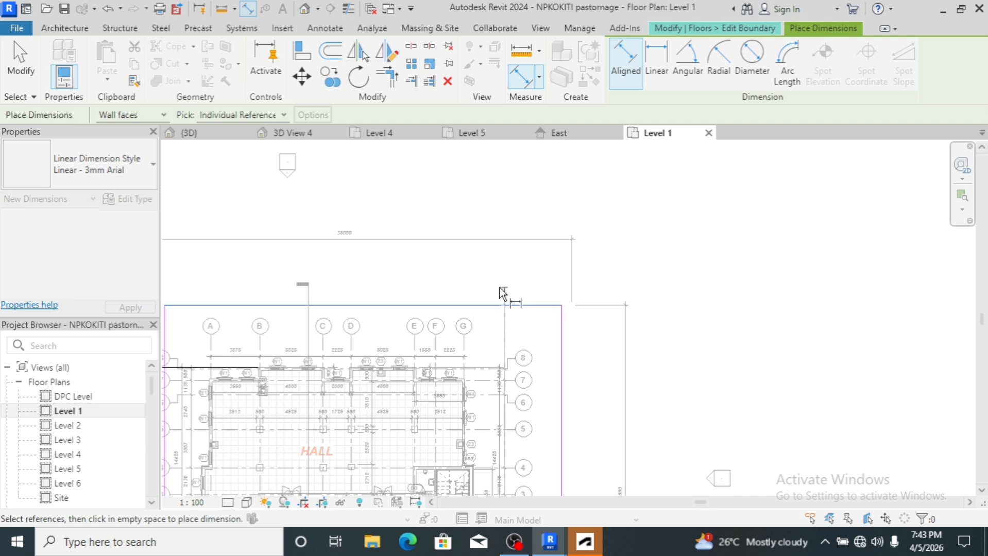
scroll(503, 289, down, 4)
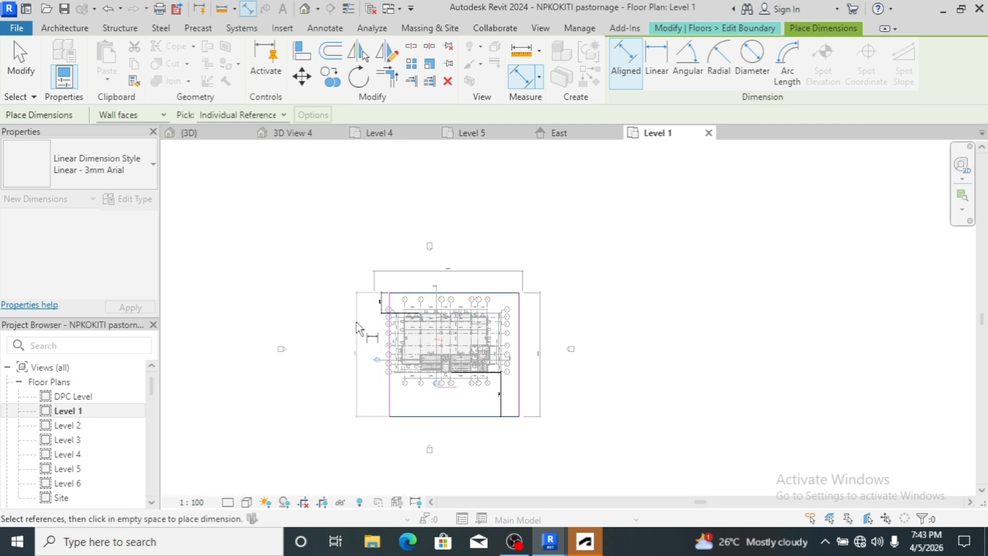
click(347, 346)
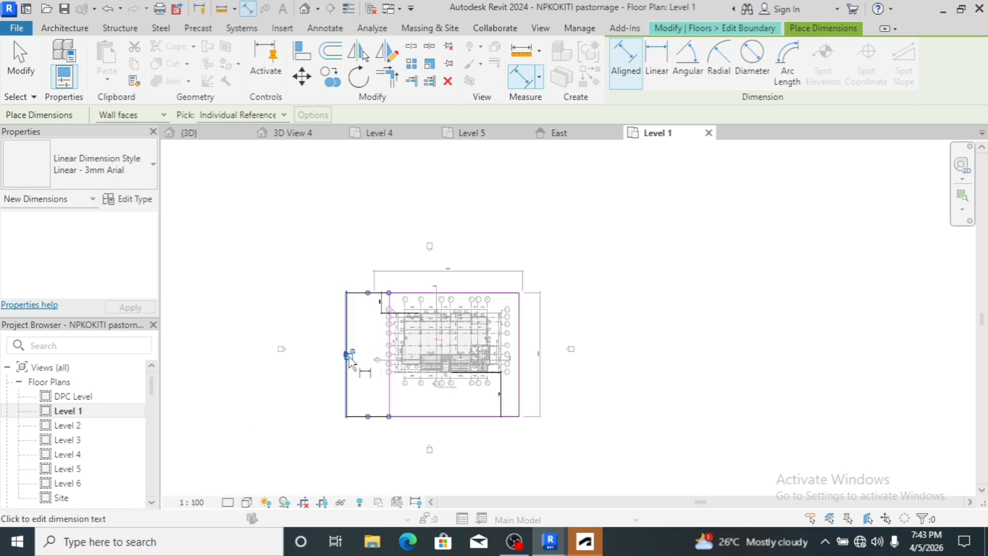
scroll(340, 355, up, 5)
scroll(339, 364, up, 5)
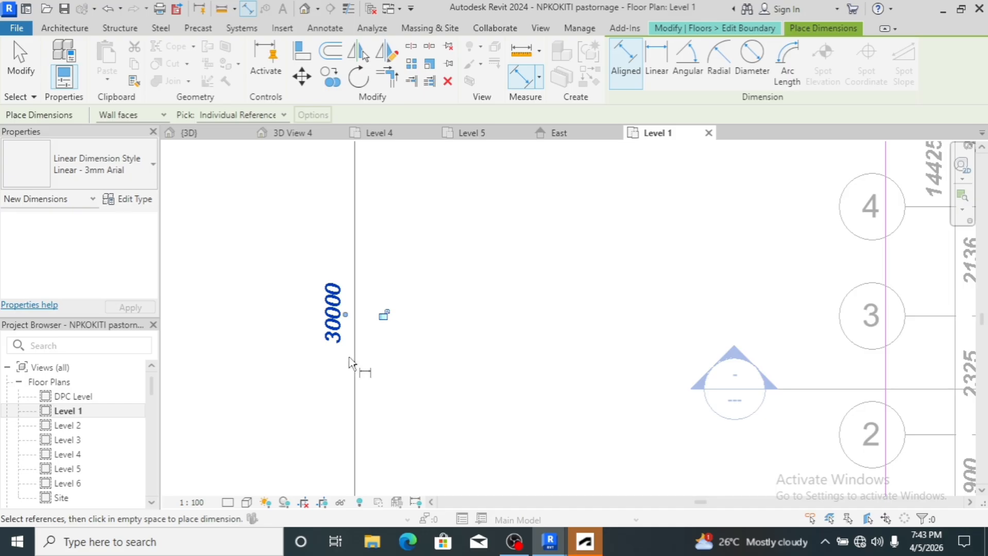
scroll(357, 384, down, 4)
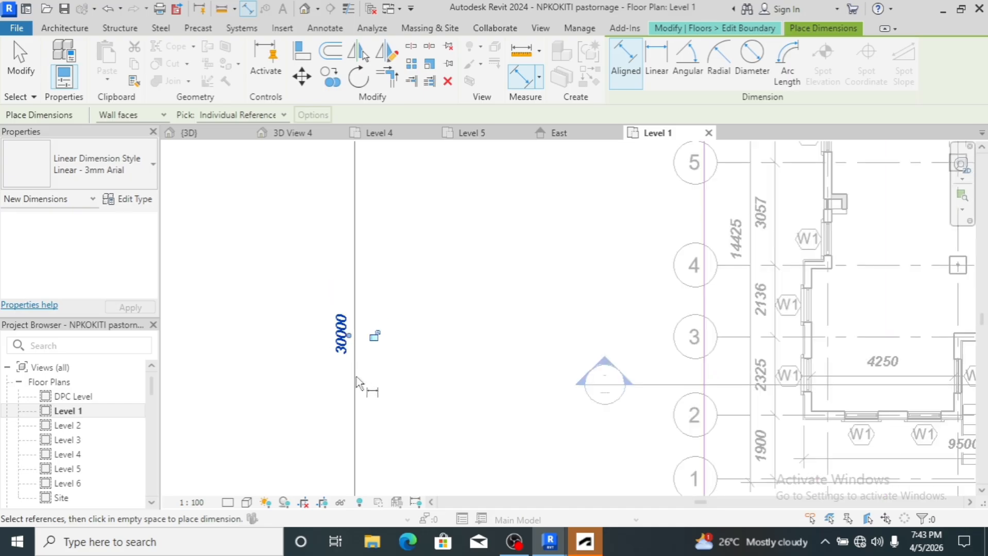
- Move the slab's top boundary line by setting its clearance from the outer top wall face to 4000
scroll(357, 383, down, 3)
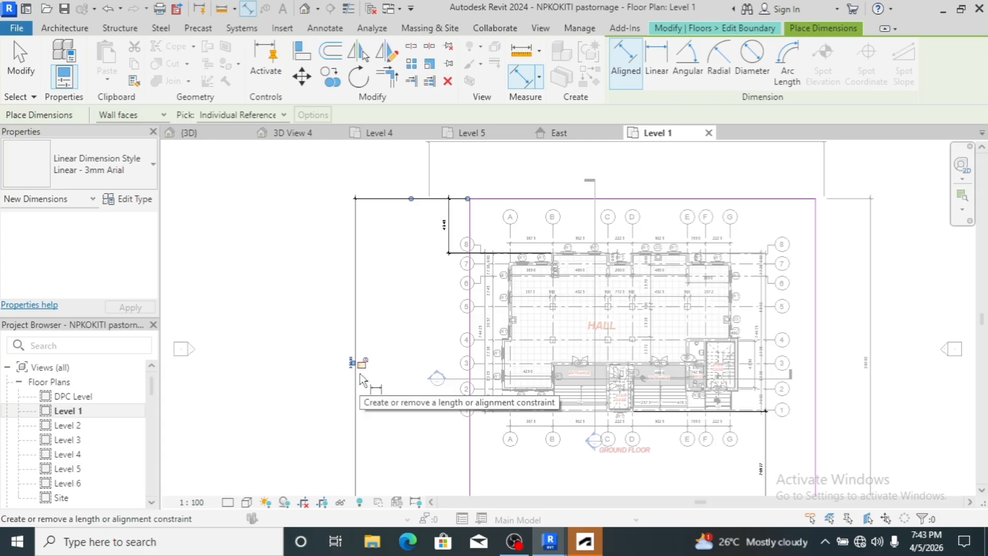
right_click(281, 404)
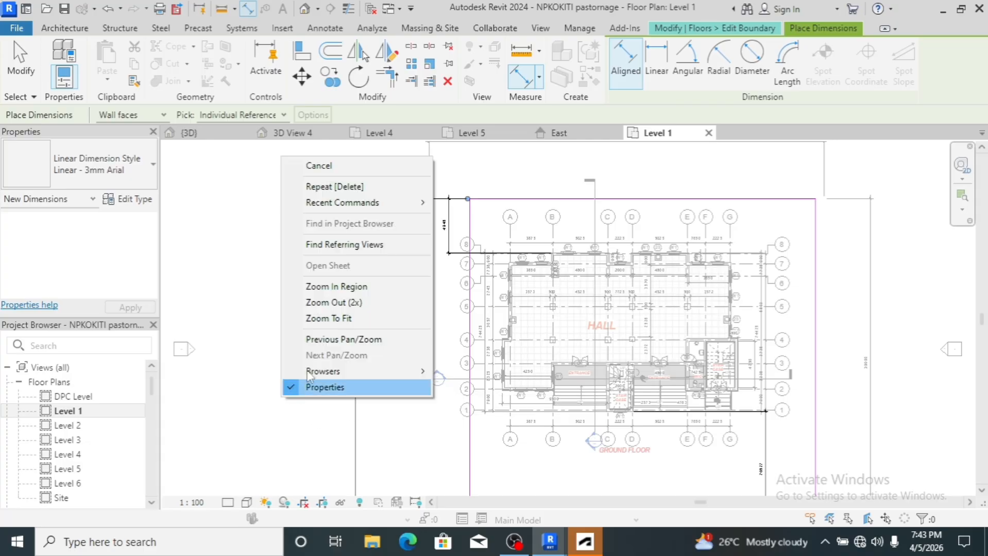
click(340, 167)
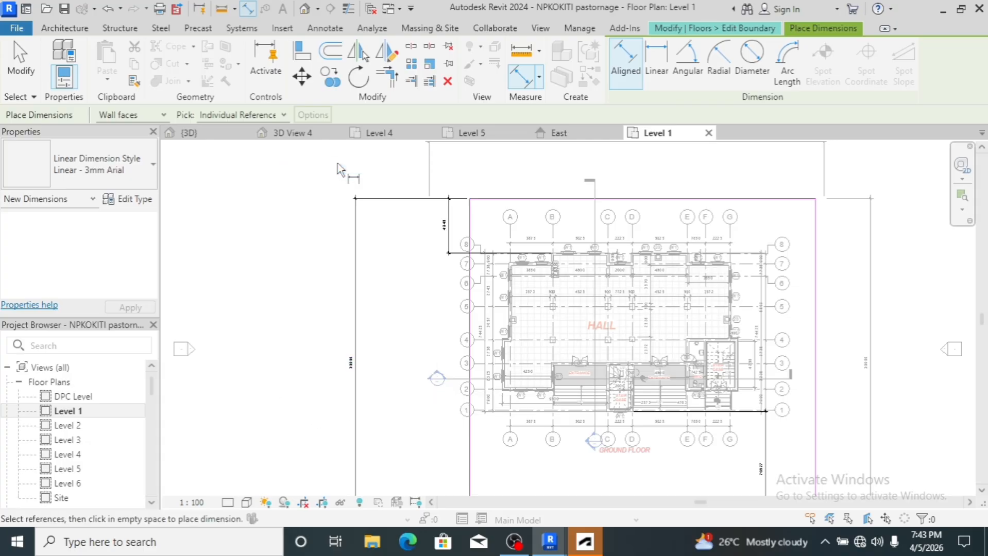
right_click(264, 358)
click(318, 125)
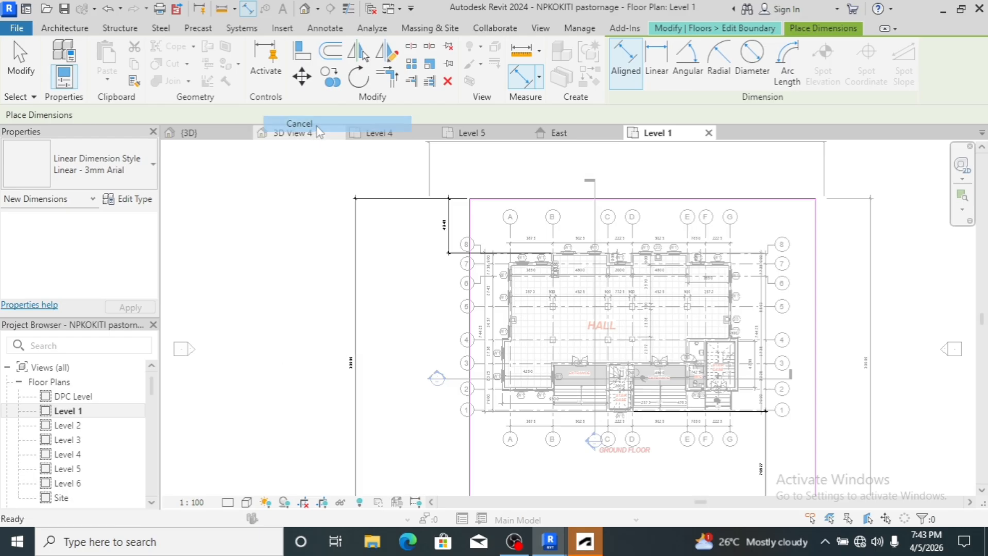
scroll(305, 222, down, 2)
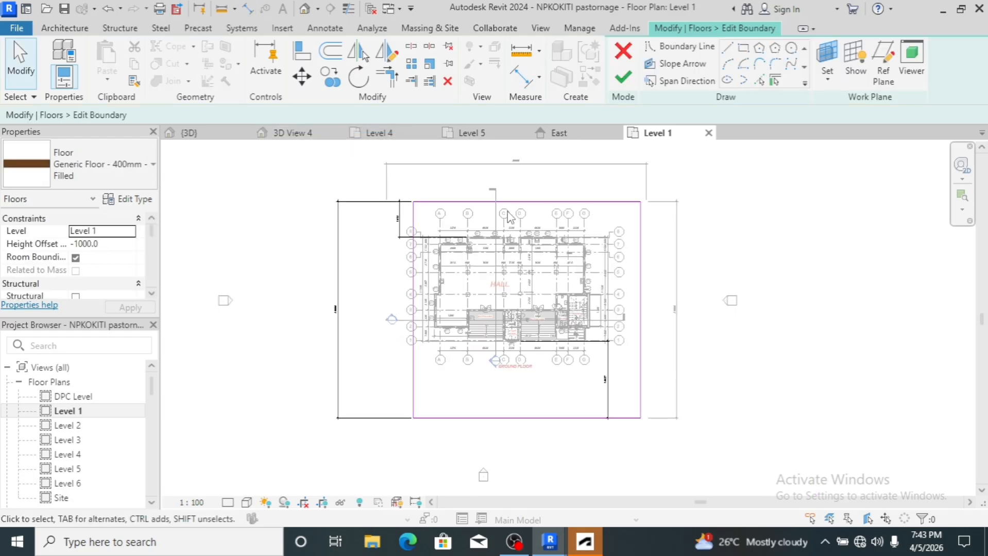
click(513, 202)
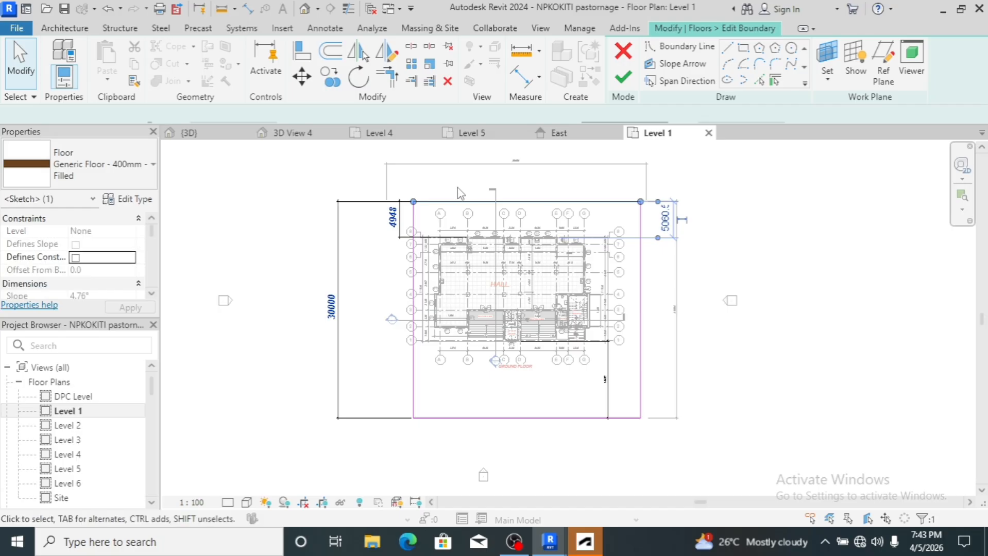
scroll(485, 201, up, 1)
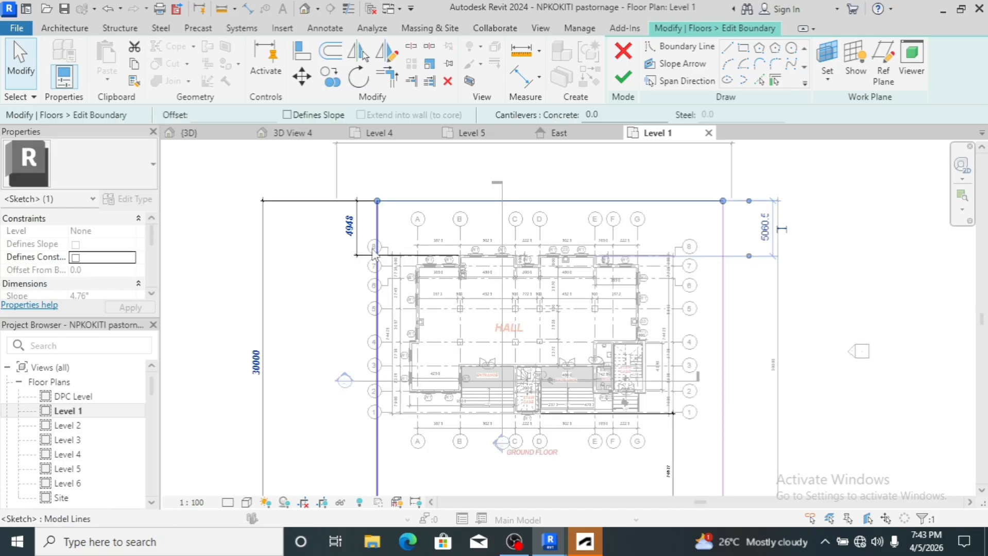
click(348, 230)
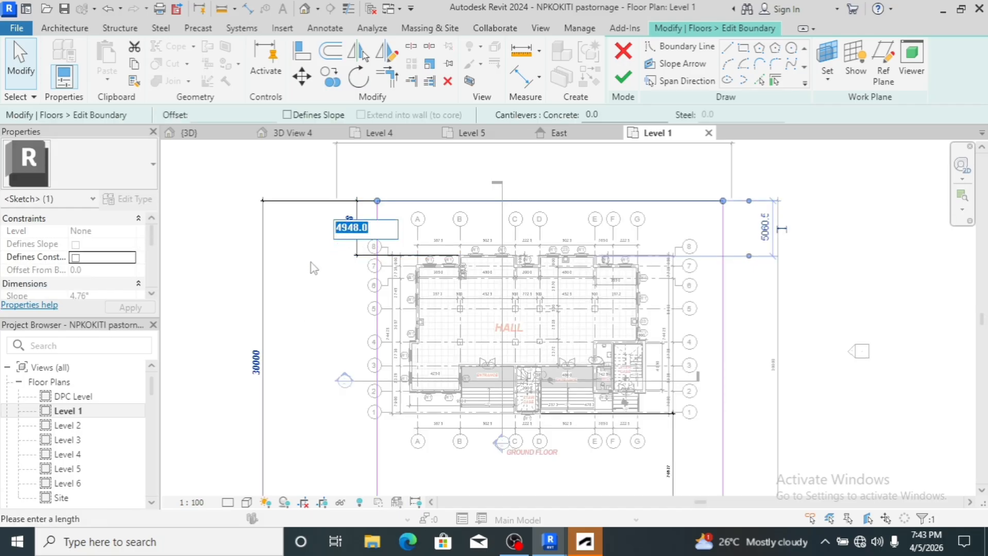
text(4)
text(000)
key(Return)
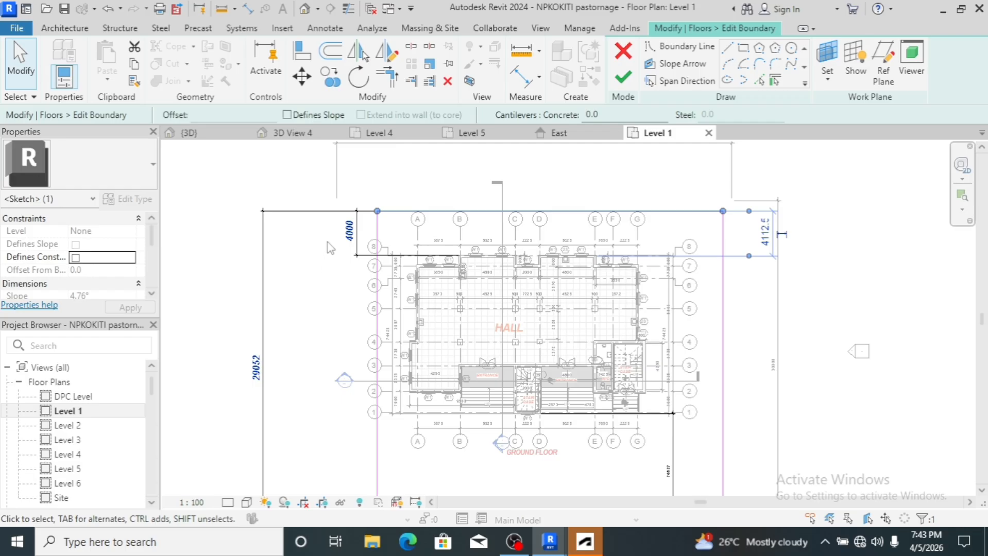
- Move the slab's bottom boundary line by setting the overall slab depth dimension to 34000
scroll(426, 325, down, 3)
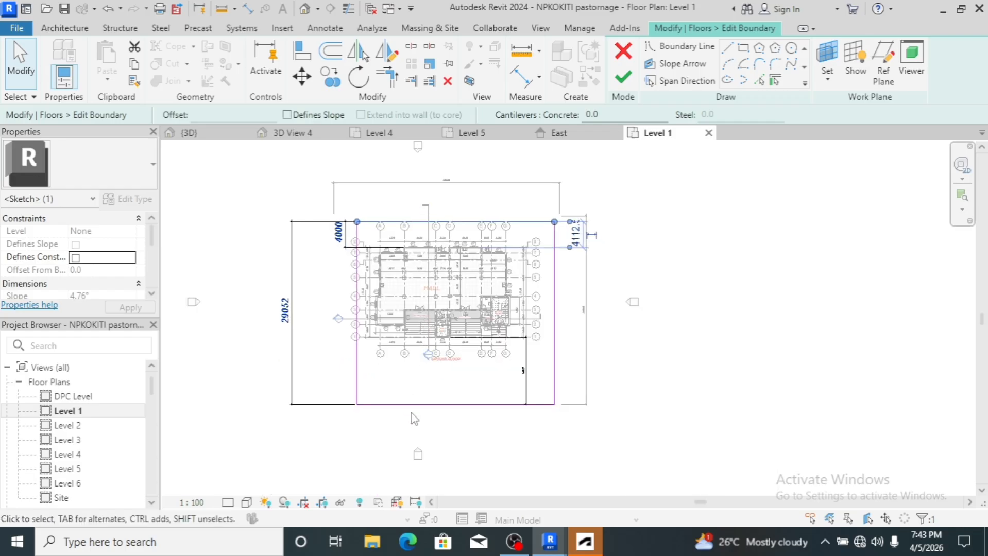
scroll(415, 419, up, 2)
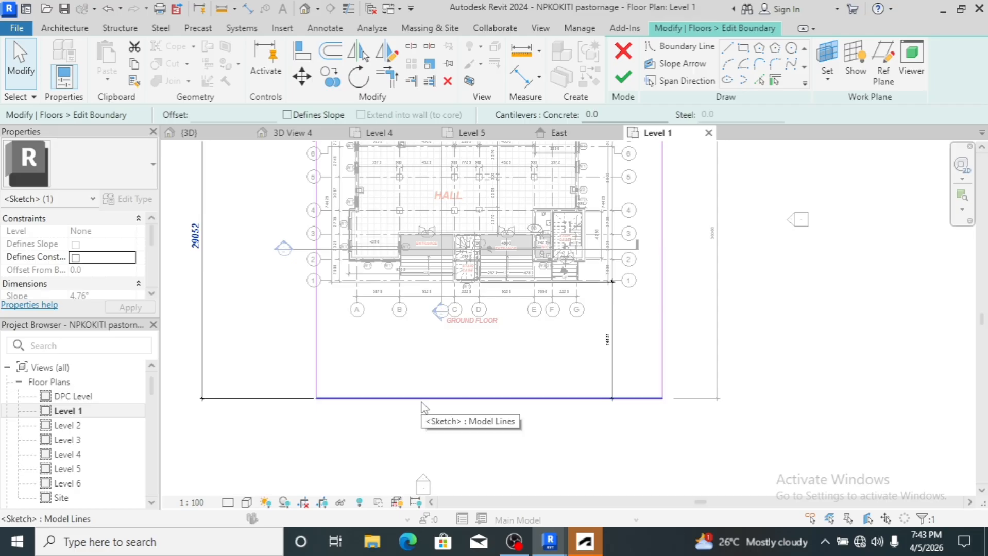
click(424, 408)
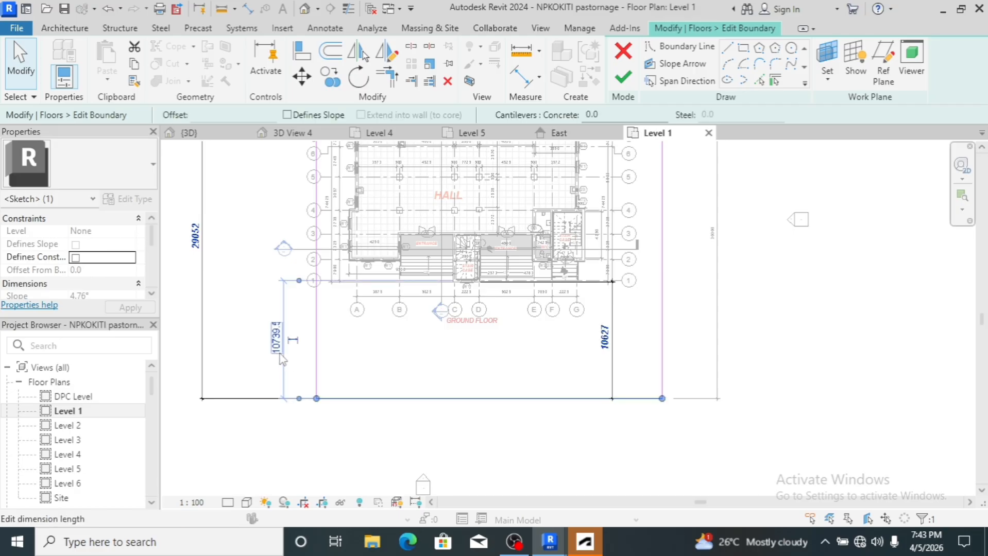
scroll(278, 353, up, 2)
scroll(473, 390, down, 2)
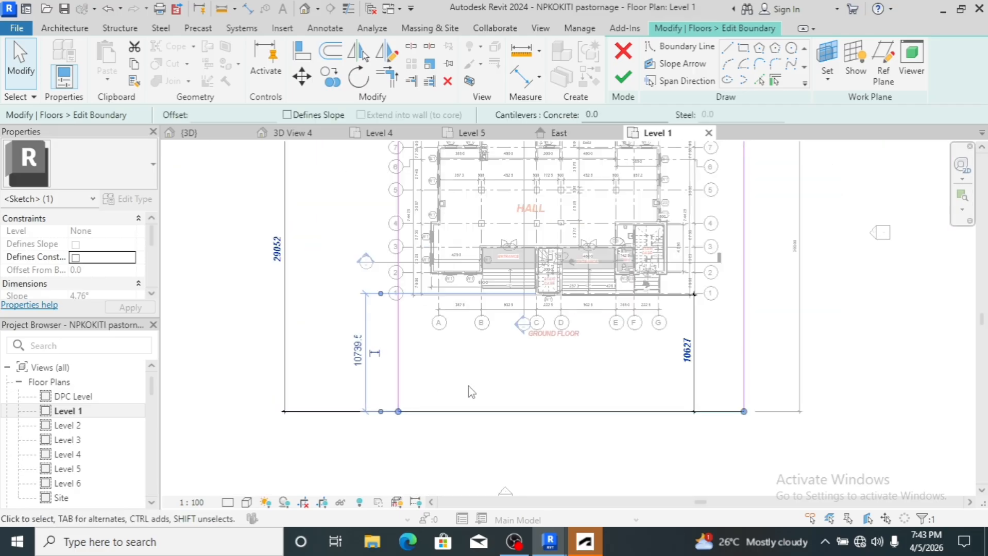
click(277, 258)
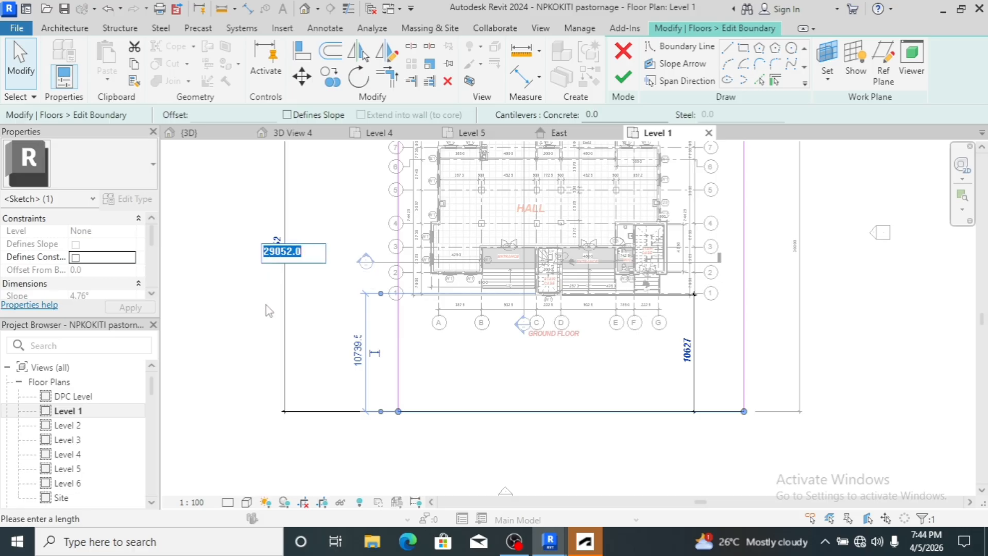
text(34000)
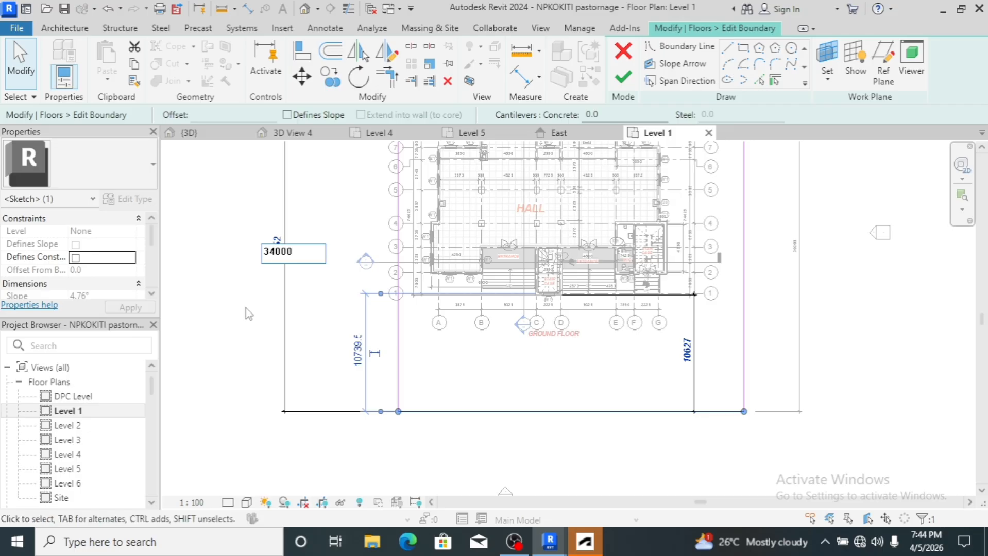
key(Return)
scroll(307, 353, down, 1)
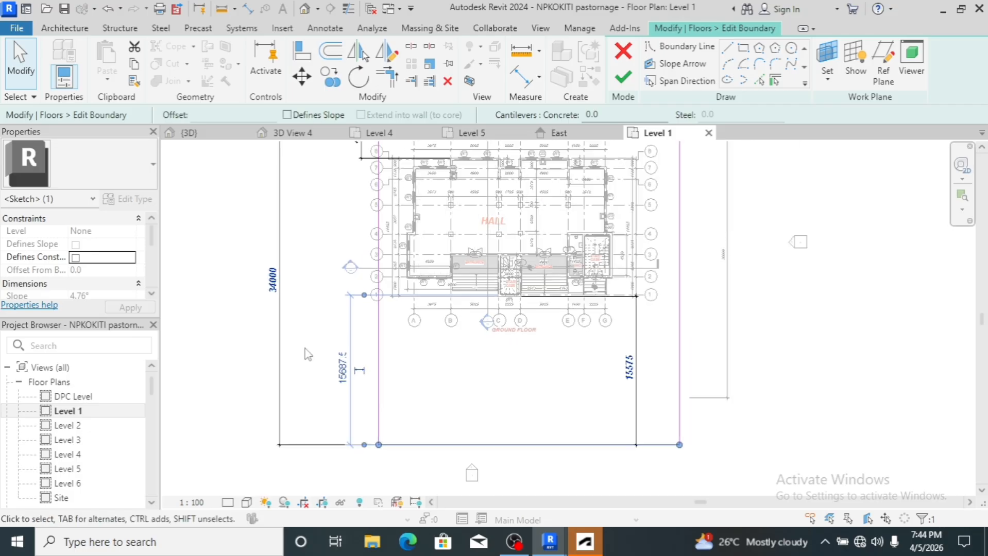
scroll(482, 390, down, 1)
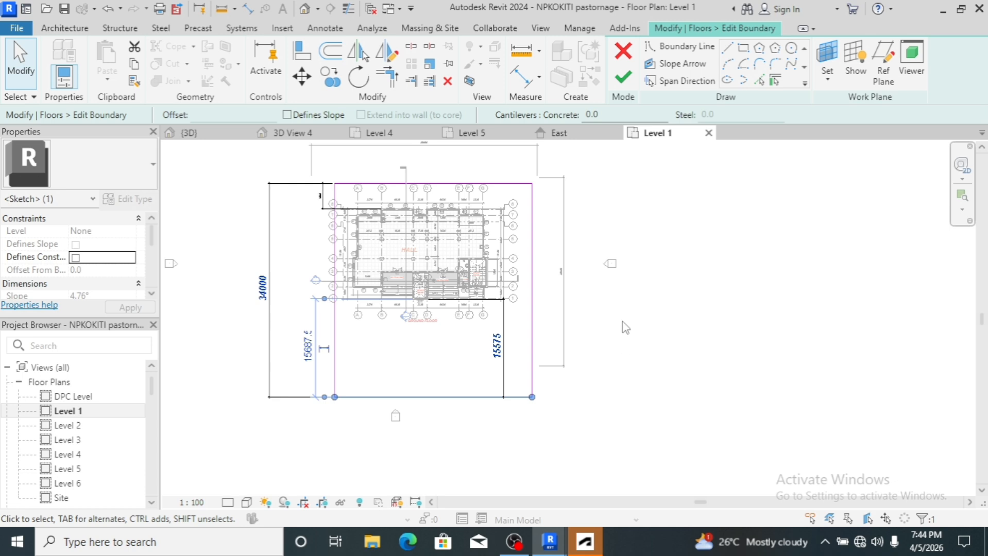
- Delete the bottom clearance dimension and the overall depth dimension to the left of the slab sketch
click(623, 234)
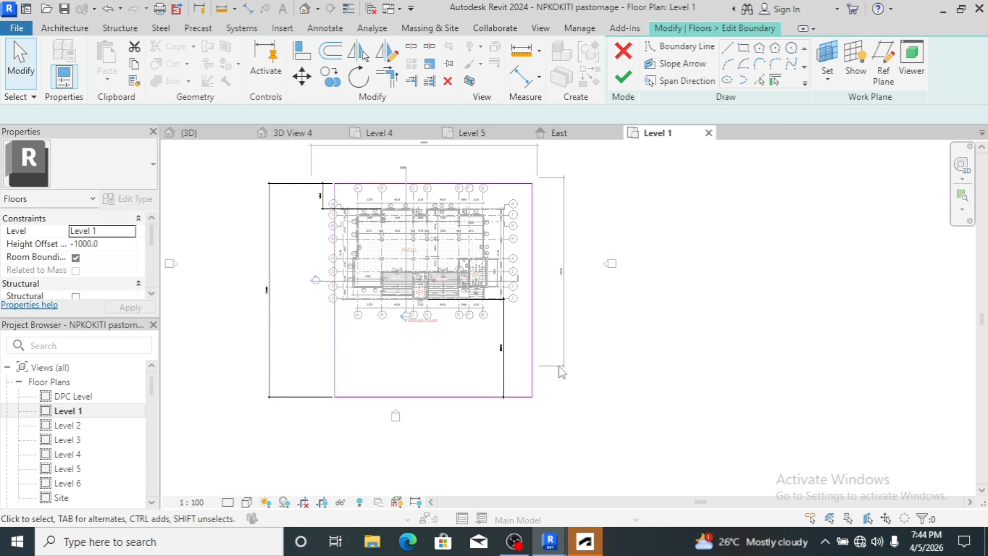
click(532, 379)
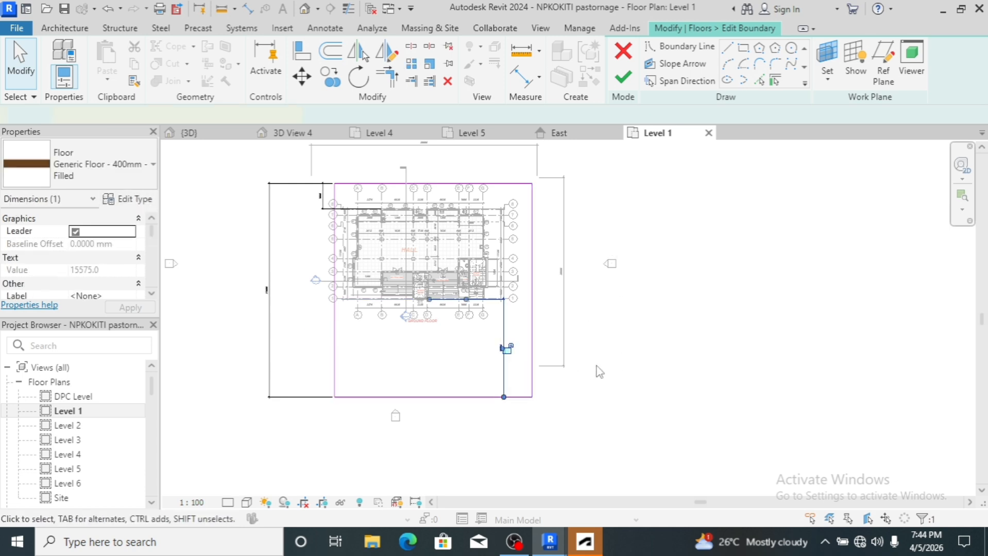
click(366, 380)
click(273, 344)
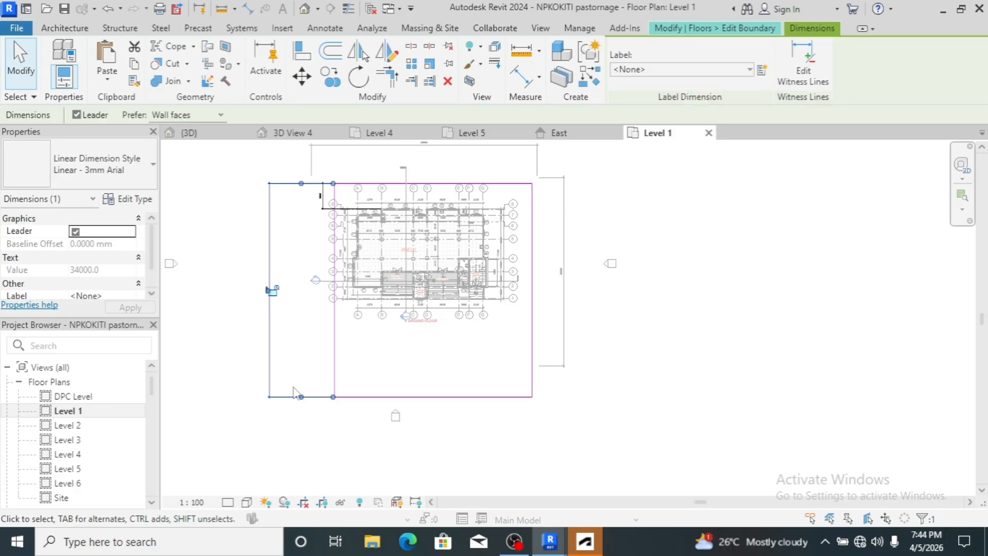
key(Delete)
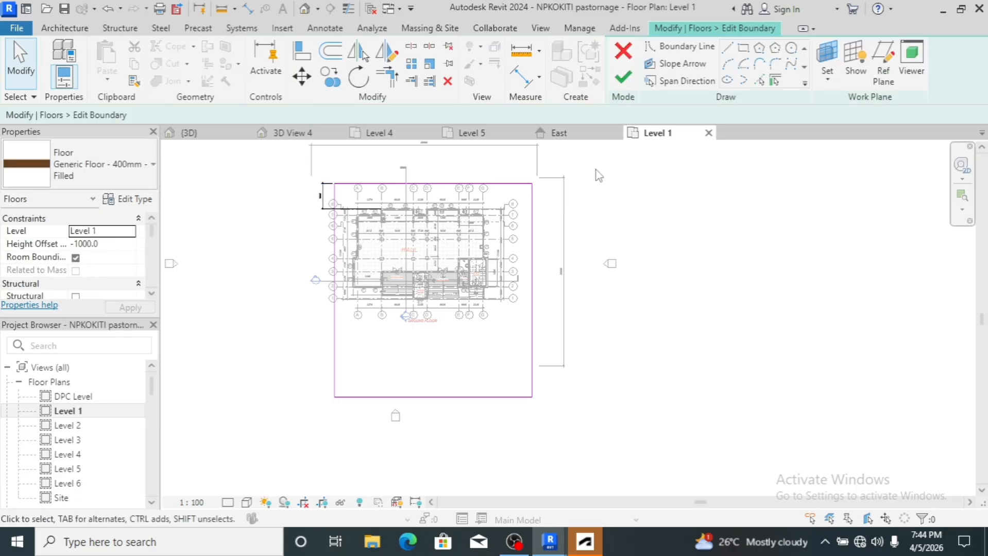
- Finish the slab boundary edit, removing the unsatisfied constraints, and clear the selection
click(626, 81)
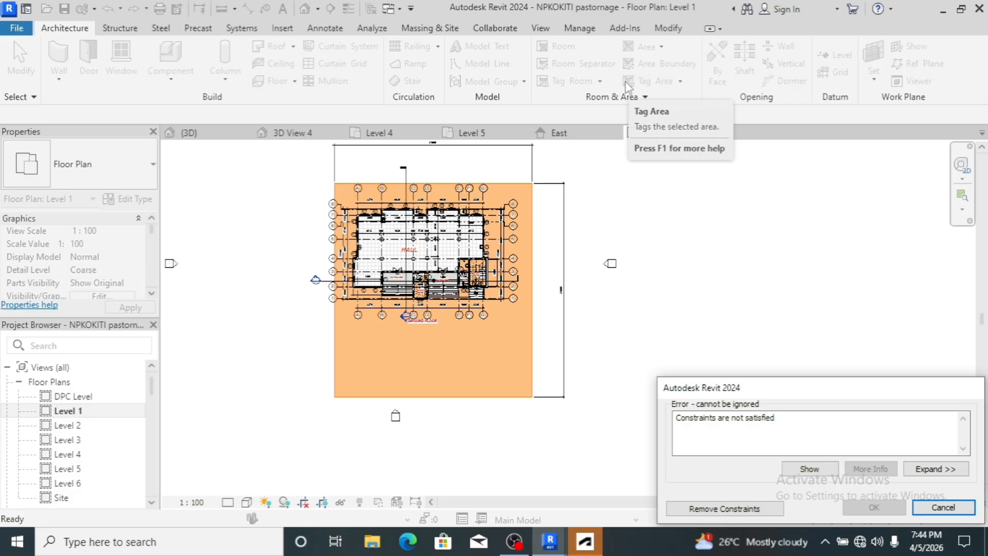
click(722, 512)
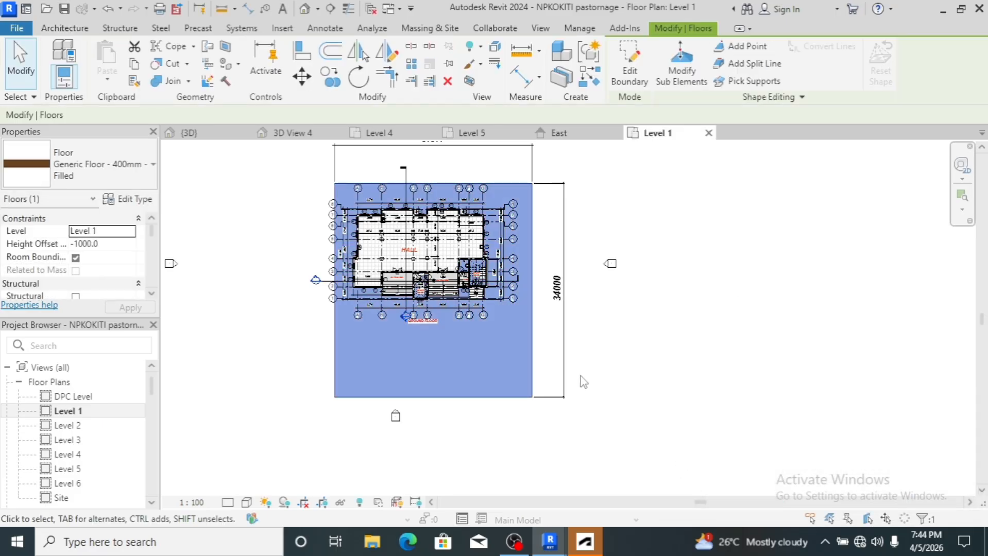
click(566, 375)
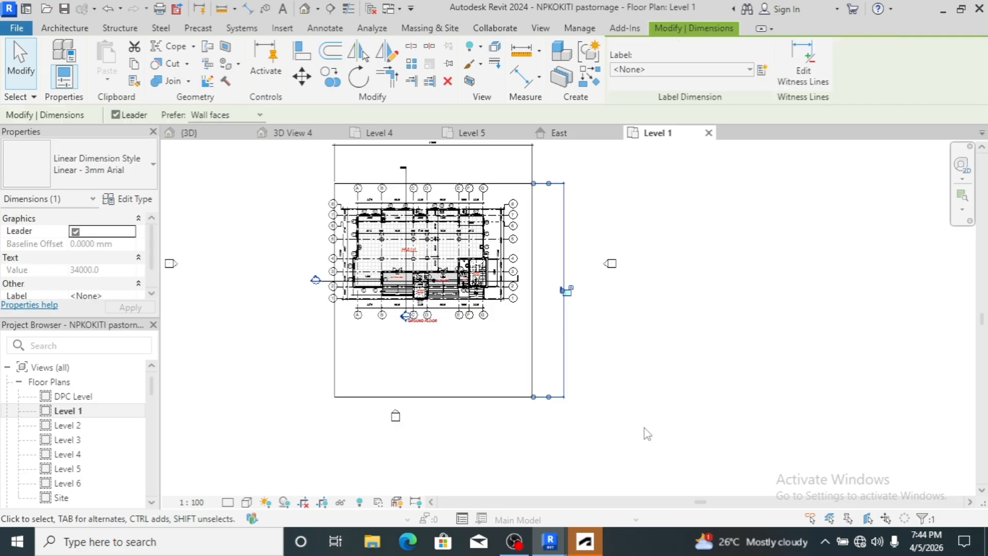
click(644, 427)
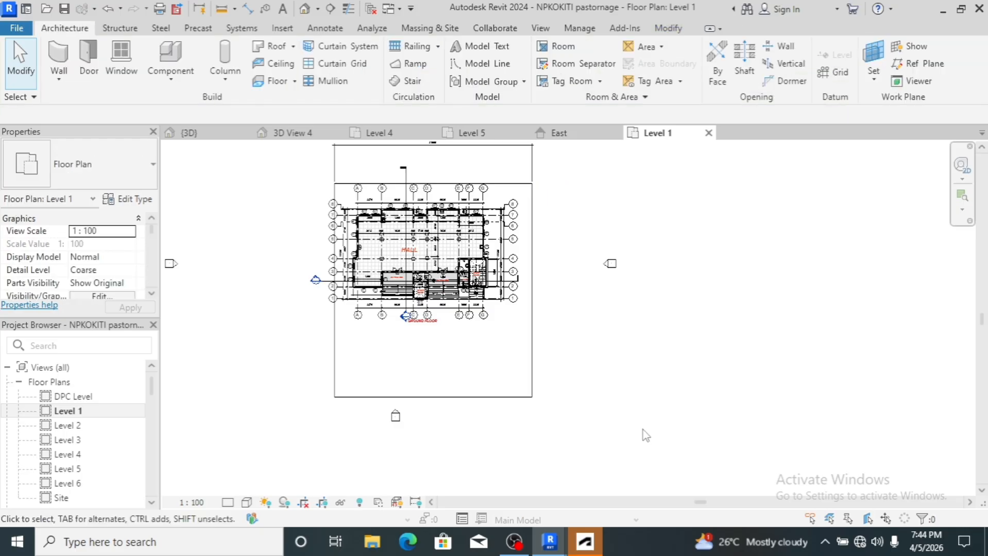
- Nudge the overall depth dimension on the slab's right side left until it sits close to the slab edge
scroll(645, 436, down, 2)
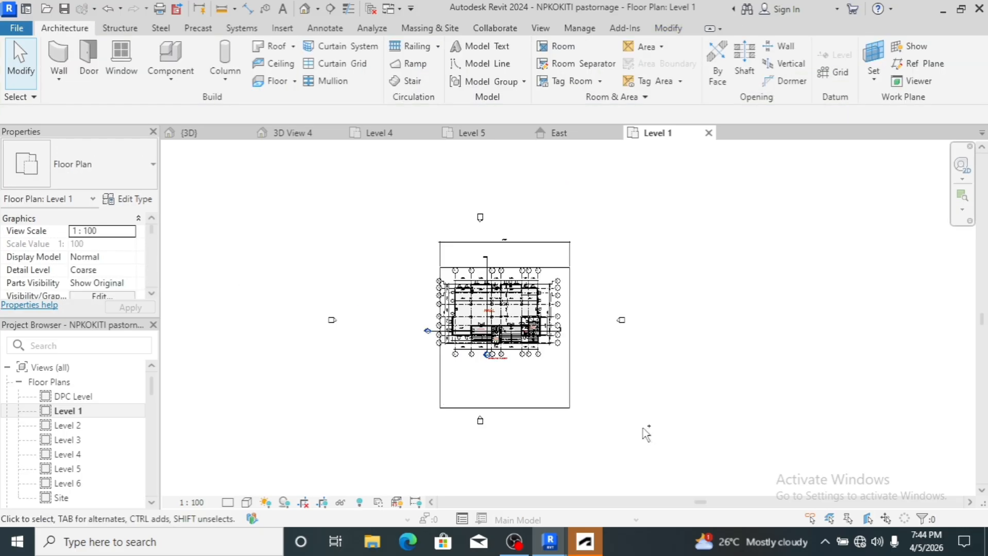
scroll(644, 432, up, 2)
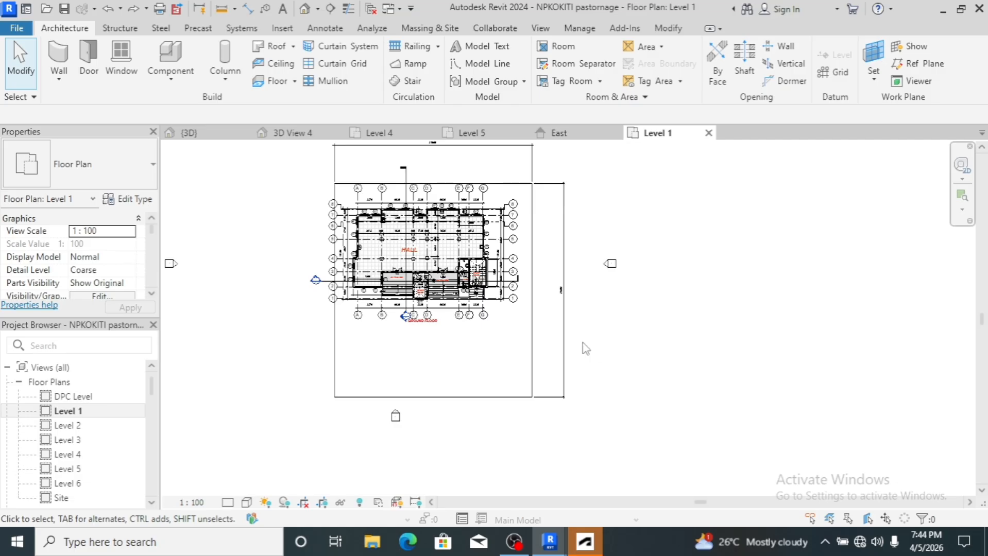
click(565, 335)
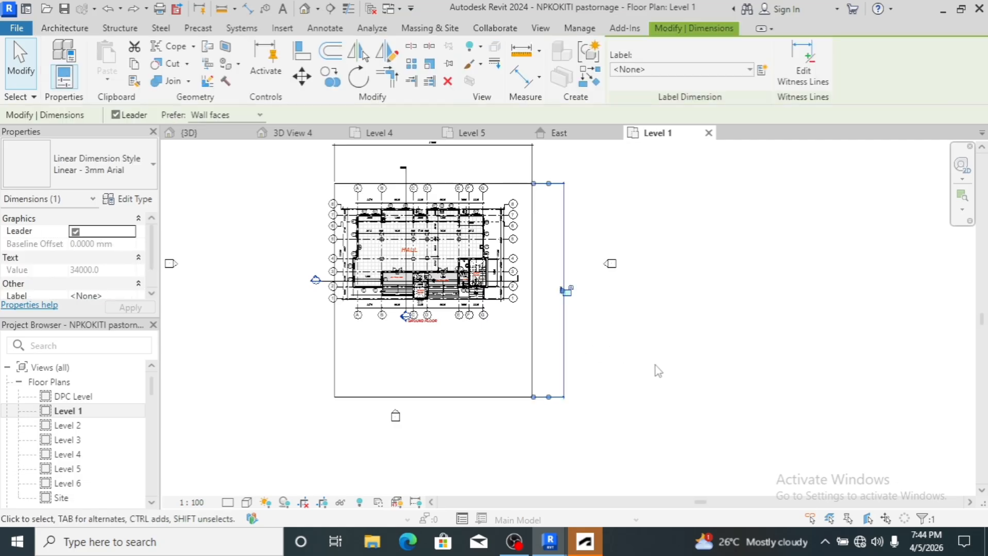
key(Left)
key(Left)
key(Left)
key(Left)
key(Left)
key(Left)
key(Left)
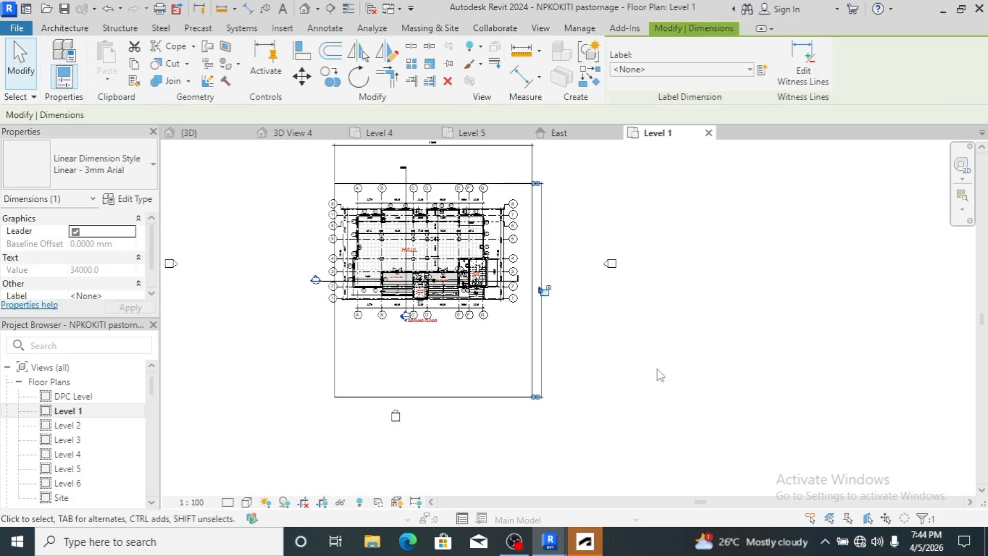
key(Left)
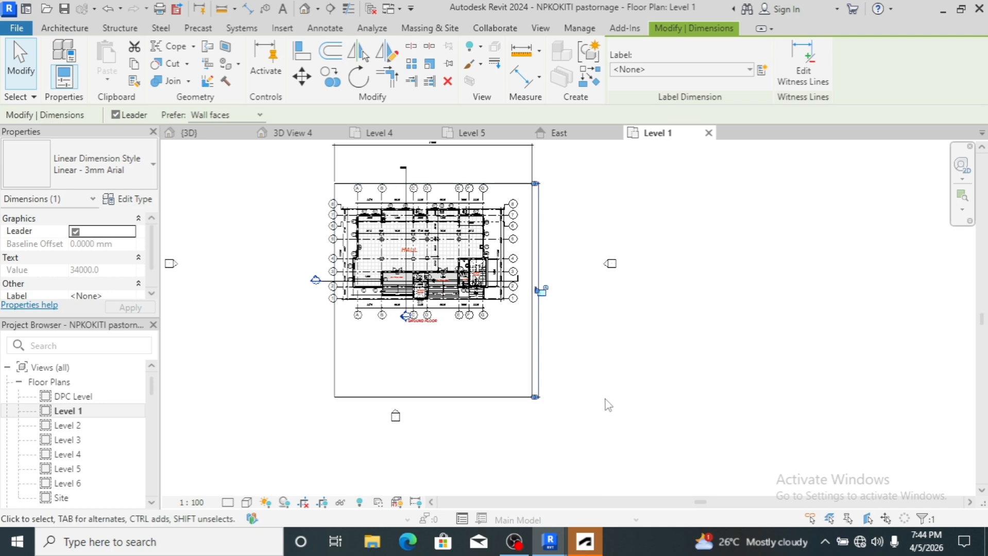
- Nudge the overall width dimension above the slab down until it sits close to the slab's top edge
scroll(605, 401, down, 3)
scroll(510, 223, up, 5)
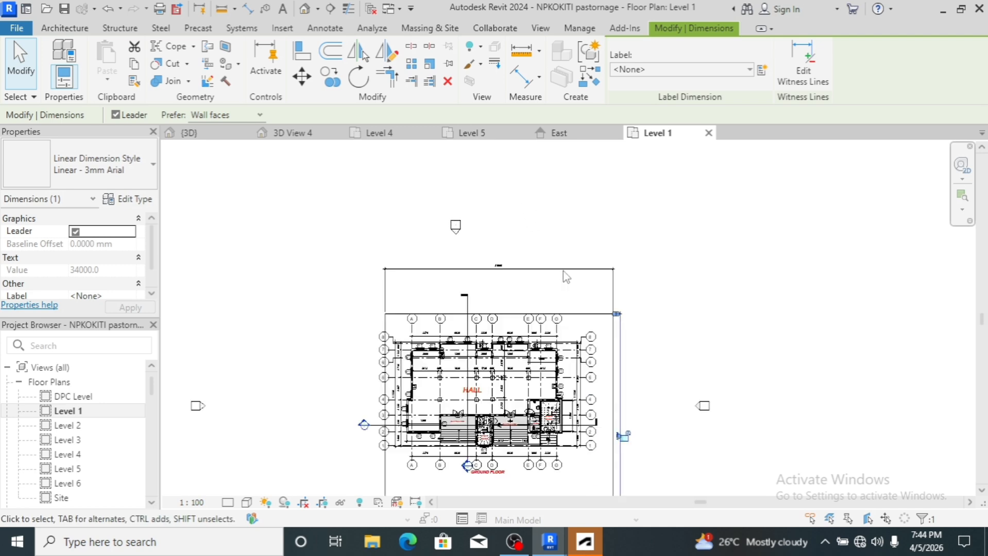
scroll(561, 226, up, 2)
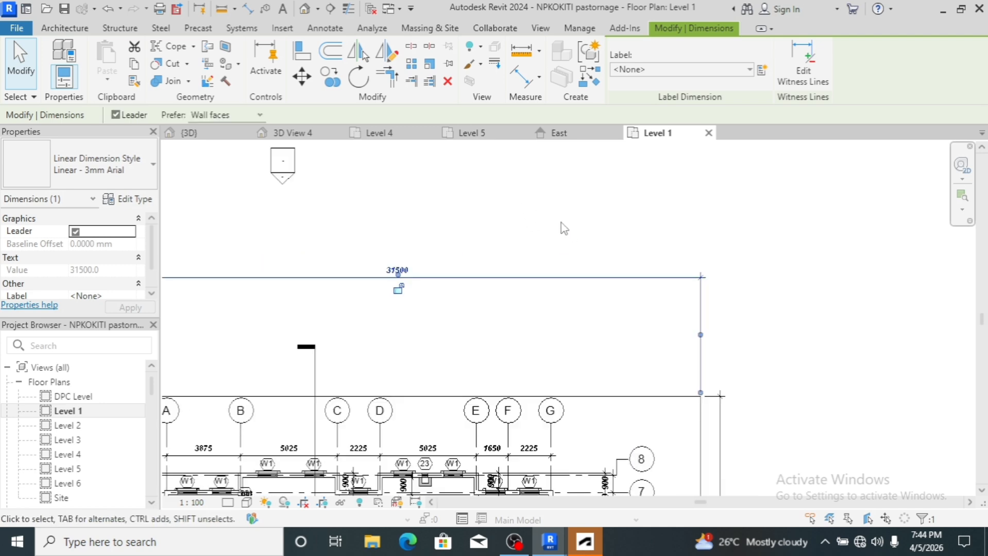
key(Down)
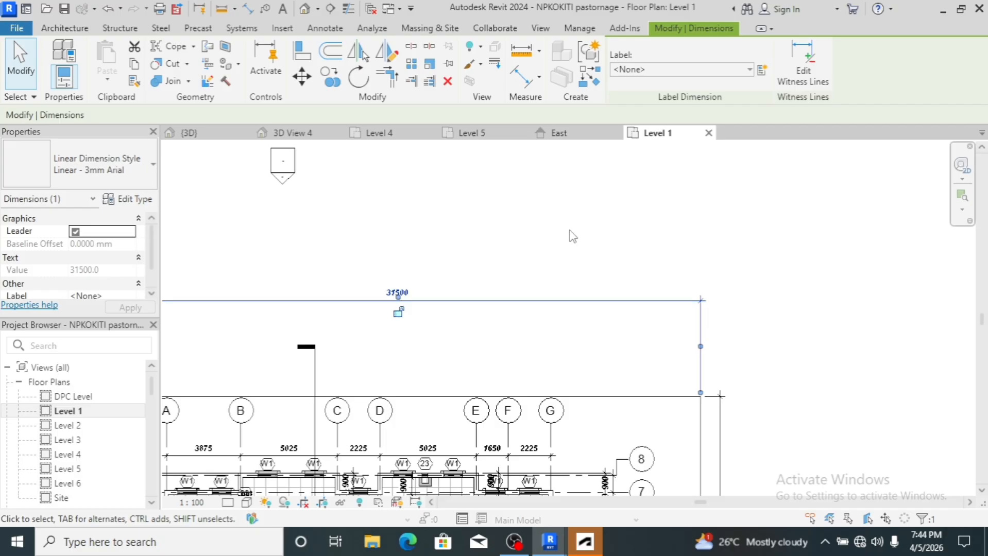
key(Down)
key(Down)
key(Down)
key(Down)
key(Down)
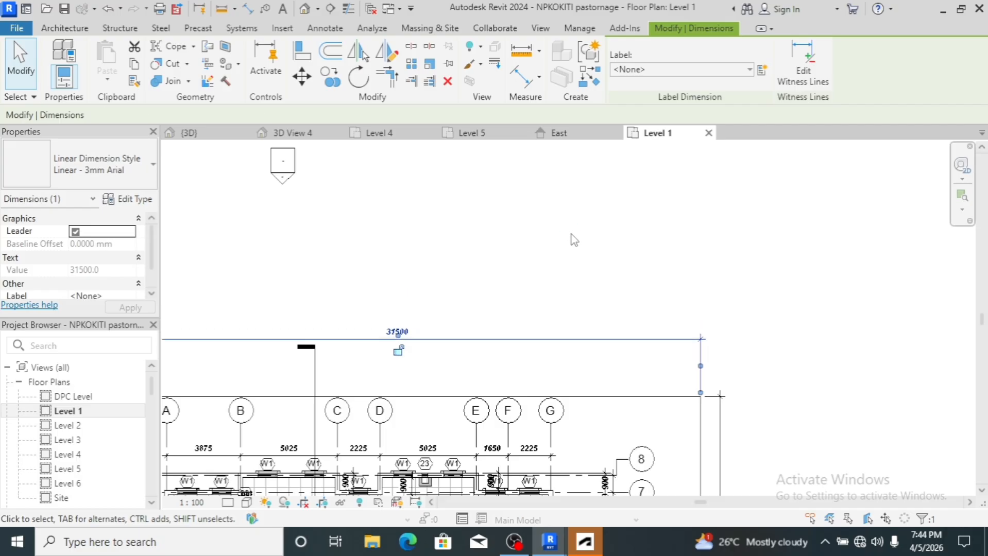
key(Down)
key(Down)
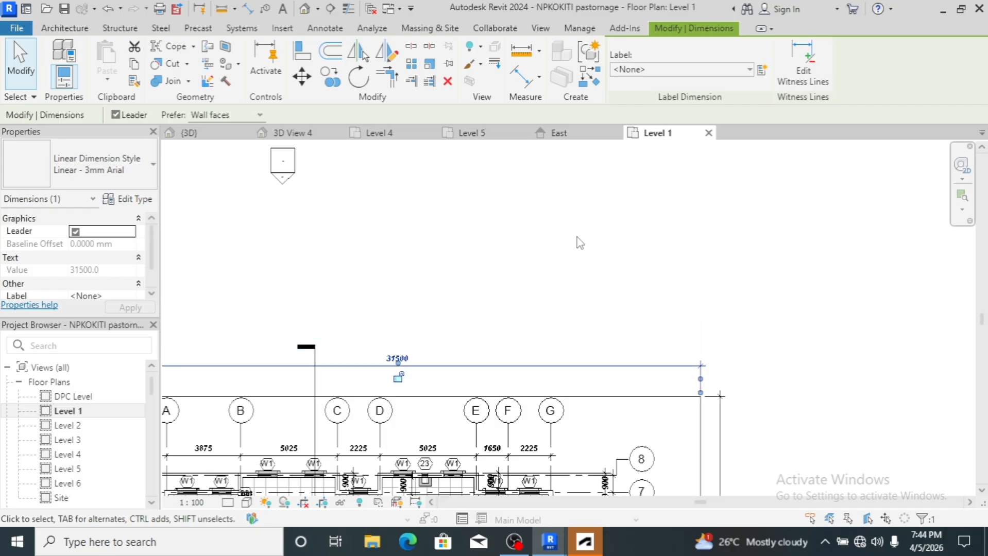
- Examine the resized slab around the building in plan and in the default 3D view, and return to the Level 1 plan
scroll(568, 251, down, 8)
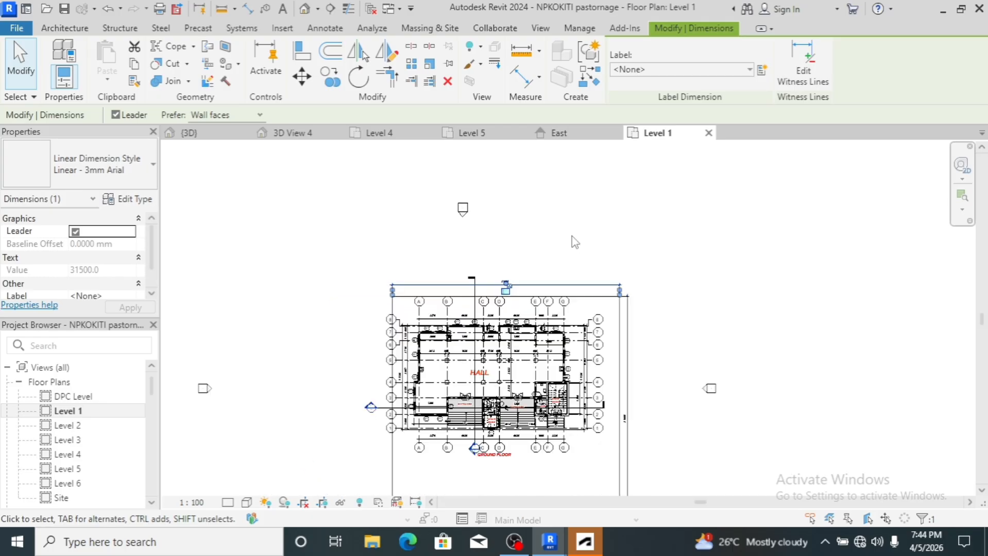
scroll(538, 394, up, 8)
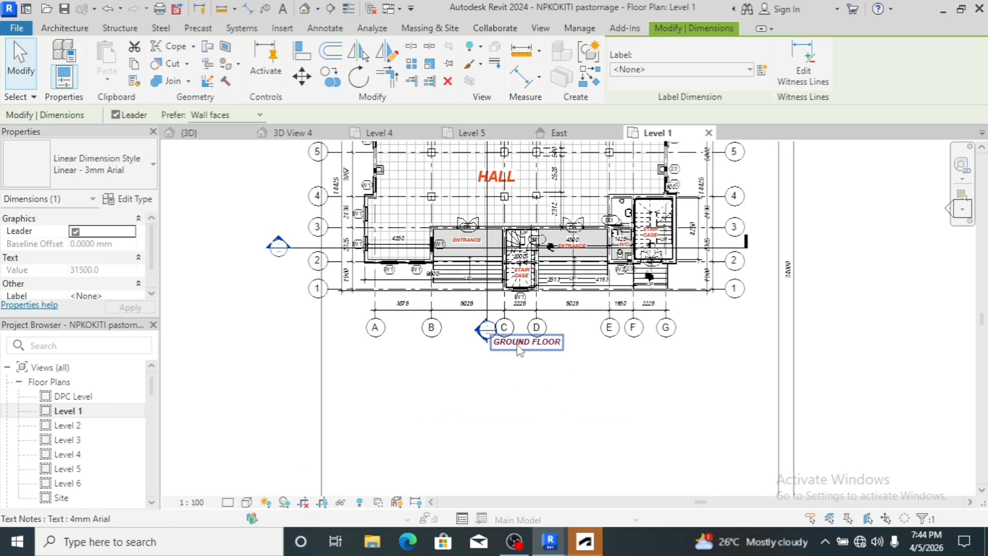
scroll(536, 392, down, 3)
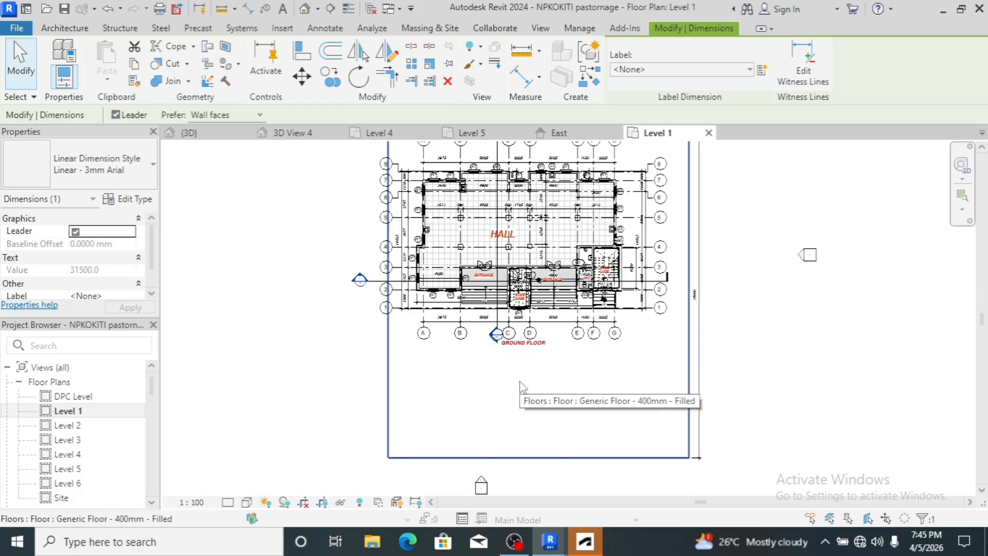
click(304, 16)
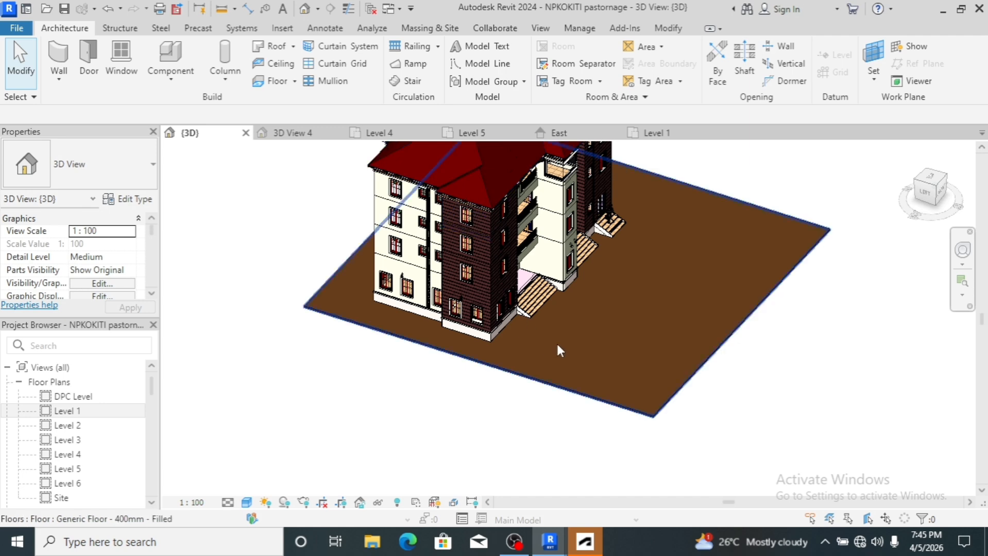
scroll(689, 350, up, 3)
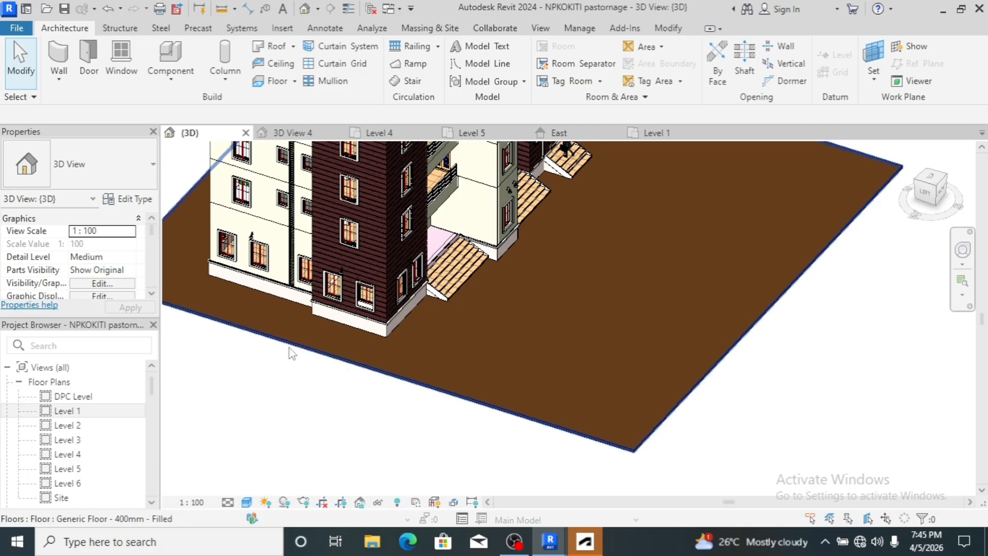
scroll(292, 352, down, 3)
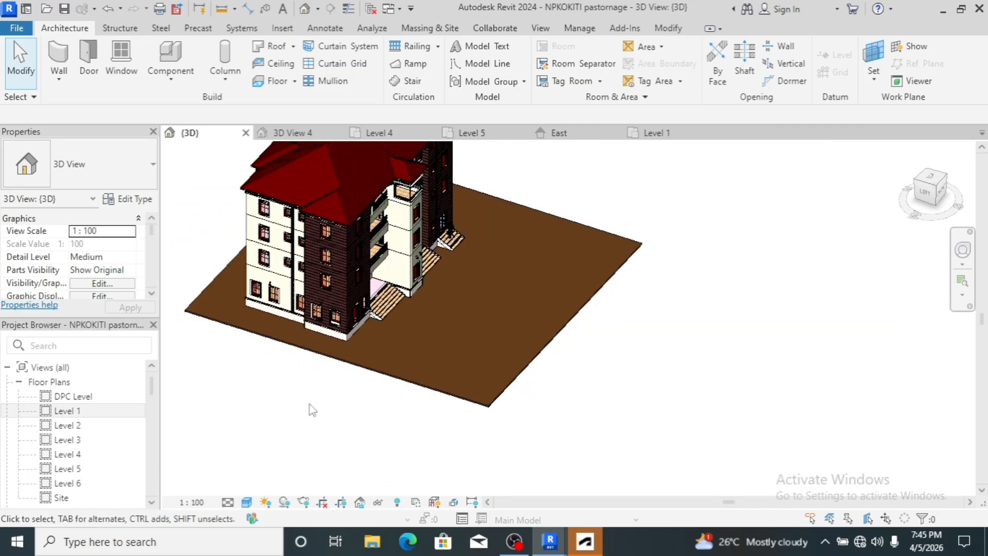
double_click(78, 412)
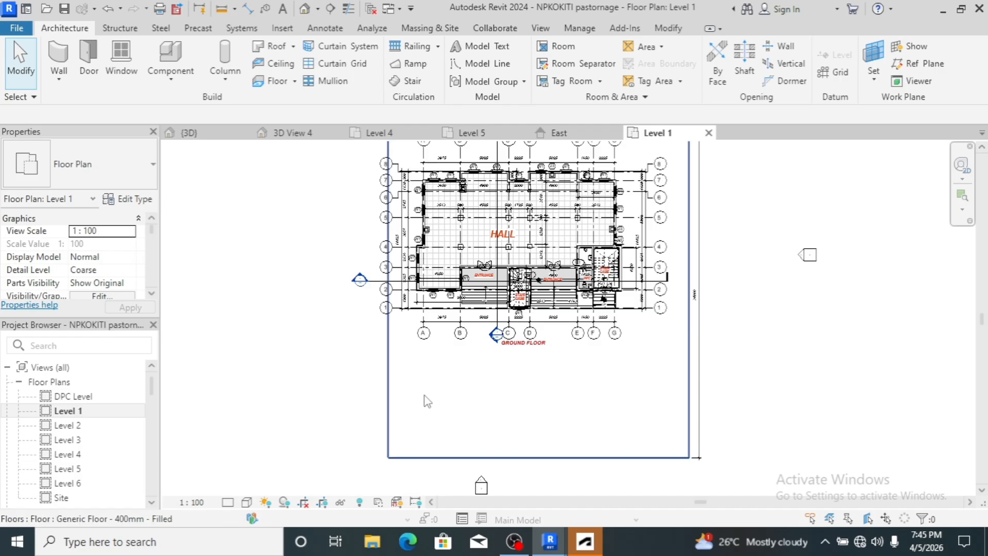
scroll(423, 402, down, 2)
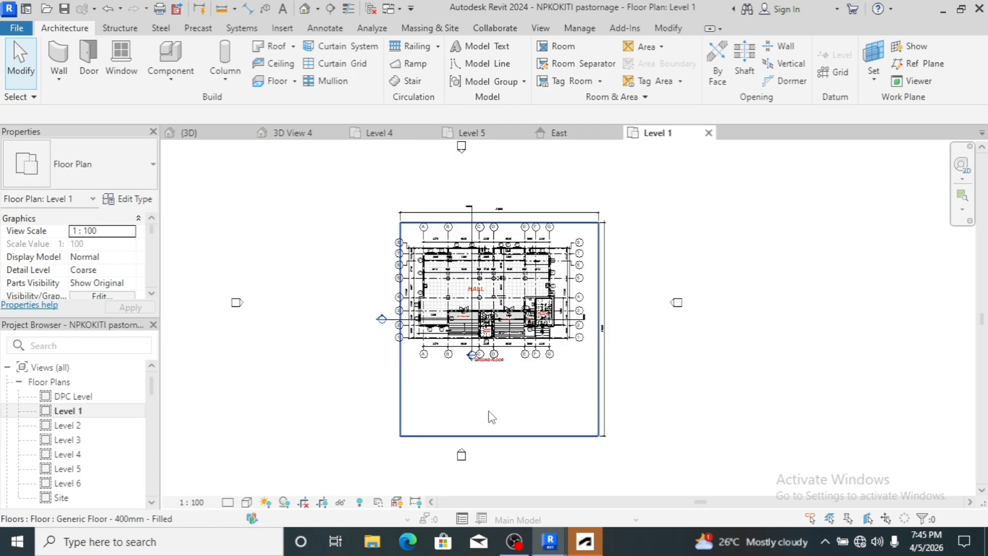
scroll(492, 417, up, 2)
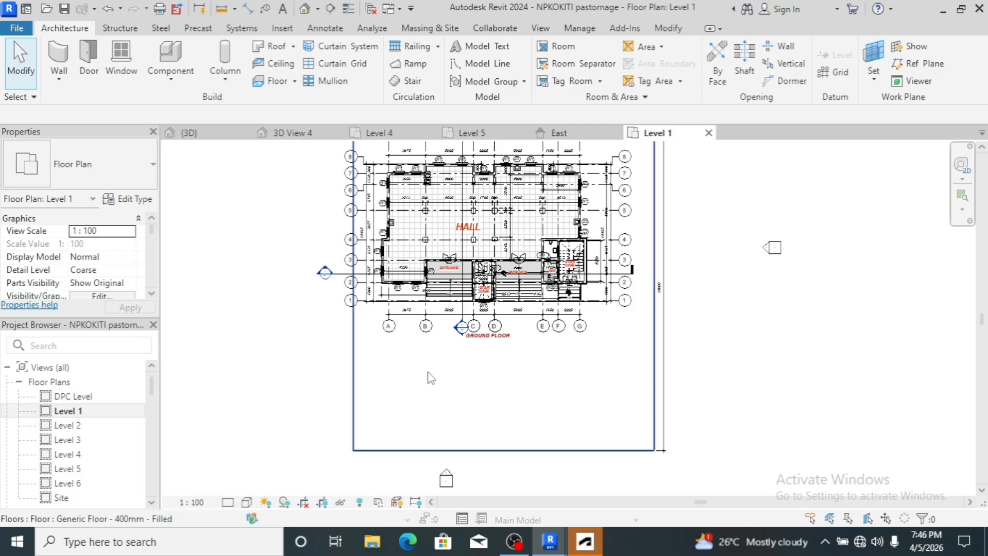
- Create an in-place model in the Generic Models category, accepting the proposed name Generic Models 3
click(163, 68)
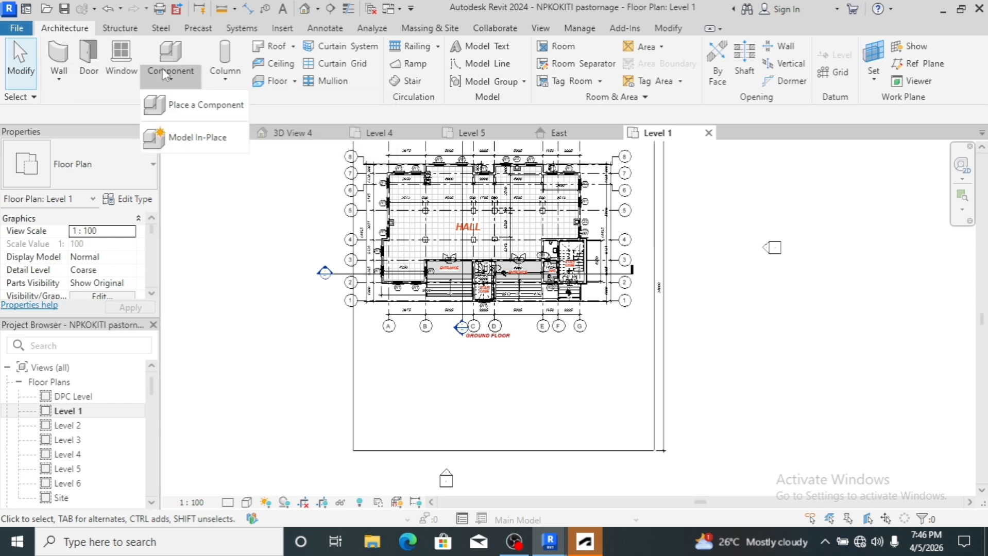
click(192, 137)
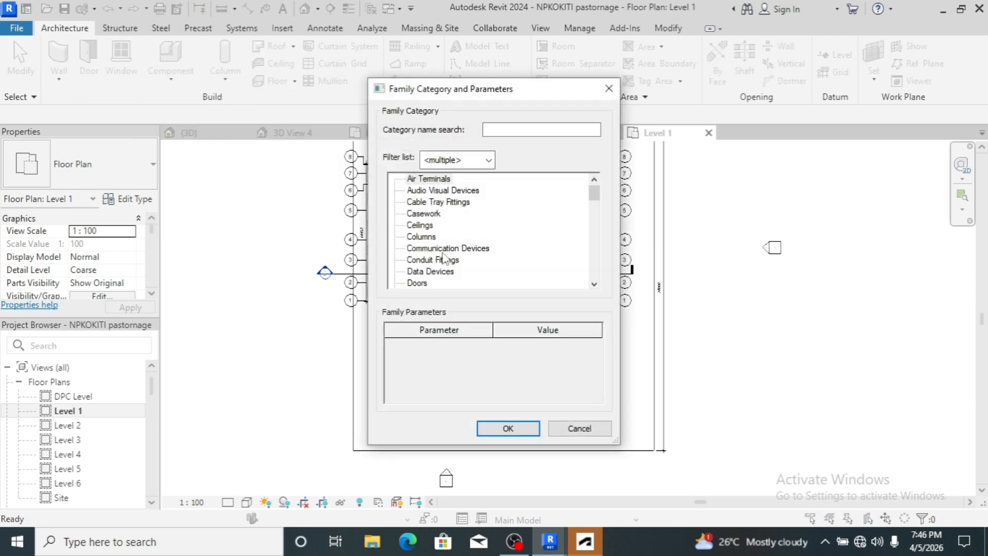
scroll(443, 258, down, 2)
scroll(439, 263, down, 1)
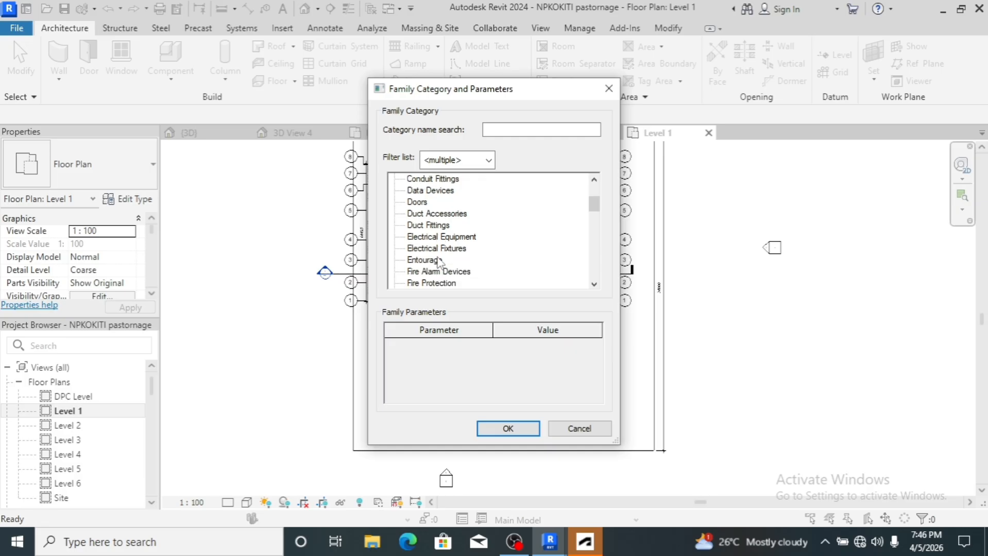
scroll(439, 262, down, 3)
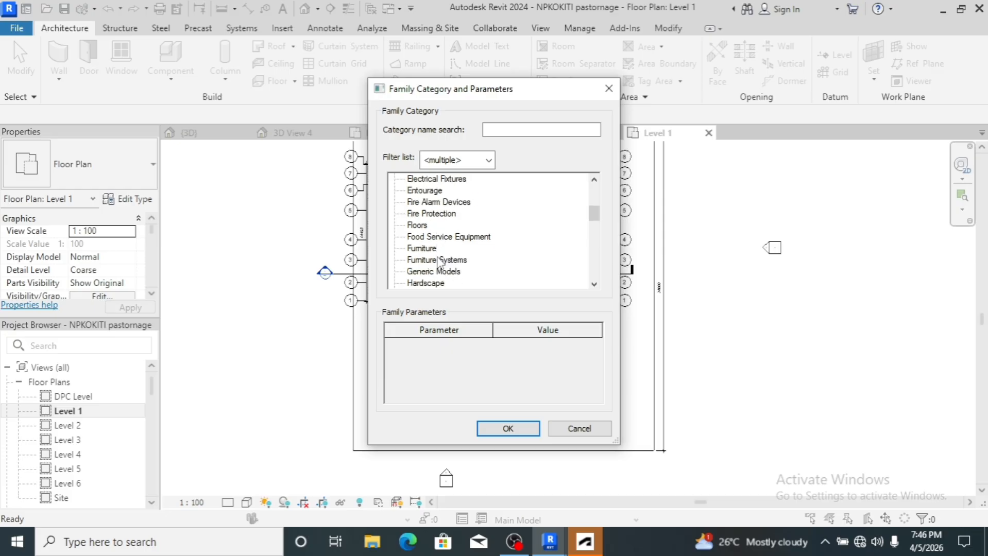
click(435, 272)
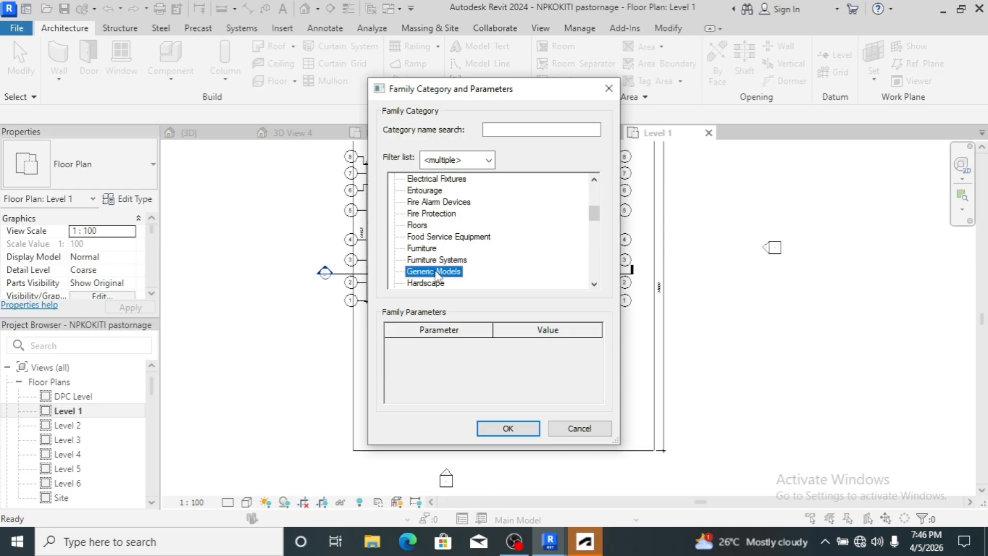
click(499, 432)
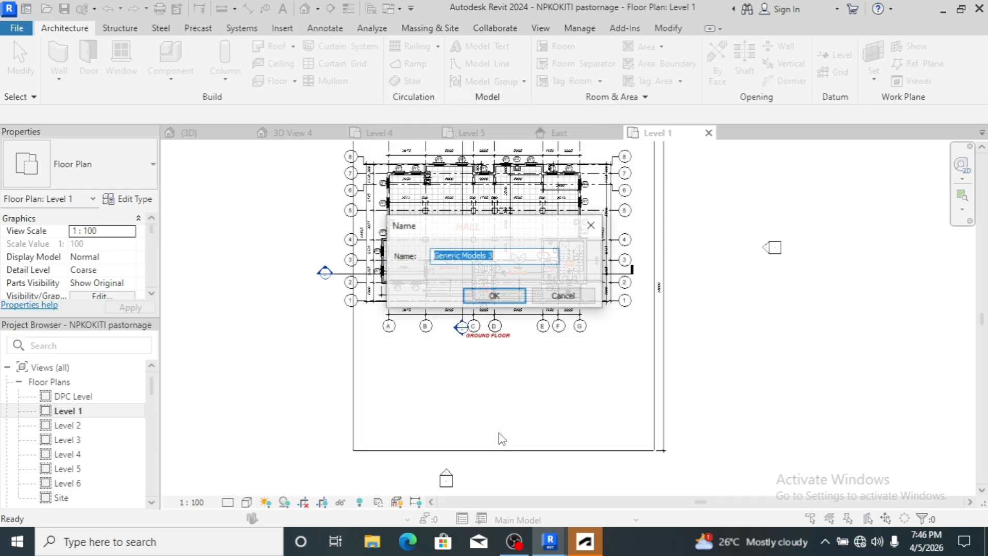
click(493, 297)
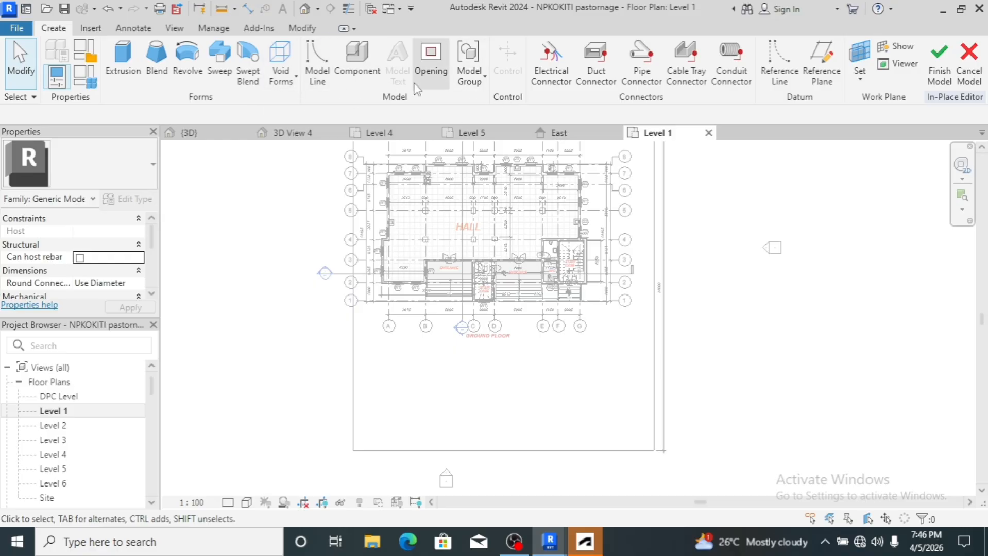
- Start a sweep and sketch a closed rectangular path about 9127 by 2000 mm on the slab just below the GROUND FLOOR title
click(225, 66)
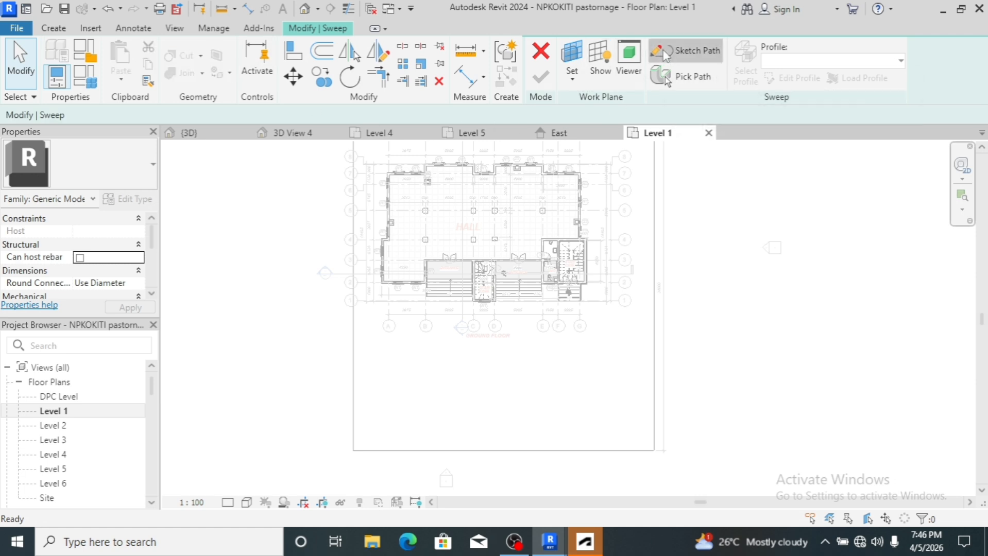
click(687, 50)
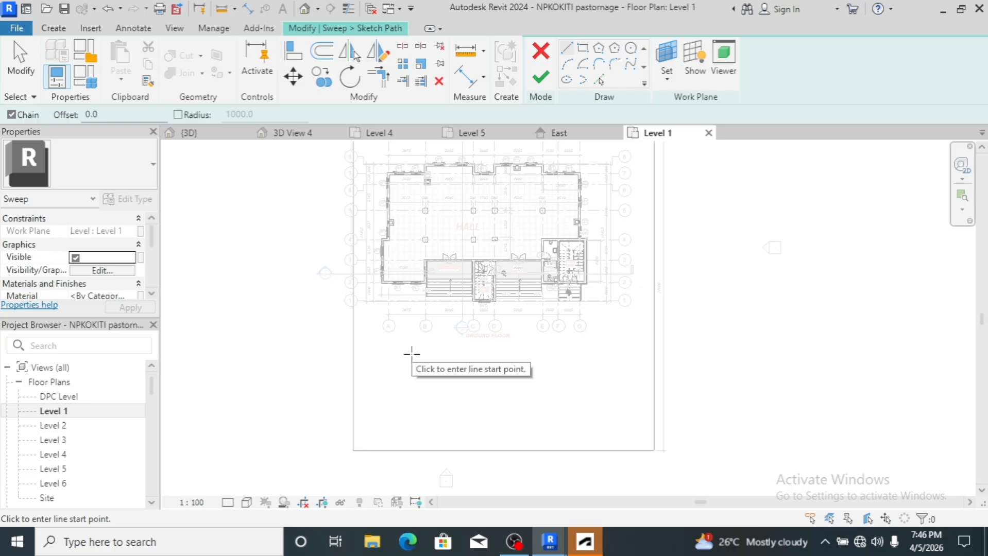
click(408, 348)
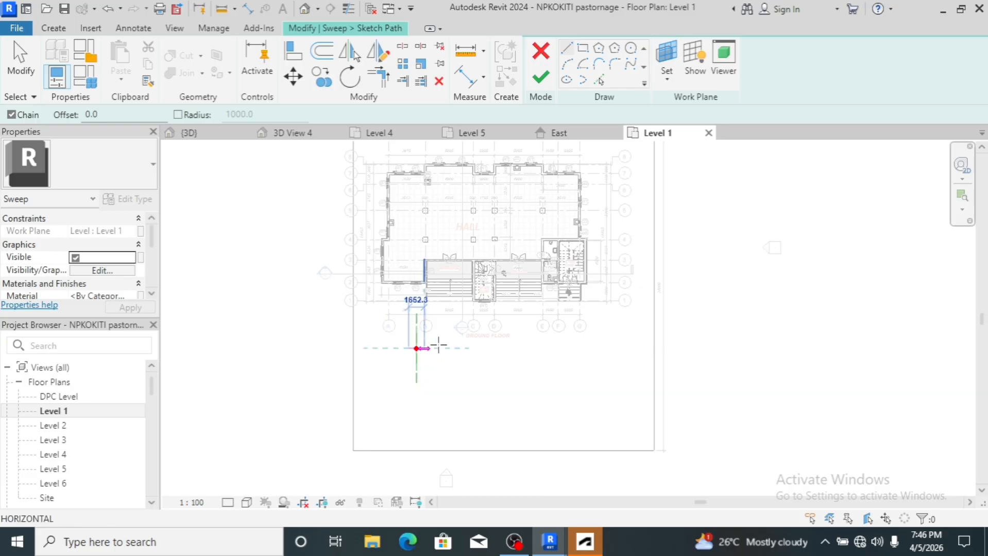
click(495, 348)
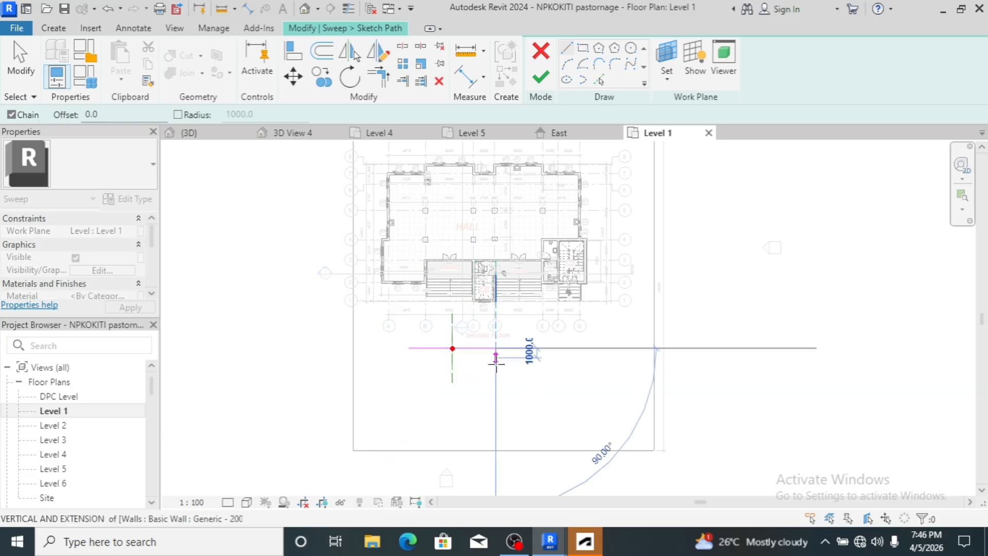
click(495, 367)
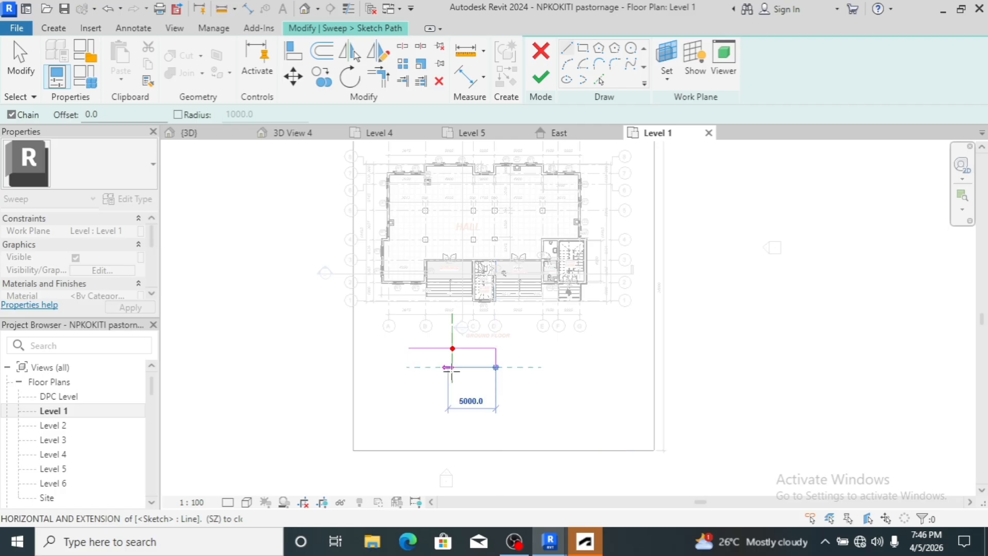
click(408, 367)
click(408, 348)
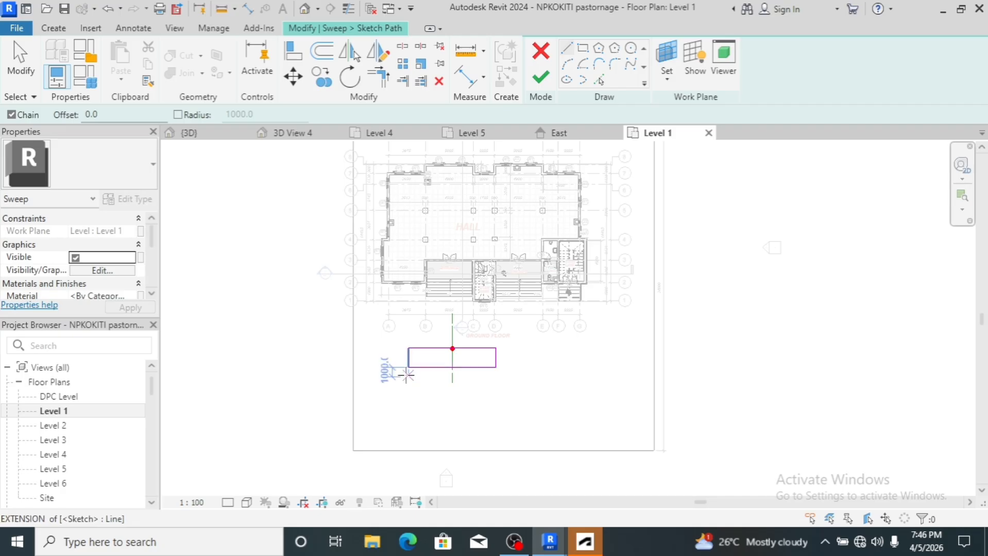
scroll(404, 369, up, 4)
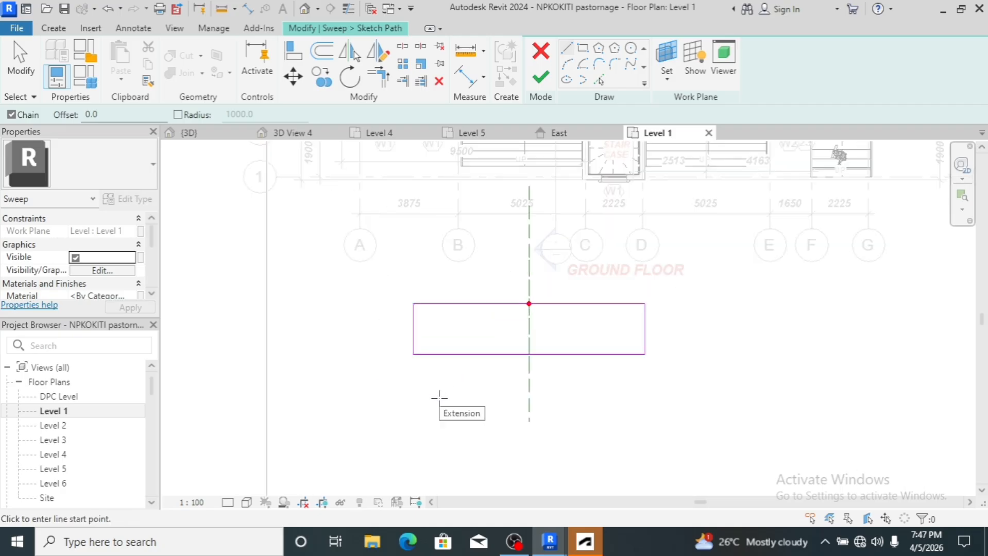
key(Escape)
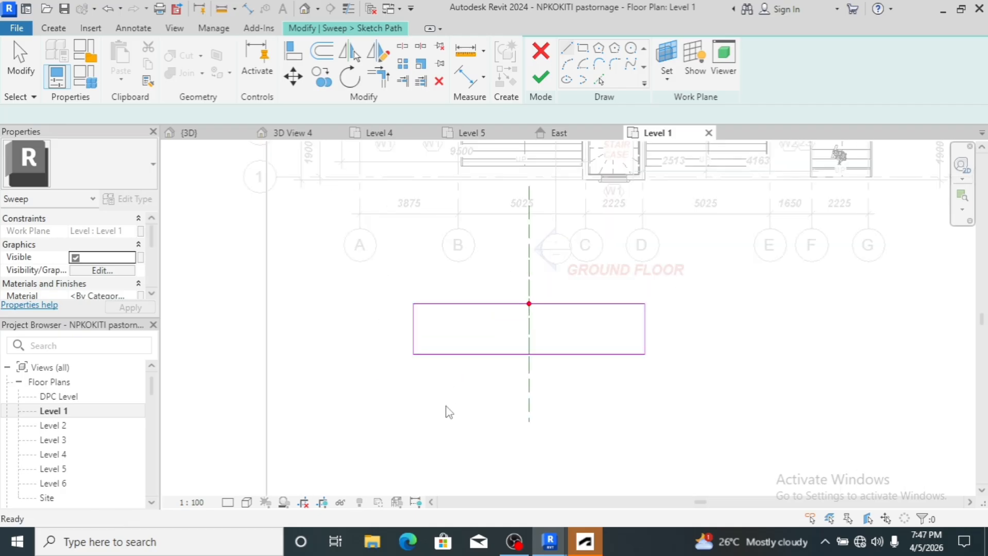
- Add an aligned dimension for the depth of the rectangular sweep path, between its two long edges
scroll(432, 391, down, 3)
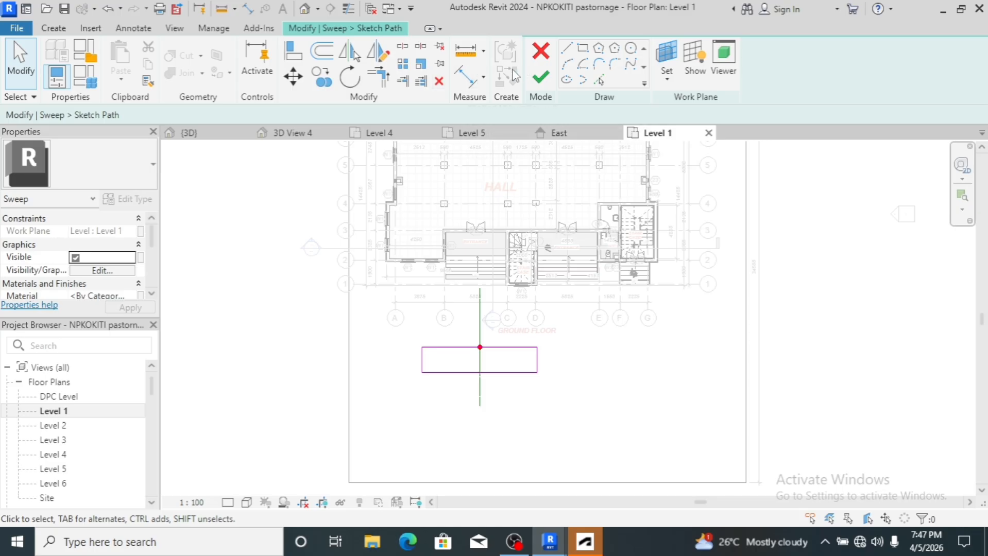
click(247, 9)
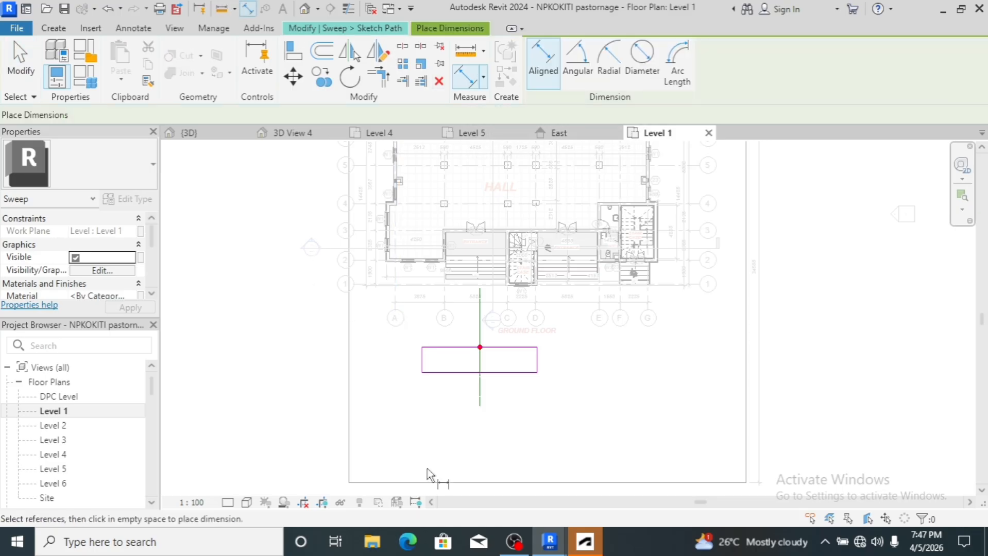
scroll(455, 368, up, 4)
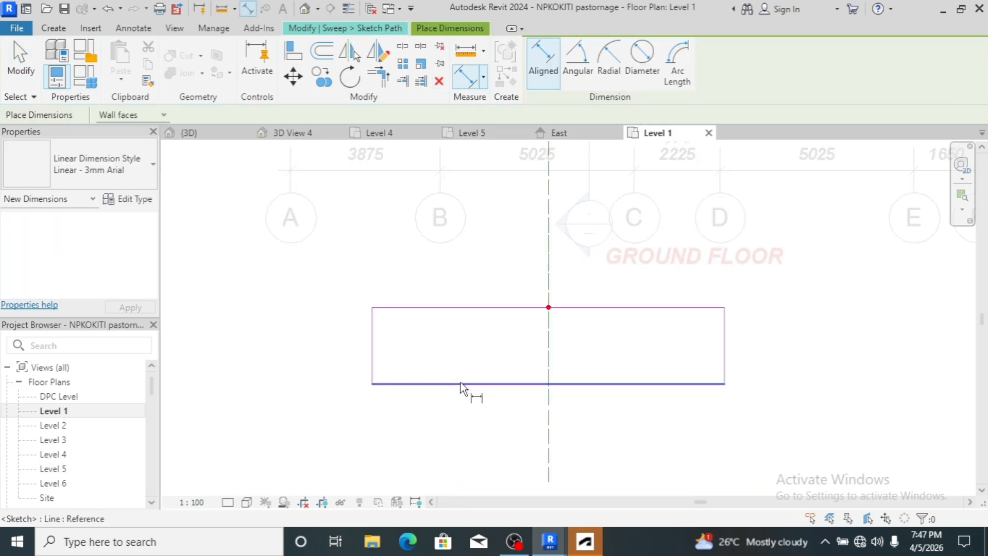
click(461, 385)
click(453, 307)
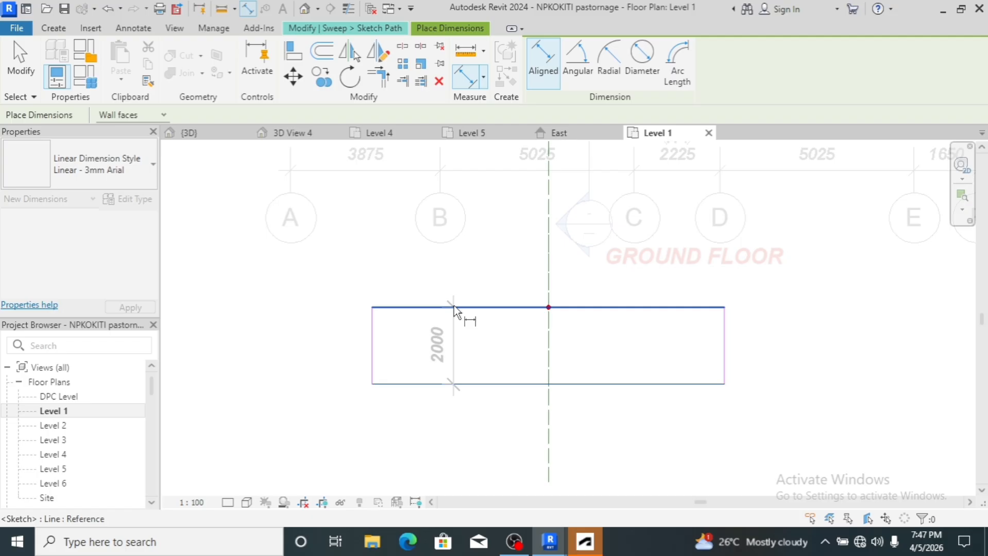
click(446, 336)
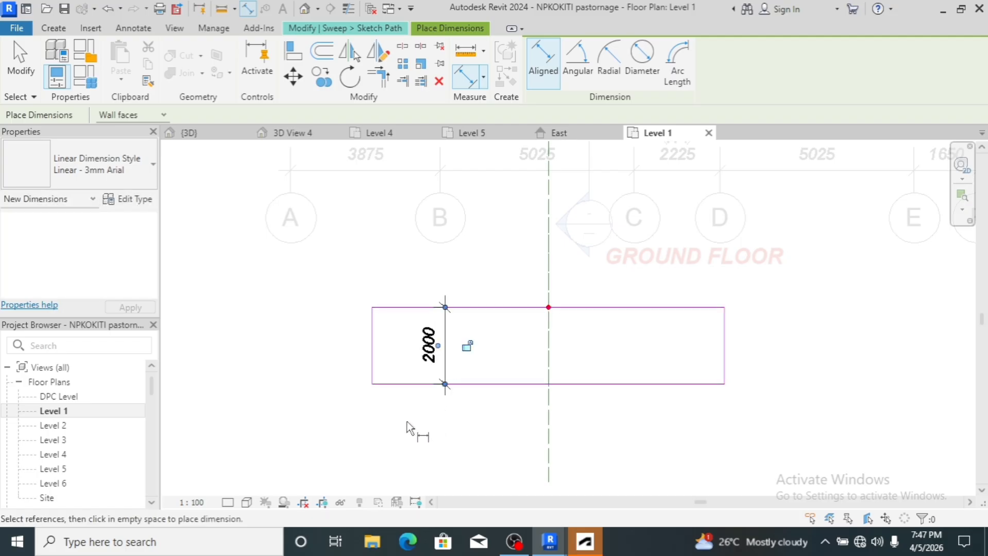
right_click(265, 421)
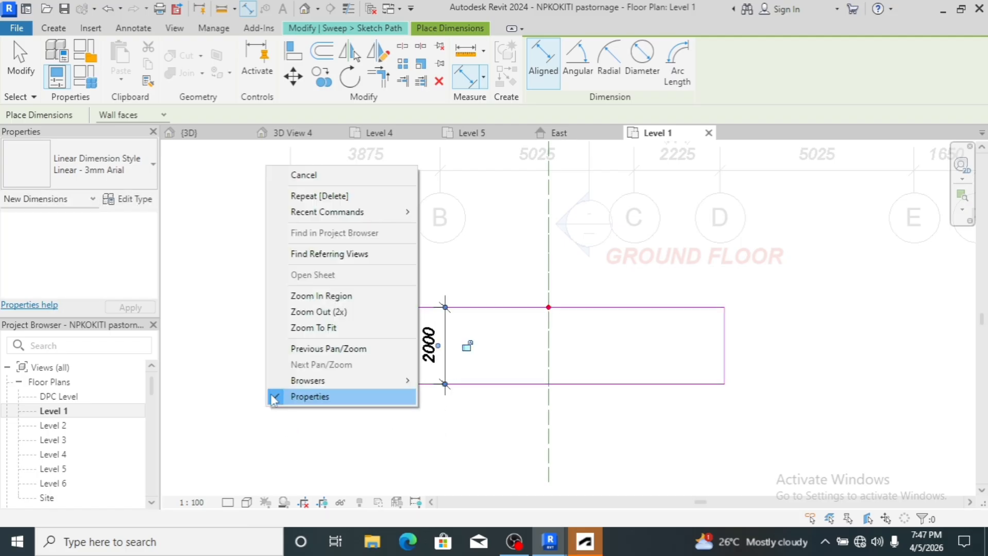
click(298, 175)
click(371, 364)
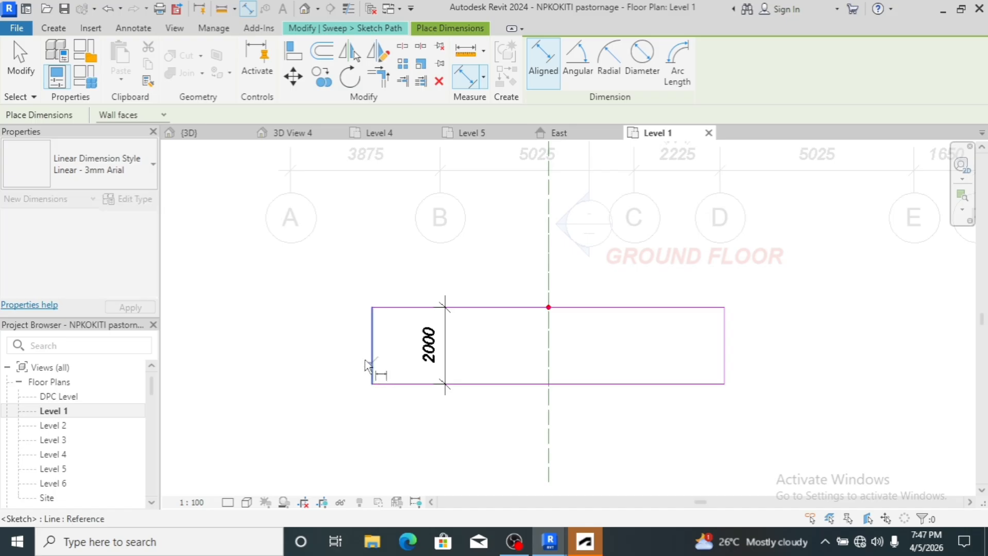
key(Escape)
key(Escape)
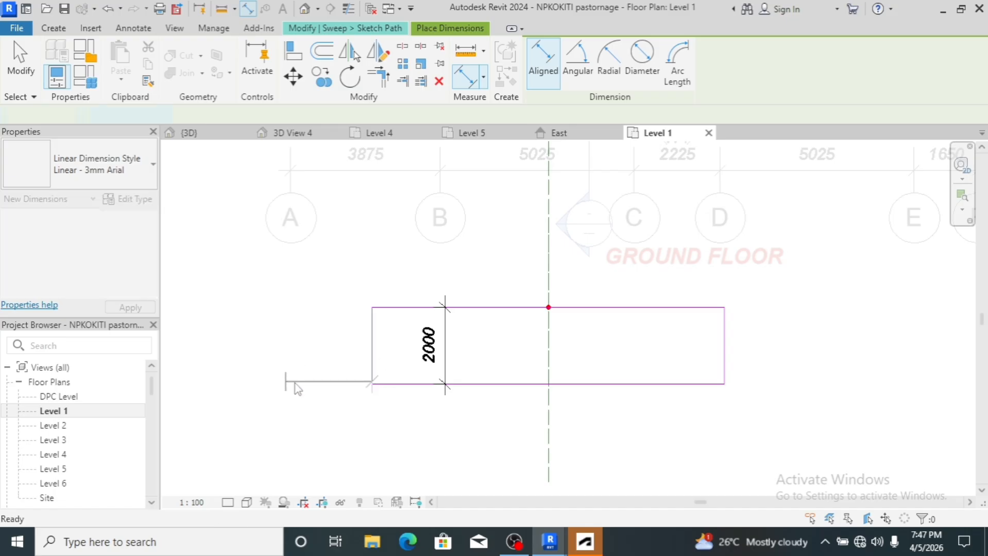
- Add an aligned dimension for the length of the rectangular sweep path, between its two short edges and placed above it
click(372, 363)
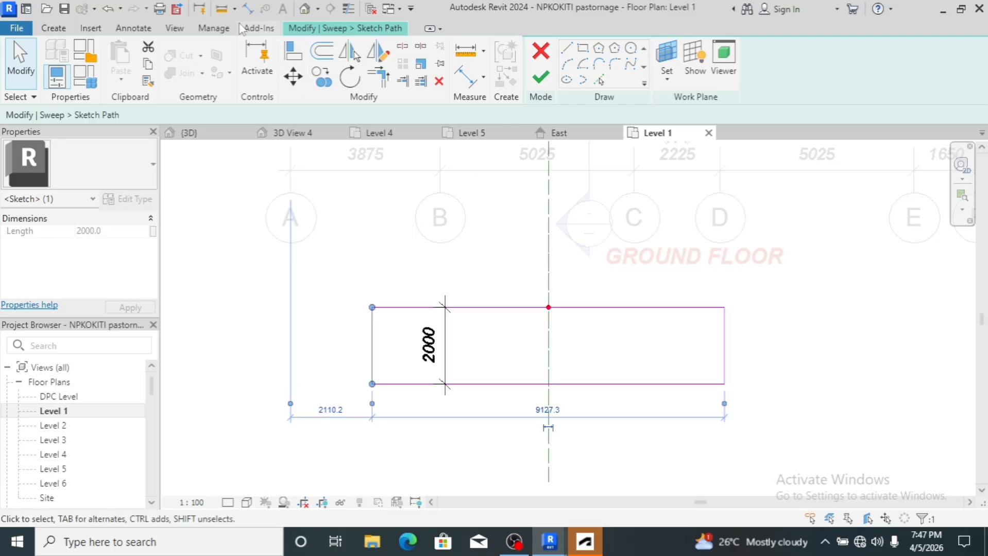
click(248, 8)
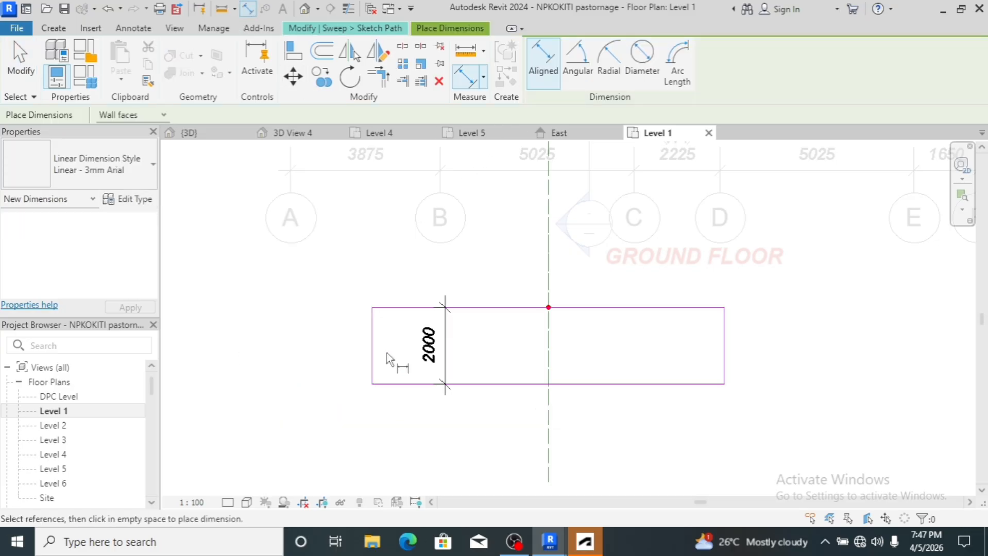
click(374, 354)
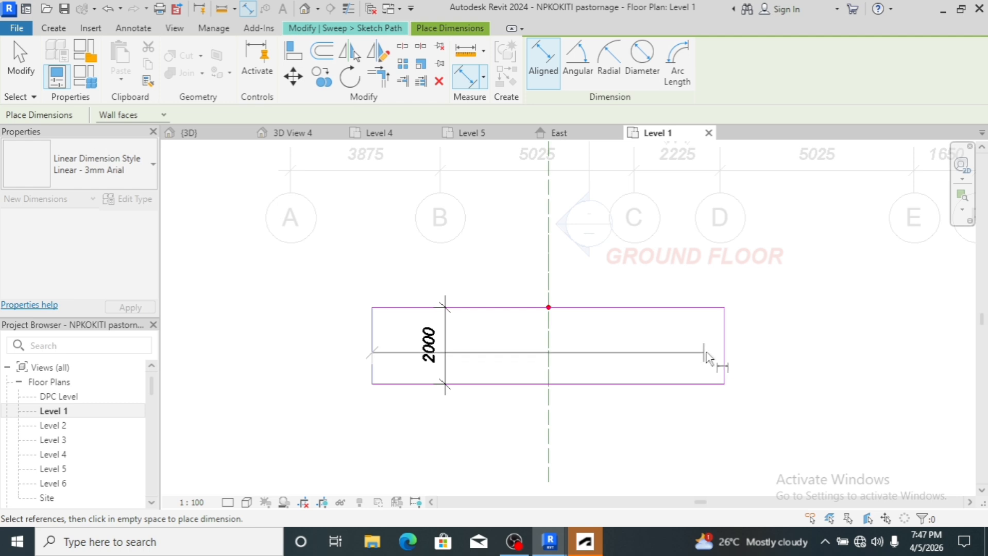
click(726, 361)
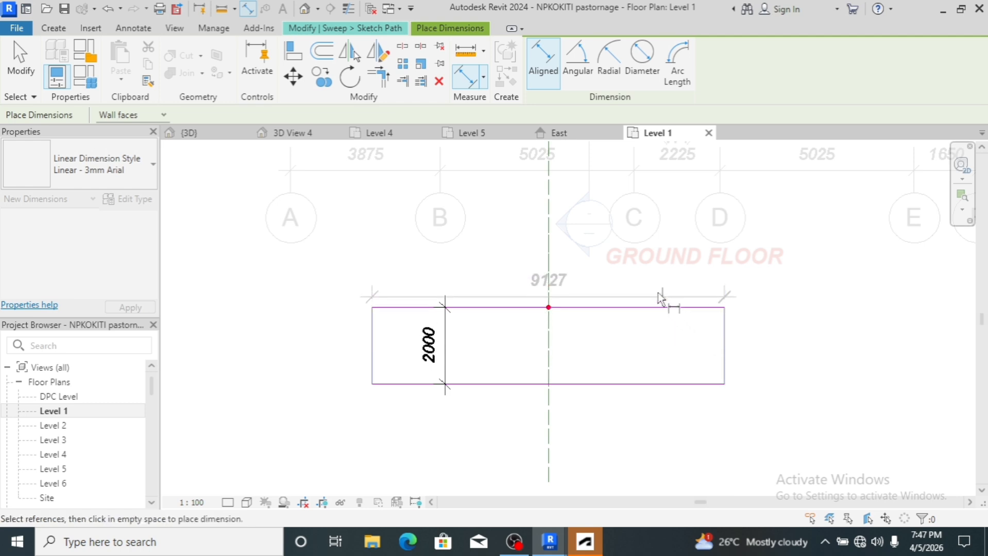
click(642, 274)
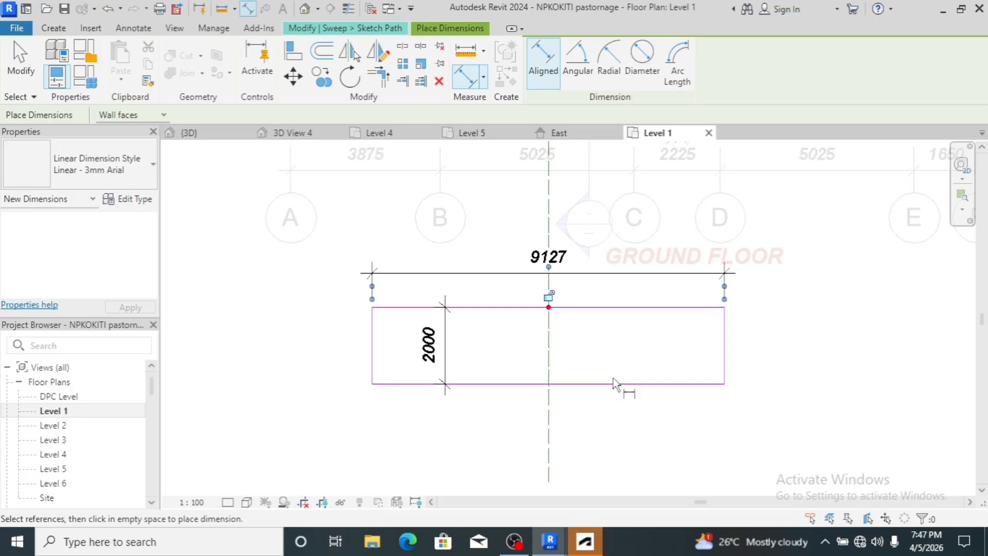
key(Escape)
key(Escape)
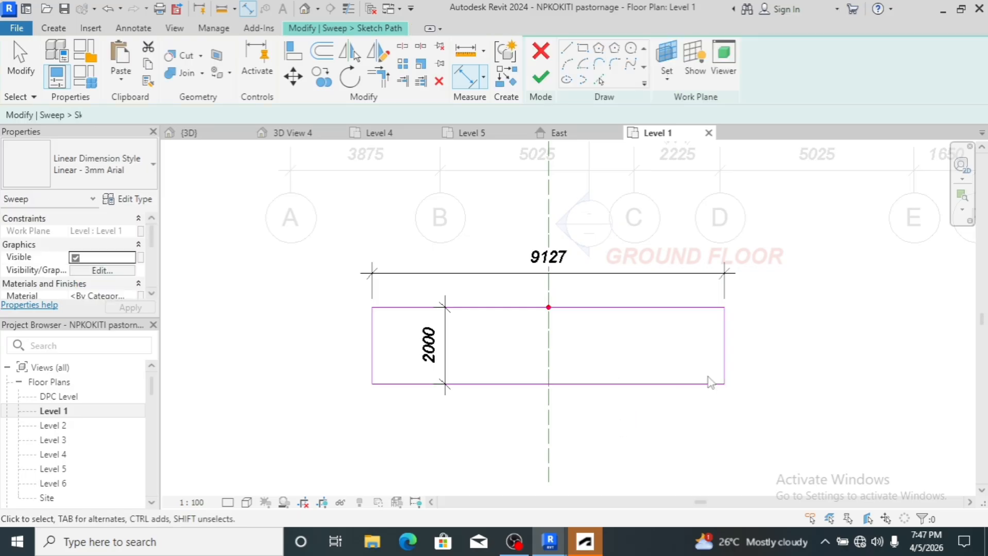
- Set the sweep path's length to 10000 mm by shifting its short edge on the grid E side
click(551, 262)
text(10)
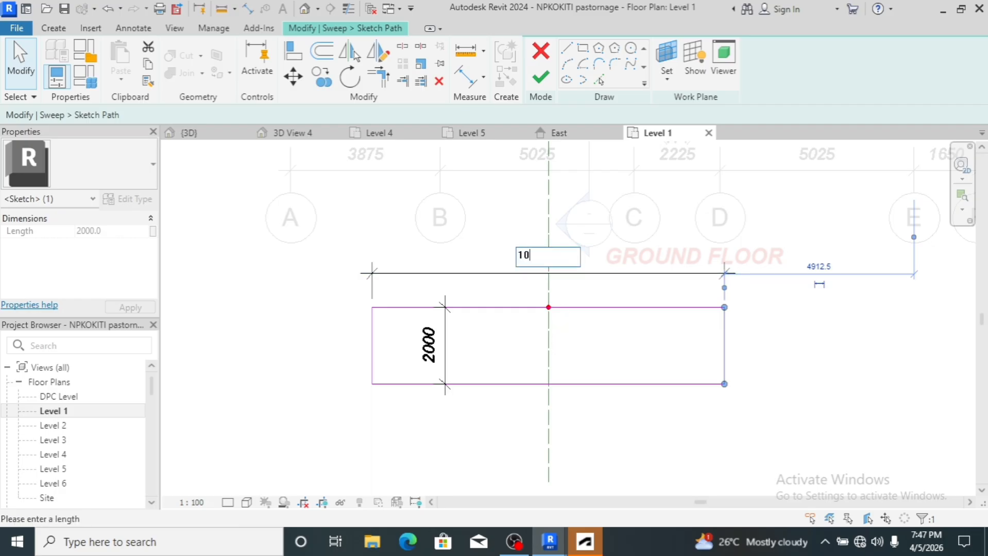
text(000)
key(Return)
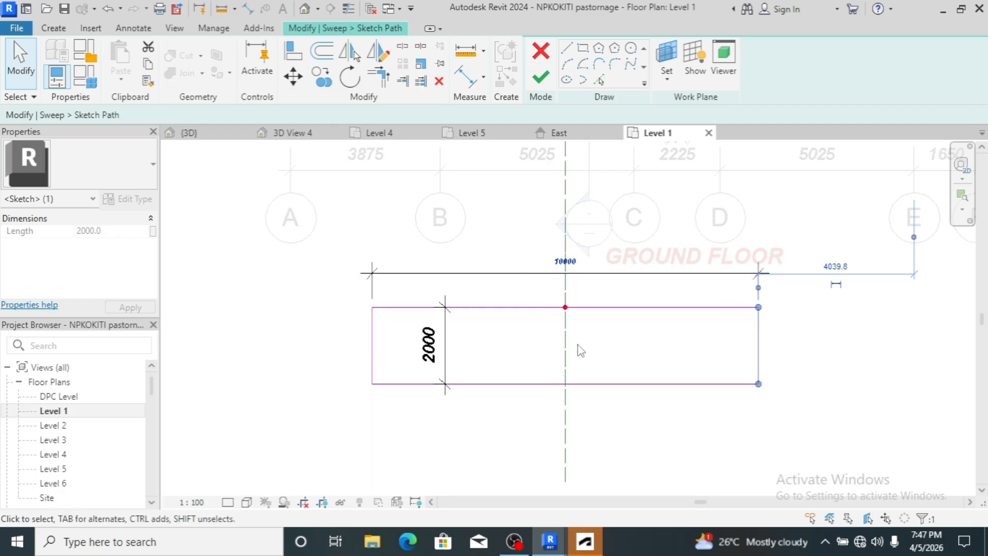
scroll(569, 355, down, 1)
scroll(569, 356, down, 3)
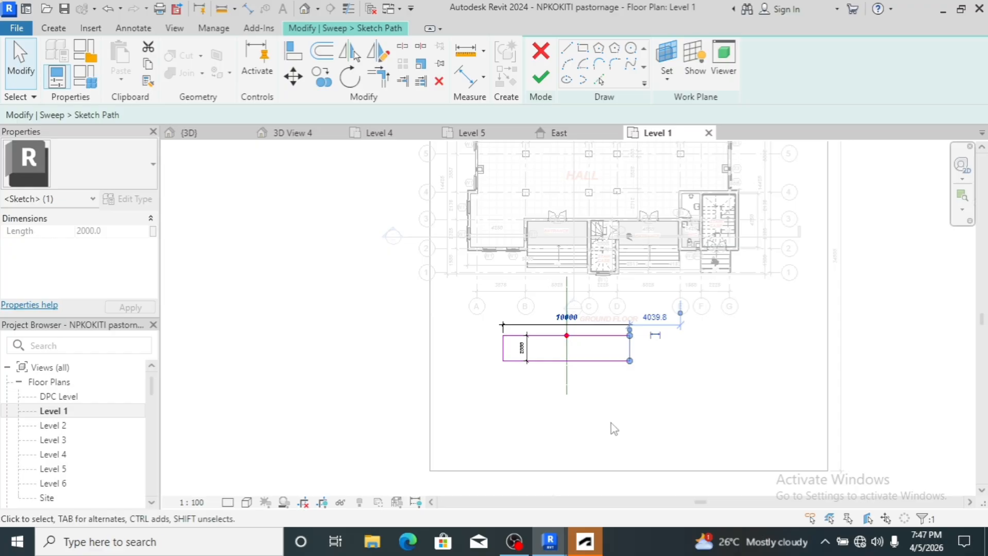
click(502, 417)
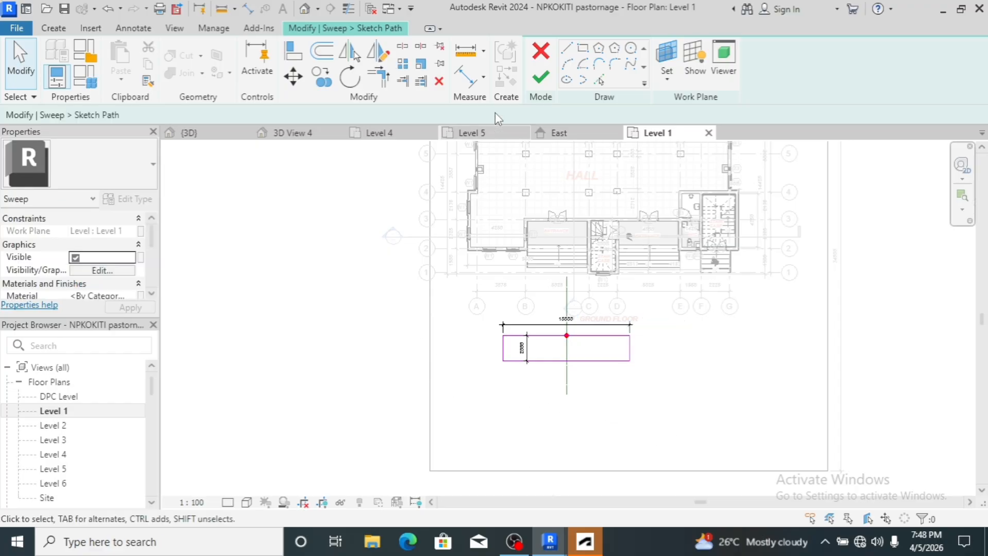
click(592, 360)
ctrl+click(593, 336)
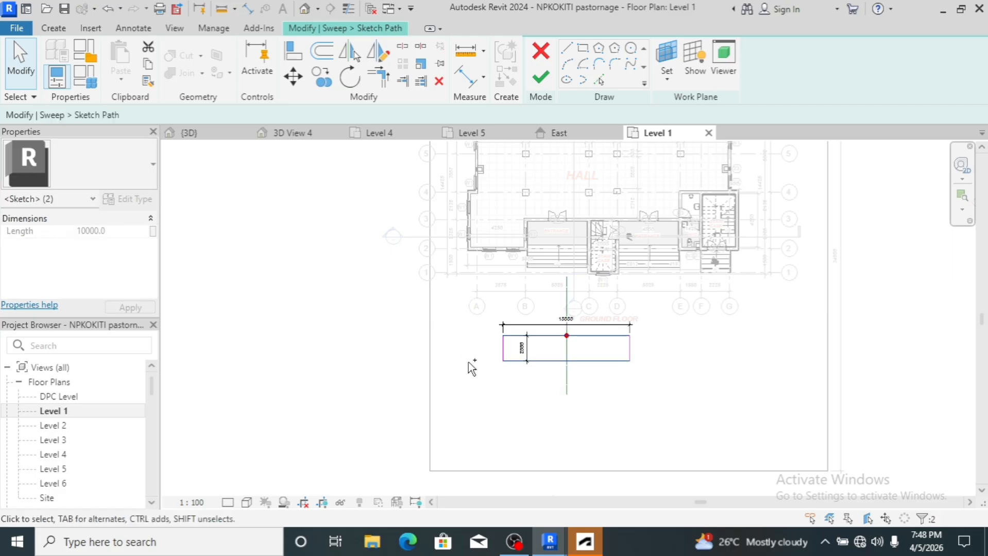
click(311, 282)
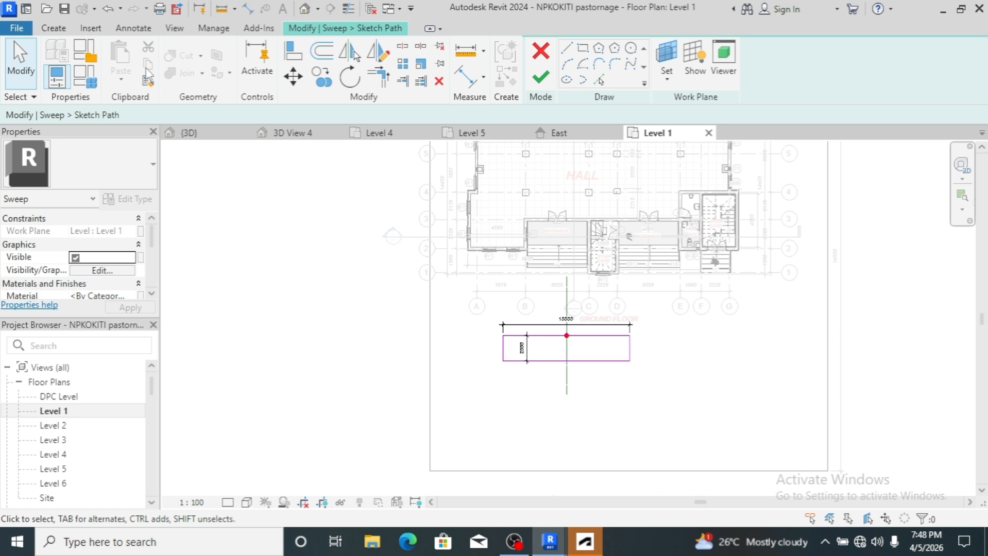
click(248, 9)
scroll(492, 346, up, 3)
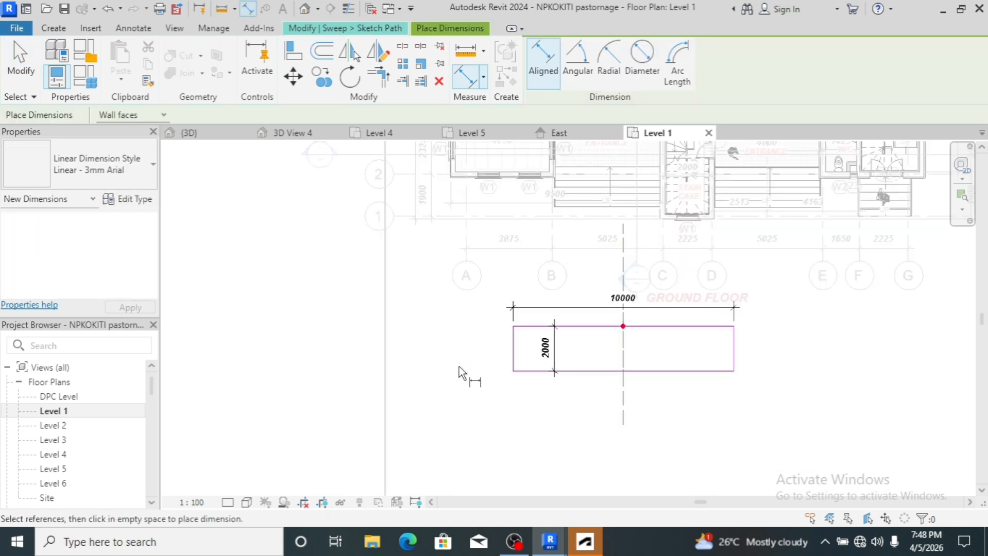
key(Escape)
click(510, 354)
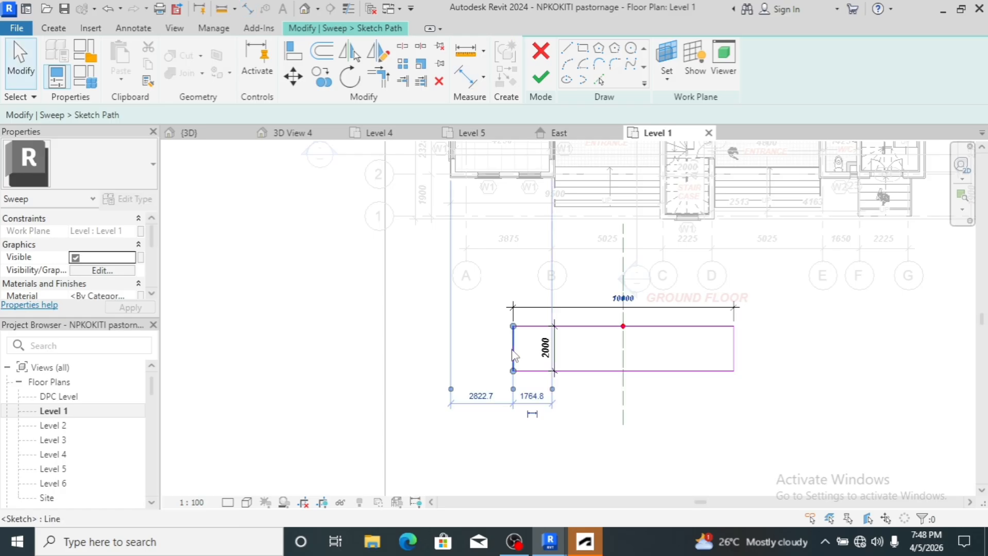
click(225, 173)
- Add an aligned dimension from the sweep path's short edge near grid B to the slab's nearest side edge
click(246, 10)
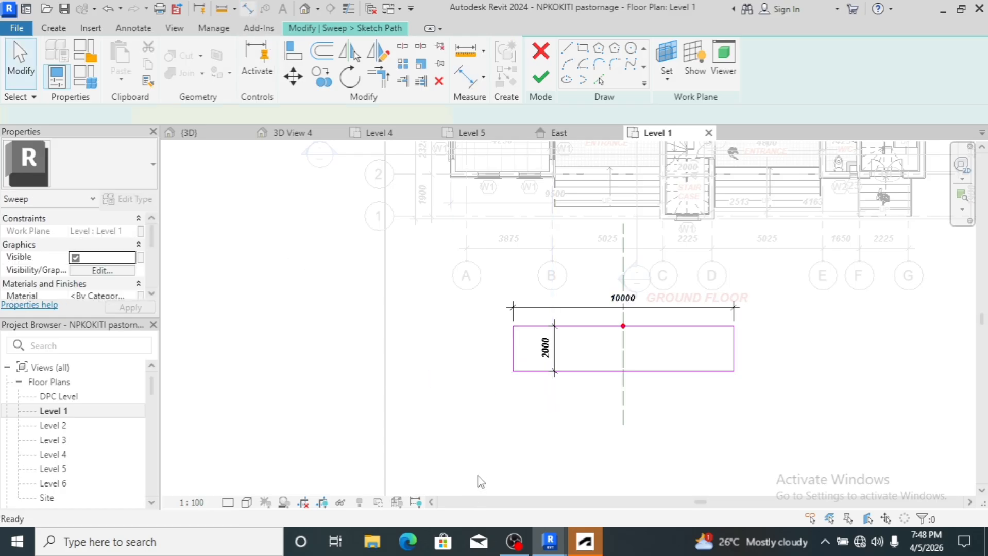
click(509, 357)
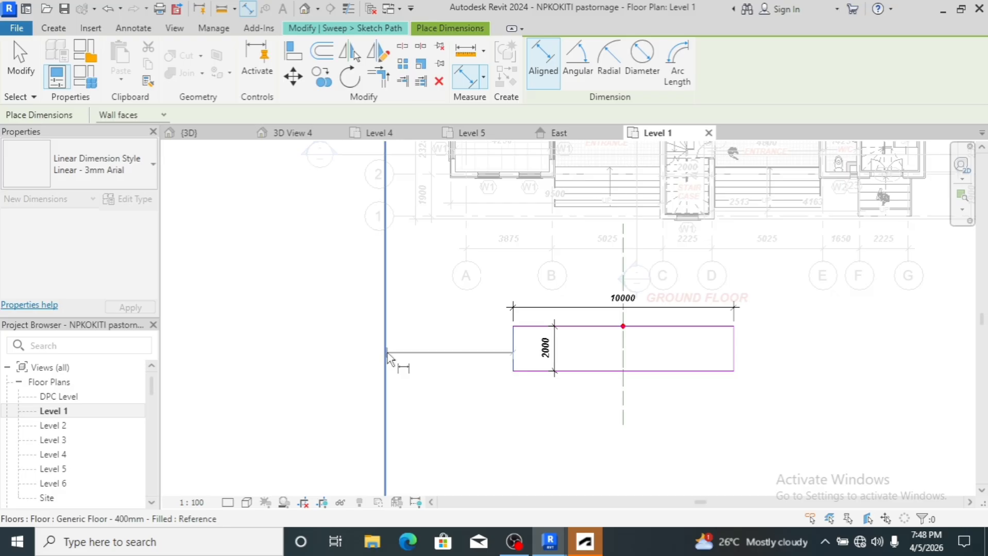
click(388, 358)
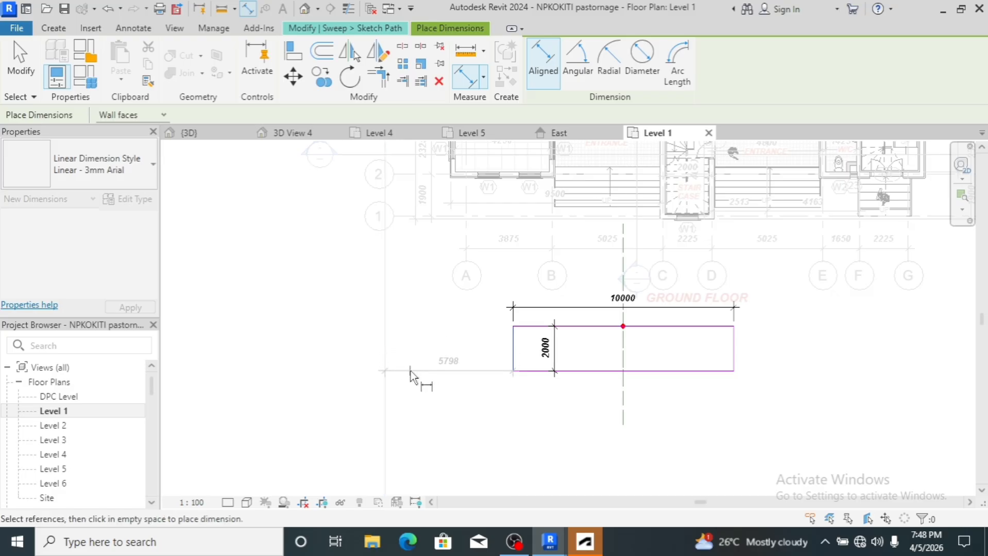
click(411, 371)
key(Escape)
key(Escape)
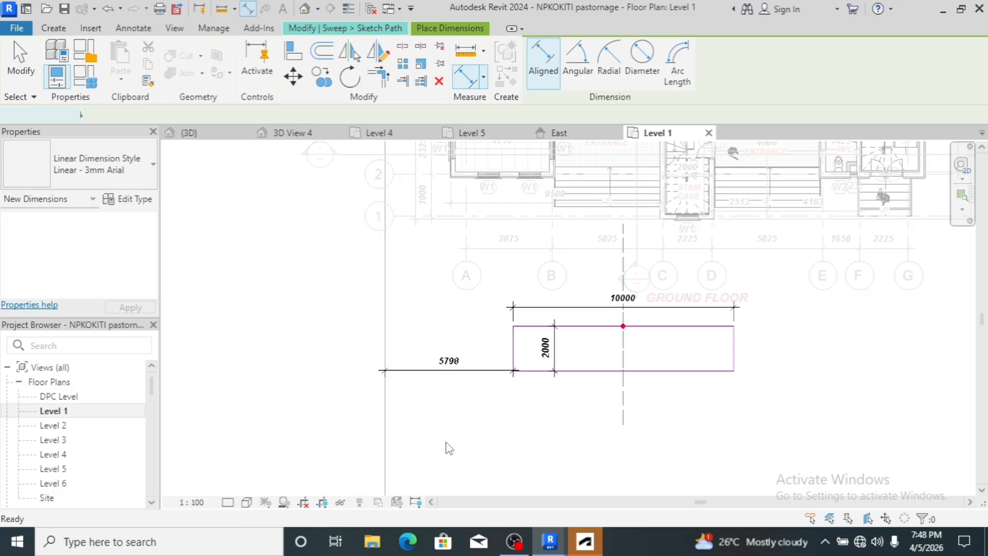
- Add an aligned dimension from the staircase's outer wall to the sweep path's long edge facing the building
scroll(446, 439, down, 2)
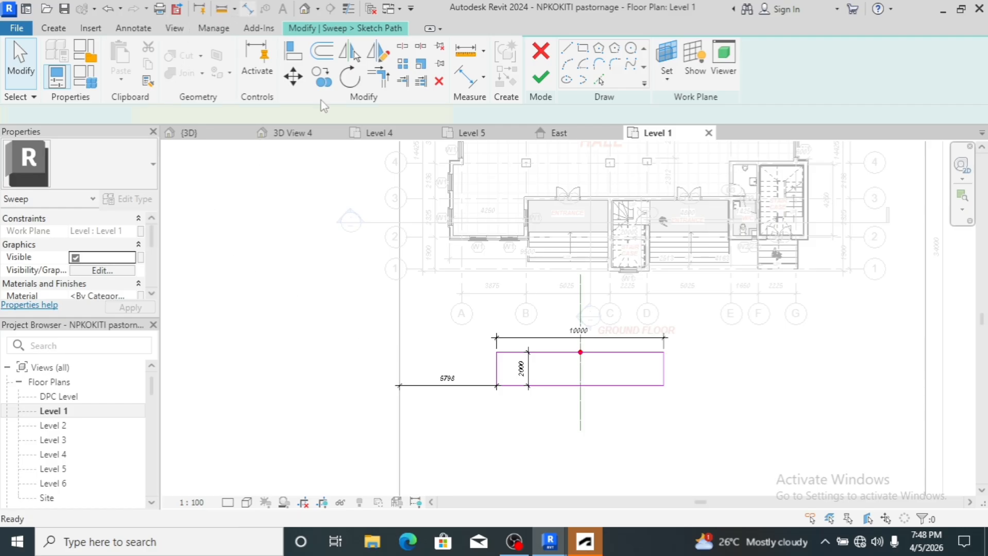
key(d)
key(i)
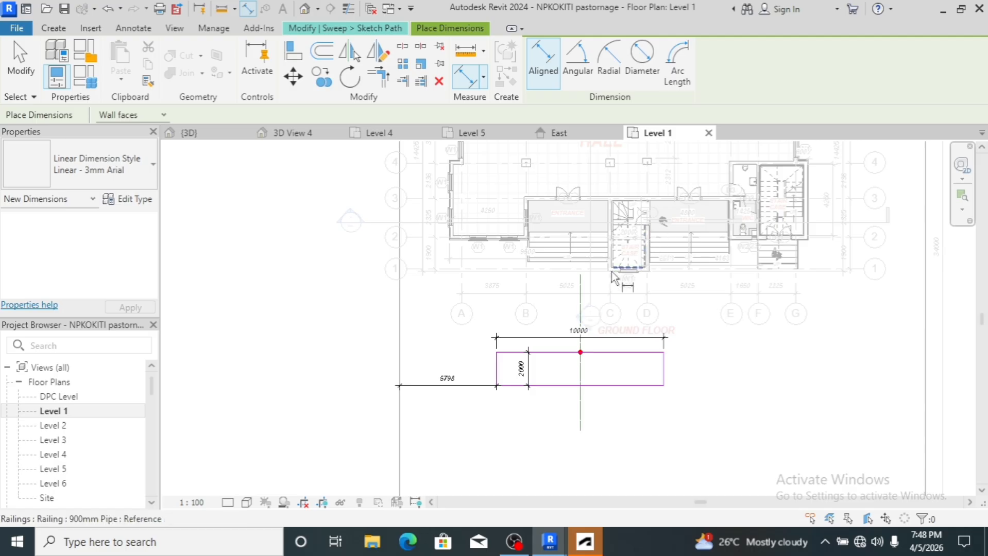
scroll(631, 274, up, 4)
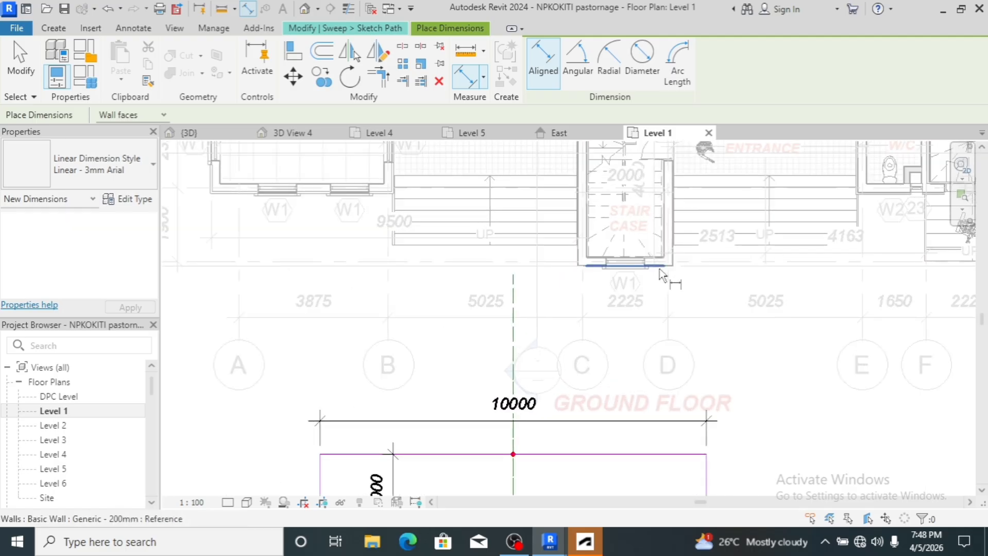
click(660, 268)
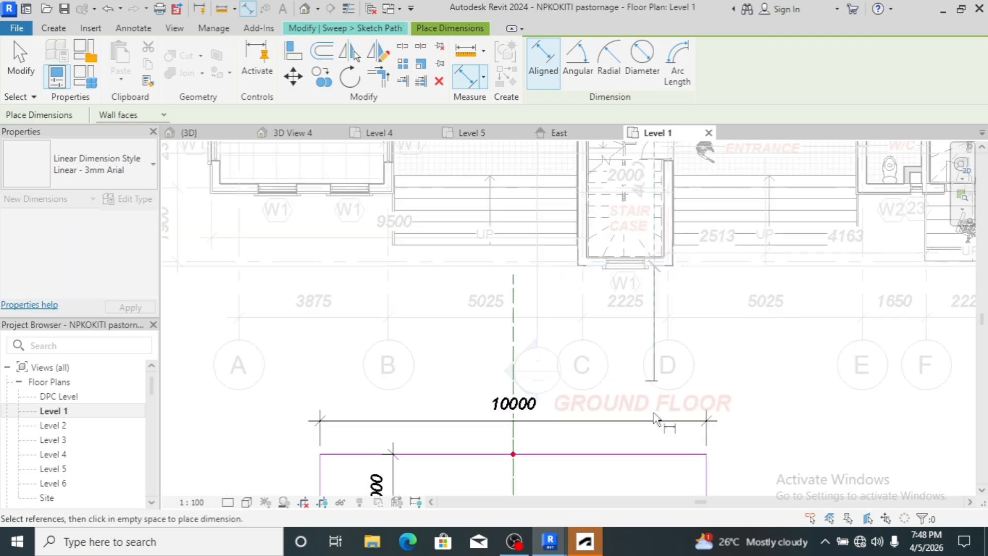
click(642, 455)
click(754, 371)
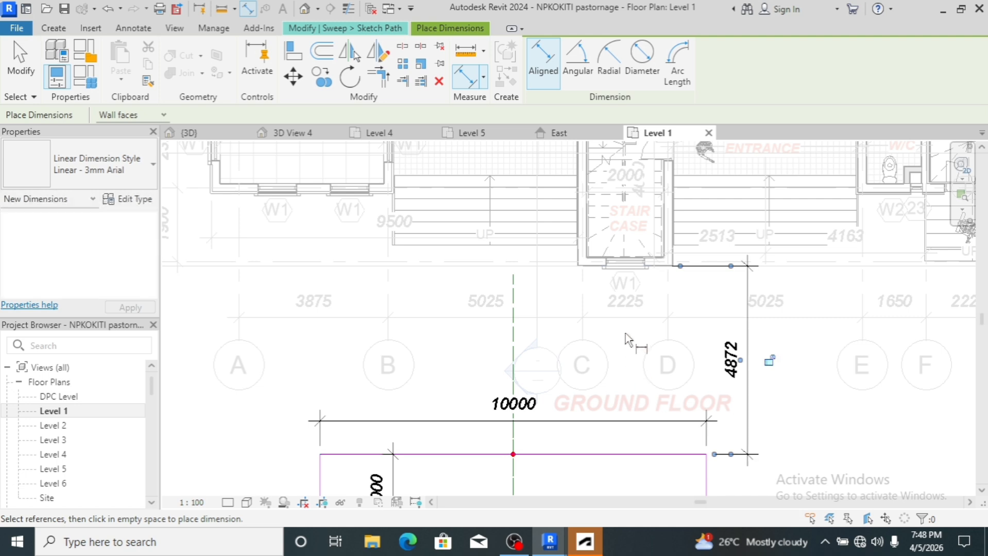
- Add an aligned dimension from the sweep path's outer long edge to the slab's front edge
scroll(625, 329, down, 4)
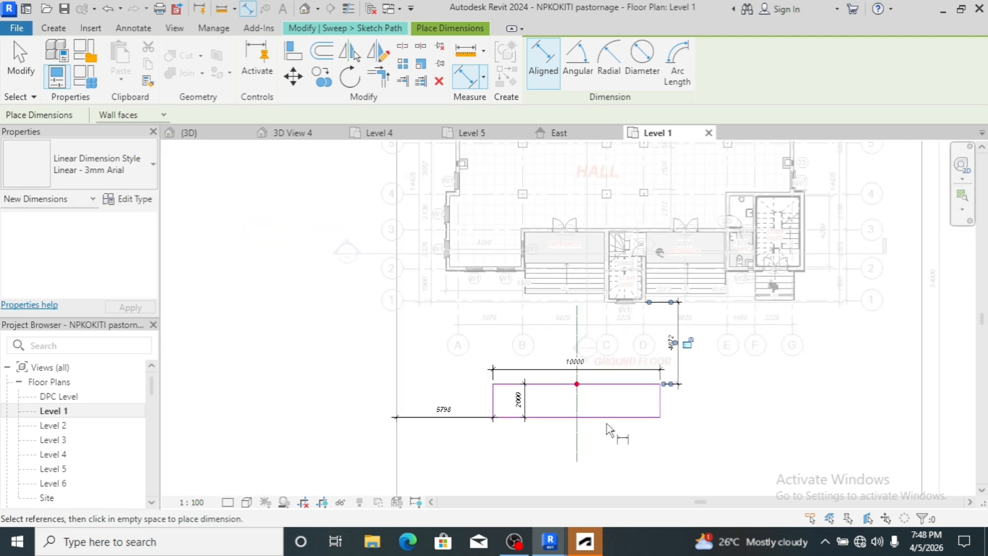
scroll(603, 433, down, 3)
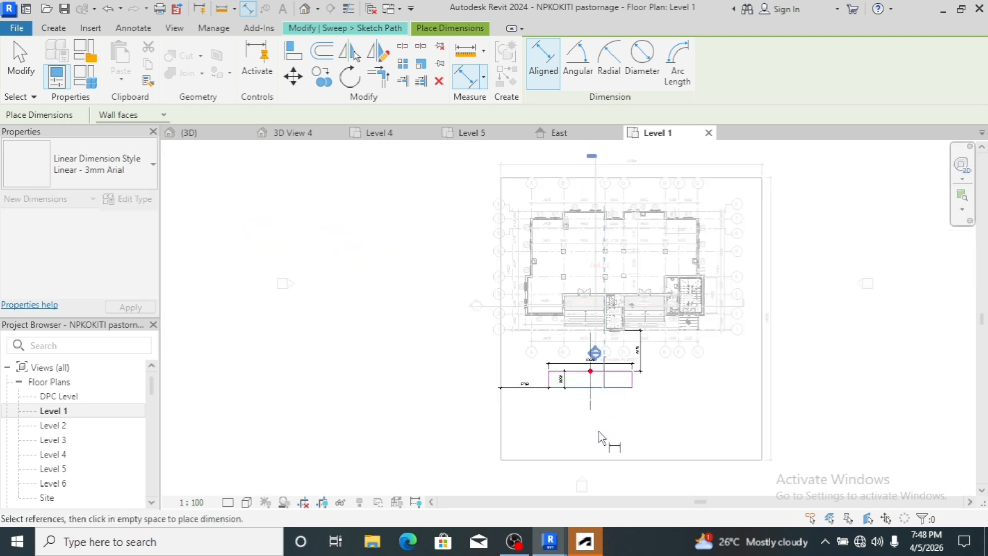
scroll(603, 443, down, 1)
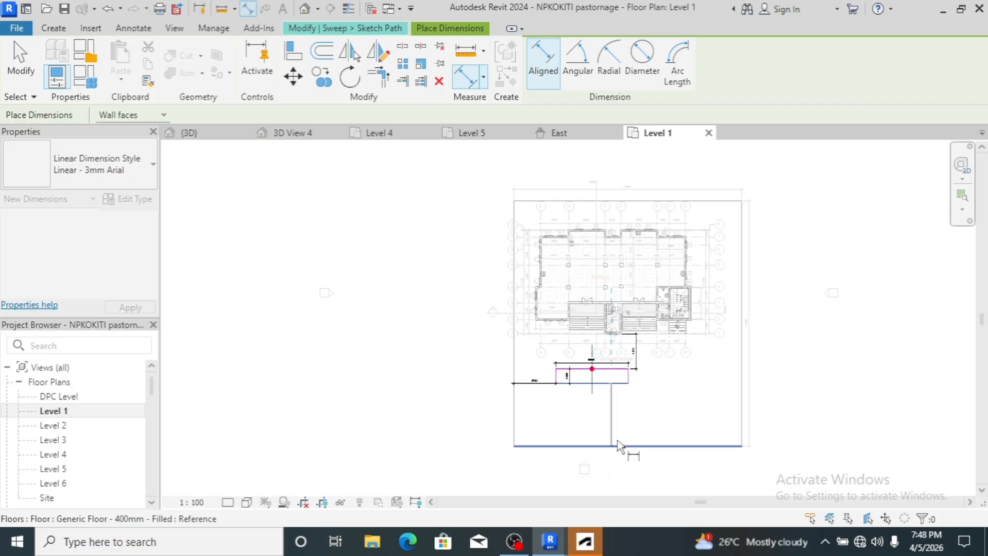
click(617, 441)
click(634, 425)
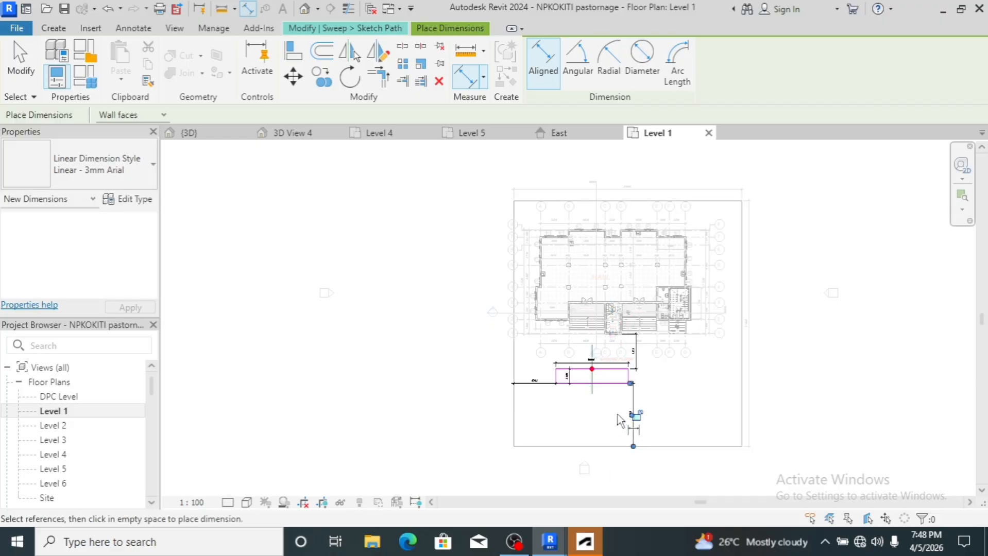
scroll(619, 420, up, 5)
key(Escape)
key(Escape)
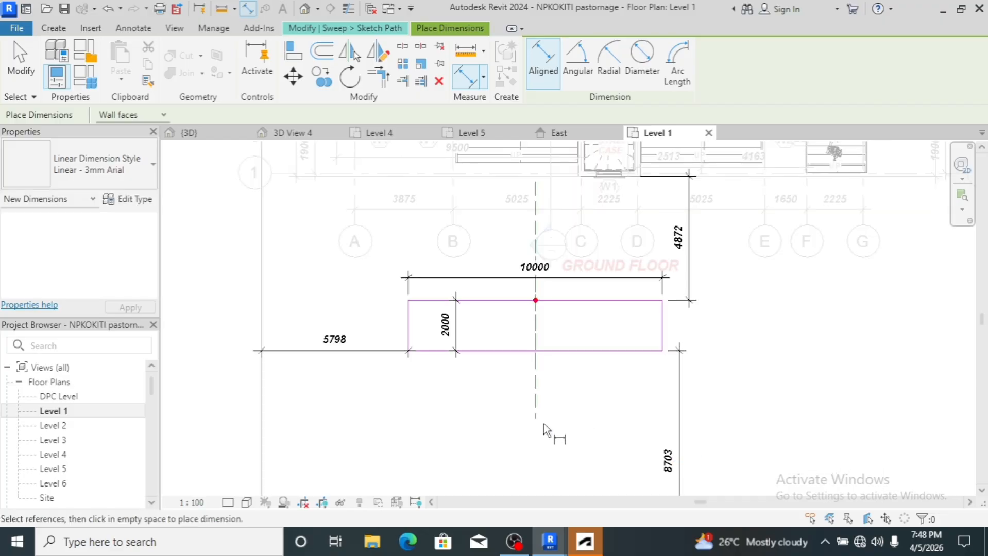
- Shift the whole rectangular sweep path away from the building until its outer long edge is about 6603 mm from the slab's front edge
scroll(551, 394, down, 1)
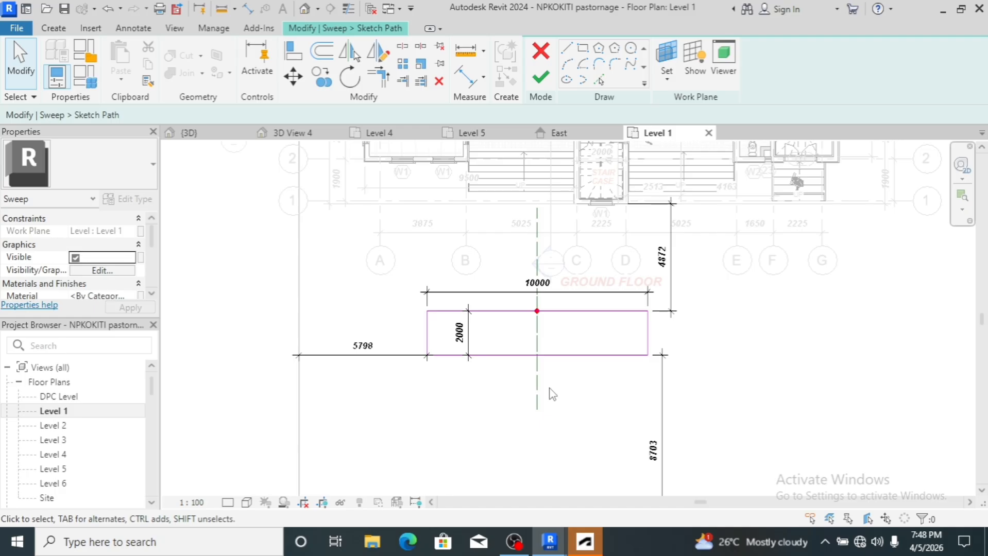
click(592, 360)
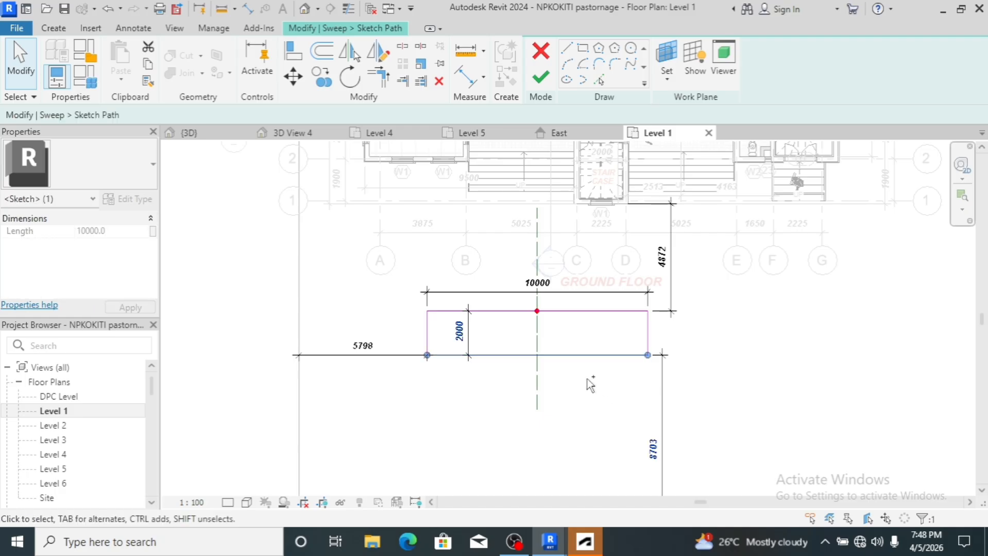
ctrl+click(594, 312)
ctrl+click(647, 337)
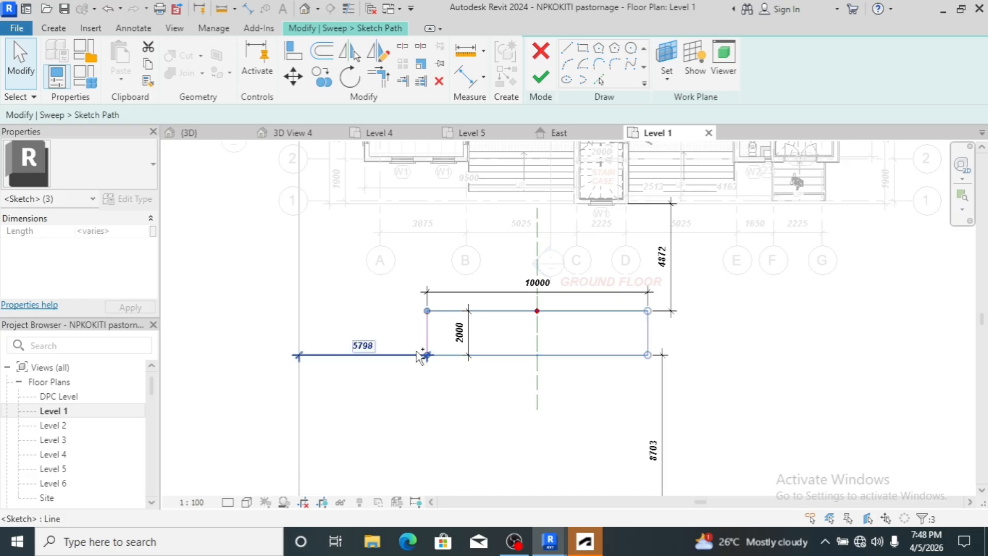
ctrl+click(418, 353)
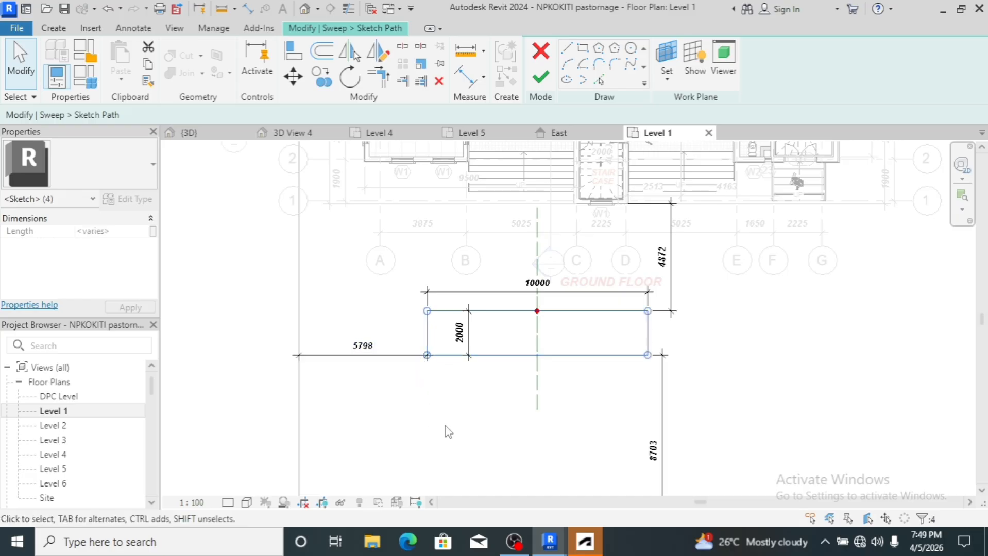
scroll(447, 430, down, 2)
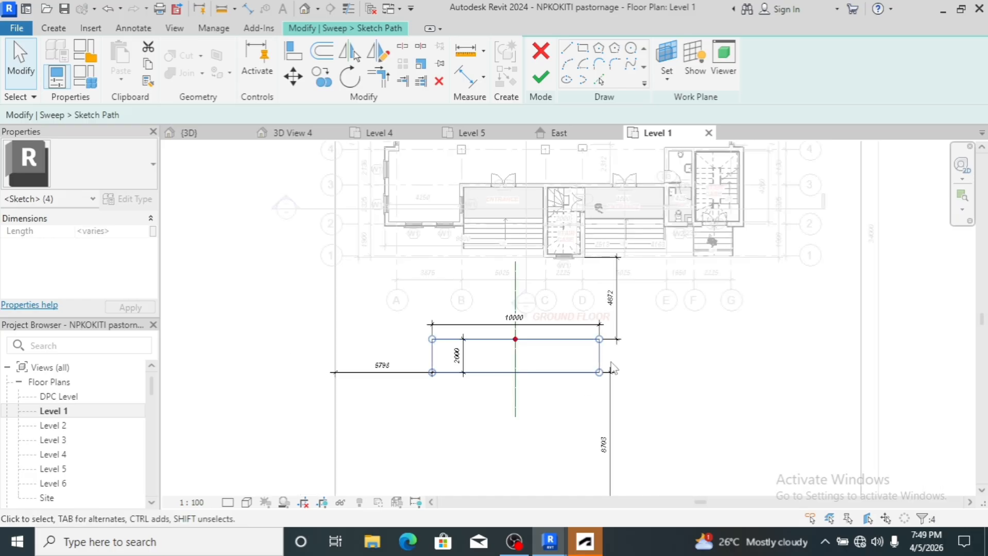
scroll(612, 367, up, 3)
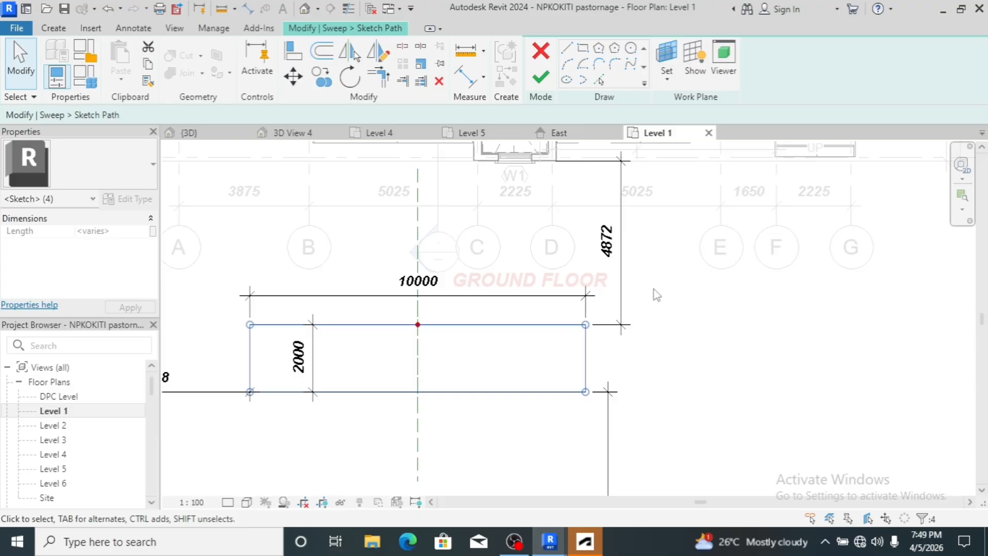
key(Down)
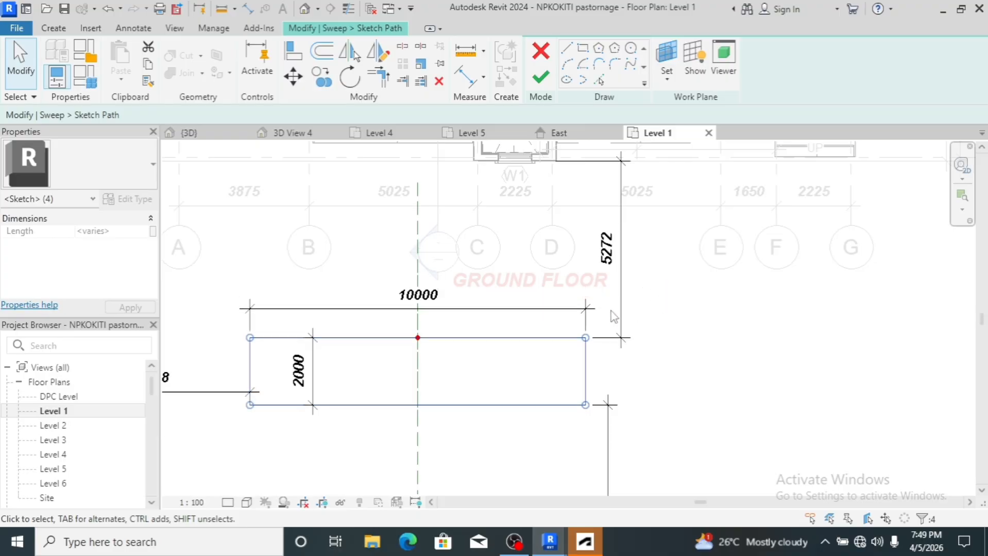
key(Down)
key(Down)
scroll(471, 241, down, 2)
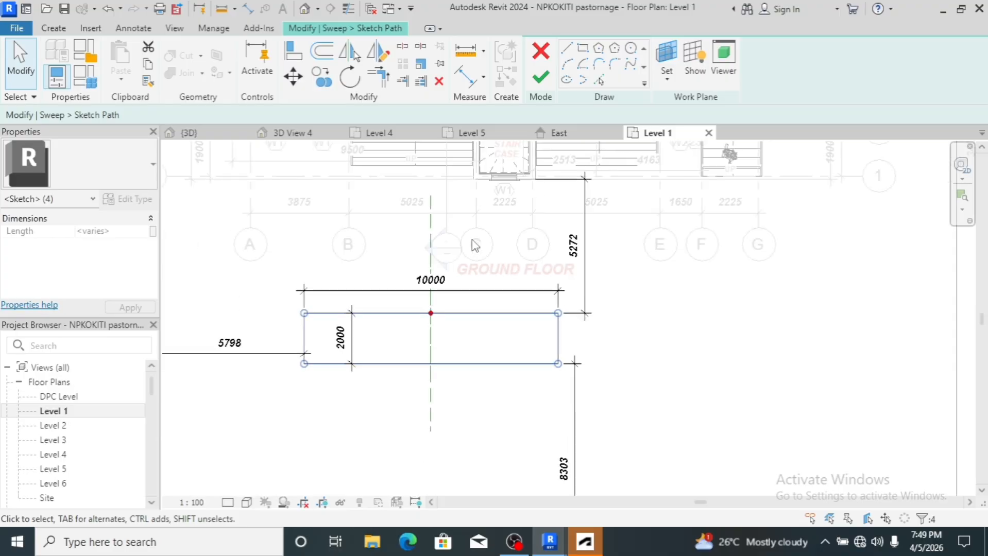
key(Down)
key(Down)
key(Down)
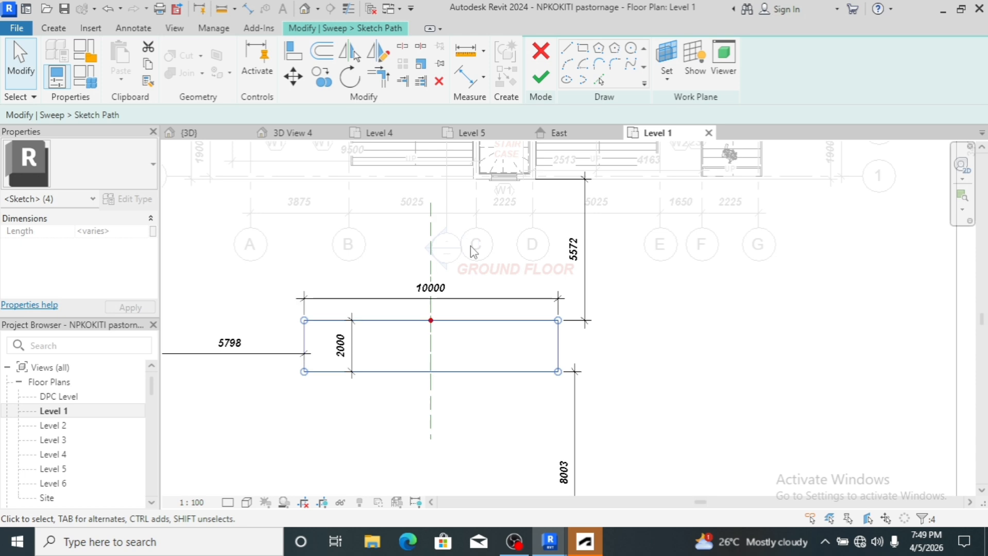
key(Down)
key(Down)
key(Down)
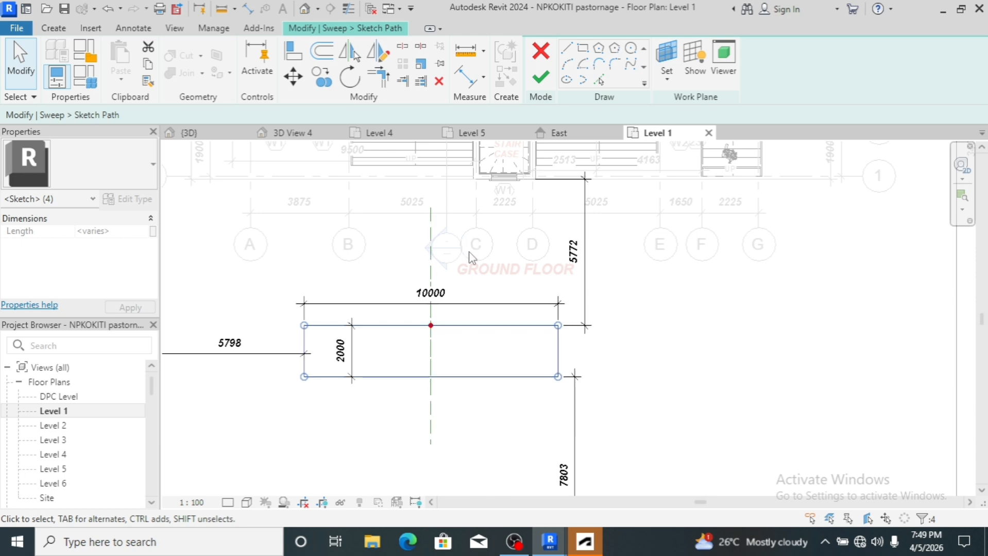
key(Down)
key(Down)
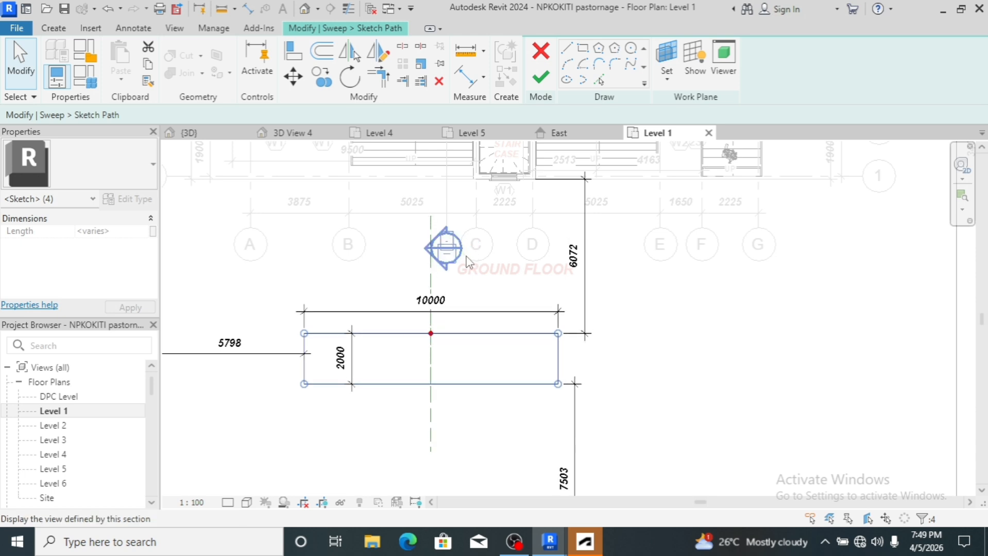
key(Down)
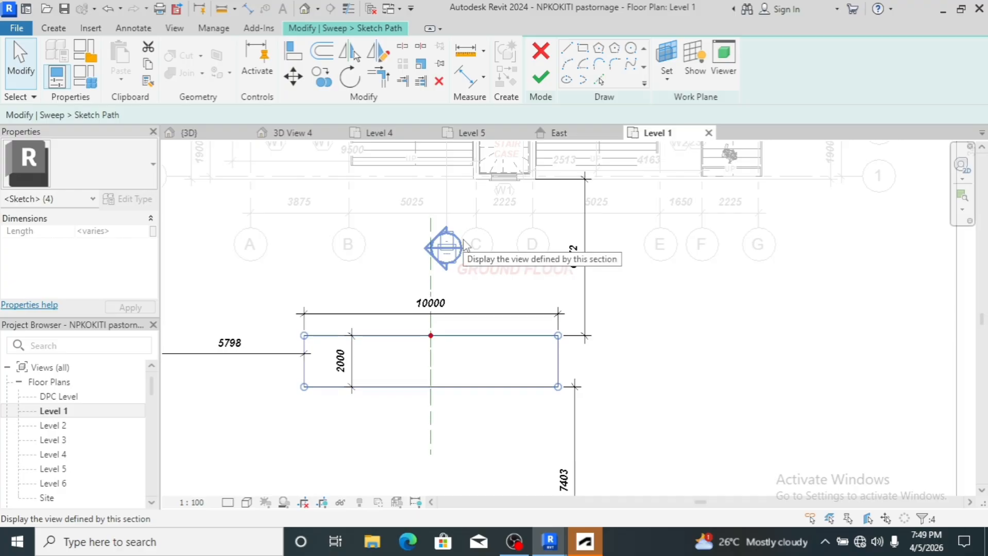
scroll(473, 206, down, 2)
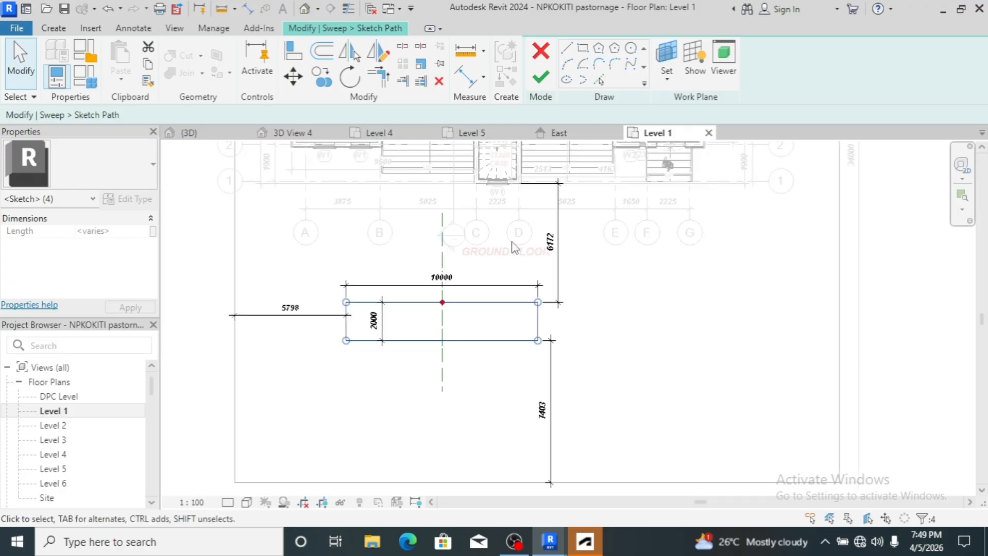
scroll(558, 404, up, 3)
scroll(558, 403, up, 1)
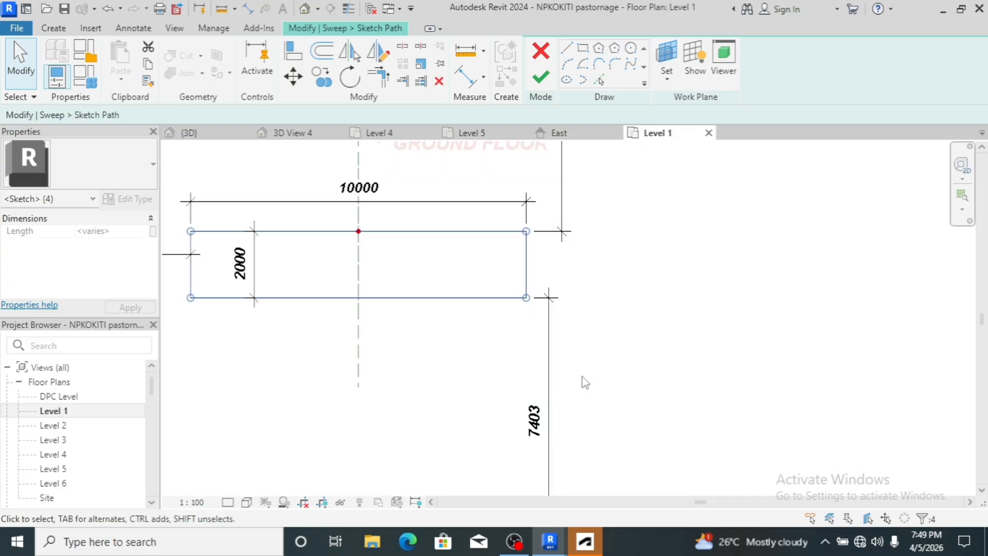
key(Down)
key(Down)
key(Down)
key(Down)
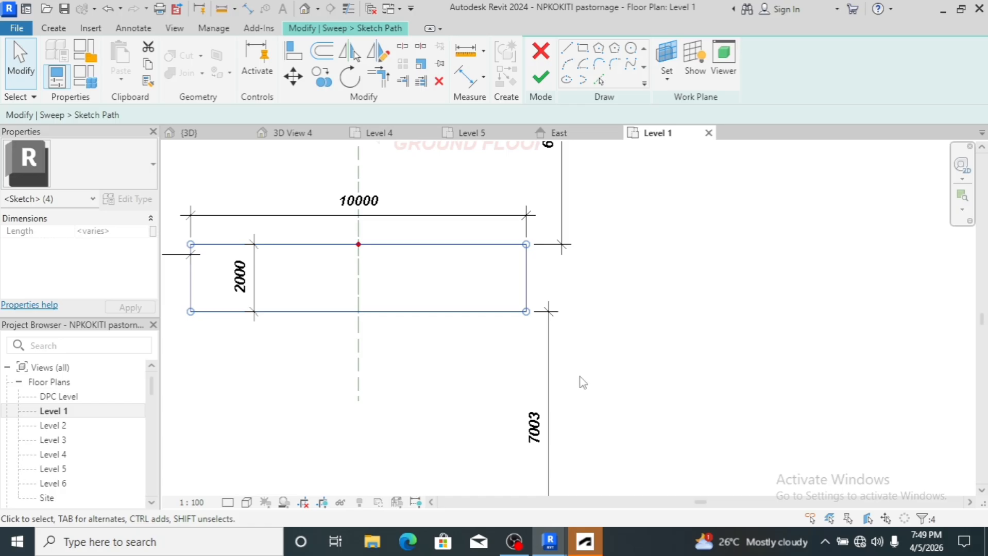
key(Down)
key(Down)
key(Down)
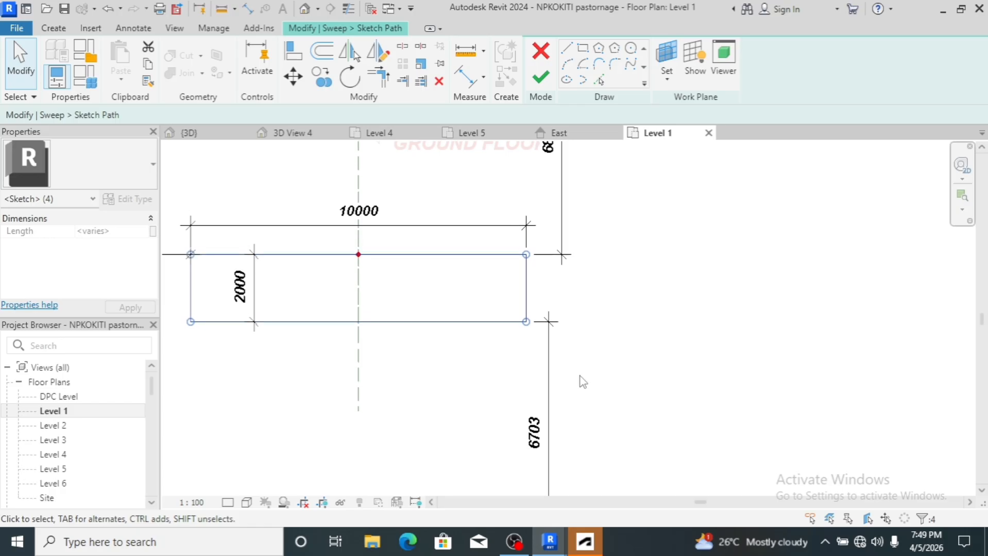
scroll(581, 382, down, 1)
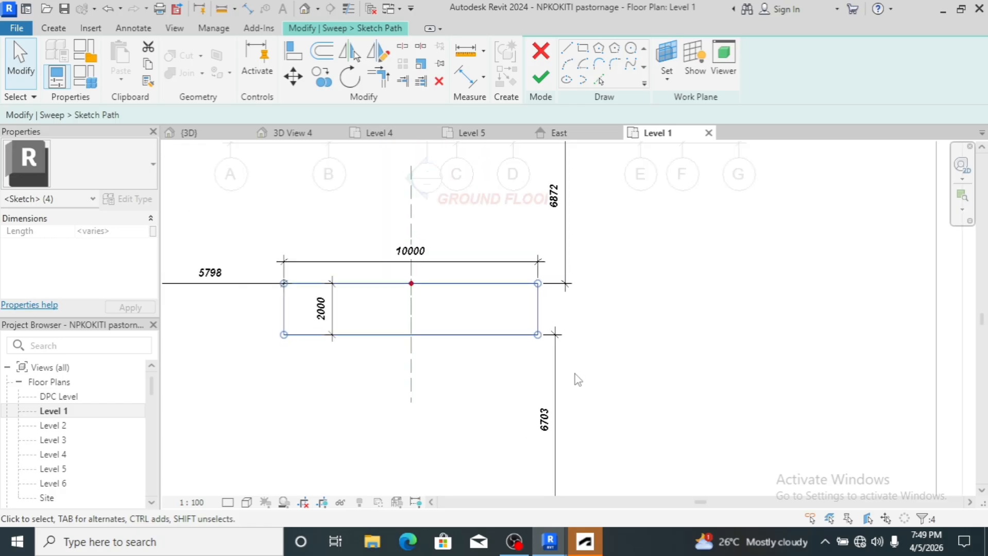
key(Up)
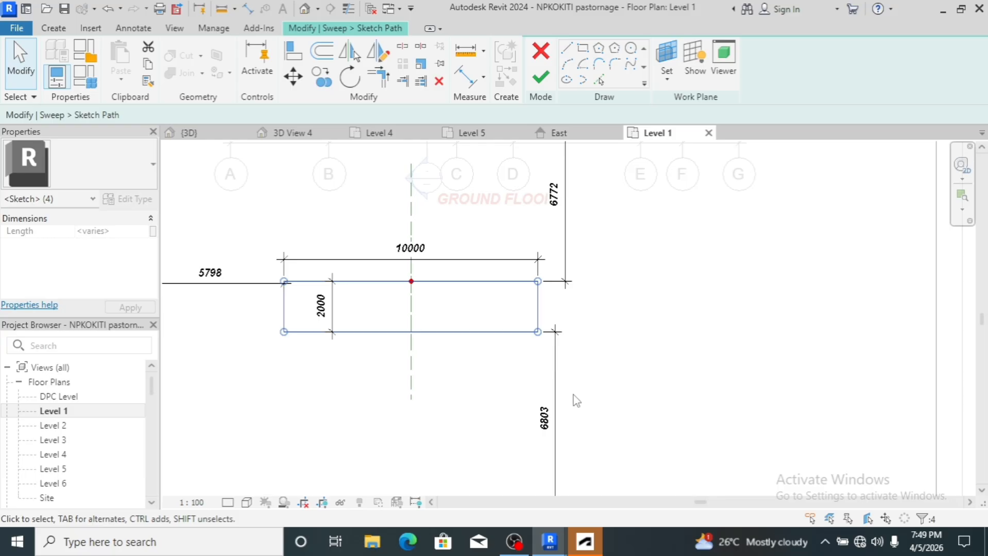
key(Up)
key(Down)
key(Down)
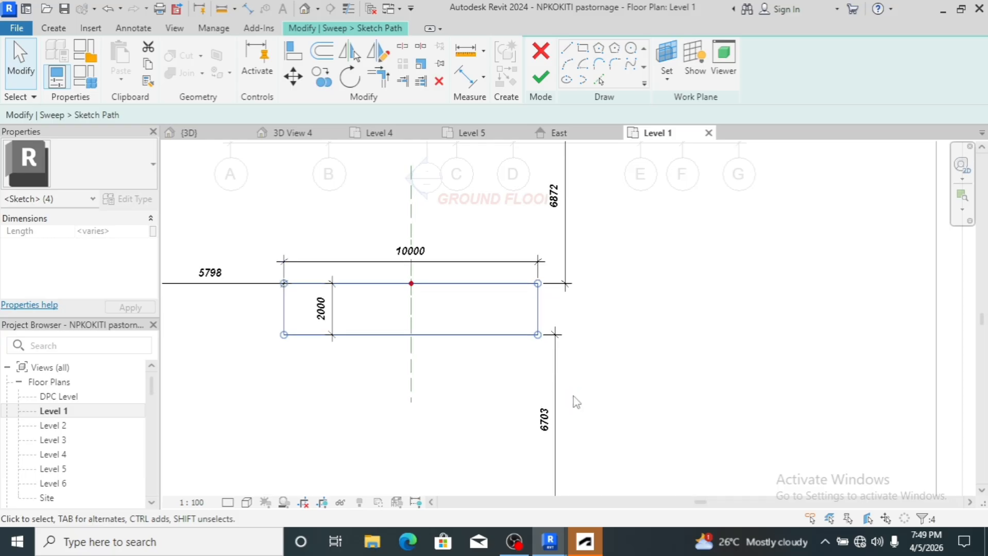
key(Down)
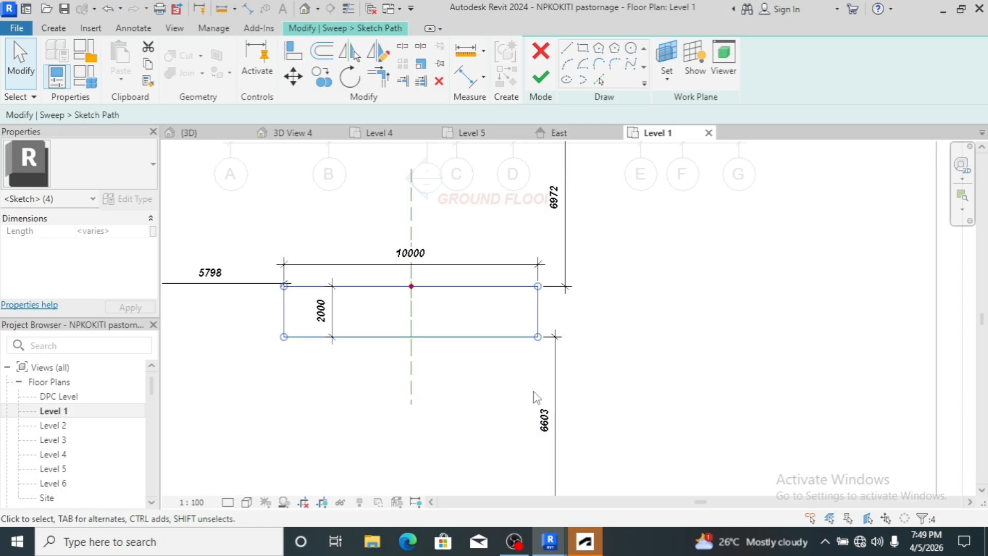
click(247, 8)
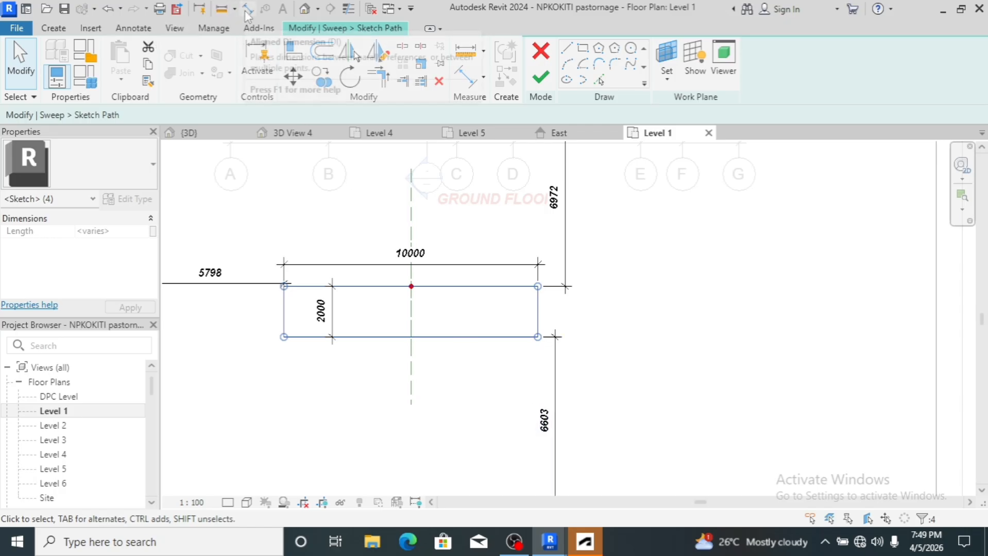
scroll(541, 259, down, 3)
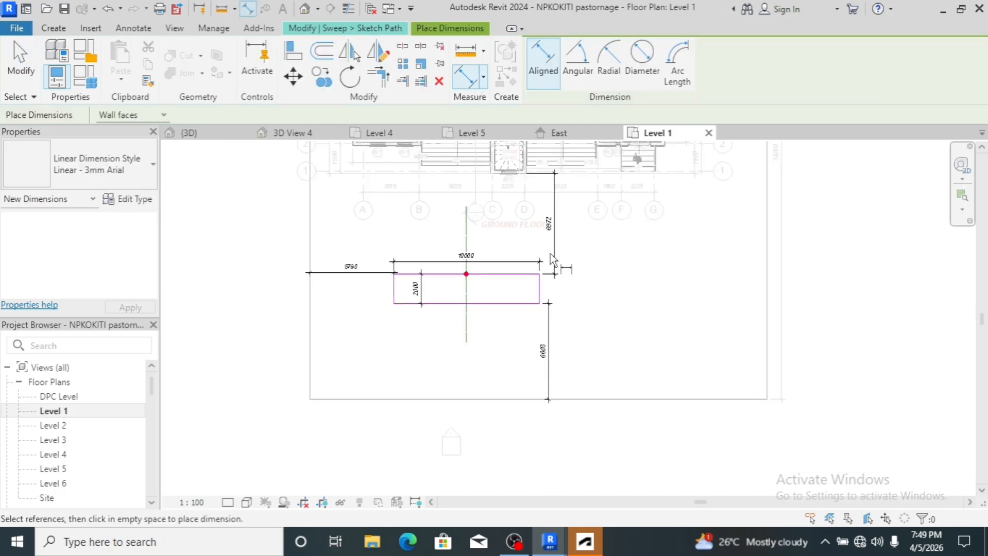
scroll(513, 207, up, 2)
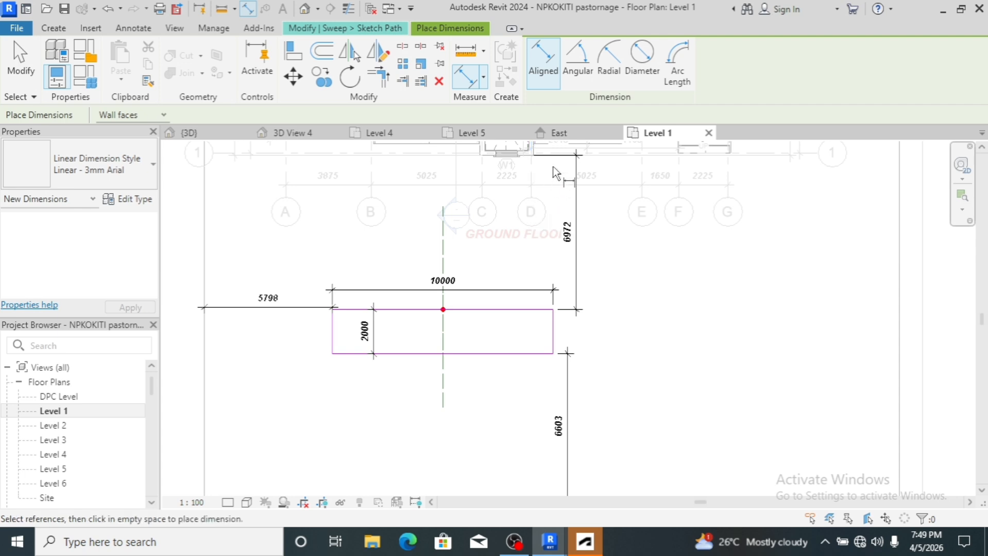
scroll(520, 156, up, 3)
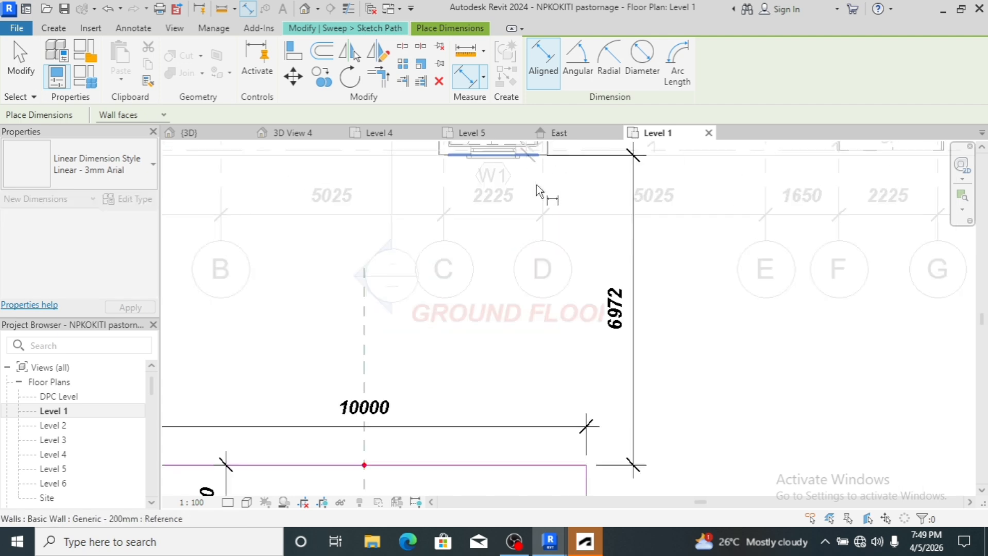
scroll(532, 207, down, 5)
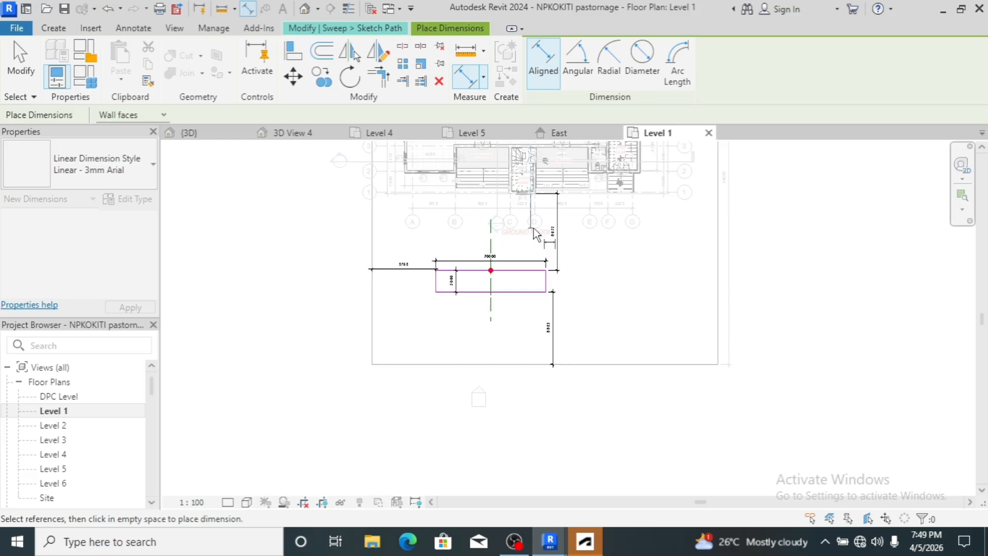
key(Escape)
key(Escape)
scroll(531, 207, up, 4)
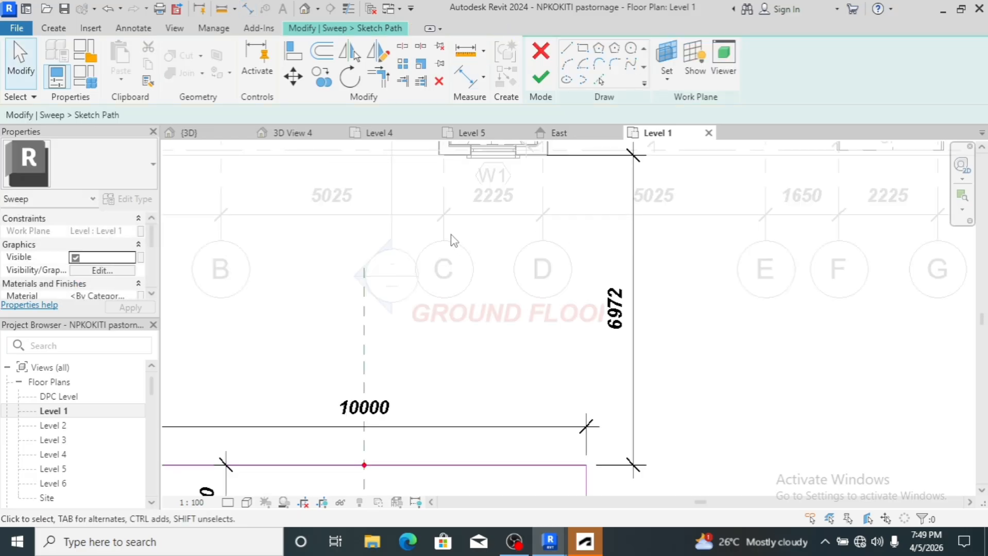
scroll(453, 238, down, 5)
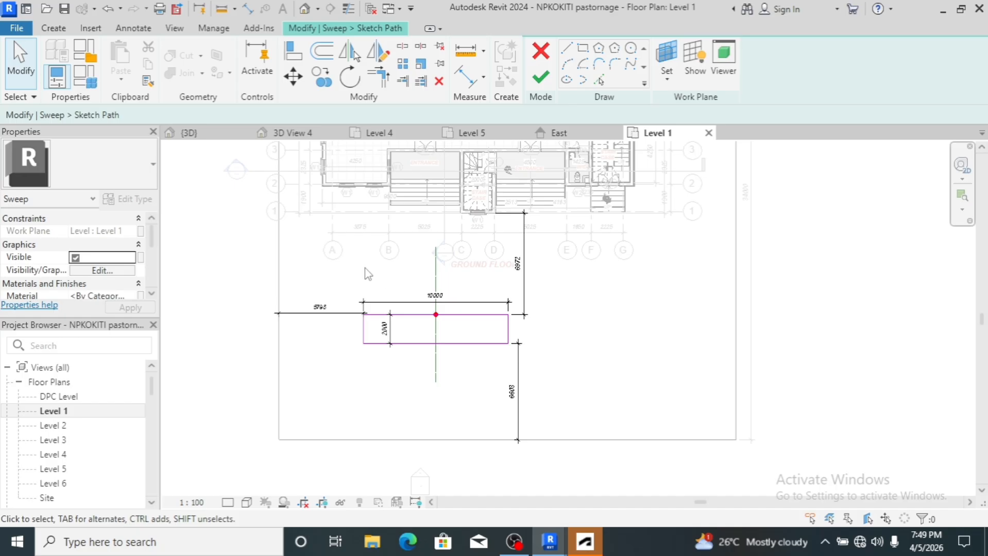
- Add an aligned dimension from the staircase's outer wall to the slab's front edge, placing it clear of the sweep path near grid G
click(248, 8)
scroll(484, 209, up, 5)
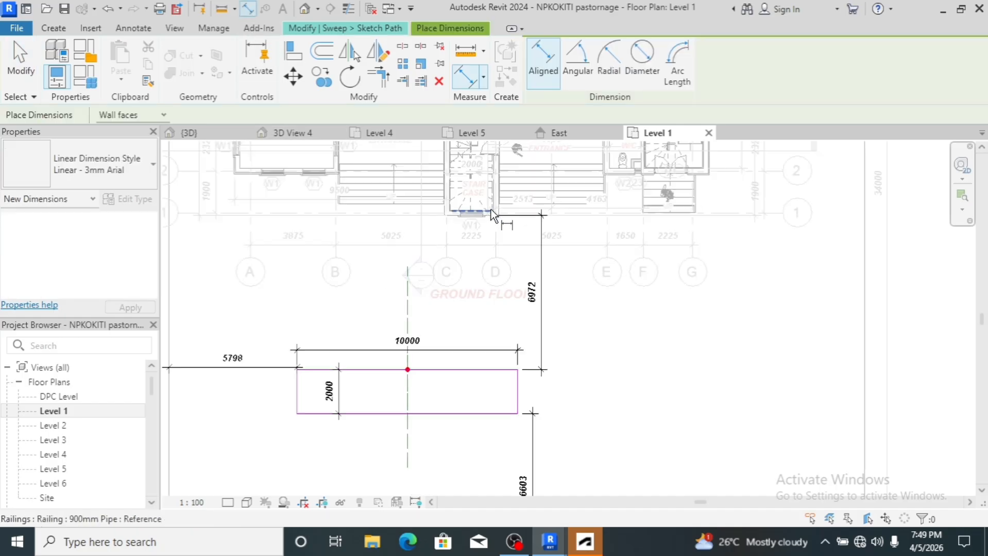
scroll(499, 229, down, 6)
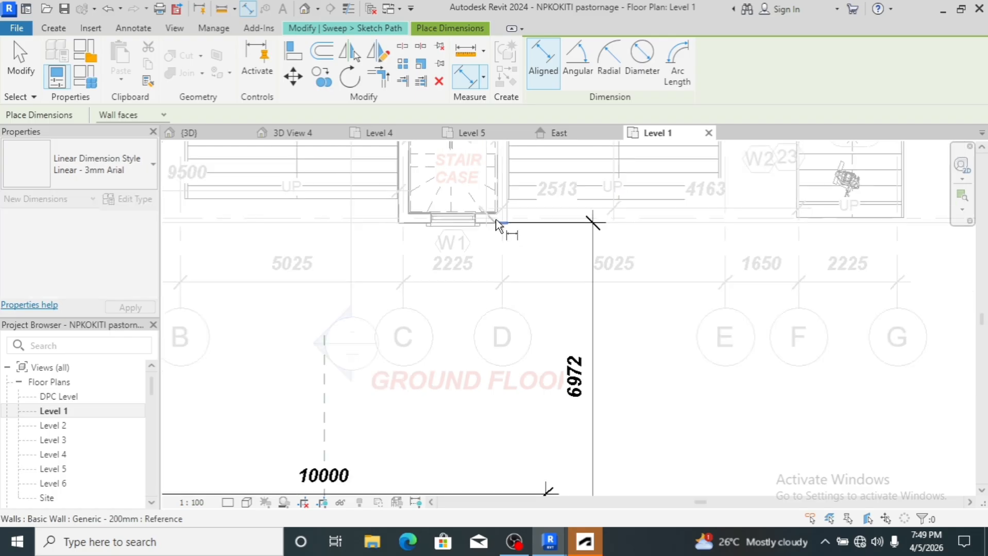
click(507, 418)
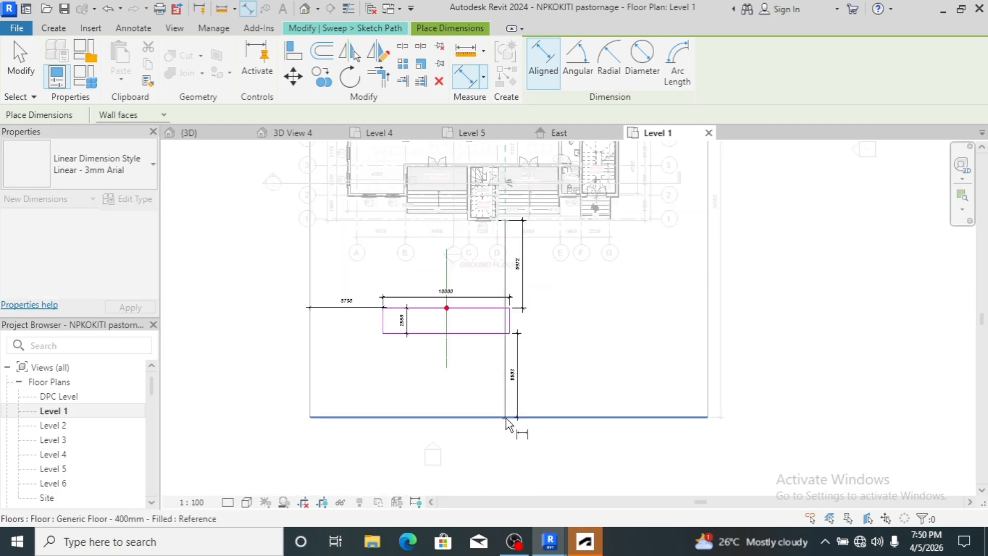
click(601, 369)
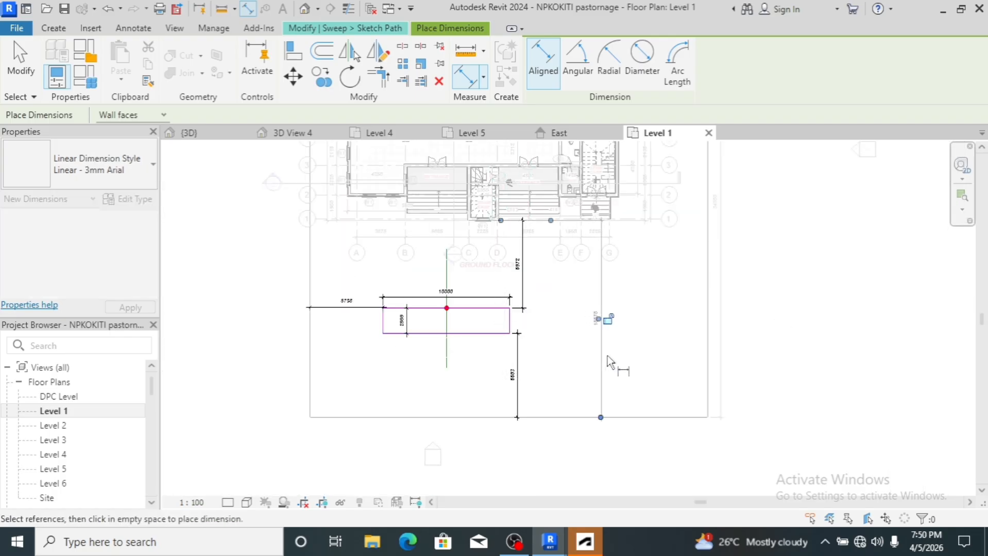
scroll(602, 351, up, 5)
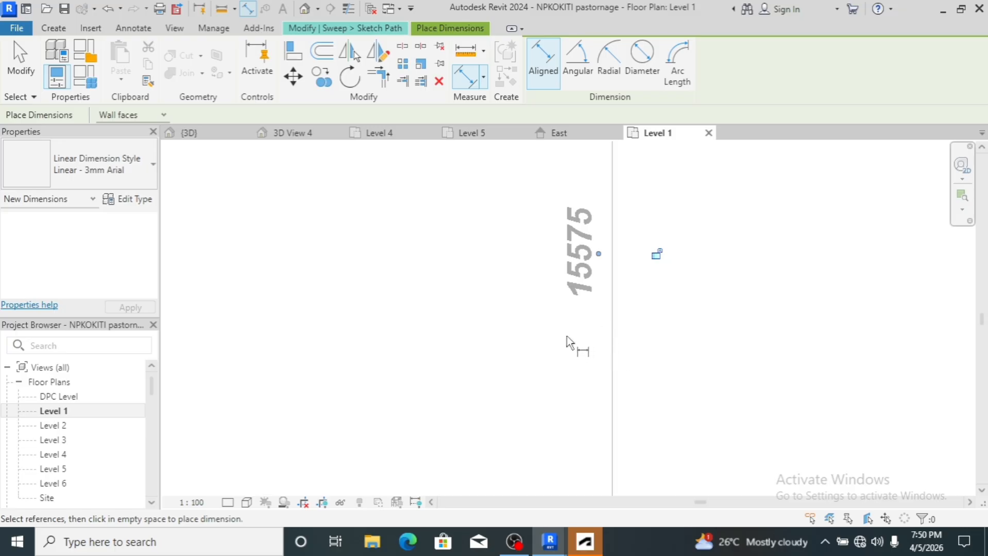
scroll(564, 335, down, 4)
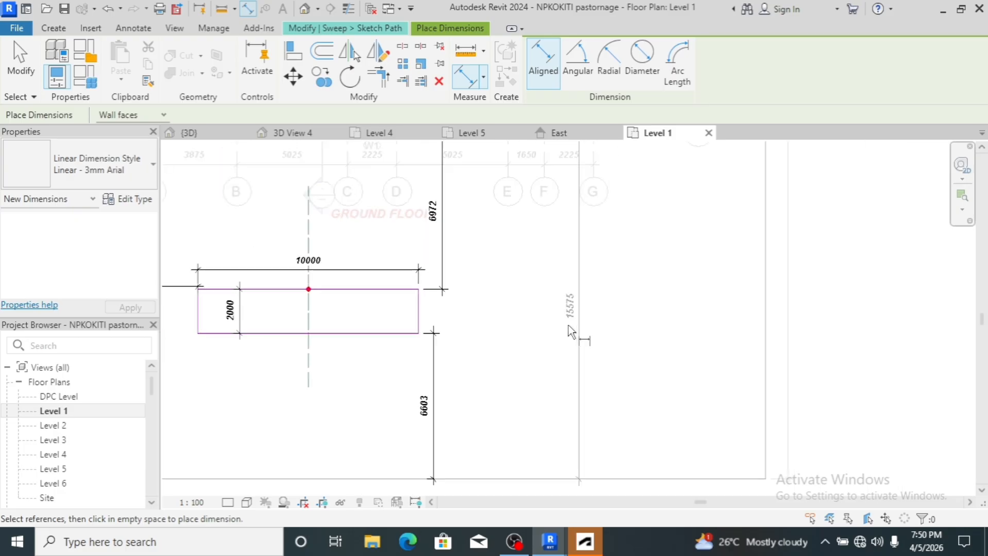
scroll(569, 325, down, 2)
key(Escape)
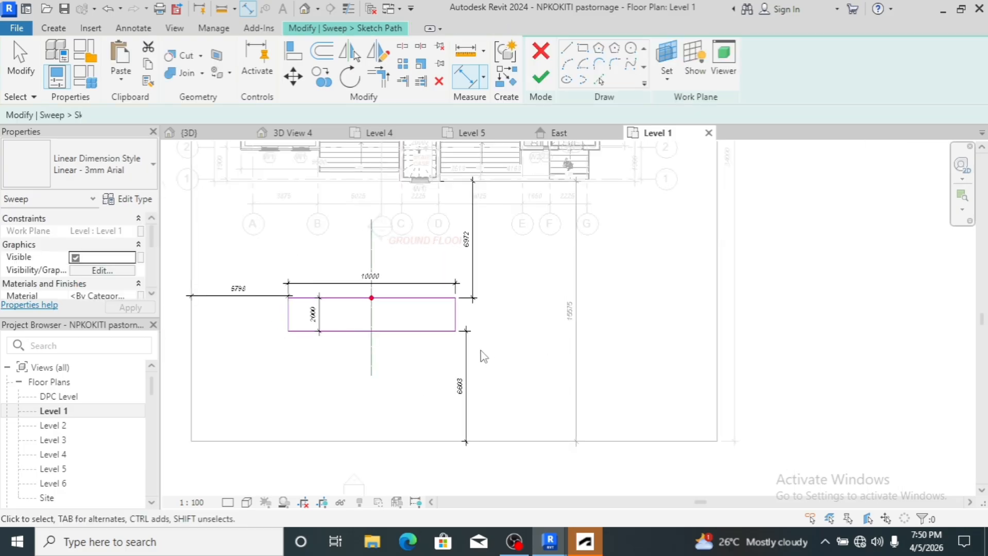
- Select all four edges of the rectangular sweep path and nudge it toward the building to 6883 mm from the slab's front edge
click(412, 332)
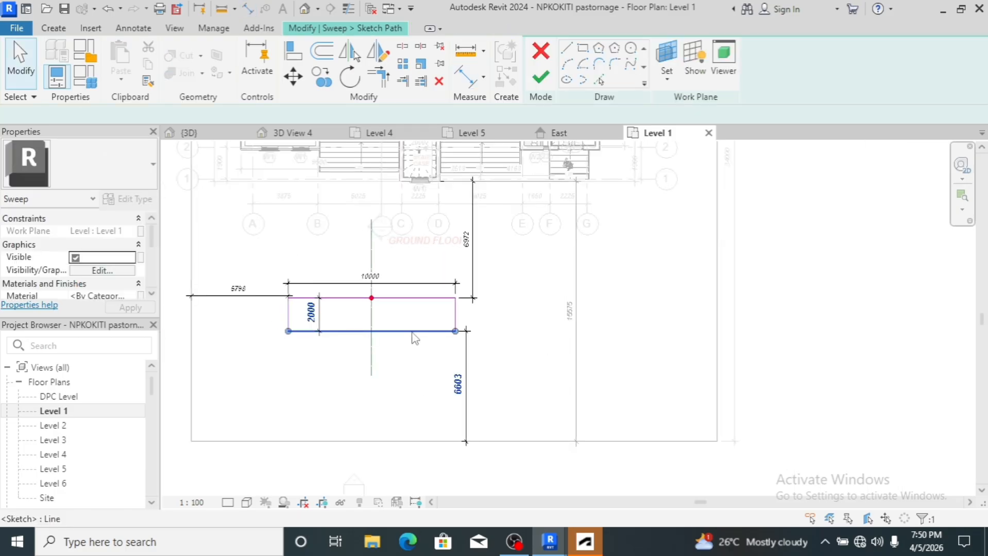
ctrl+click(404, 299)
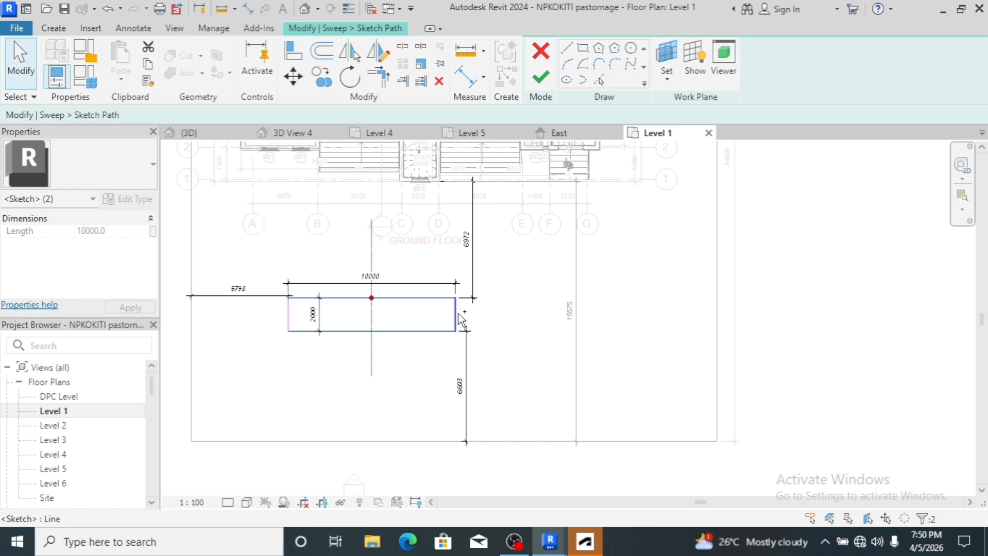
ctrl+click(290, 312)
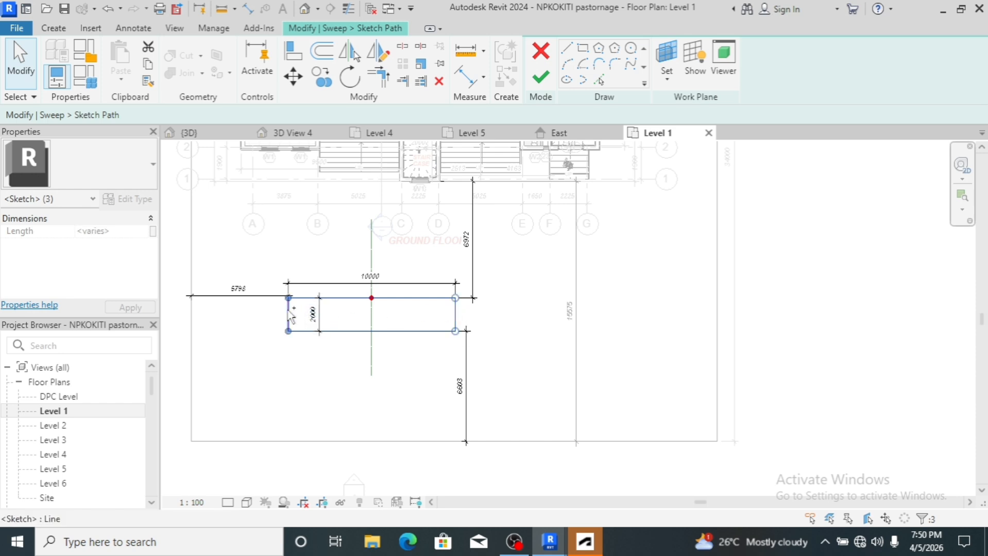
ctrl+click(361, 331)
scroll(462, 416, up, 1)
scroll(462, 416, up, 2)
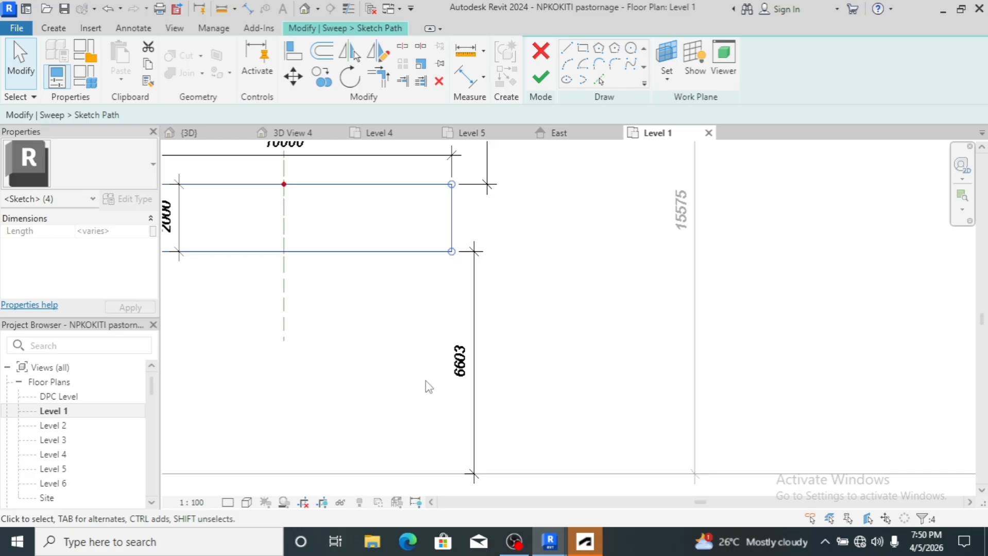
scroll(429, 381, down, 2)
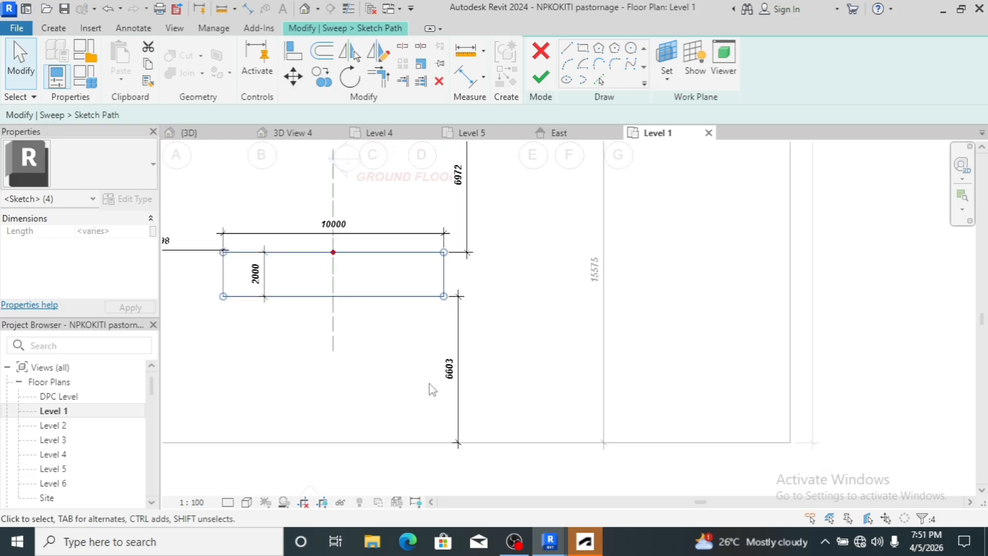
scroll(443, 355, up, 2)
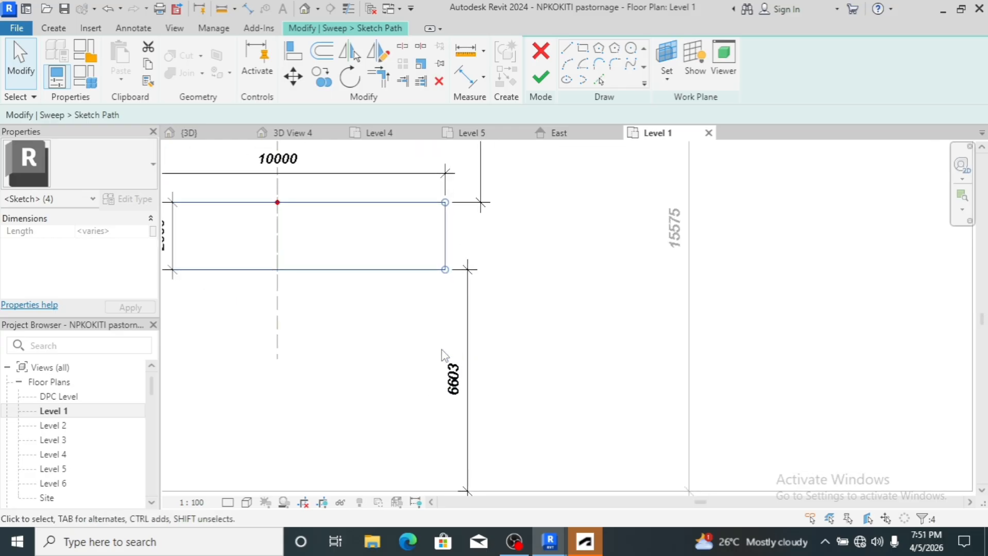
scroll(442, 355, down, 1)
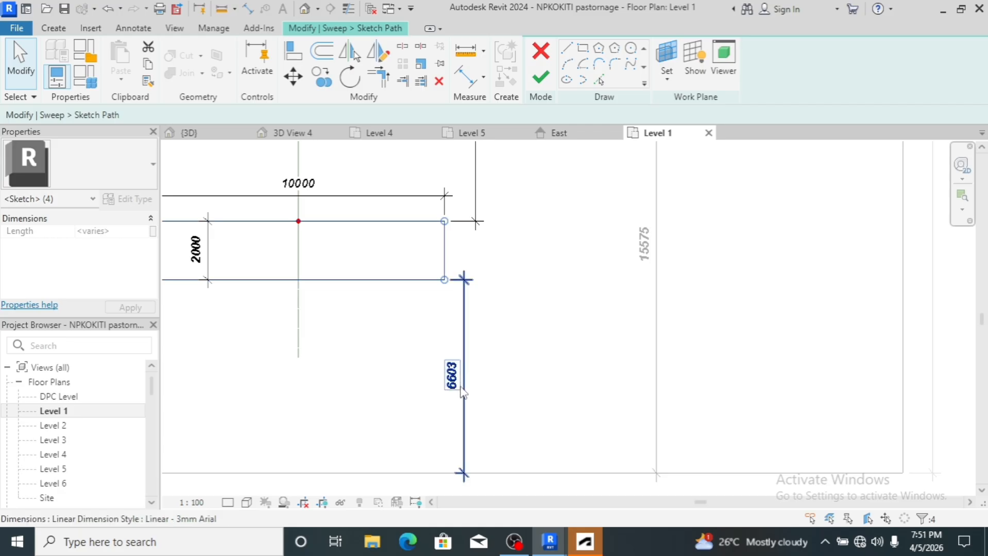
scroll(456, 393, up, 6)
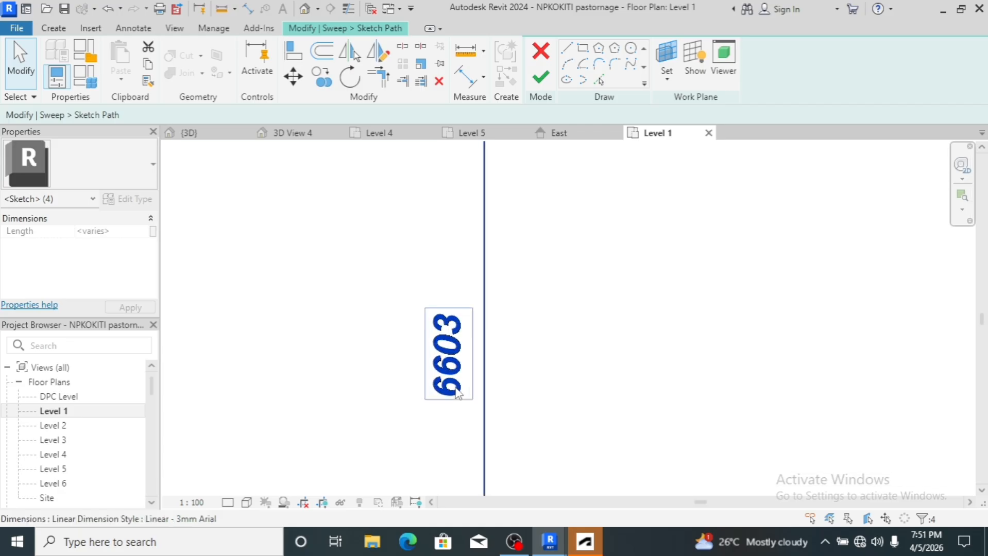
key(Up)
key(Up)
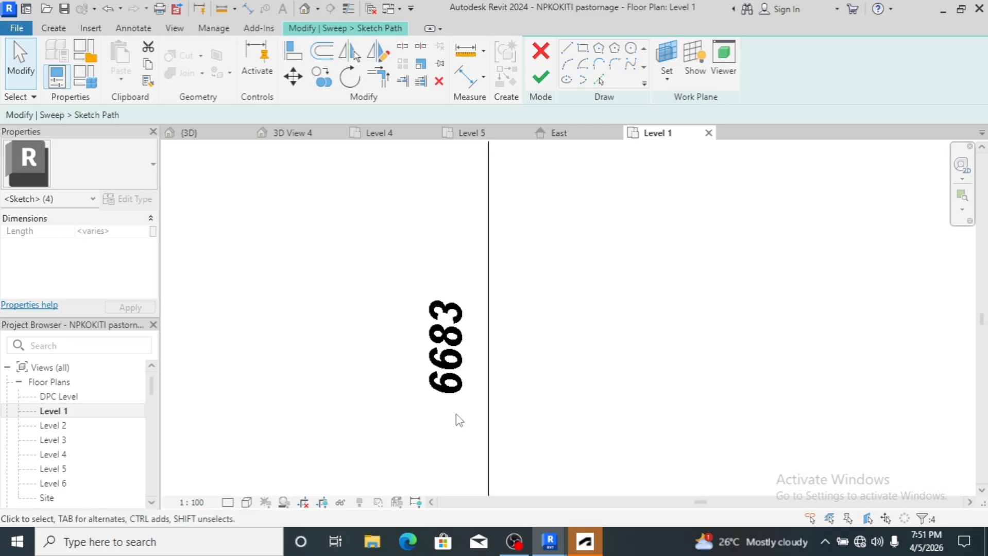
key(Up)
key(Up)
key(Up)
key(Up)
key(Up)
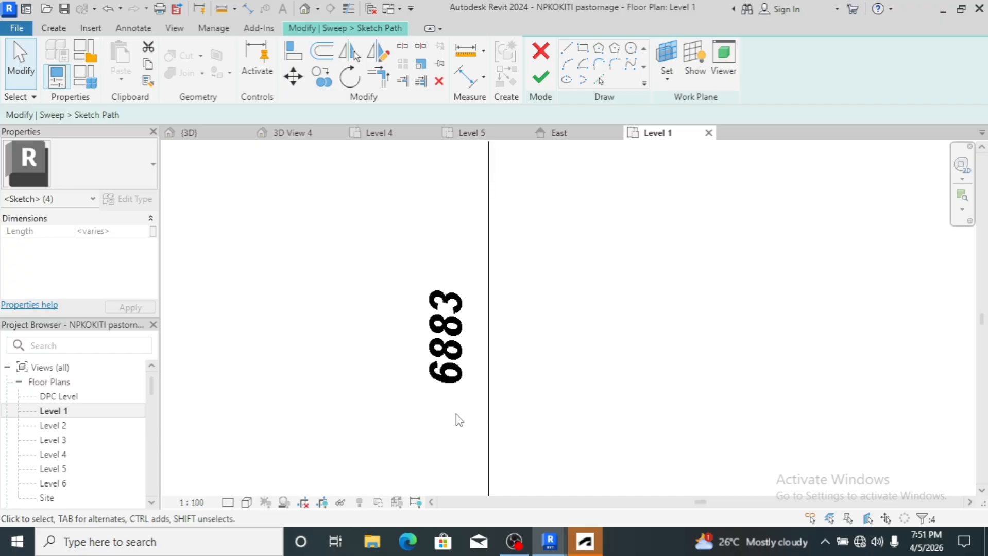
- Nudge the sweep path back away from the building until its outer long edge is 6723 mm from the slab's front edge
scroll(441, 350, up, 2)
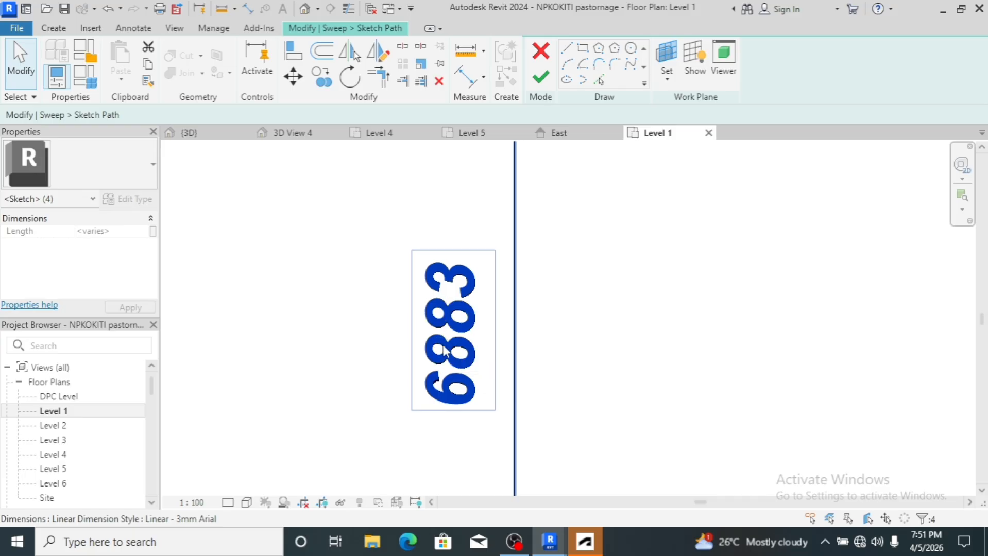
key(Down)
key(Down)
key(Down)
key(Down)
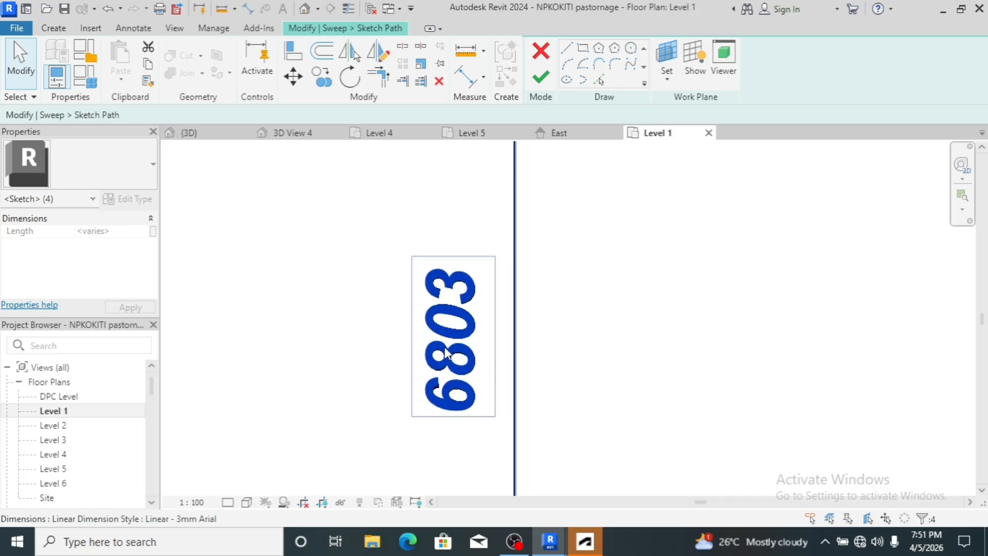
key(Down)
key(Down)
key(Down)
key(Down)
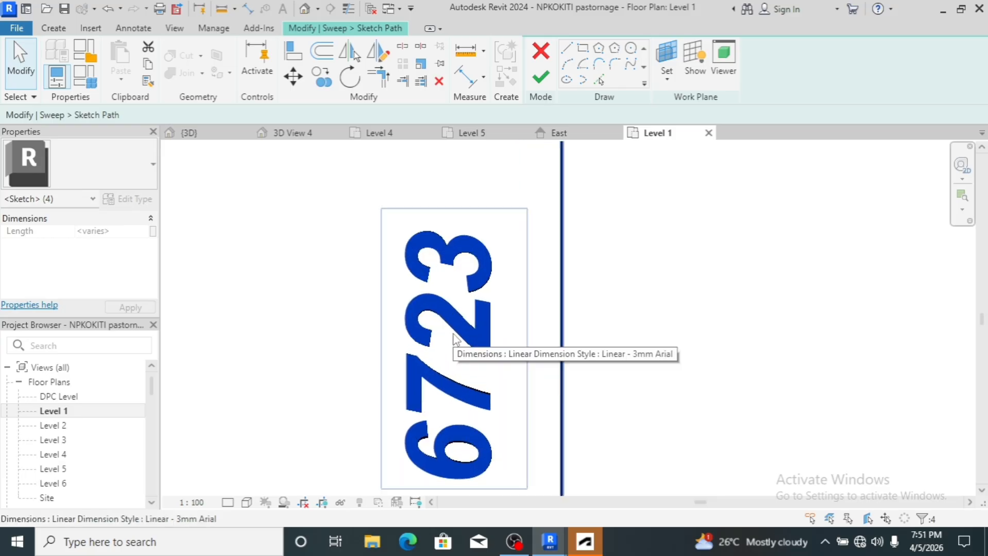
- Finely nudge the sweep path toward the building until its outer long edge is 6787 mm from the slab's front edge, and deselect it
scroll(455, 349, up, 5)
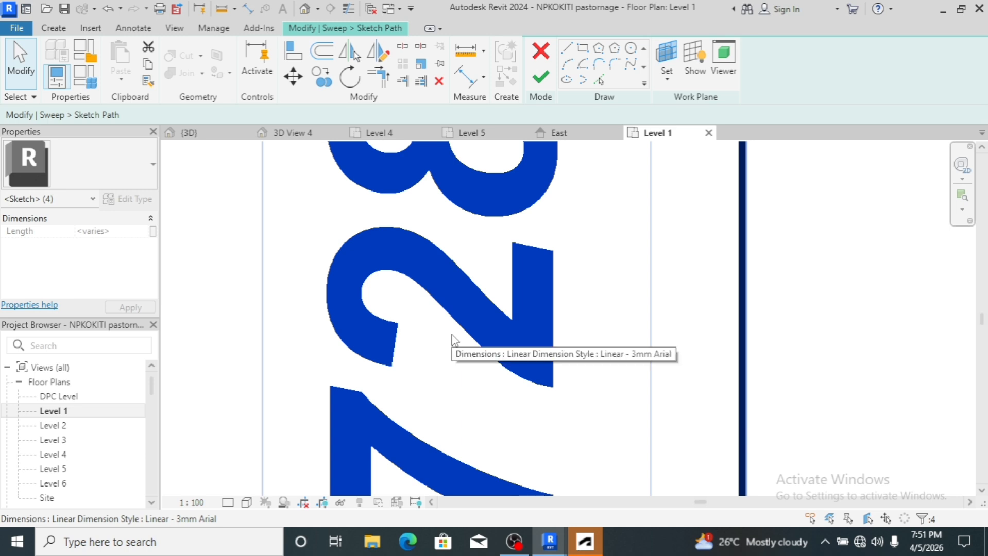
key(Up)
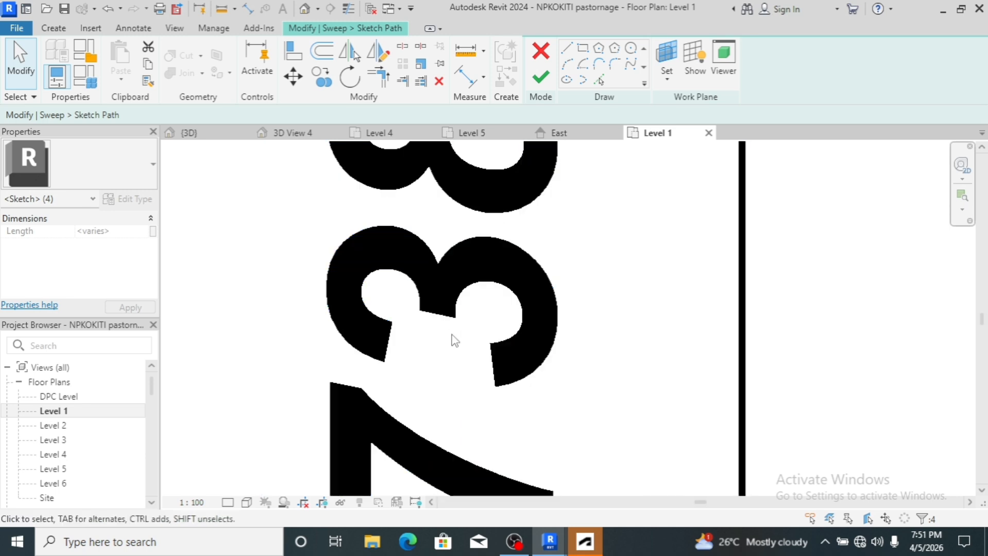
key(Up)
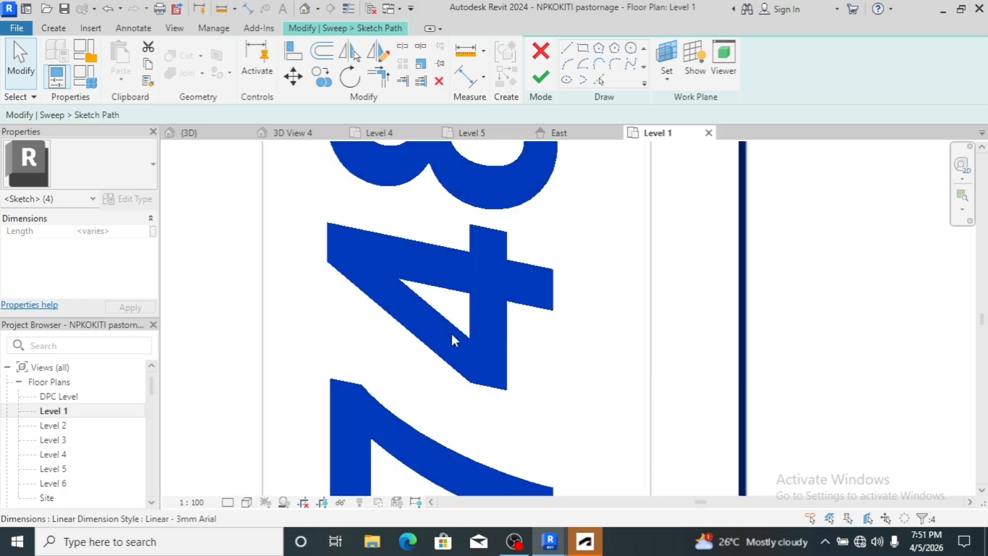
key(Up)
key(Up)
key(Up)
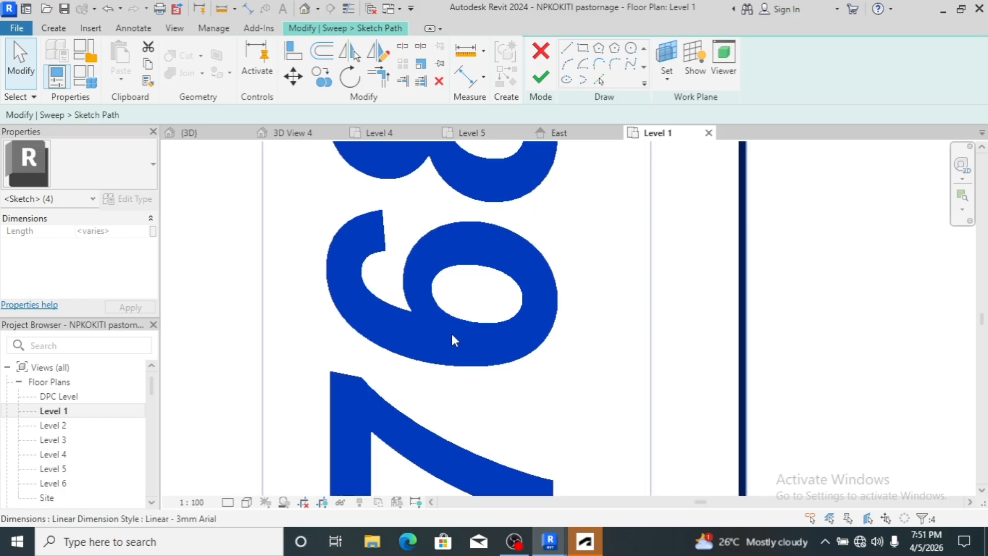
key(Up)
key(Up)
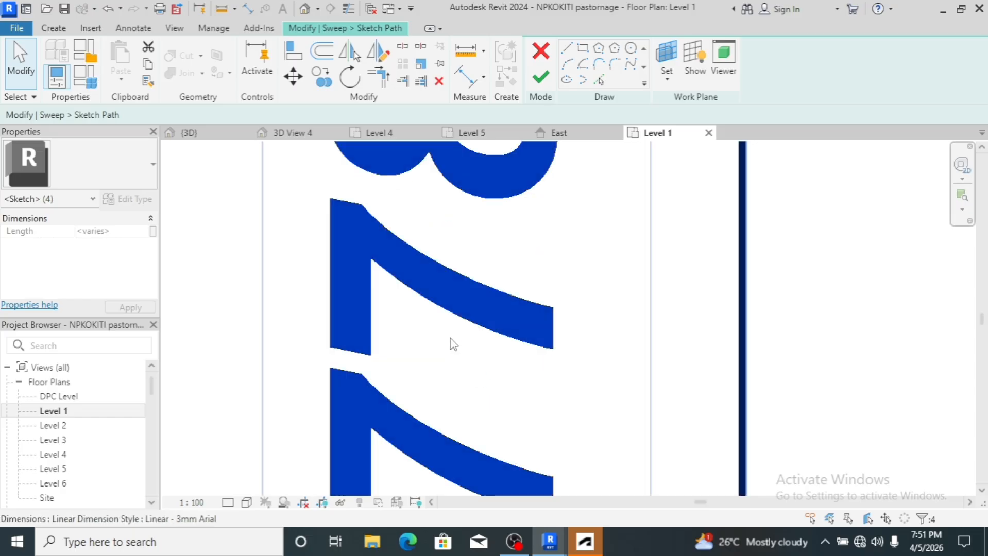
scroll(451, 338, down, 5)
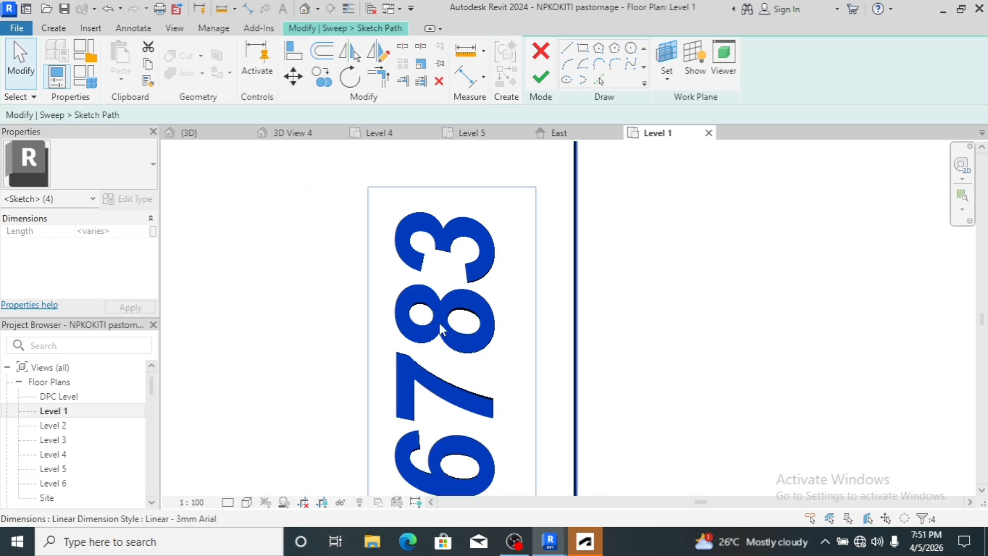
scroll(434, 263, up, 5)
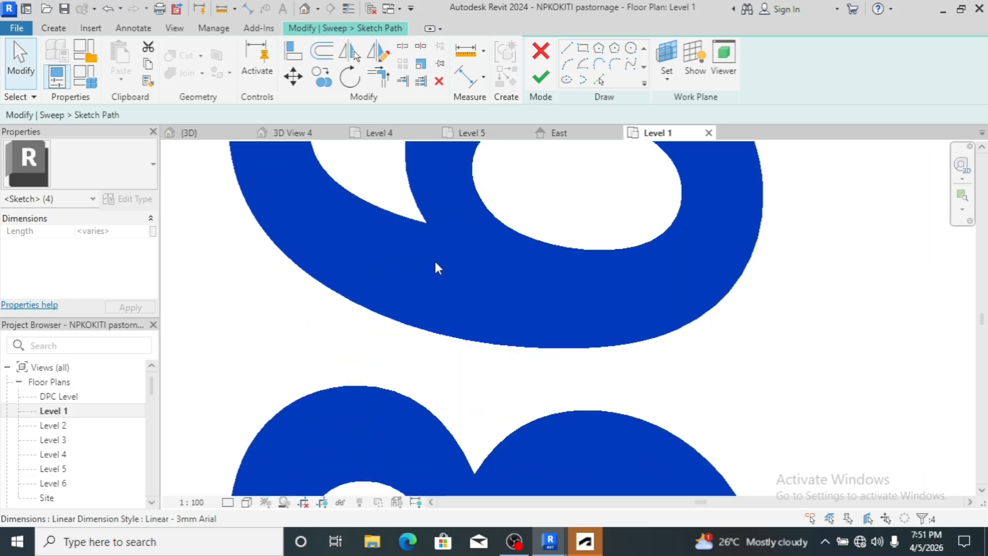
scroll(435, 264, up, 3)
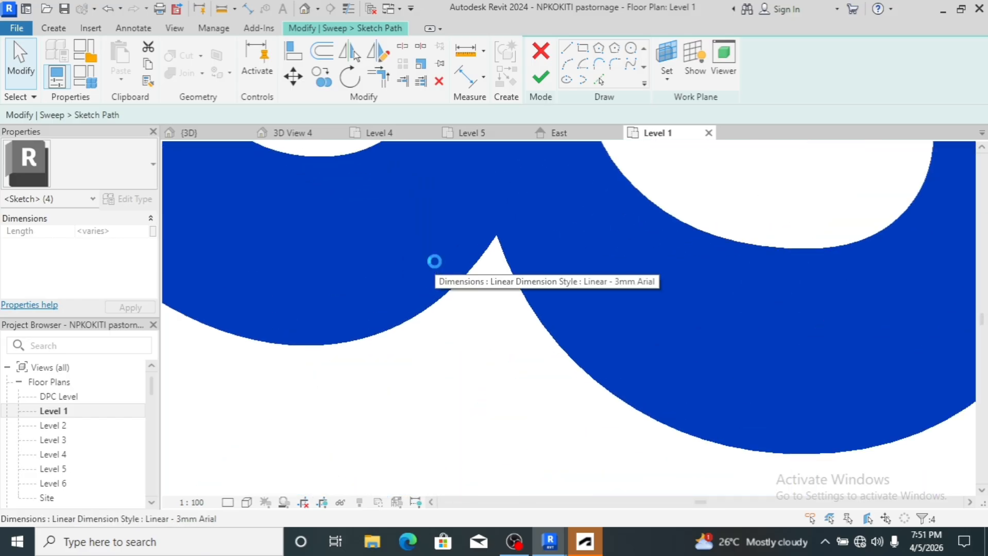
scroll(435, 264, down, 6)
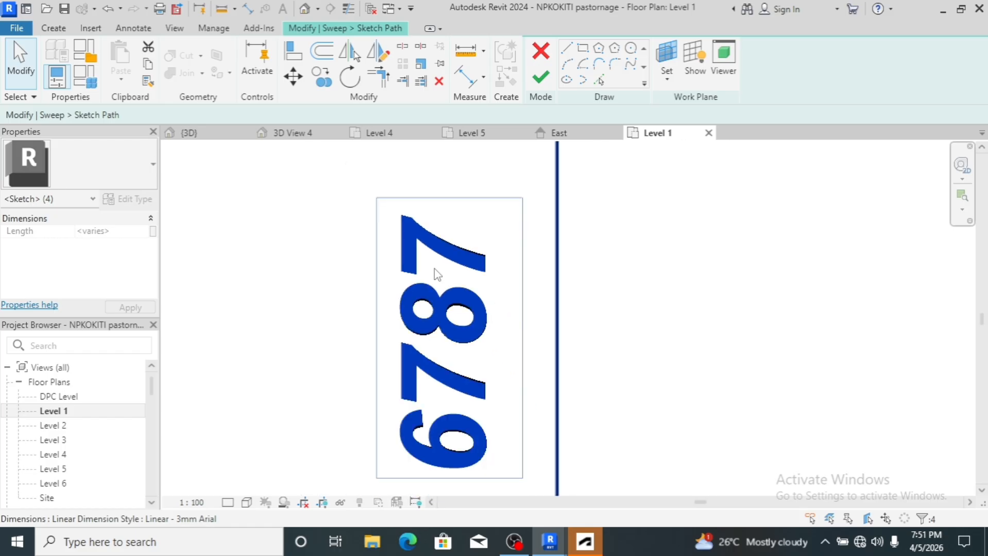
scroll(432, 461, down, 6)
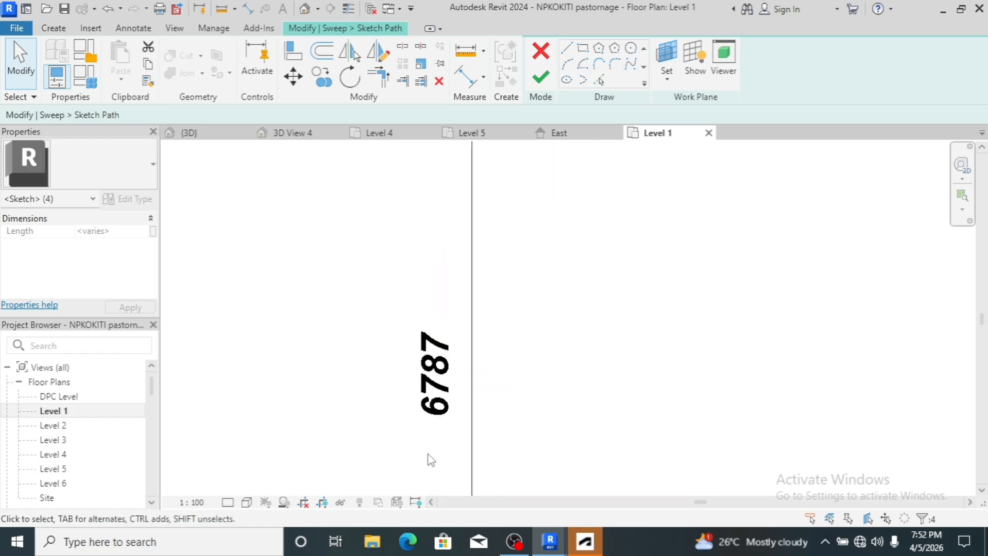
scroll(431, 458, down, 5)
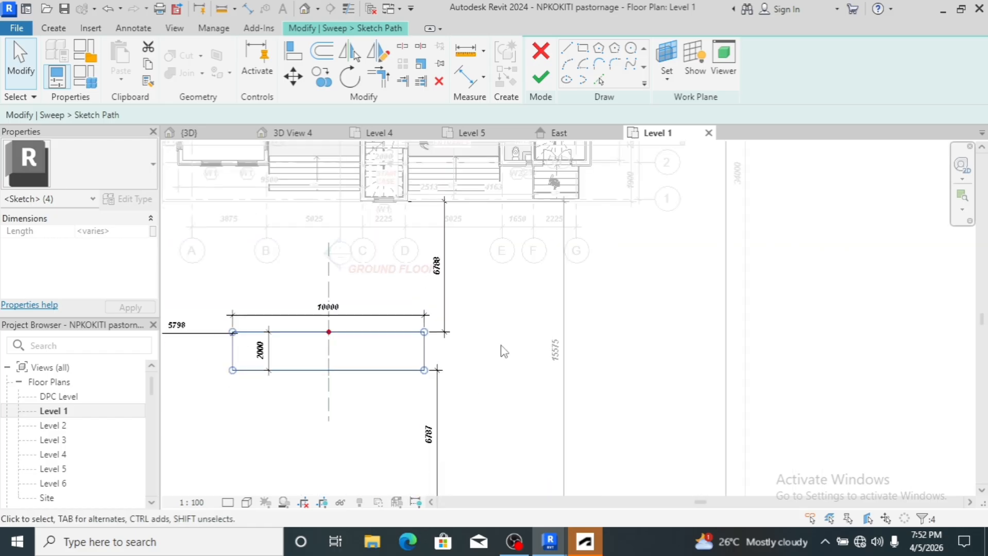
scroll(422, 273, up, 3)
scroll(423, 270, down, 4)
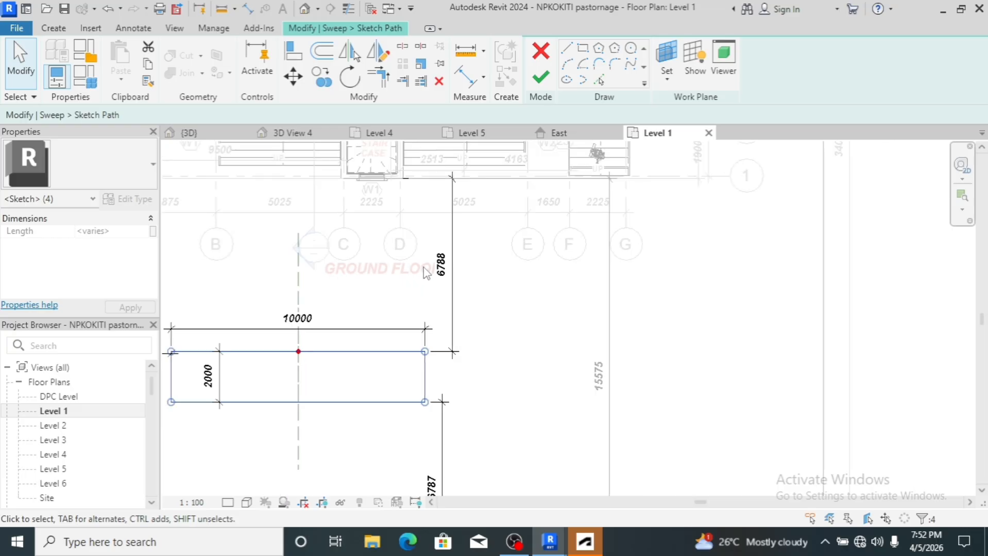
click(477, 330)
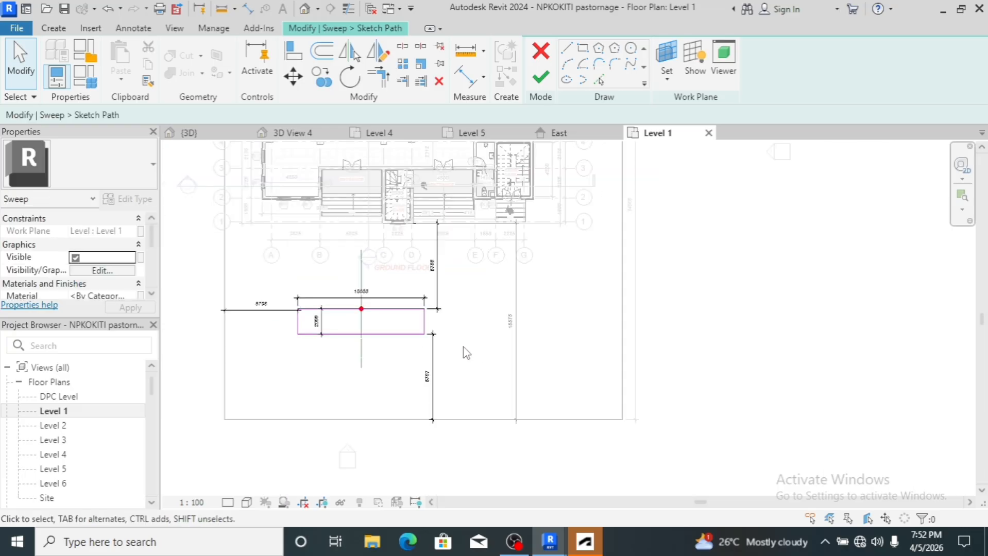
scroll(283, 337, up, 2)
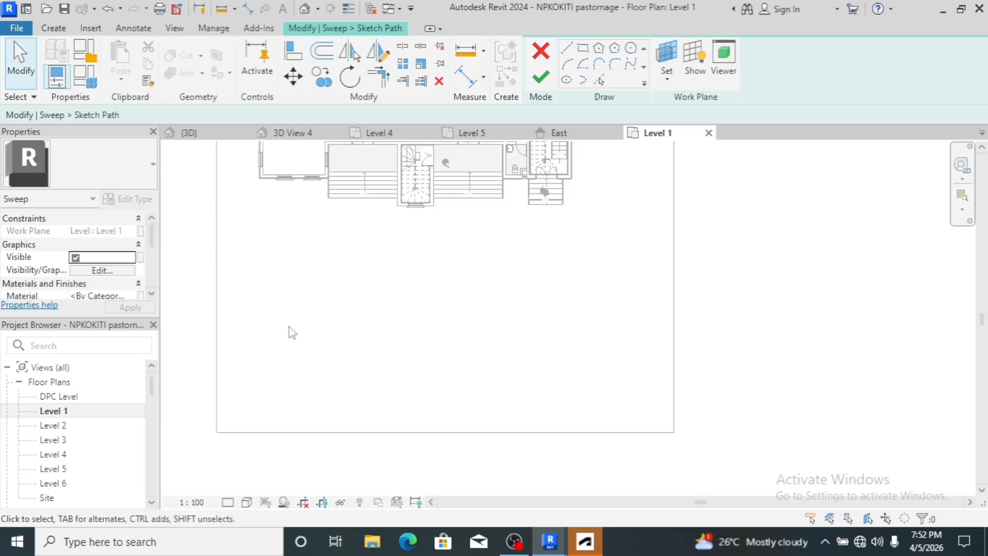
scroll(228, 311, up, 2)
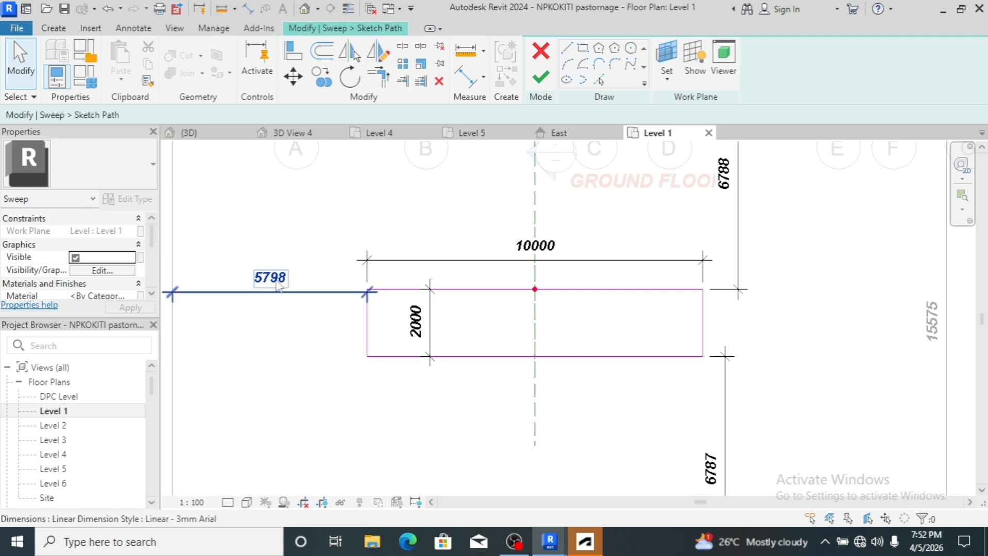
click(366, 335)
click(269, 281)
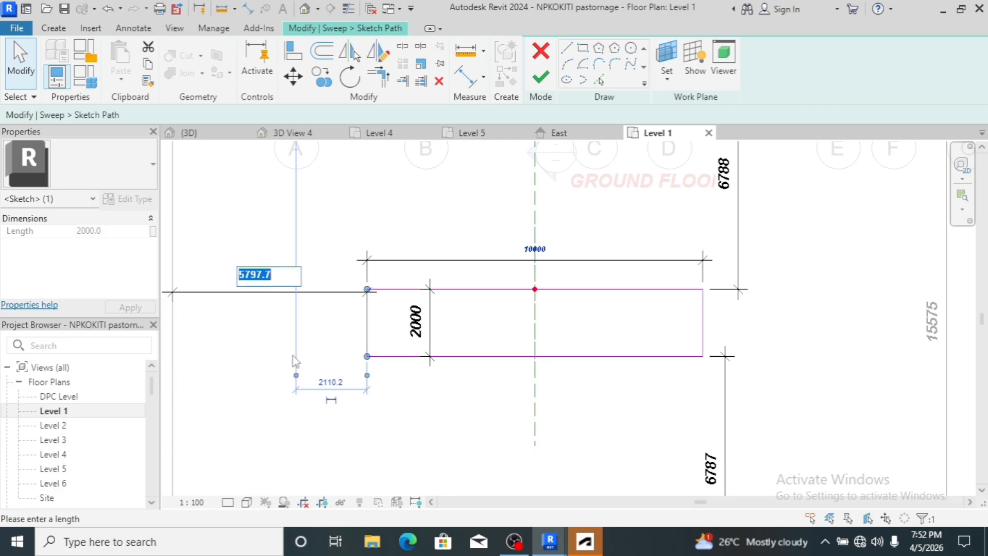
text(55000)
key(Return)
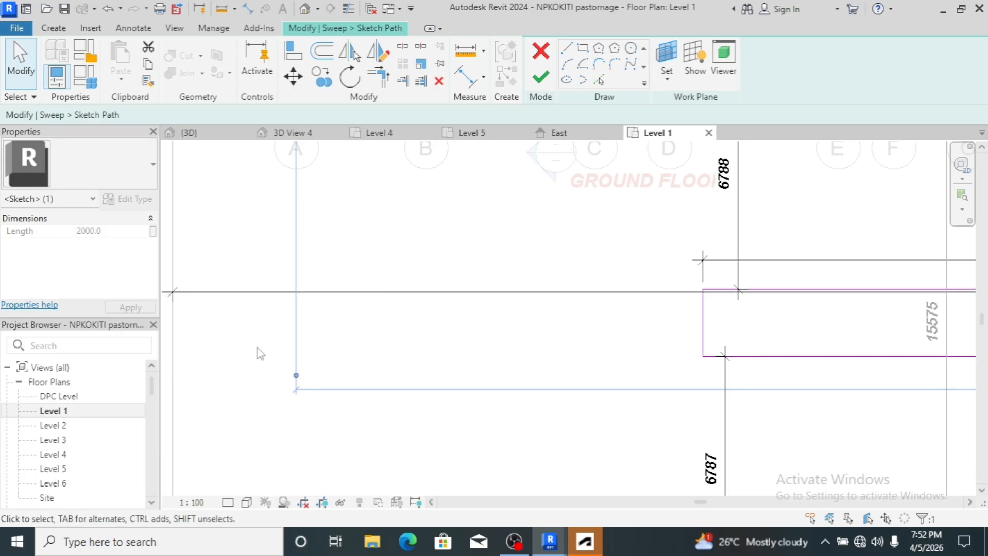
click(258, 348)
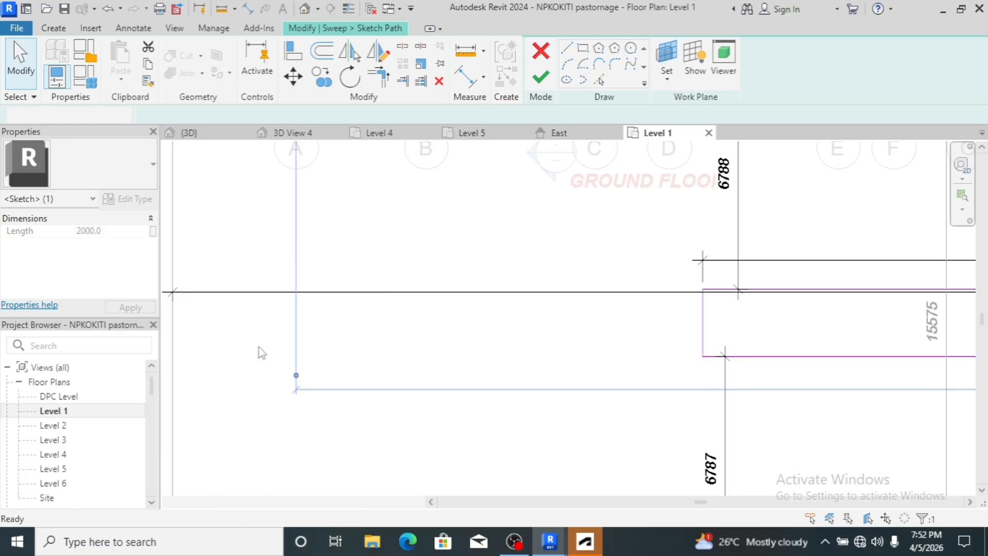
key(ctrl+z)
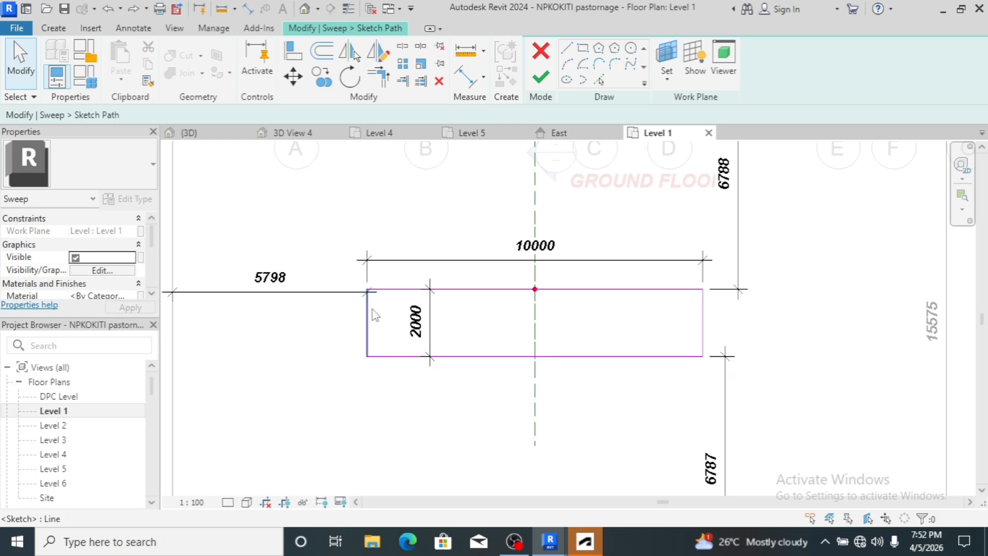
- Set the distance from the slab's side edge beyond grid A to the sweep path's nearest short edge to 5500 mm
click(369, 317)
click(271, 281)
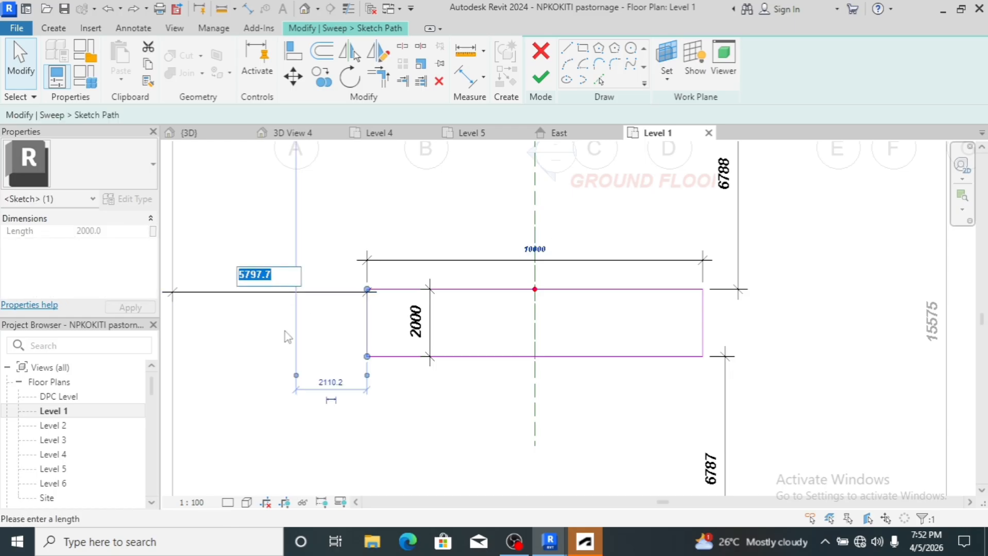
text(5500)
key(Return)
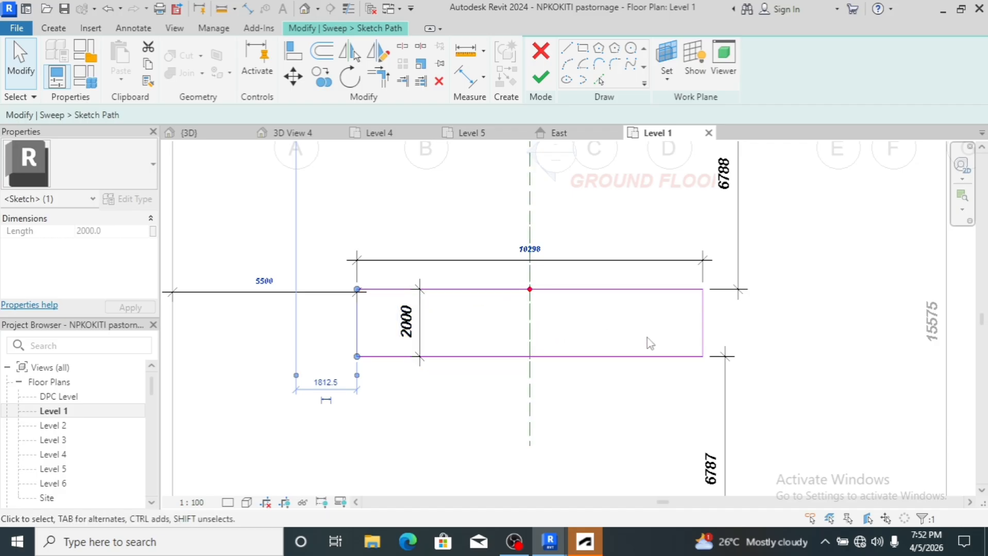
- Set the length of the rectangular sweep path to 10000 mm by moving its short edge on the grid E side
click(702, 342)
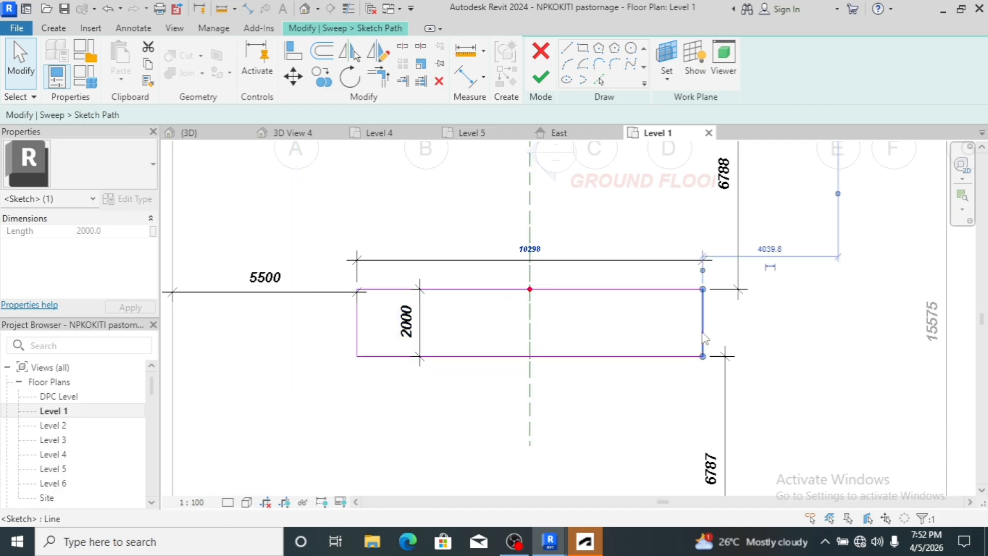
click(520, 250)
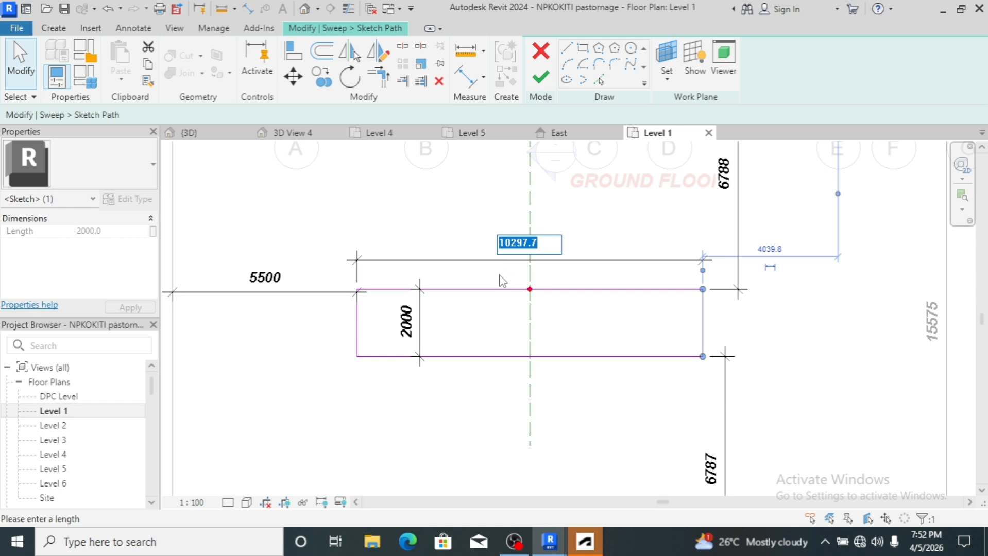
text(10000)
key(Return)
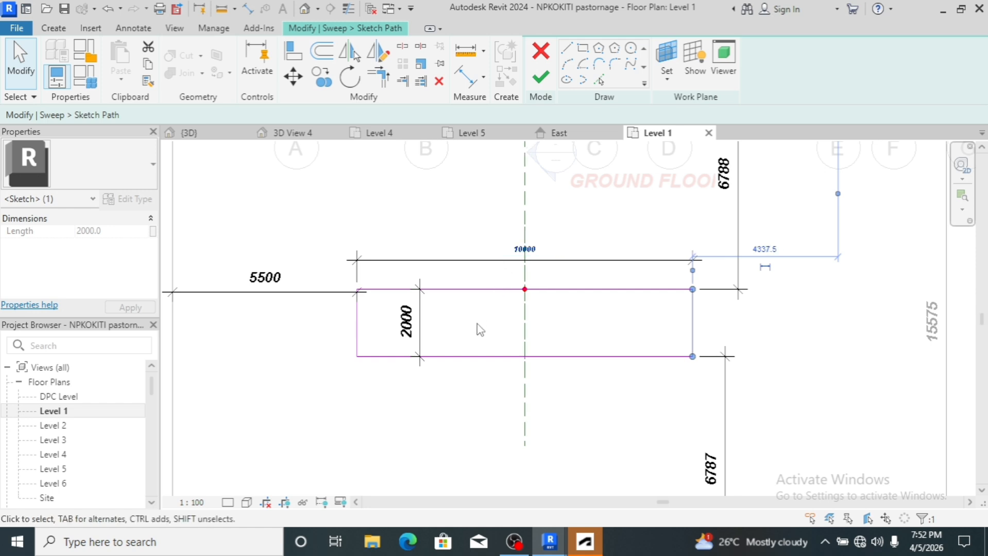
click(478, 441)
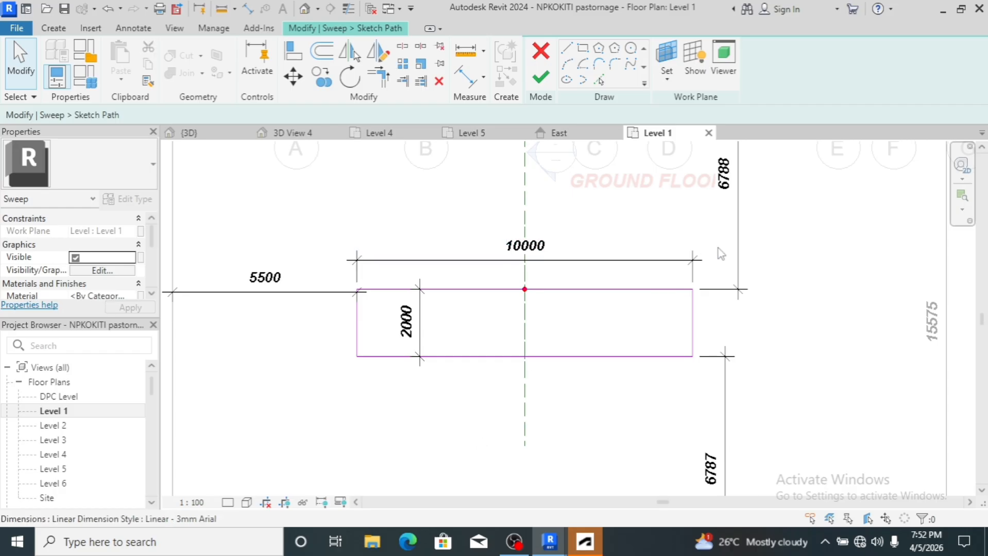
- Delete the path's 10000 mm length dimension and the three dimensions locating it from the building and the slab edges
click(737, 240)
key(Delete)
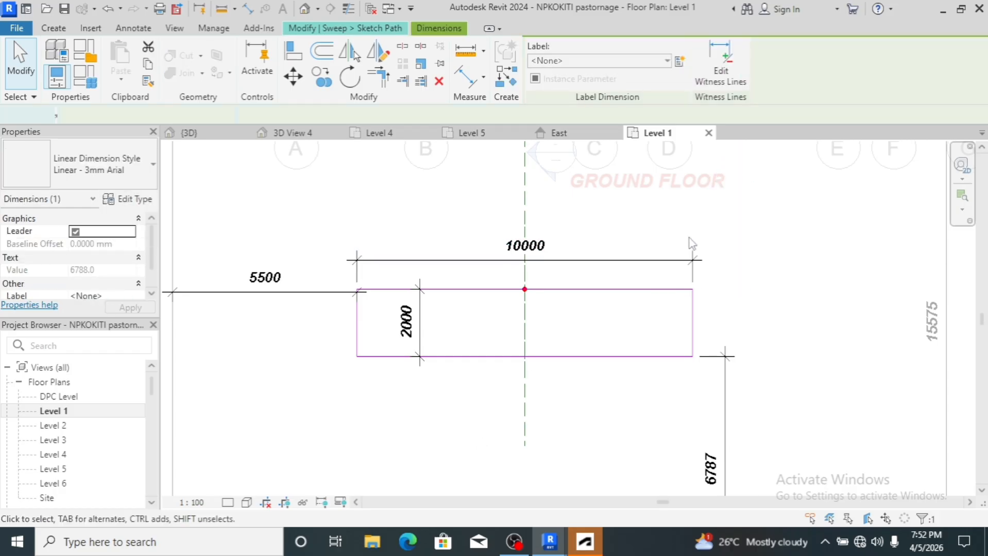
click(542, 261)
key(Delete)
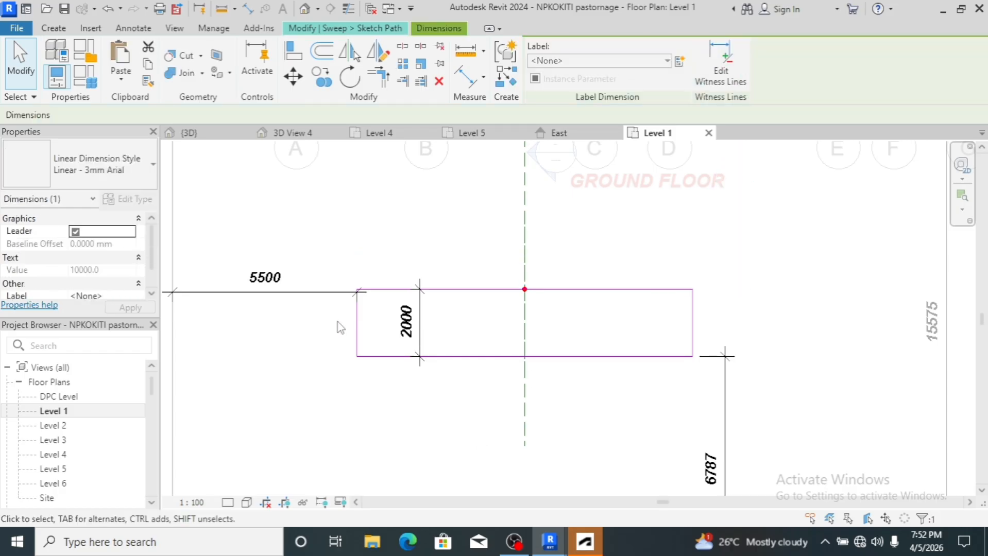
click(313, 303)
key(Delete)
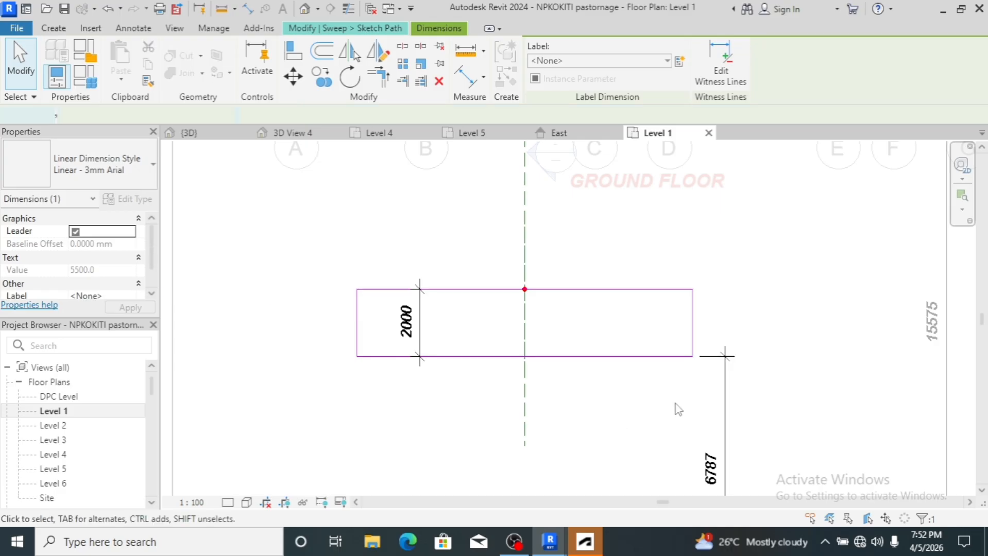
click(722, 405)
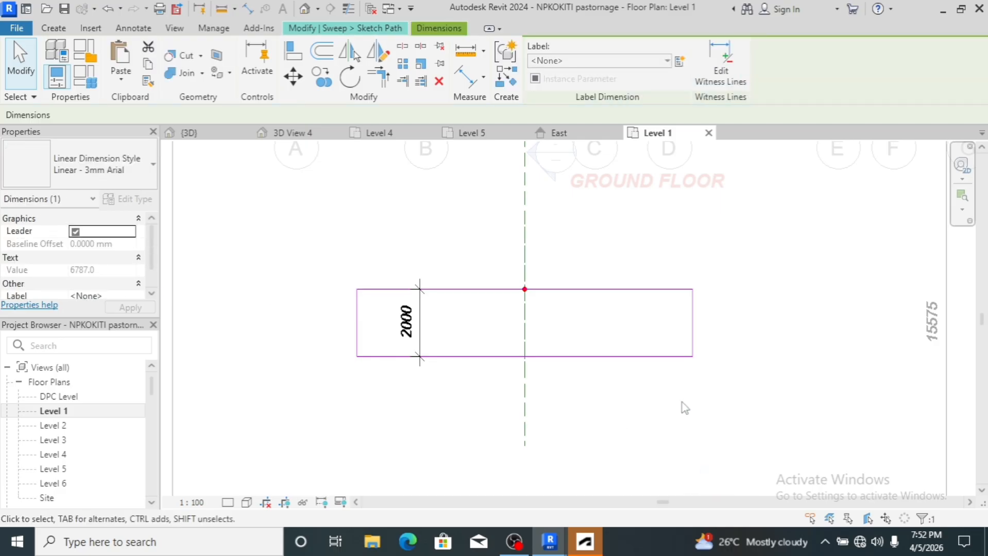
key(Delete)
- Delete both short edges of the rectangular sweep path, keeping the two long parallel lines
click(695, 322)
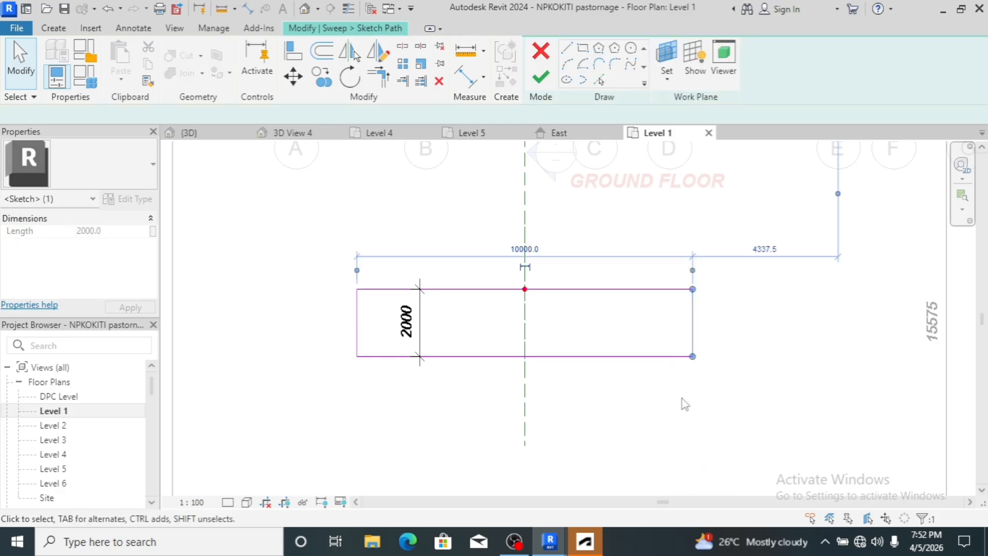
key(Delete)
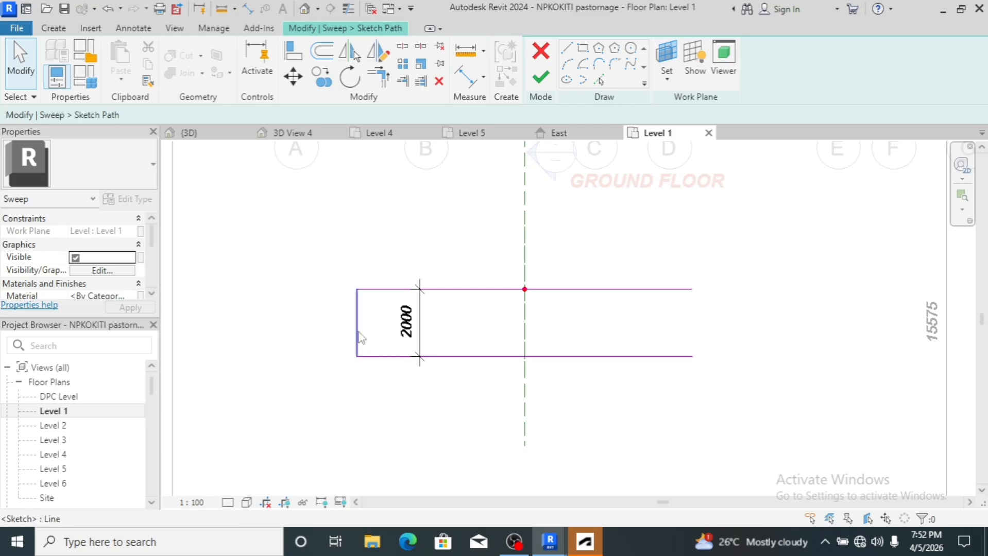
click(358, 337)
key(Delete)
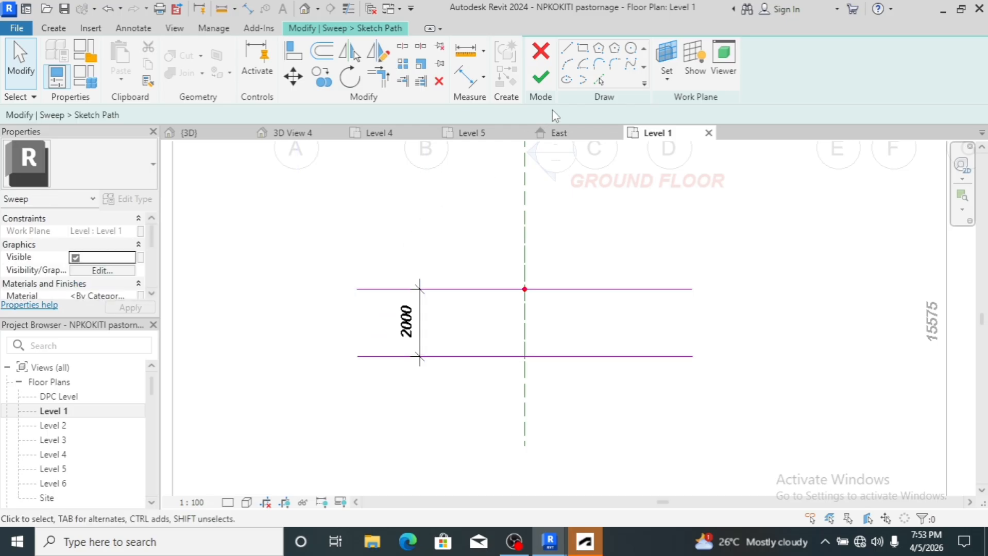
- Close both ends of the sweep path with outward semicircular arcs of 1000 mm radius joining the two long lines
click(567, 64)
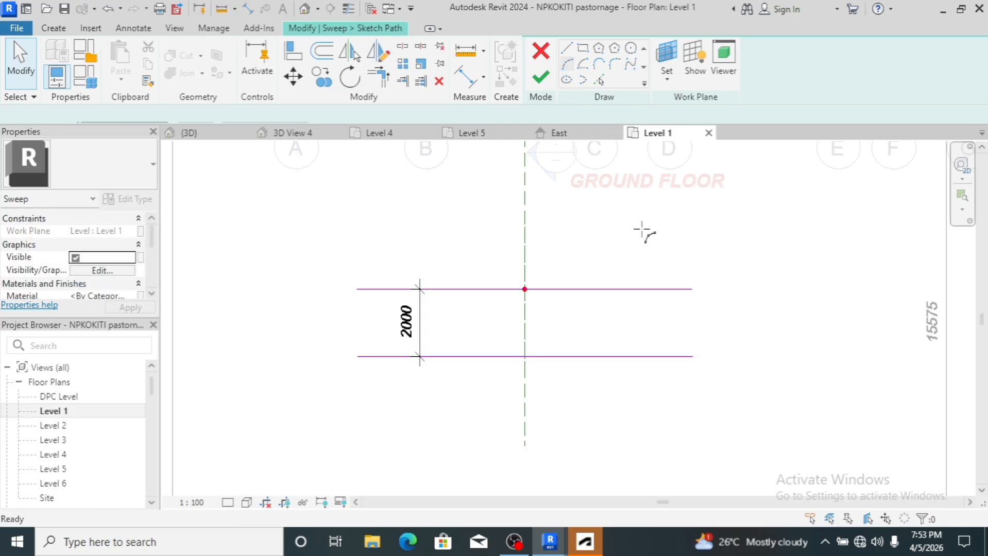
click(691, 289)
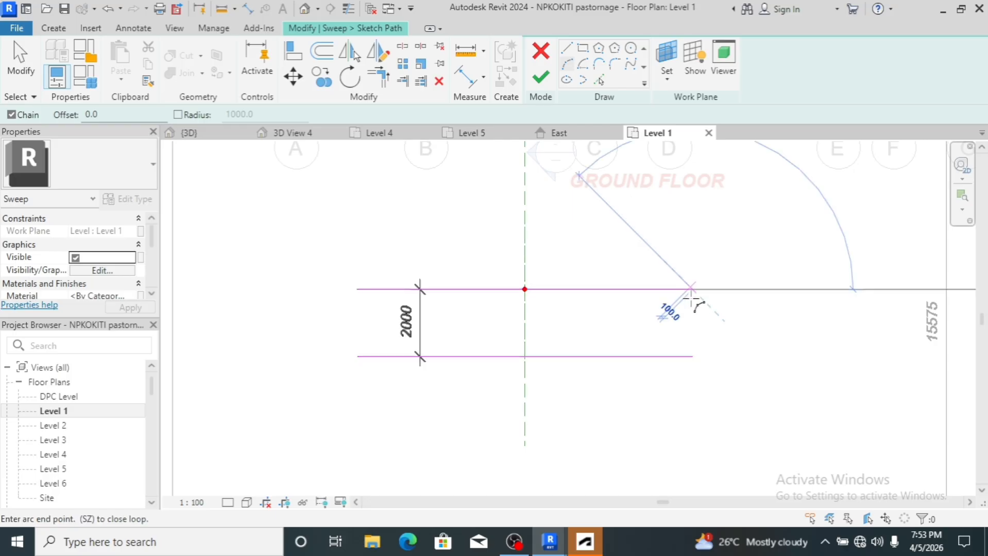
click(692, 356)
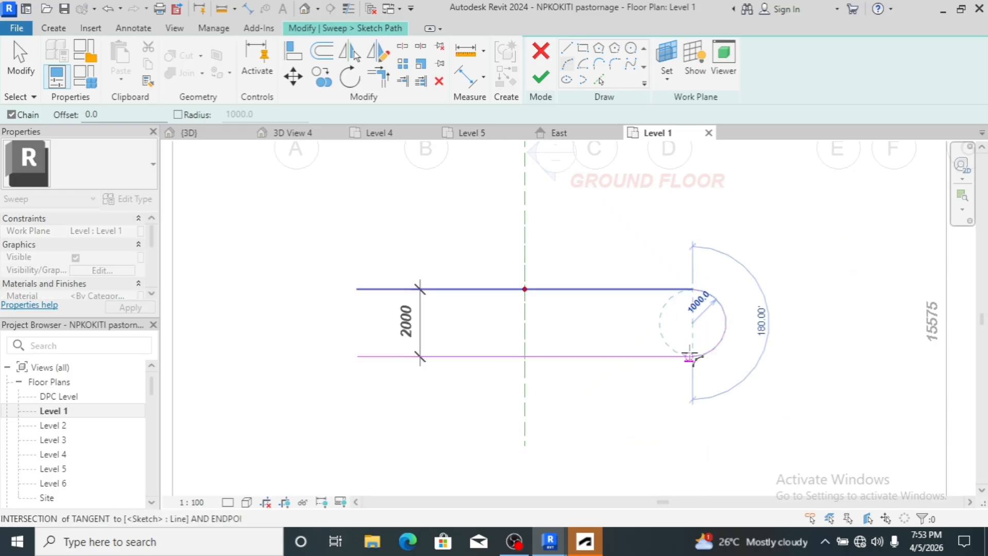
click(720, 339)
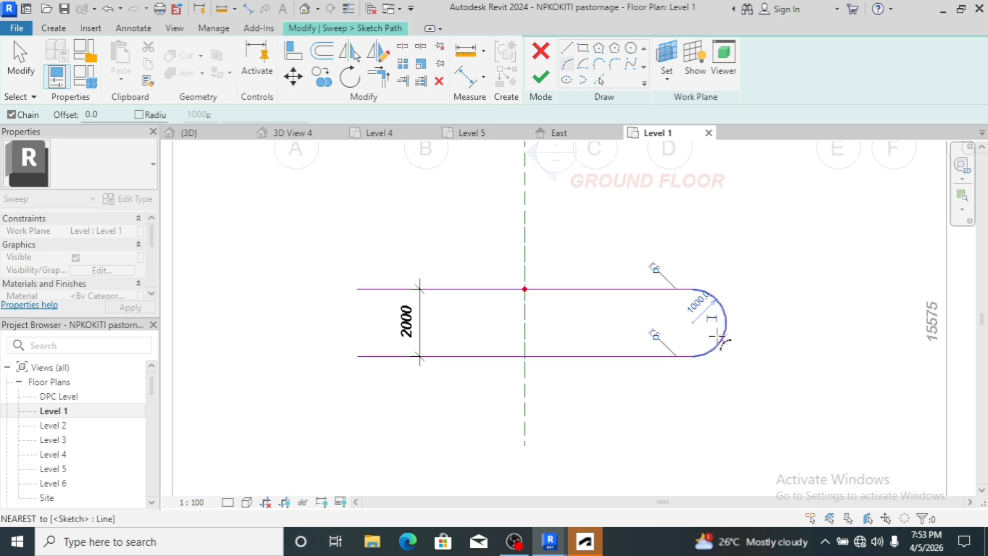
click(357, 289)
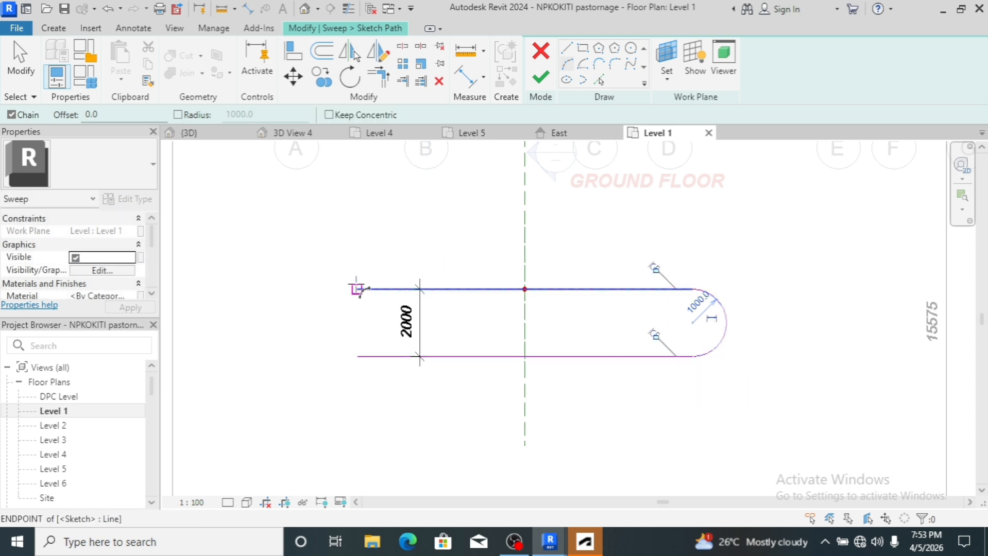
click(357, 356)
click(327, 332)
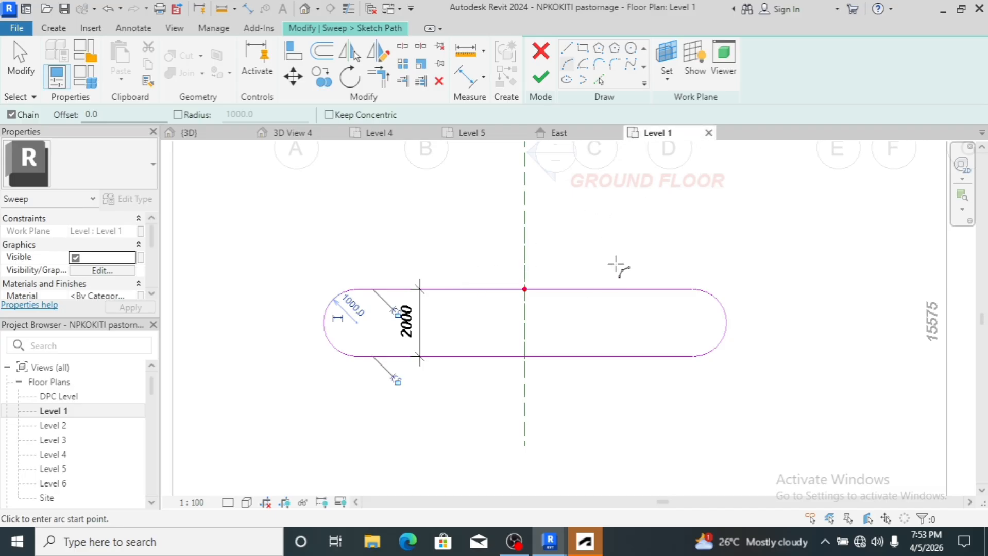
- Finish the sweep path sketch and open the profile for editing in the Elevation: East view
click(541, 80)
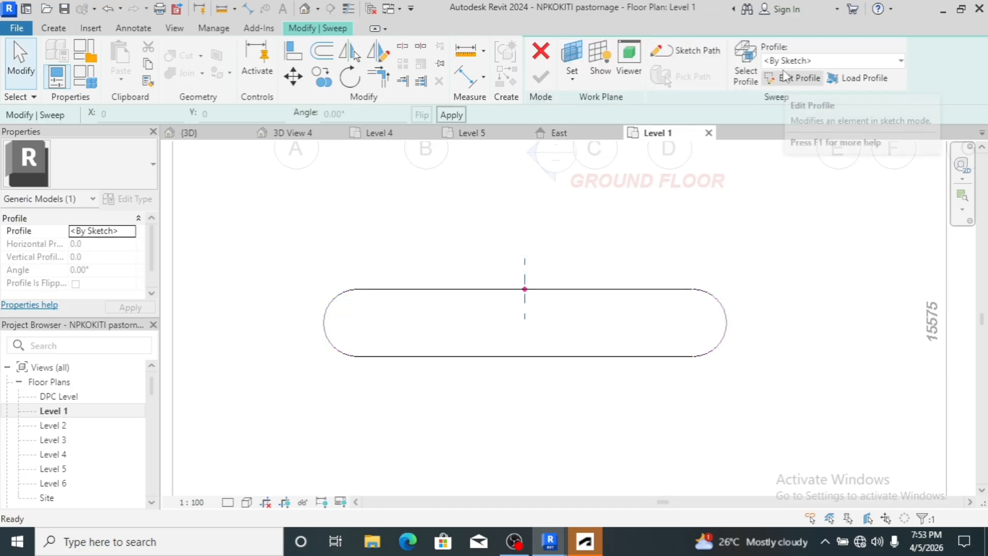
click(789, 80)
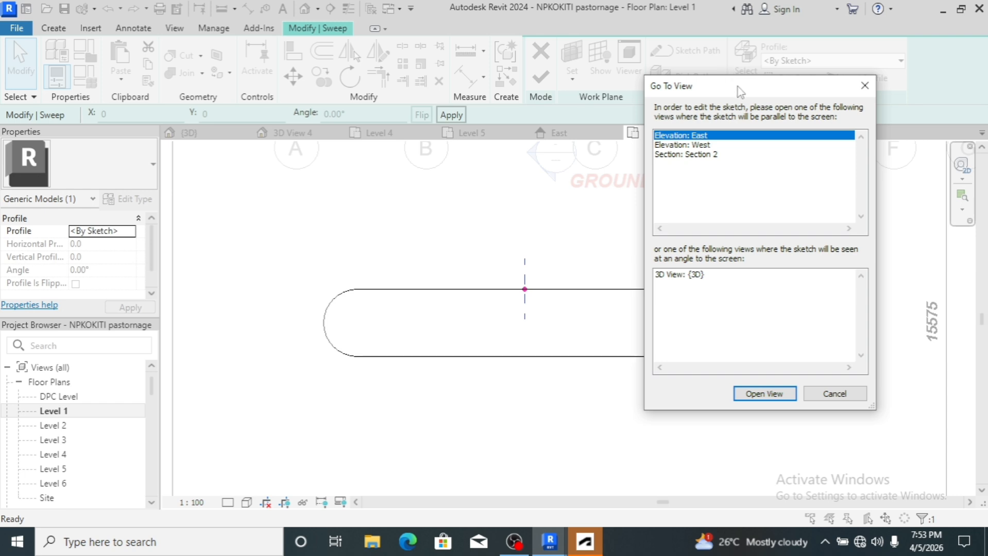
drag(741, 90, 848, 99)
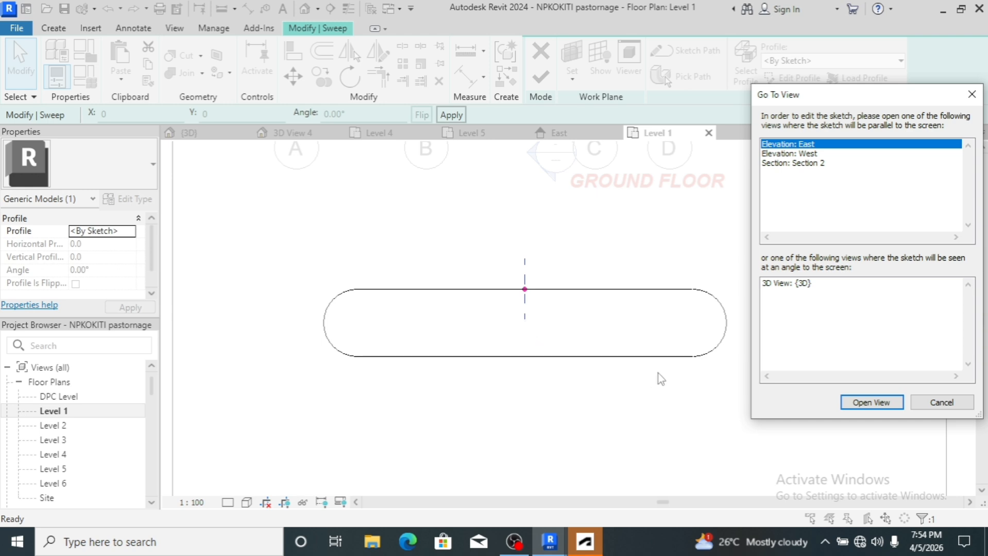
click(856, 404)
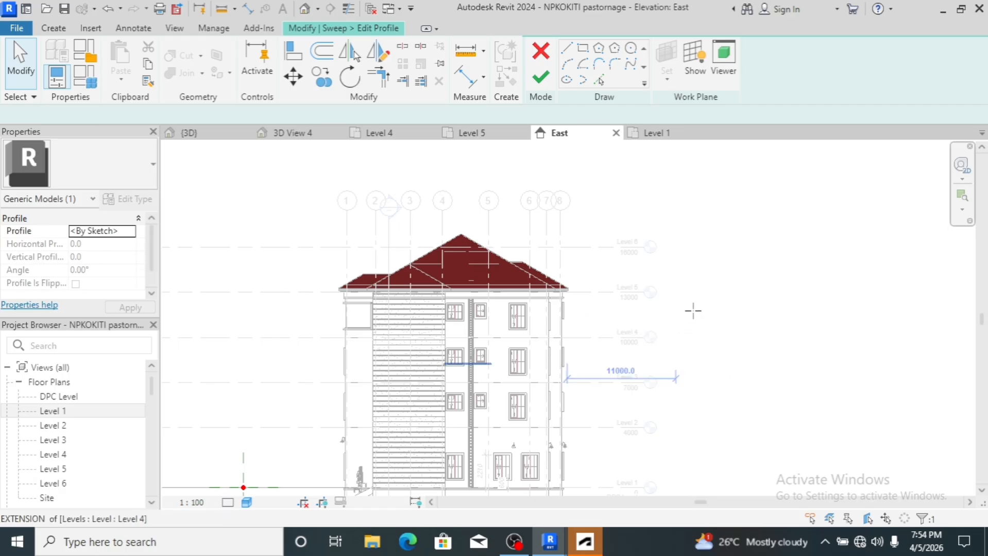
scroll(709, 357, down, 5)
click(710, 357)
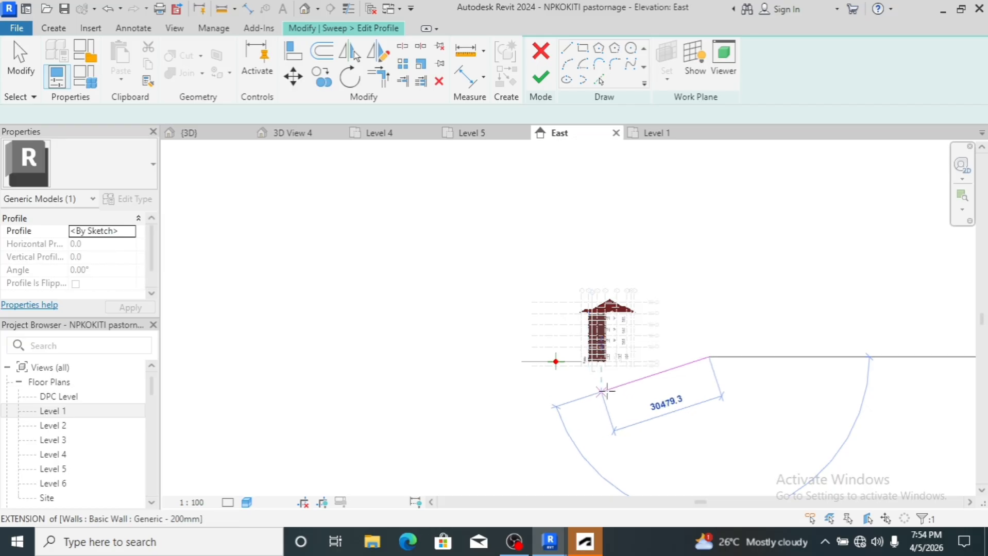
key(Escape)
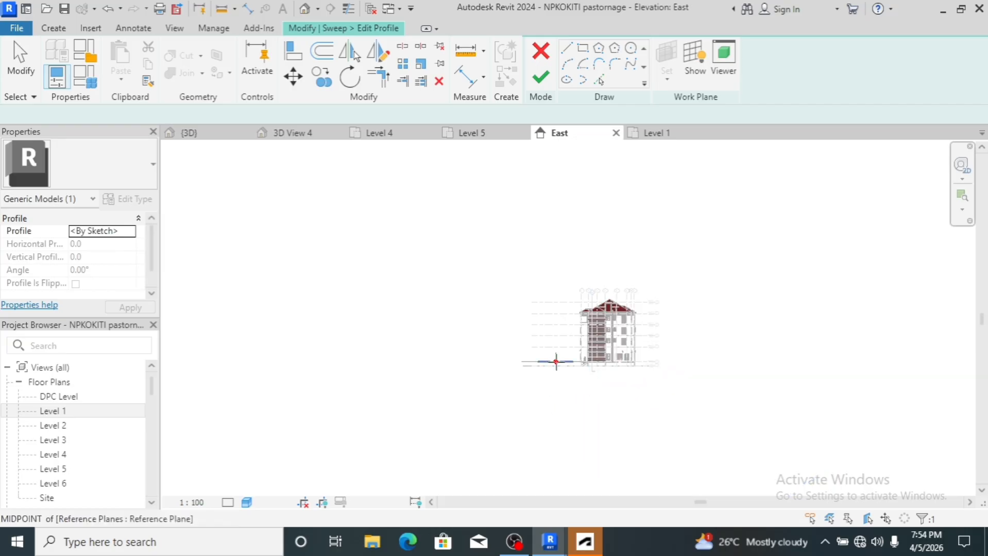
- Sketch a closed rectangular profile 100 mm wide and 400 mm high with lines, rising from the path's reference point toward the building
scroll(555, 362, up, 4)
scroll(556, 362, up, 3)
key(l)
key(i)
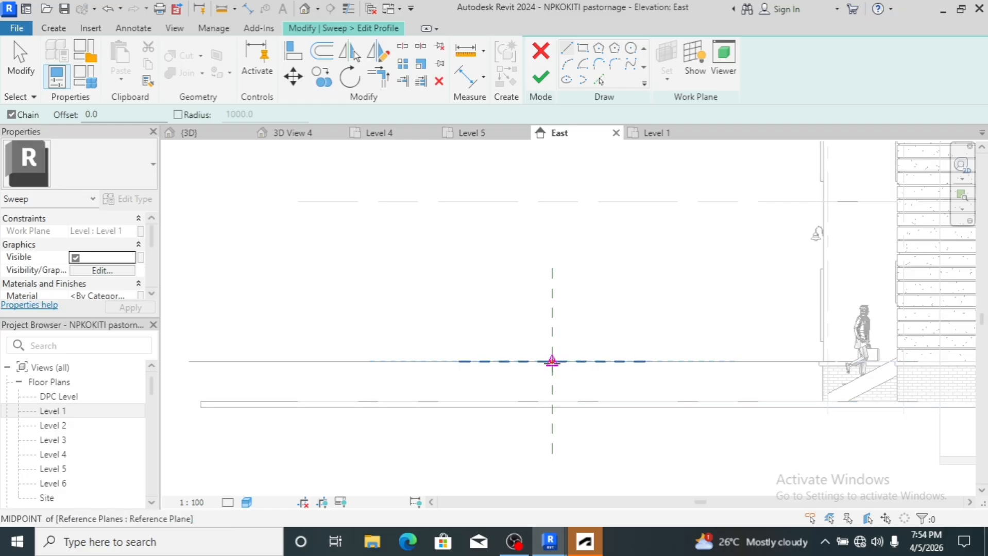
scroll(552, 361, up, 2)
scroll(552, 361, down, 1)
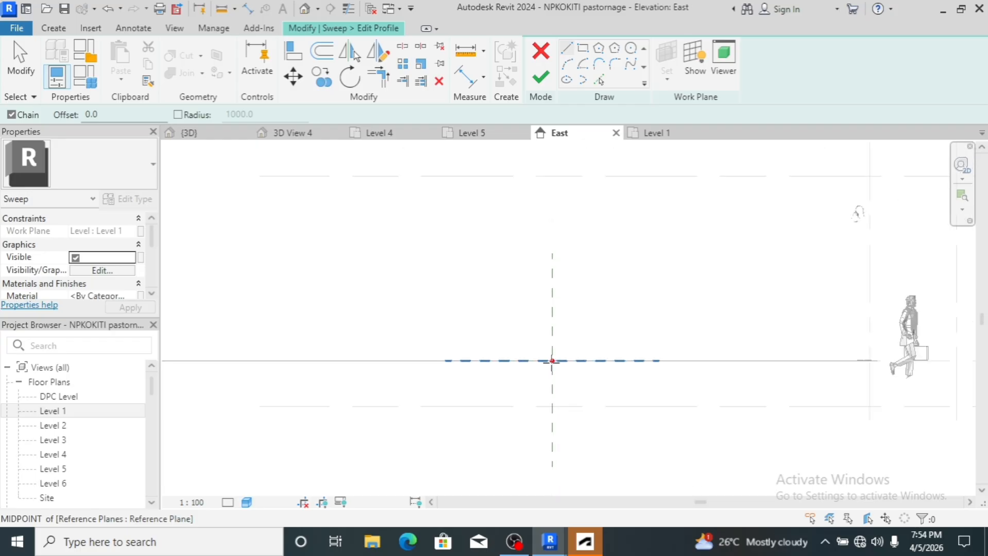
click(553, 361)
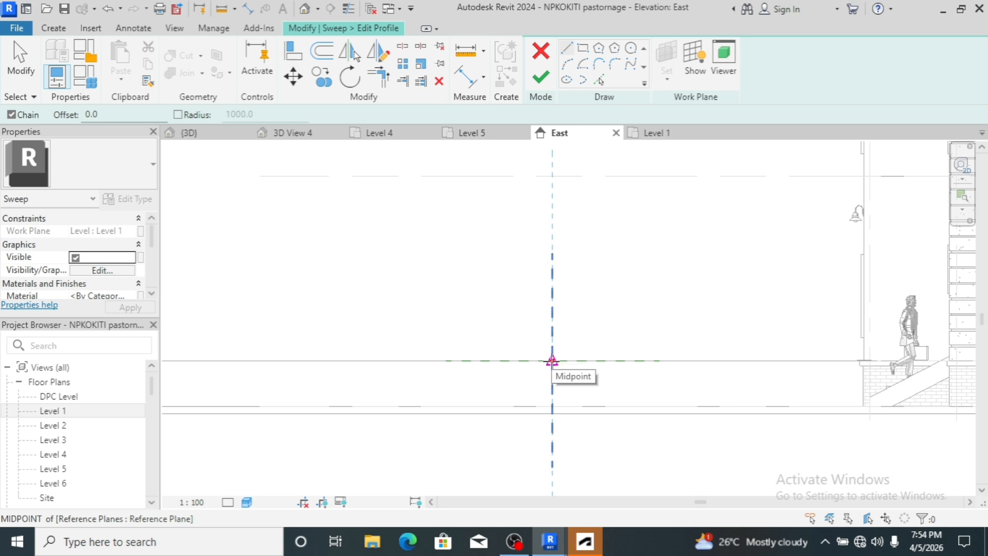
click(552, 360)
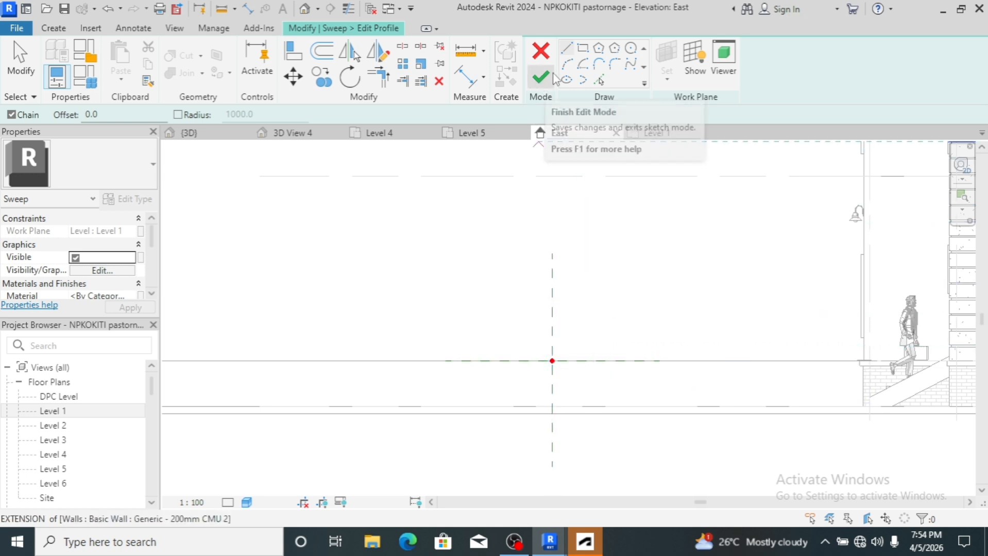
click(572, 42)
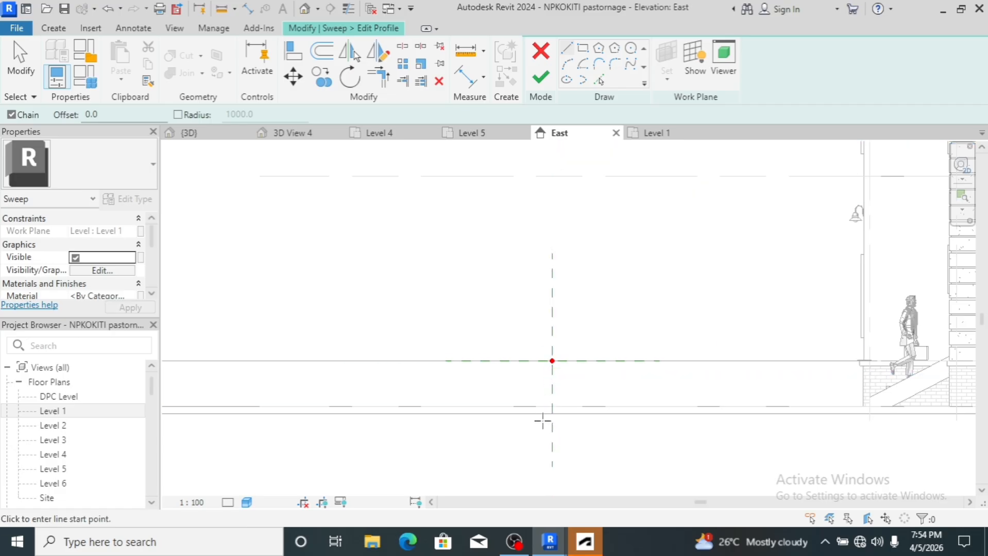
scroll(551, 358, up, 3)
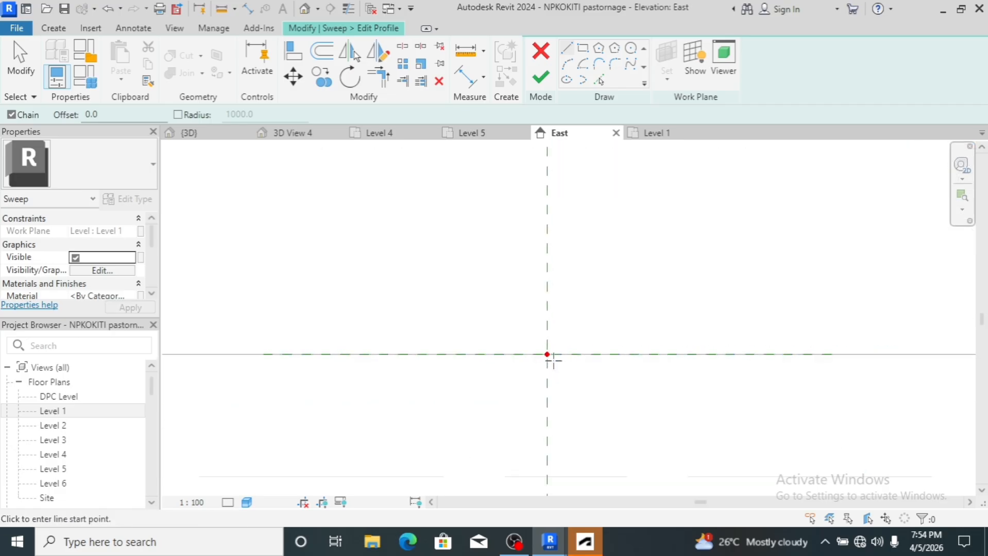
scroll(547, 354, down, 1)
click(547, 354)
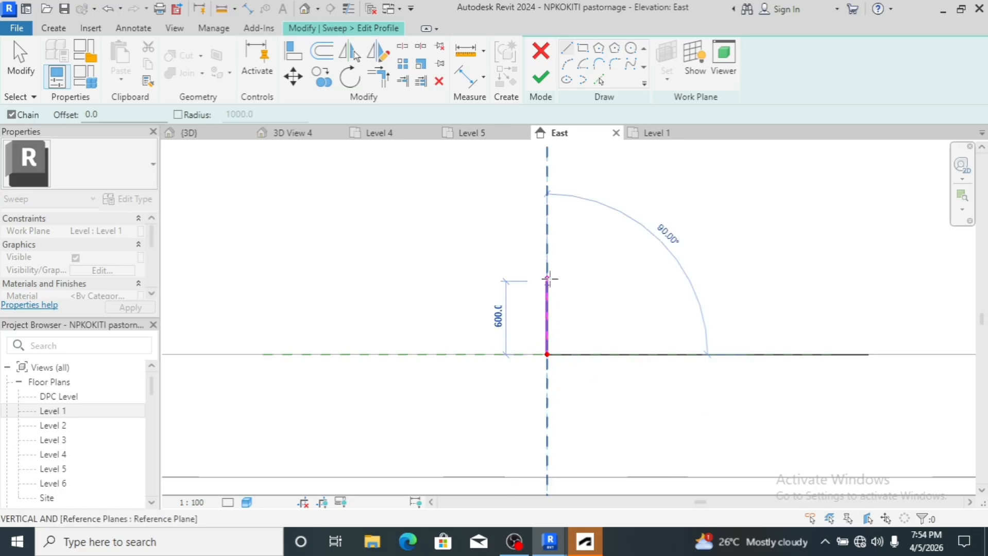
click(548, 305)
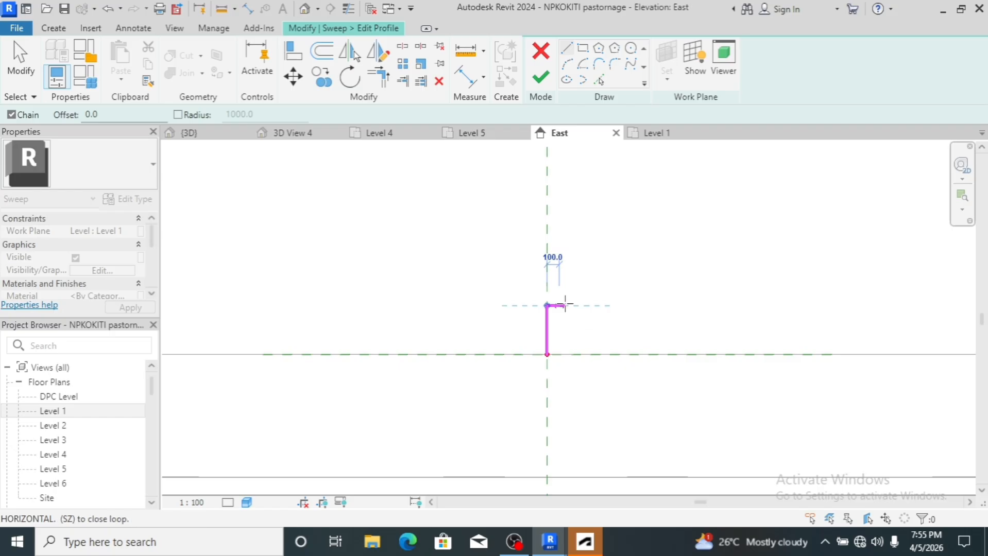
click(559, 306)
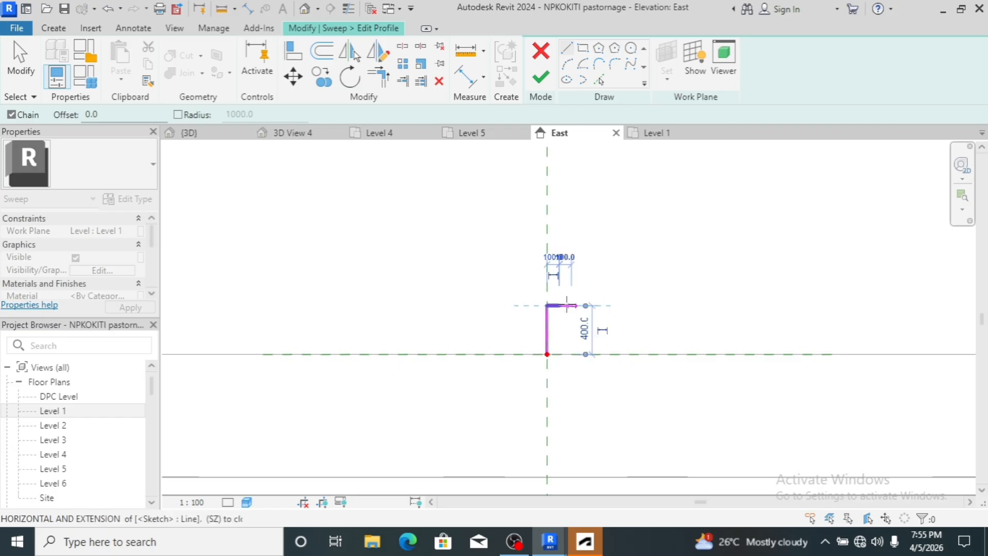
click(559, 355)
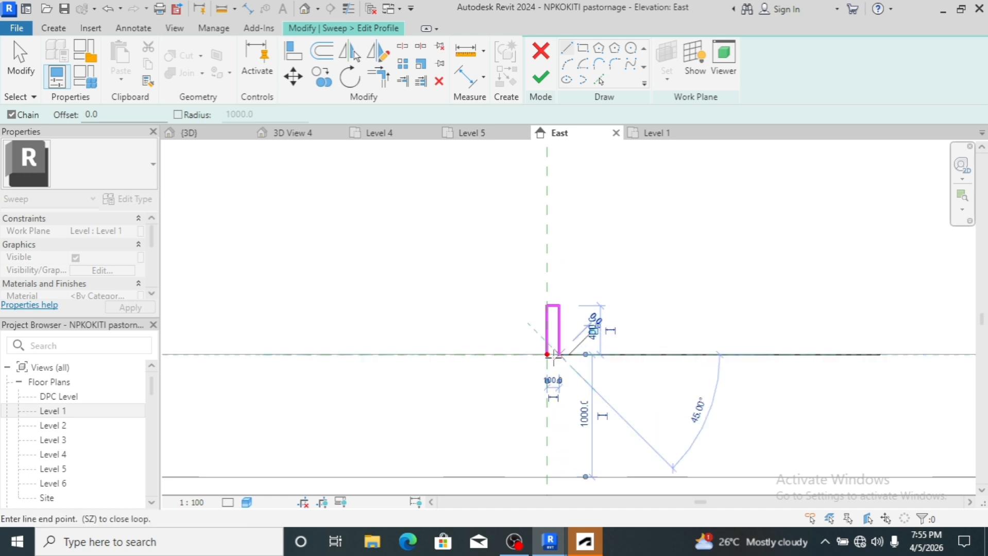
click(547, 354)
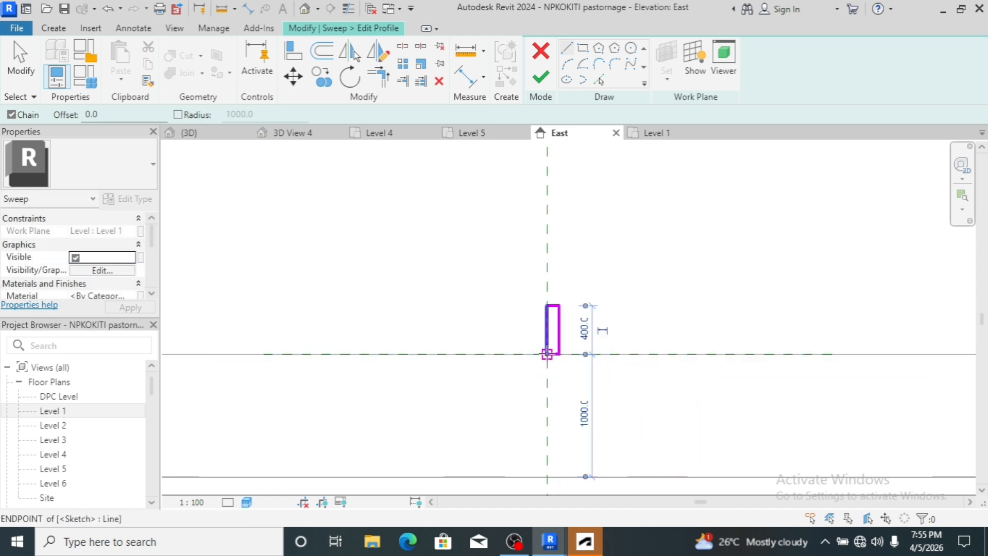
scroll(559, 328, up, 5)
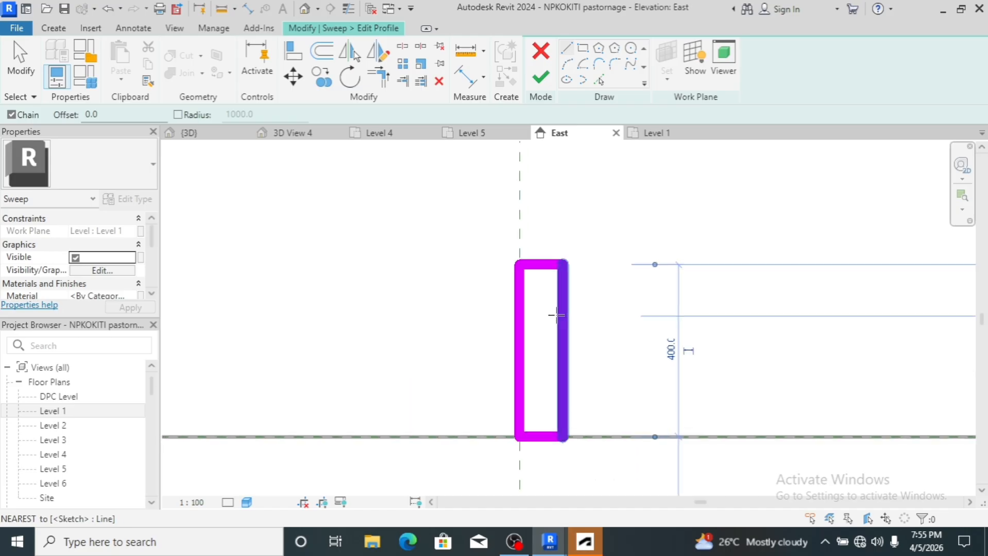
- Sketch a sloped line about 193 mm long from the midpoint of the profile's top edge down to the vertical edge away from the reference plane
click(568, 49)
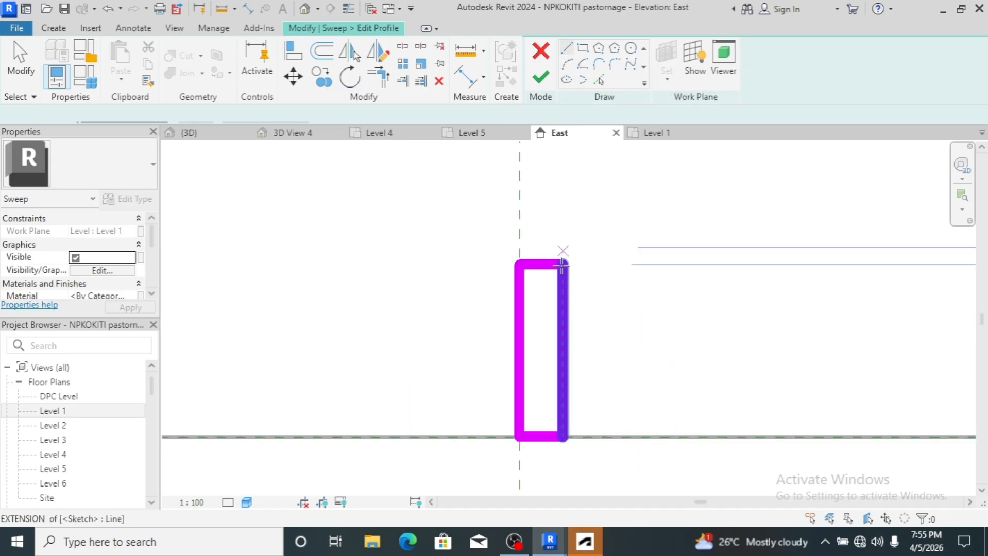
click(537, 265)
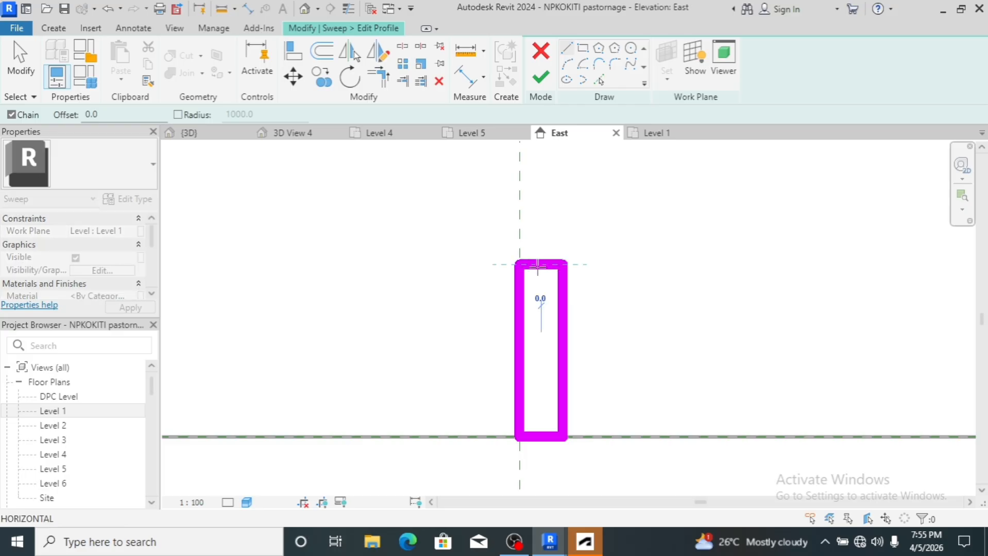
click(564, 340)
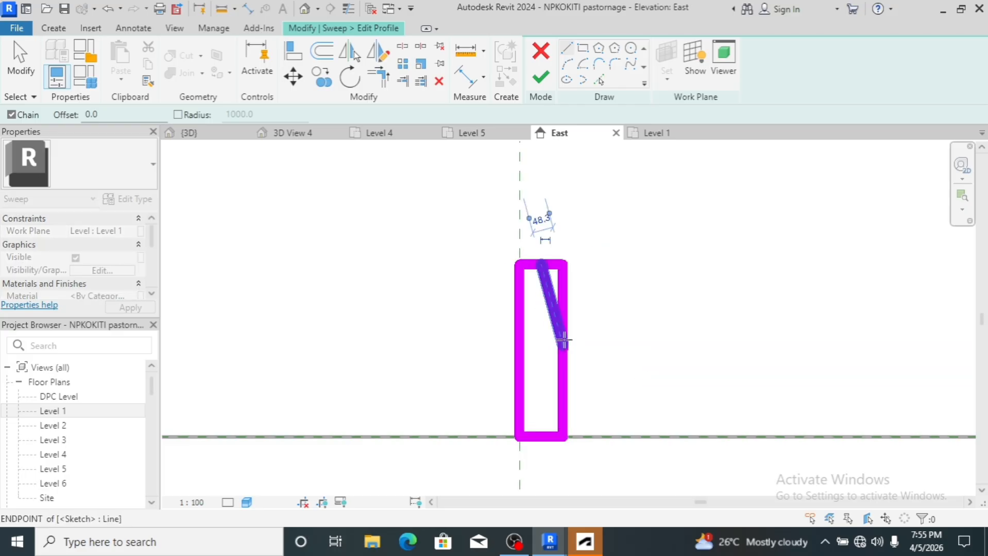
key(Escape)
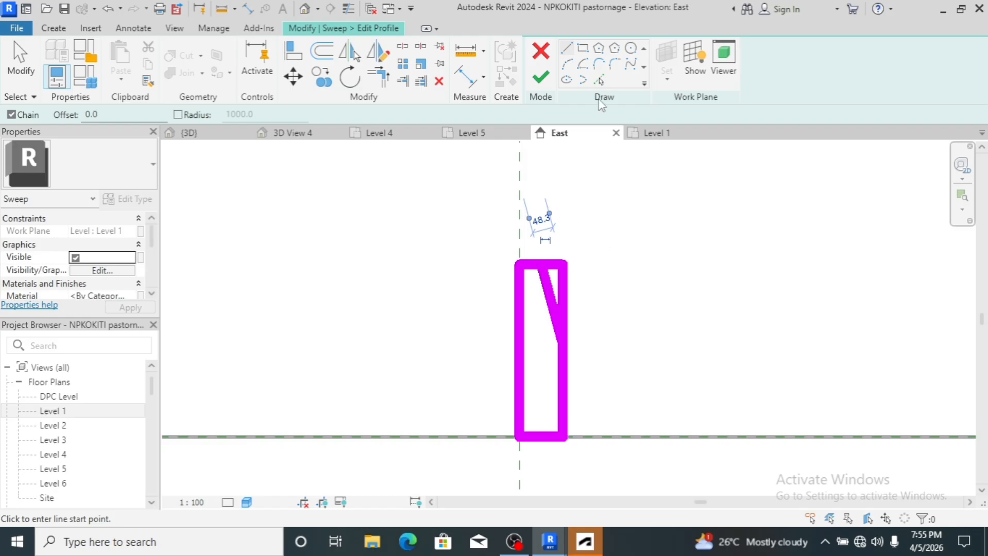
- Trim the top edge and the outer vertical edge to the sloped line so the profile has a closed chamfered corner
click(378, 78)
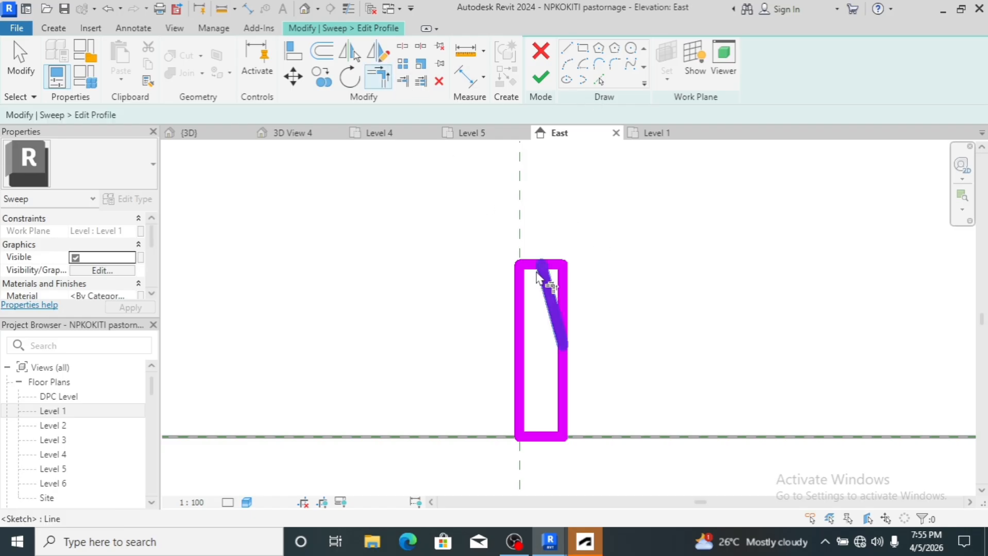
click(539, 277)
click(546, 282)
click(545, 287)
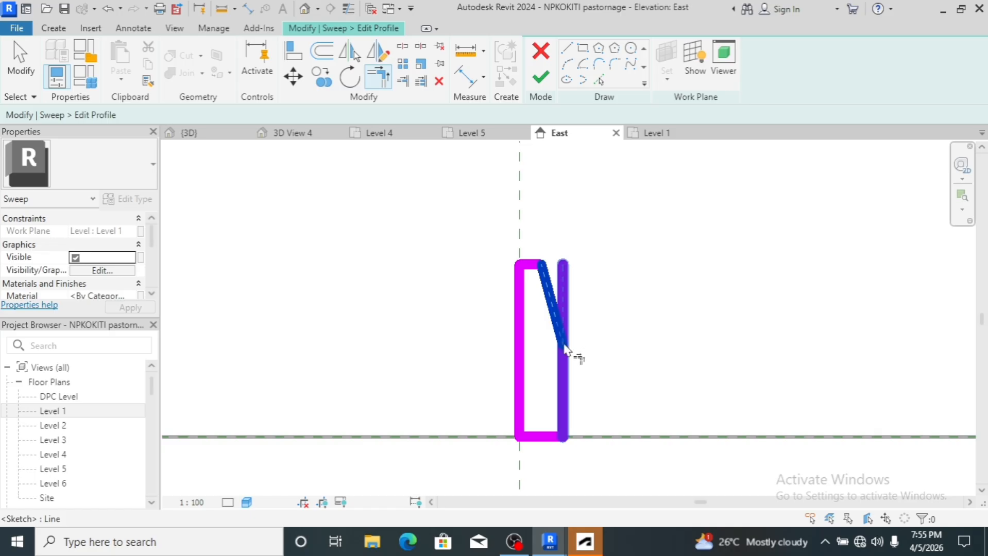
click(569, 390)
right_click(657, 300)
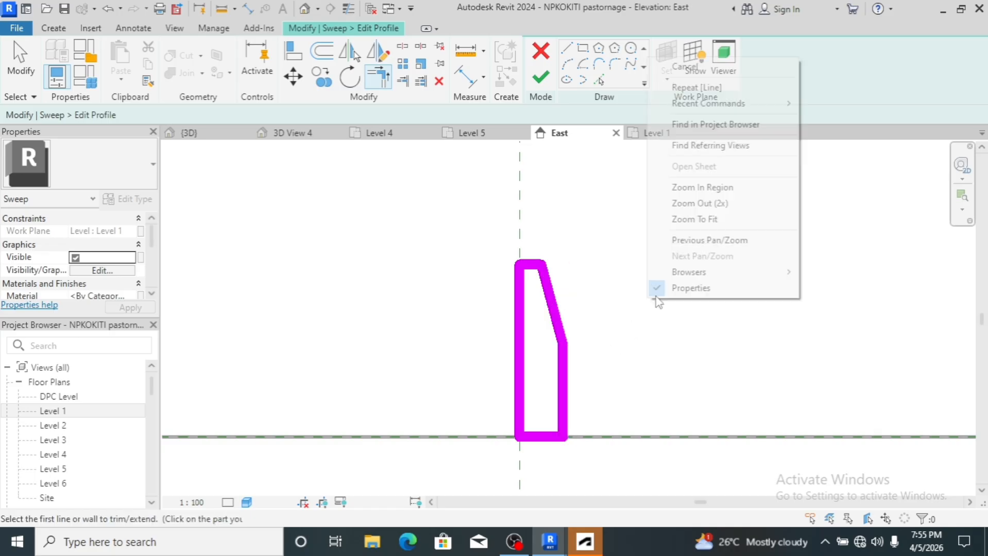
click(681, 67)
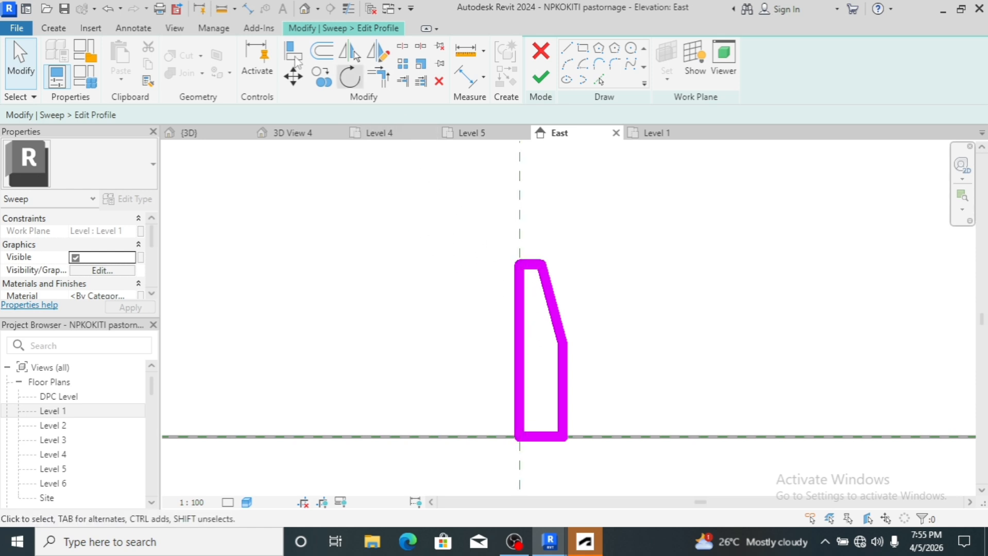
- Measure the width of the profile's shortened top edge with an aligned dimension, without placing it
key(d)
key(i)
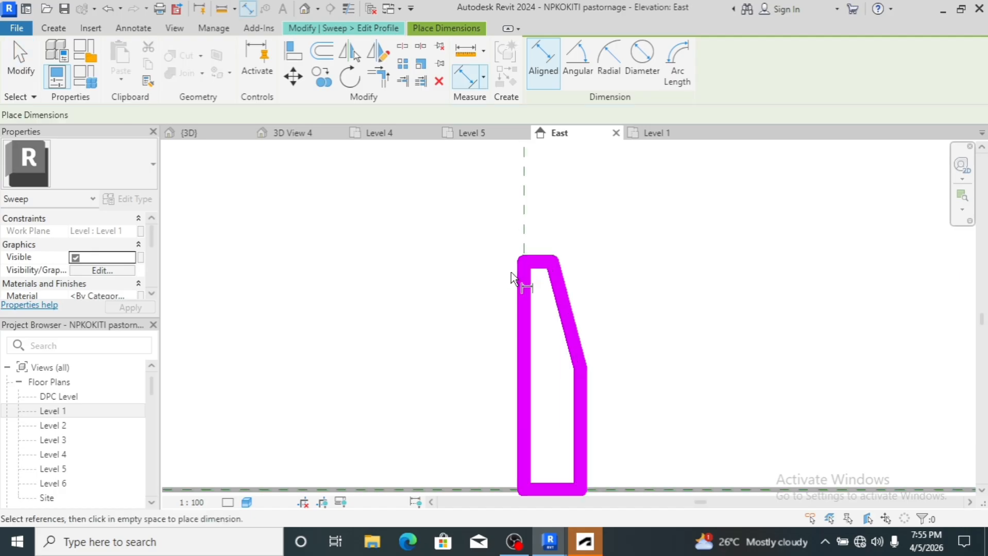
scroll(511, 272, up, 2)
click(522, 283)
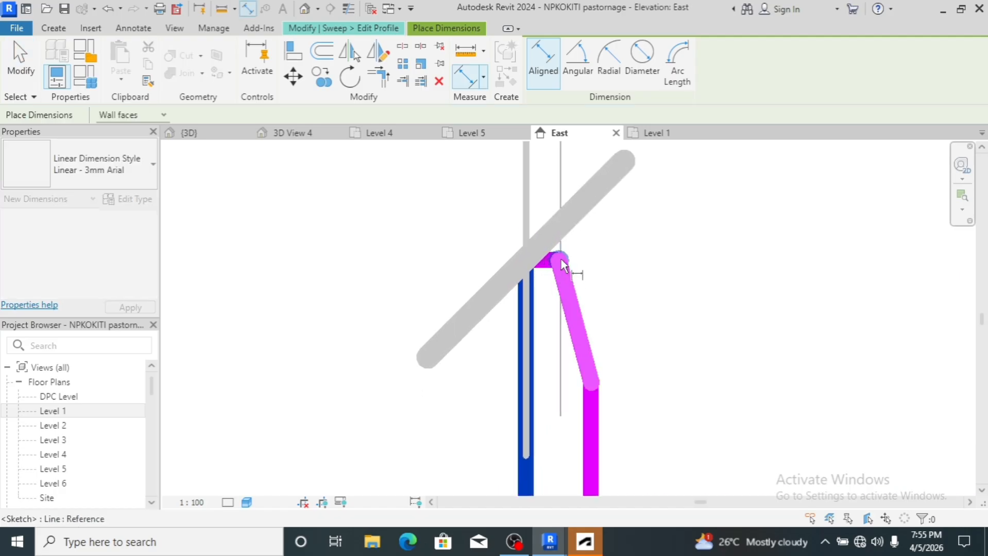
key(Escape)
key(Escape)
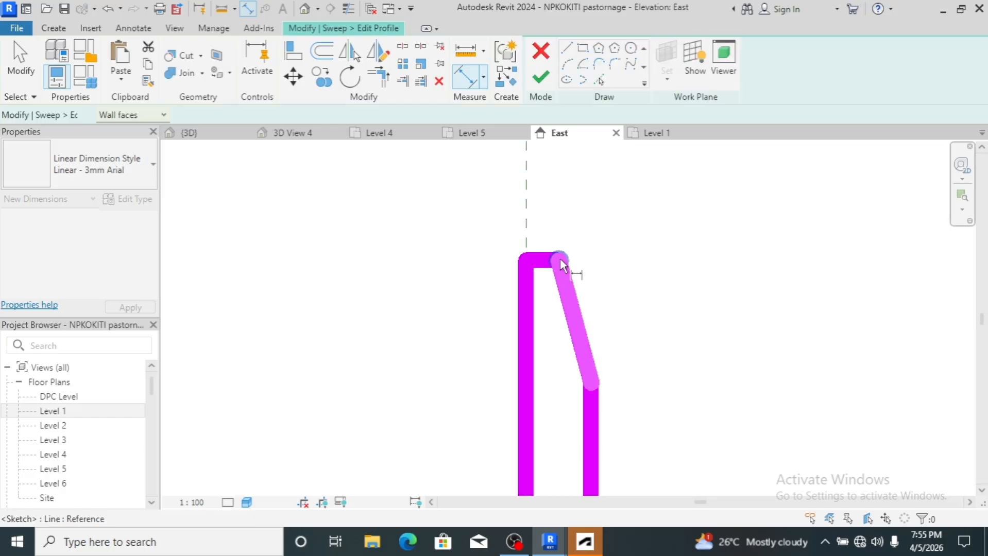
click(559, 257)
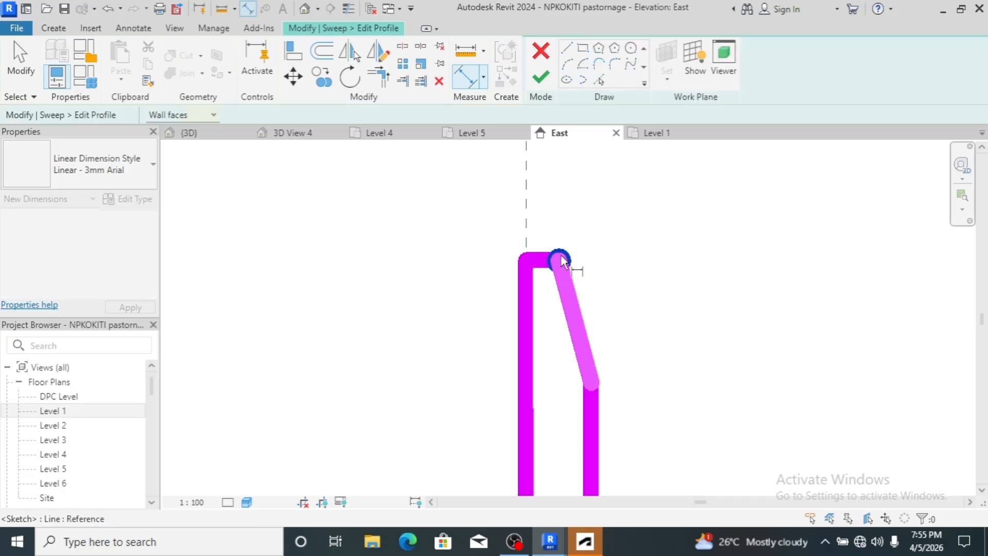
click(525, 271)
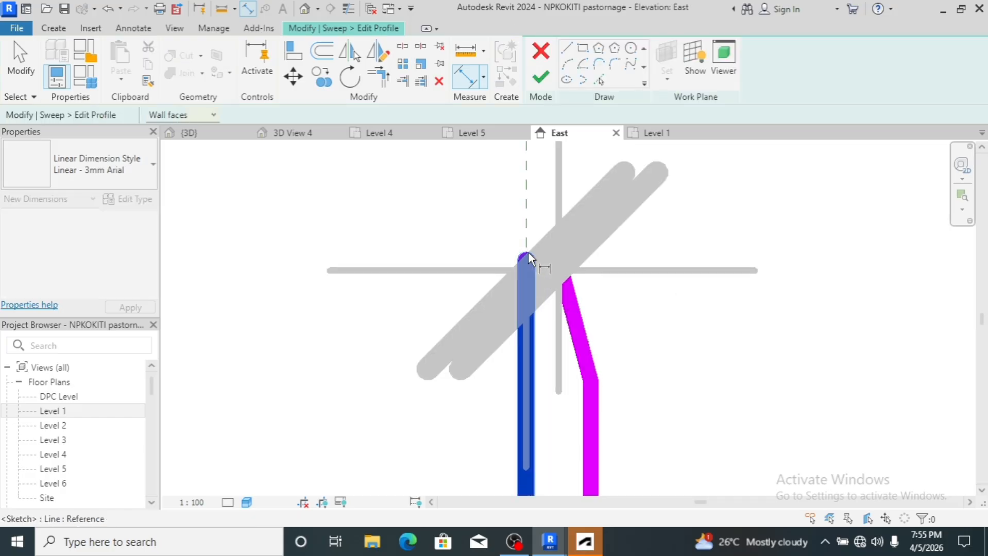
scroll(504, 355, down, 2)
scroll(504, 356, down, 2)
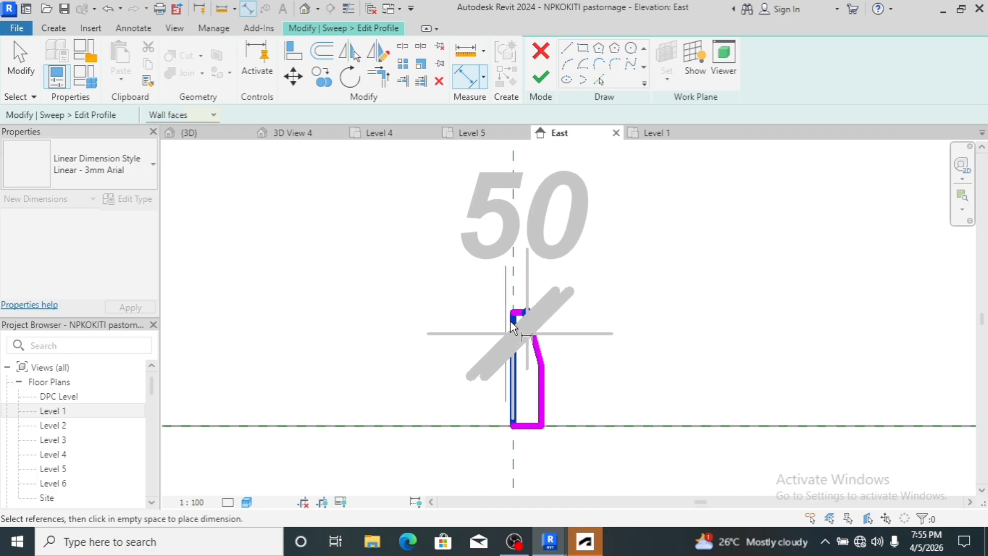
key(Escape)
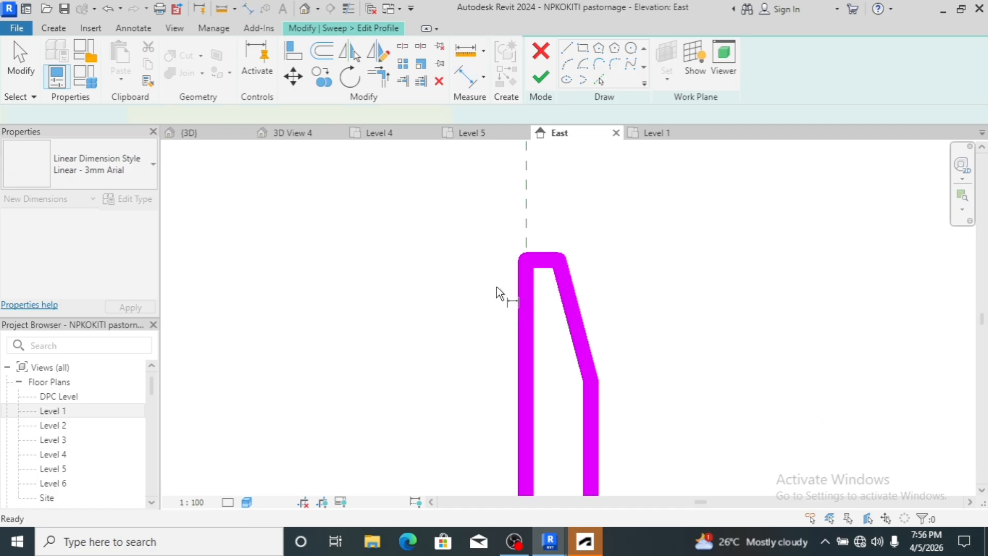
- Place an aligned vertical dimension between the sloped line's lower endpoint and the profile's top edge
scroll(501, 256, down, 2)
click(561, 316)
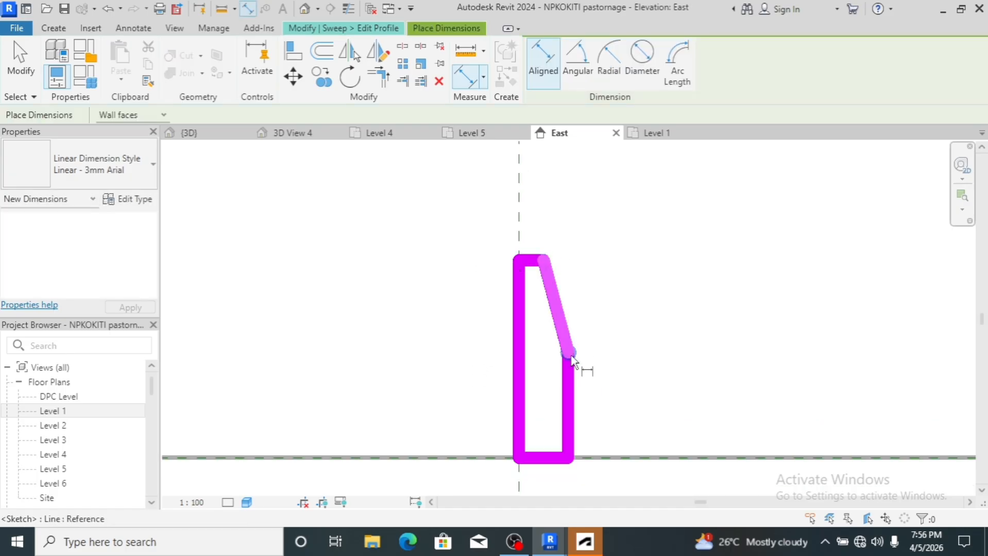
click(570, 356)
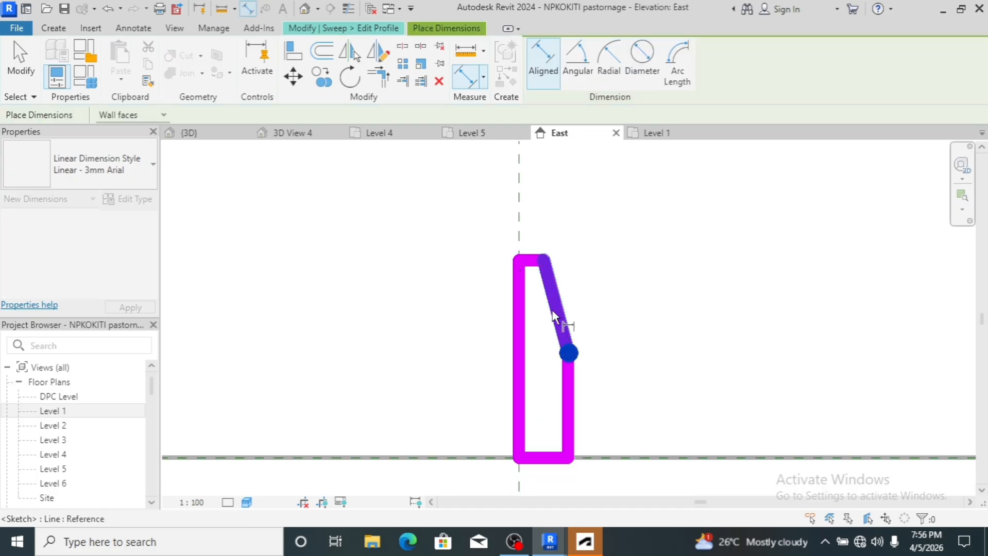
click(535, 262)
scroll(671, 291, down, 2)
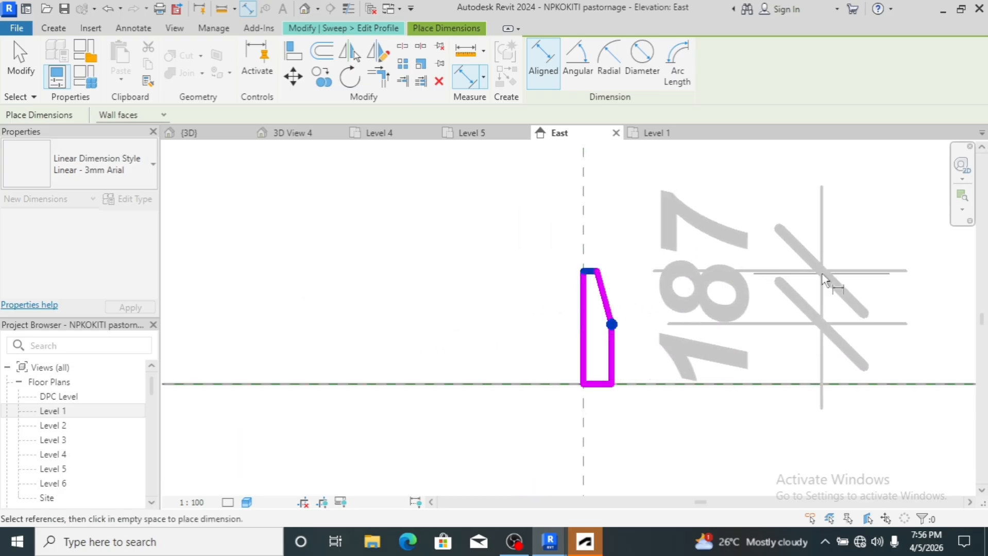
click(845, 267)
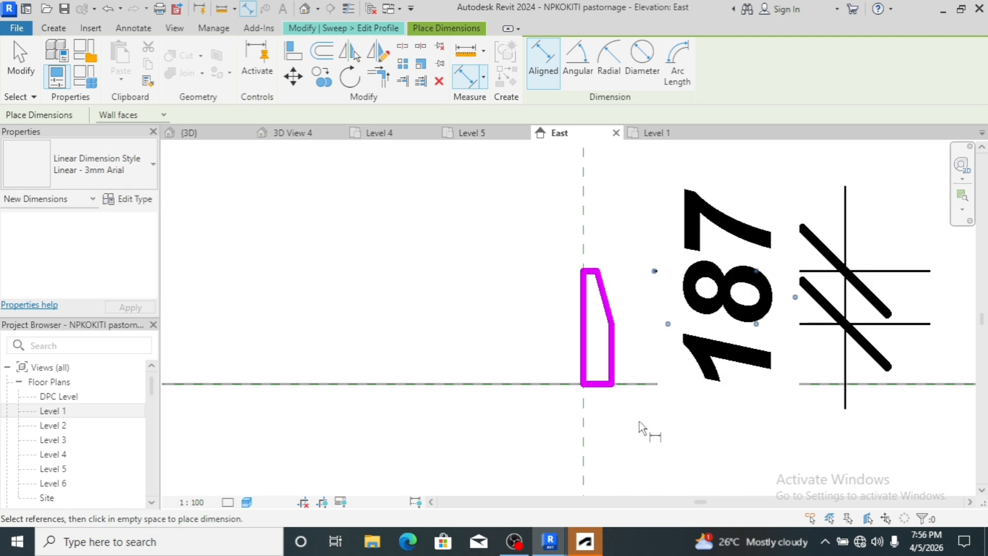
key(Escape)
key(Escape)
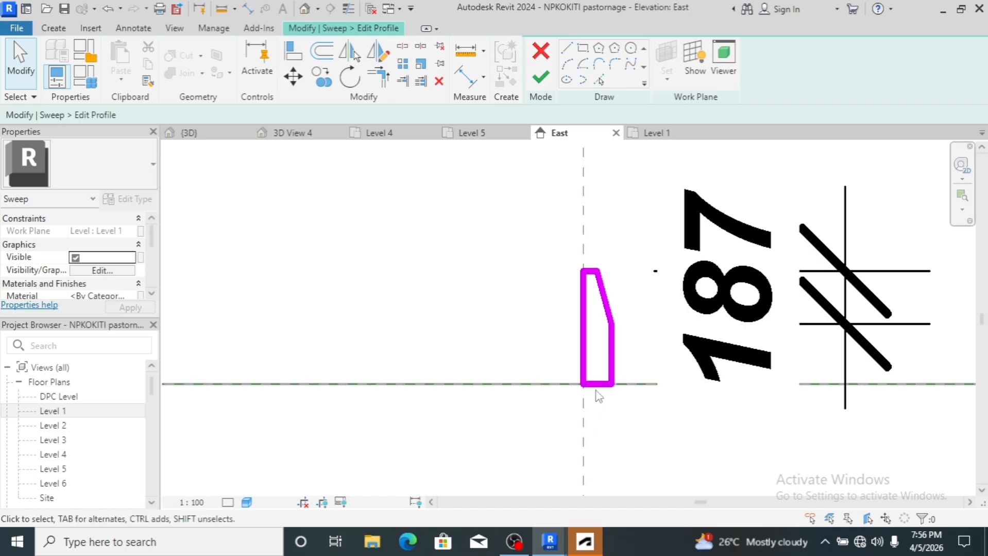
- Set the vertical height of the profile's sloped line to 180 mm through its dimension
click(613, 324)
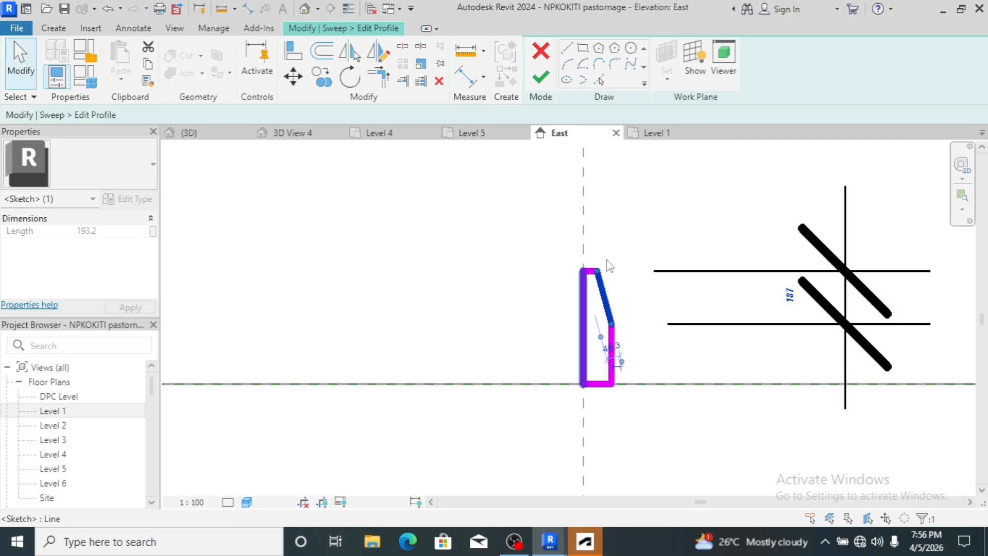
click(797, 302)
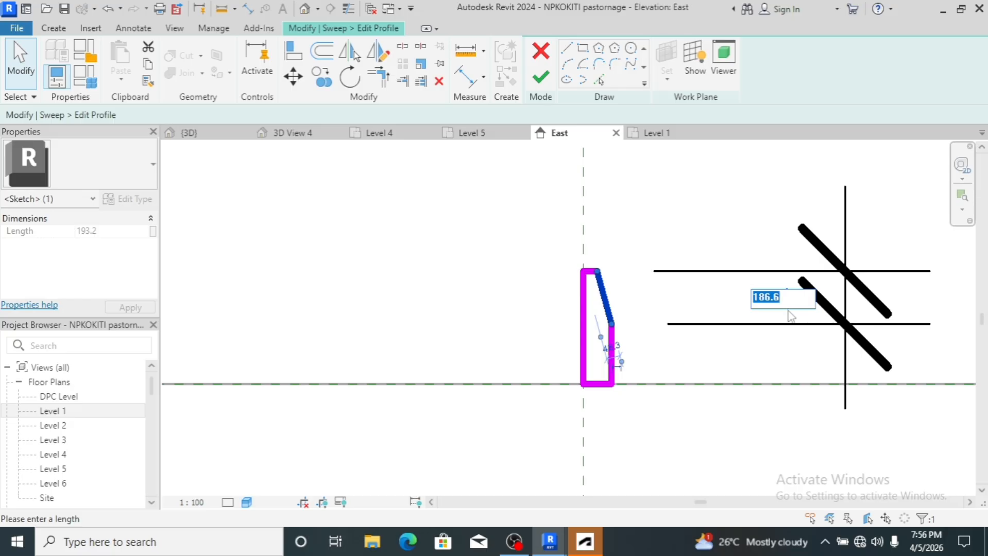
text(1)
key(Return)
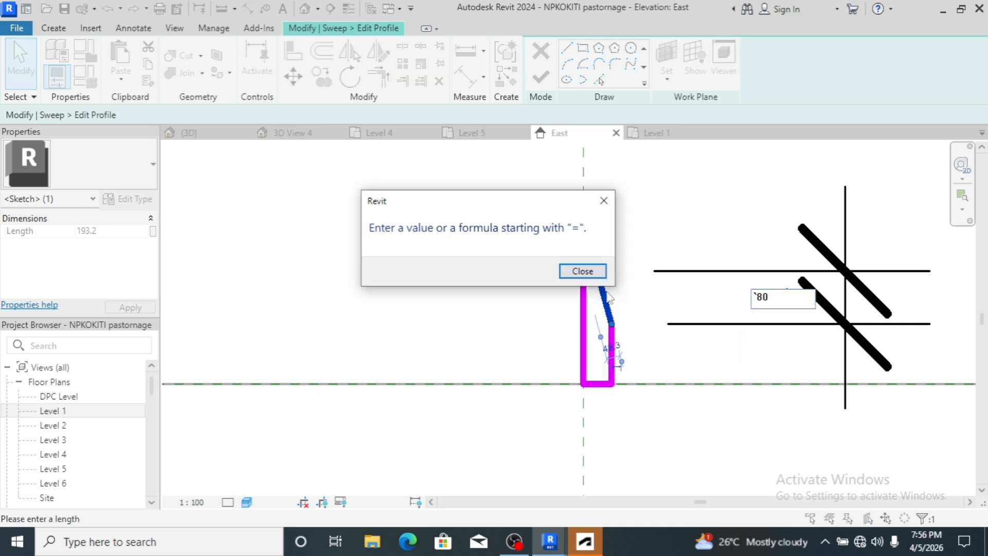
click(593, 272)
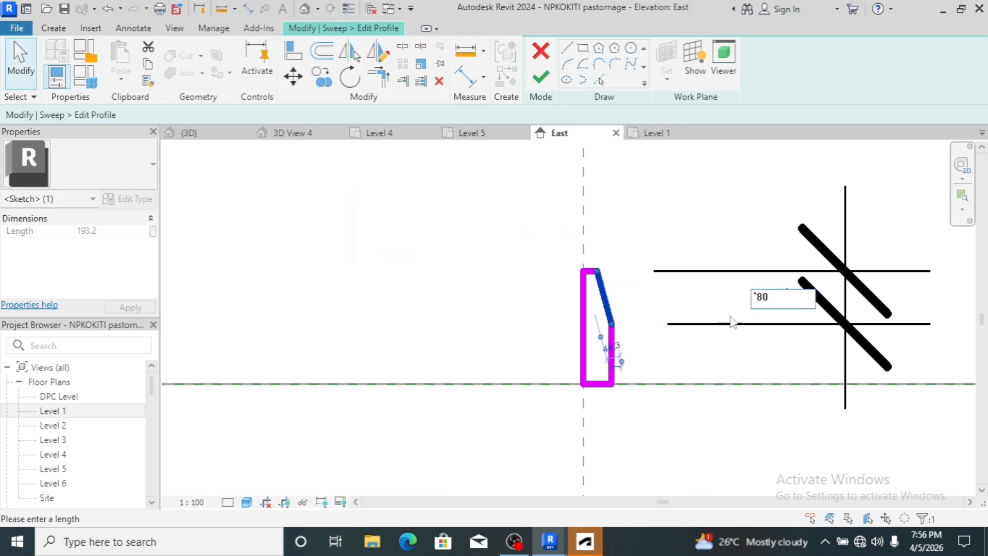
key(BackSpace)
key(BackSpace)
key(BackSpace)
key(Return)
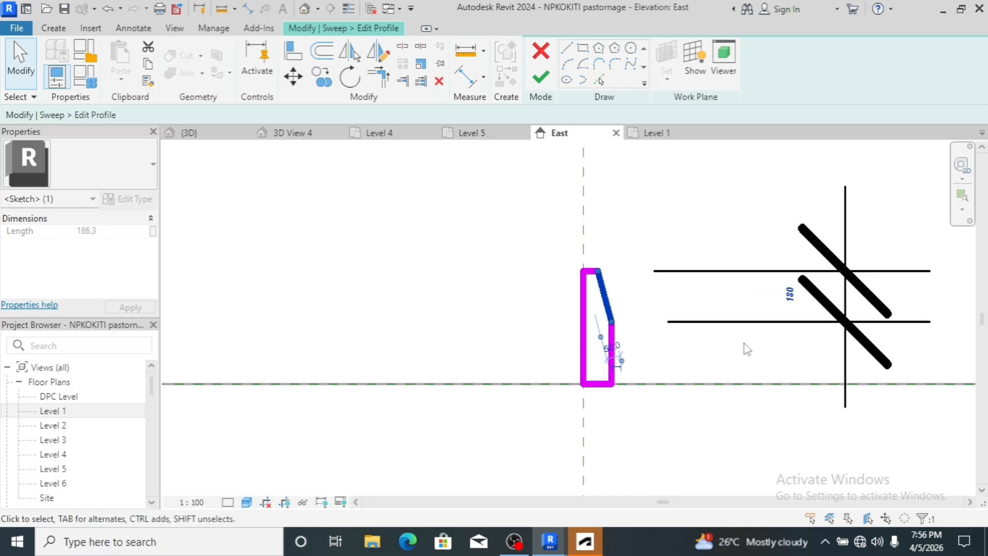
- Delete the 180 mm dimension beside the profile, keeping the sketch lines
click(687, 356)
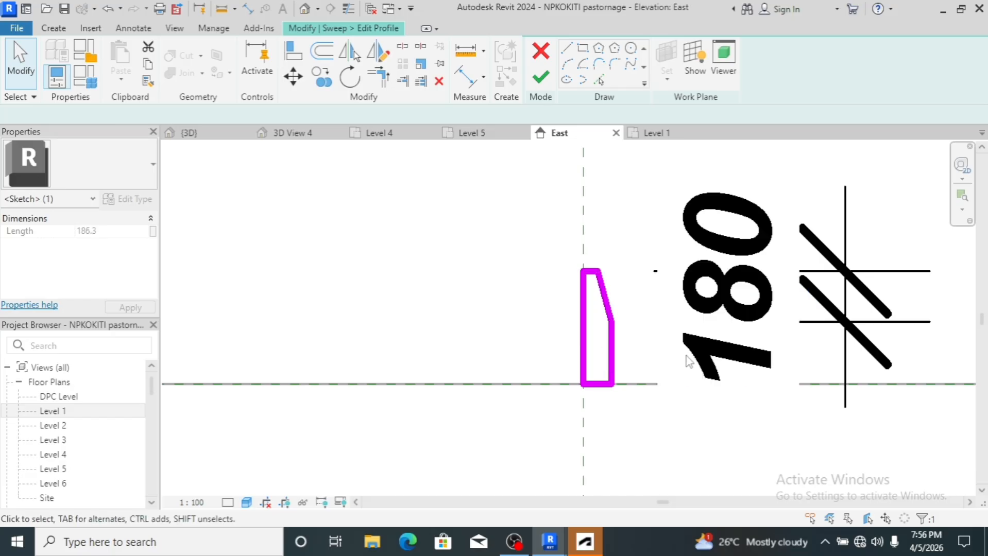
click(720, 362)
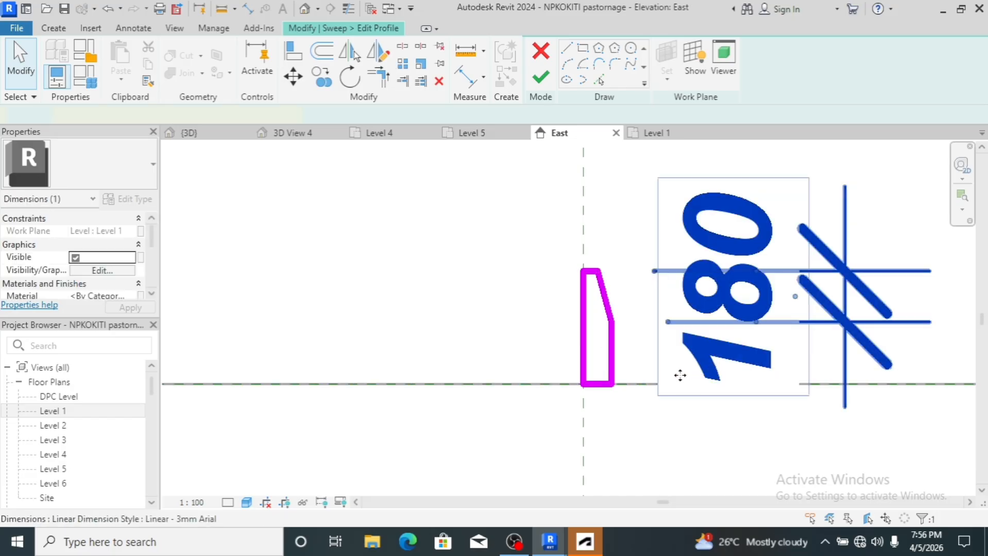
click(644, 433)
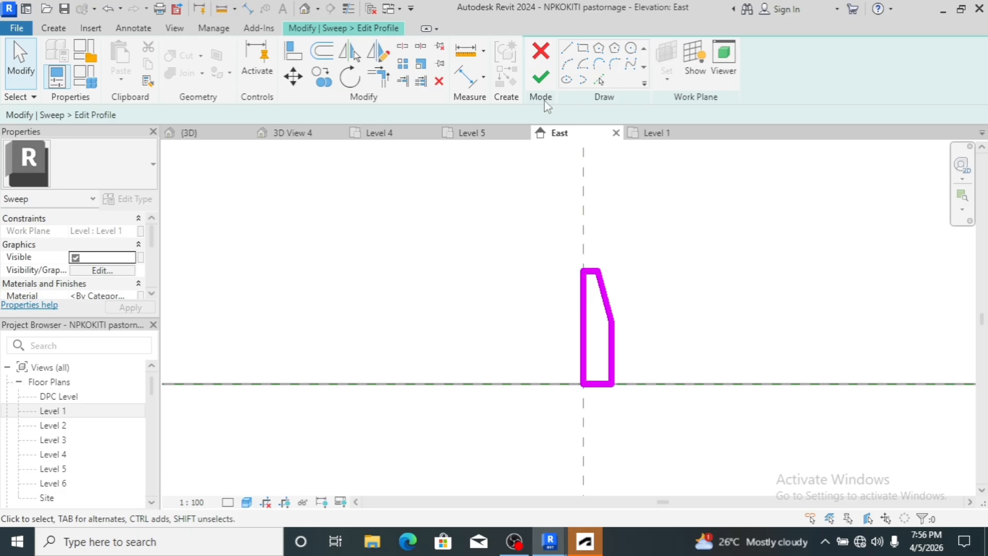
- Finish the profile sketch, the sweep and the in-place model, and save the project
click(541, 77)
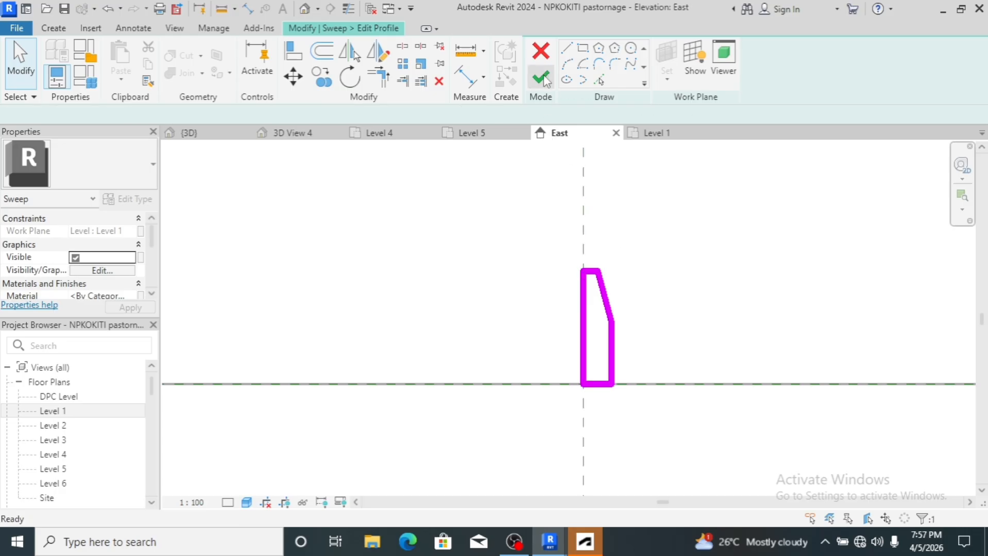
click(541, 80)
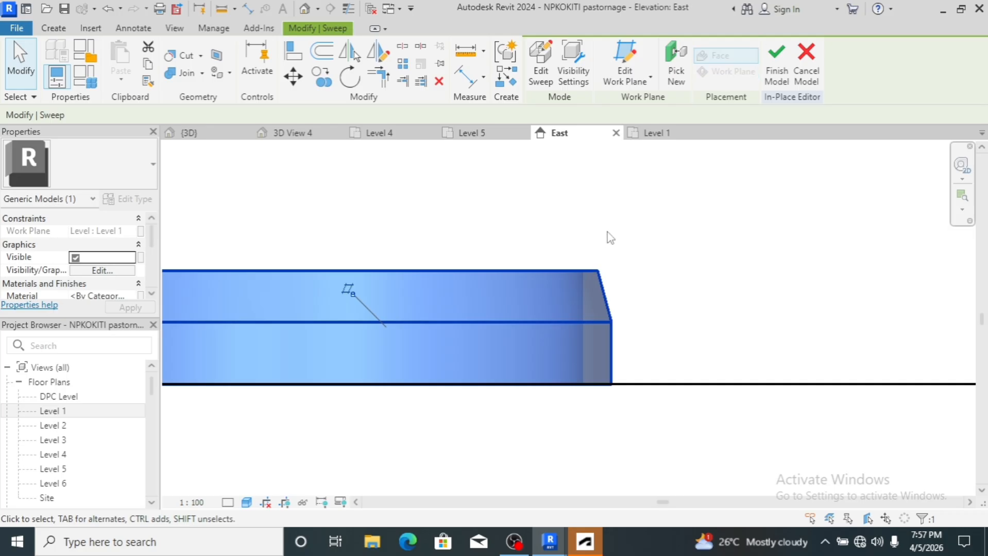
scroll(609, 239, down, 2)
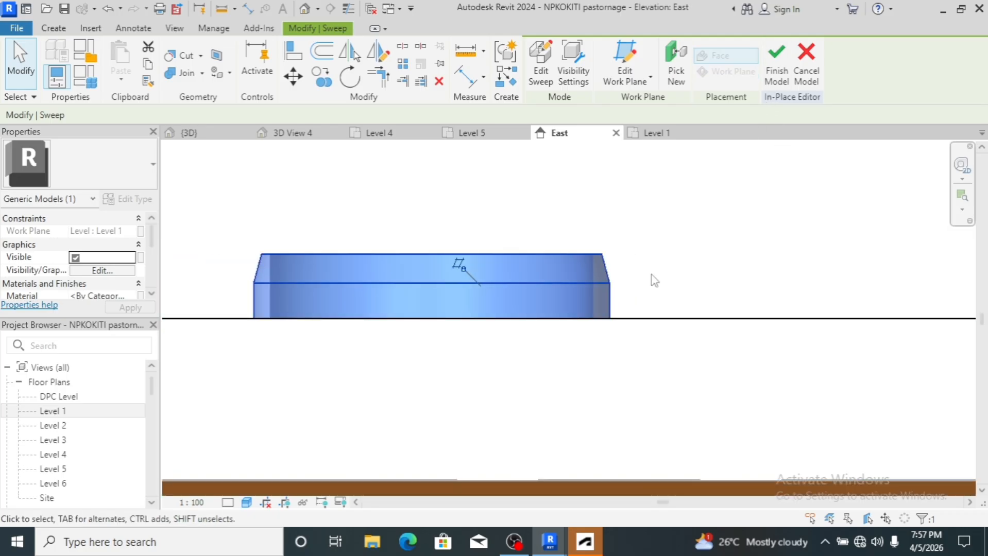
click(769, 71)
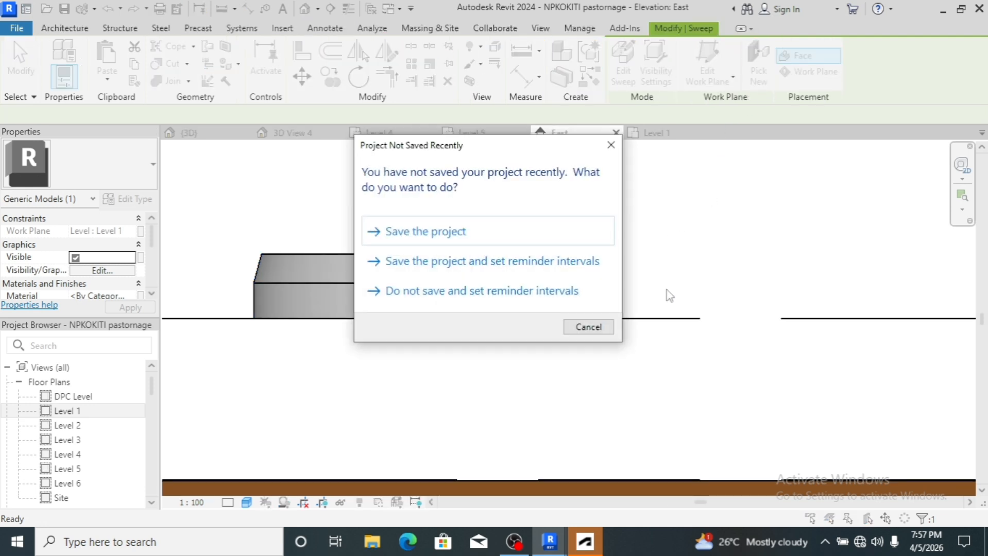
click(459, 232)
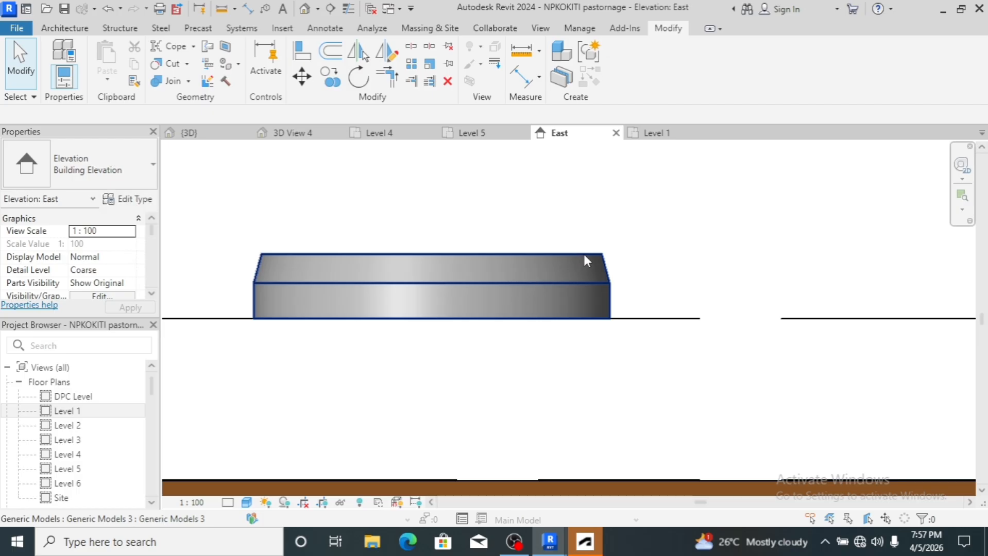
- Open the kerb sweep for in-place editing and set its material to Gypsum Wall Board
click(581, 264)
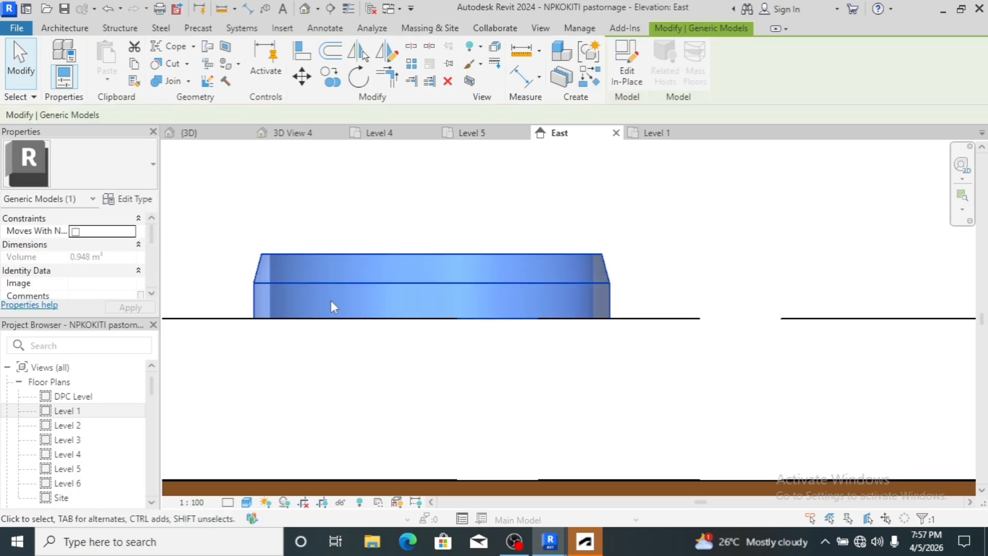
click(626, 77)
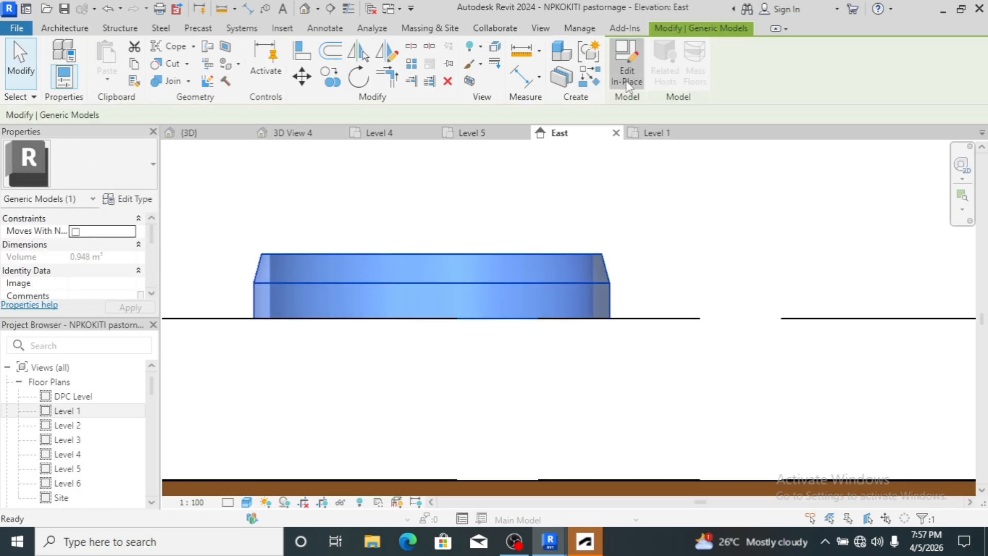
click(521, 258)
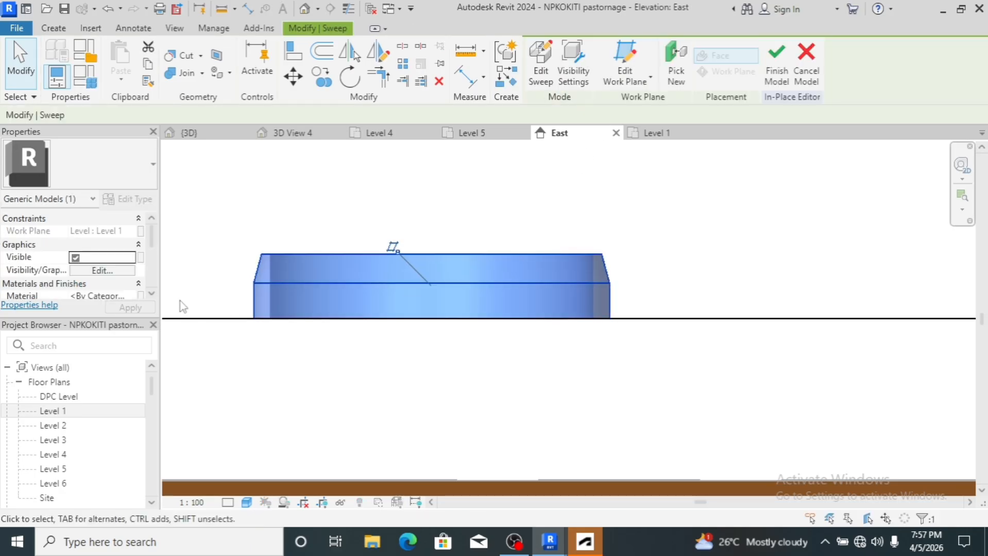
click(126, 297)
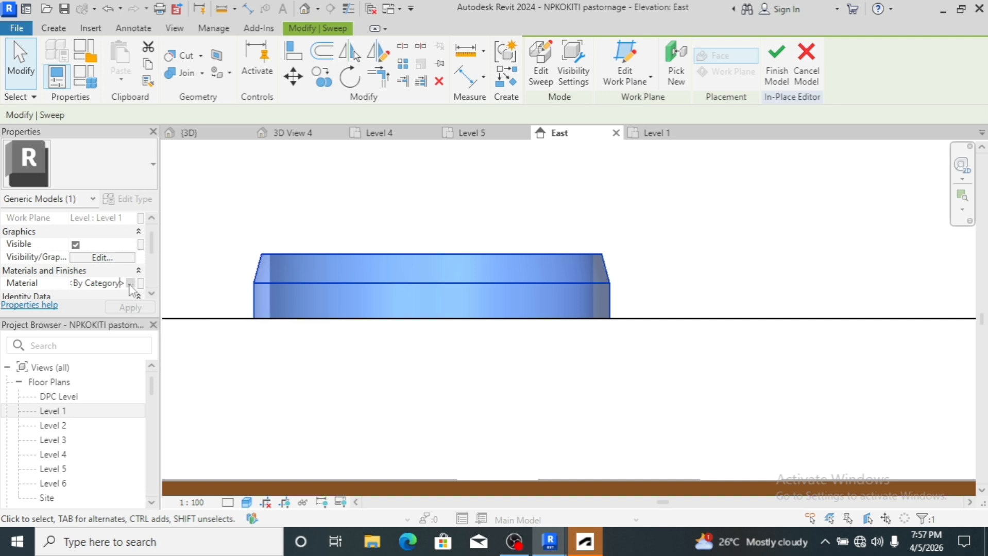
click(130, 284)
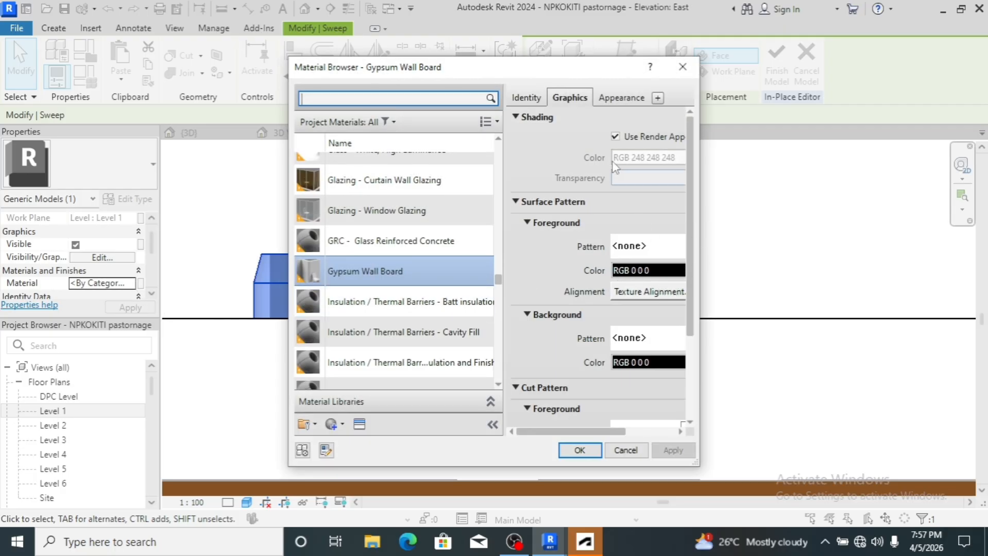
click(580, 451)
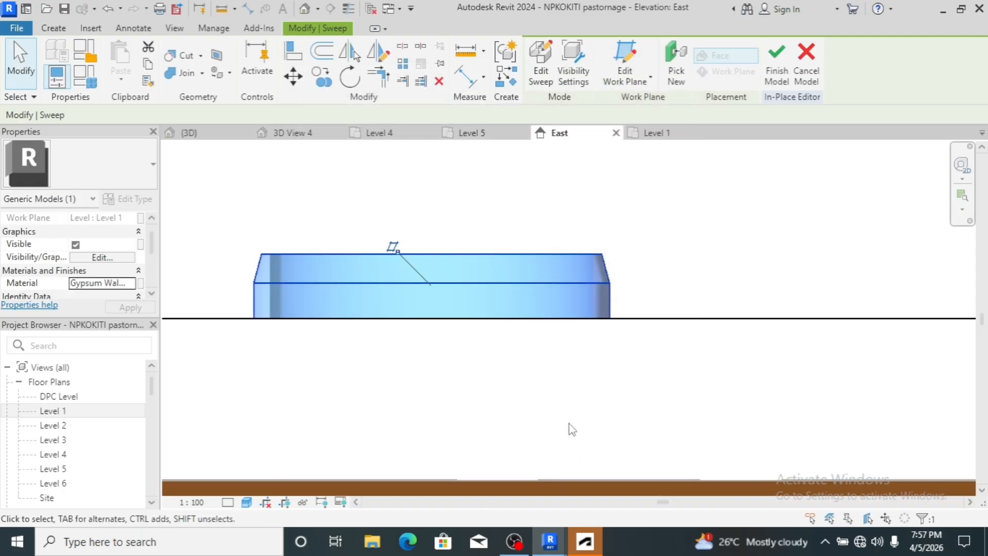
scroll(531, 367, down, 1)
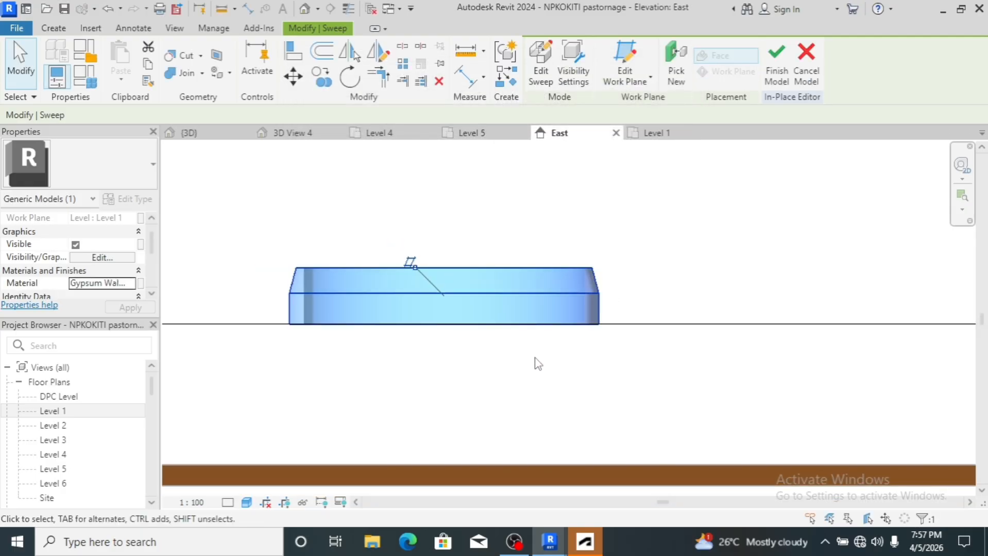
scroll(649, 268, down, 1)
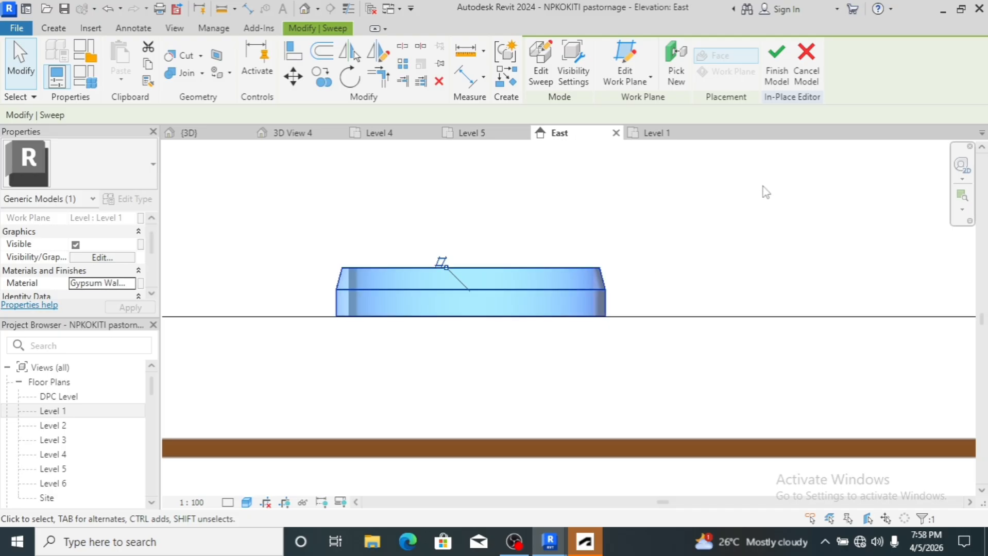
click(688, 240)
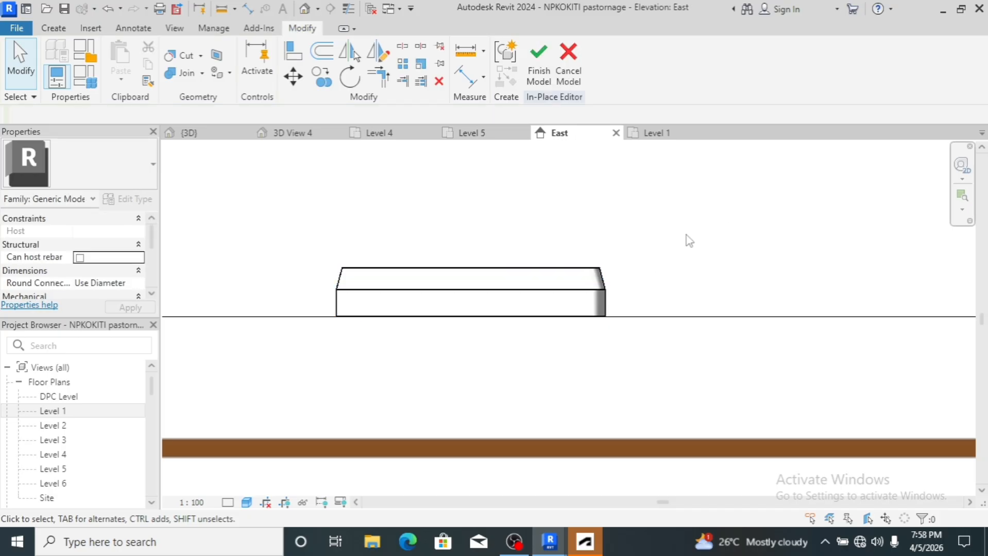
- Dissociate the sweep from its Level 1 work plane
click(534, 283)
scroll(327, 211, down, 2)
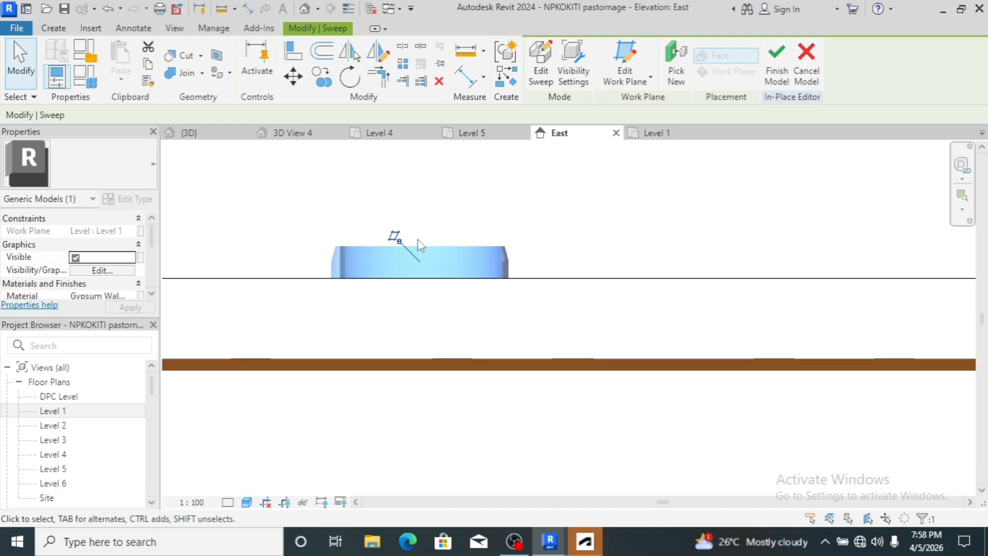
scroll(362, 338, down, 2)
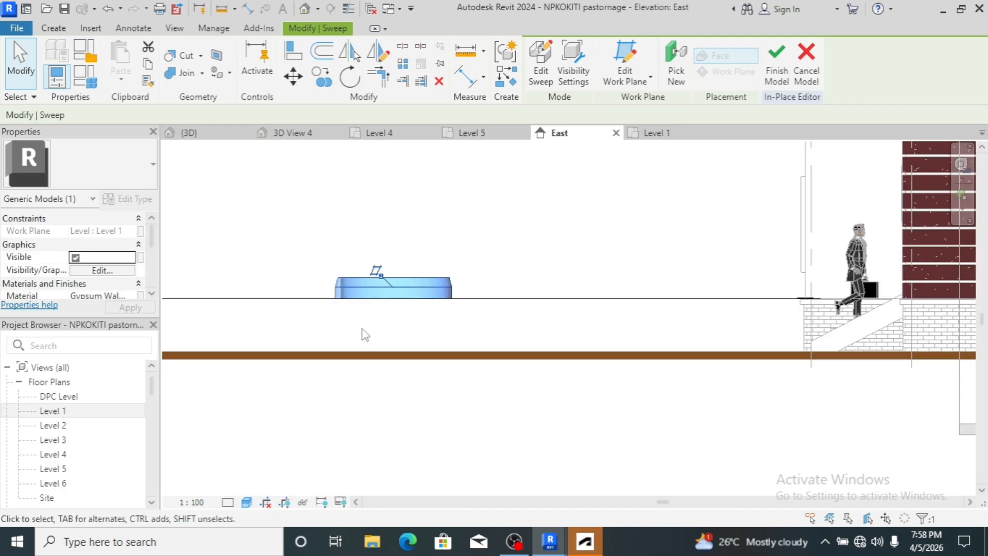
scroll(437, 284, up, 2)
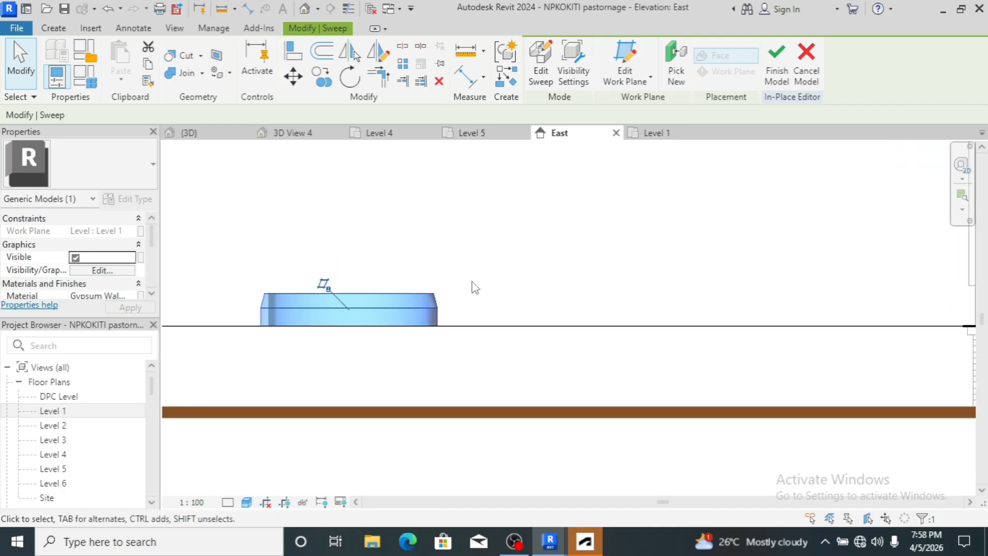
scroll(472, 277, down, 2)
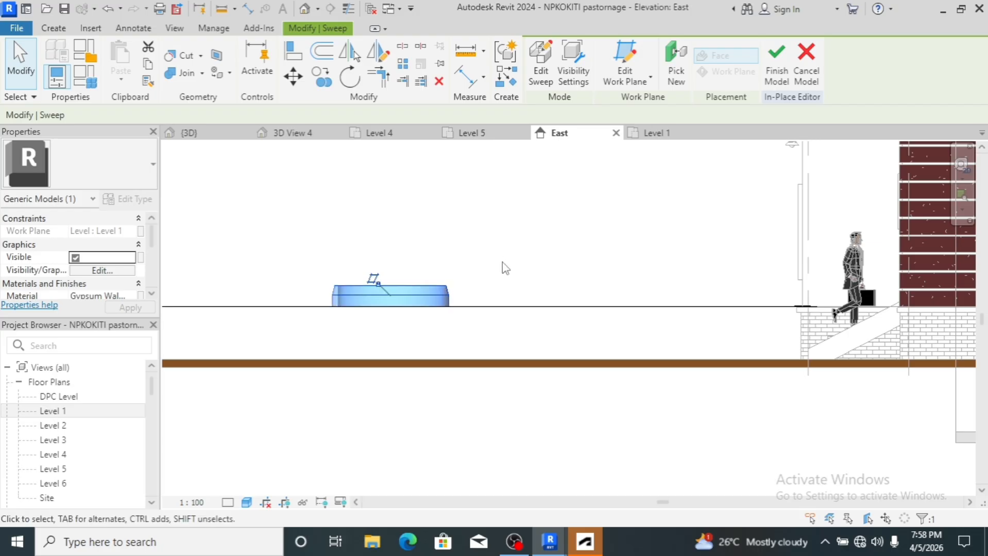
click(374, 279)
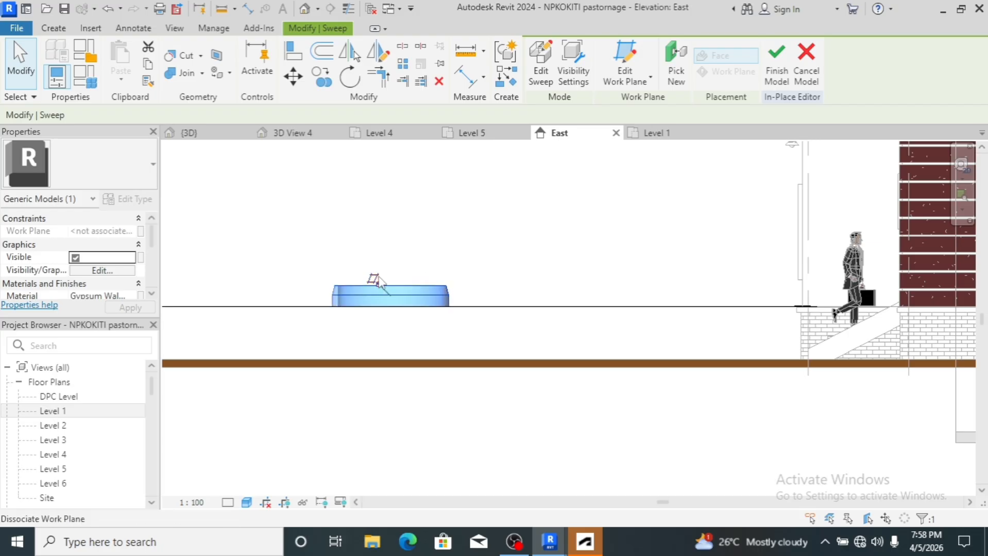
click(414, 267)
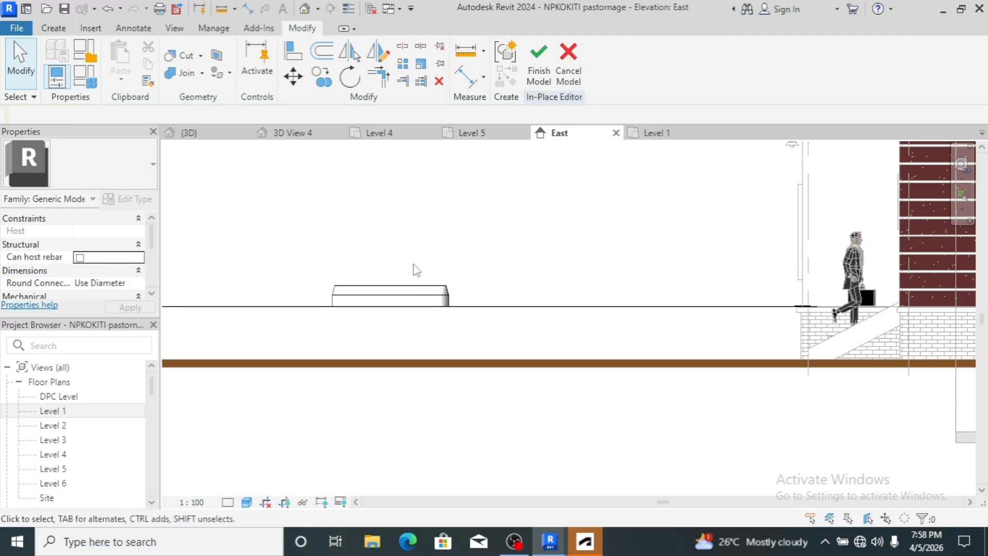
- Nudge the sweep down until its base rests on the top of the brown ground slab, and finish the in-place model
click(427, 295)
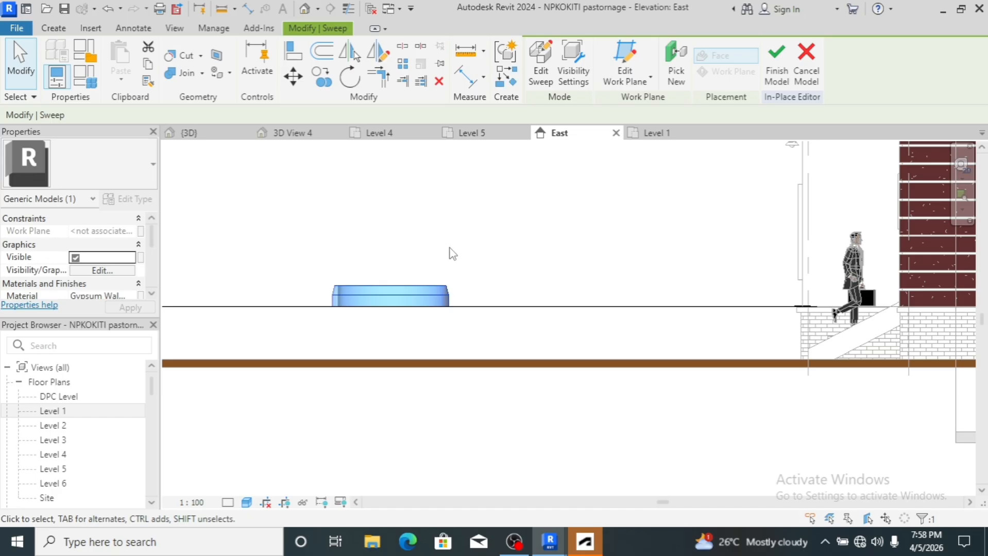
key(Down)
key(Down)
key(Down)
key(Down)
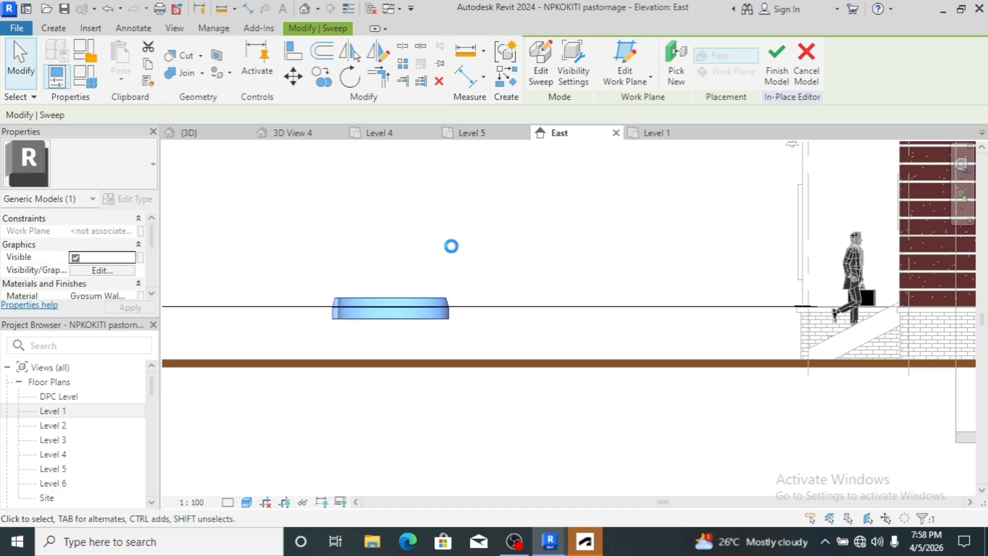
key(Down)
key(Down)
key(Down)
key(Down)
key(Down)
key(Down)
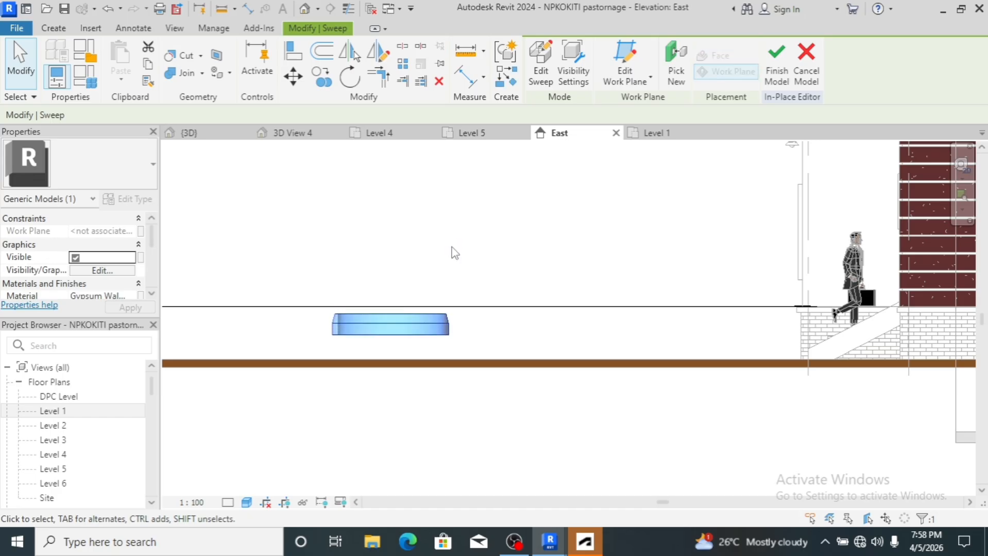
key(Down)
key(Down)
key(Down)
key(Down)
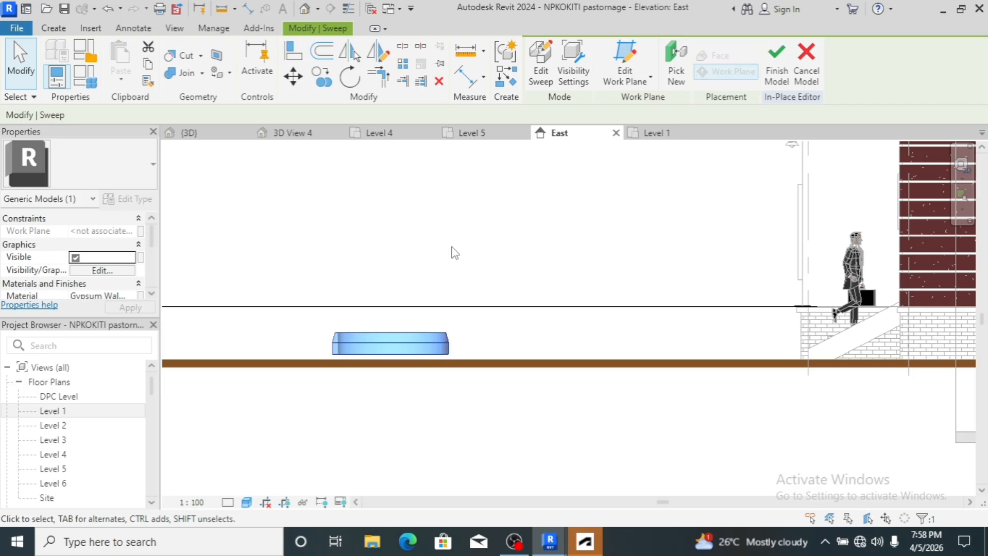
key(Down)
key(Down)
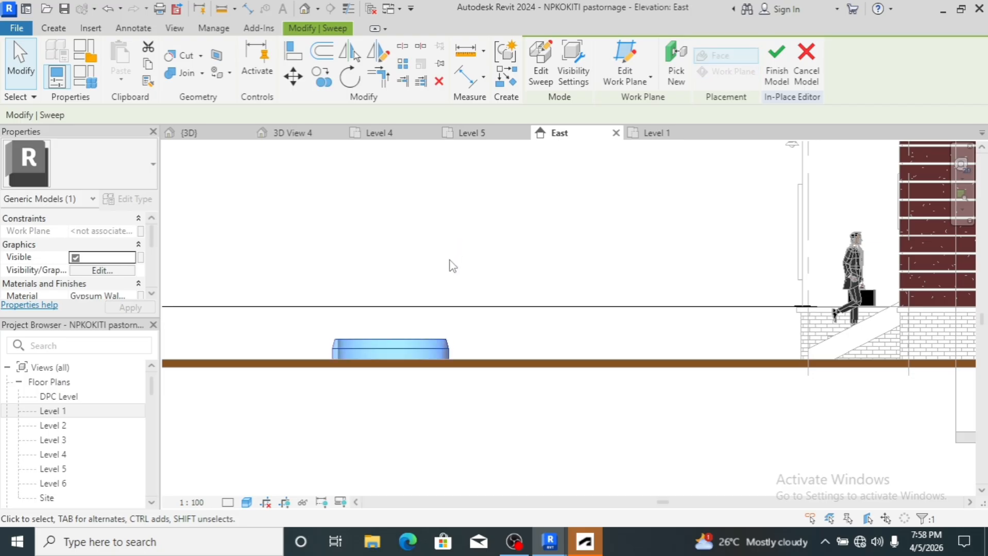
scroll(412, 368, up, 3)
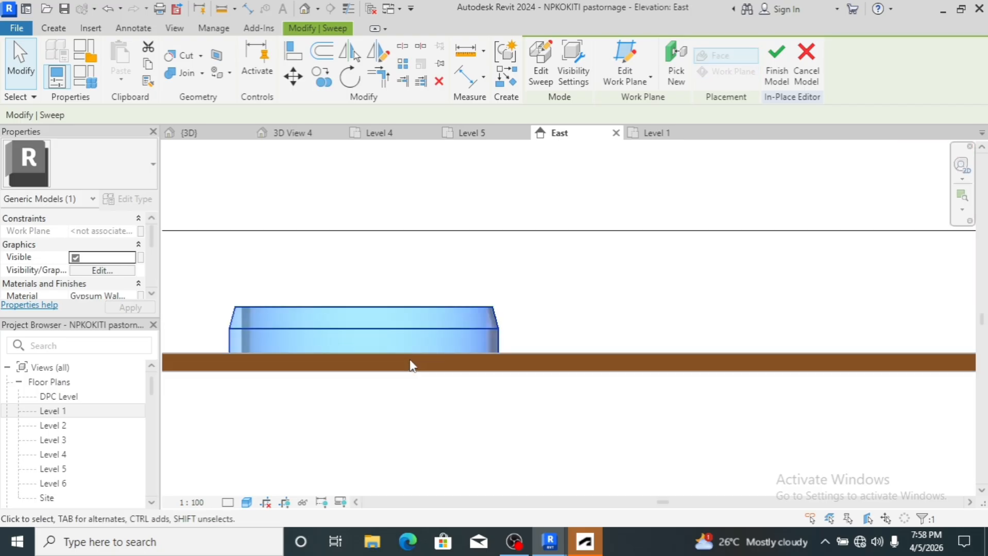
key(Down)
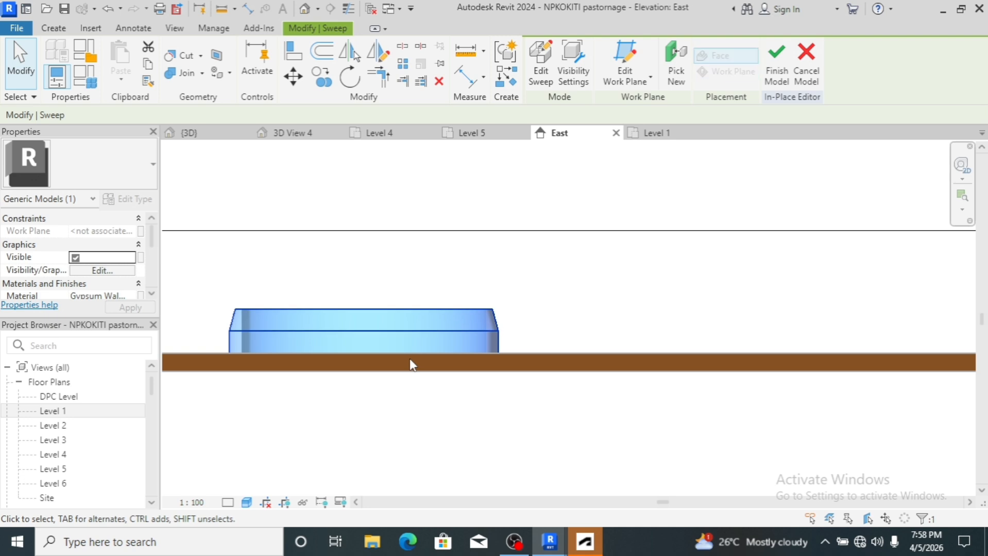
key(Up)
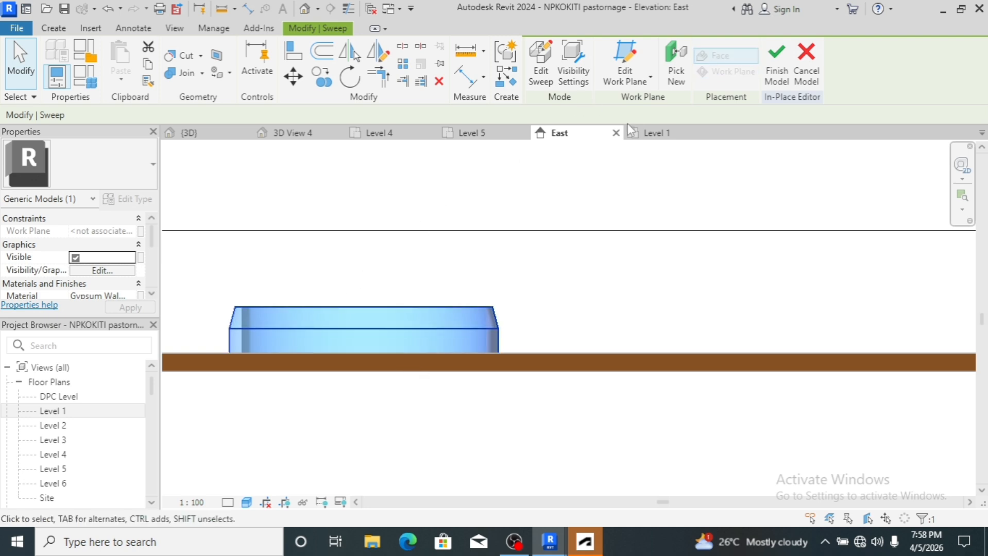
click(773, 69)
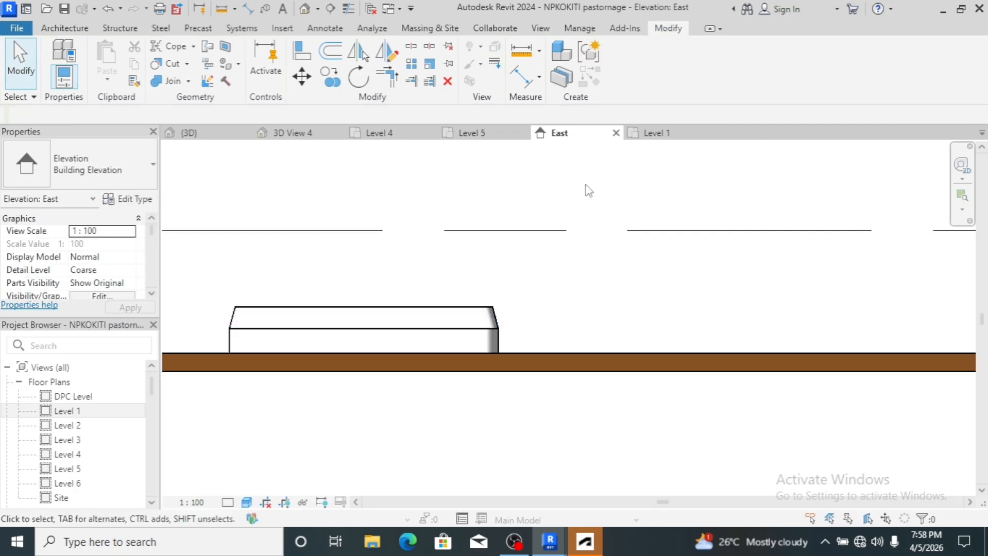
- Open the default 3D view and examine the rounded-end kerb on the ground slab in front of the building
scroll(596, 271, down, 2)
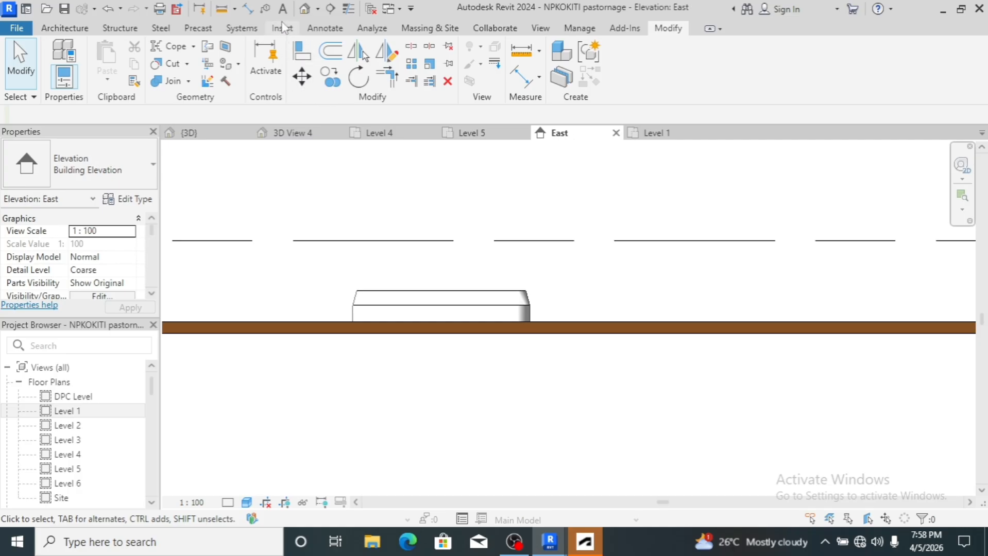
click(304, 15)
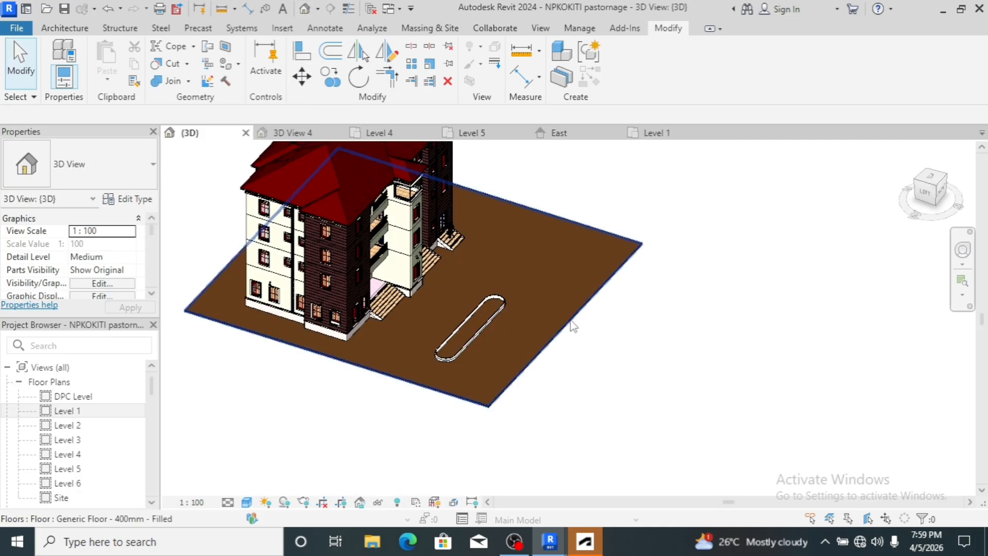
scroll(443, 358, up, 5)
scroll(443, 363, up, 4)
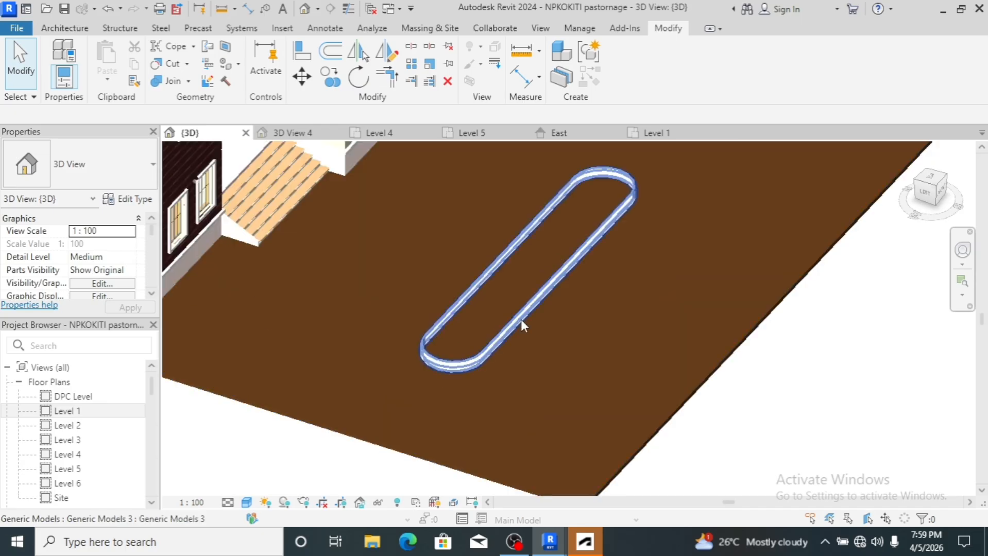
scroll(598, 298, up, 2)
scroll(608, 298, down, 5)
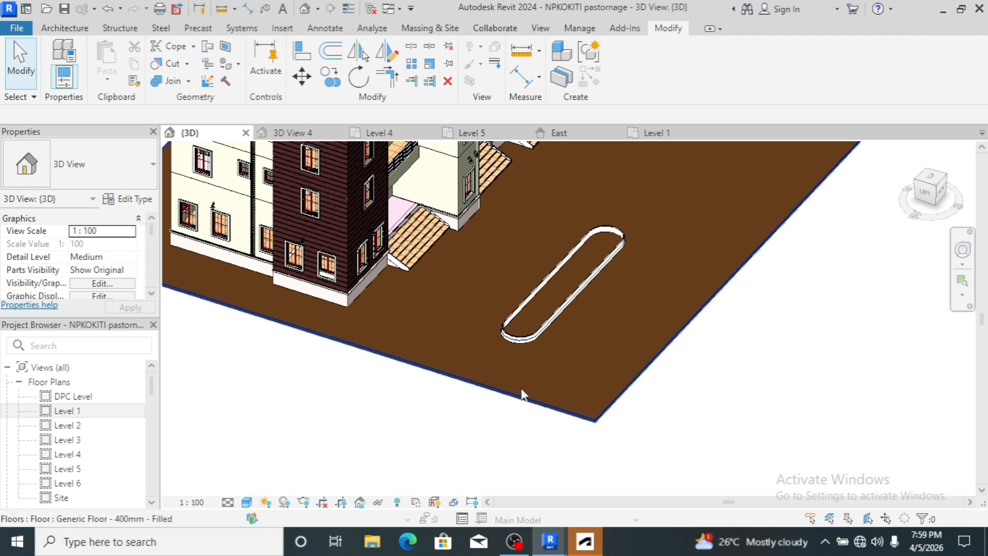
scroll(522, 394, down, 5)
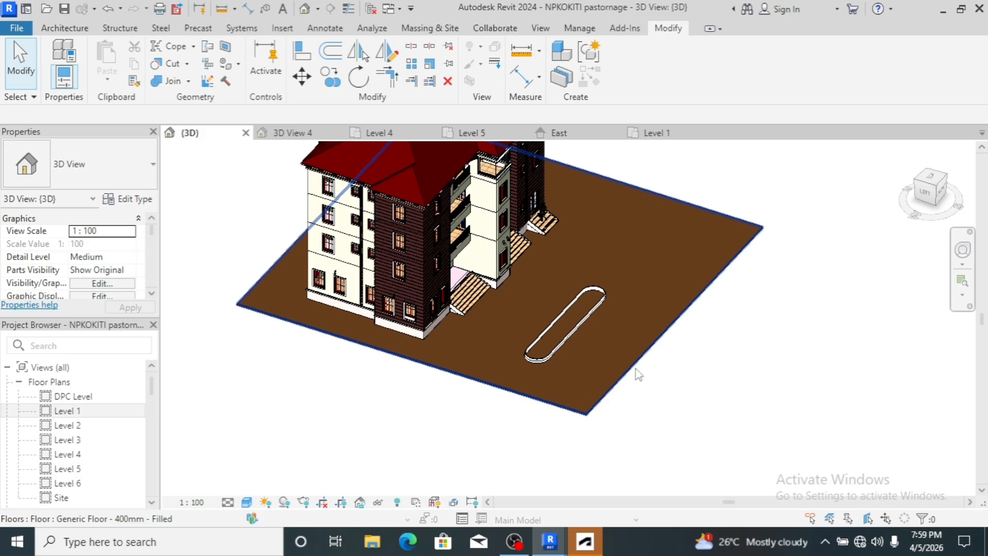
scroll(562, 348, up, 5)
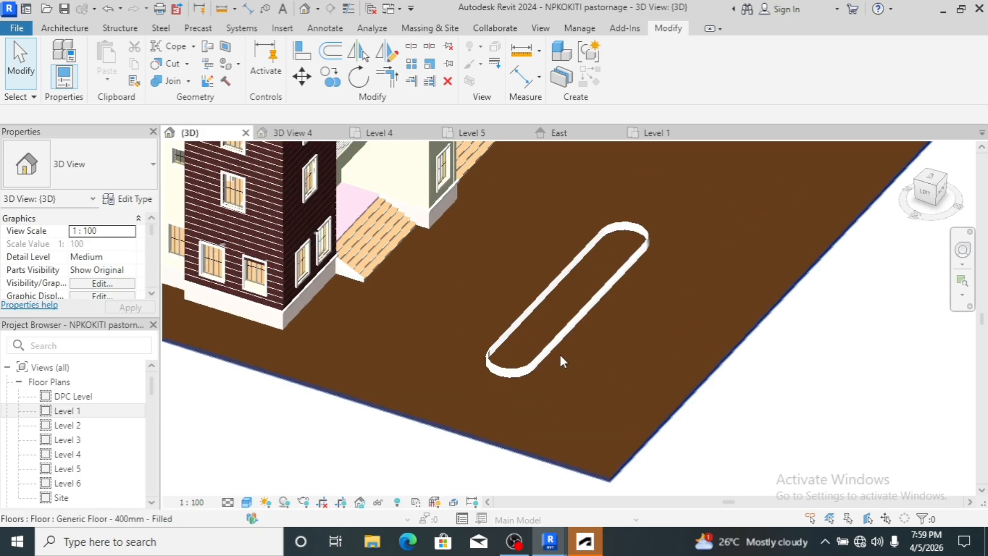
scroll(516, 404, up, 5)
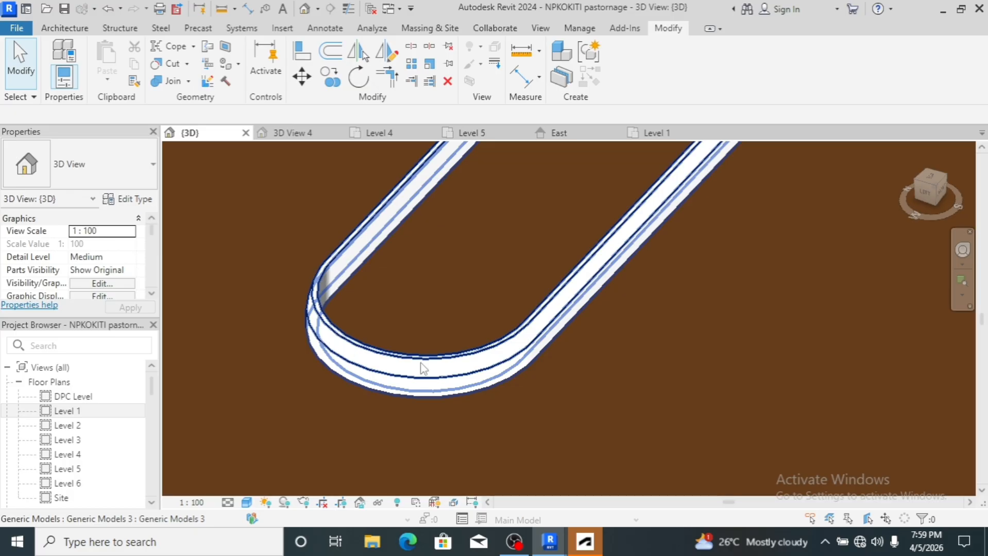
- Select the slot-shaped kerb in front of the building and show it in the DPC Level floor plan
scroll(383, 433, down, 4)
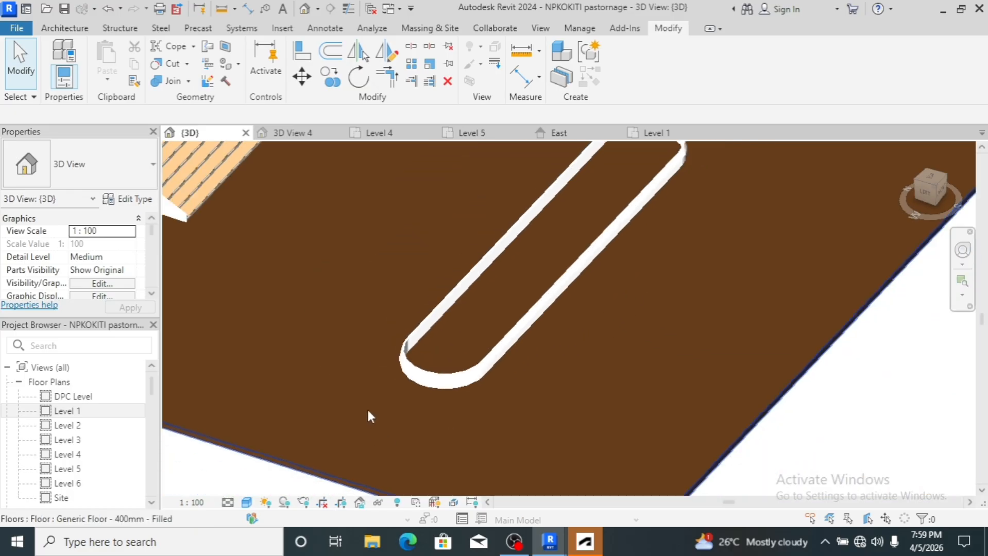
scroll(367, 415, down, 3)
scroll(512, 421, down, 3)
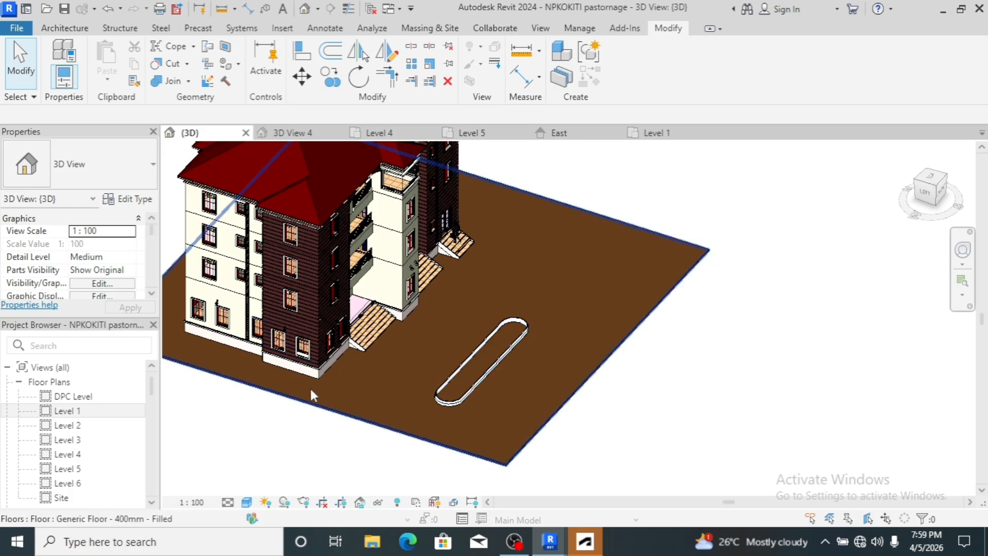
scroll(579, 342, down, 3)
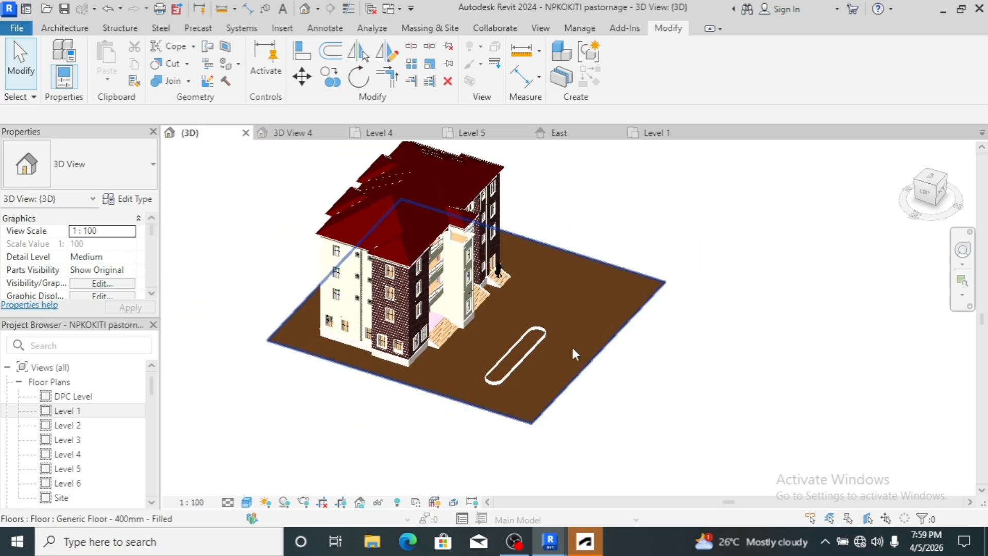
click(526, 353)
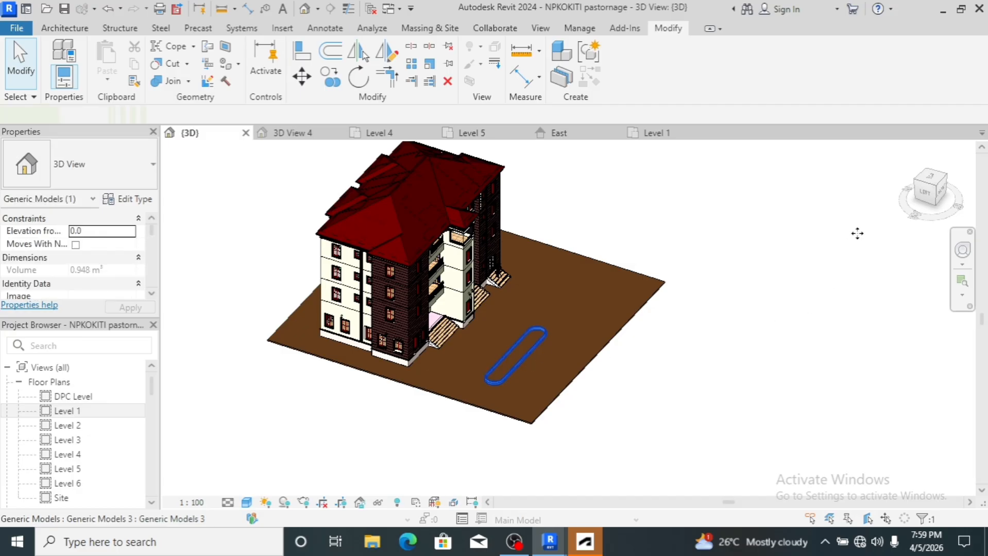
click(933, 179)
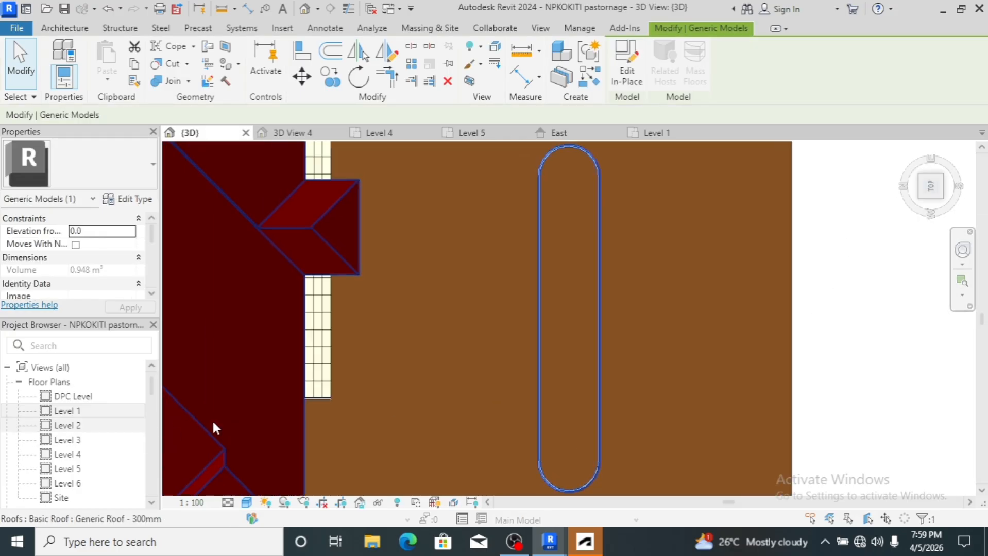
double_click(66, 413)
click(410, 393)
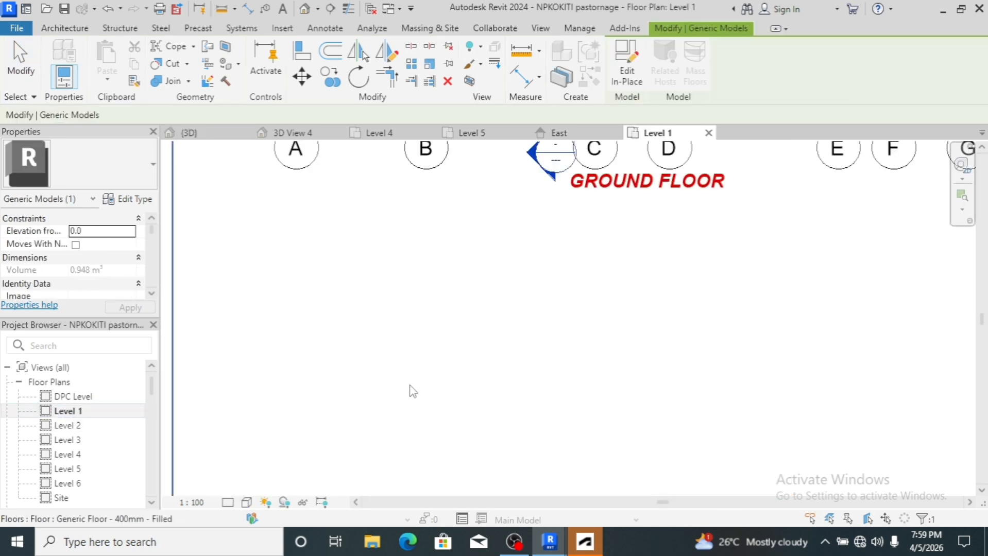
scroll(410, 389, down, 4)
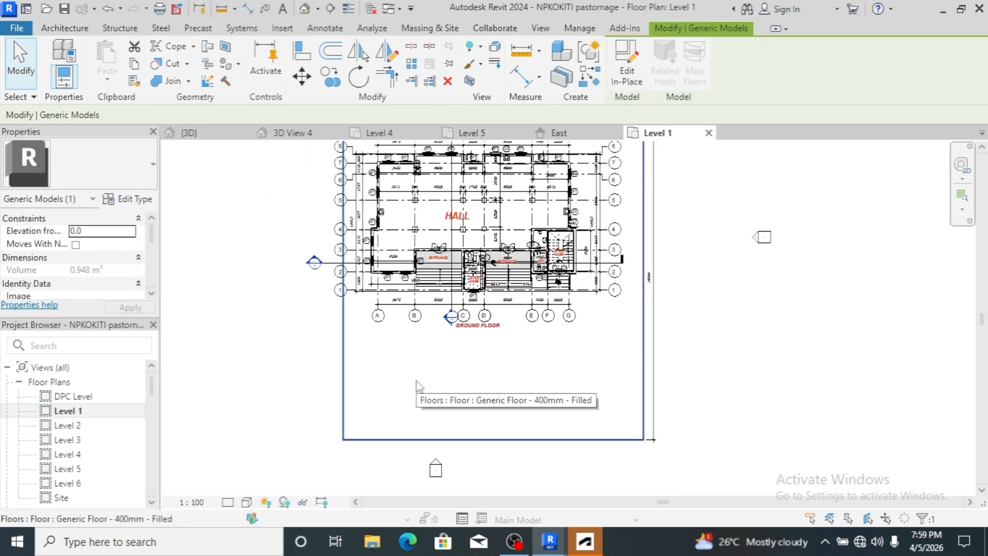
double_click(65, 397)
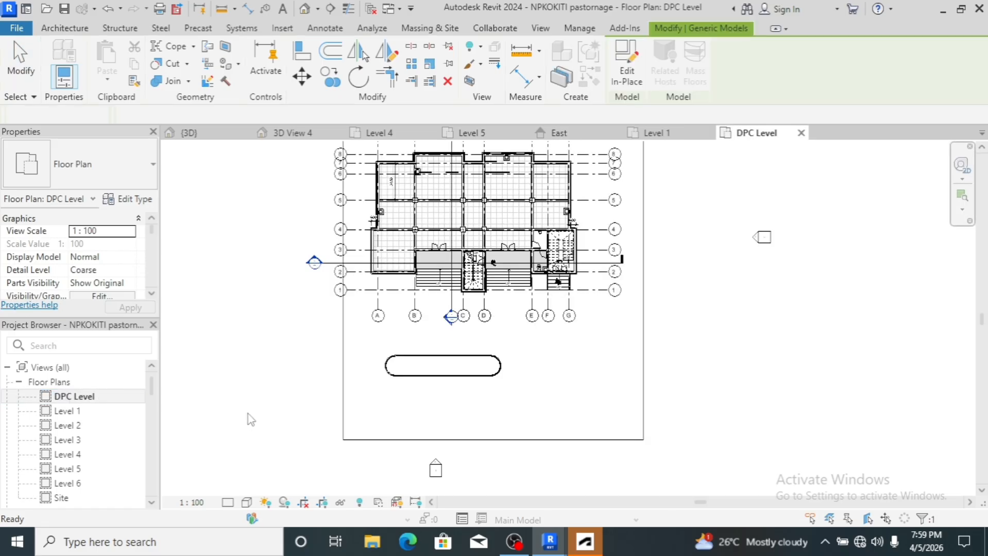
scroll(355, 381, up, 4)
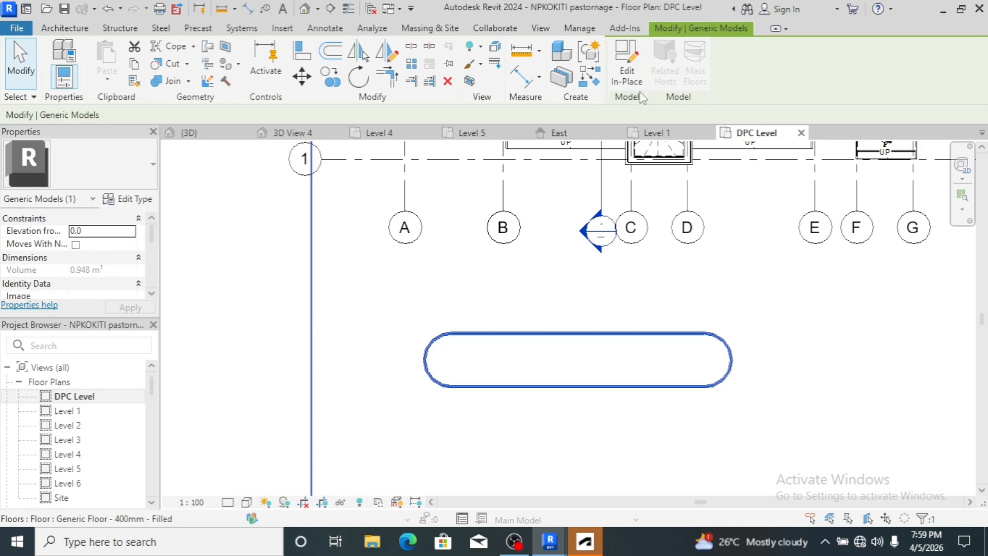
- Copy the kerb with the Multiple option, once about 14100 mm along its length below grids E–G and once near the site's lower-left corner
click(632, 80)
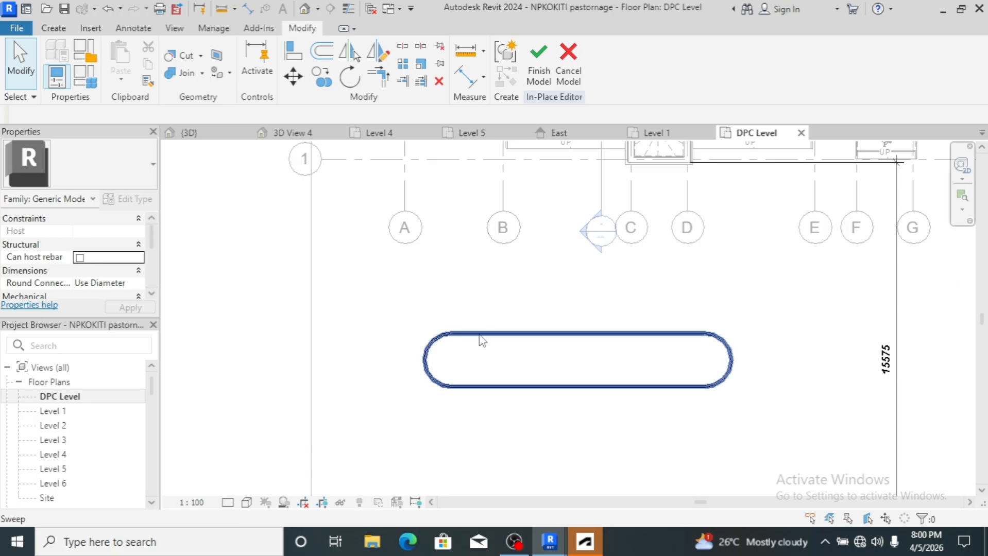
click(536, 78)
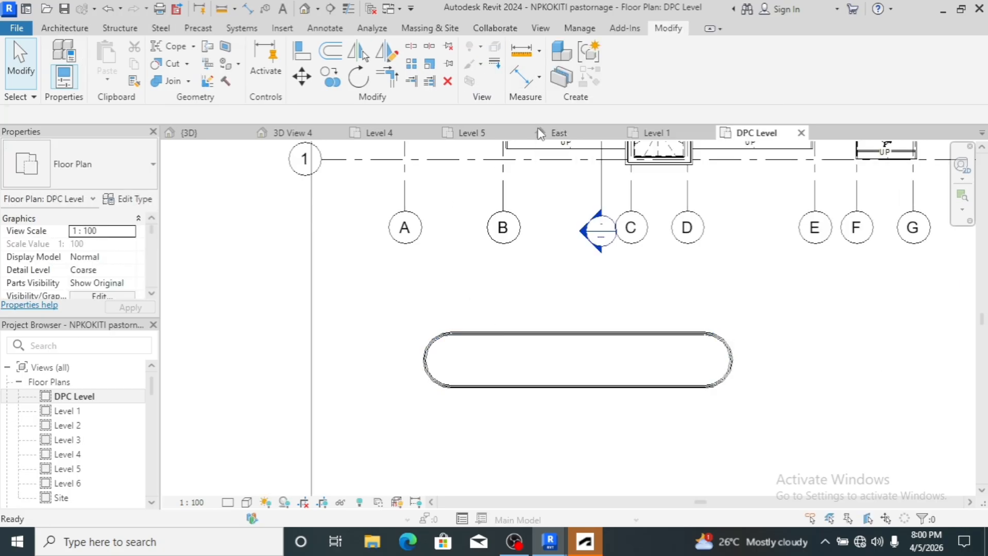
click(520, 340)
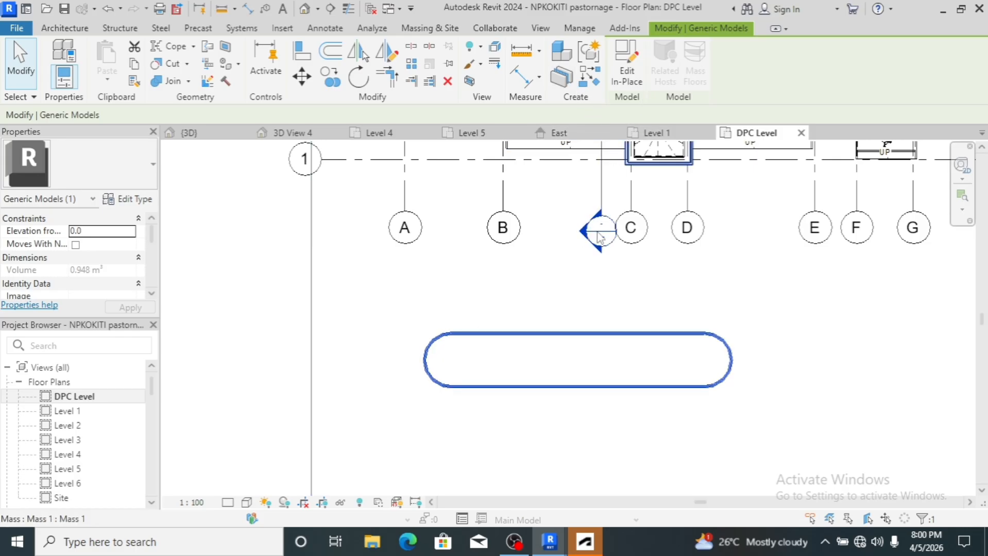
click(328, 81)
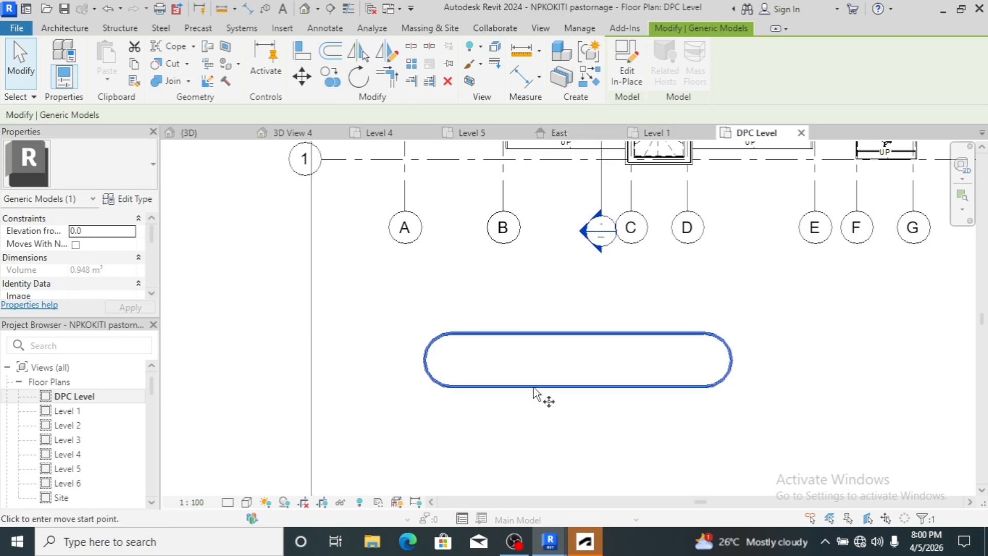
click(535, 336)
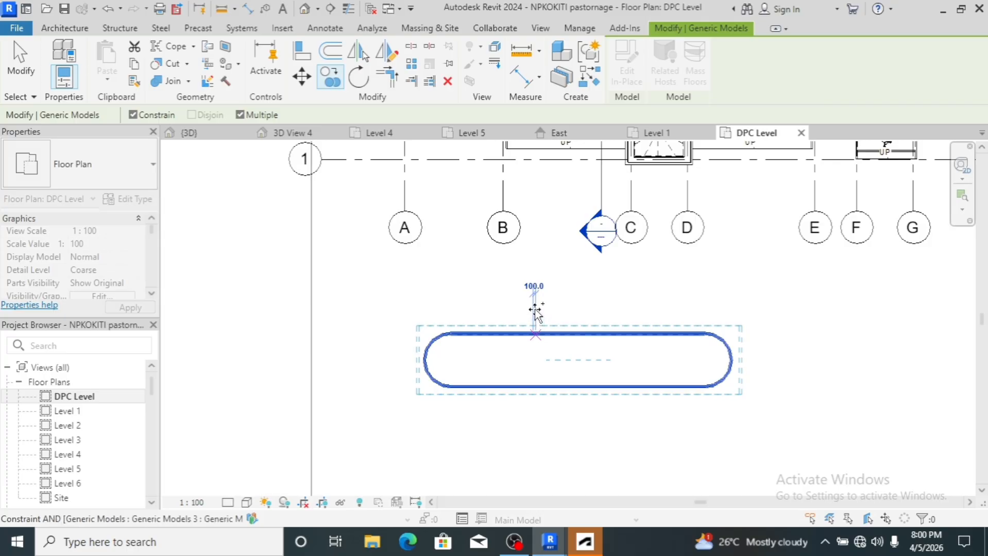
scroll(534, 309, down, 3)
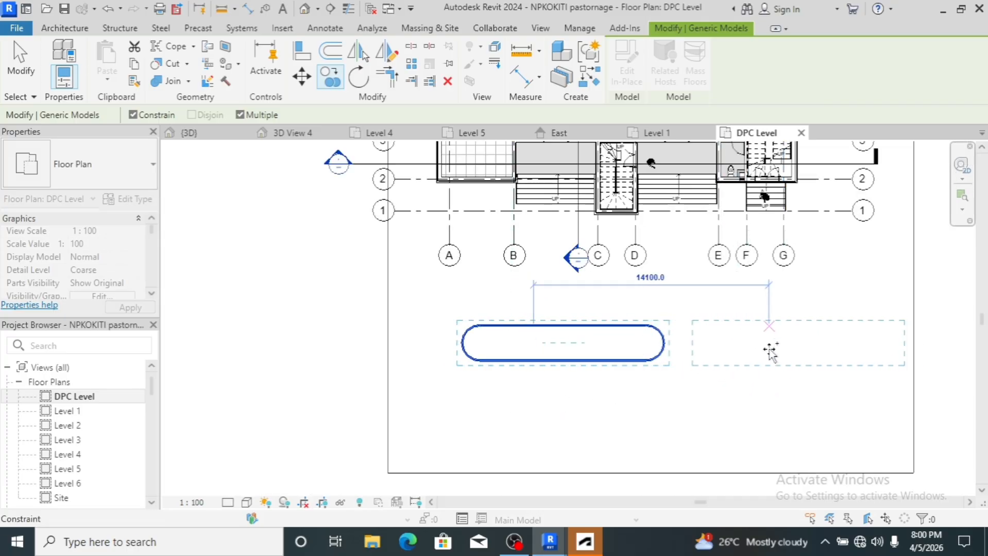
click(769, 348)
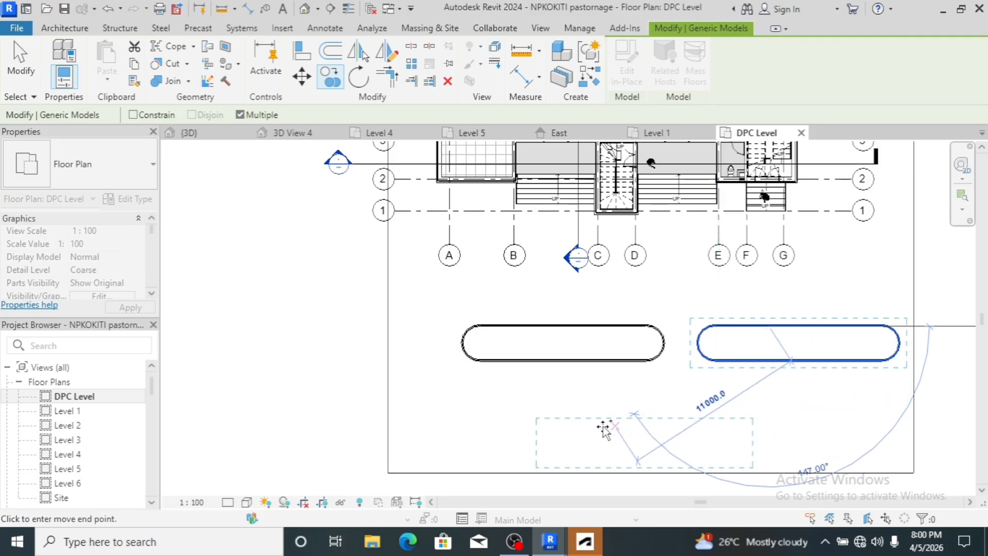
click(474, 419)
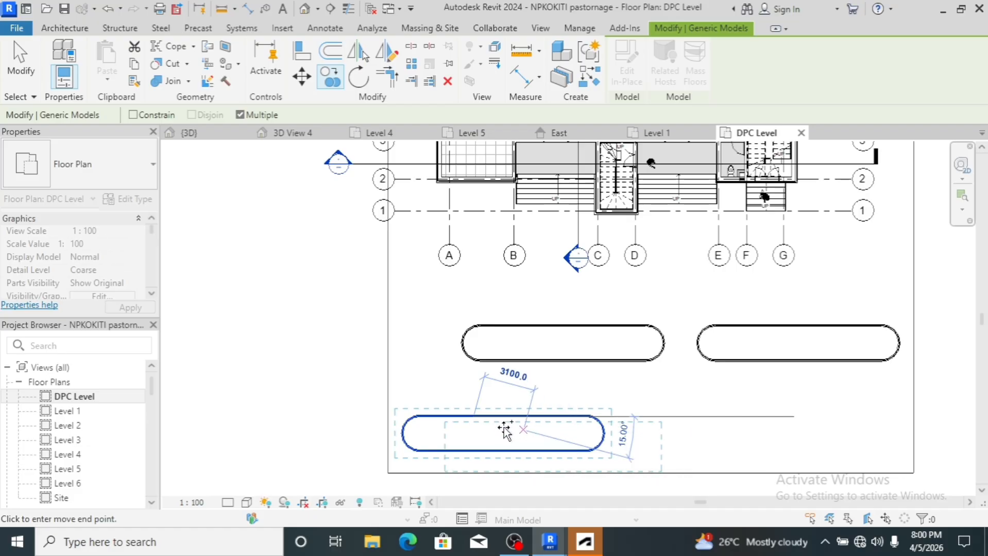
key(Escape)
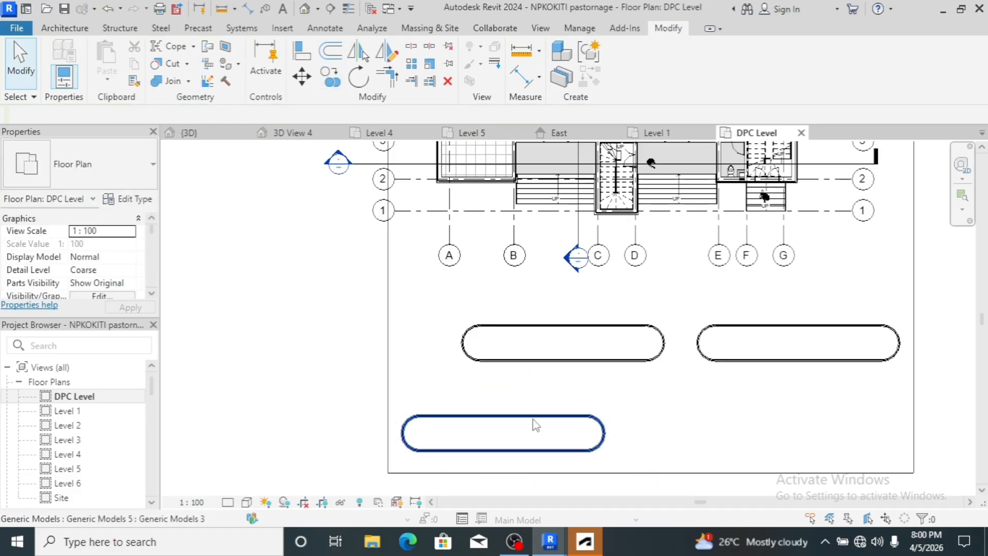
click(537, 418)
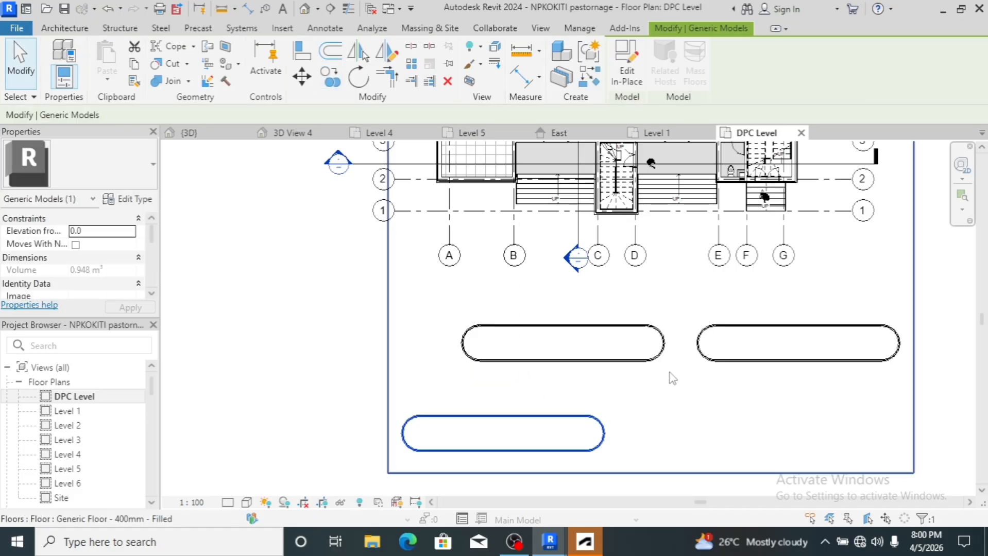
click(627, 82)
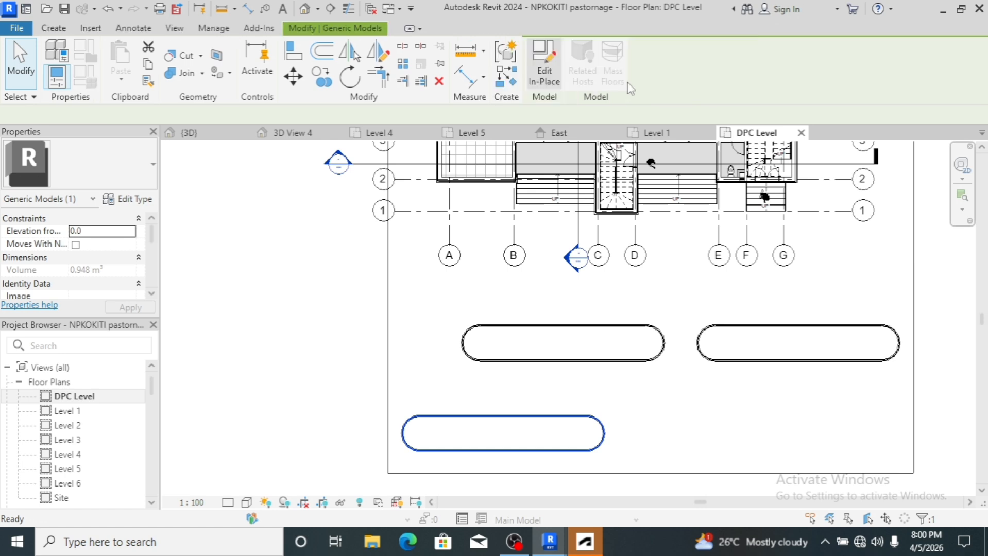
click(533, 451)
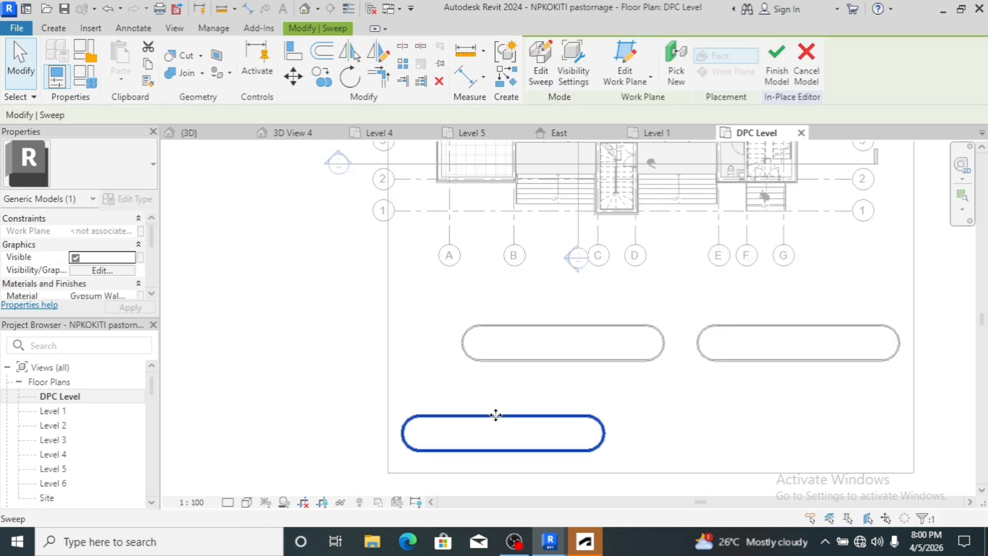
click(781, 82)
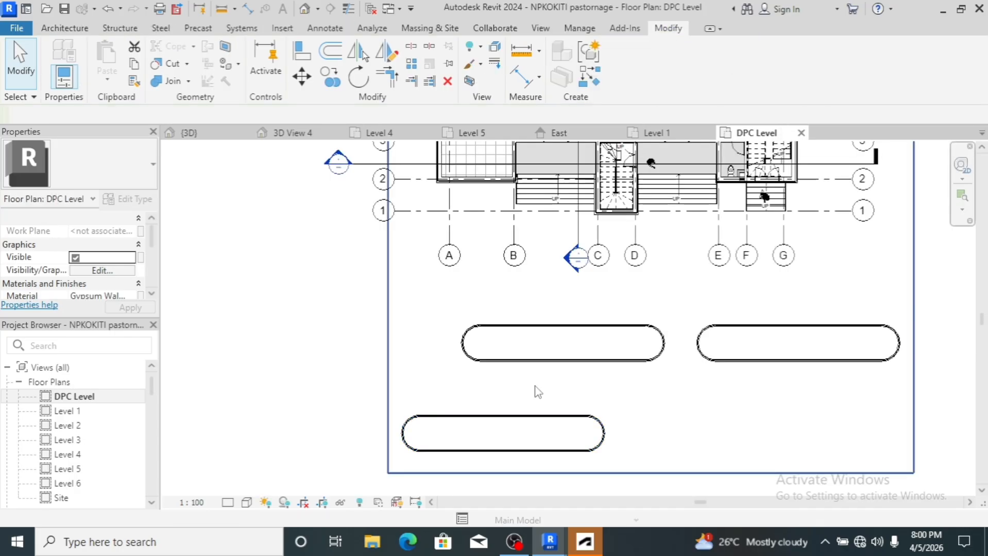
- Open the kerb copy near the site's lower-left corner for in-place editing and select its sweep
click(511, 417)
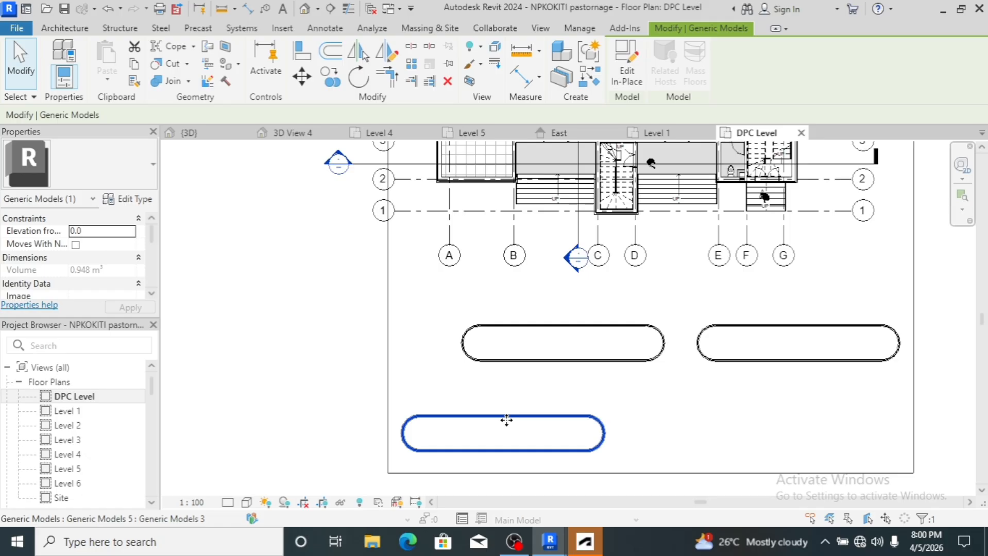
click(625, 75)
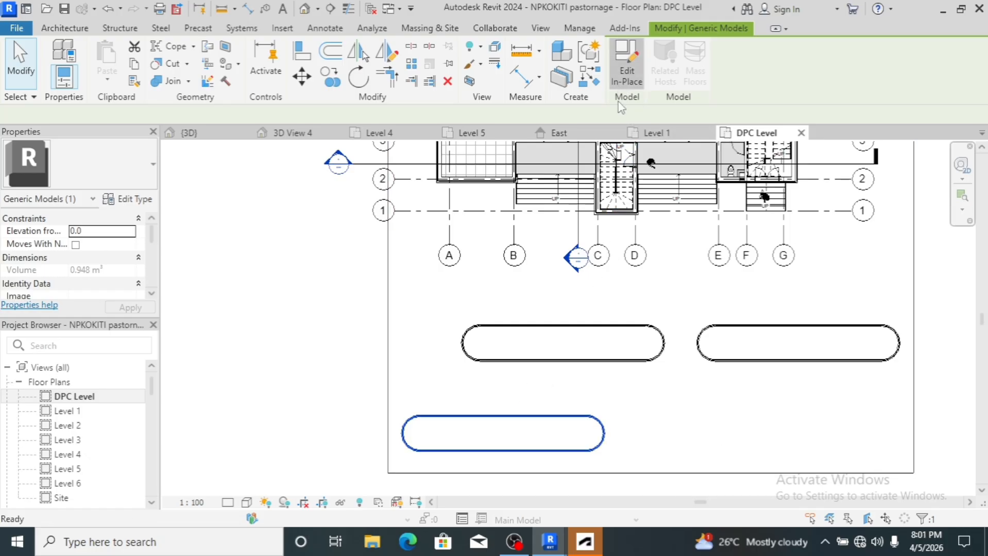
click(503, 415)
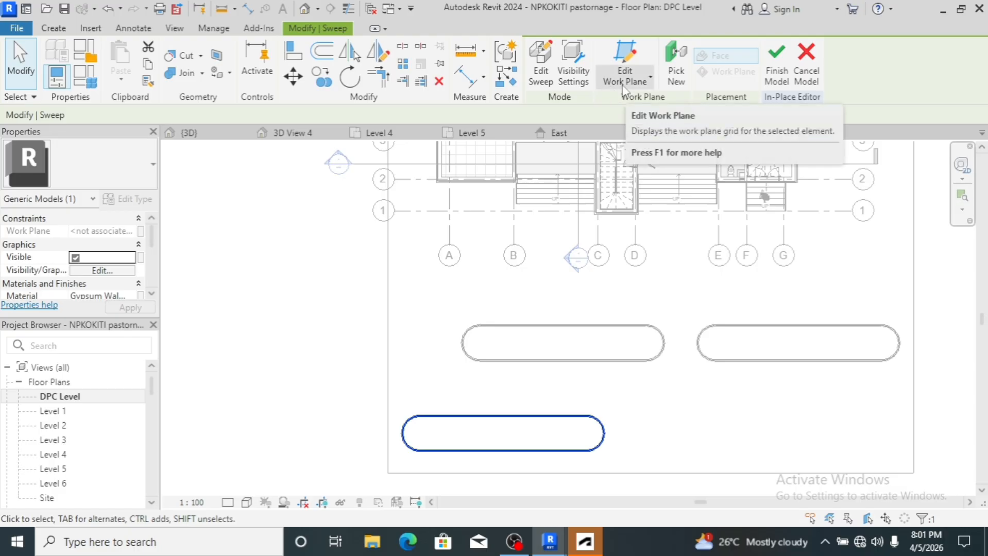
click(542, 82)
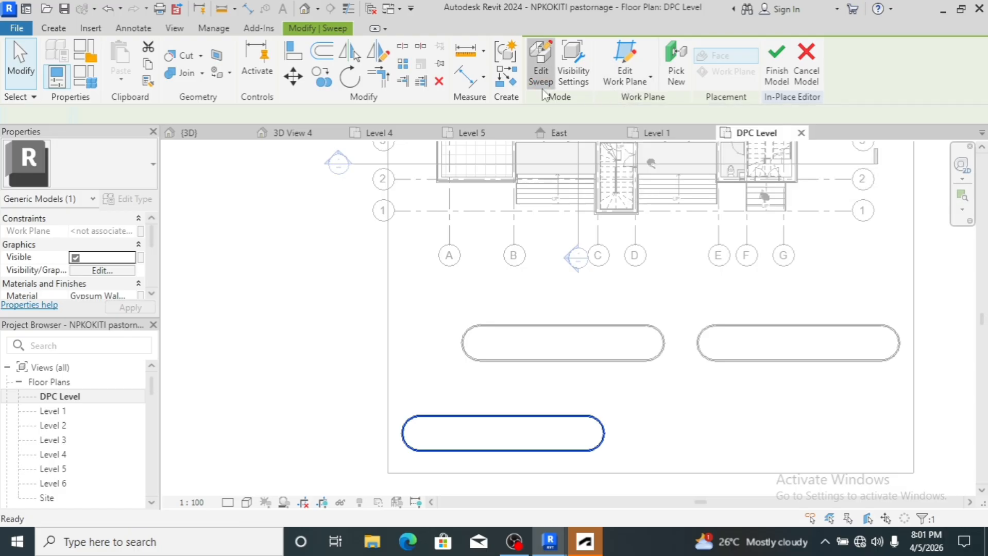
click(495, 418)
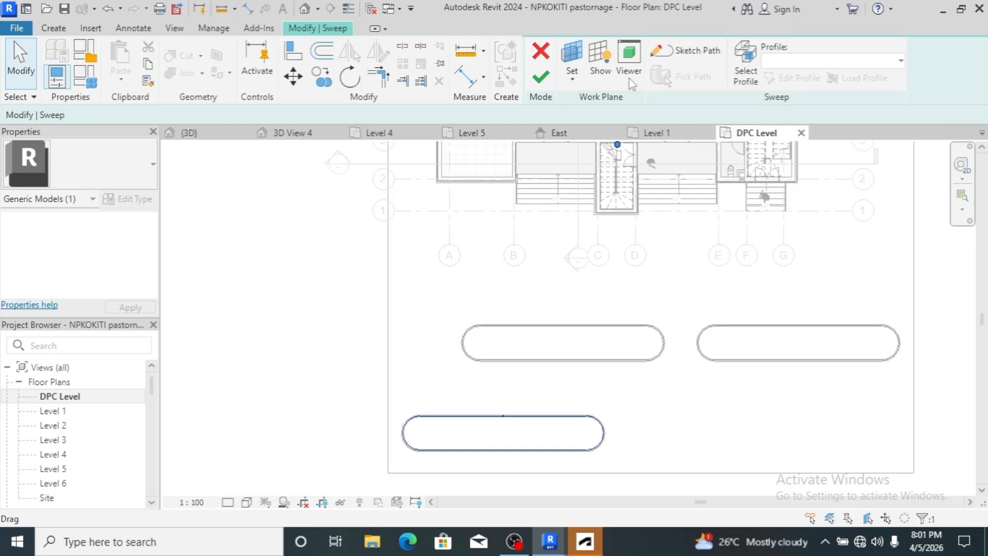
click(541, 79)
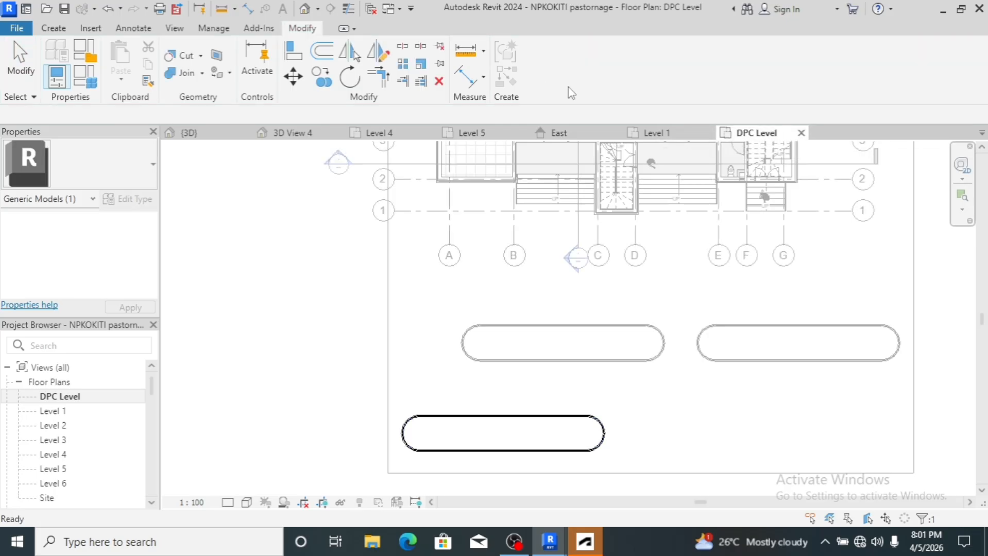
click(524, 429)
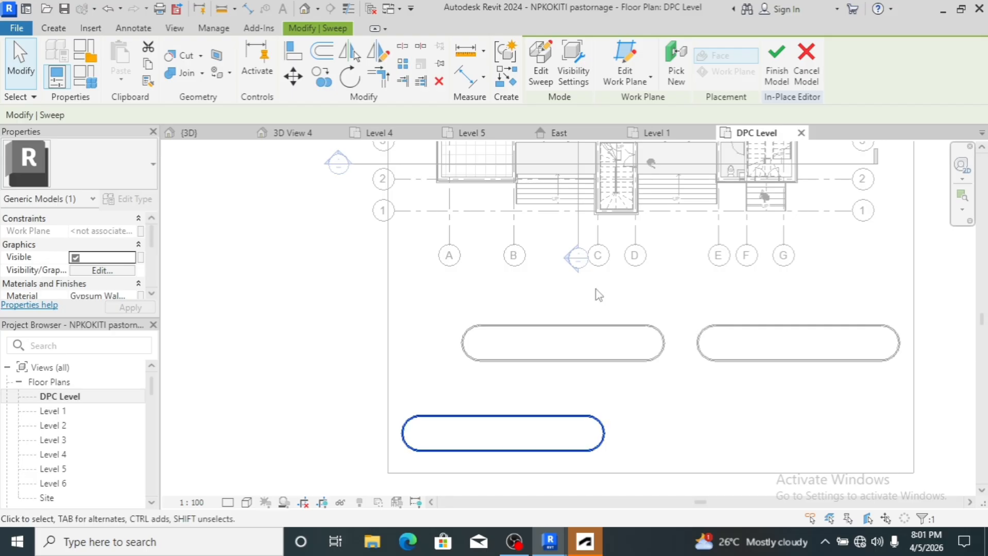
click(613, 85)
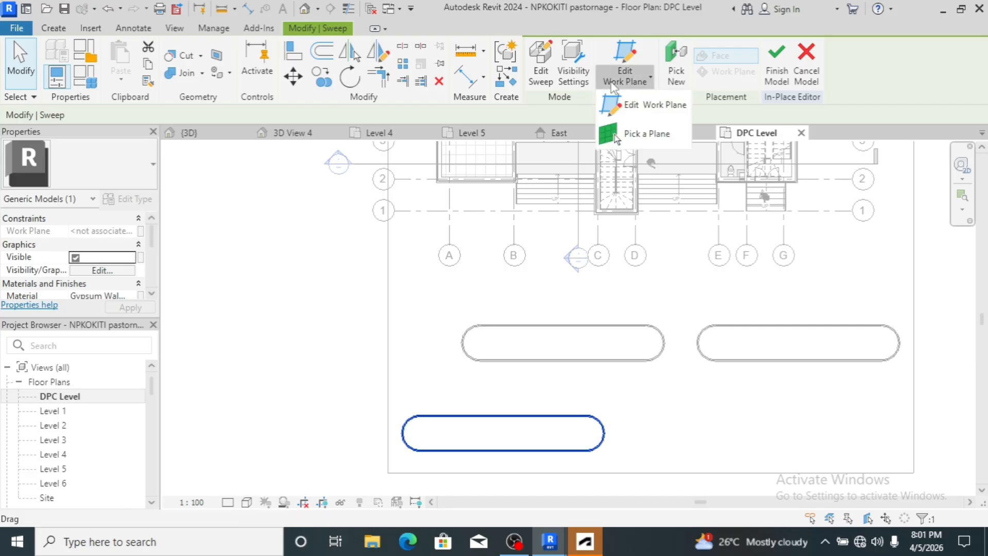
click(503, 418)
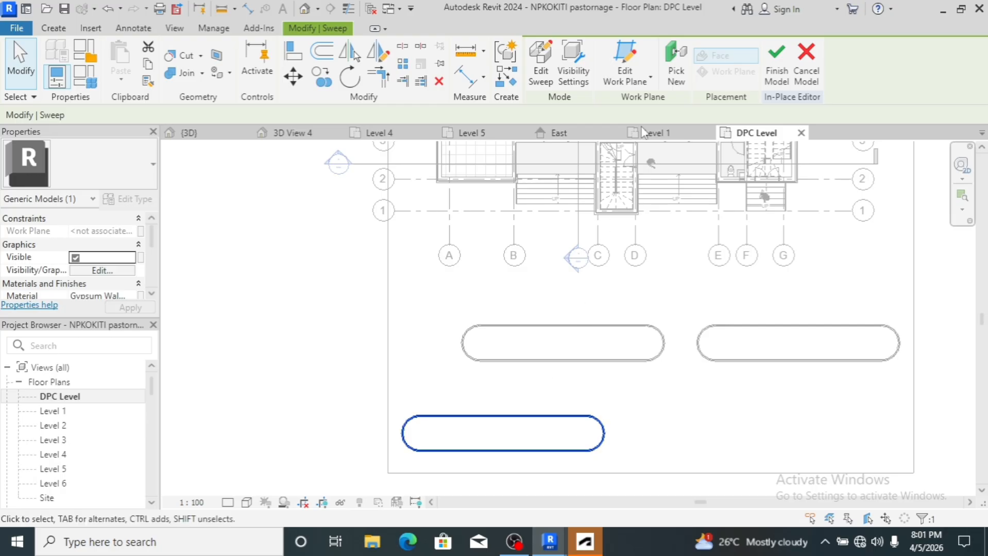
click(649, 79)
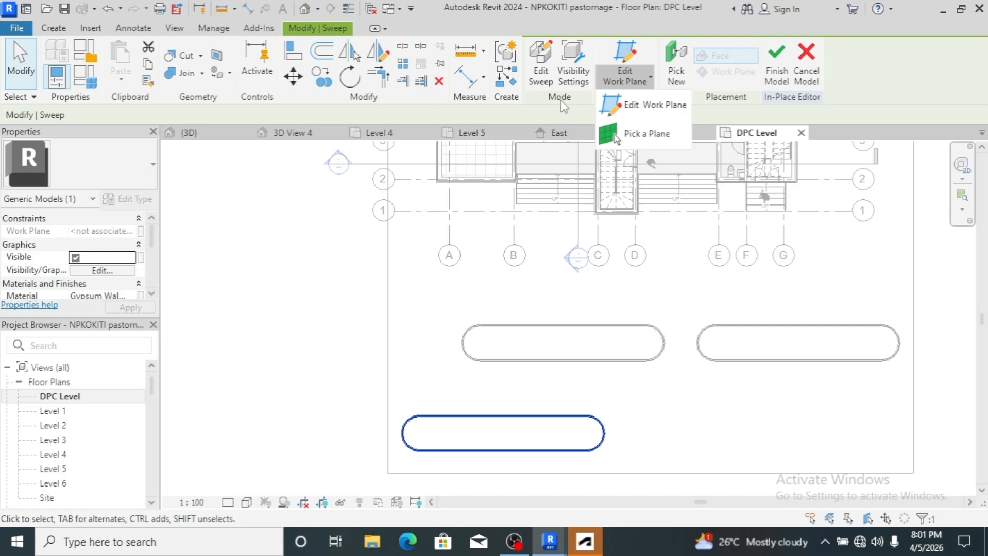
- Edit the selected sweep and open its path sketch for modification
click(538, 82)
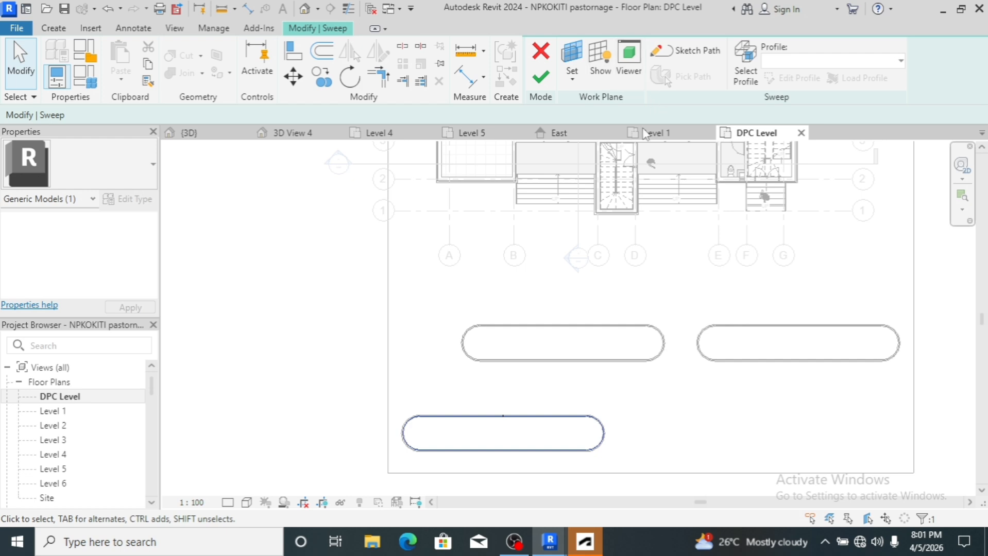
scroll(431, 417, up, 5)
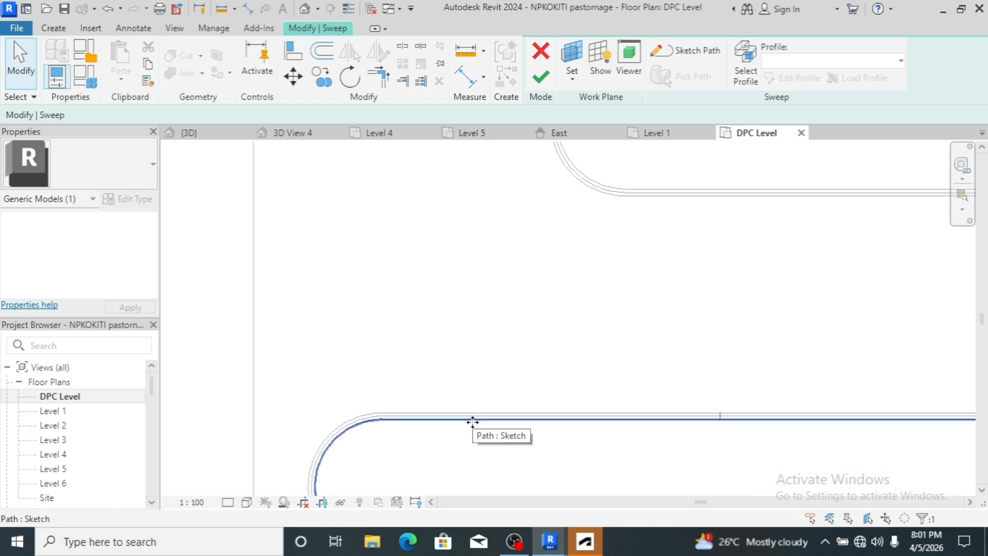
double_click(473, 421)
scroll(487, 340, down, 4)
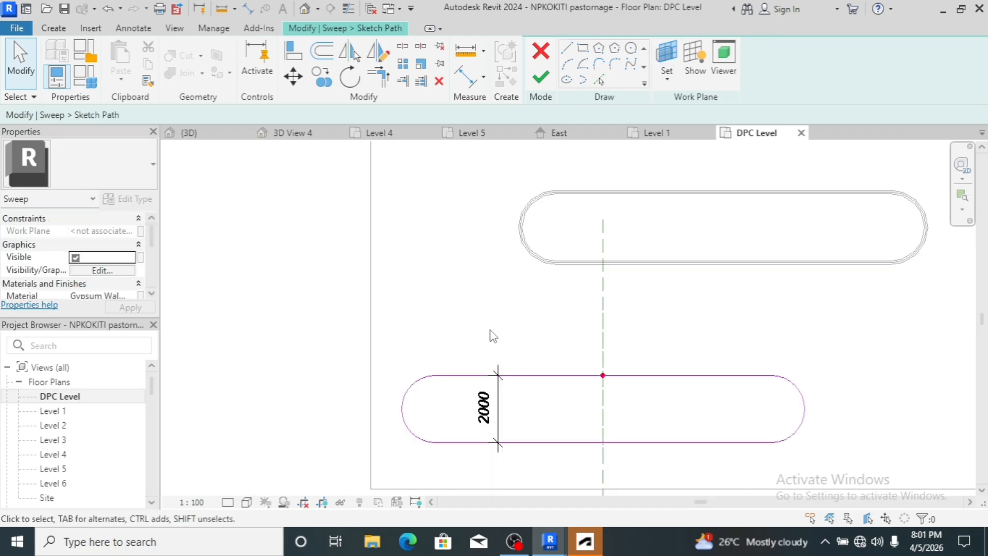
- Delete both end arcs and the lower straight line of the slot-shaped sweep path, keeping only the upper line
scroll(453, 400, up, 2)
click(453, 404)
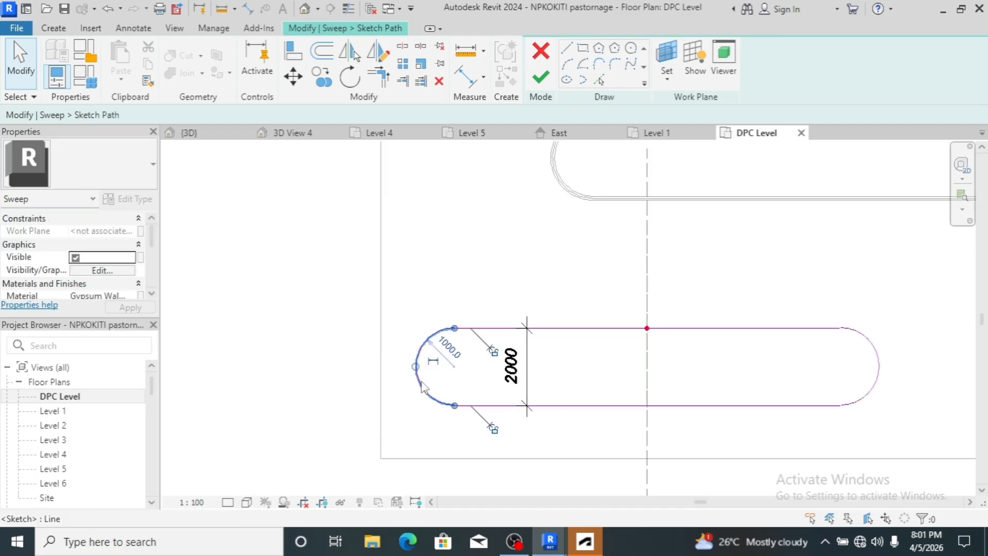
key(Delete)
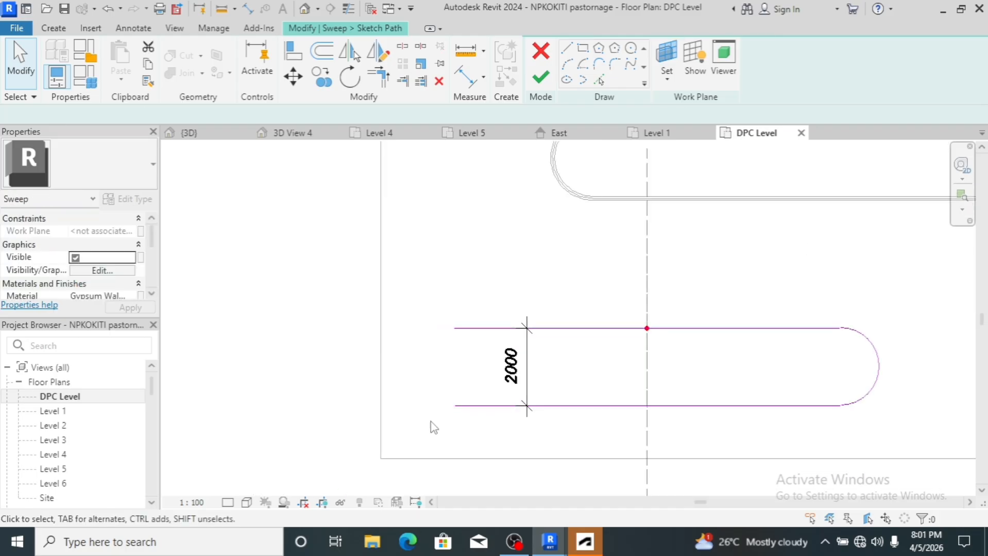
click(465, 407)
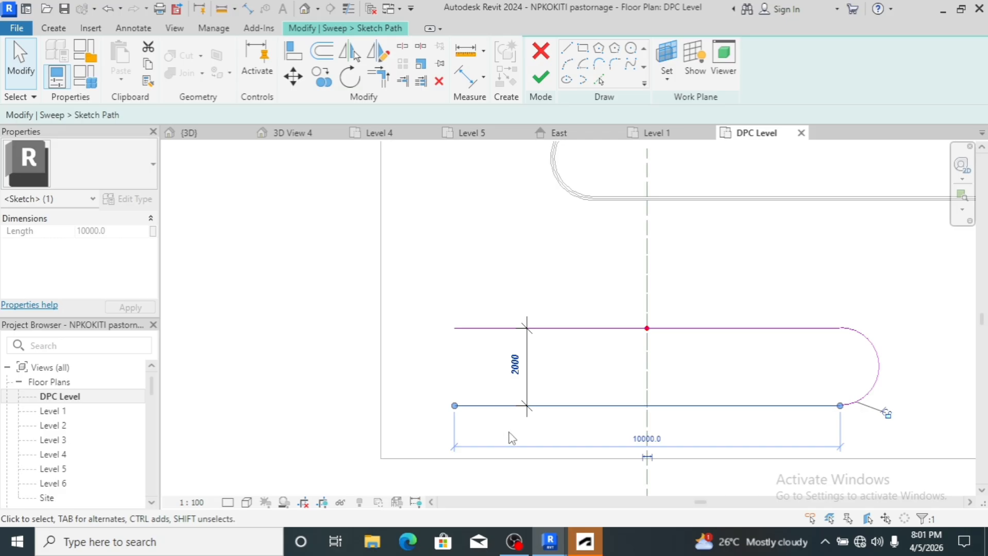
key(Delete)
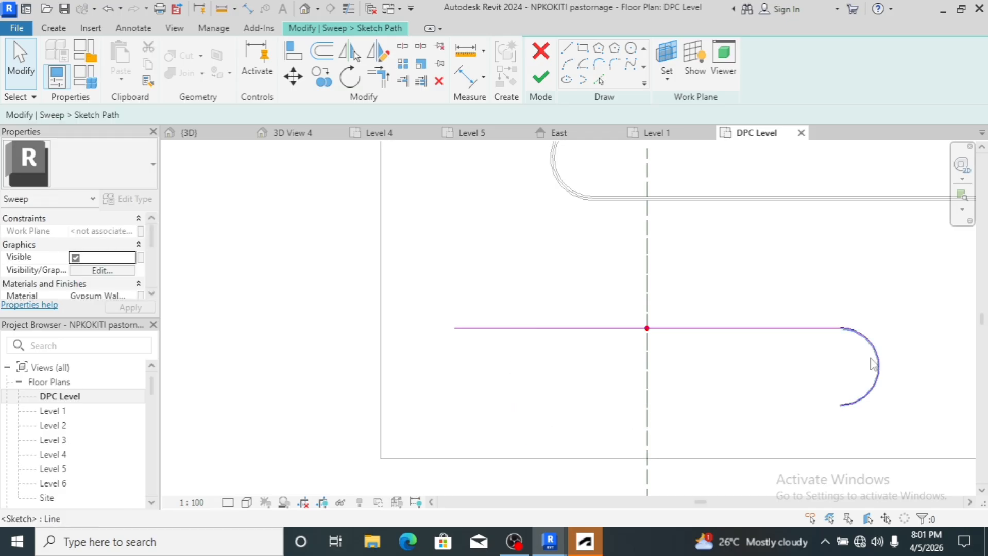
click(880, 364)
key(Delete)
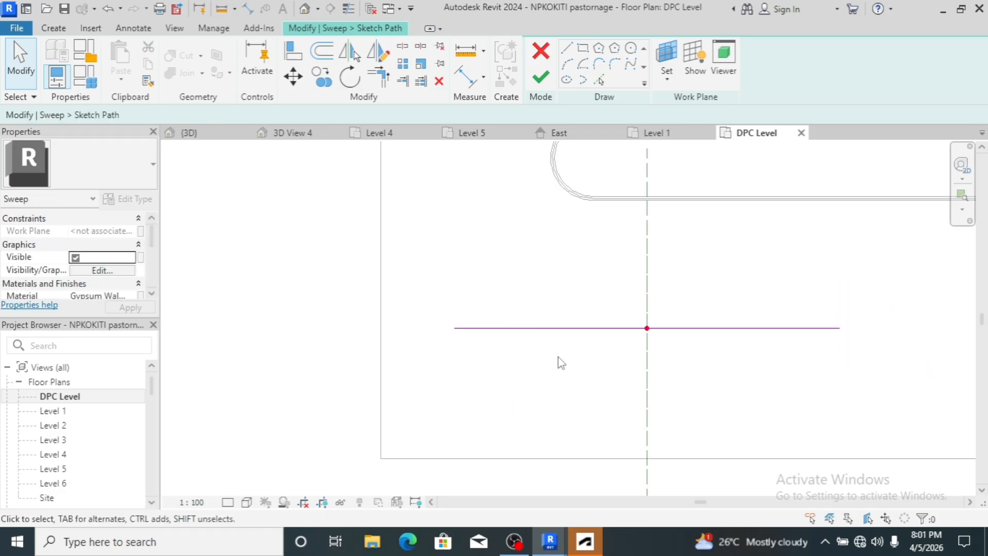
- Draw a vertical path line about 28000 mm long from the remaining line's left end up past the building's rear
click(518, 328)
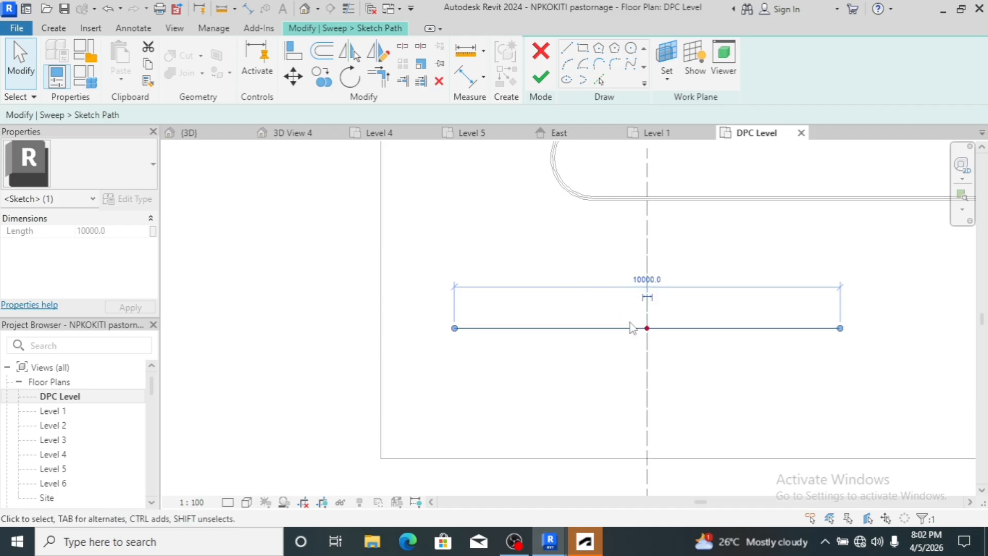
click(569, 50)
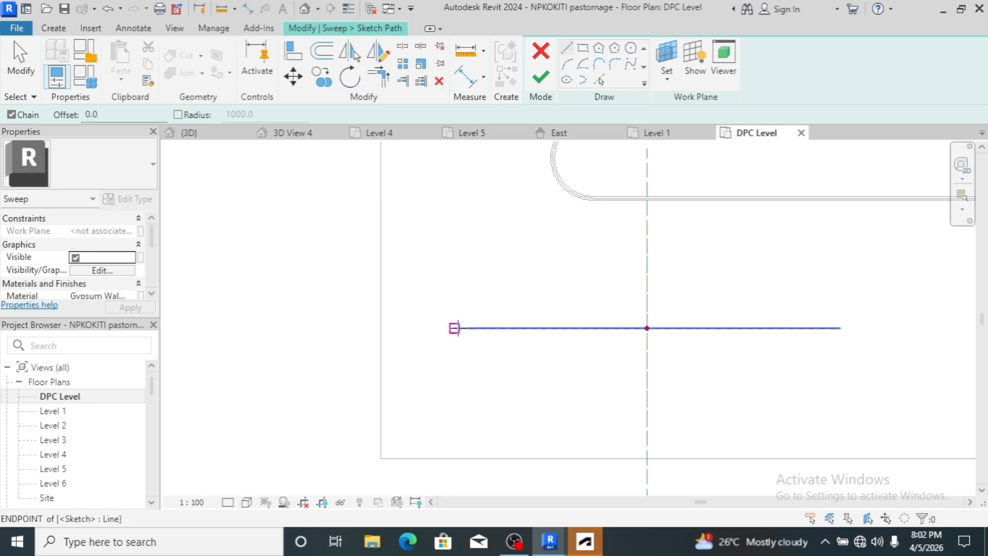
click(453, 328)
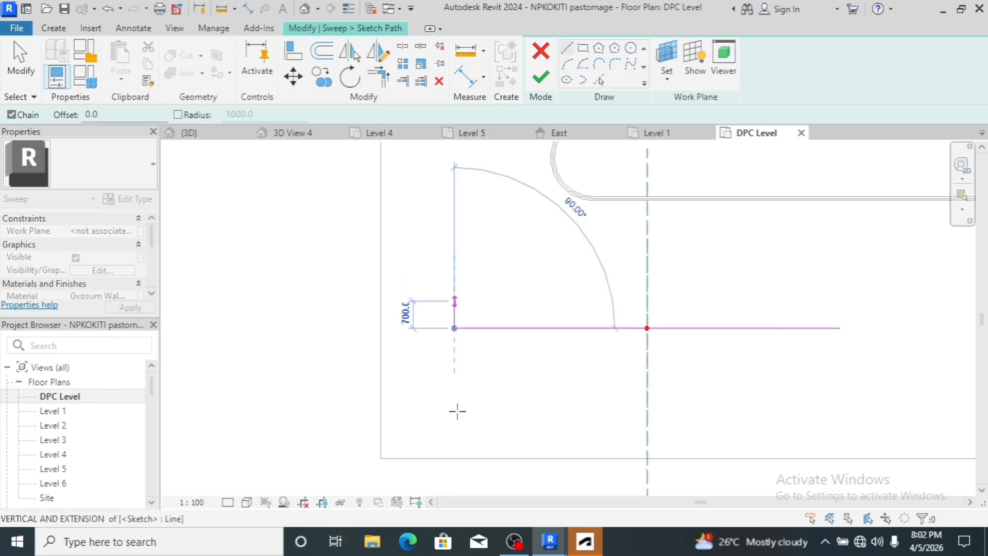
scroll(456, 412, down, 2)
scroll(455, 414, down, 4)
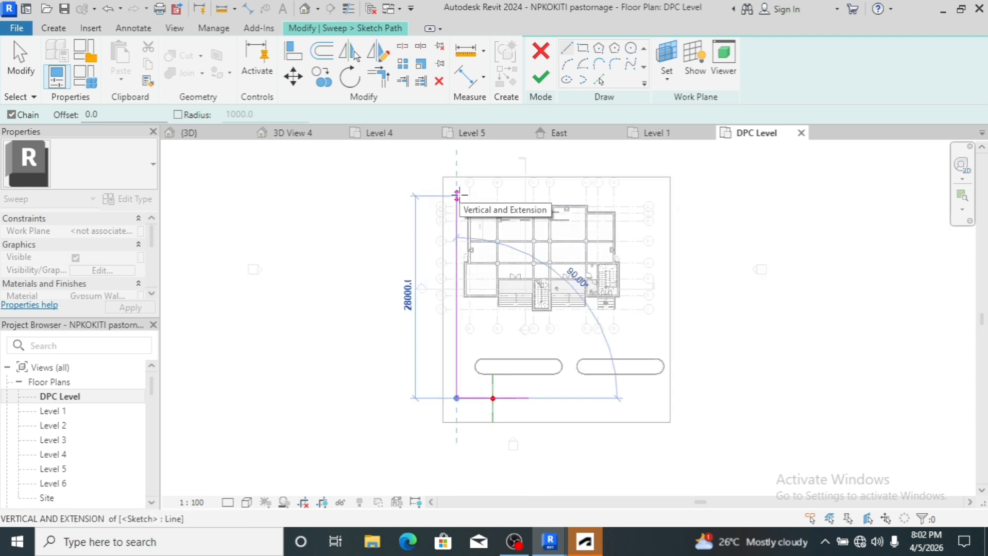
click(457, 195)
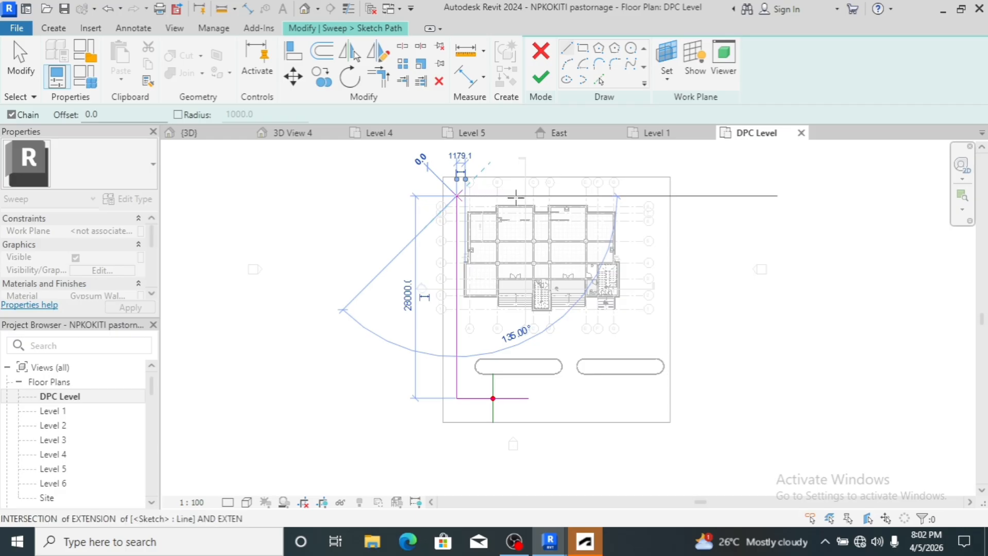
- Continue the path across behind the building, down its right side level with the first line, and out to the site's right edge
click(651, 196)
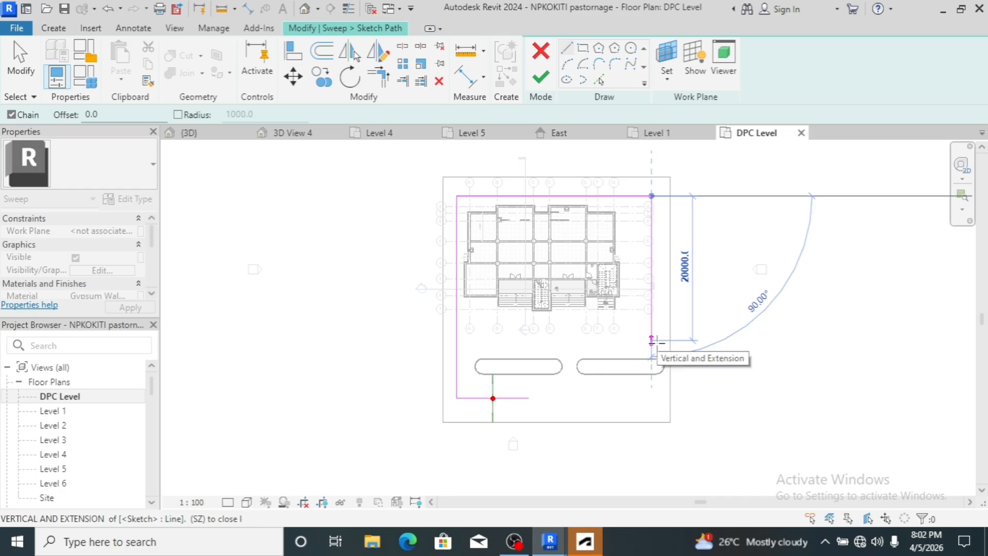
click(639, 400)
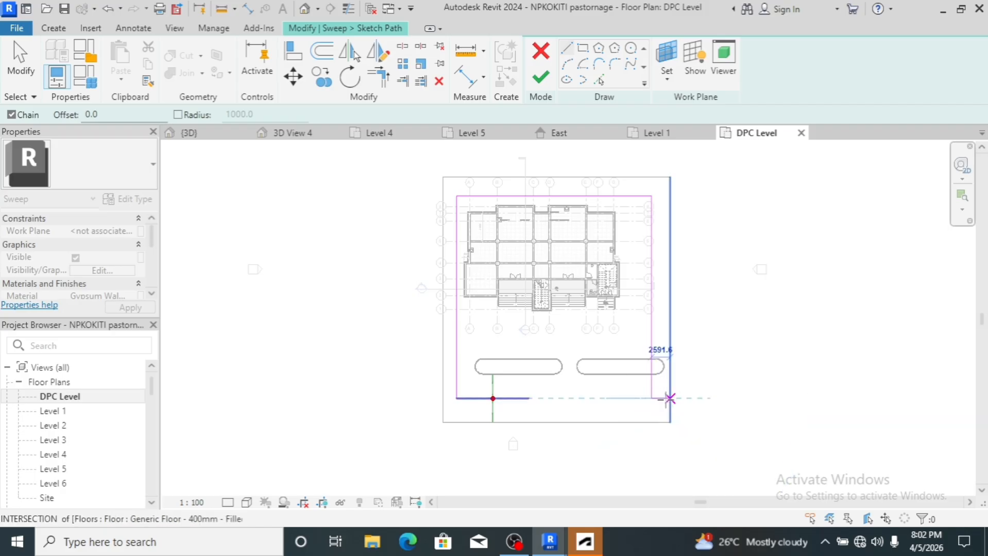
click(699, 399)
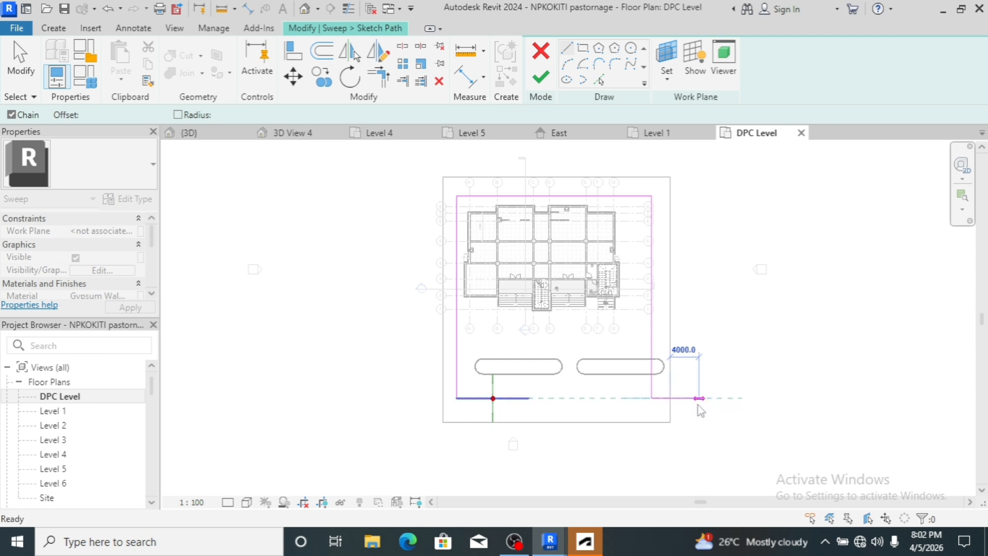
key(Escape)
key(Escape)
scroll(657, 394, up, 5)
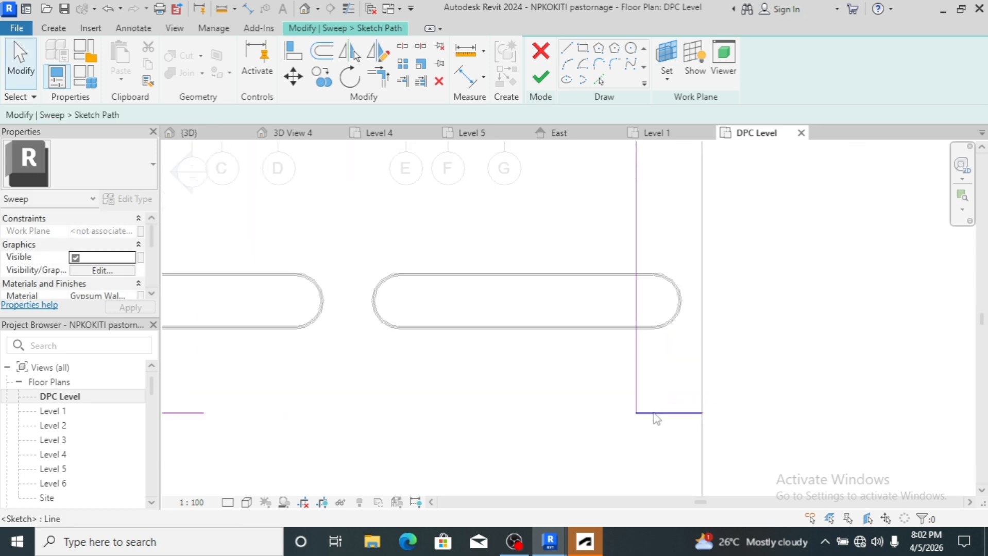
click(571, 69)
scroll(643, 439, up, 4)
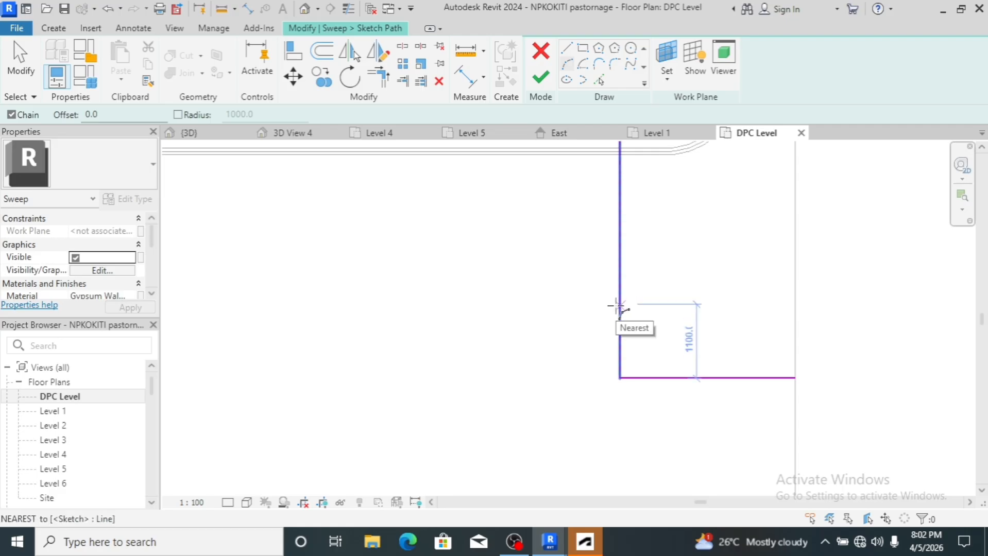
click(619, 311)
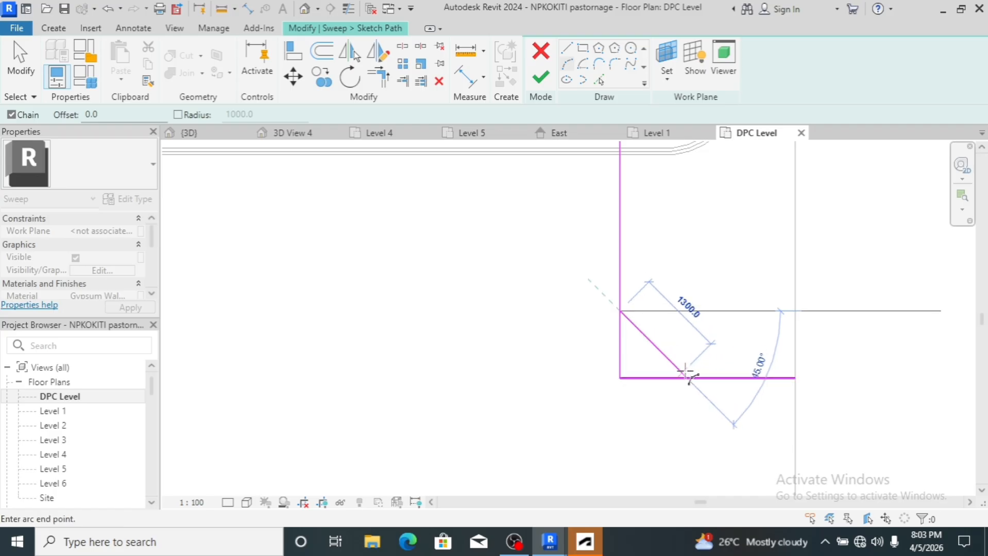
click(684, 372)
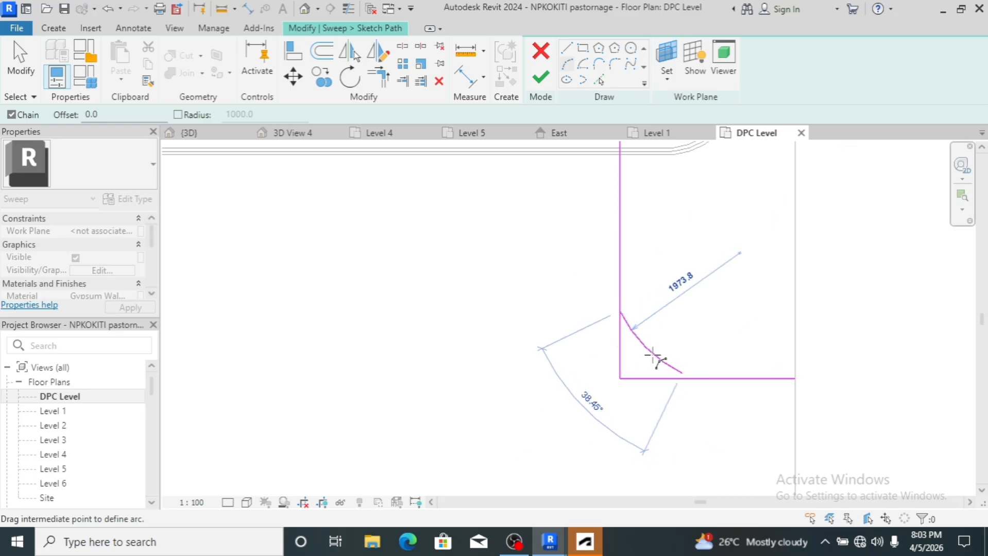
key(Escape)
key(Escape)
- Draw a start-end-radius arc of about 900 mm radius across the path's lower-right corner
click(582, 64)
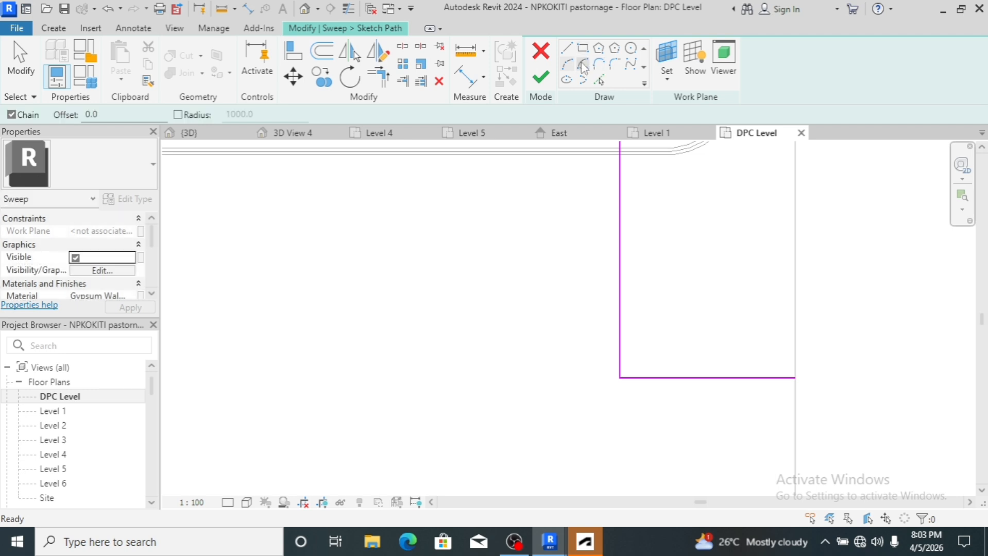
click(568, 64)
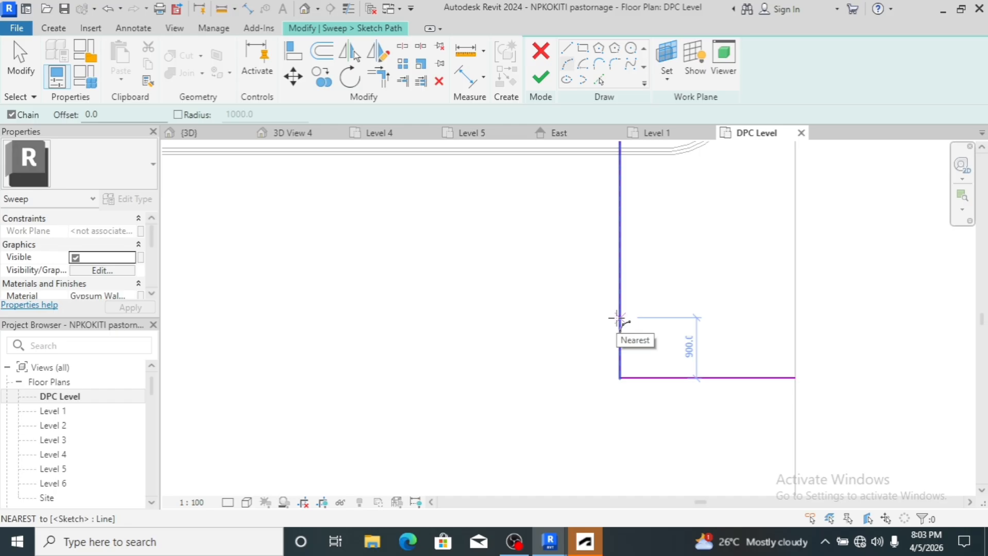
click(620, 320)
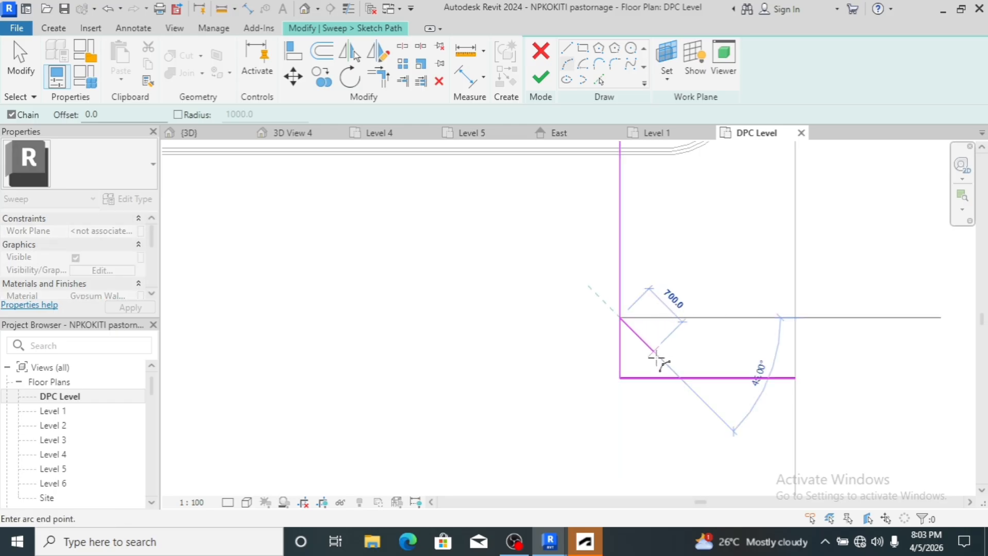
click(682, 379)
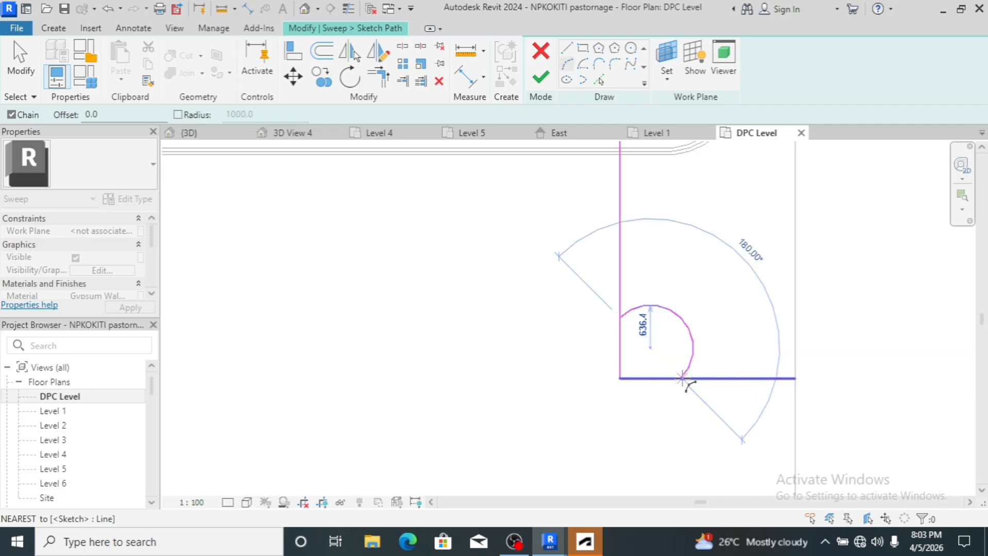
click(655, 367)
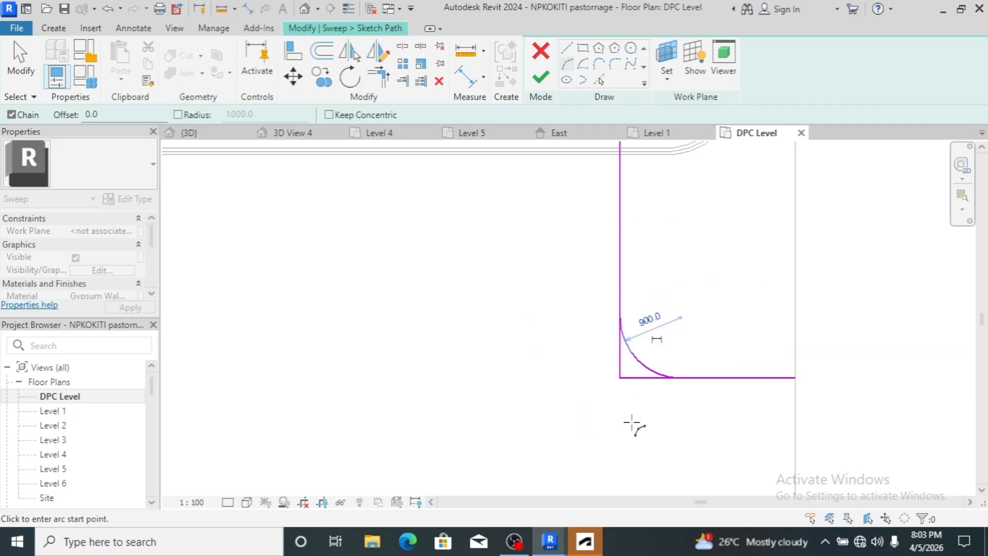
- Draw an arc of about 1064 mm radius across the path's upper-right corner, near grid 8
scroll(633, 422, down, 3)
scroll(629, 419, down, 5)
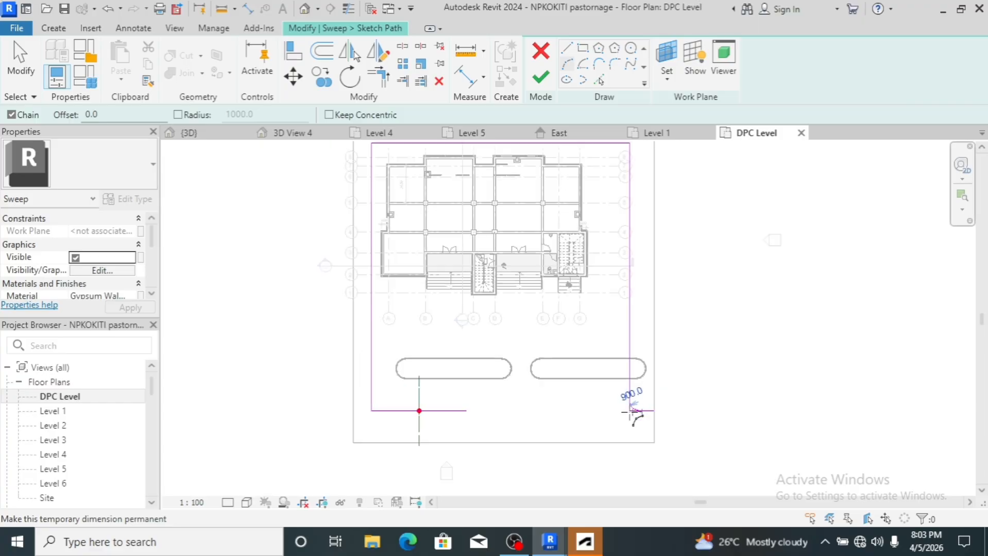
click(650, 179)
scroll(633, 179, up, 4)
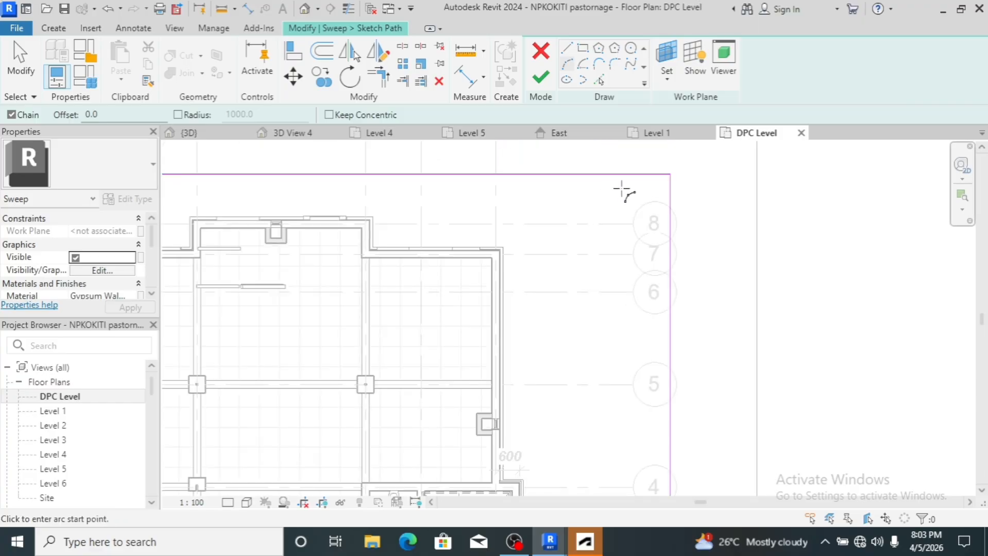
click(669, 201)
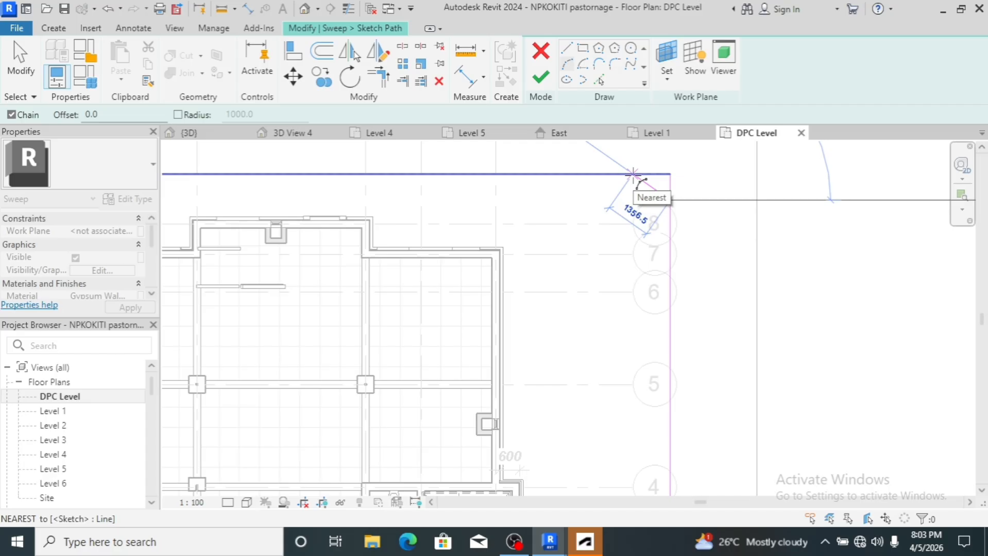
click(633, 174)
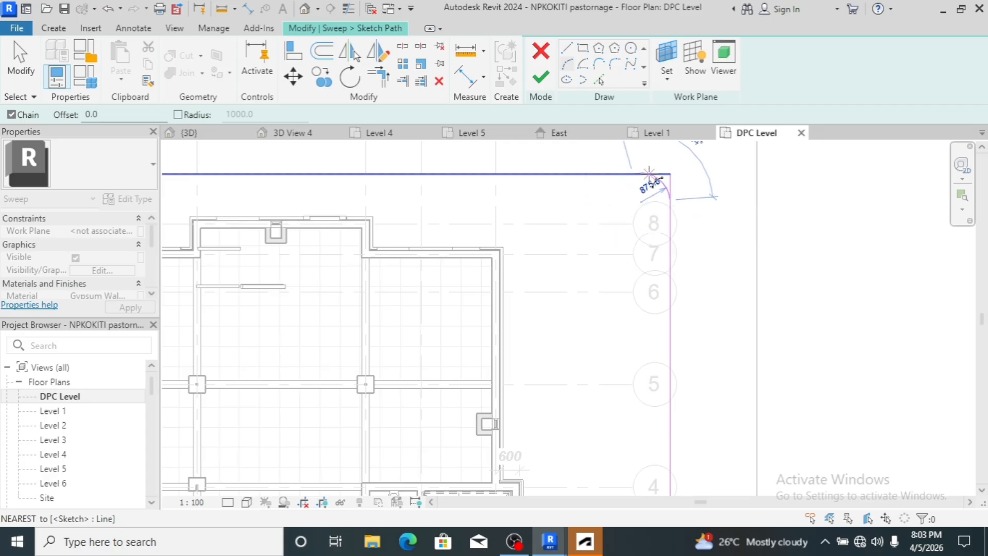
scroll(649, 175, up, 5)
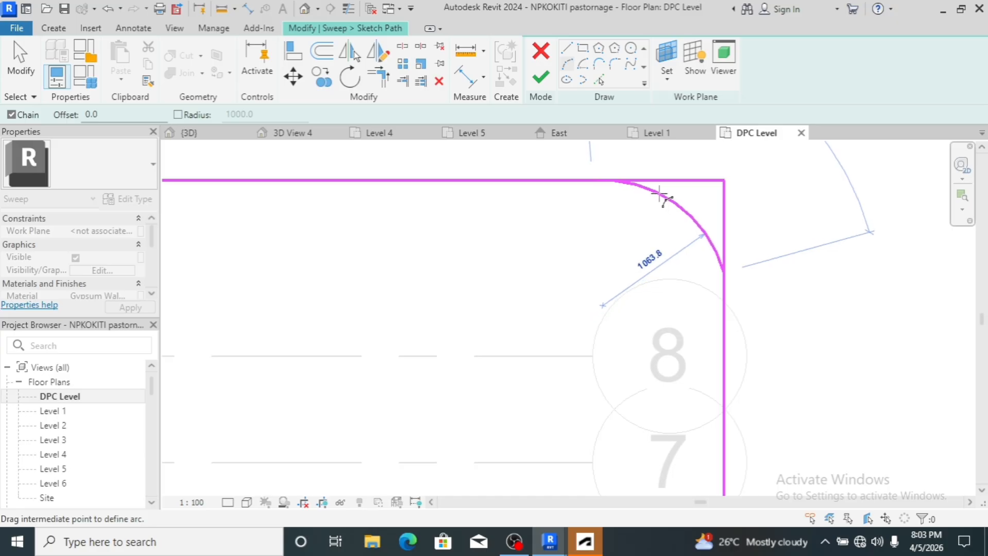
click(663, 198)
- Draw a start-end-radius arc of about 678 mm radius across the path's upper-left corner behind the building
scroll(698, 240, down, 5)
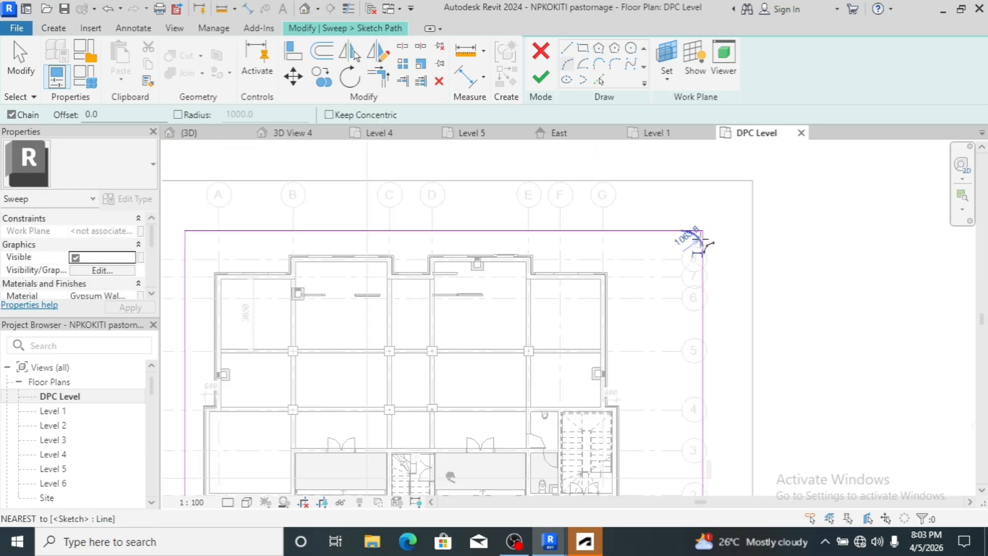
scroll(685, 248, down, 1)
scroll(241, 242, up, 5)
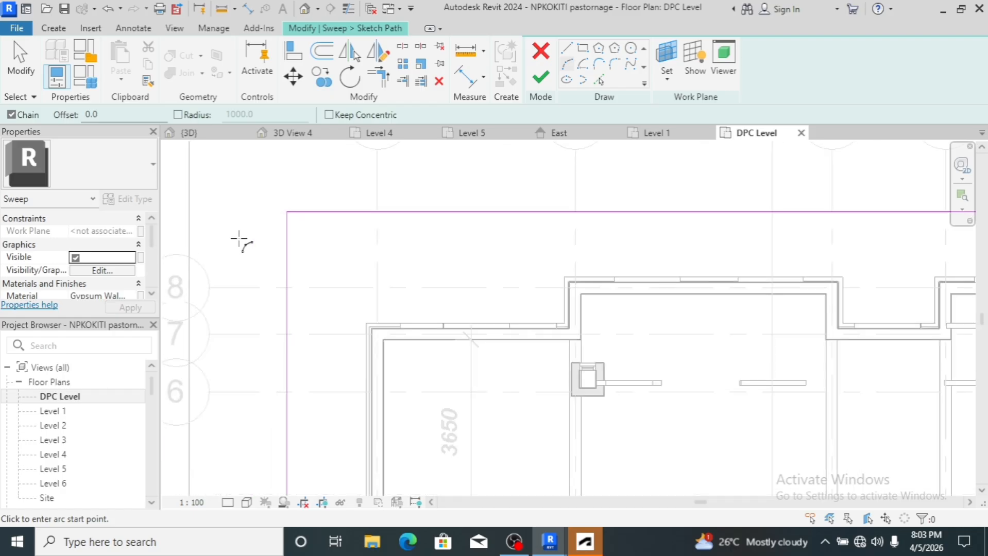
scroll(241, 242, up, 2)
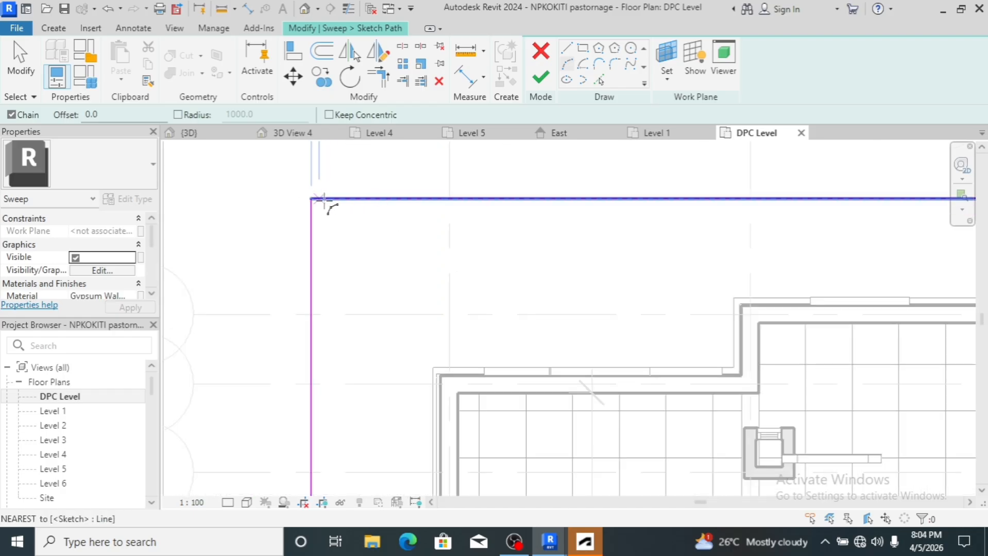
scroll(333, 178, up, 3)
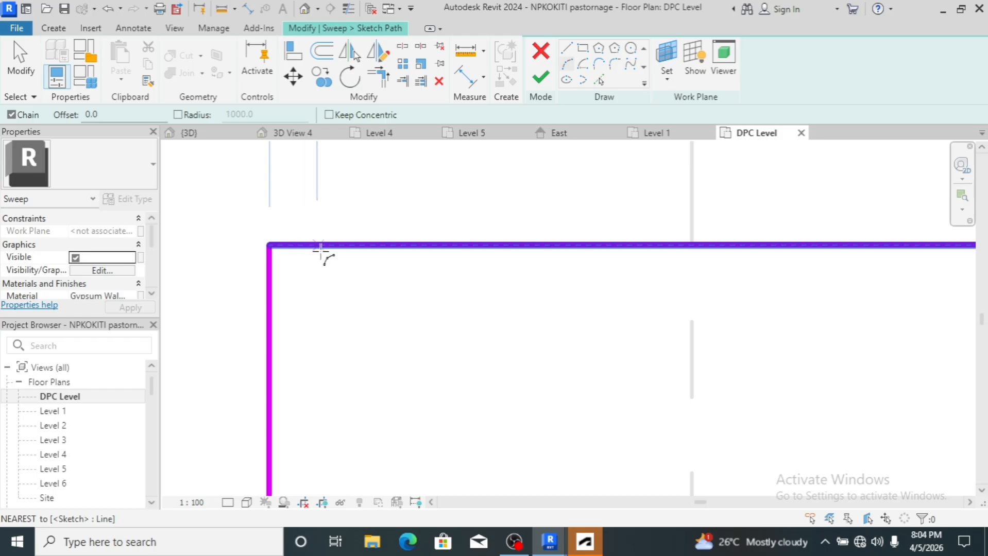
scroll(322, 253, down, 2)
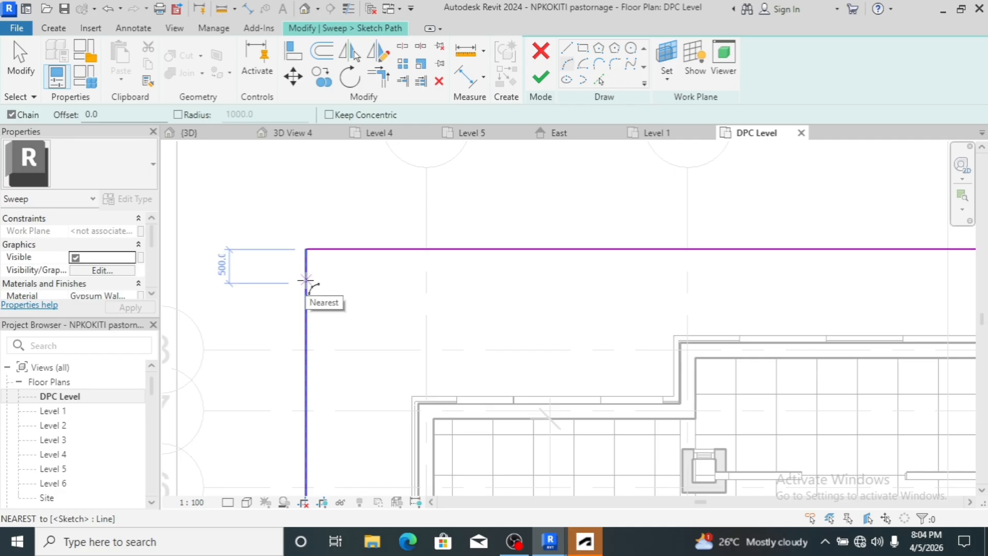
scroll(306, 281, up, 2)
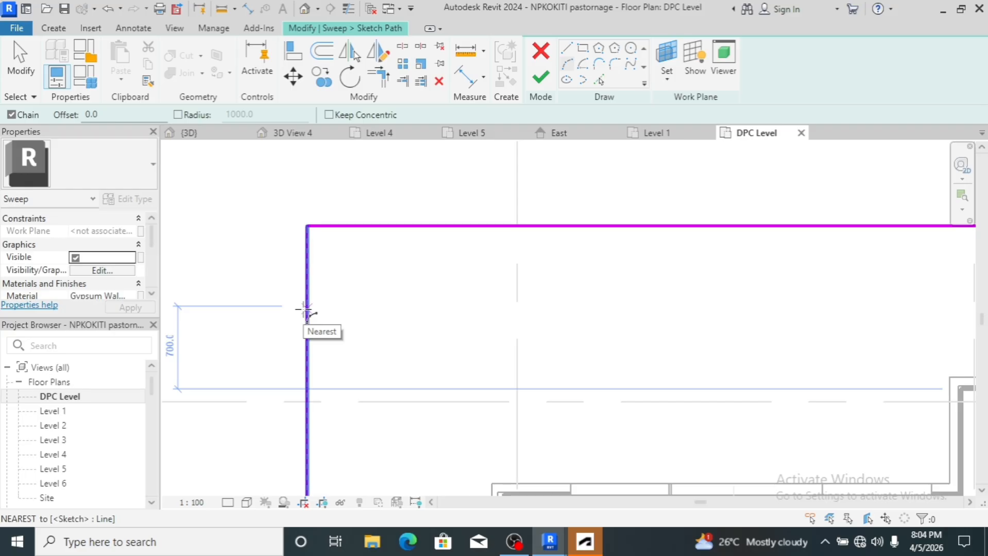
click(307, 306)
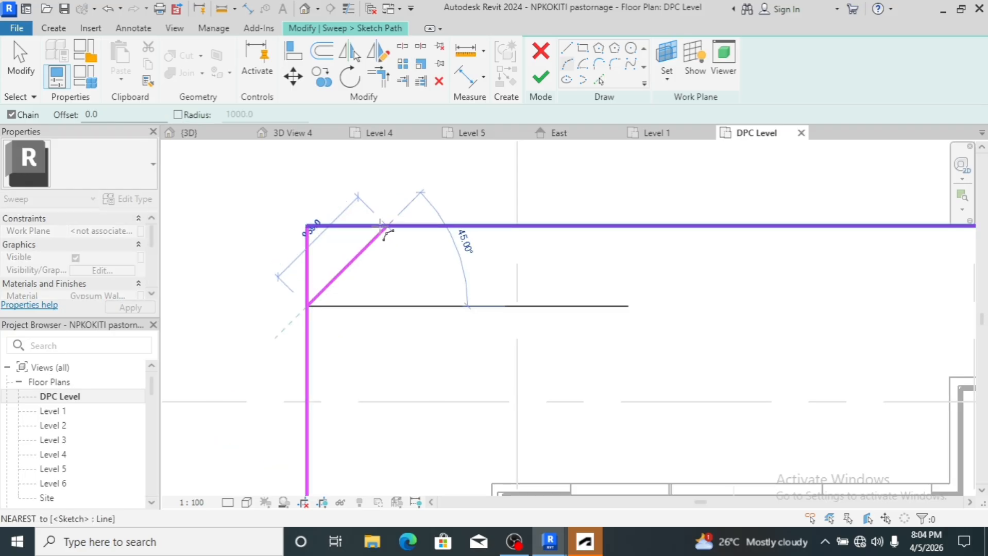
click(384, 226)
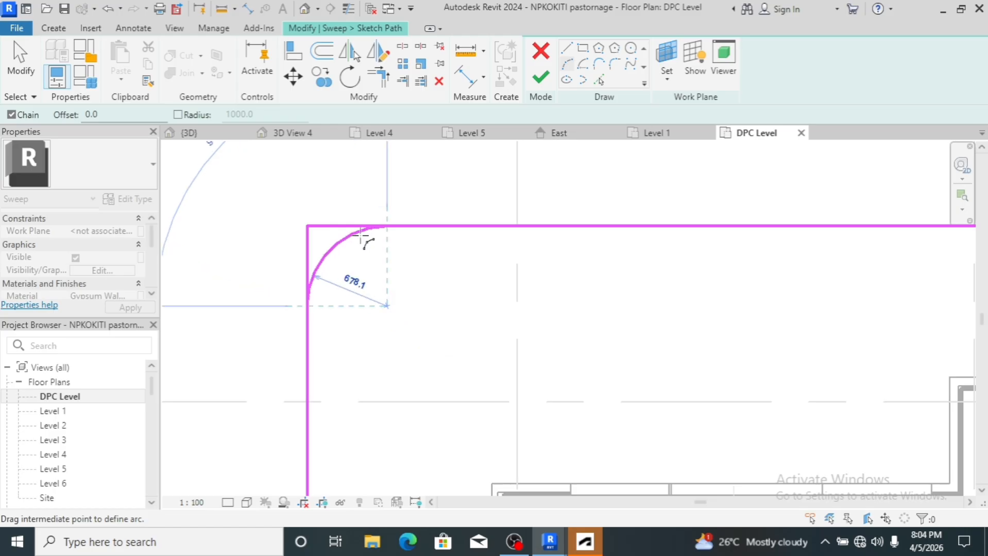
click(363, 238)
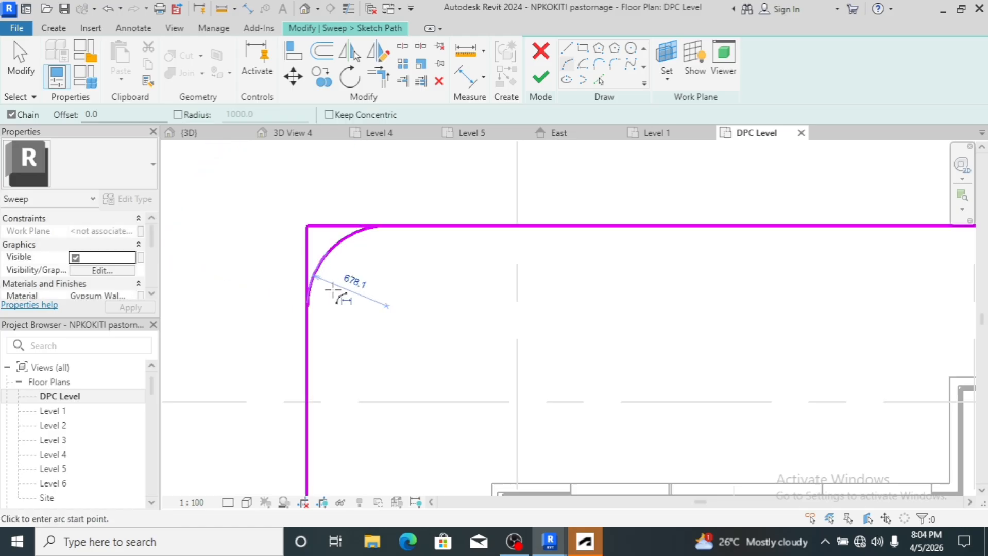
scroll(317, 308, up, 2)
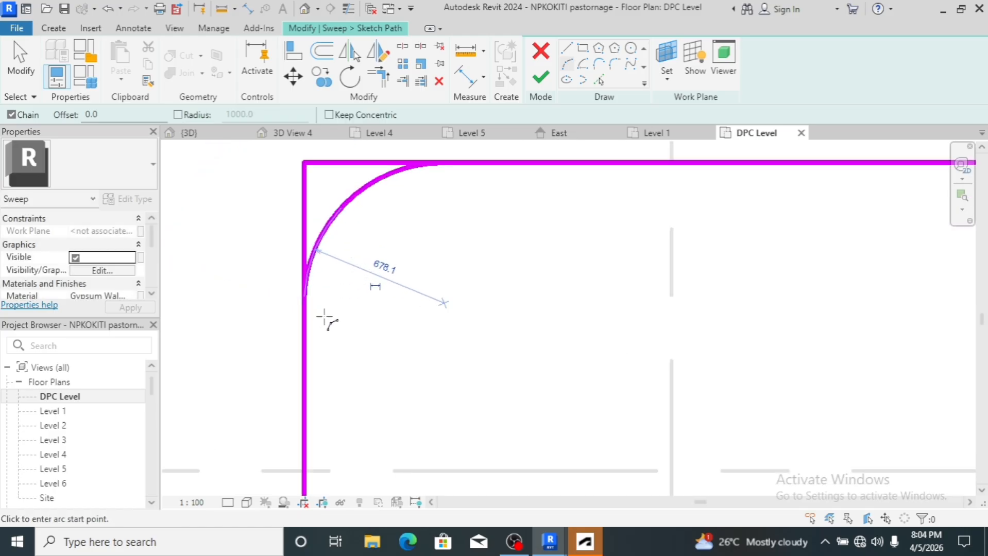
- Draw an arc of about 900 mm radius across the path's lower-left corner, below the slot-shaped kerbs
scroll(326, 320, down, 6)
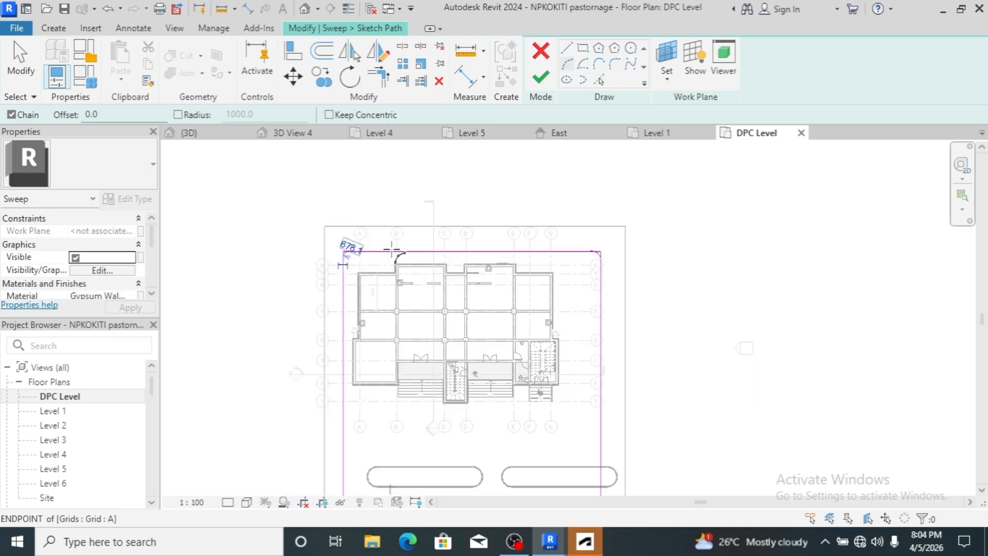
scroll(402, 257, down, 2)
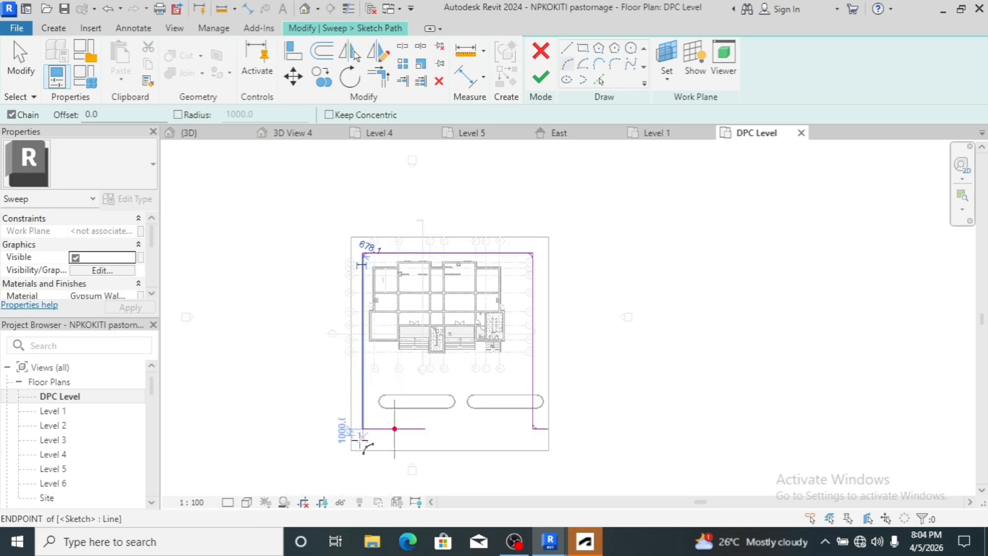
scroll(363, 438, up, 4)
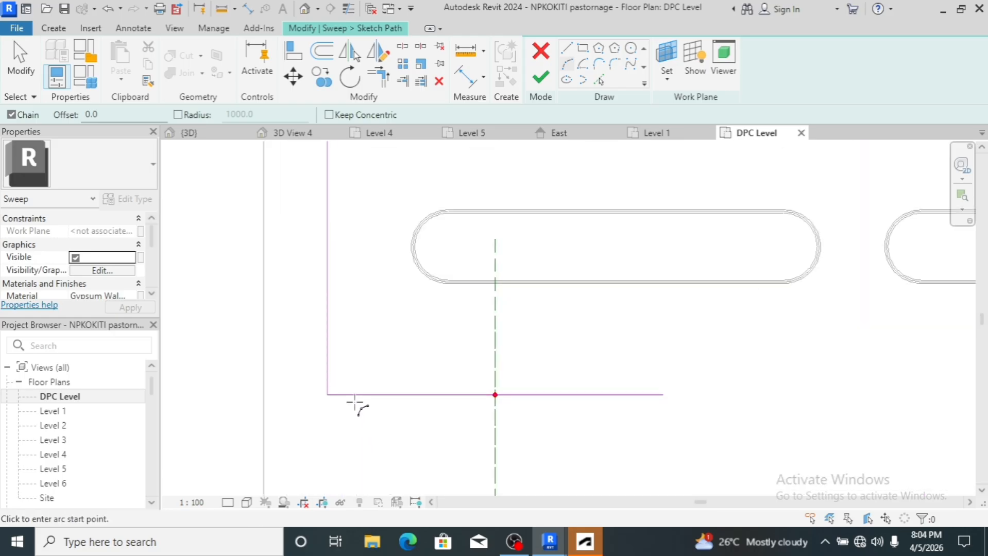
scroll(355, 401, up, 2)
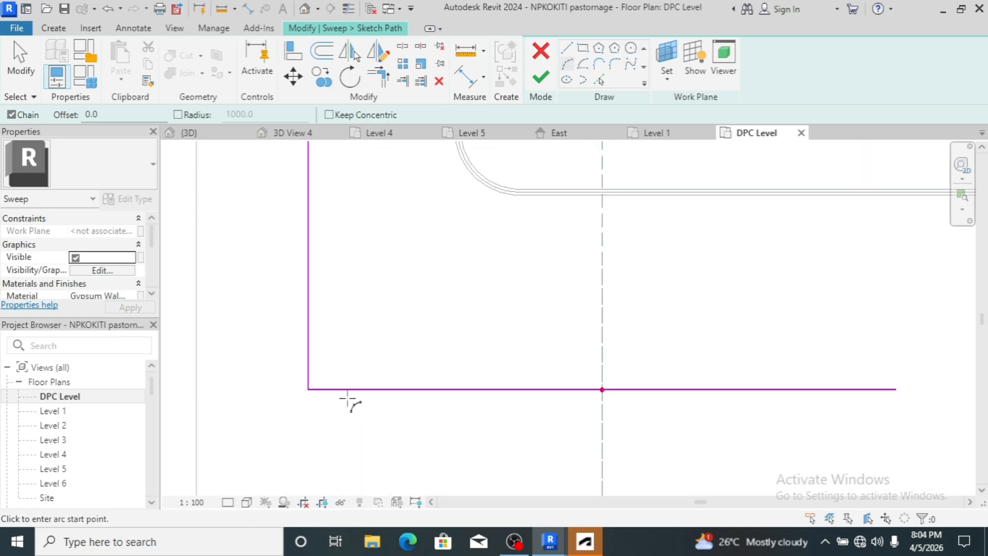
click(308, 337)
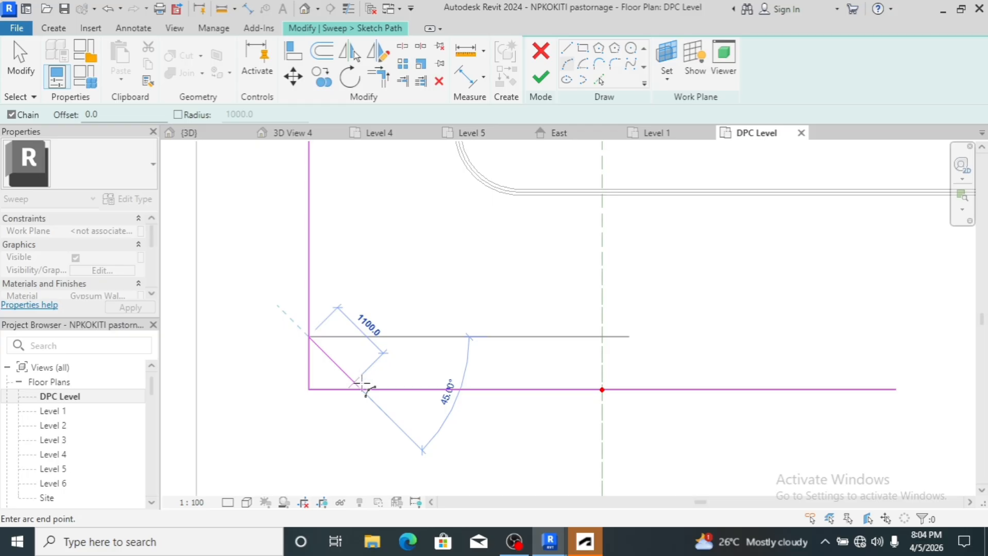
click(365, 390)
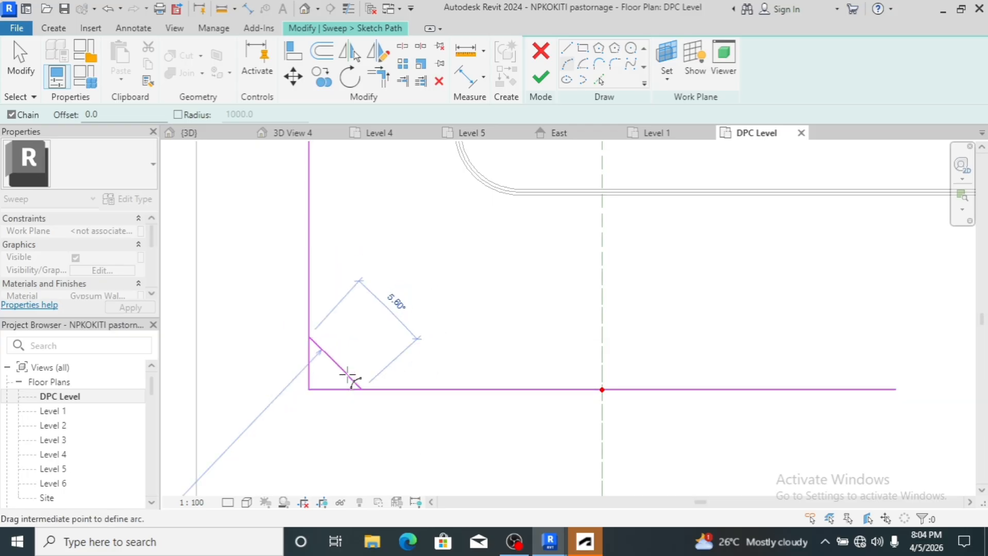
click(332, 380)
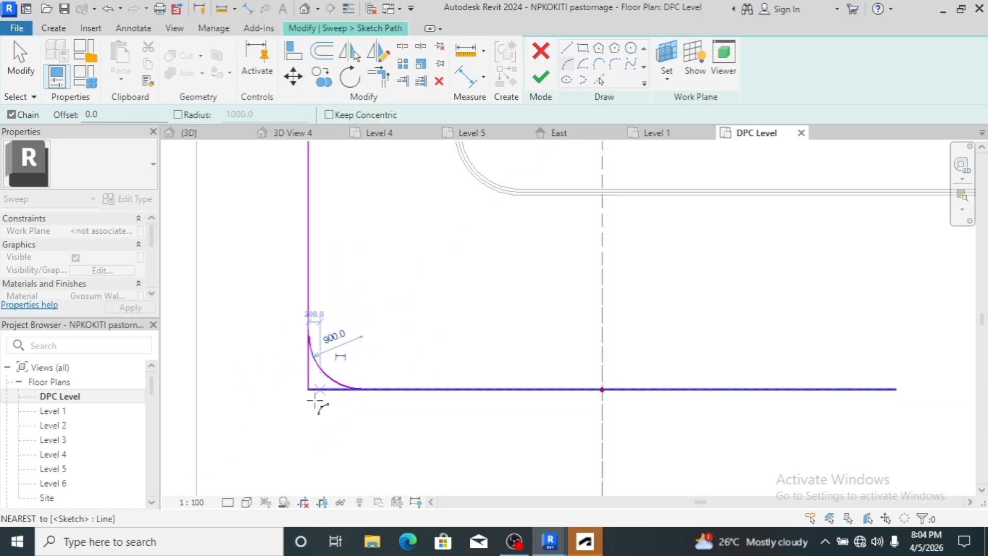
- Trim the vertical and horizontal path lines to the arc at the lower-left corner
click(389, 78)
click(318, 340)
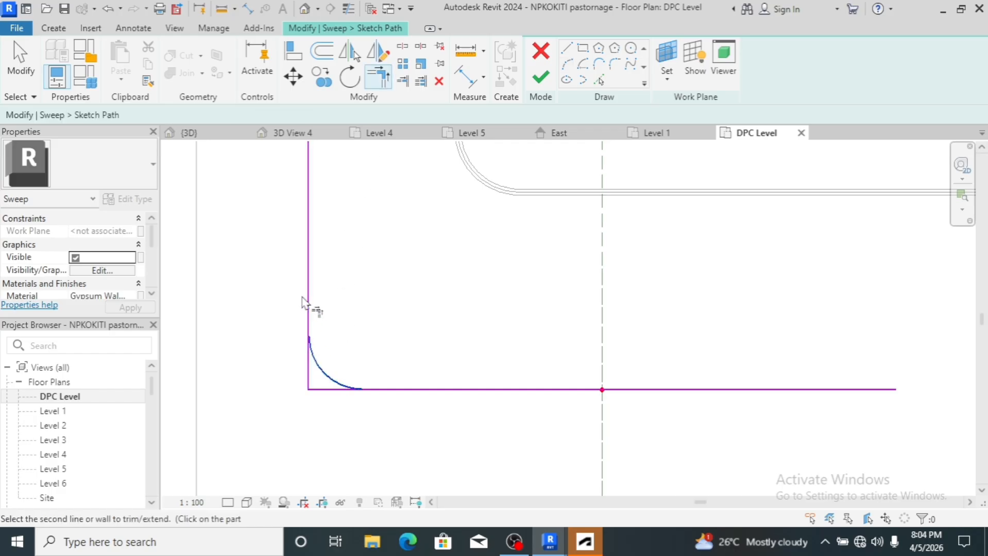
click(312, 316)
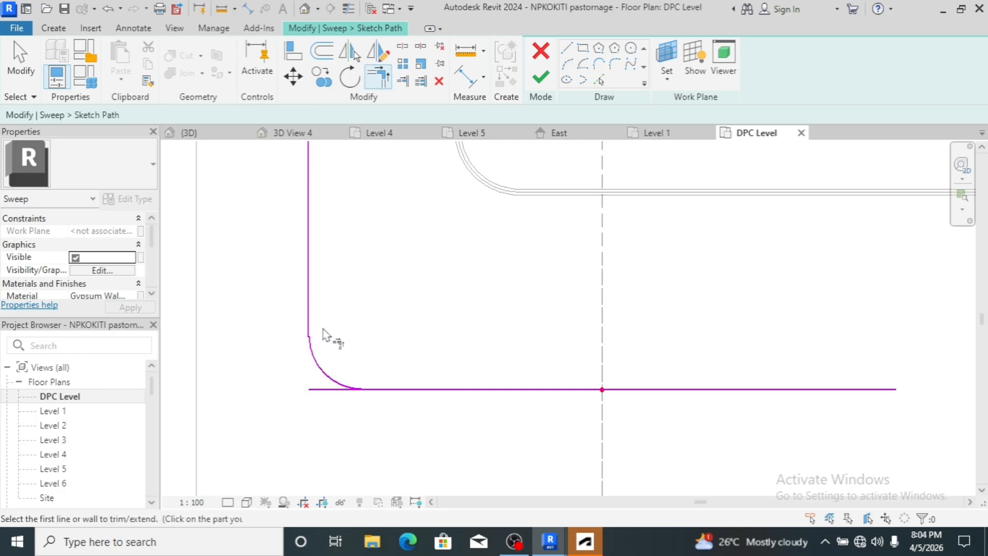
click(322, 368)
click(394, 390)
scroll(346, 434, down, 3)
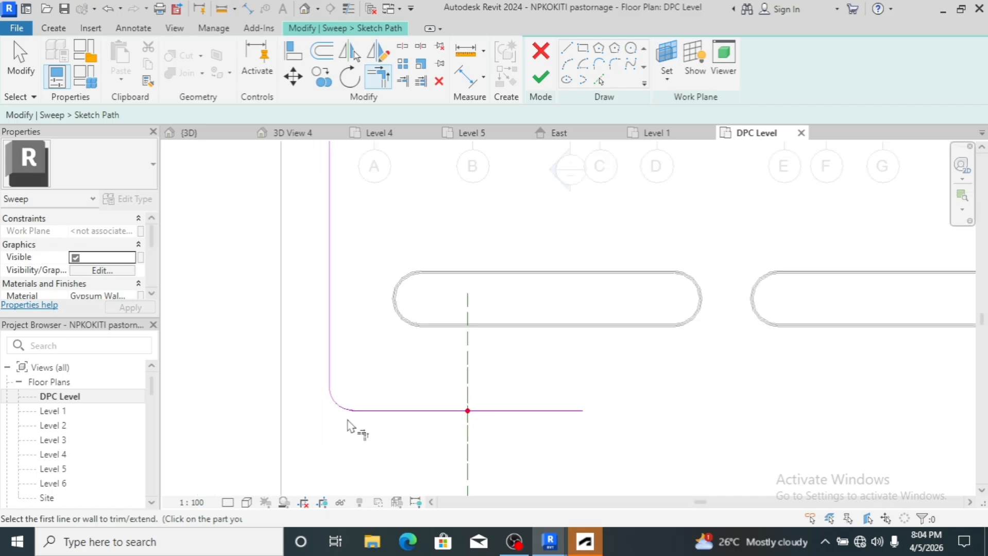
- Trim both path lines to the arc at the lower-right corner, near the site's right edge
scroll(351, 420, down, 2)
scroll(701, 426, up, 4)
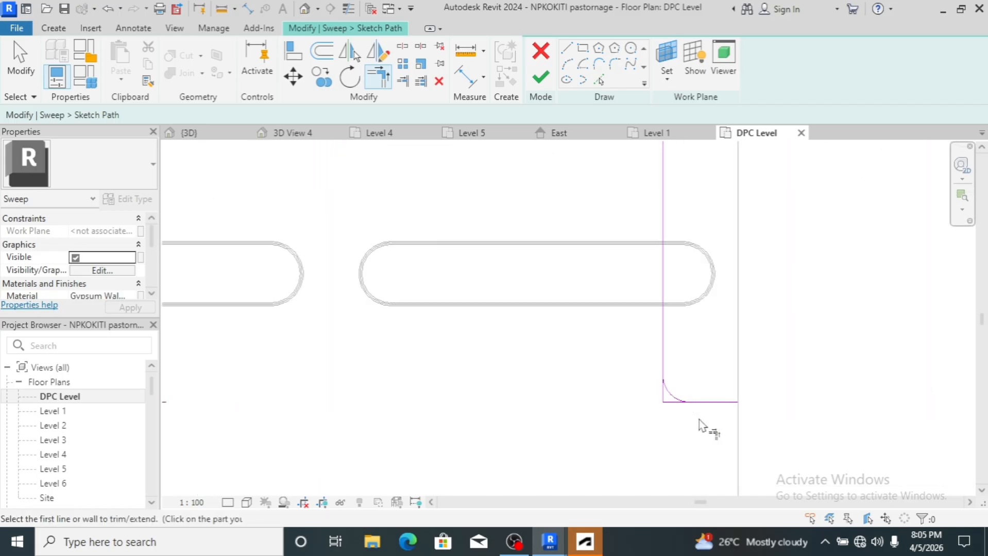
click(700, 401)
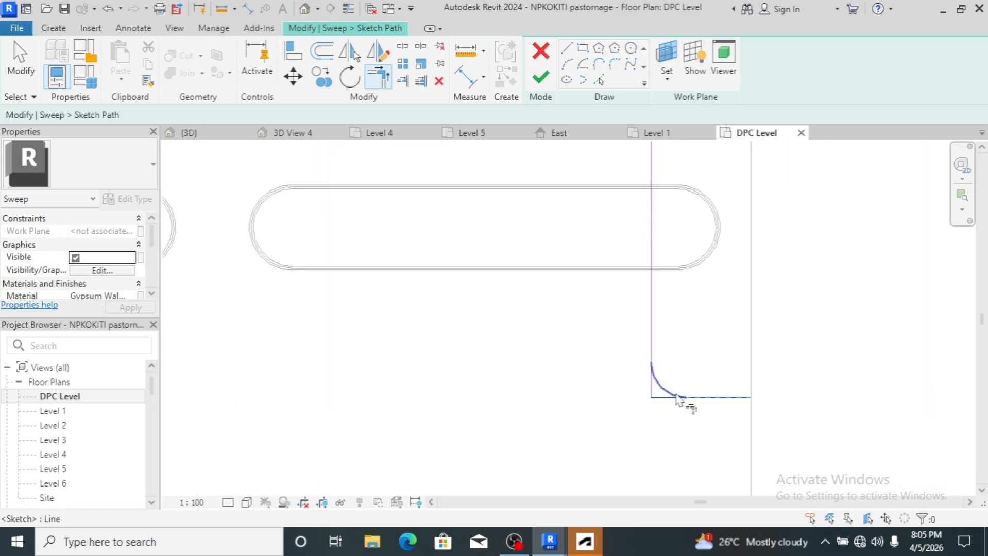
click(676, 395)
click(669, 387)
click(653, 358)
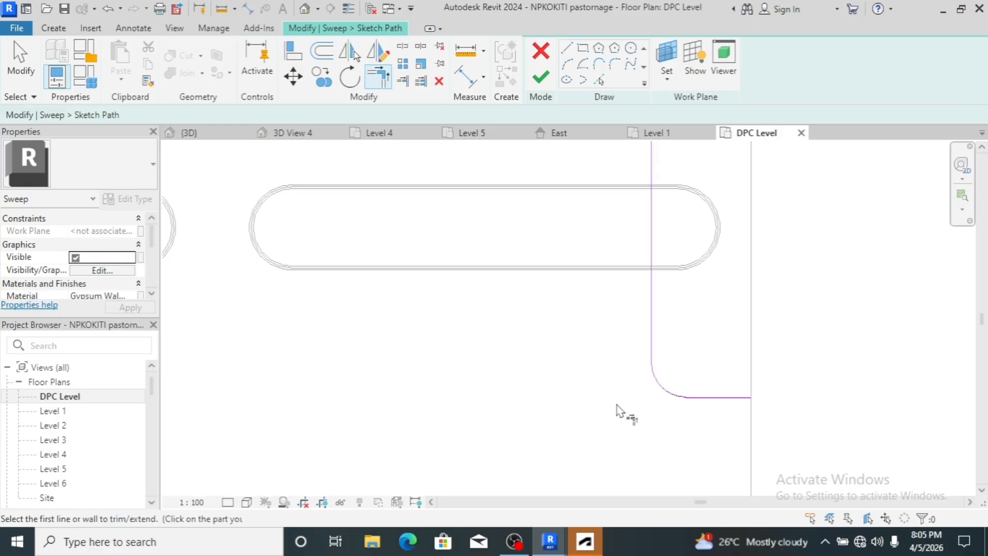
- Trim the rear and right-hand path lines to the arc at the upper-right corner near grid 8
scroll(622, 410, down, 5)
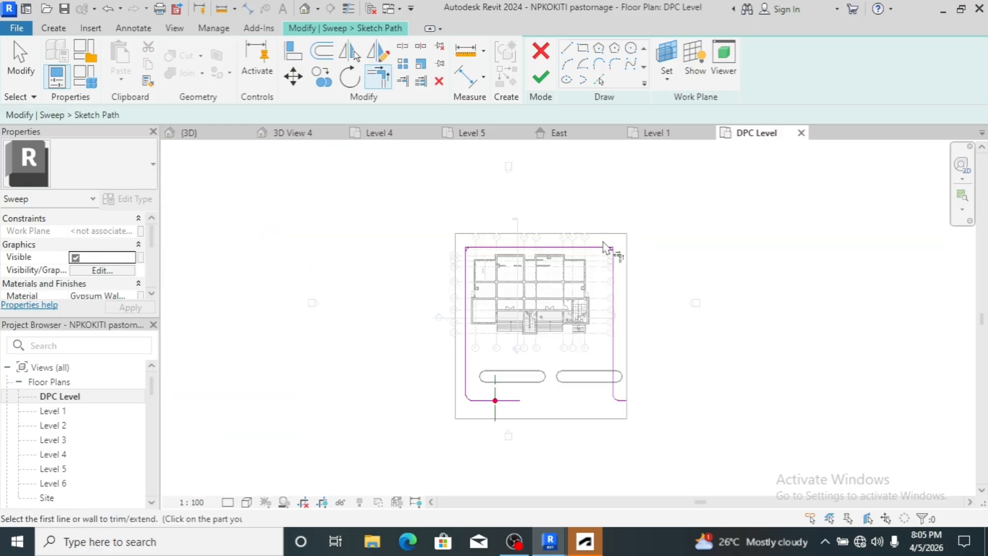
scroll(606, 249, up, 6)
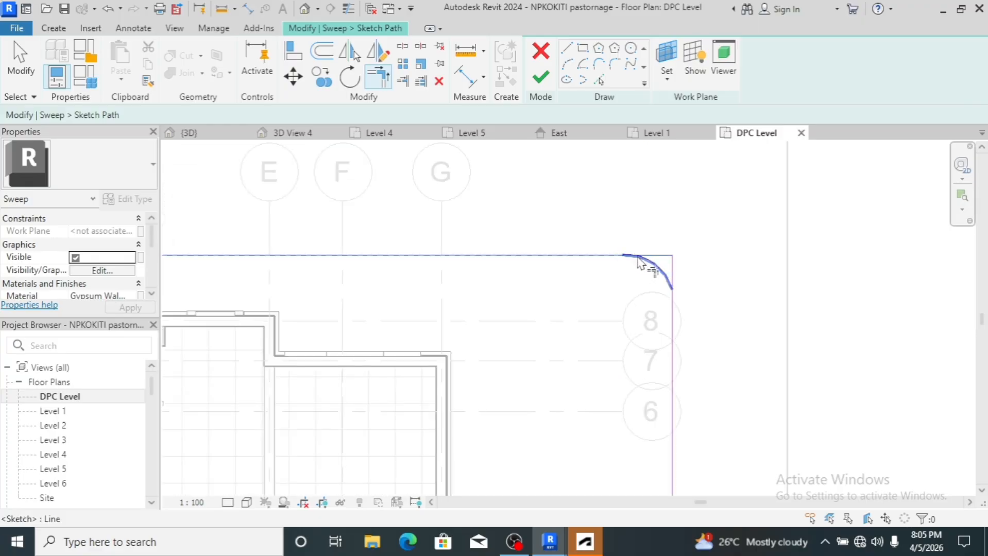
click(652, 267)
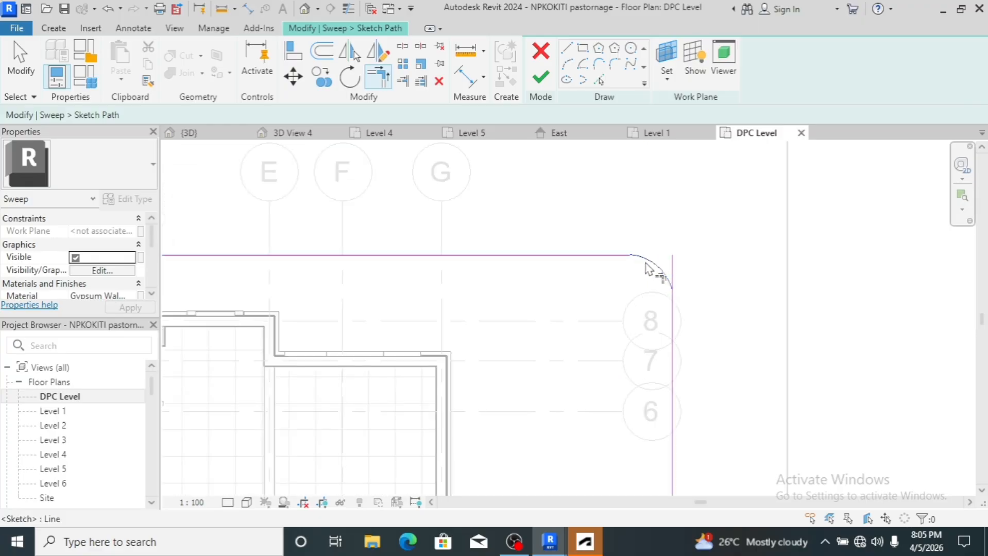
click(668, 329)
- Trim the rear and left-hand path lines to the arc at the upper-left corner and end the trimming
scroll(603, 289, down, 5)
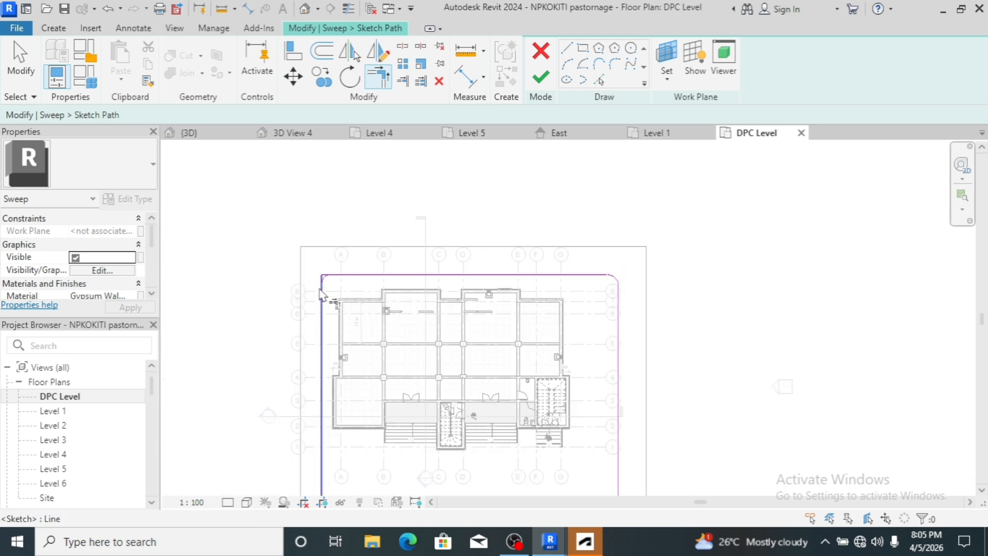
scroll(321, 294, up, 5)
click(430, 255)
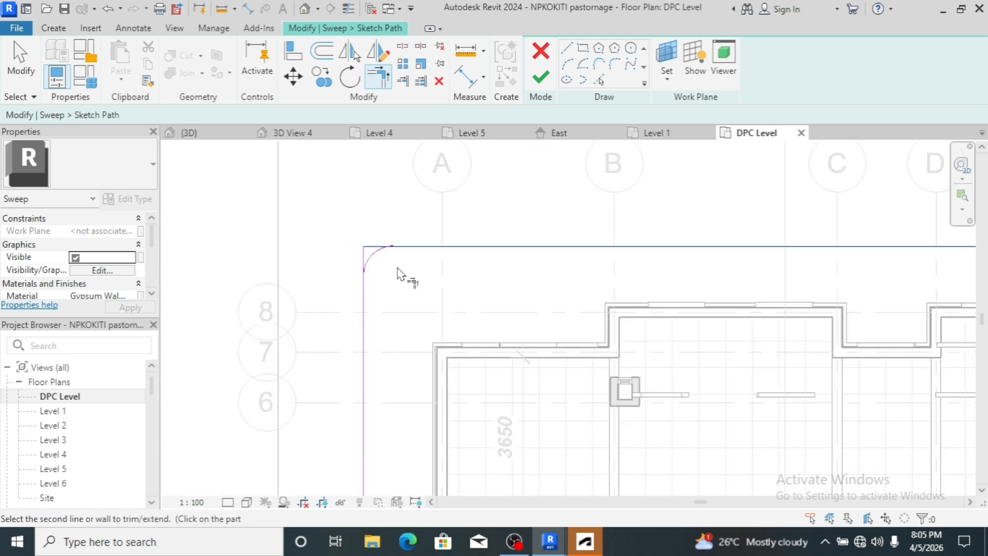
click(379, 261)
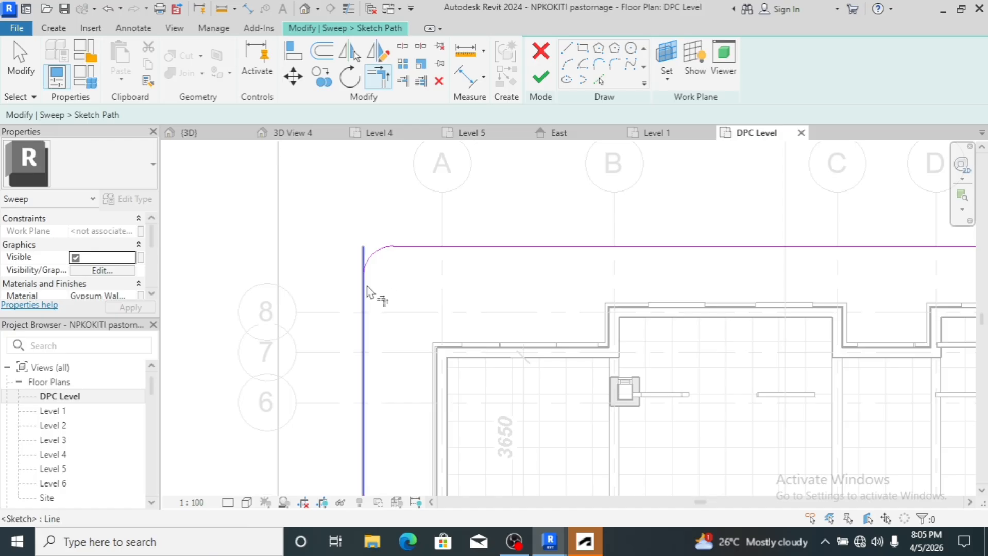
click(371, 278)
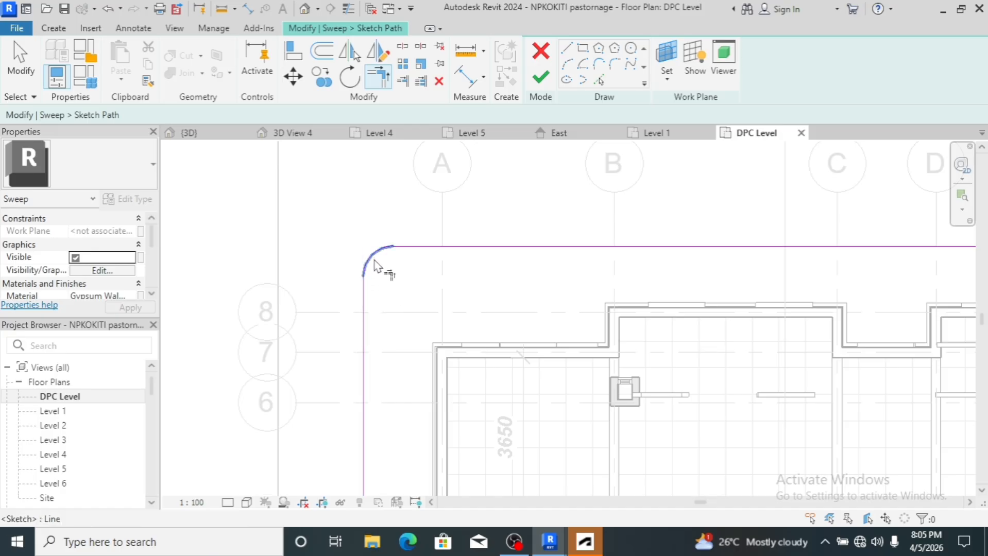
click(375, 266)
scroll(350, 241, down, 5)
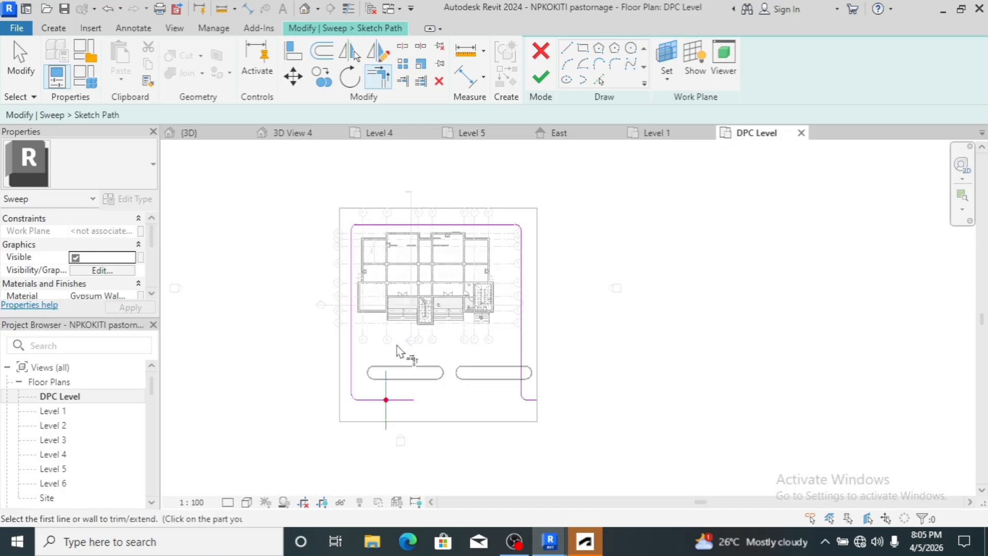
key(Escape)
key(Escape)
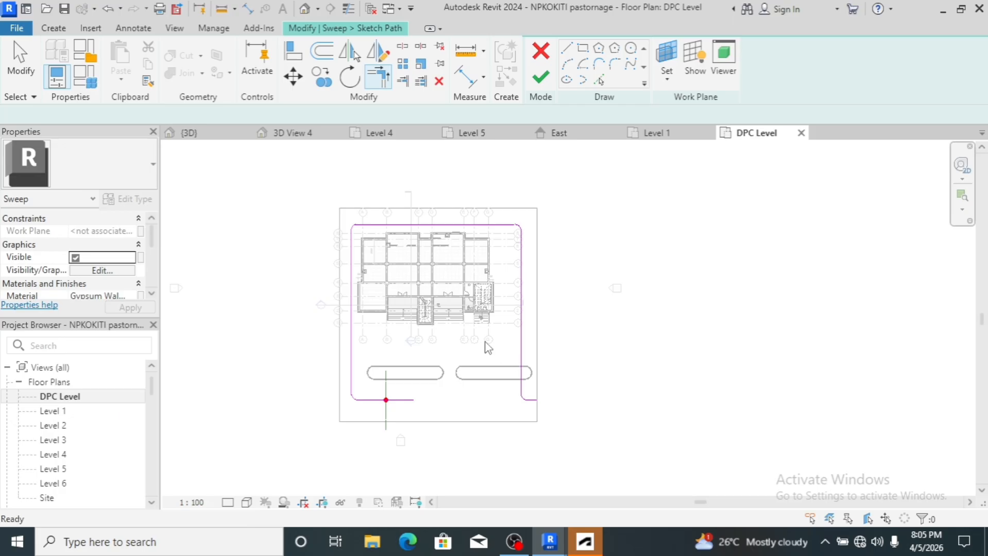
scroll(425, 232, up, 3)
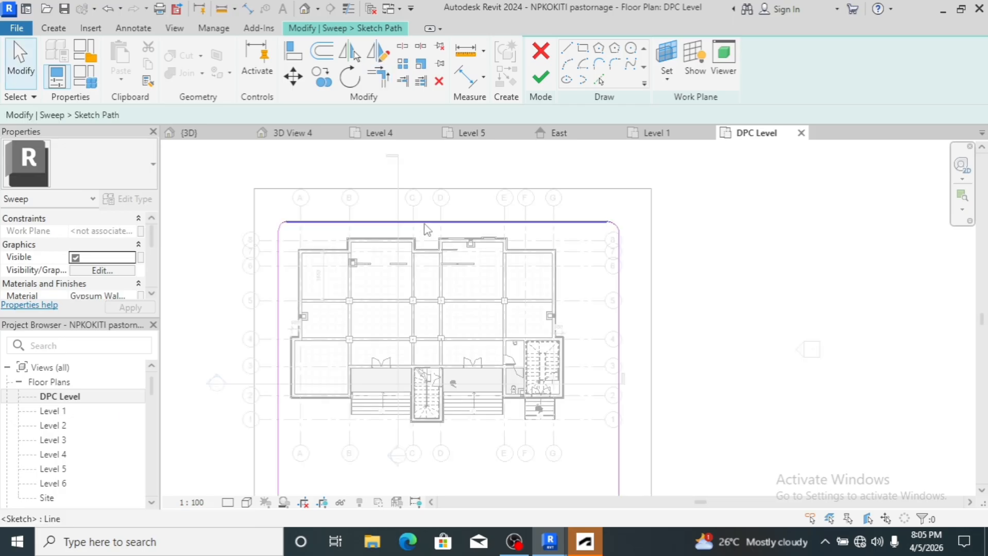
click(425, 224)
key(Up)
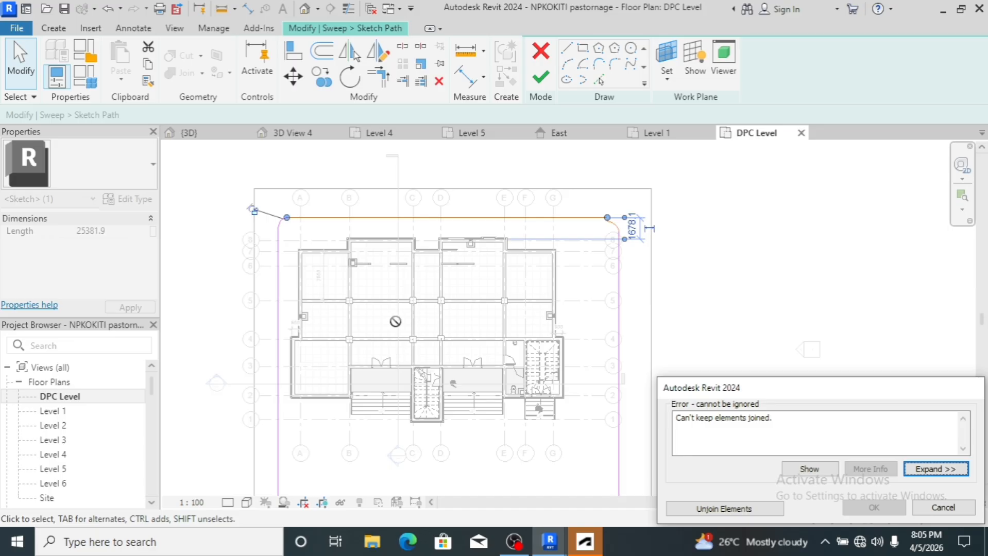
key(Tab)
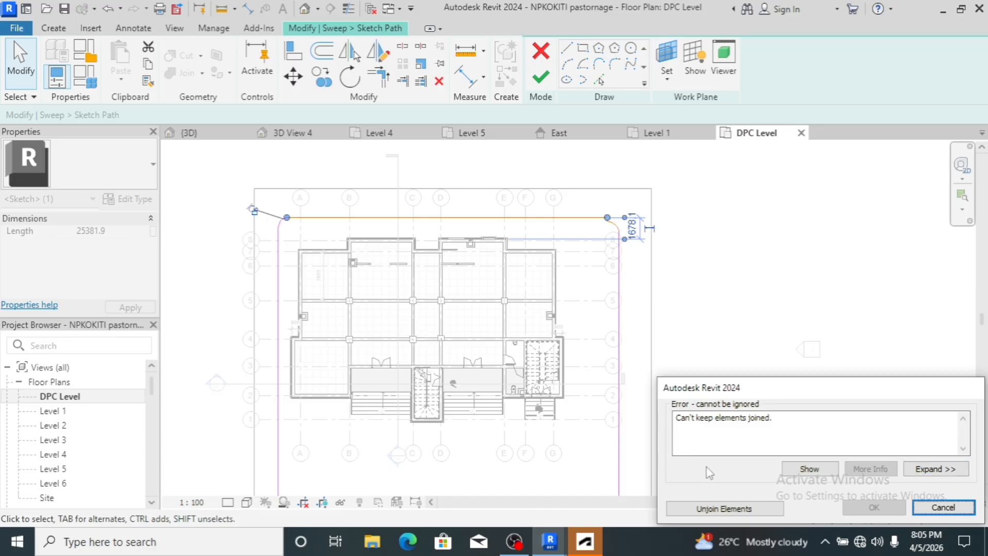
click(943, 508)
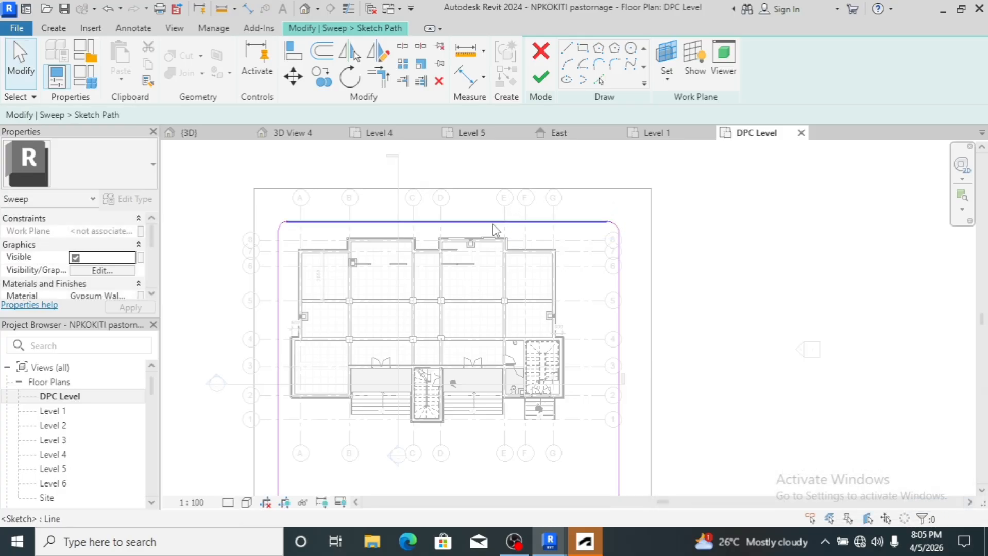
- Move the rear path line together with its two corner arcs outward to about 1220 mm from the site's rear edge
click(547, 224)
scroll(564, 237, up, 3)
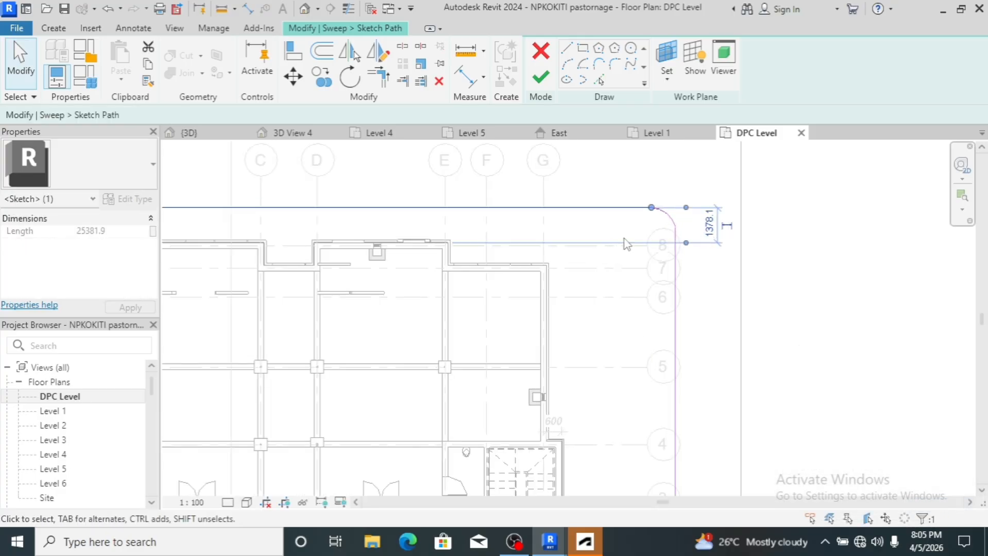
ctrl+click(668, 216)
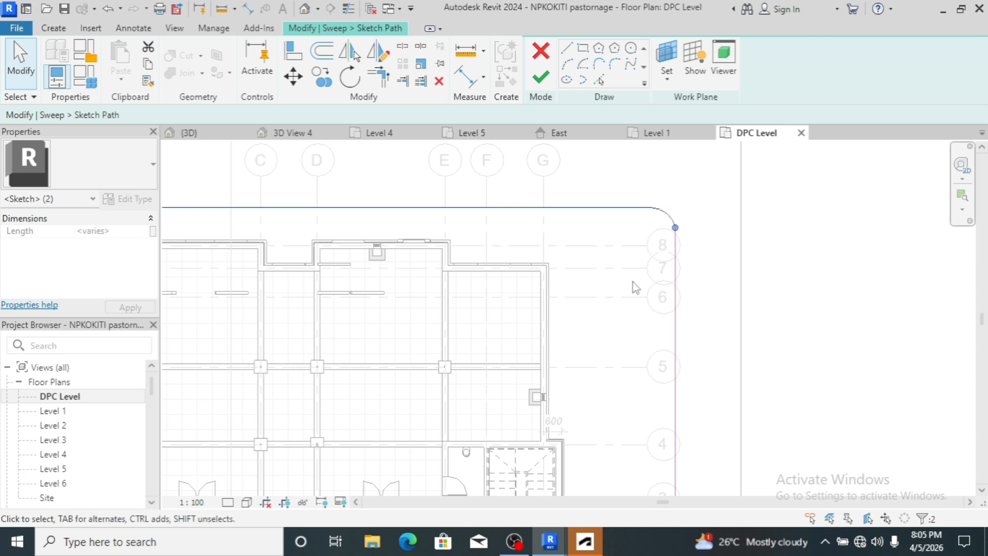
scroll(633, 283, down, 2)
scroll(272, 248, up, 3)
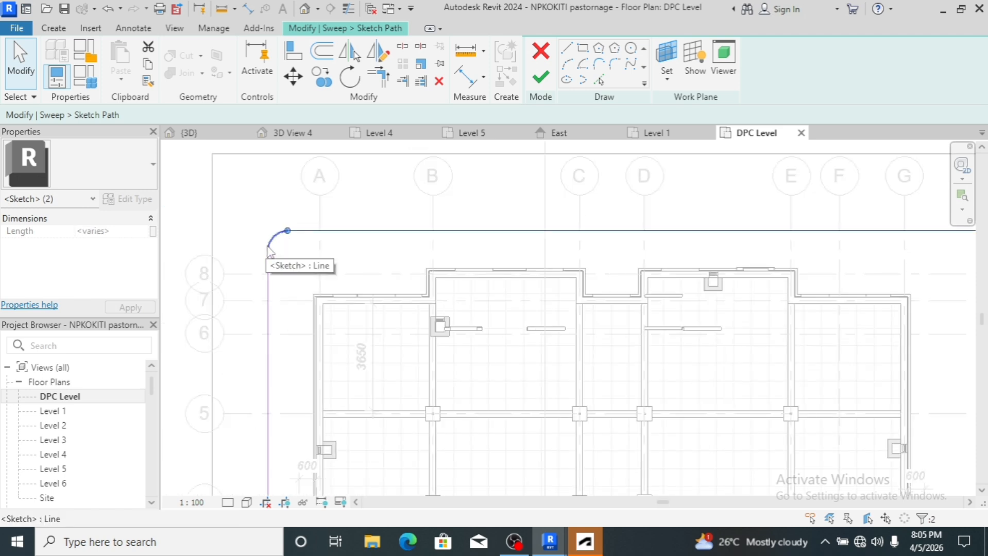
ctrl+click(273, 247)
scroll(291, 278, down, 2)
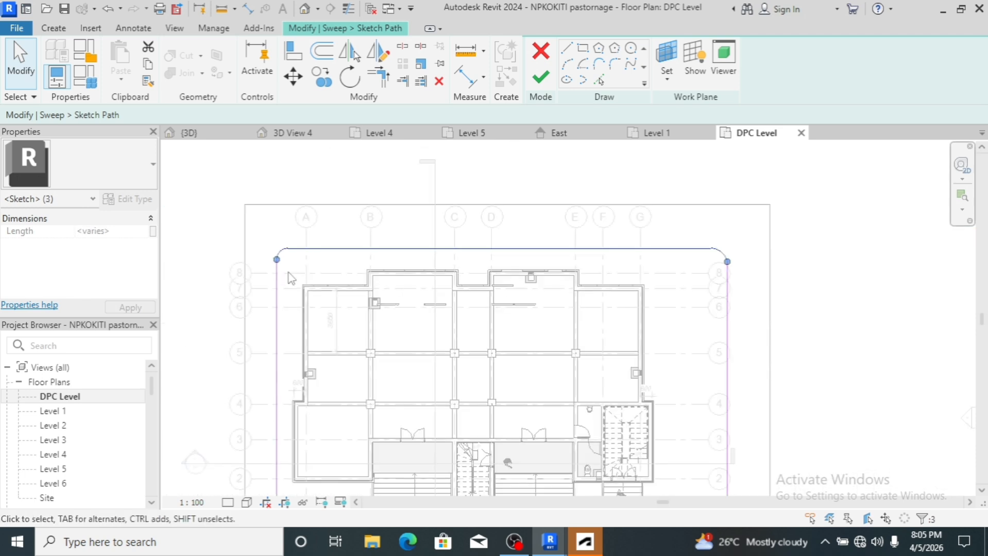
key(Up)
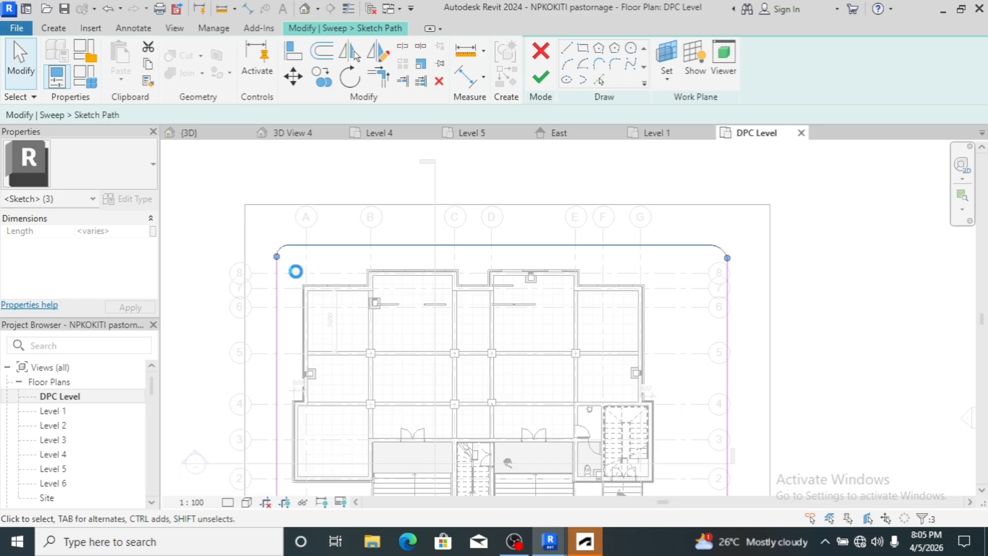
key(Up)
key(Up)
key(Up)
key(Up)
key(Up)
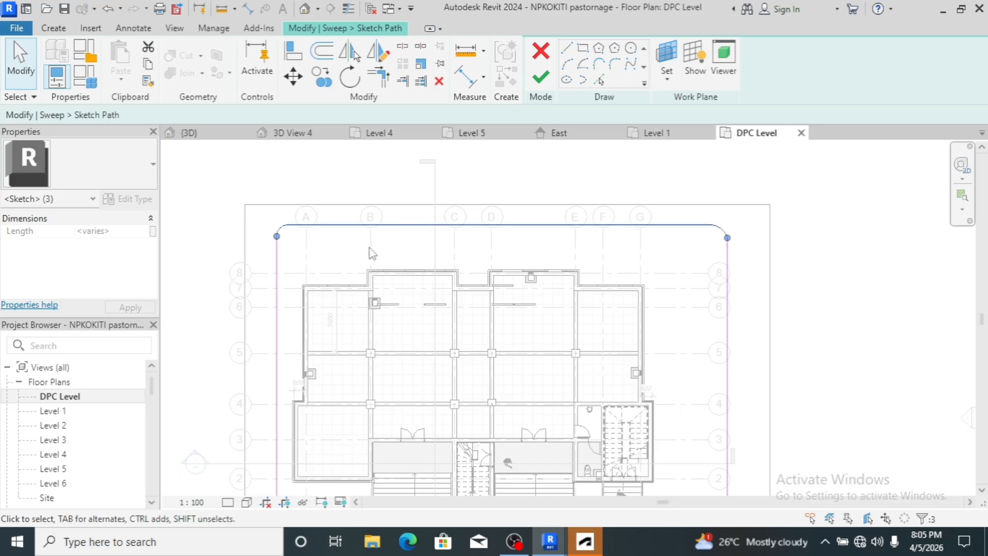
- Add an aligned dimension between the site's rear edge and the rear path line near grids C and D
scroll(402, 205, up, 2)
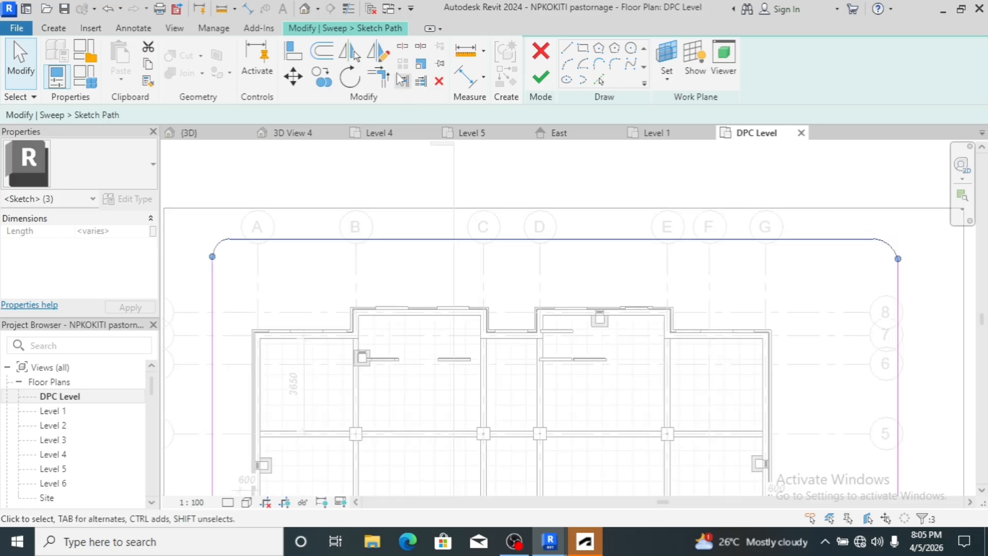
click(246, 9)
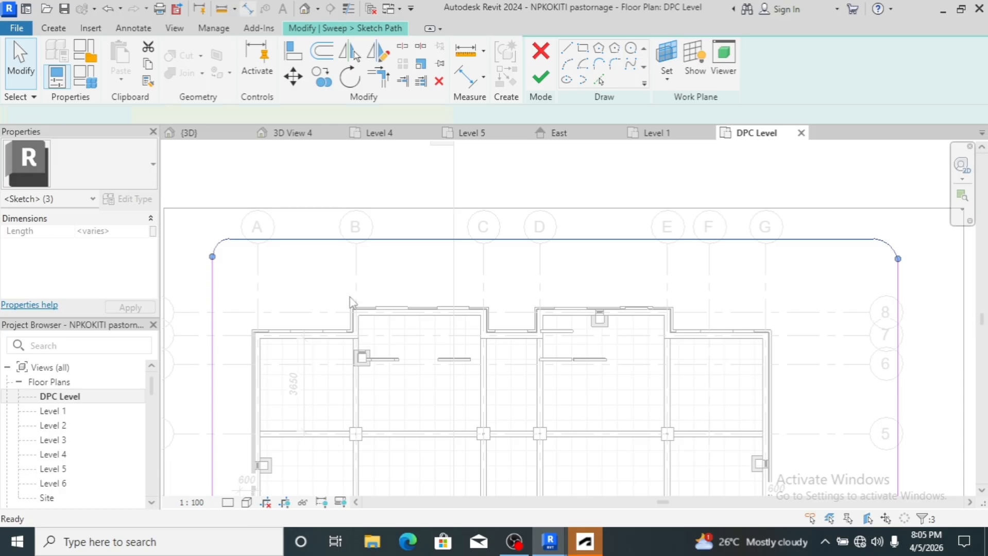
click(495, 208)
click(505, 226)
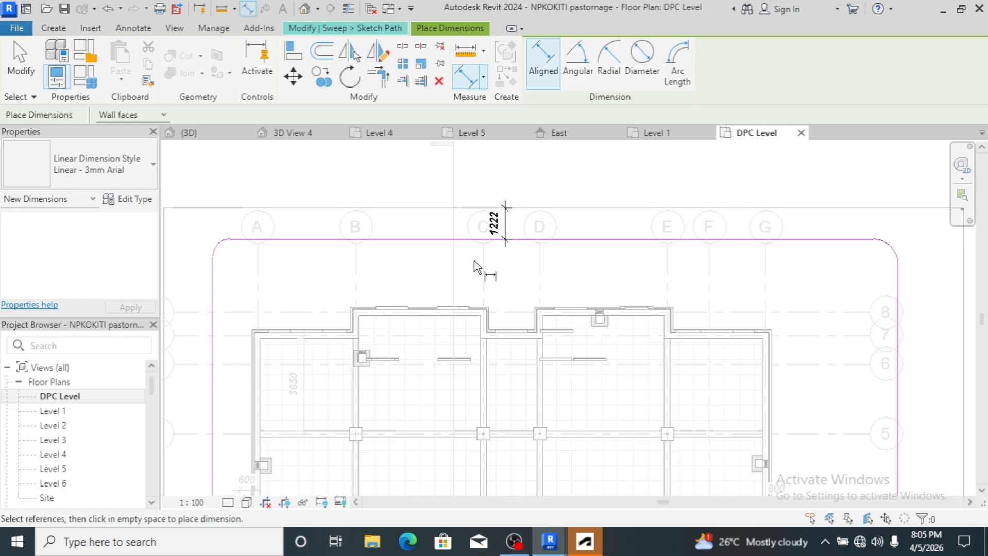
key(Escape)
key(Escape)
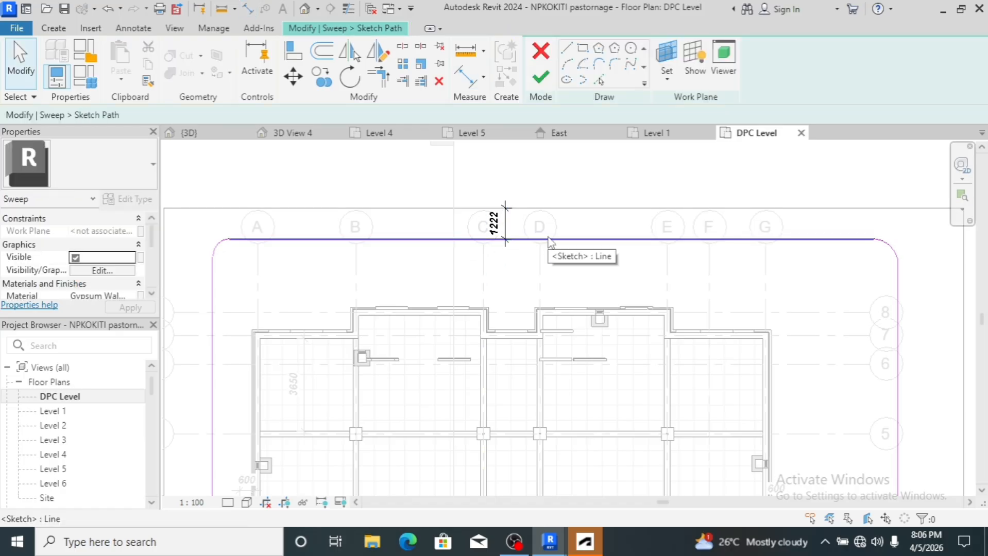
- Nudge the rear path line and both corner arcs outward to about 540 mm from the site's rear edge
click(549, 239)
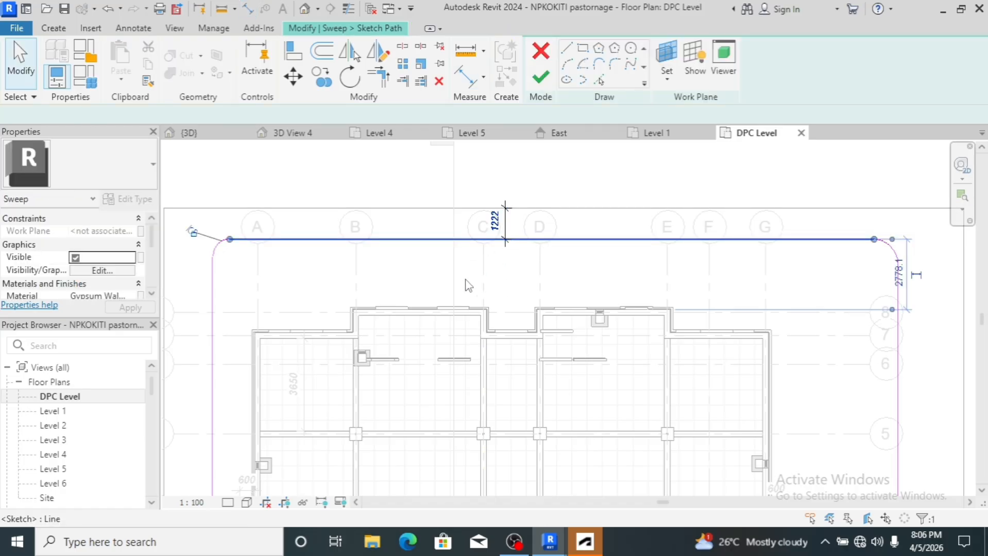
ctrl+click(213, 258)
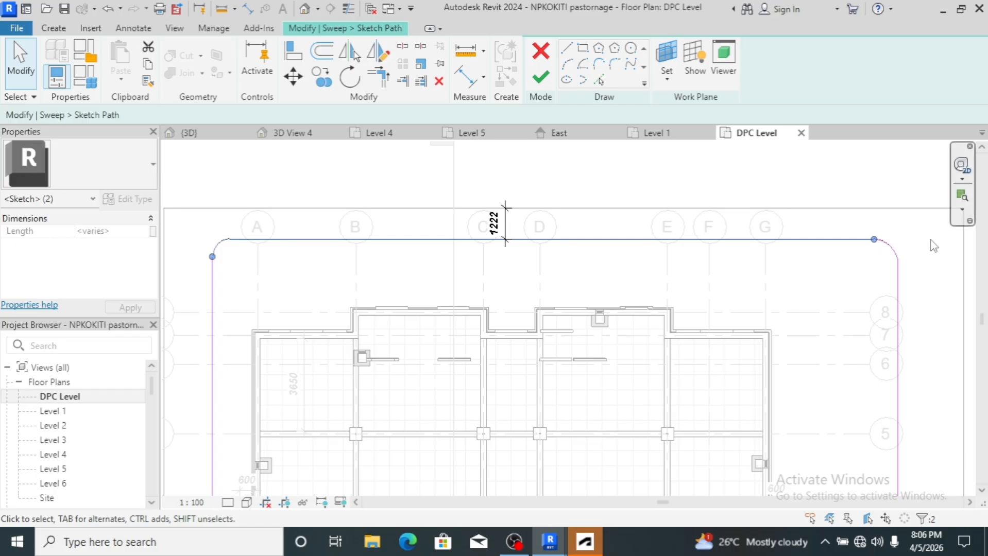
ctrl+click(890, 244)
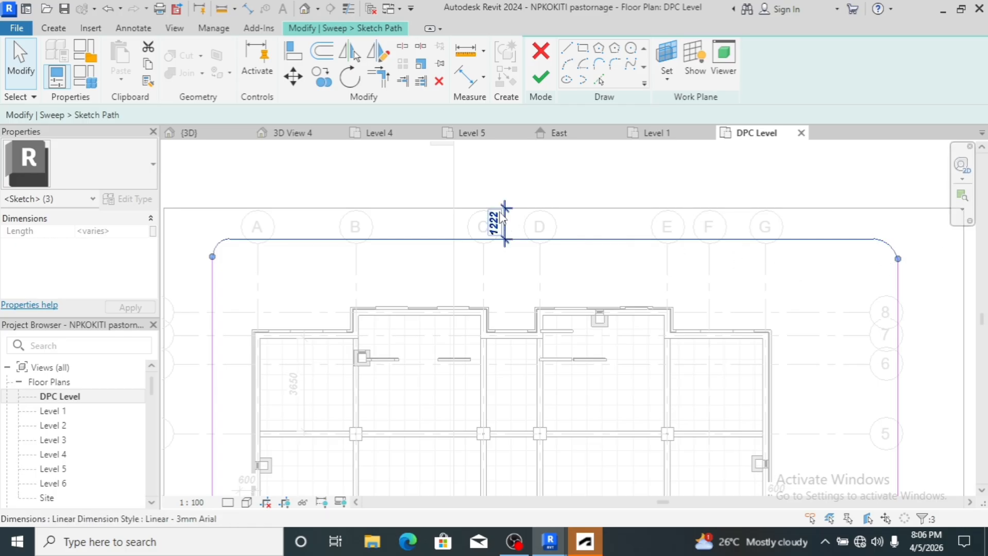
scroll(501, 214, up, 5)
key(Up)
key(Up)
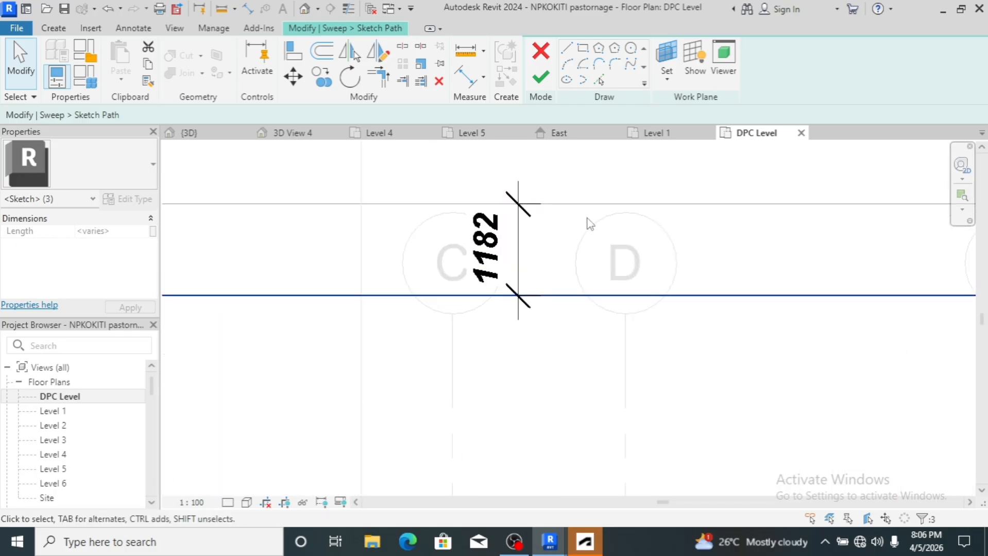
key(Up)
key(Up)
key(Up)
key(Up)
key(Up)
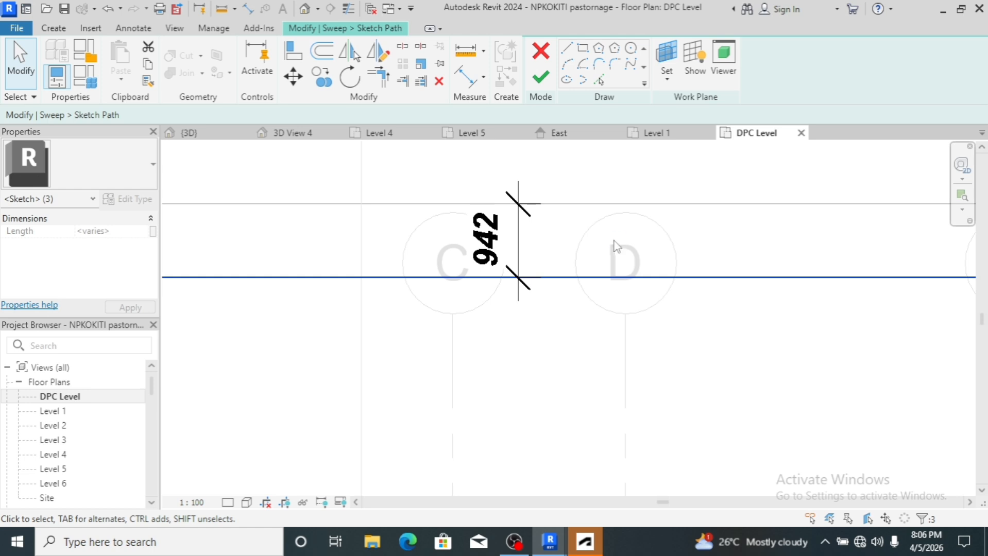
key(Up)
key(Up)
key(Up)
key(Up)
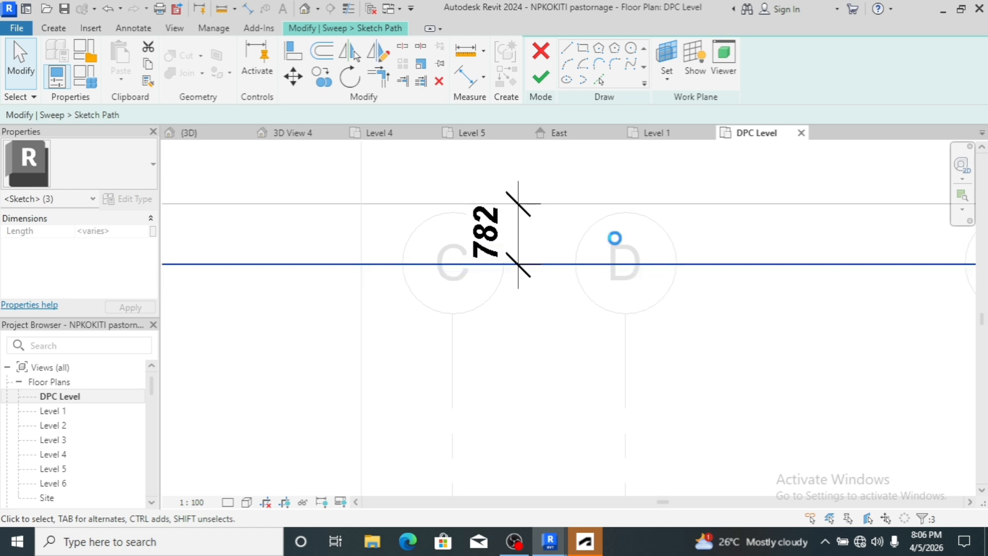
key(Up)
key(Up)
key(Up)
key(Up)
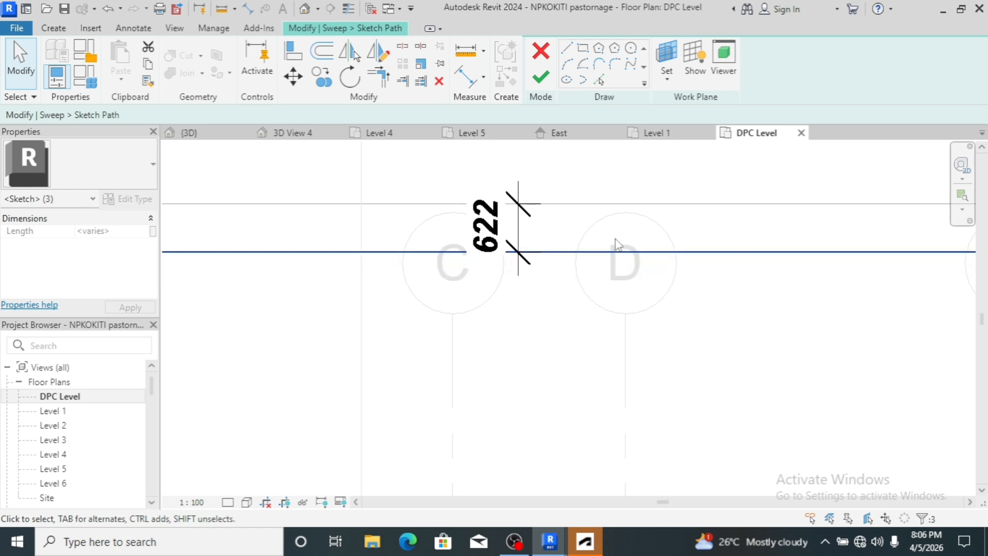
key(Up)
key(Up)
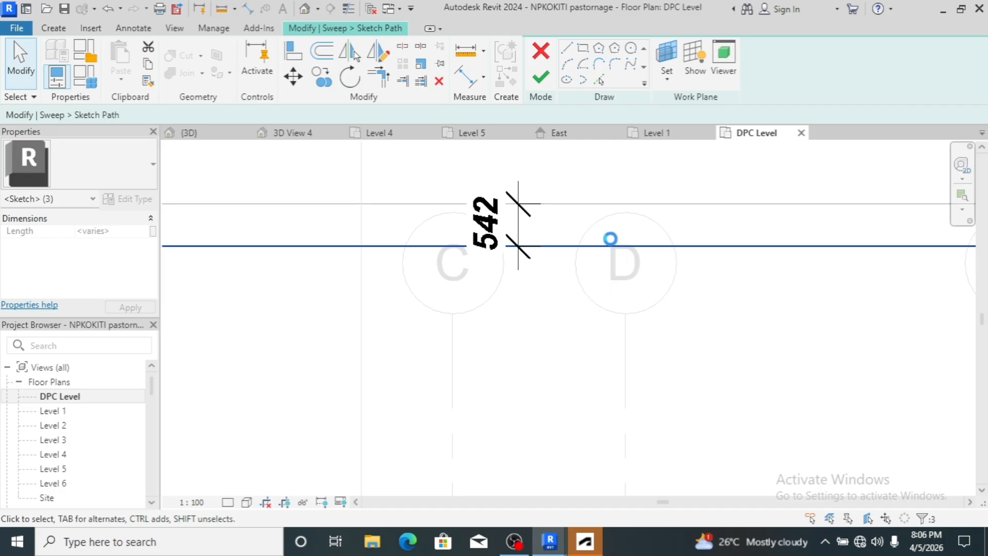
- Fine-tune the position of the rear line and its corner arcs to a 600 mm offset from the site's rear edge
key(Down)
key(Down)
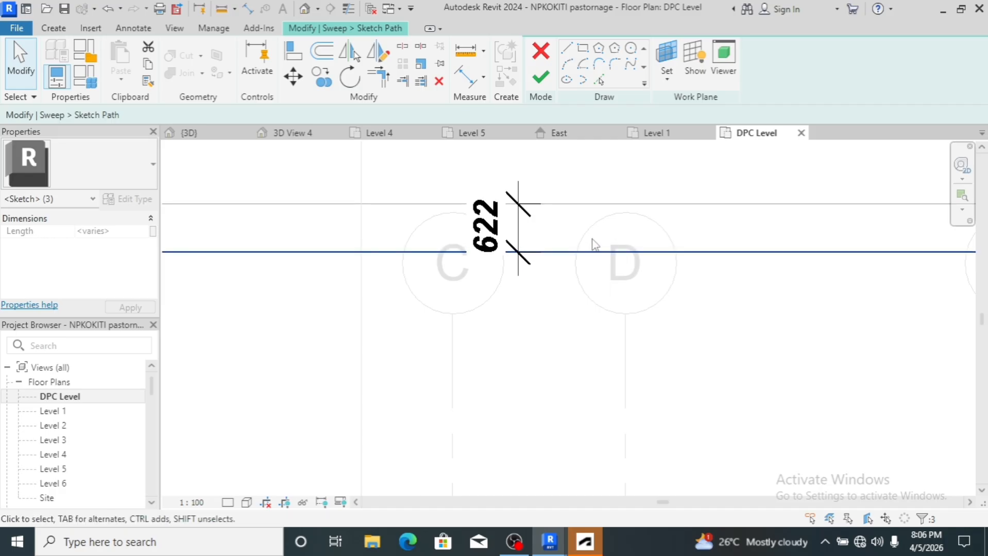
key(Down)
scroll(525, 225, up, 3)
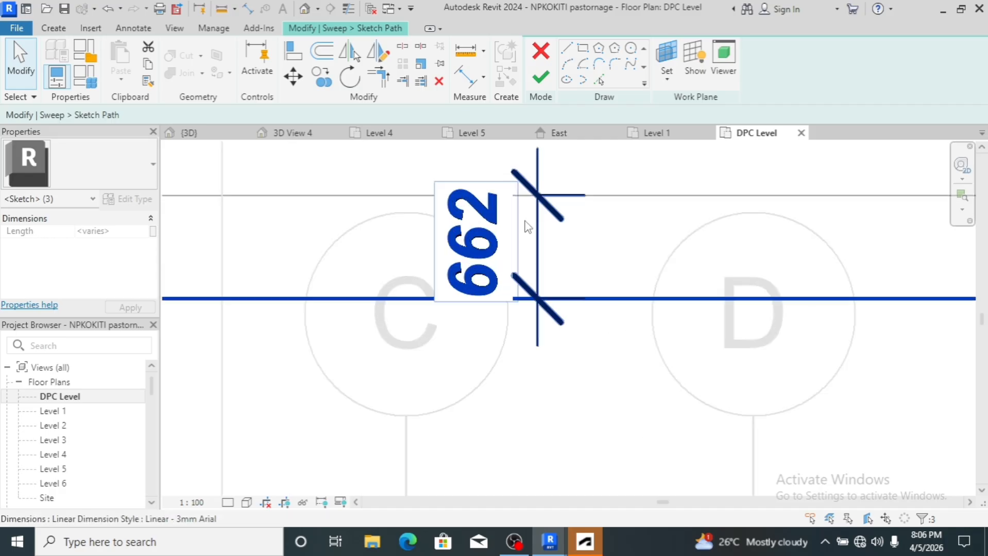
key(Down)
key(Up)
key(Up)
key(Up)
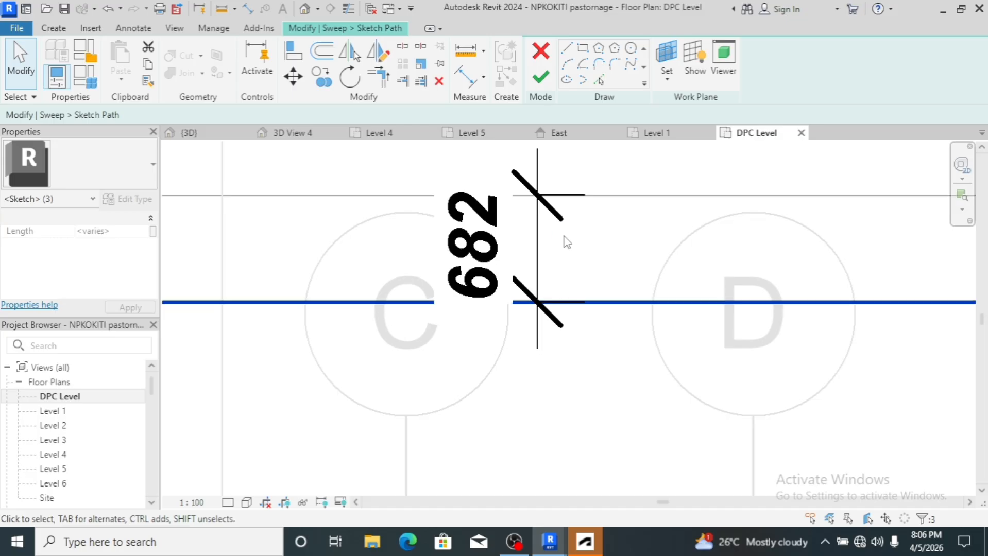
key(Up)
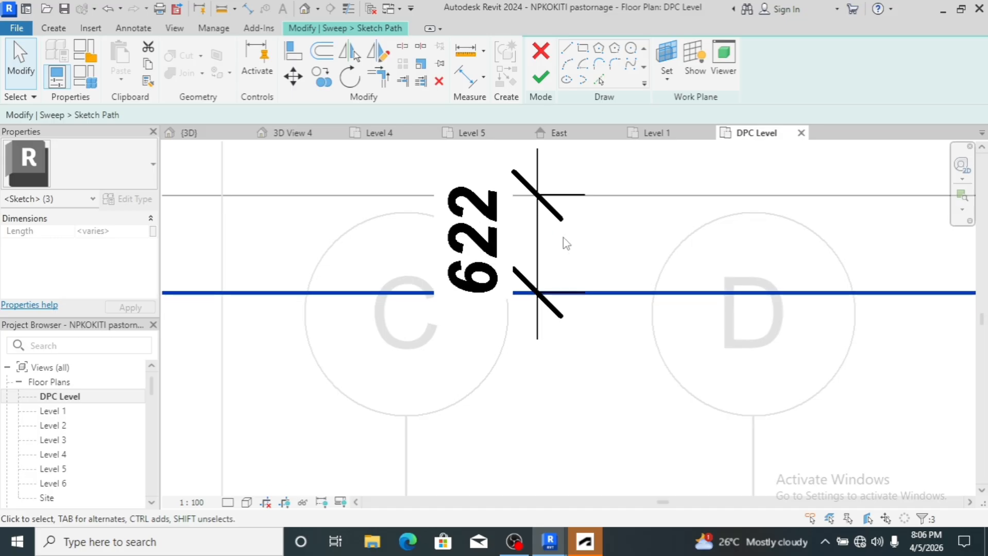
key(Up)
key(Up)
scroll(550, 248, up, 2)
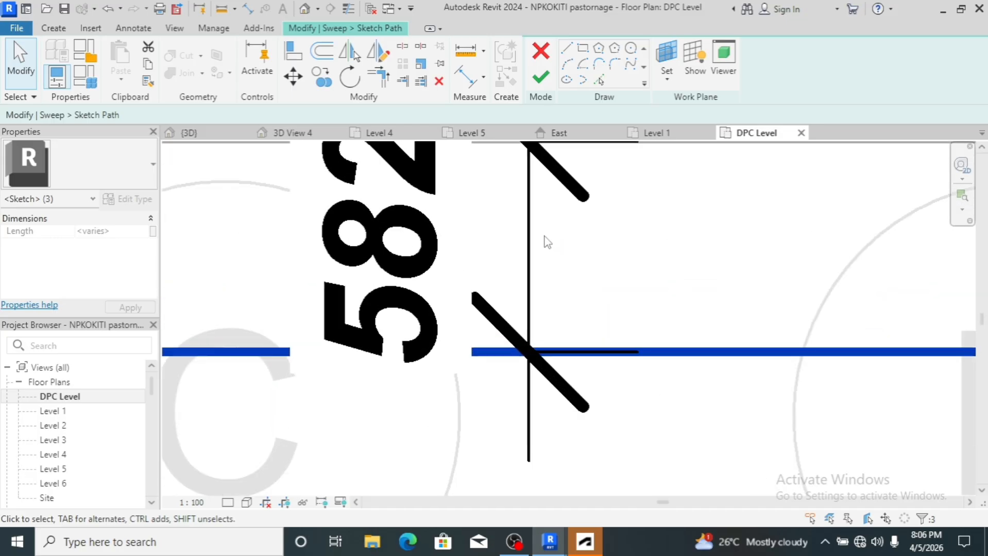
key(Down)
key(Down)
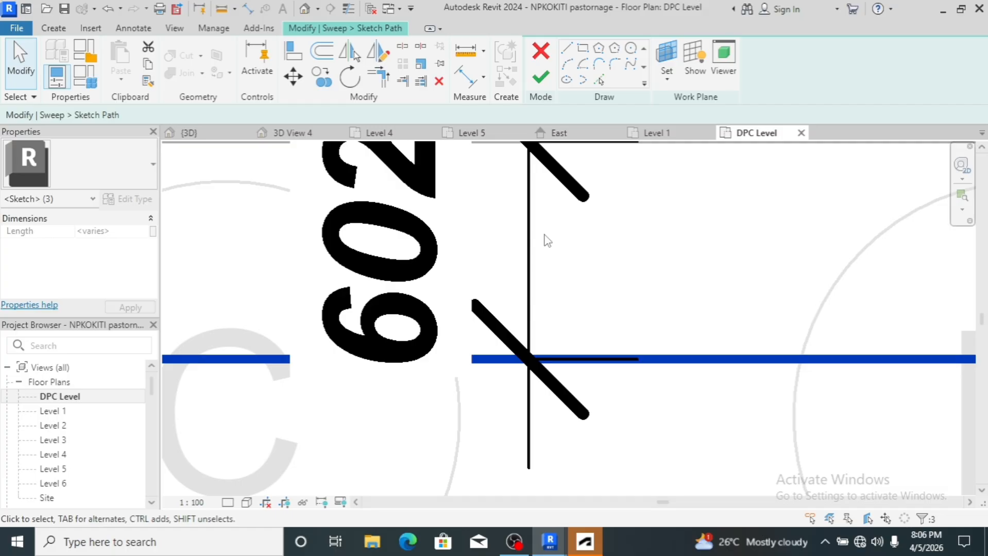
scroll(443, 183, up, 4)
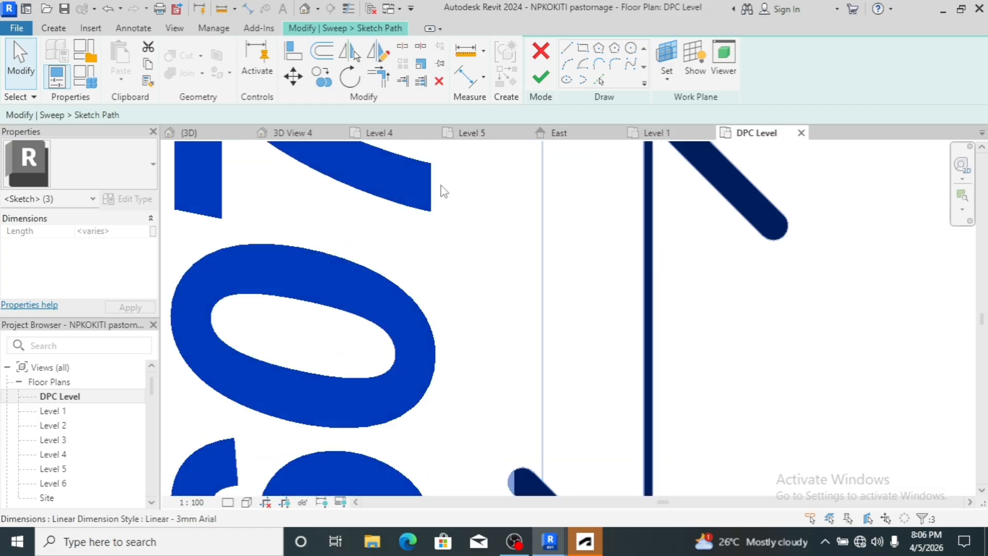
scroll(443, 190, up, 3)
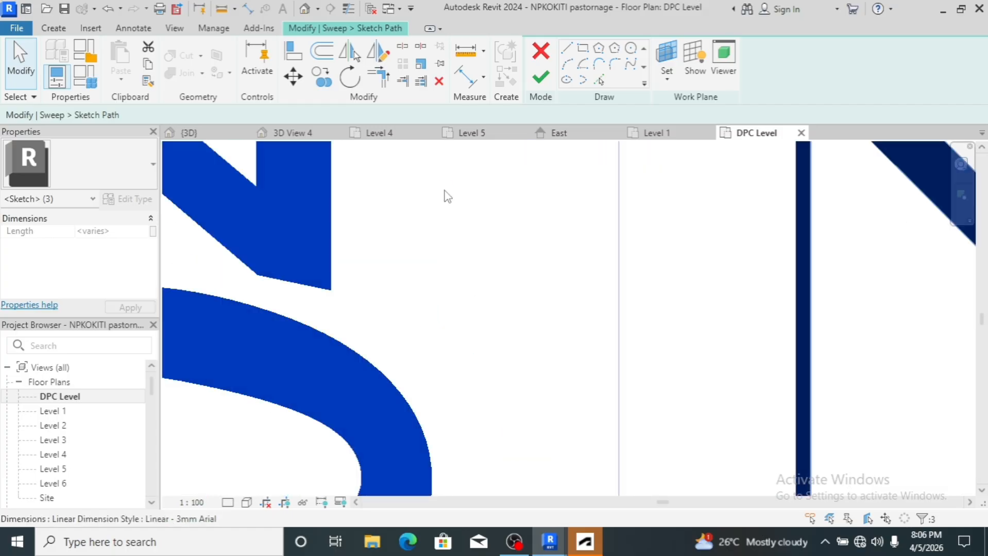
scroll(477, 346, down, 3)
scroll(410, 260, down, 2)
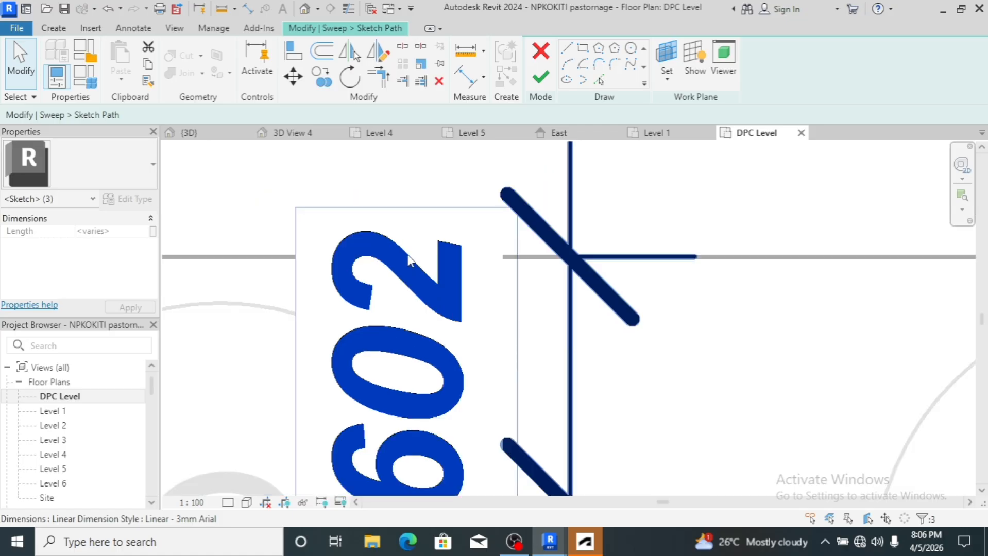
scroll(410, 260, up, 5)
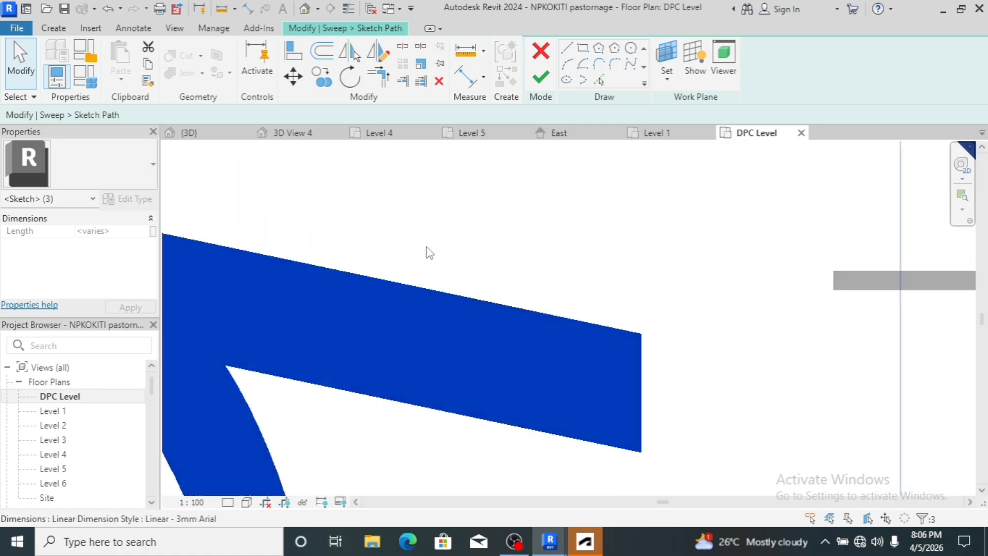
scroll(429, 252, up, 5)
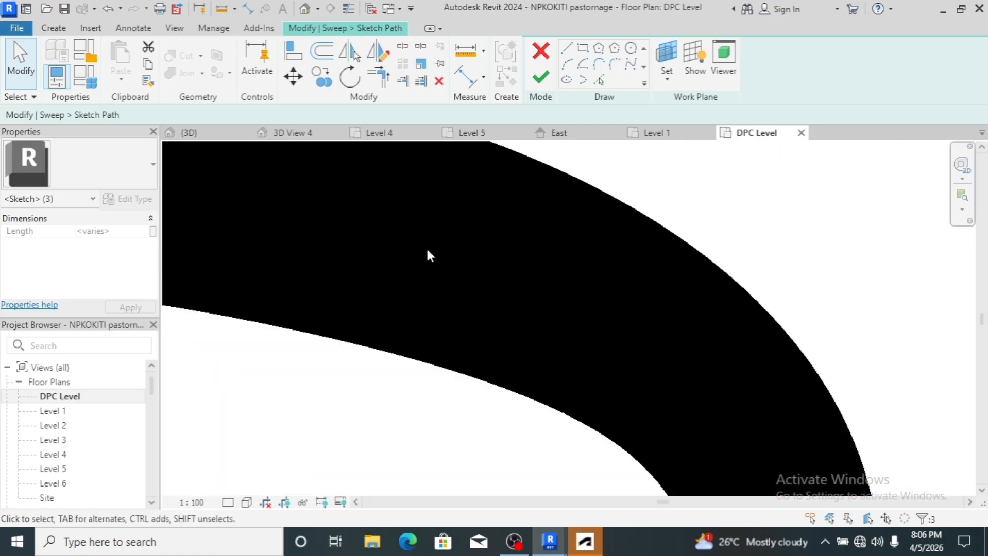
scroll(428, 256, down, 8)
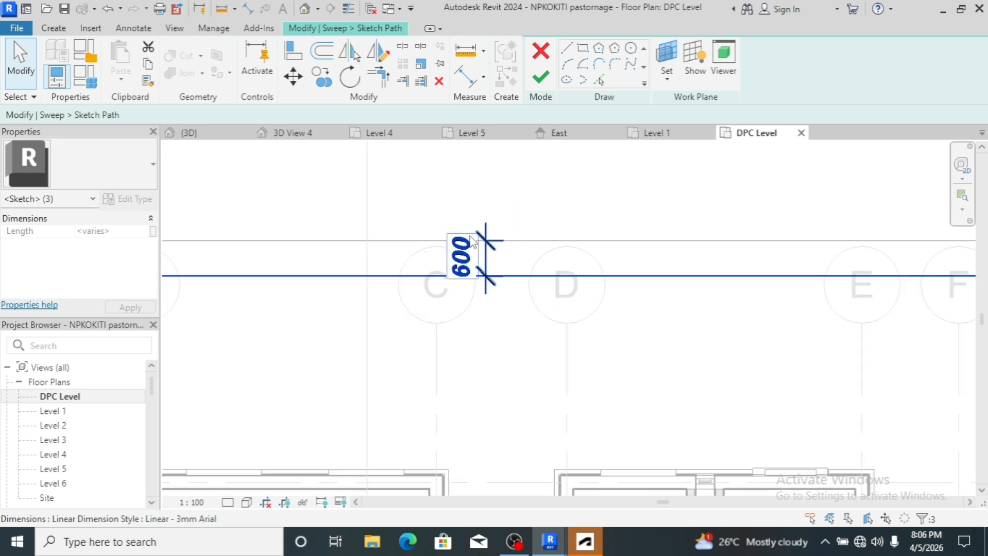
scroll(542, 256, down, 6)
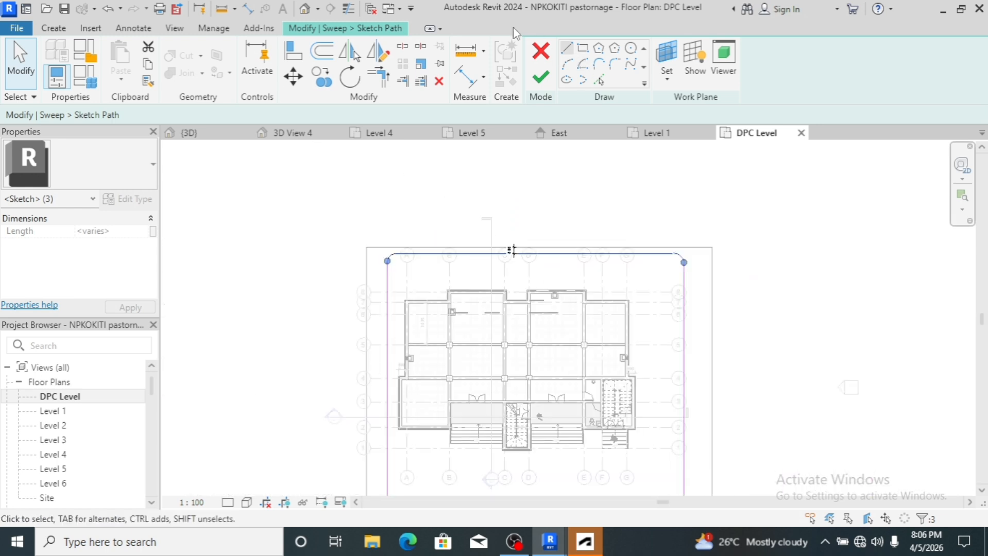
- Add an aligned dimension between the left side path line and the site's left edge near grid 1
click(247, 8)
scroll(399, 242, down, 2)
scroll(391, 330, up, 3)
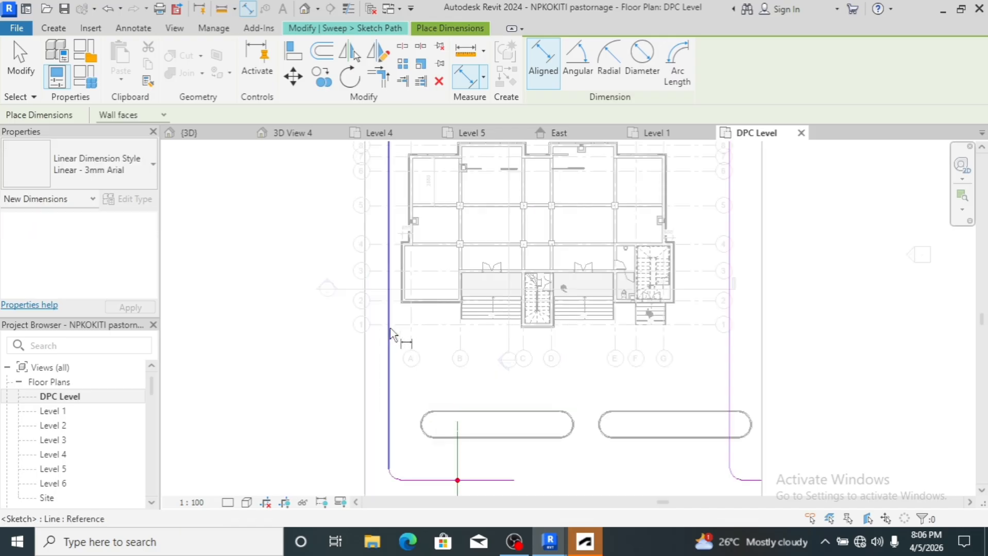
scroll(391, 334, up, 2)
click(390, 334)
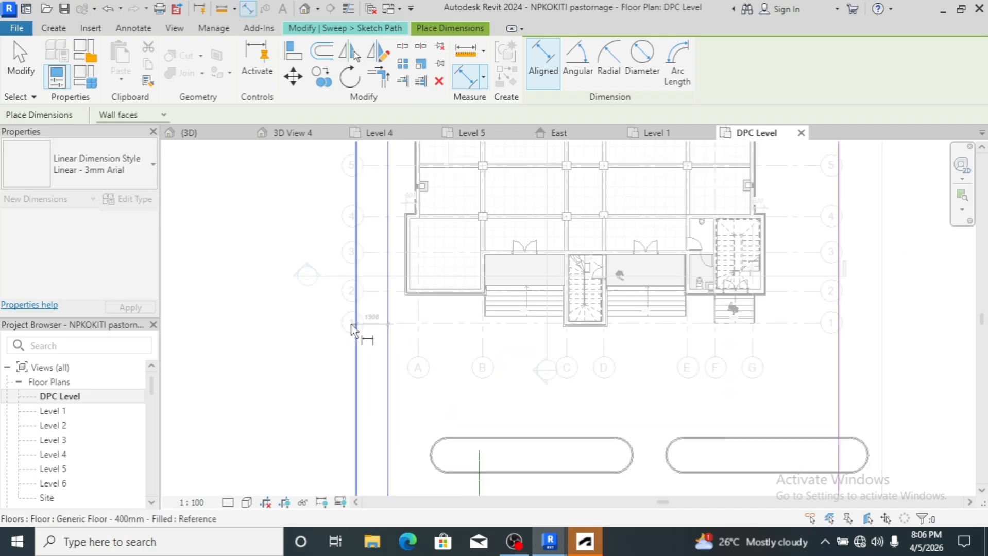
click(360, 314)
scroll(373, 251, down, 1)
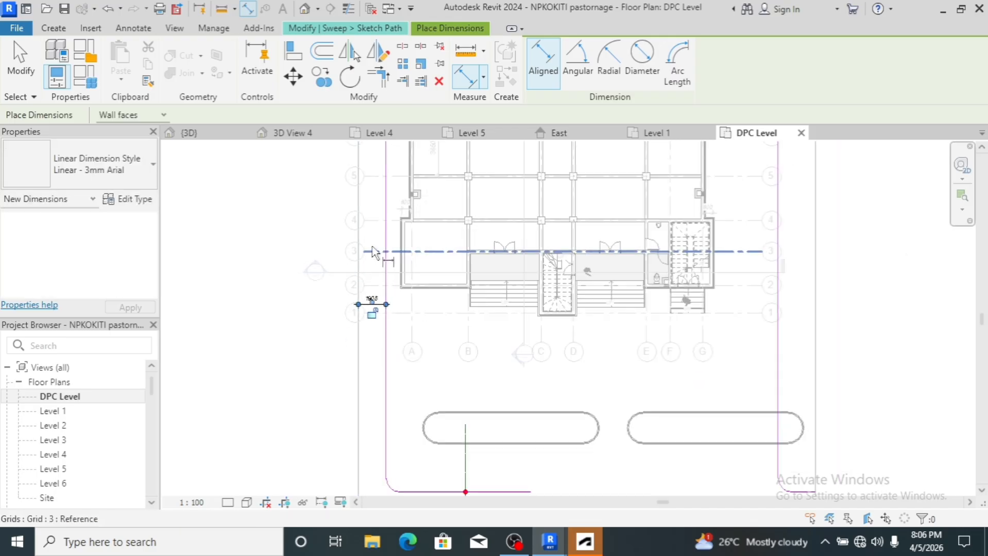
- Add an aligned dimension between the right side path line and the site's right edge just below grid 1
scroll(372, 252, down, 3)
scroll(494, 273, up, 2)
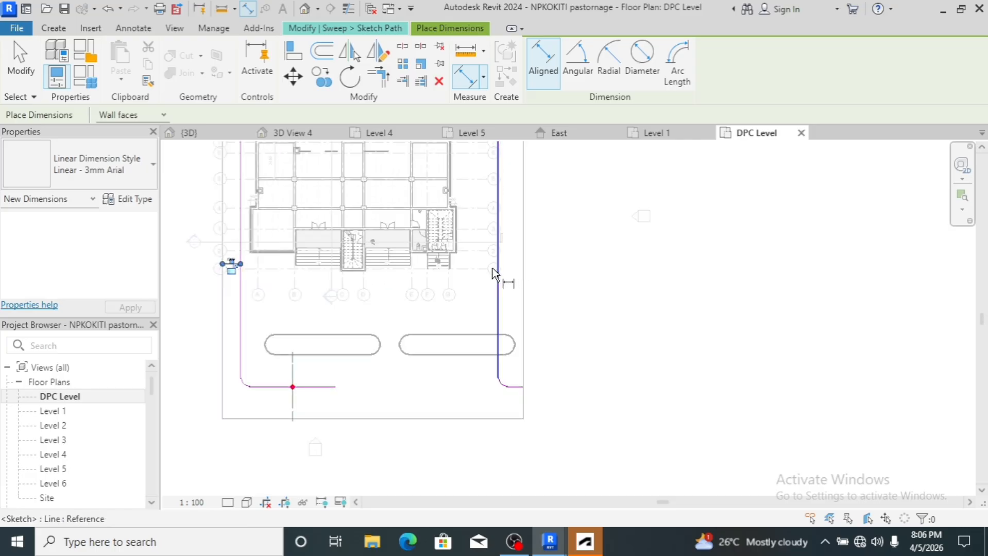
click(495, 273)
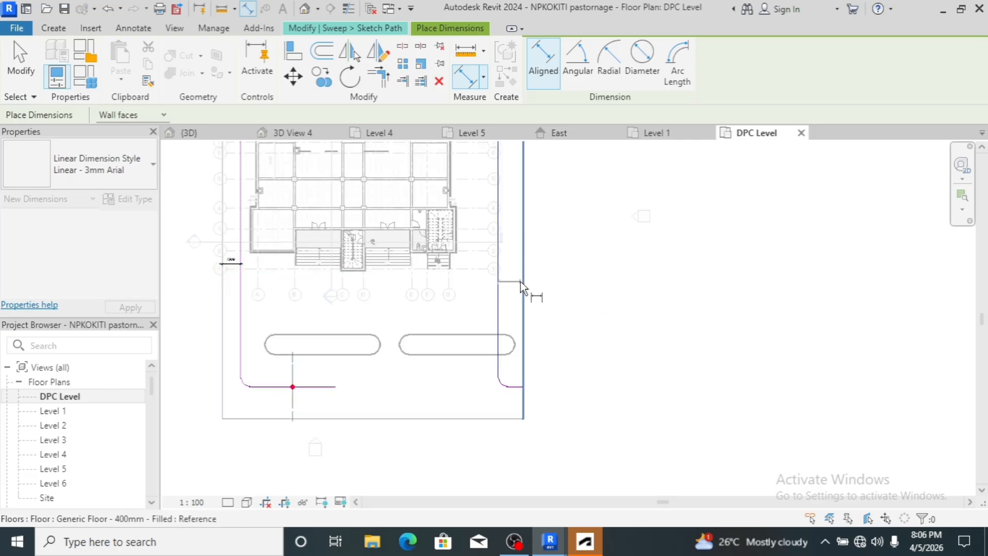
click(553, 282)
scroll(523, 318, down, 3)
scroll(420, 356, up, 4)
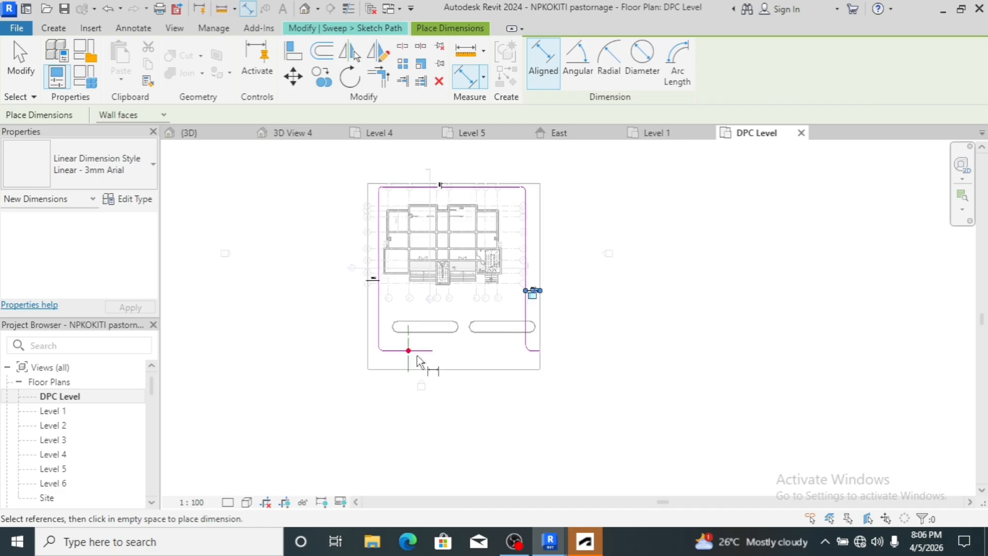
- Add an aligned dimension between the front path line and the site's front edge, and end dimensioning
click(429, 346)
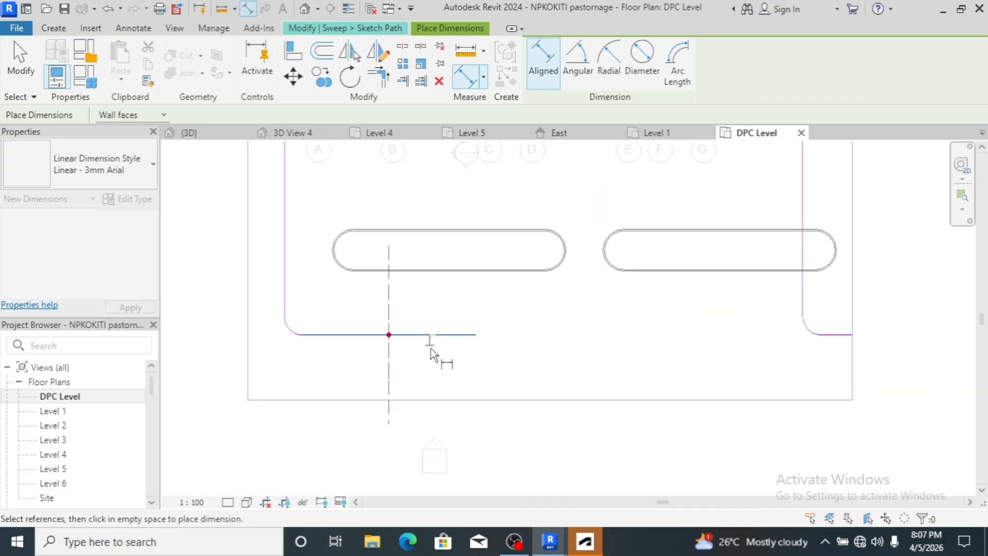
click(433, 400)
click(434, 434)
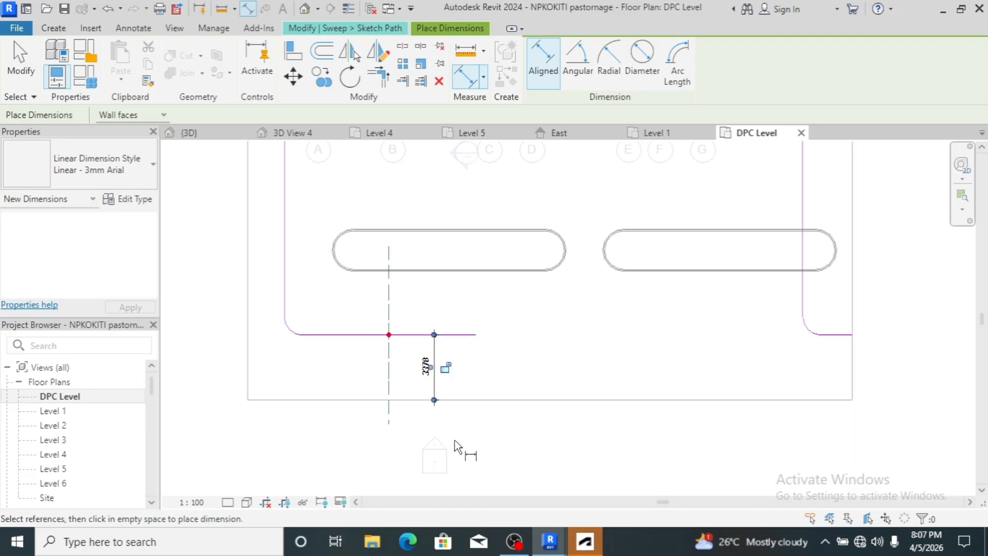
scroll(449, 457, down, 3)
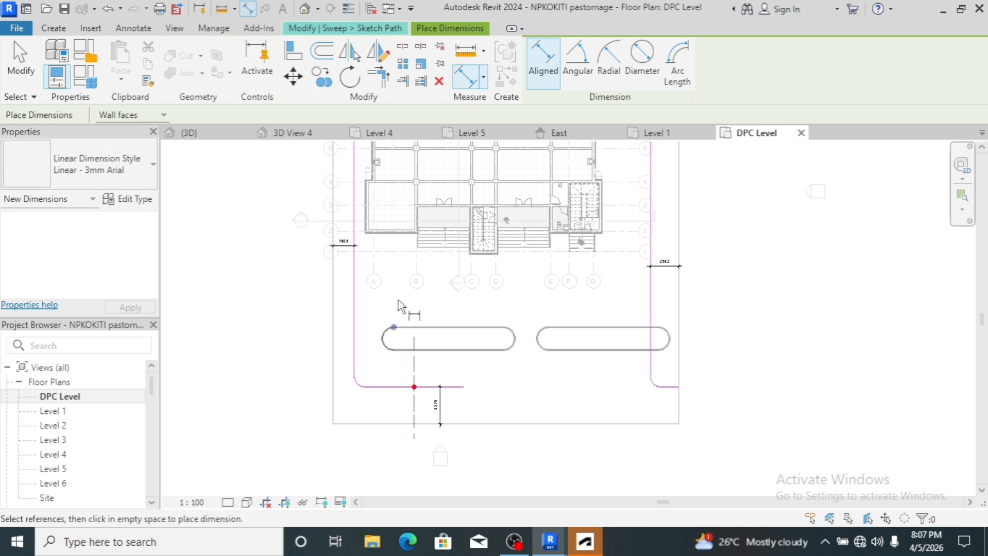
key(Escape)
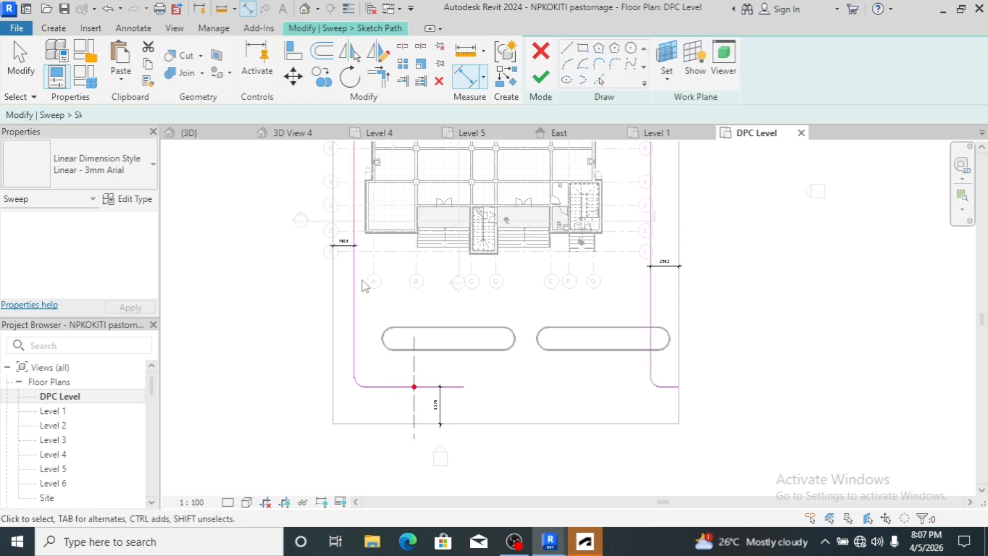
- Move the left side path line together with its front and rear corner arcs outward to about 1230 mm from the site's left edge
click(354, 278)
scroll(323, 215, up, 2)
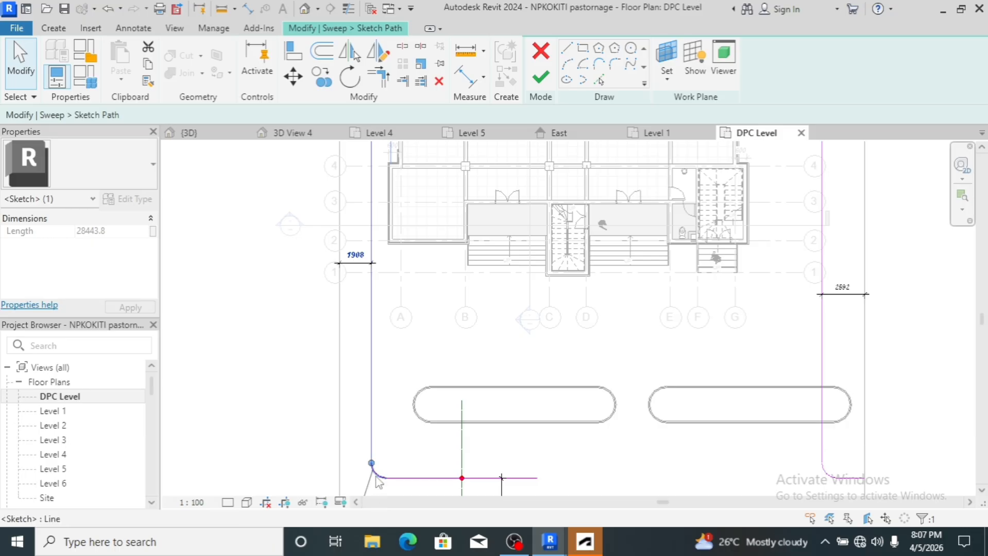
ctrl+click(378, 475)
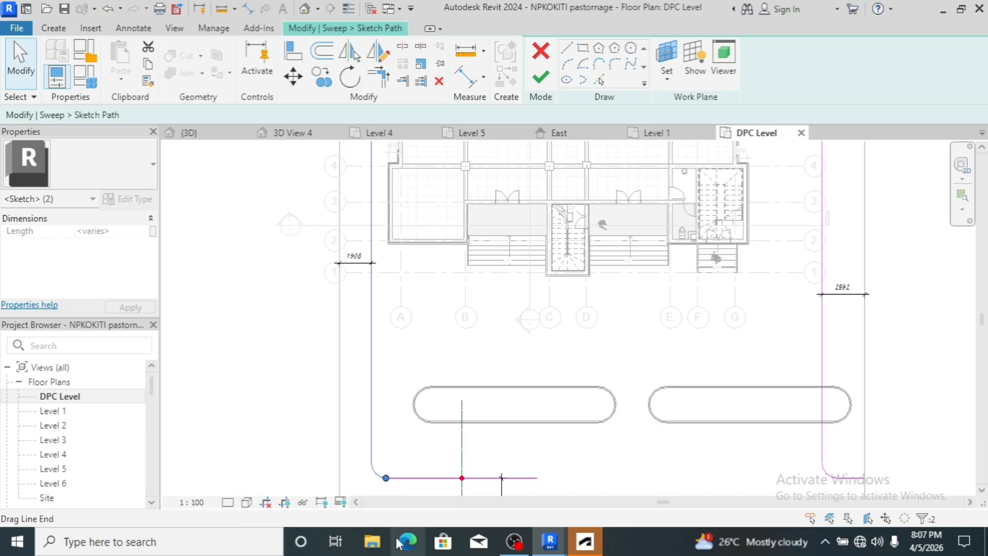
scroll(390, 354, down, 5)
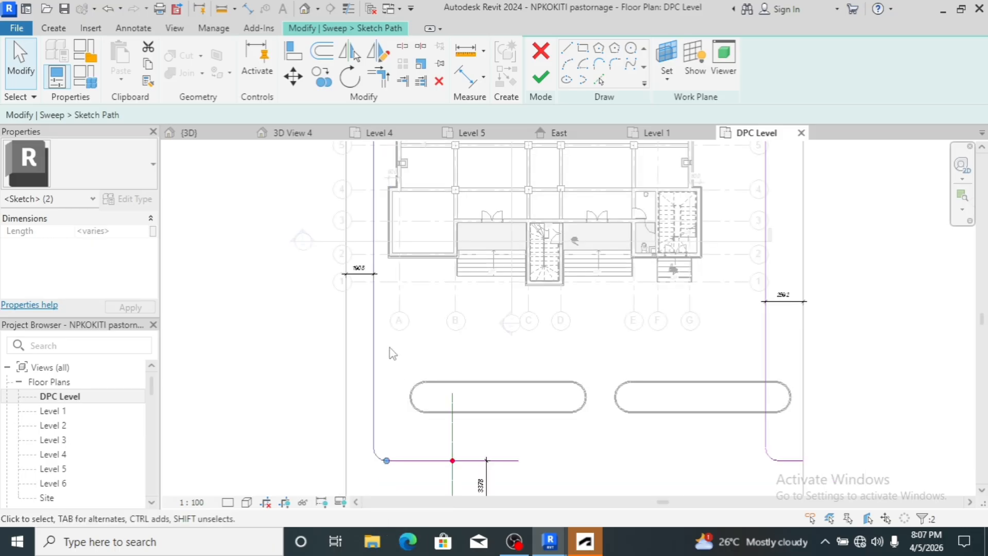
scroll(376, 247, up, 2)
scroll(376, 247, up, 5)
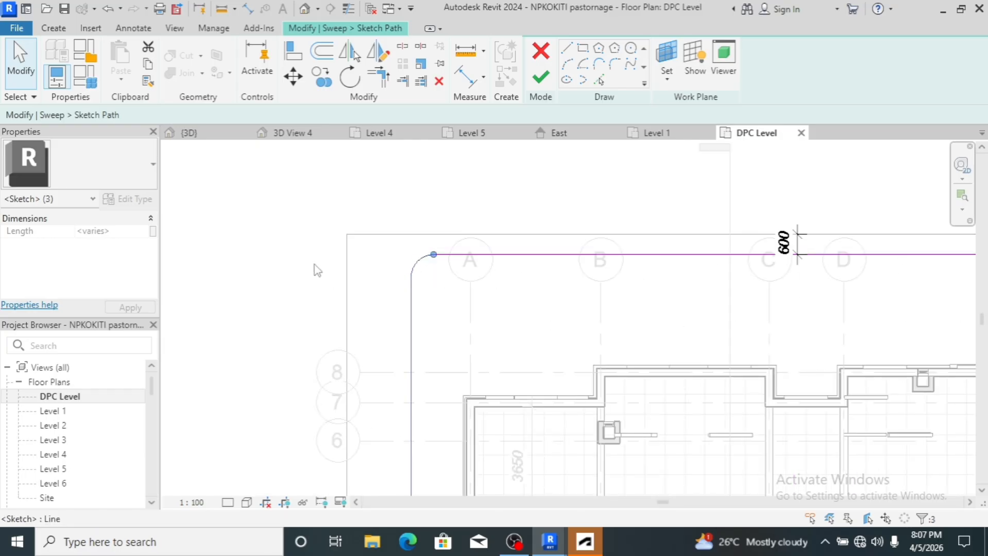
scroll(316, 270, down, 5)
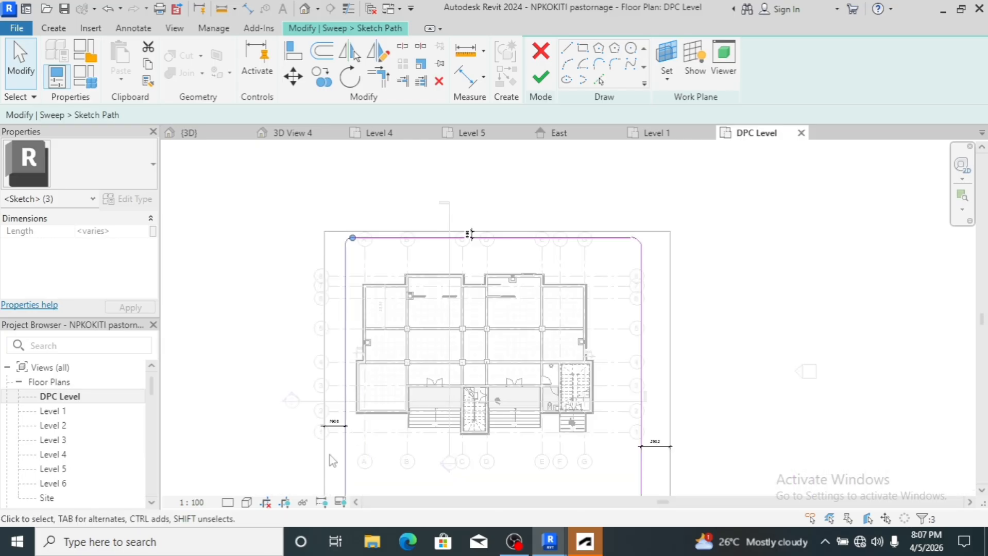
scroll(333, 459, up, 7)
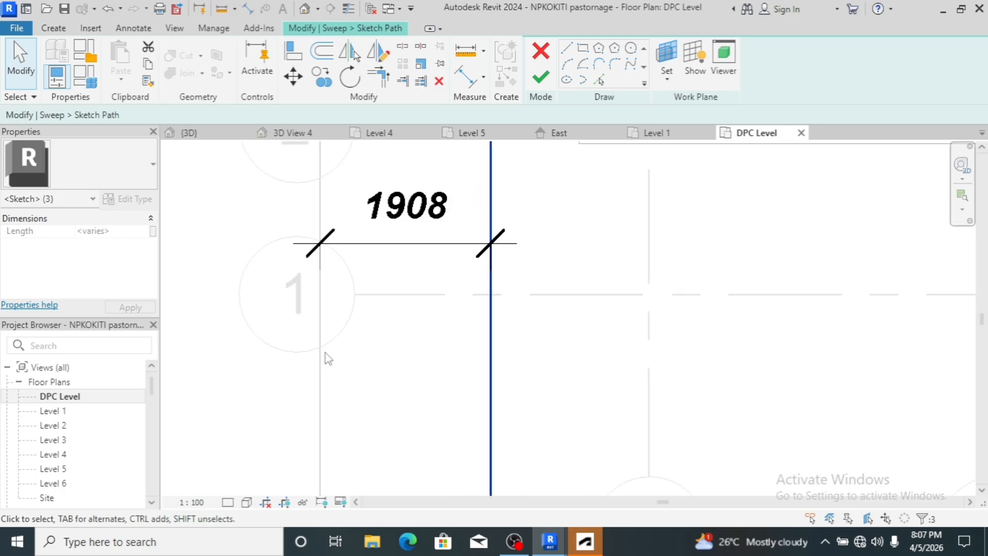
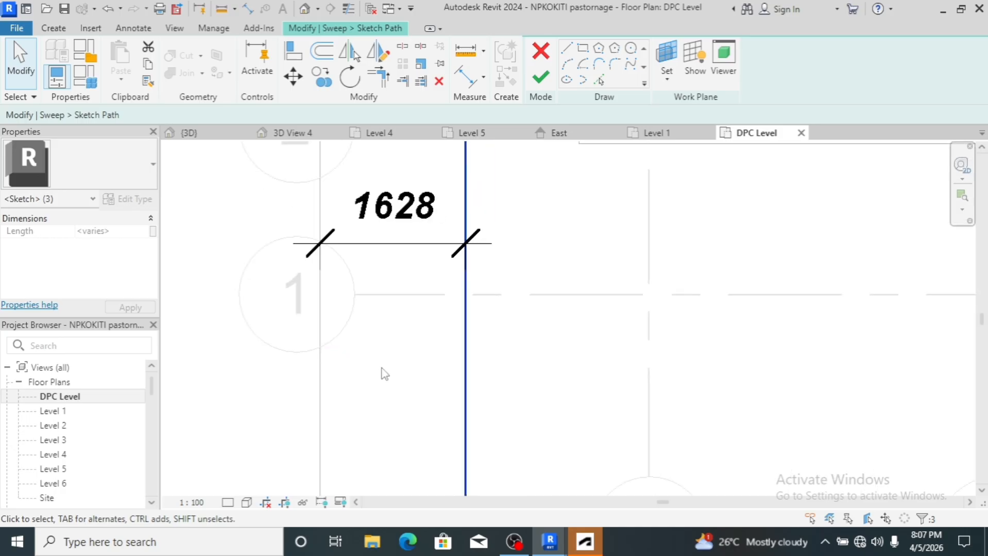
key(Left)
key(Left)
key(Left)
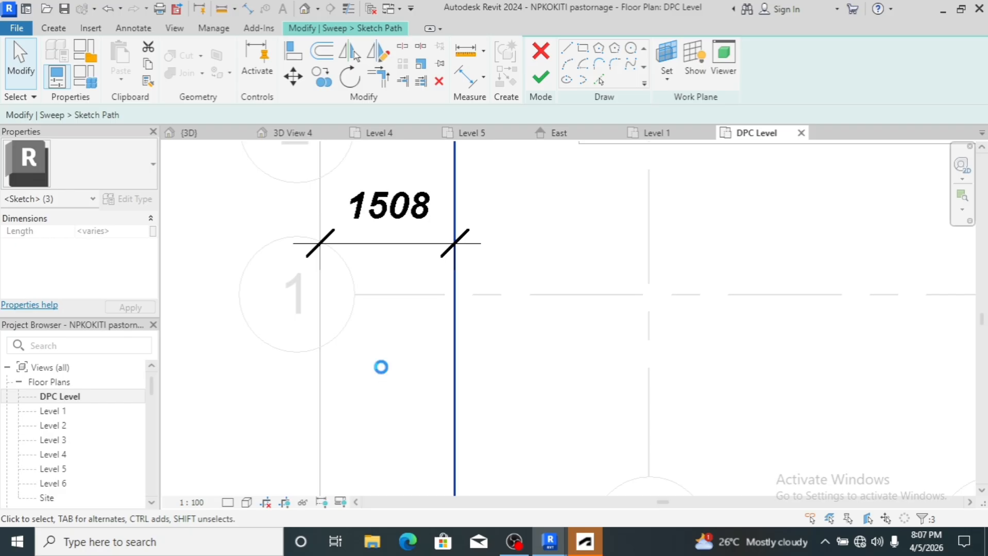
scroll(378, 368, down, 4)
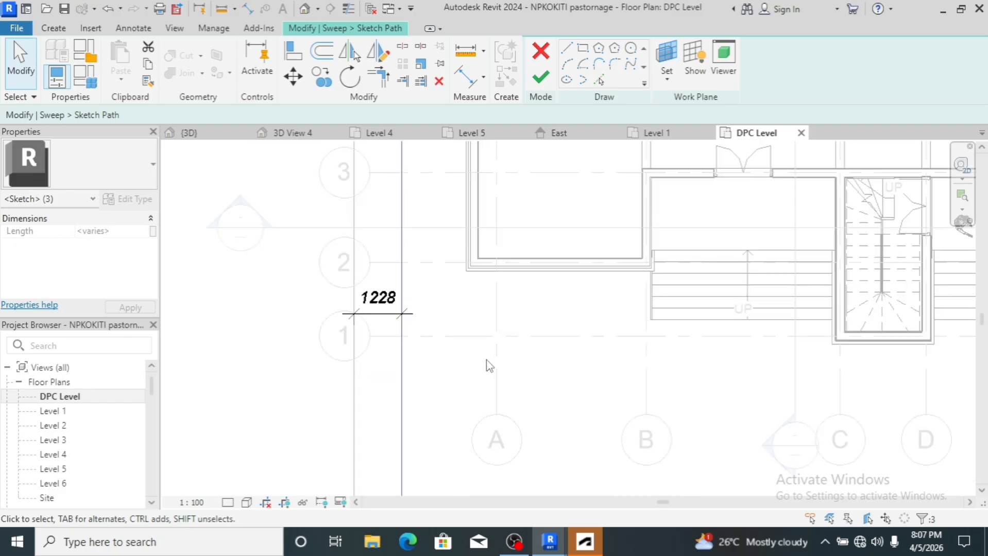
- Nudge the left side path line and both corner arcs outward to about 590 mm from the site's left edge
key(Left)
key(Left)
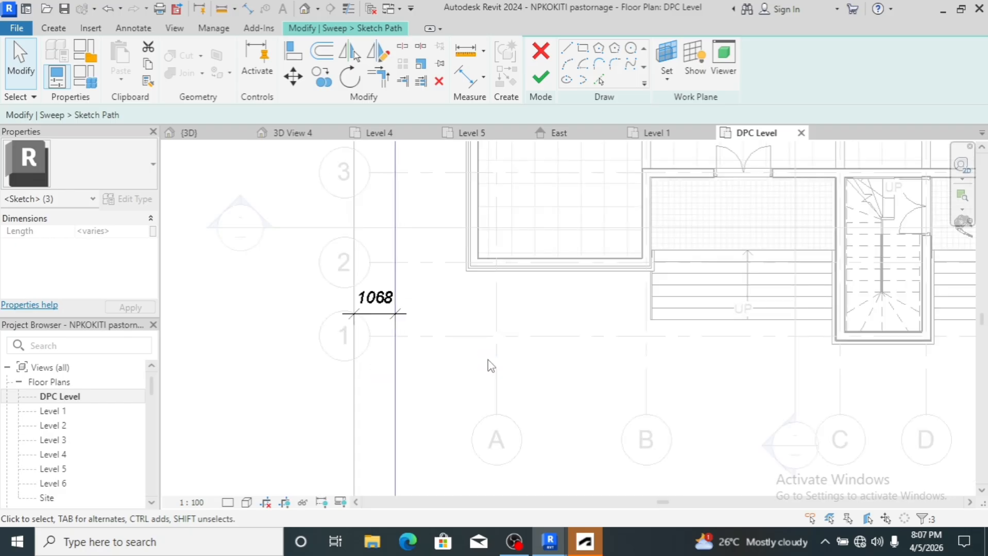
key(Left)
key(Left)
key(Left)
key(Left)
key(Left)
key(Left)
scroll(480, 366, up, 3)
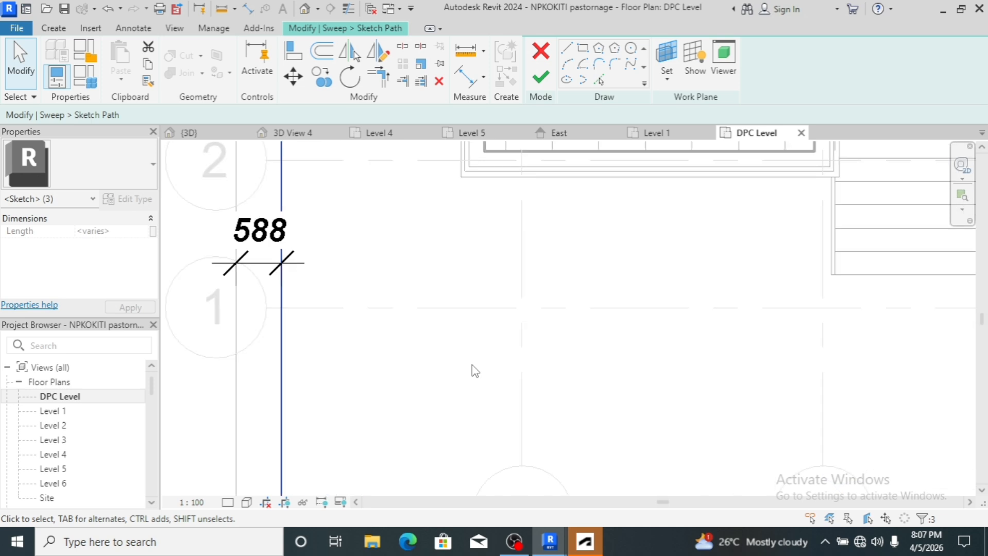
- Fine-tune the position of the left side line and its corner arcs to a 600 mm offset from the site's left edge
key(Right)
scroll(227, 259, up, 5)
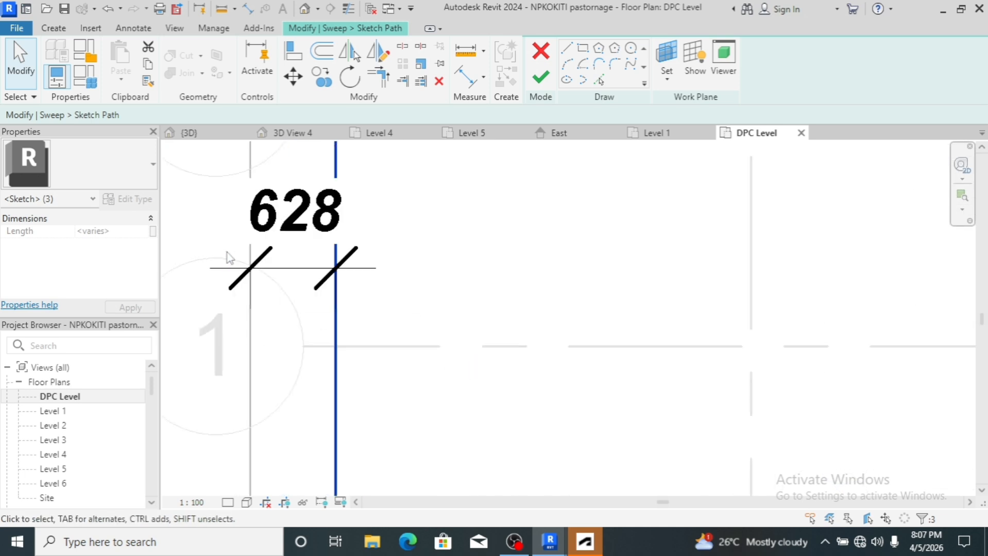
key(Left)
key(Left)
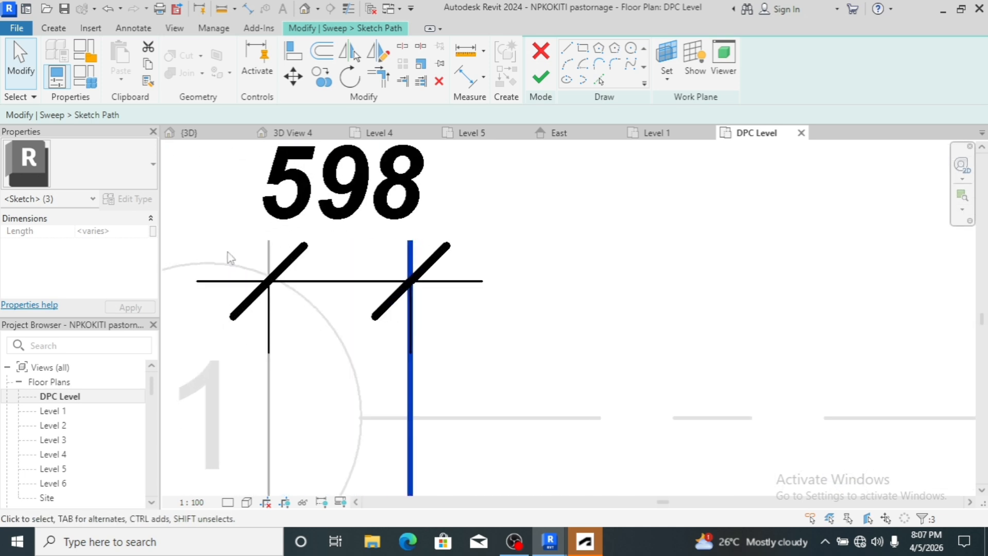
scroll(252, 246, up, 3)
key(Right)
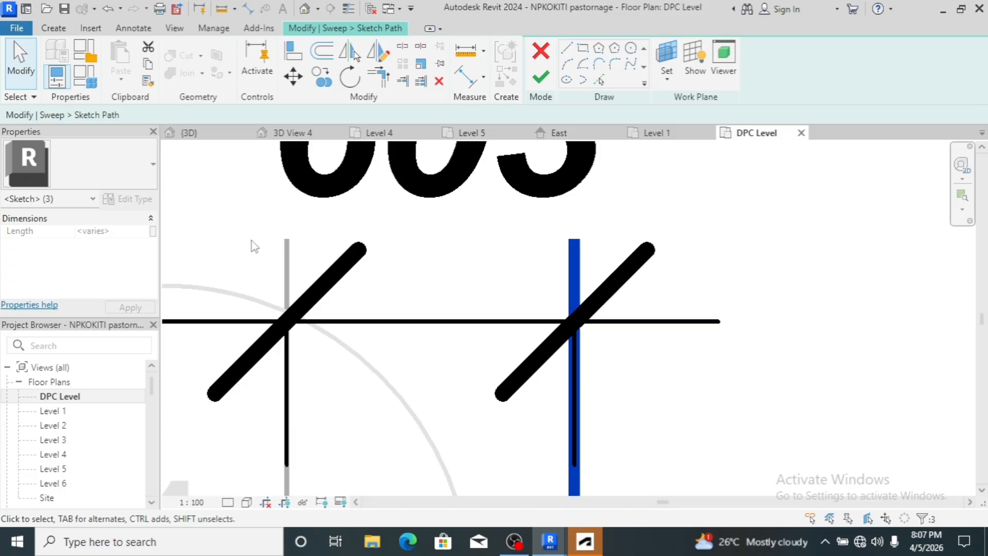
scroll(254, 248, down, 3)
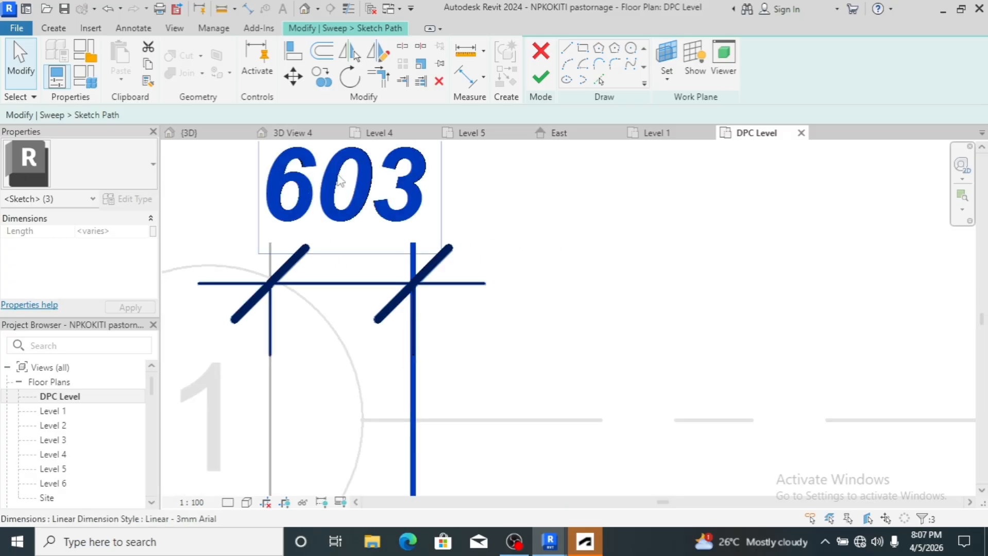
scroll(339, 175, up, 3)
key(Right)
scroll(338, 174, up, 3)
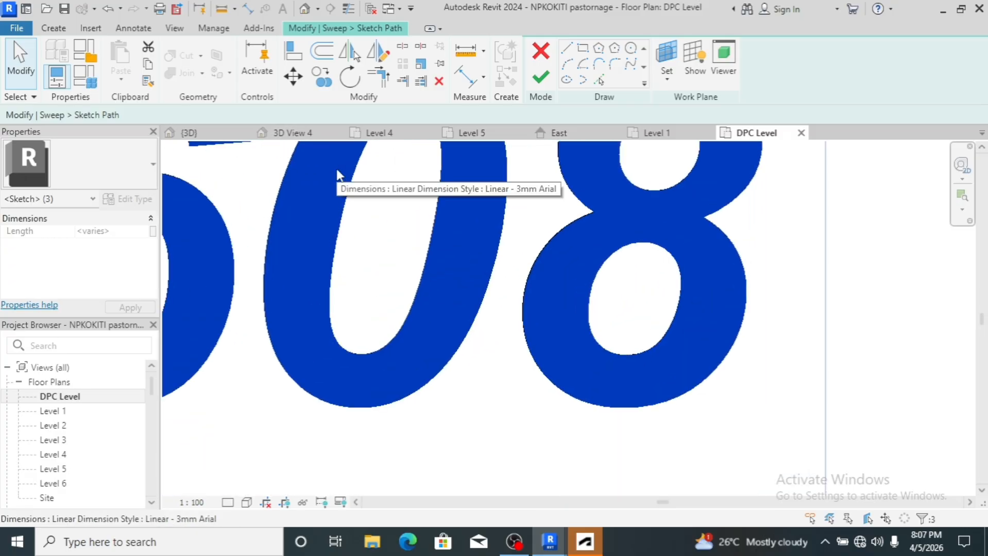
key(Left)
scroll(334, 170, down, 2)
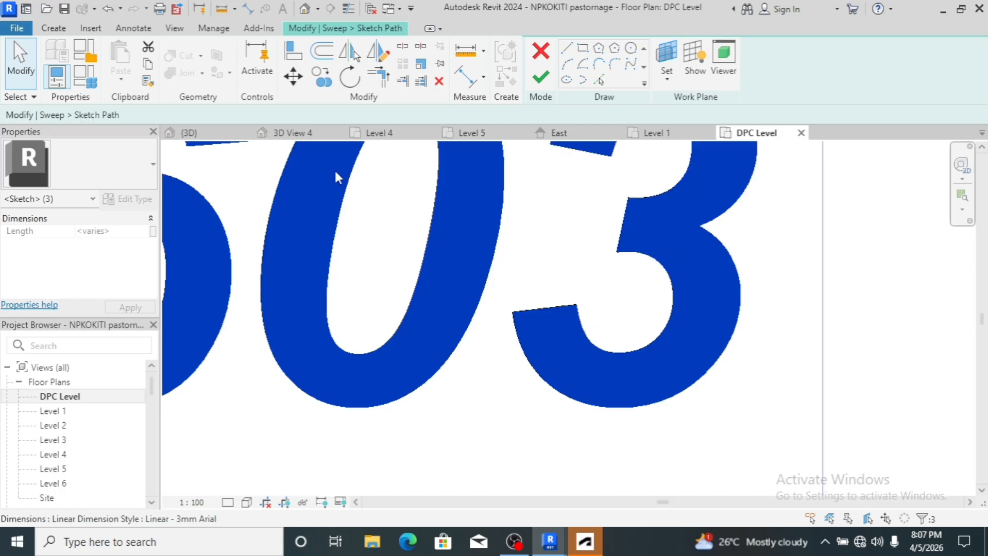
scroll(335, 170, up, 4)
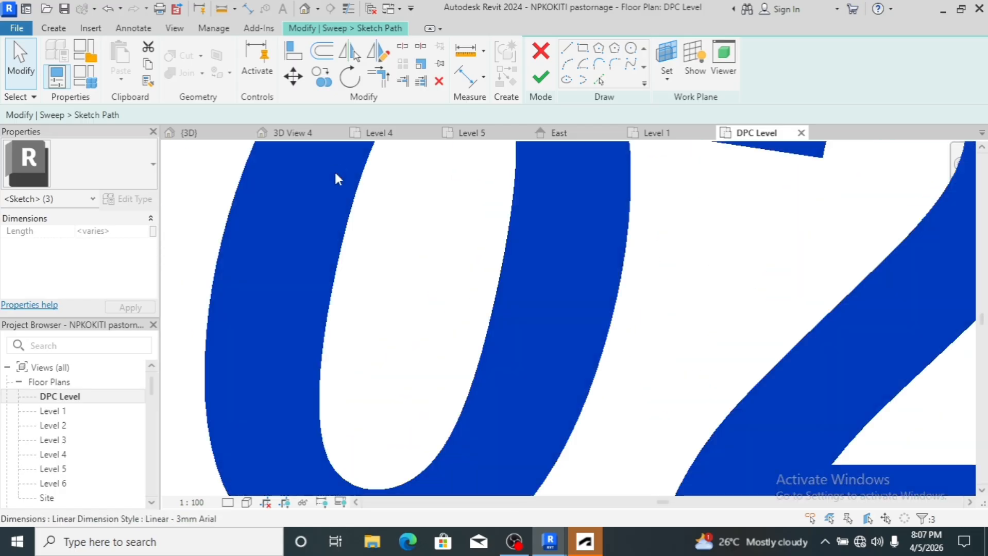
key(Left)
key(Left)
scroll(335, 176, down, 8)
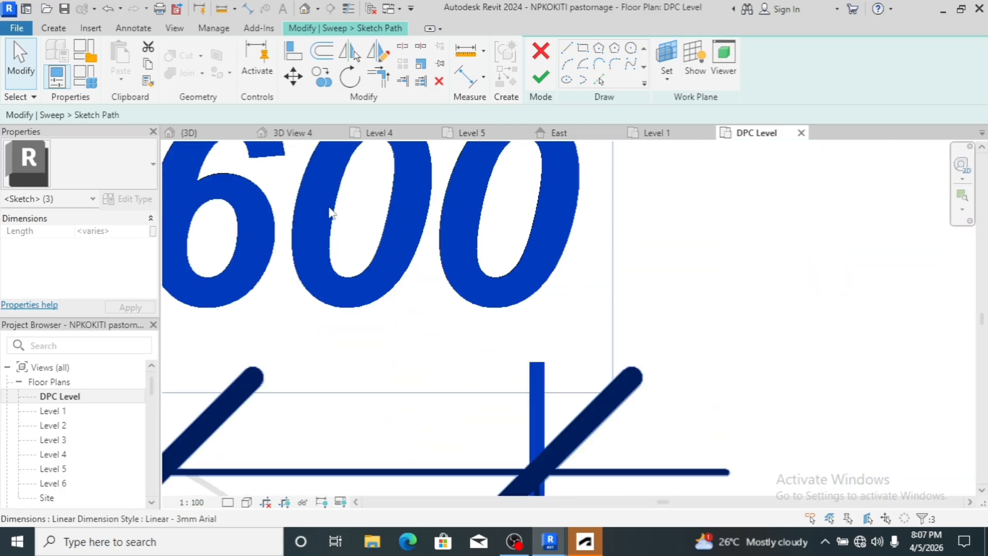
- Move the right side path line together with its front and rear corner arcs outward to about 670 mm from the site's right edge
scroll(312, 279, down, 4)
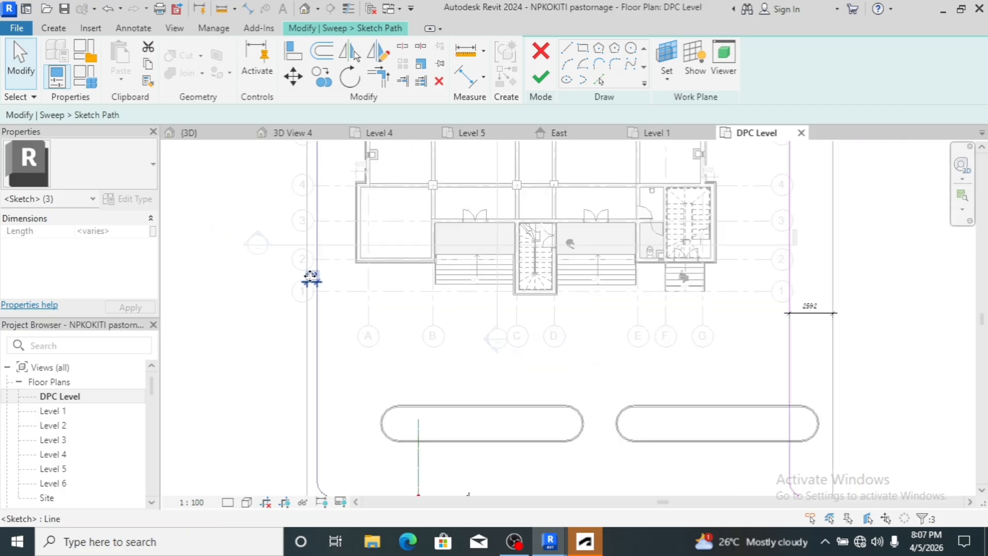
scroll(585, 324, up, 2)
scroll(587, 325, up, 1)
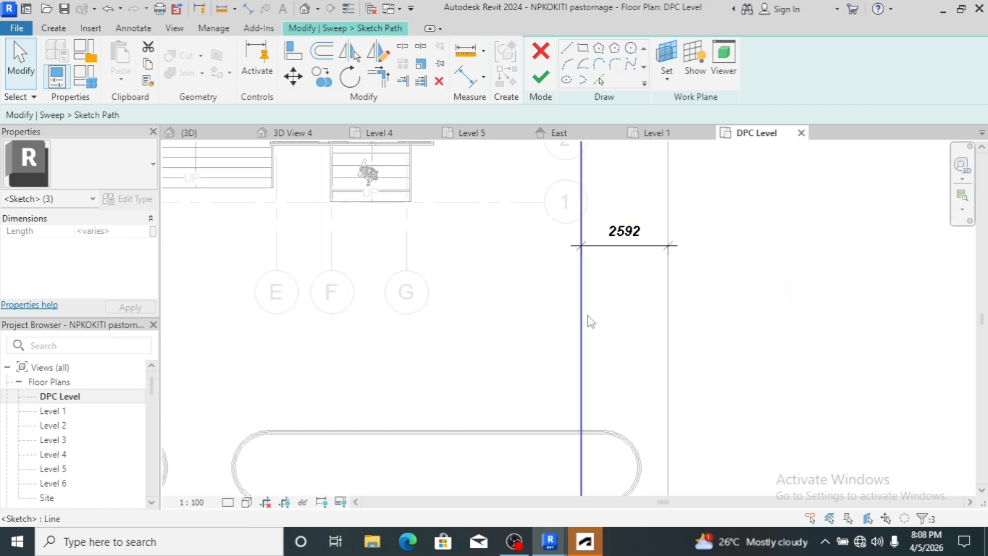
click(585, 315)
scroll(531, 311, up, 3)
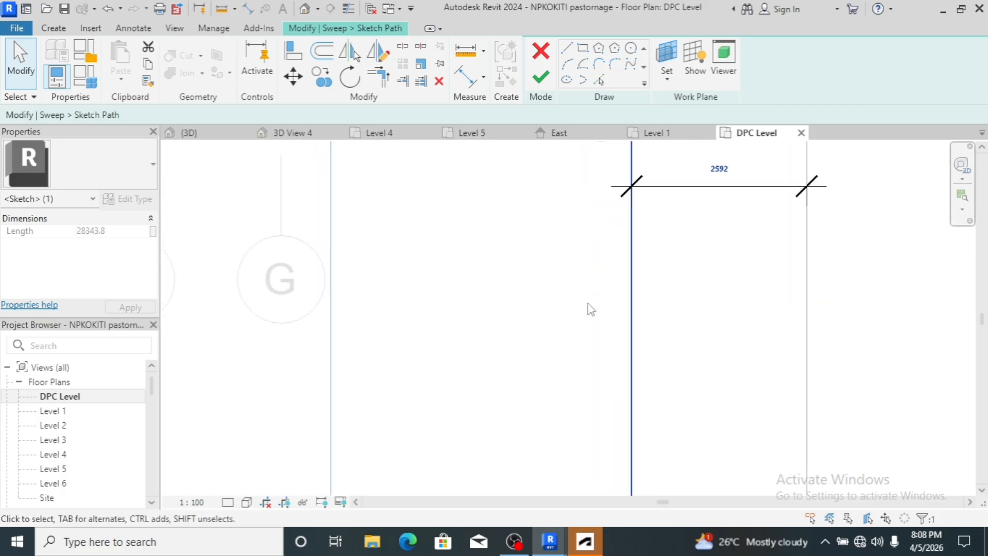
scroll(585, 307, down, 6)
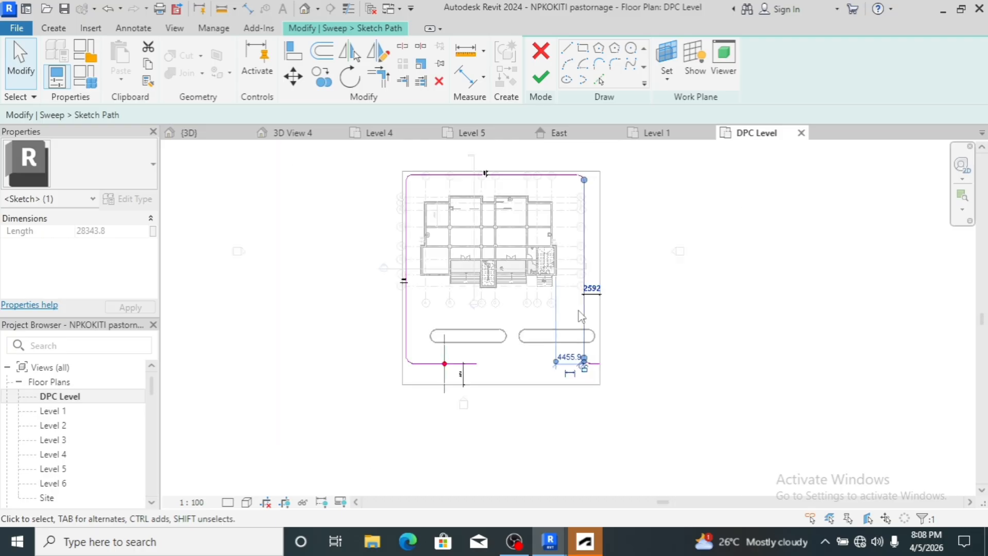
scroll(586, 186, up, 2)
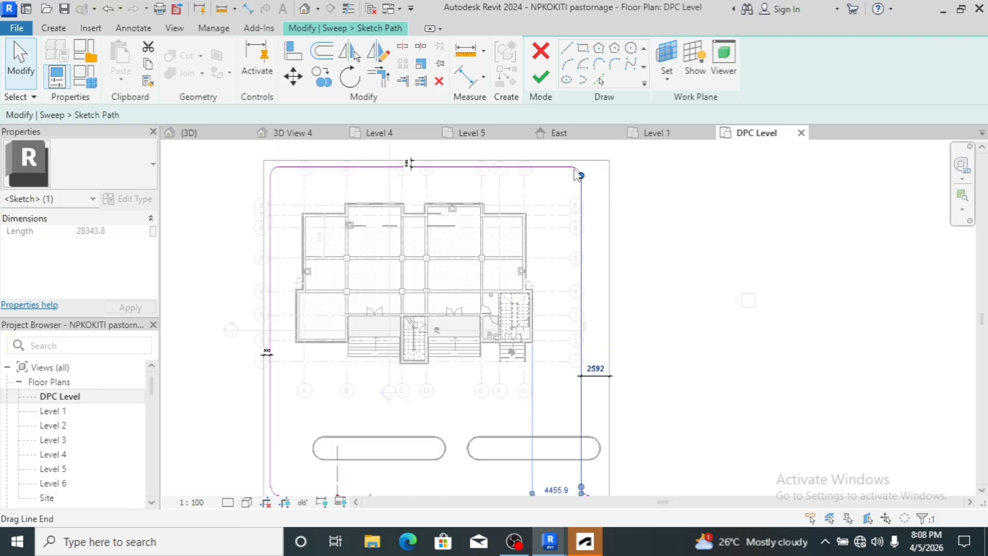
scroll(578, 176, up, 2)
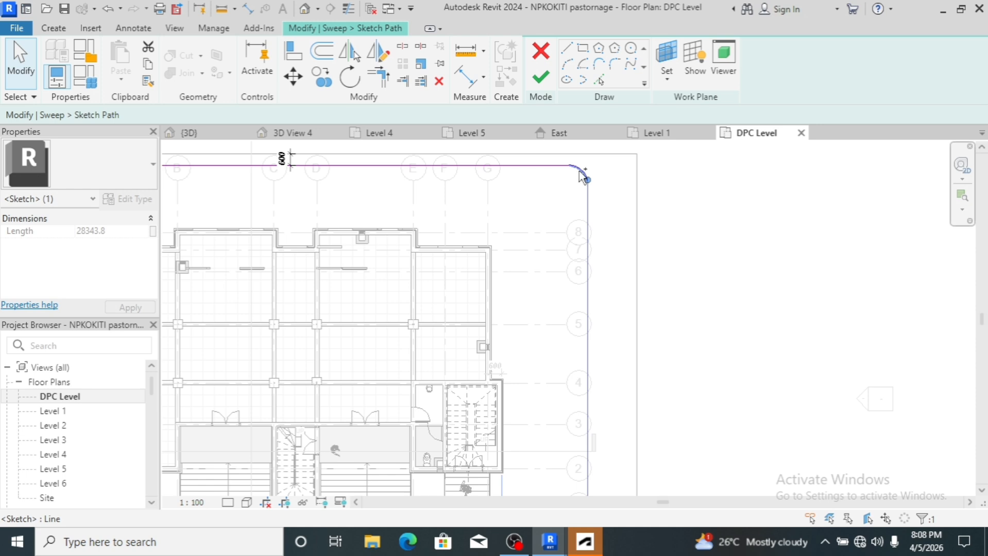
scroll(510, 211, down, 5)
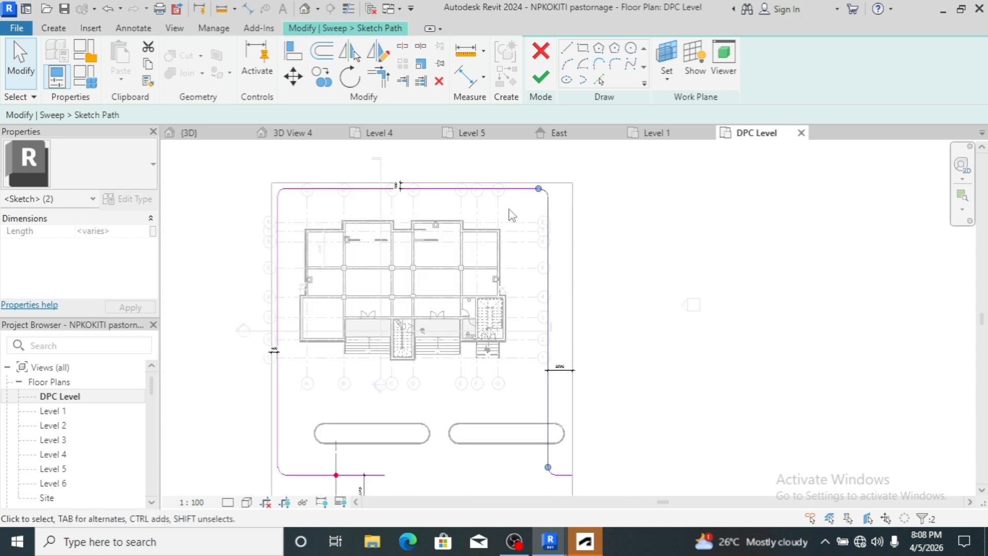
scroll(526, 314, up, 4)
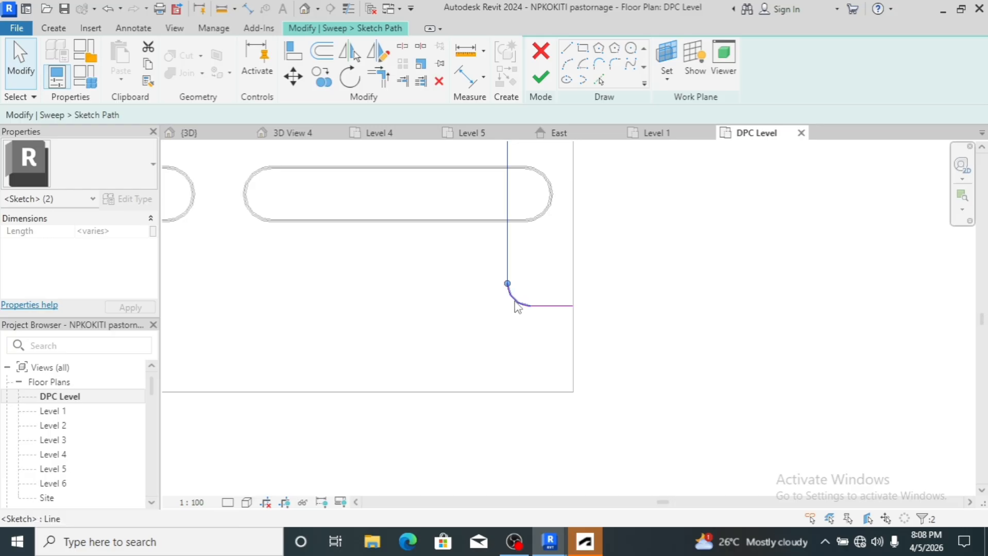
scroll(510, 346, up, 2)
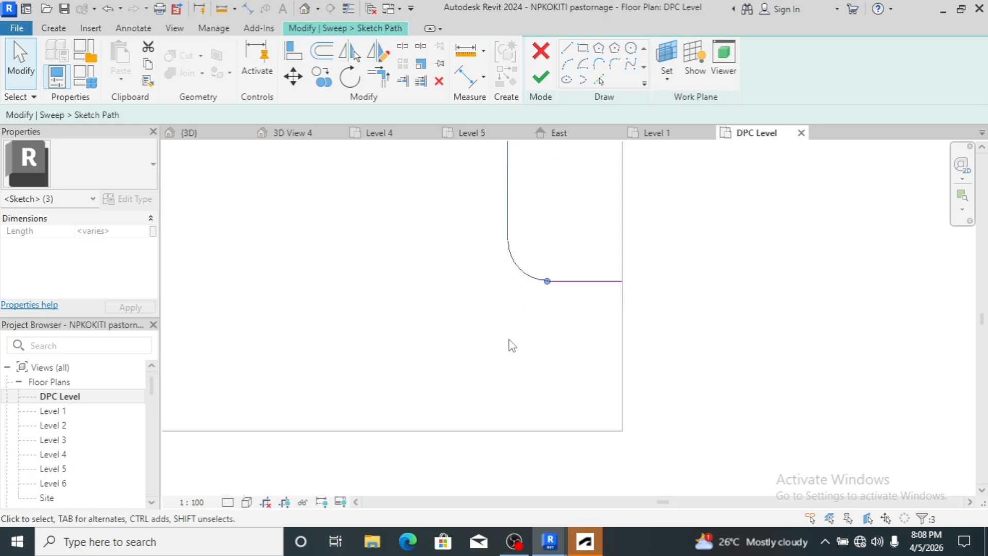
scroll(515, 348, down, 5)
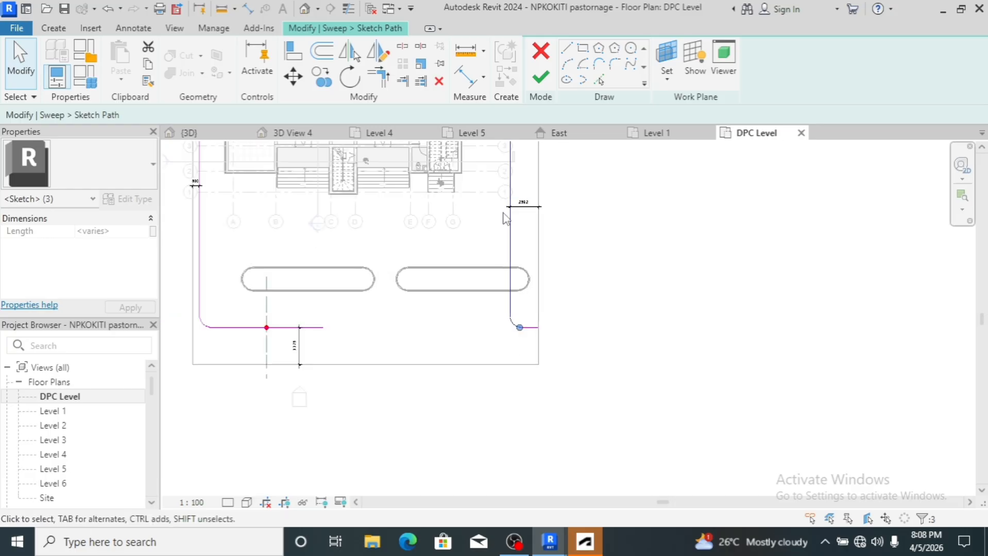
scroll(510, 201, up, 3)
scroll(515, 216, up, 4)
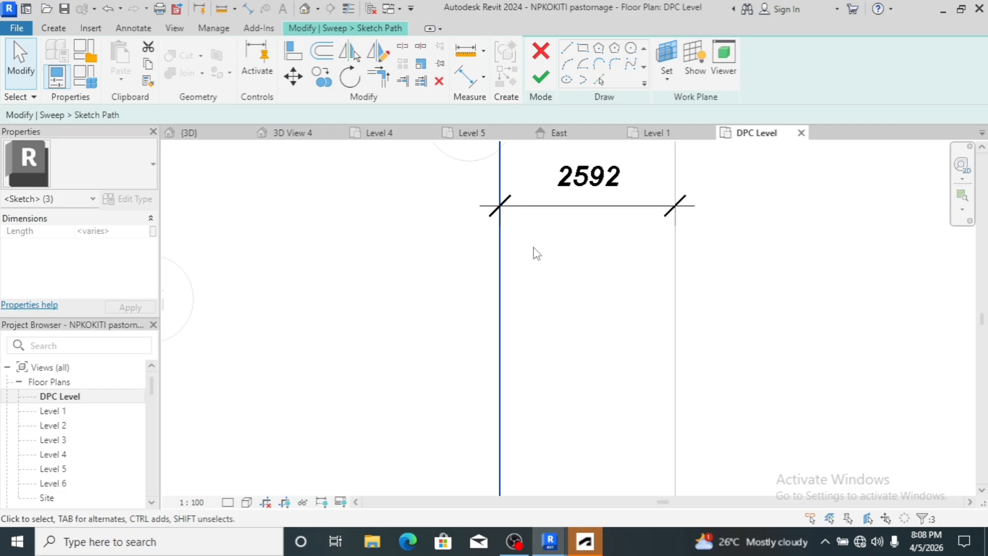
scroll(533, 255, down, 2)
key(Right)
key(Right)
key(Right)
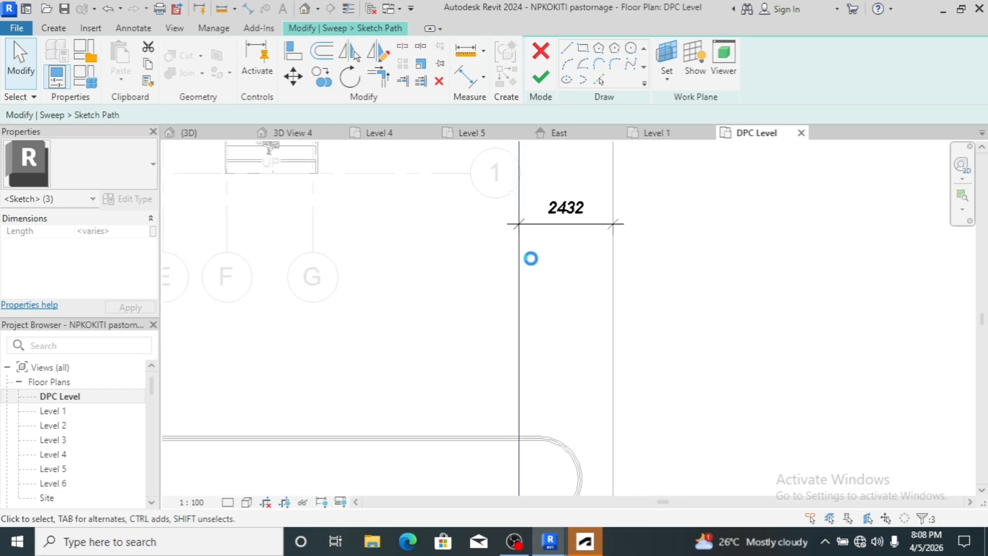
key(Right)
key(Right)
key(Right)
key(Right)
key(Right)
key(Right)
key(Right)
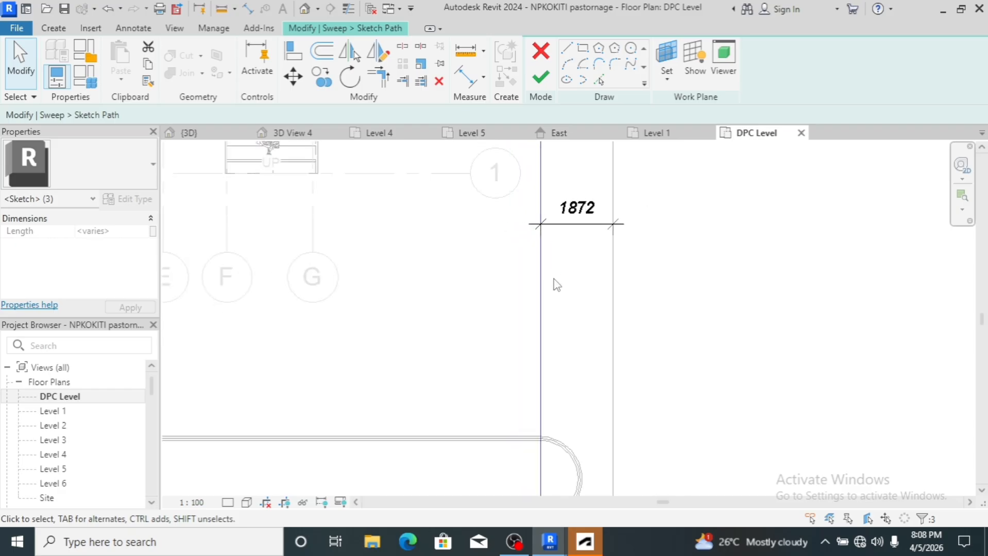
key(Right)
key(Right)
key(Right)
key(Right)
key(Right)
key(Right)
key(Right)
key(Right)
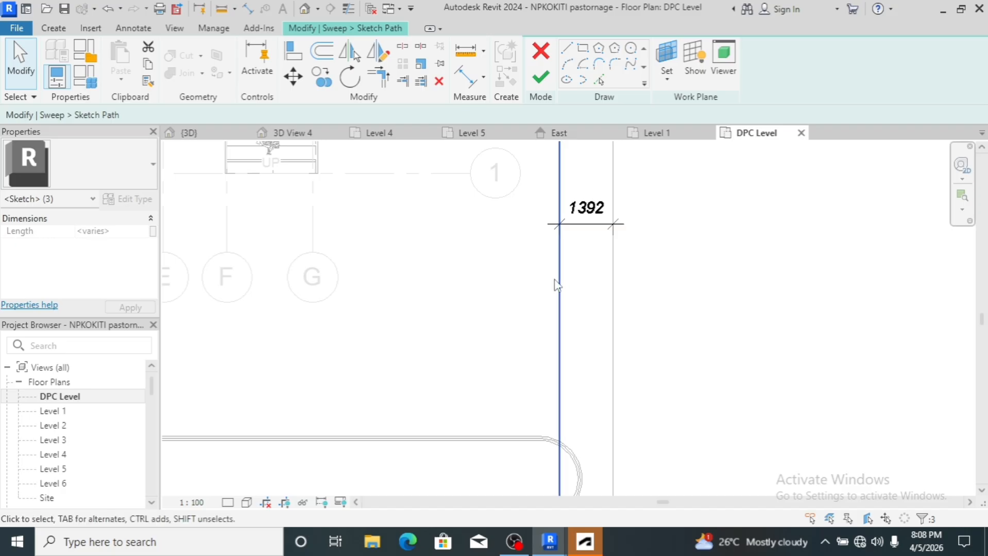
key(Right)
key(Right)
key(Right)
key(Right)
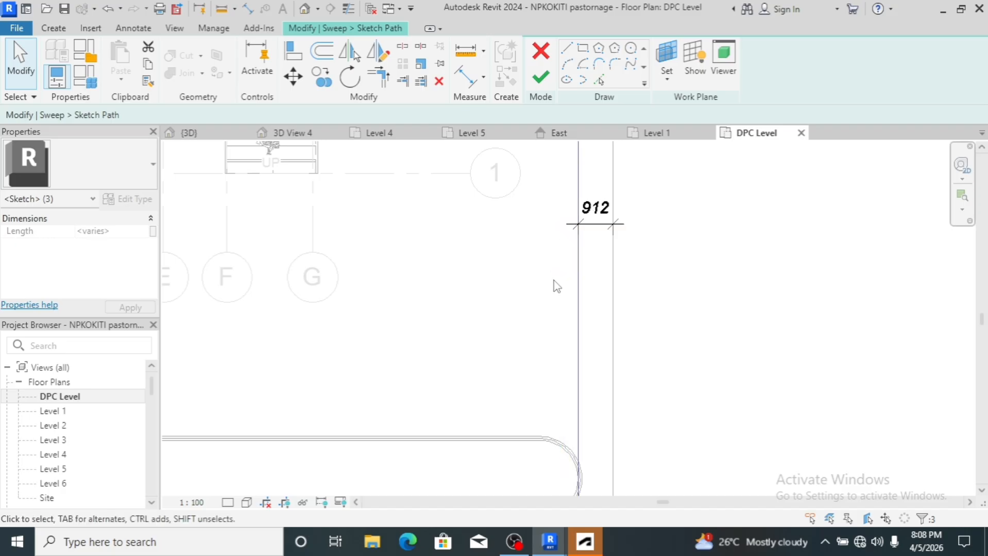
key(Right)
key(Right)
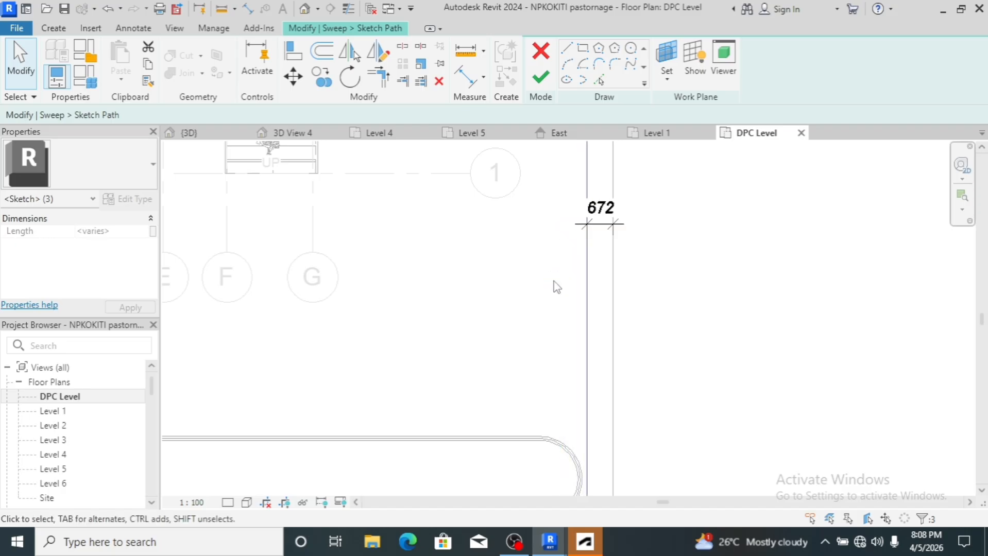
- Fine-tune the right side line and its corner arcs to a 600 mm offset from the site's right edge, and clear the selection
scroll(596, 221, up, 5)
key(Right)
key(Right)
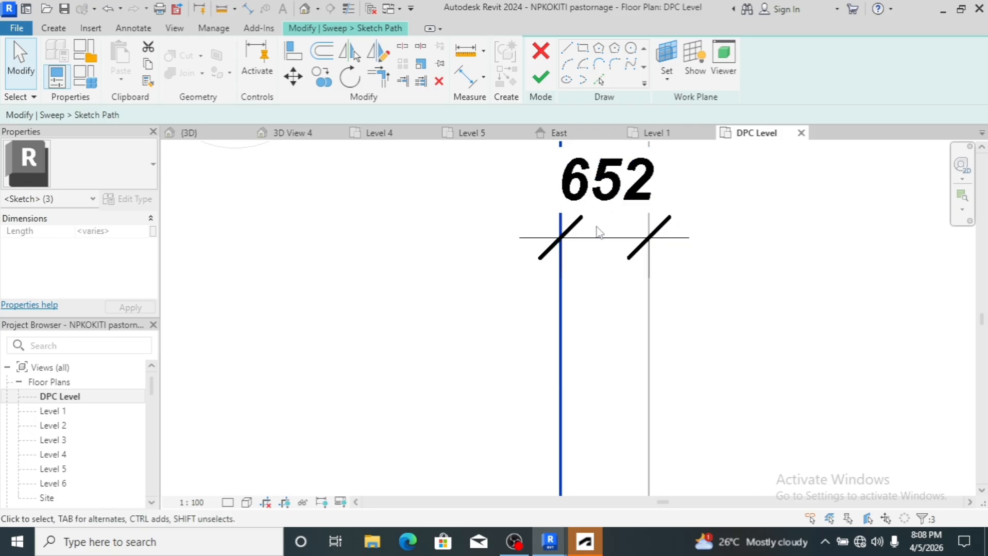
key(Right)
key(Right)
key(Right)
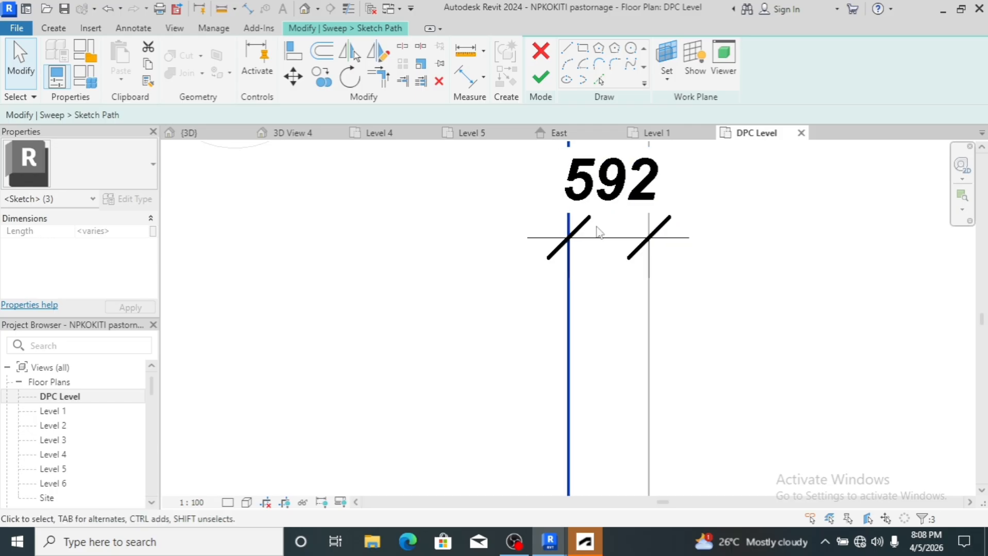
scroll(592, 196, up, 3)
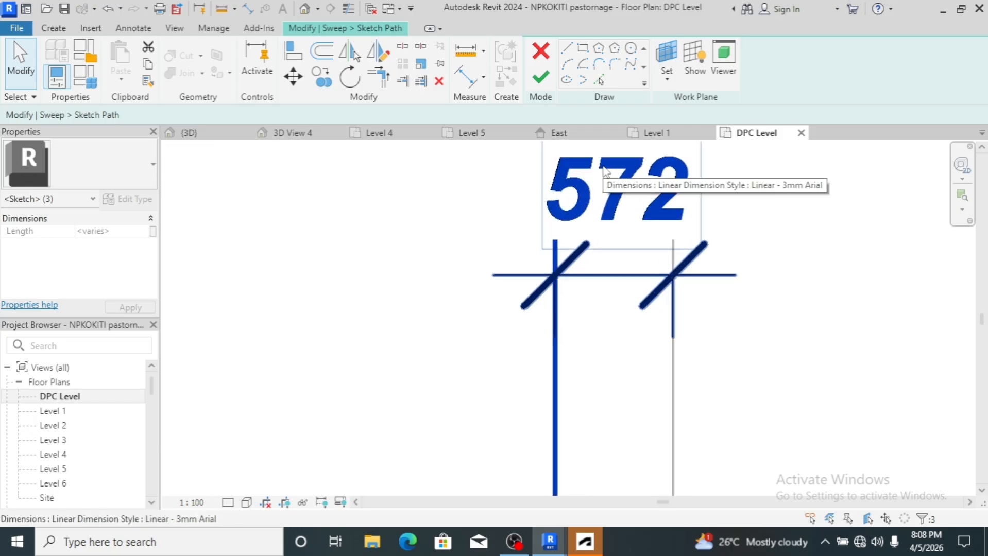
key(Left)
key(Left)
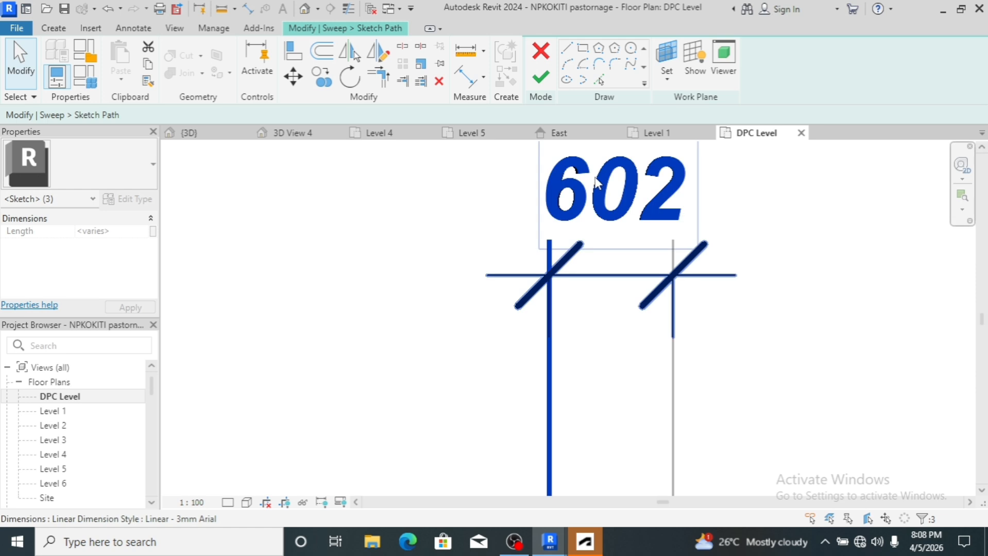
scroll(596, 182, up, 3)
key(Left)
scroll(596, 183, up, 2)
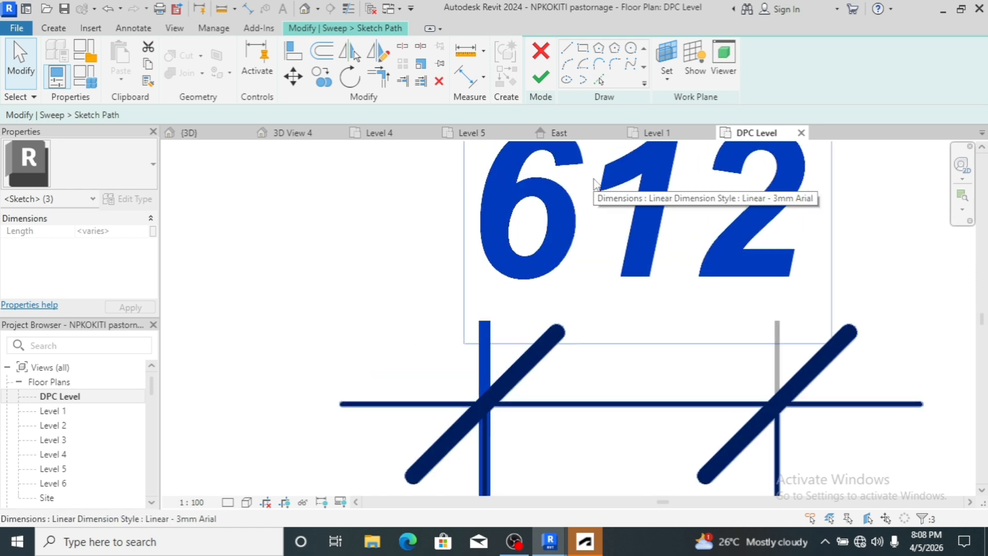
key(Right)
scroll(592, 191, up, 2)
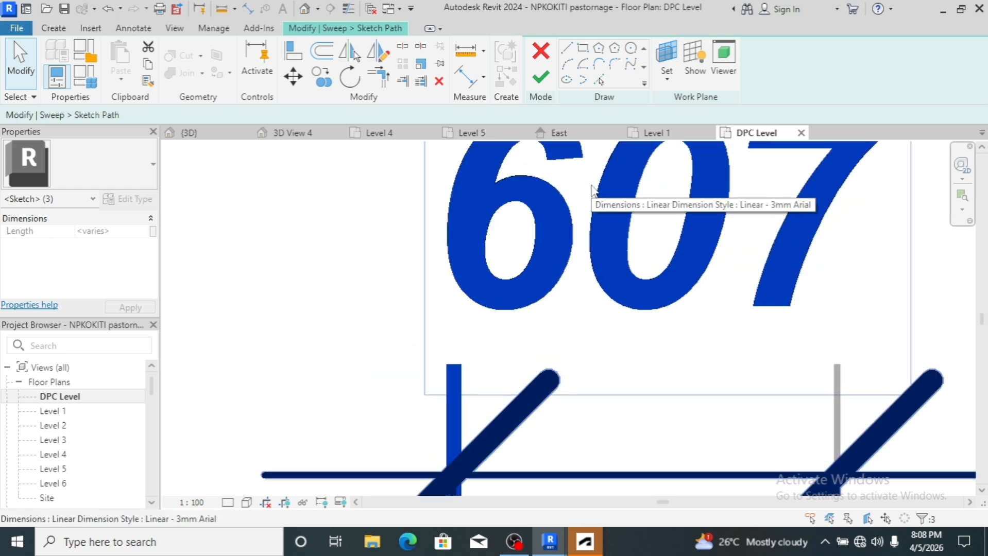
key(Right)
key(Right)
scroll(591, 190, up, 2)
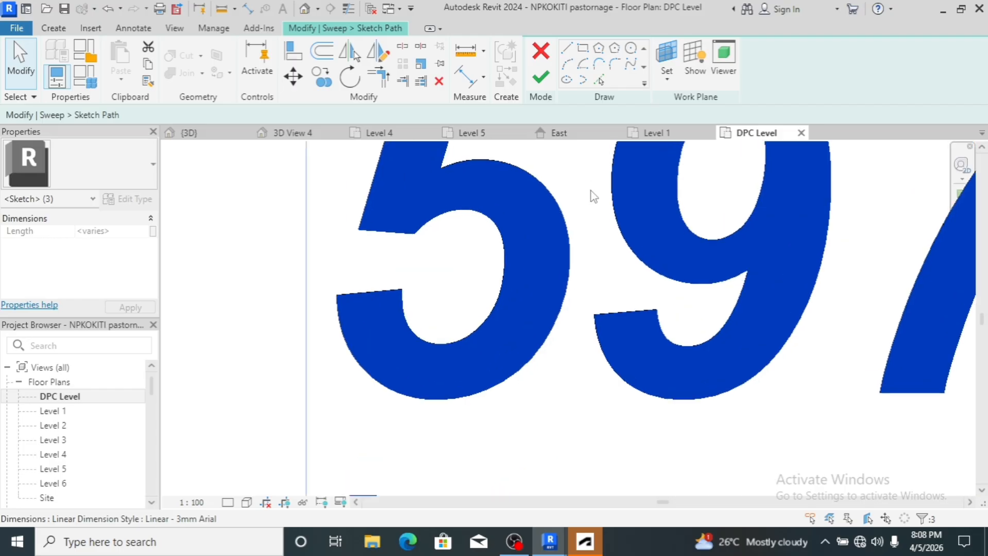
key(Right)
key(Left)
key(Left)
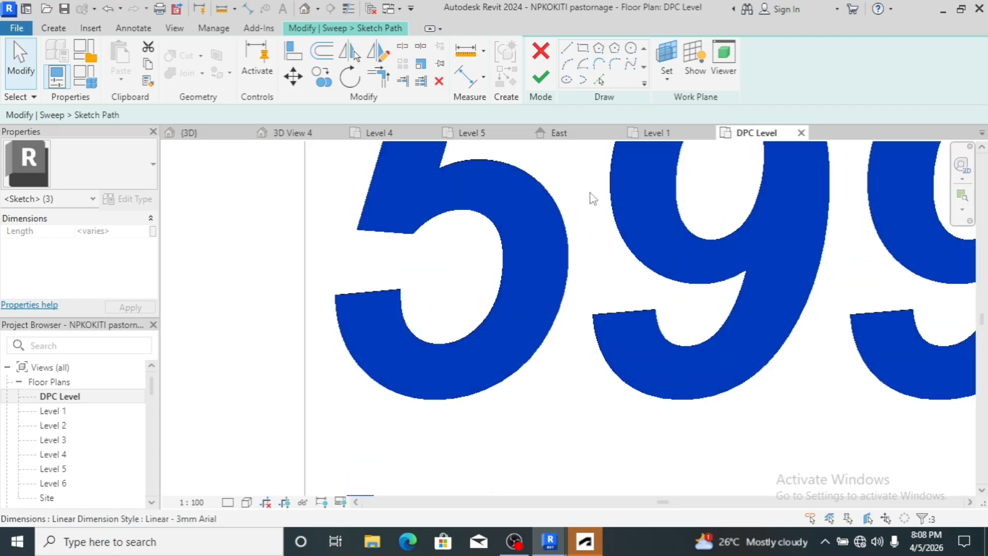
key(Left)
scroll(649, 269, down, 3)
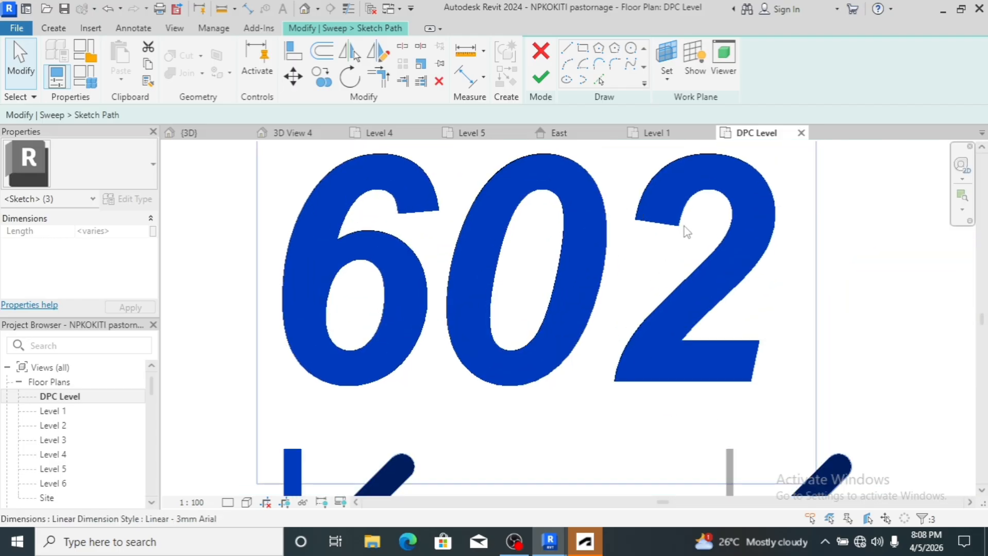
scroll(681, 229, up, 5)
key(Left)
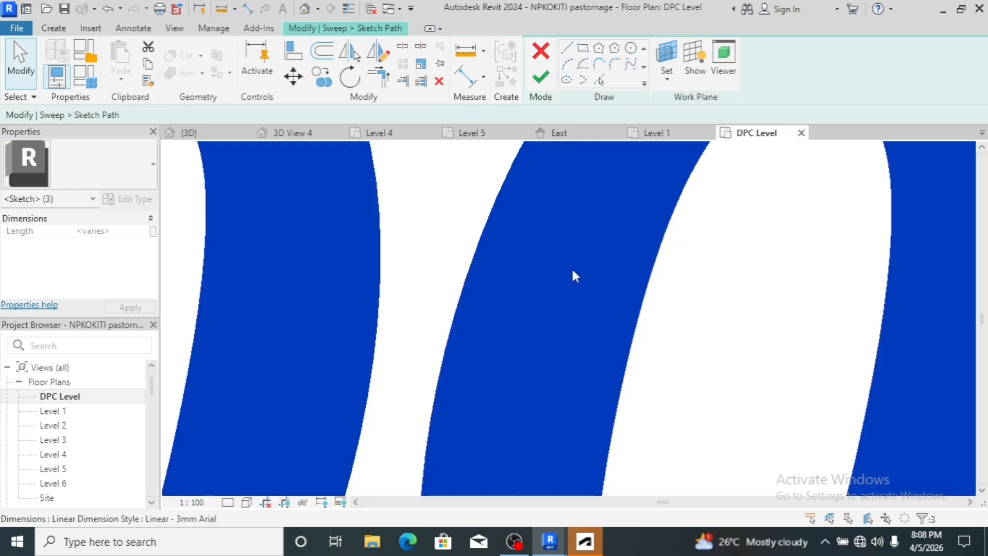
scroll(572, 272, down, 5)
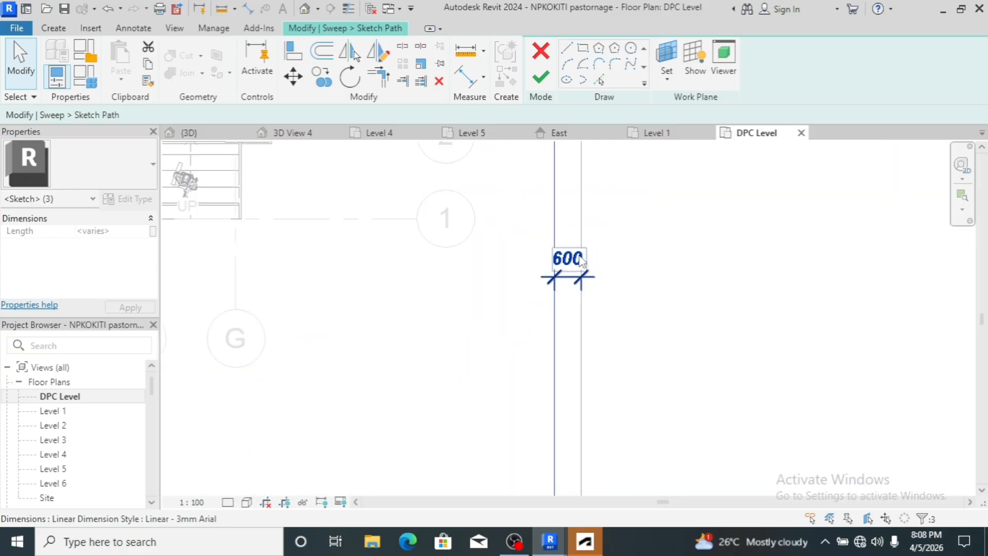
scroll(581, 261, down, 6)
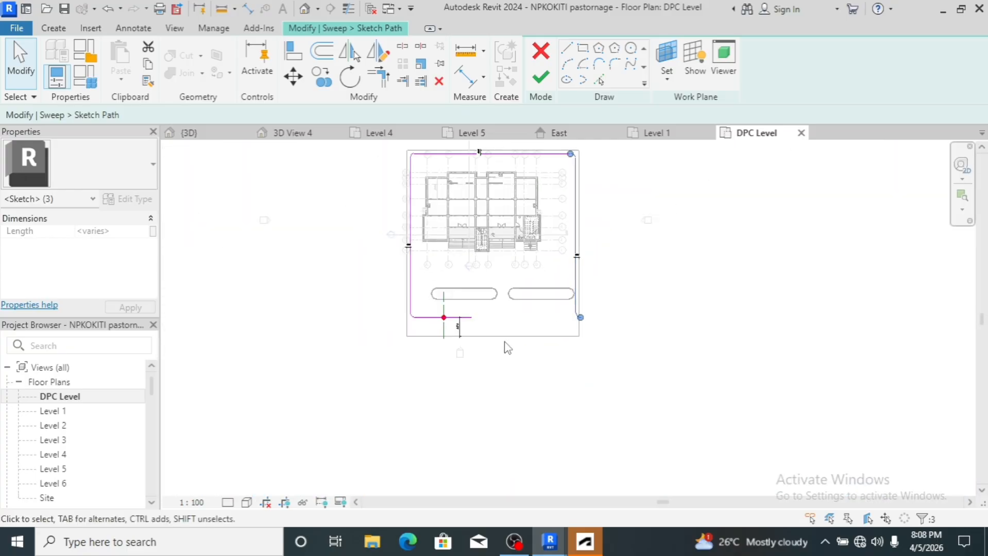
scroll(507, 348, up, 2)
key(Escape)
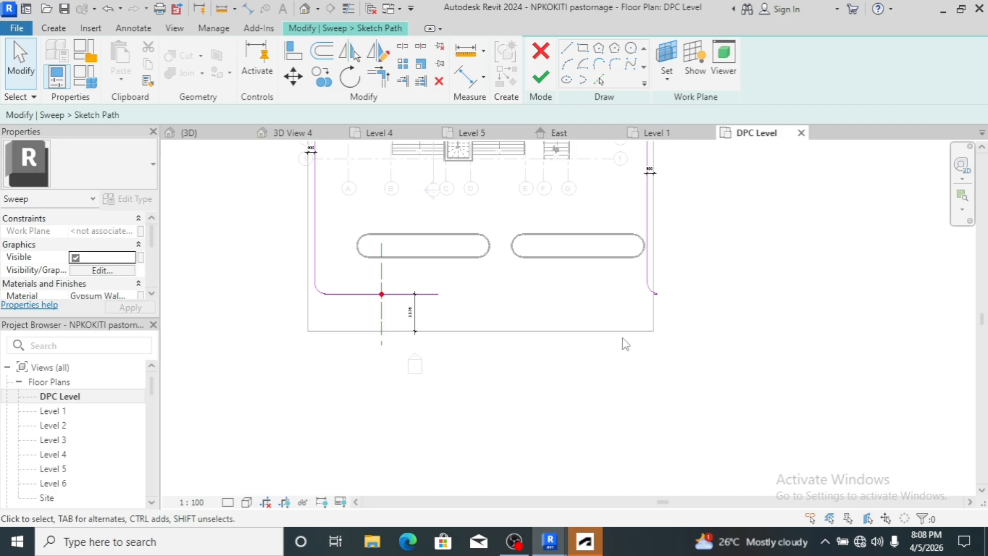
- Delete the short leftover front path line at the site's front right corner
scroll(656, 309, up, 4)
scroll(644, 268, up, 3)
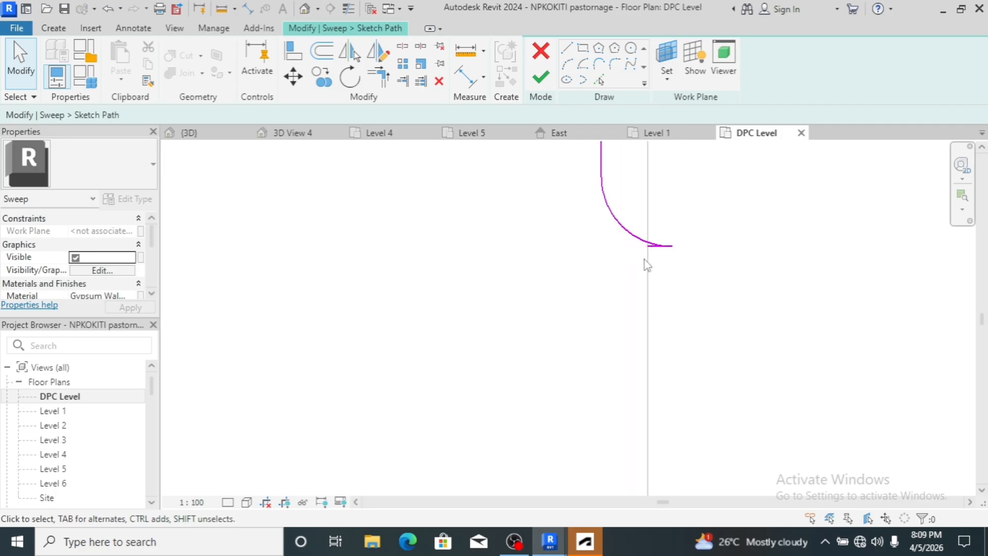
click(663, 257)
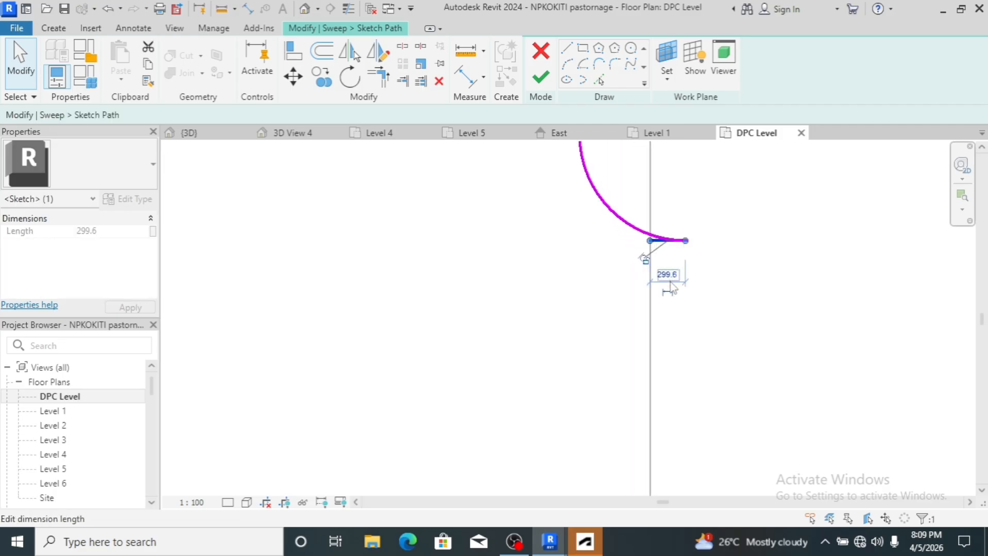
key(Delete)
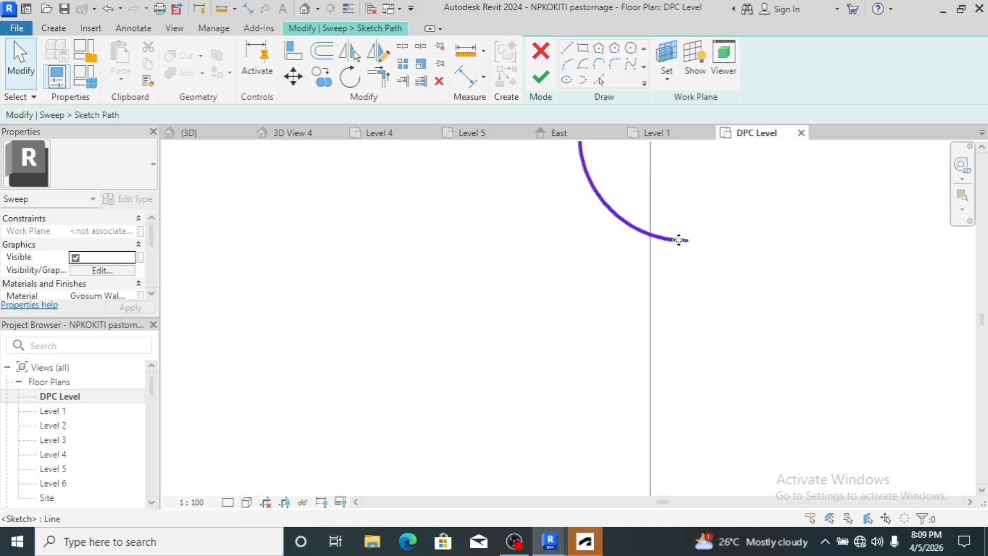
- Shorten the front right corner arc so it ends on the site's right edge, keeping its 900 mm radius
click(686, 242)
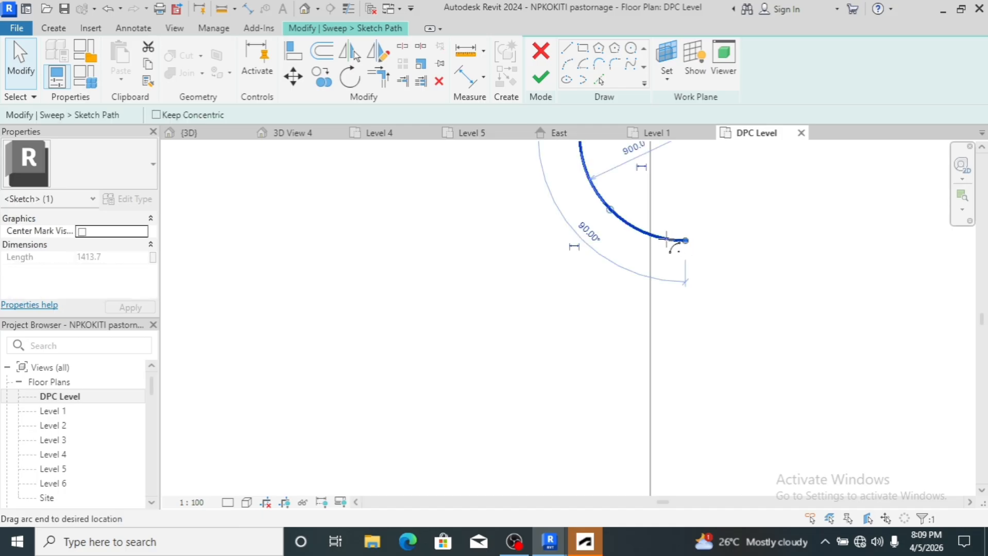
mouse_move(668, 239)
mouse_down()
mouse_move(681, 241)
mouse_move(654, 239)
mouse_up()
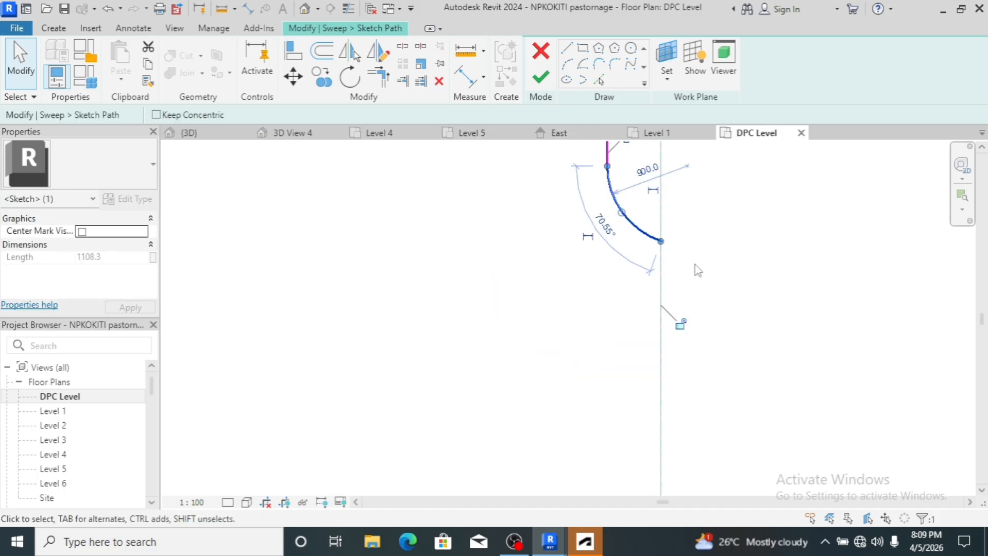
click(701, 287)
scroll(709, 287, down, 4)
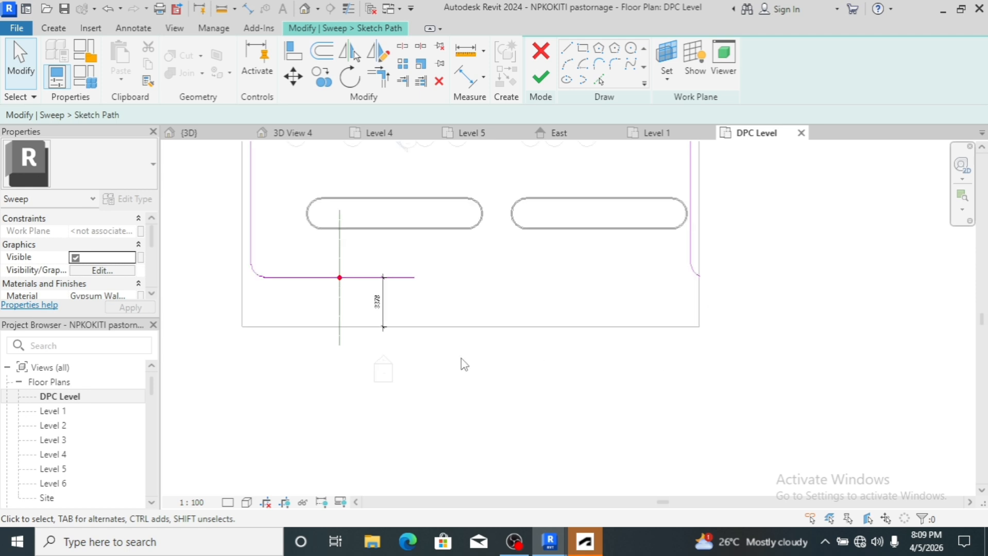
- Move the front path line together with its front left corner arc outward to about 520 mm from the site's front edge
scroll(323, 302, up, 2)
click(304, 275)
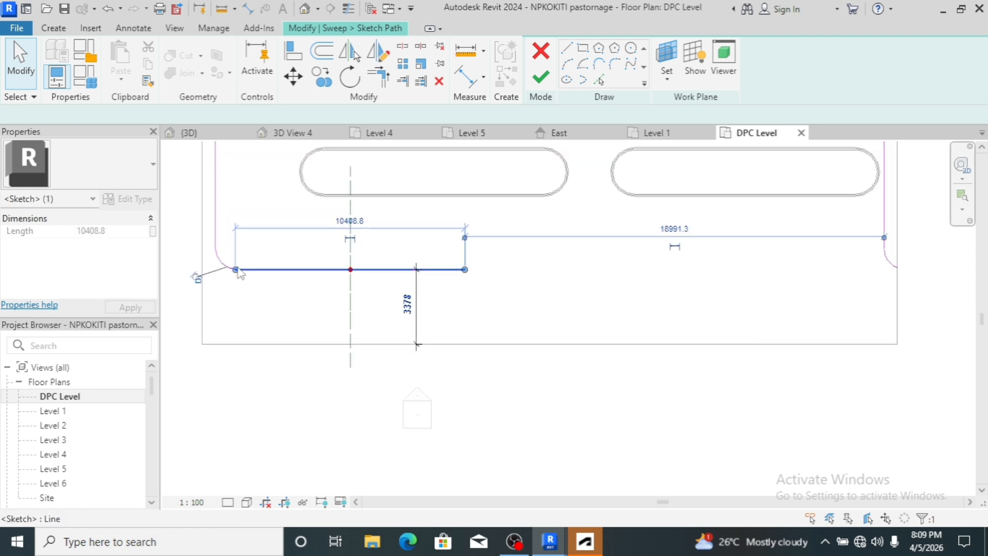
ctrl+click(221, 259)
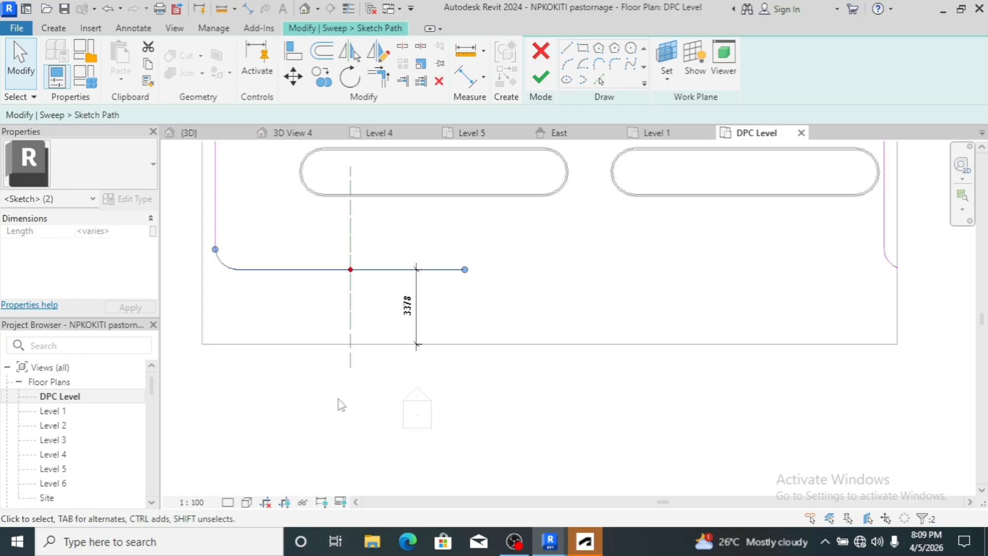
key(Down)
key(Down)
key(Down)
key(Down)
key(Down)
key(Down)
key(Down)
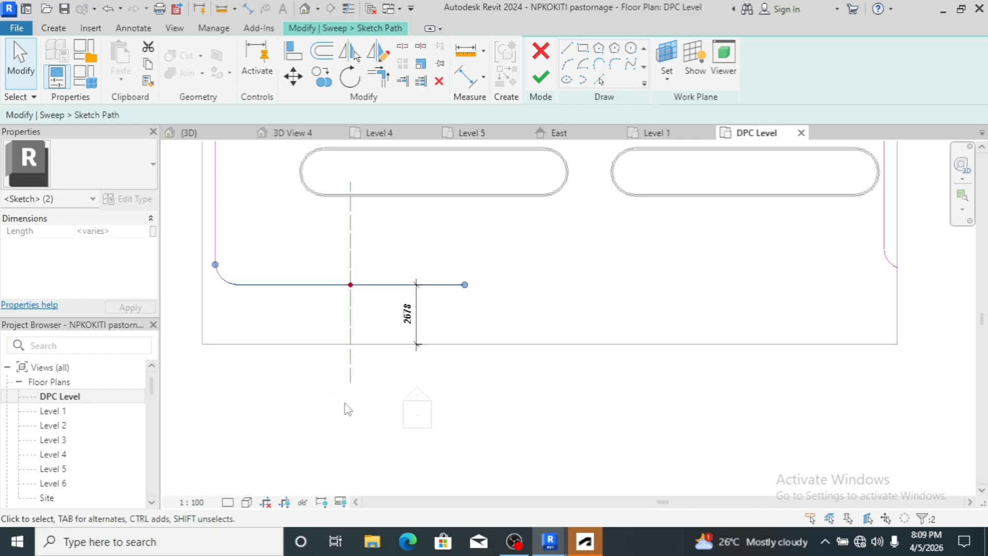
key(Down)
key(Down)
key(Down)
key(Down)
key(Down)
key(Down)
key(Down)
key(Down)
key(Down)
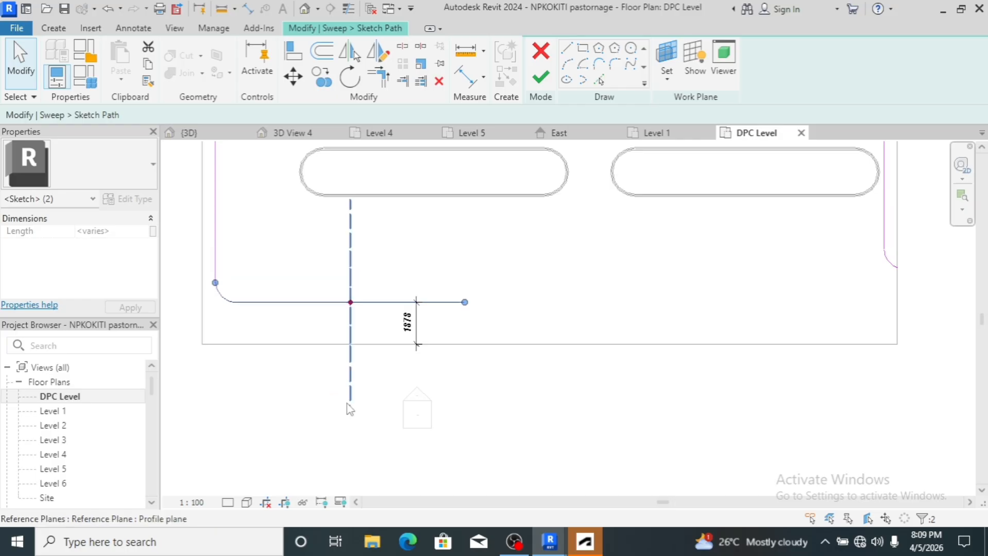
key(Down)
key(Down)
key(Down)
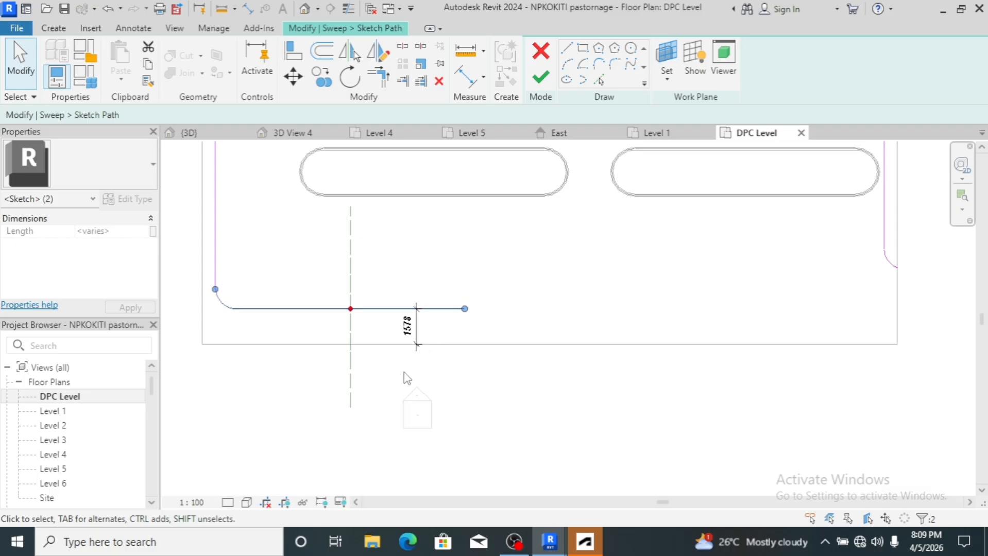
scroll(401, 353, up, 4)
key(Down)
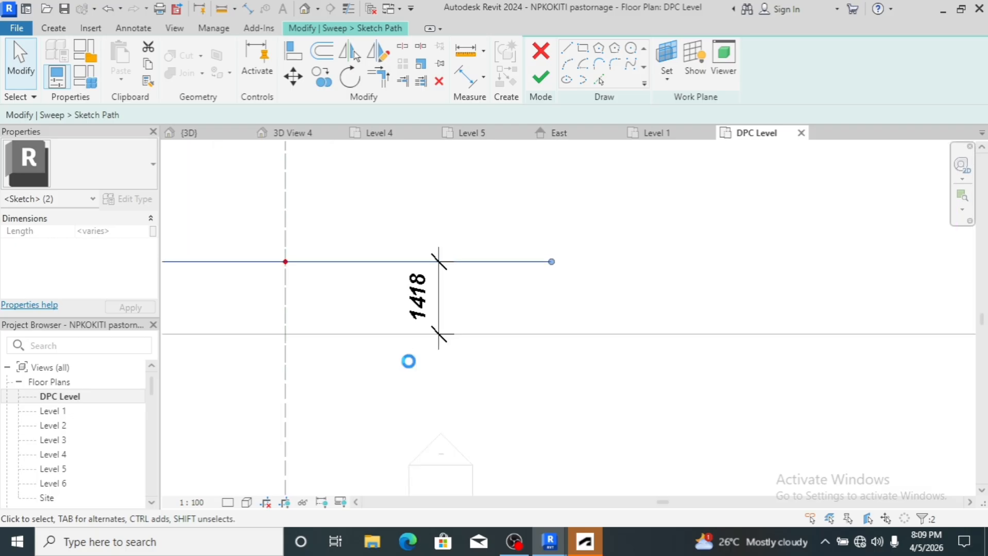
key(Down)
key(Down)
key(Down)
key(Down)
key(Down)
key(Down)
key(Down)
key(Down)
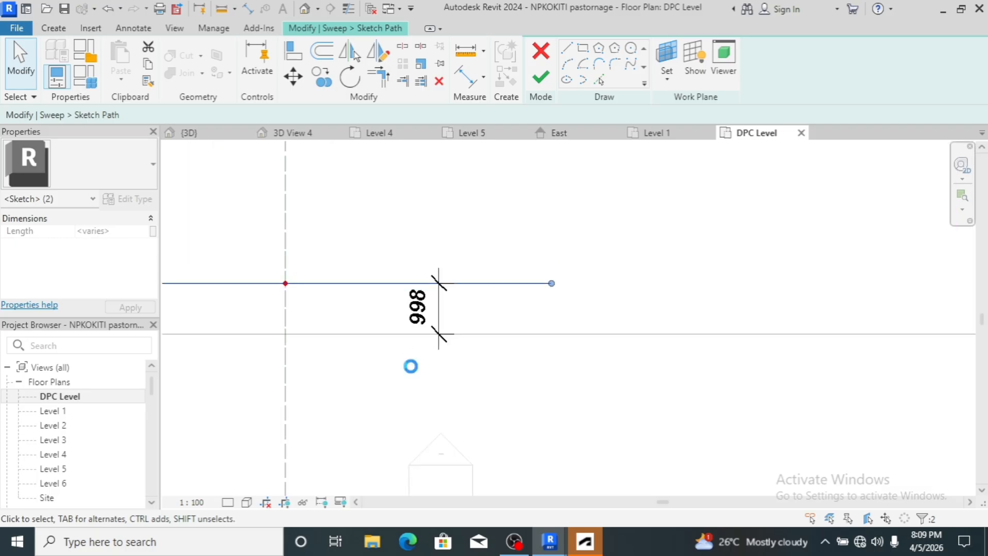
key(Down)
key(Down)
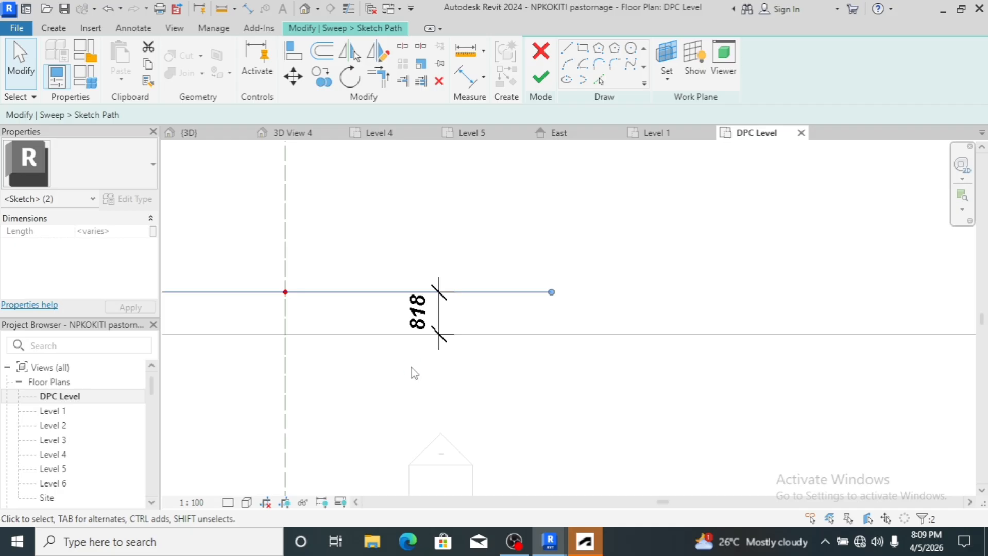
key(Down)
key(Down)
key(Down)
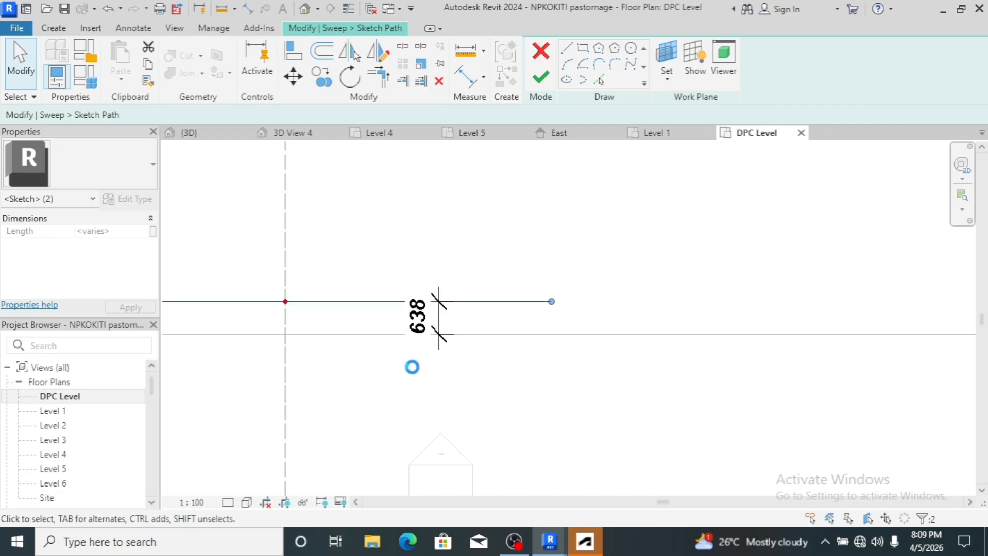
key(Down)
key(Down)
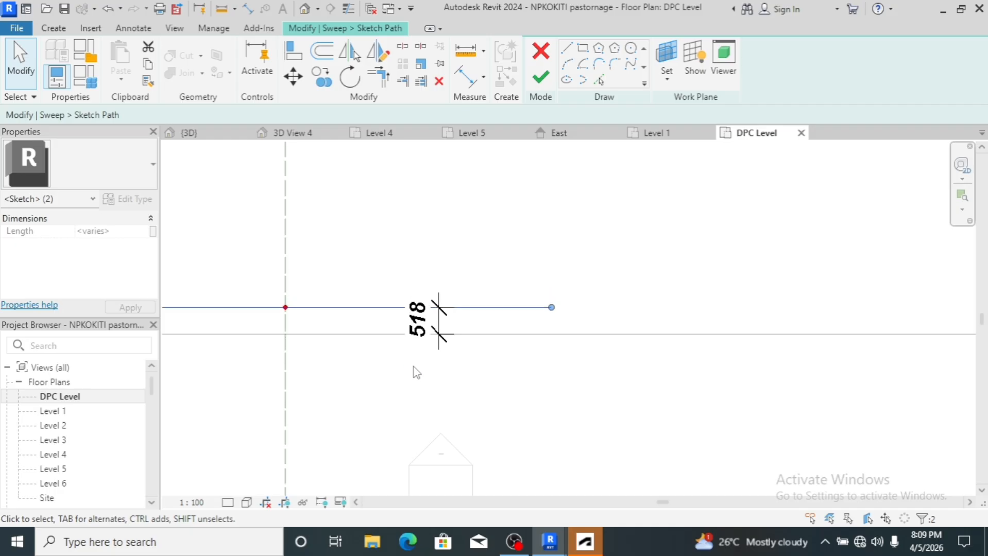
- Fine-tune the front path line and its corner arc to a 600 mm offset from the site's front edge, and clear the selection
scroll(407, 373, up, 5)
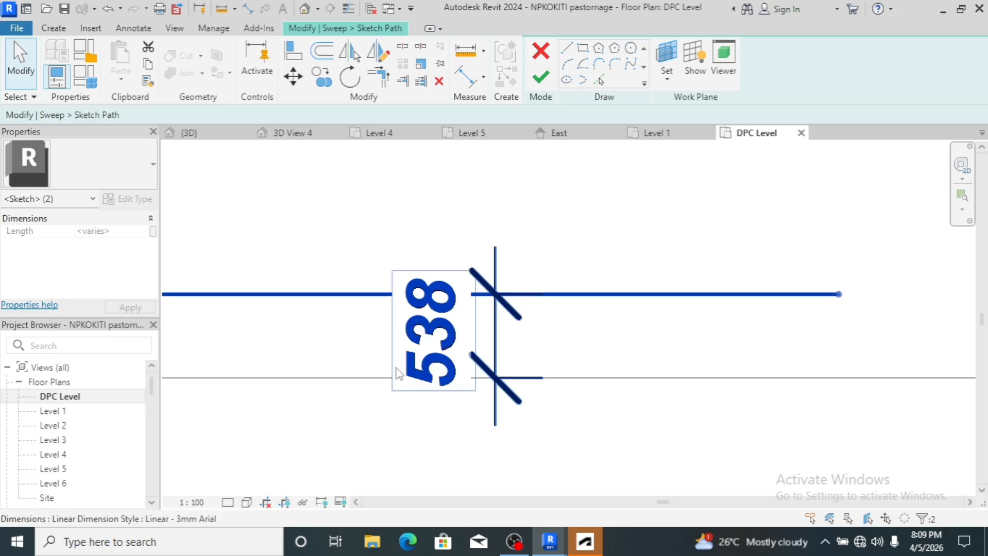
key(Up)
key(Up)
key(Up)
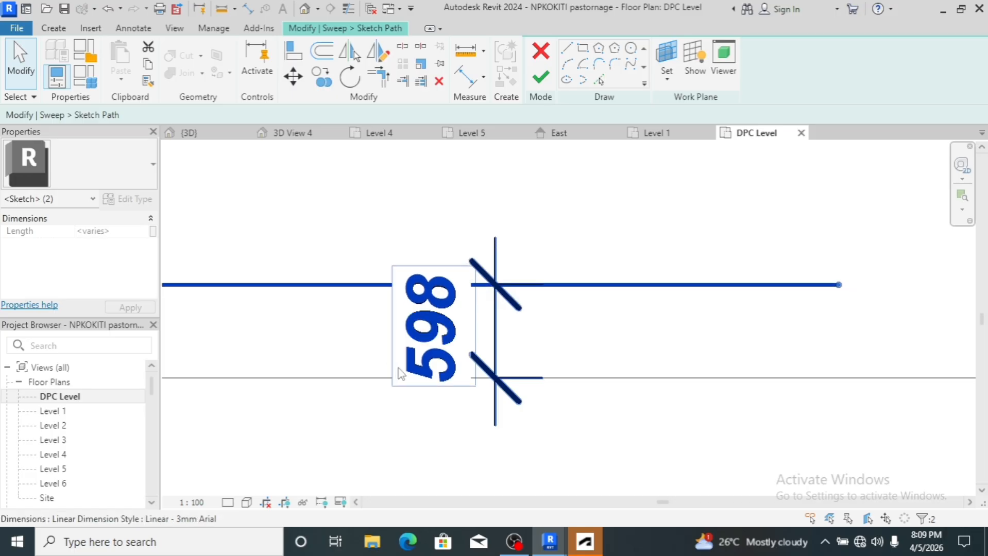
scroll(401, 375, up, 3)
key(Up)
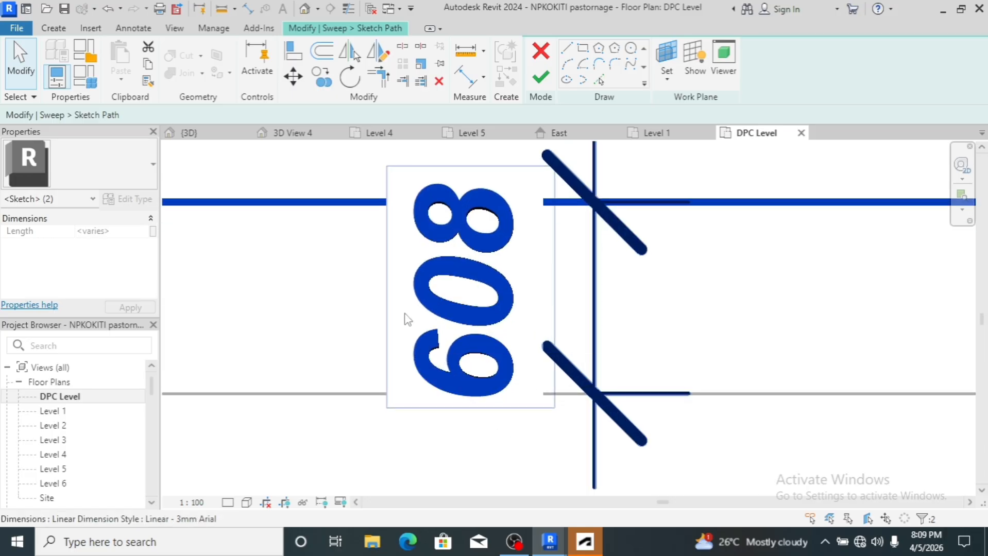
scroll(407, 320, up, 2)
key(Down)
scroll(405, 312, down, 1)
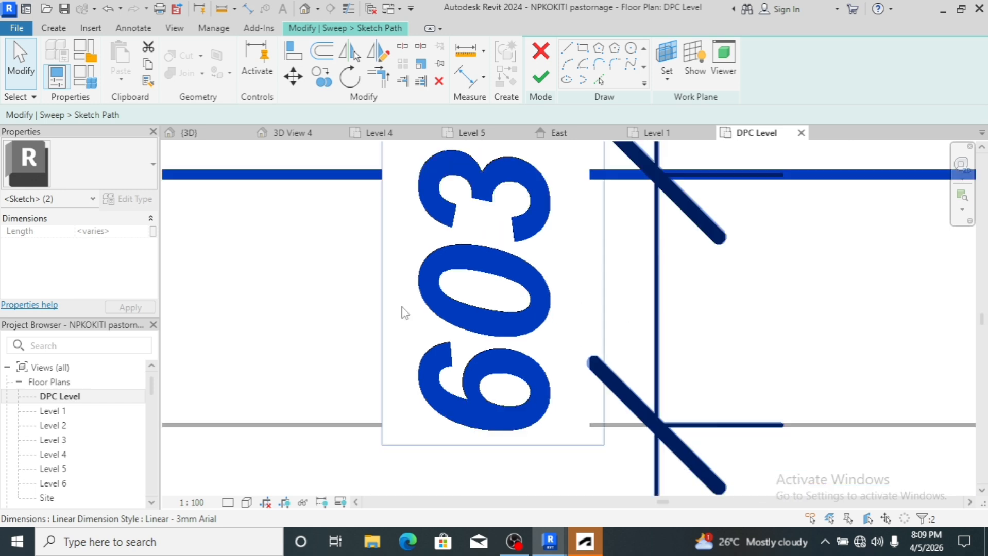
scroll(424, 253, up, 3)
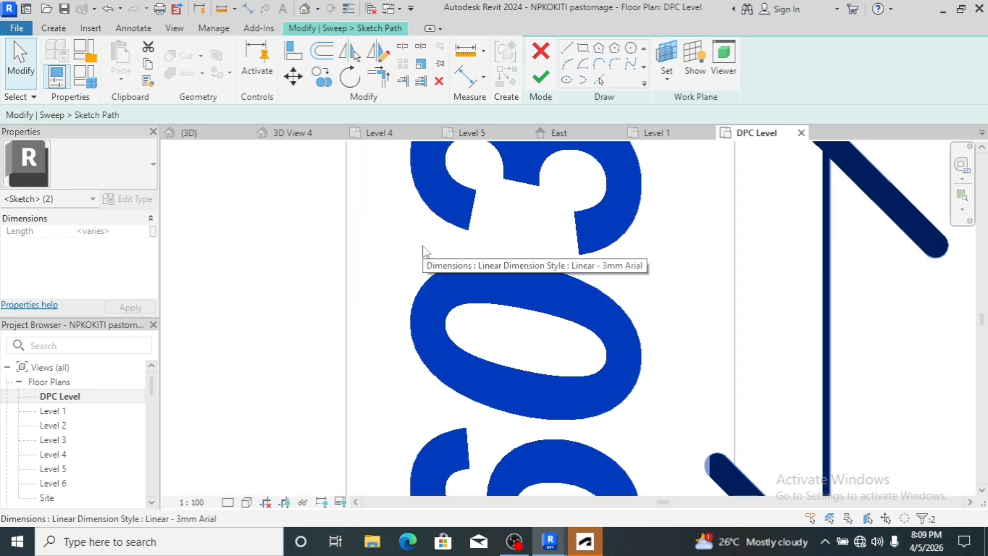
scroll(423, 253, up, 4)
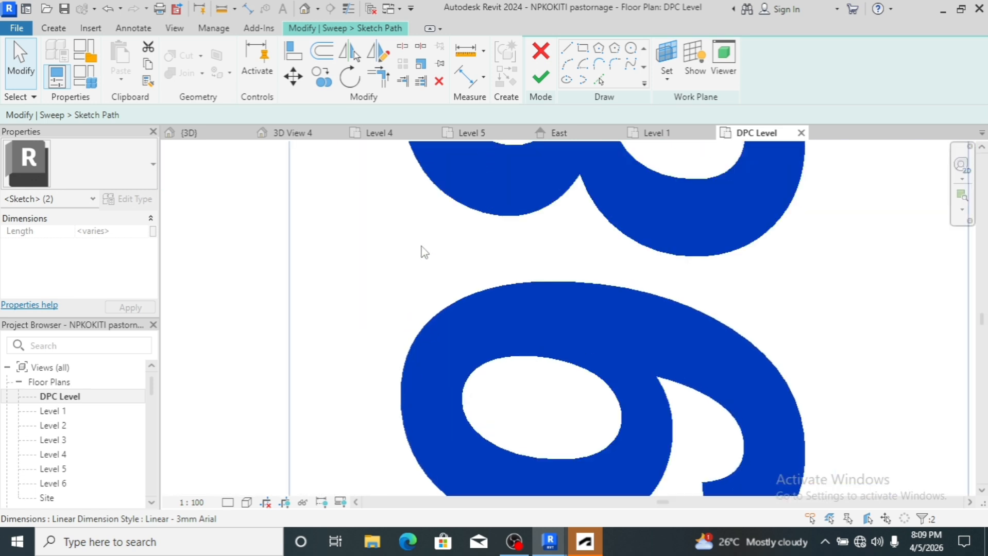
scroll(418, 266, up, 2)
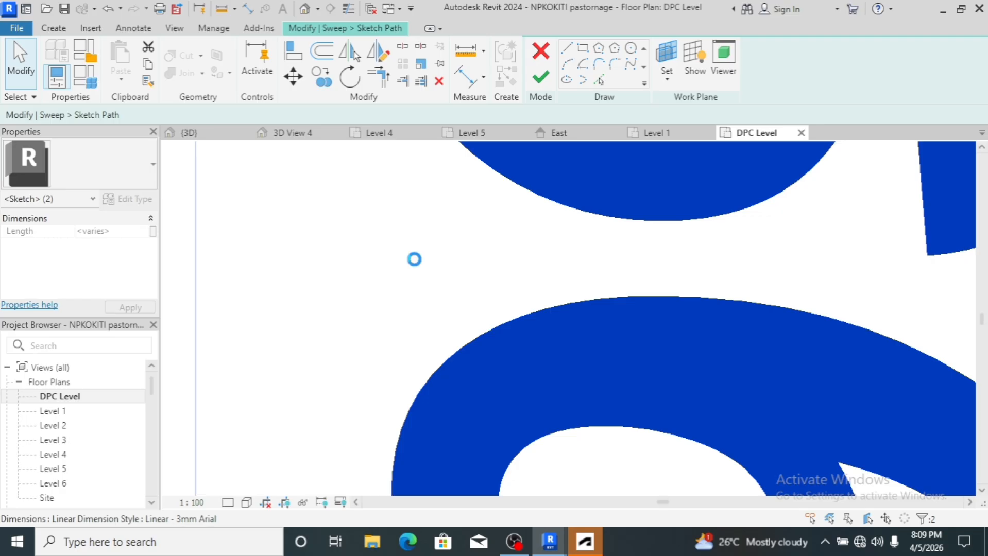
scroll(414, 260, down, 3)
scroll(414, 261, up, 2)
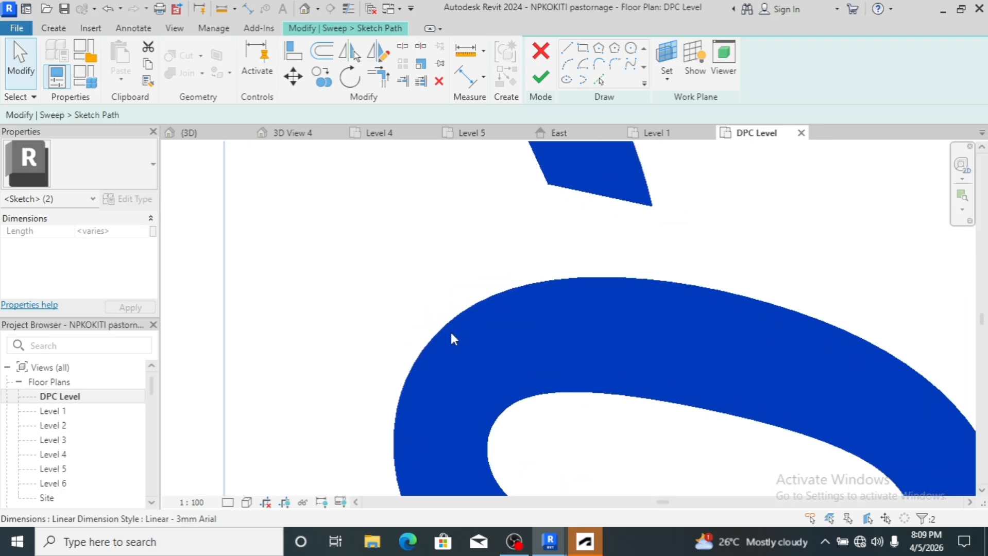
scroll(536, 268, down, 2)
scroll(578, 198, up, 4)
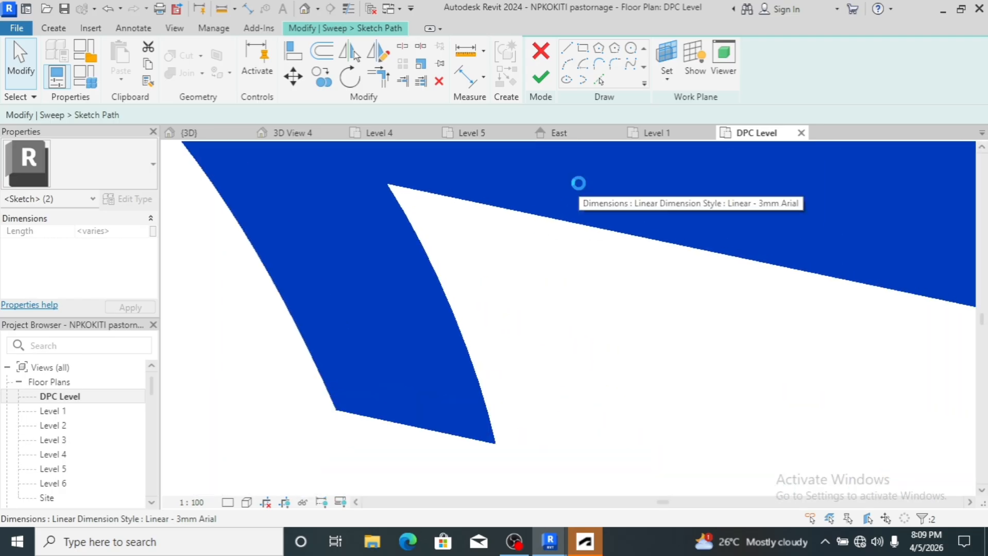
scroll(578, 182, up, 2)
scroll(578, 186, up, 3)
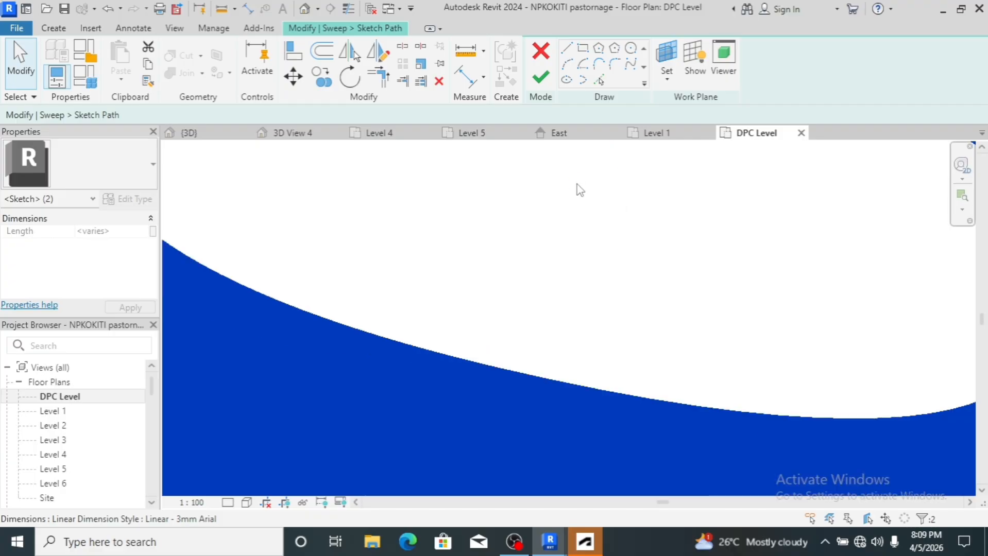
scroll(580, 190, down, 6)
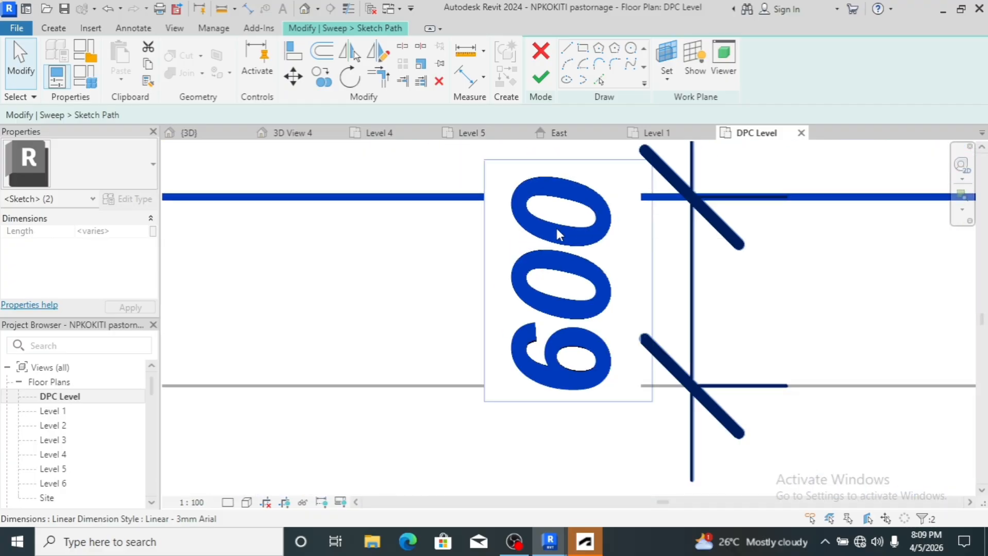
click(499, 327)
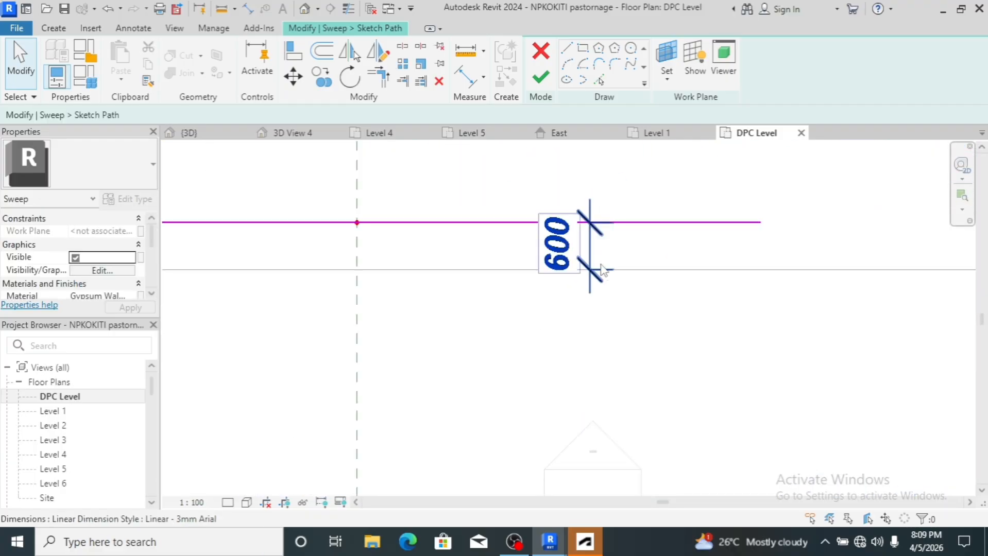
- Delete the offset dimensions between the path and the site's front and right edges
click(540, 308)
key(Delete)
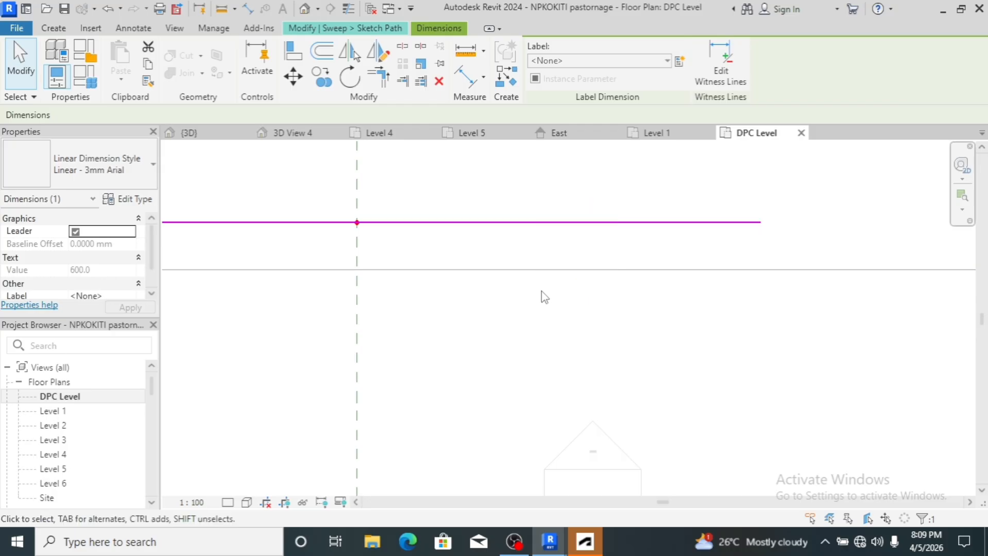
scroll(560, 347, down, 7)
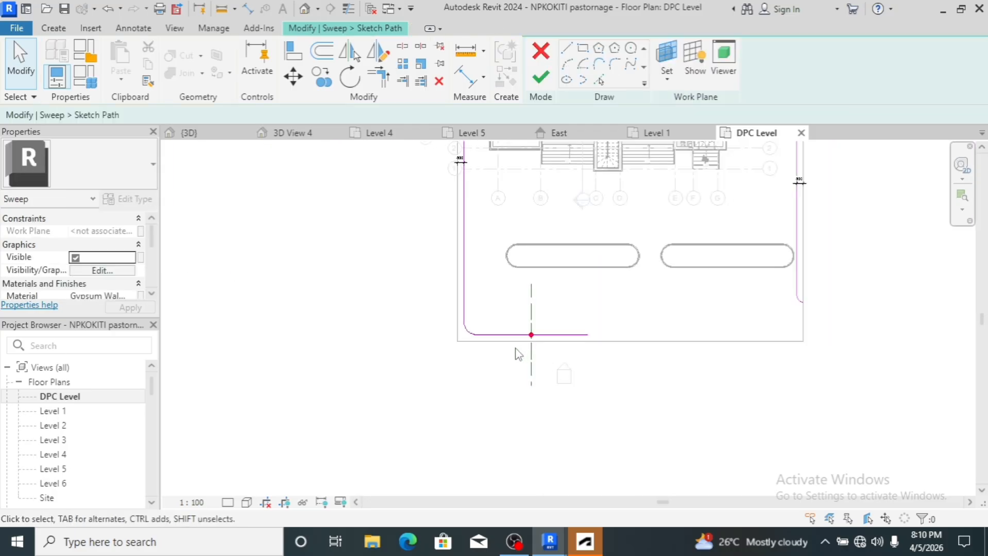
scroll(816, 185, up, 3)
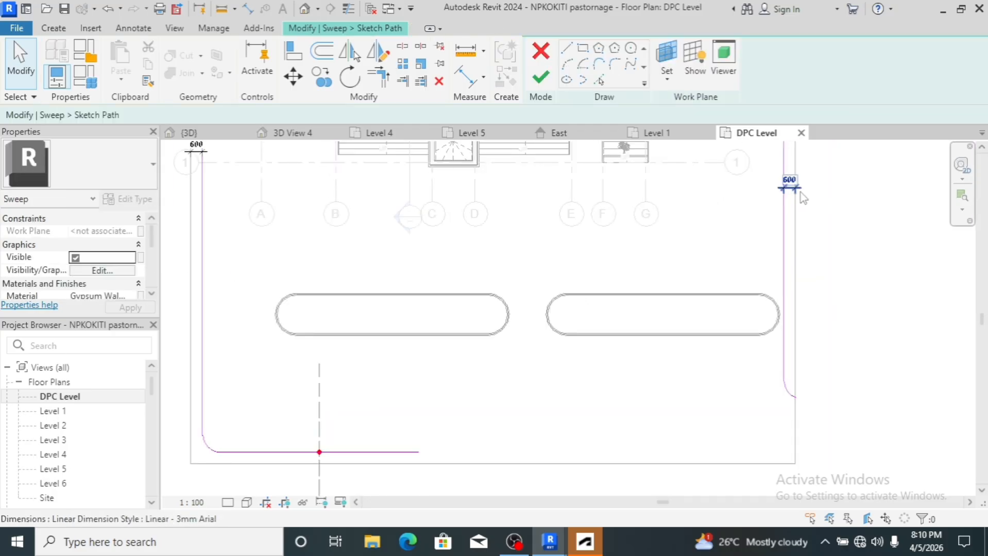
click(802, 195)
key(Delete)
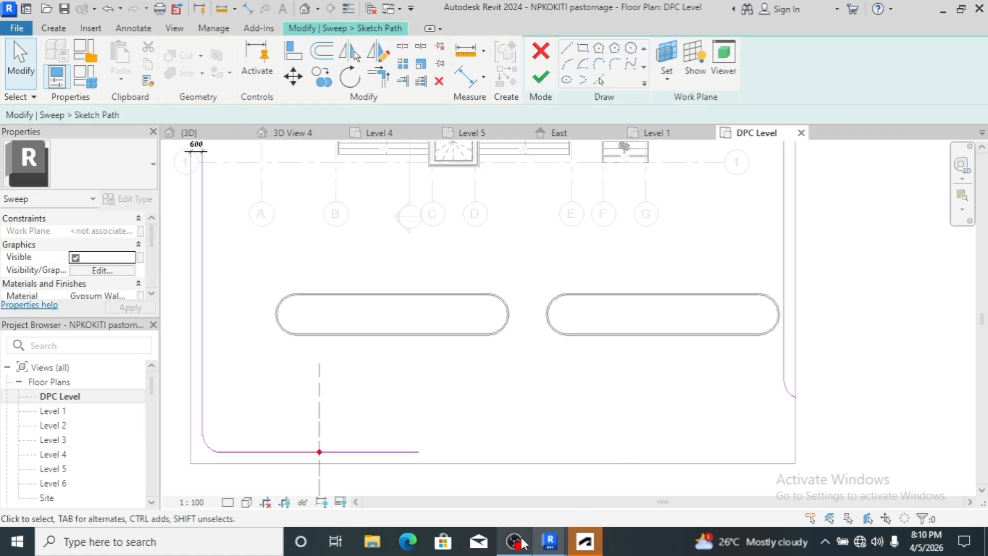
- Delete the offset dimensions between the path and the site's left and rear edges
scroll(564, 423, down, 6)
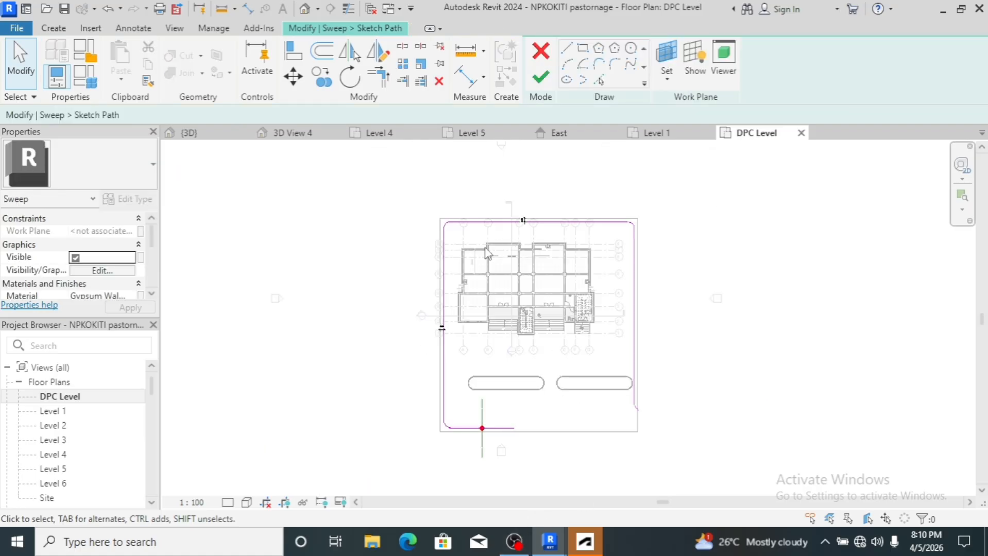
scroll(441, 330, up, 10)
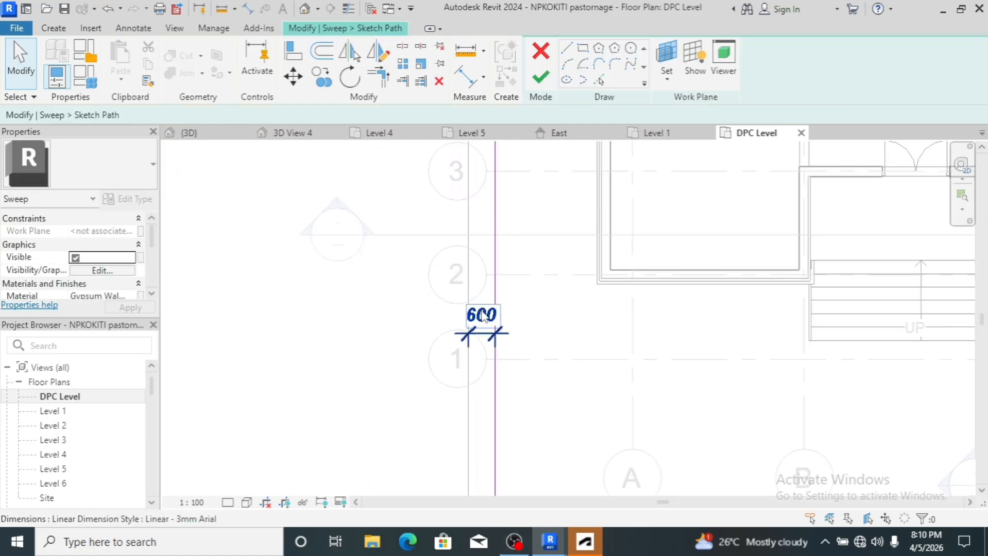
click(483, 317)
key(Delete)
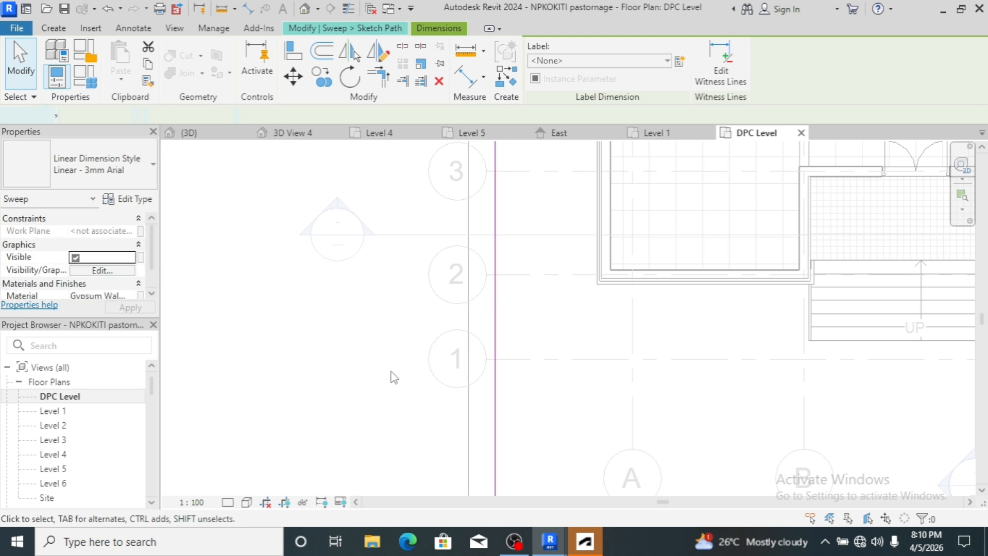
key(Escape)
scroll(387, 388, down, 6)
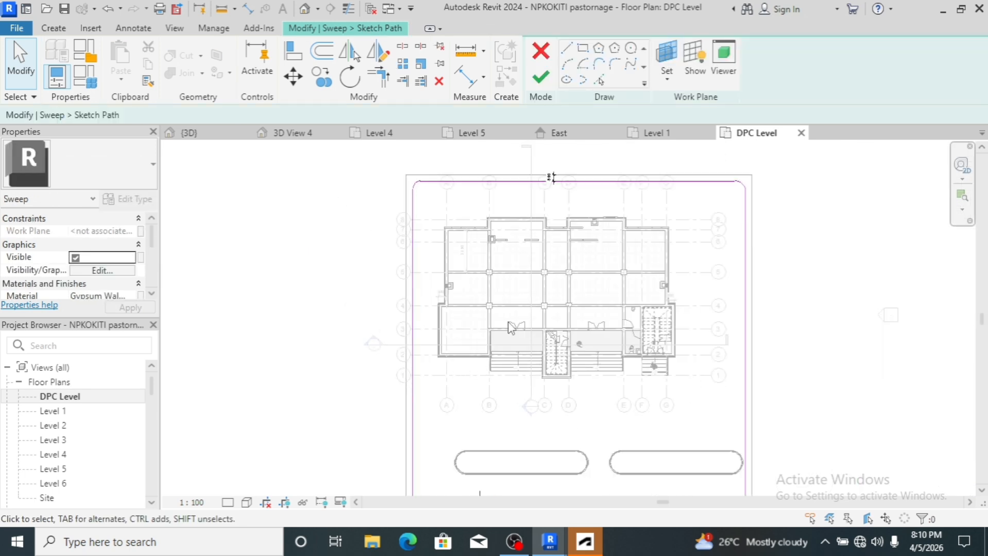
scroll(552, 181, up, 8)
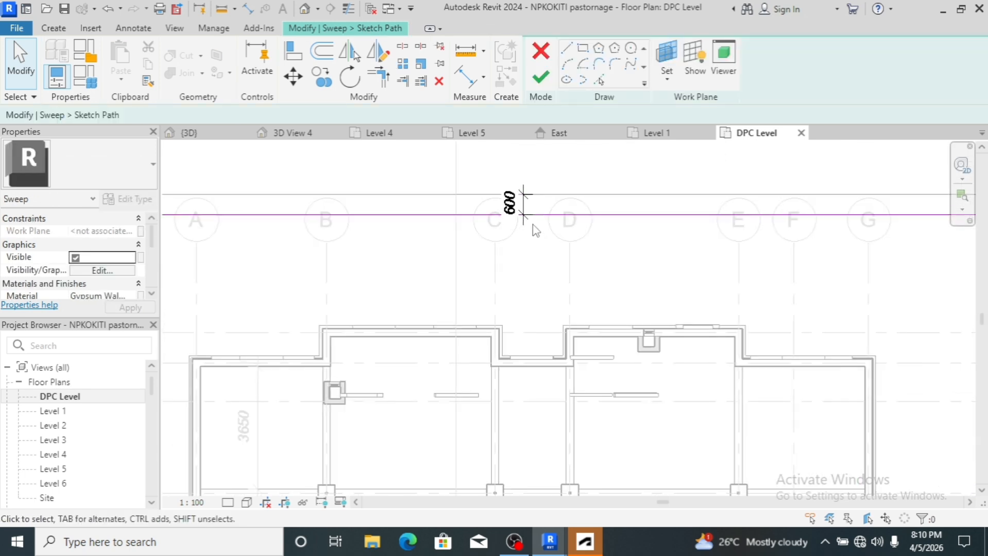
click(530, 222)
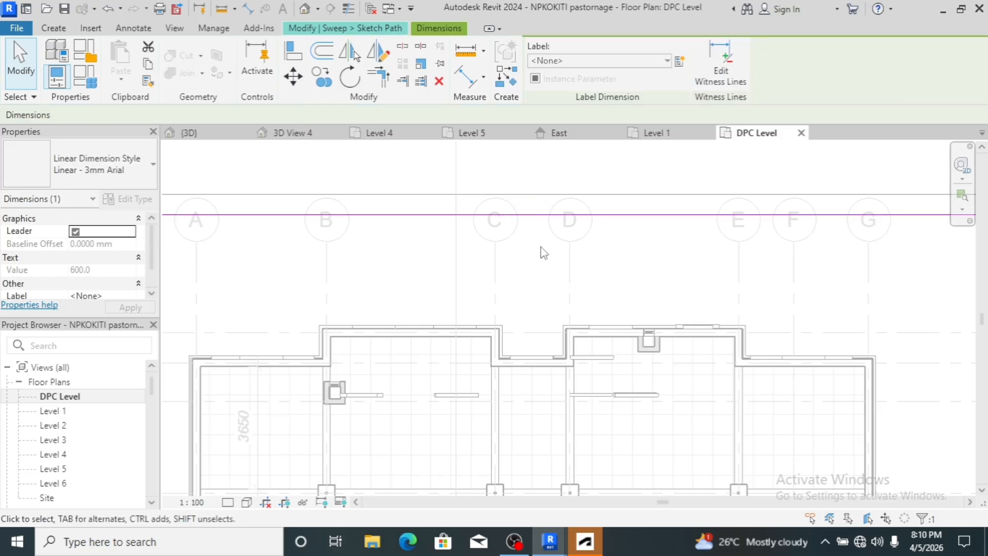
key(Escape)
scroll(550, 263, down, 4)
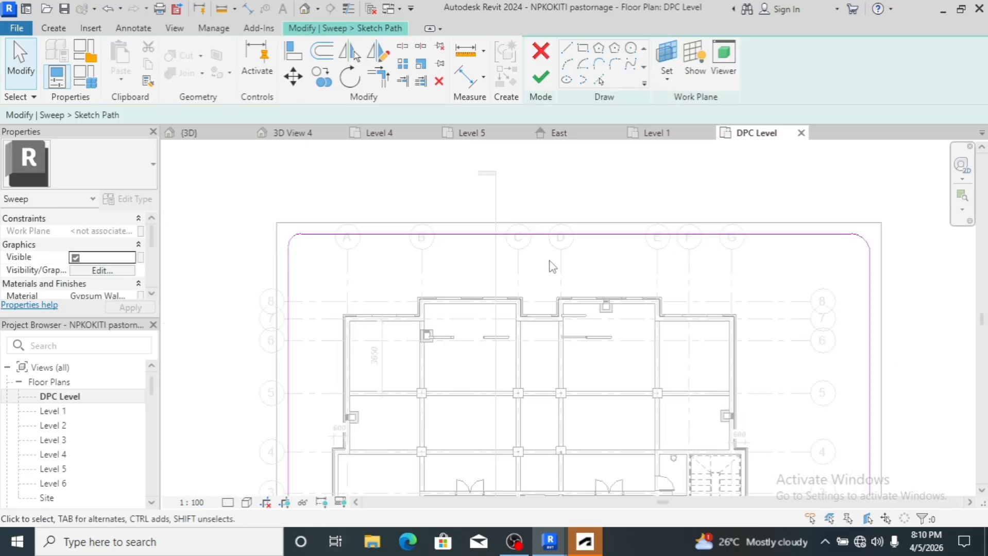
scroll(551, 265, down, 5)
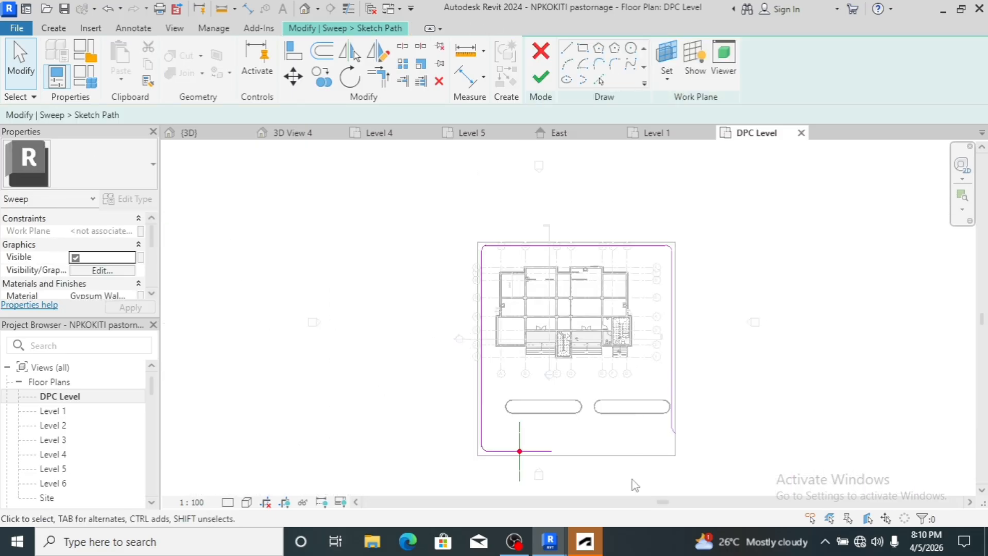
scroll(631, 477, up, 3)
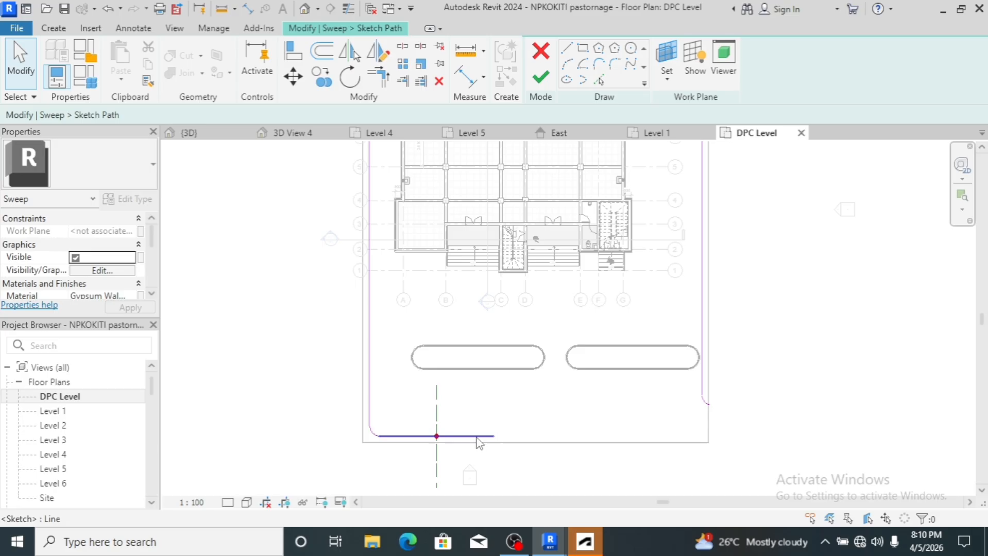
- Extend the free end of the front path line to grid line E, making it about 18338 mm long
click(479, 438)
scroll(504, 444, up, 2)
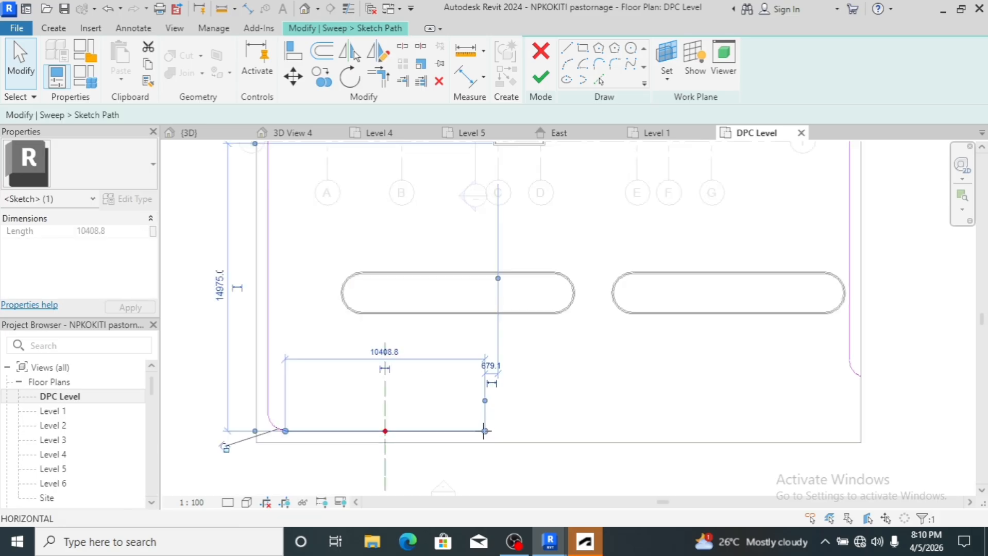
mouse_move(484, 431)
mouse_down()
mouse_move(639, 431)
mouse_move(618, 415)
mouse_up()
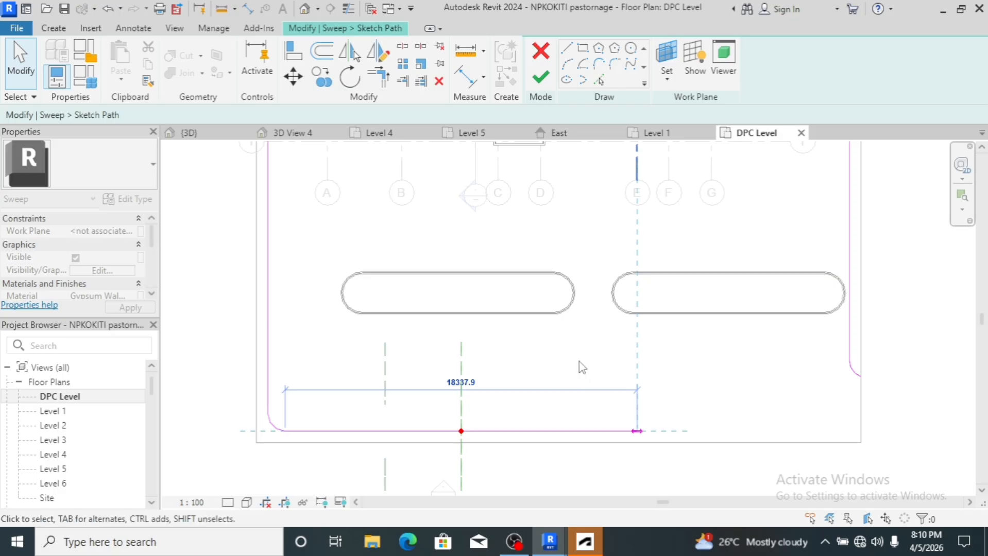
click(661, 331)
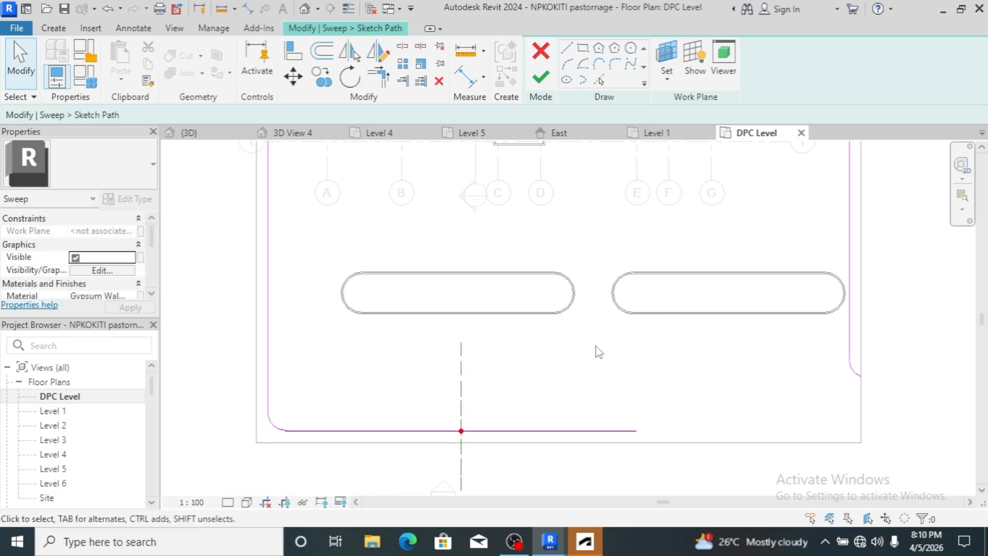
- Draw a 600 mm perpendicular line from the free end of the front path line to the site's front edge
scroll(648, 449, up, 3)
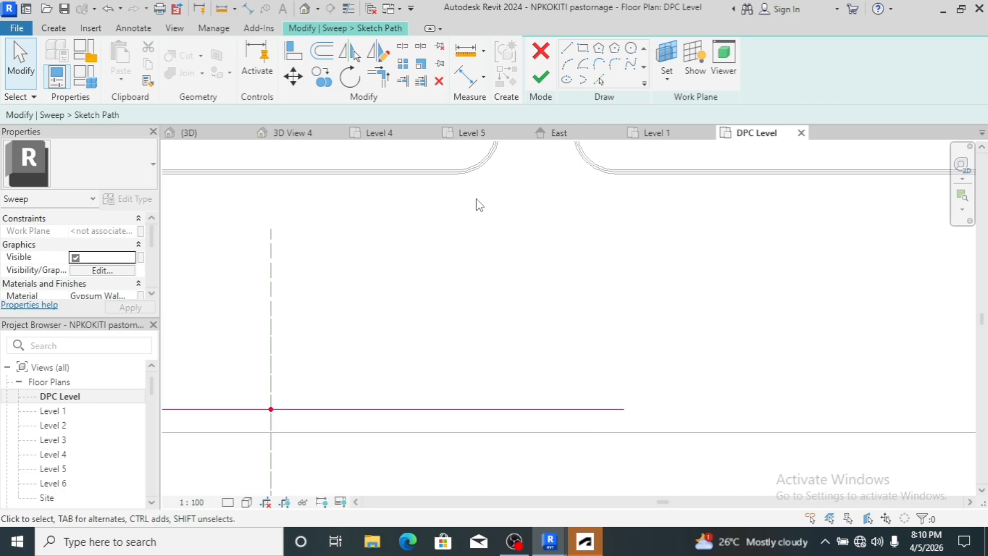
click(566, 50)
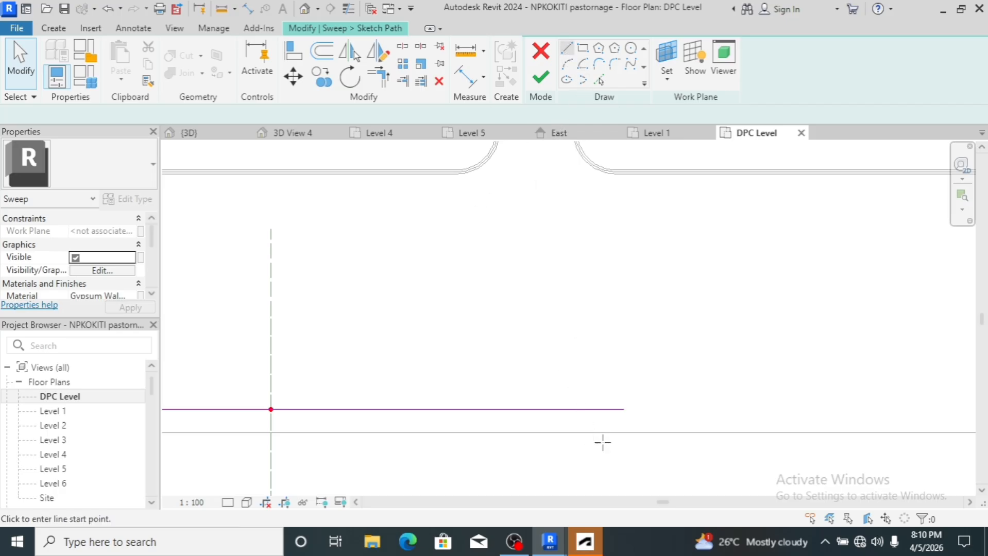
click(625, 410)
click(625, 432)
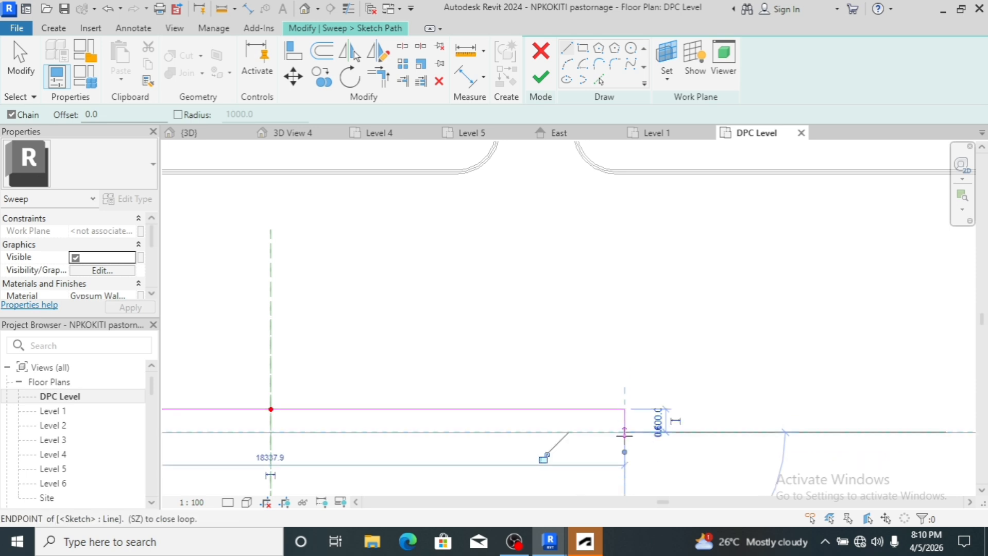
key(Escape)
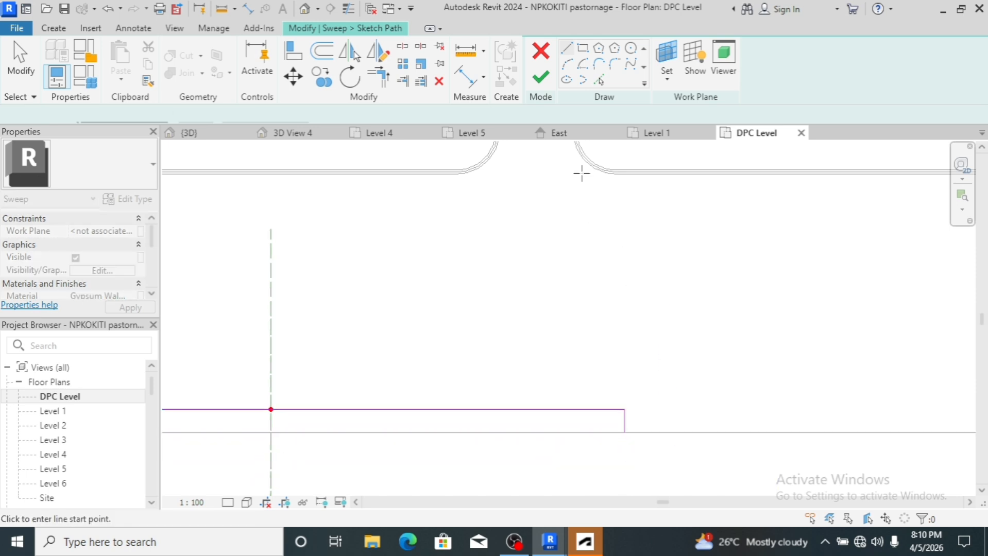
- Draw a 90° arc of about 850 mm radius curving from near the front path line's end past the site's front edge
scroll(625, 432, up, 4)
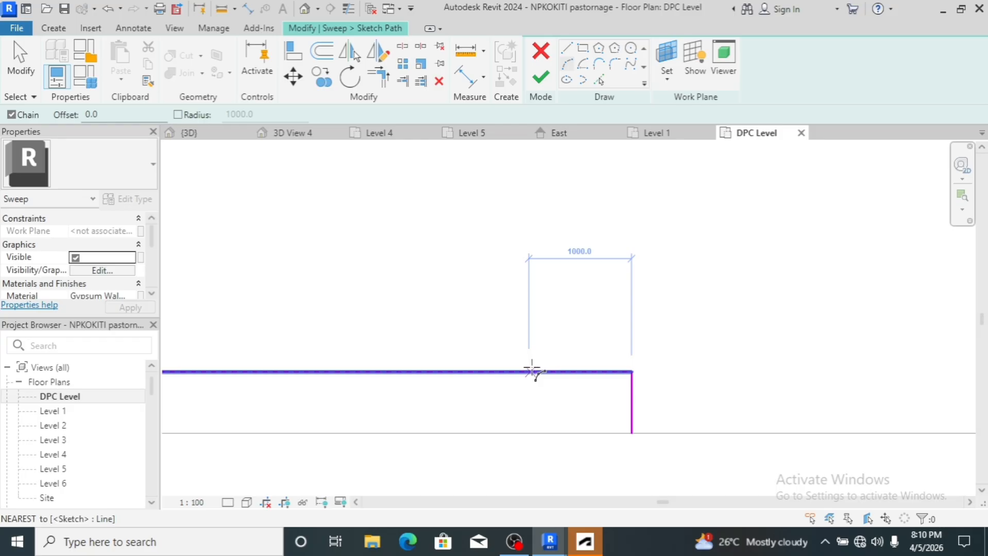
click(541, 371)
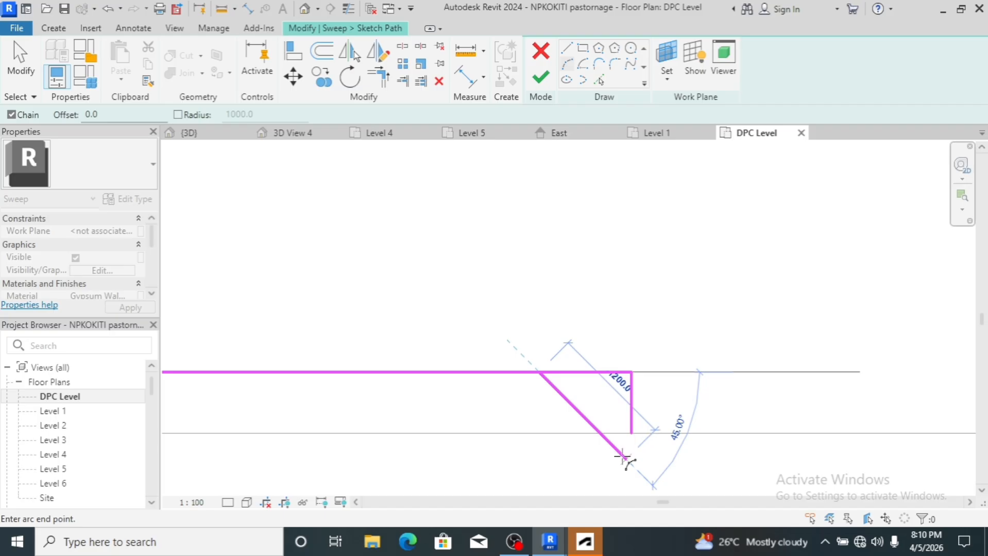
click(622, 457)
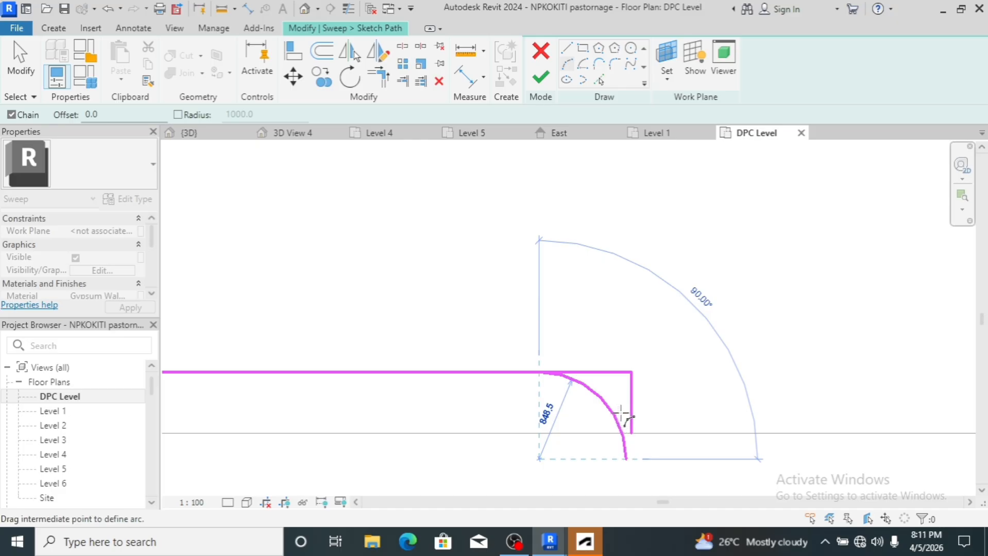
click(621, 435)
key(Escape)
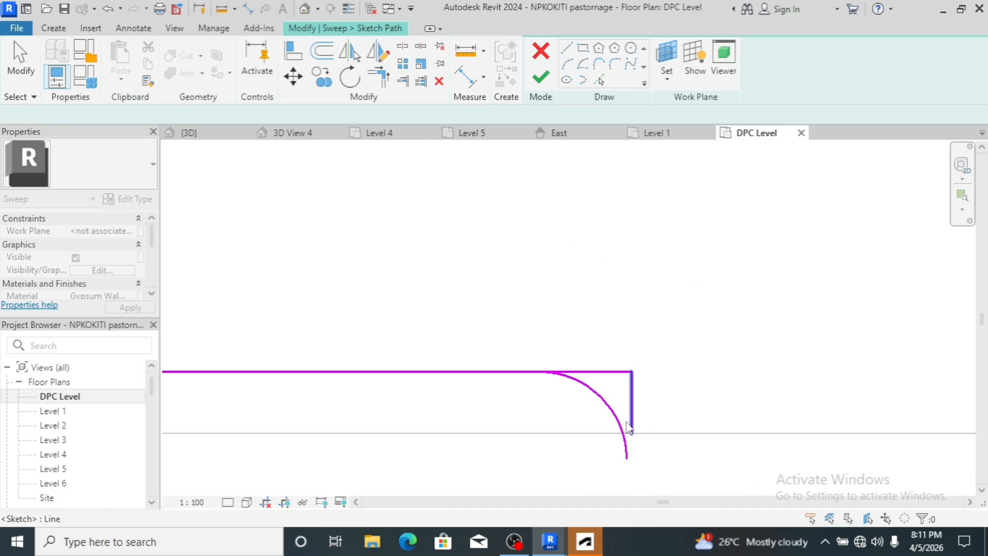
key(Escape)
- Delete the short perpendicular line and trim the front path line back to the start of the new arc
click(631, 423)
key(Delete)
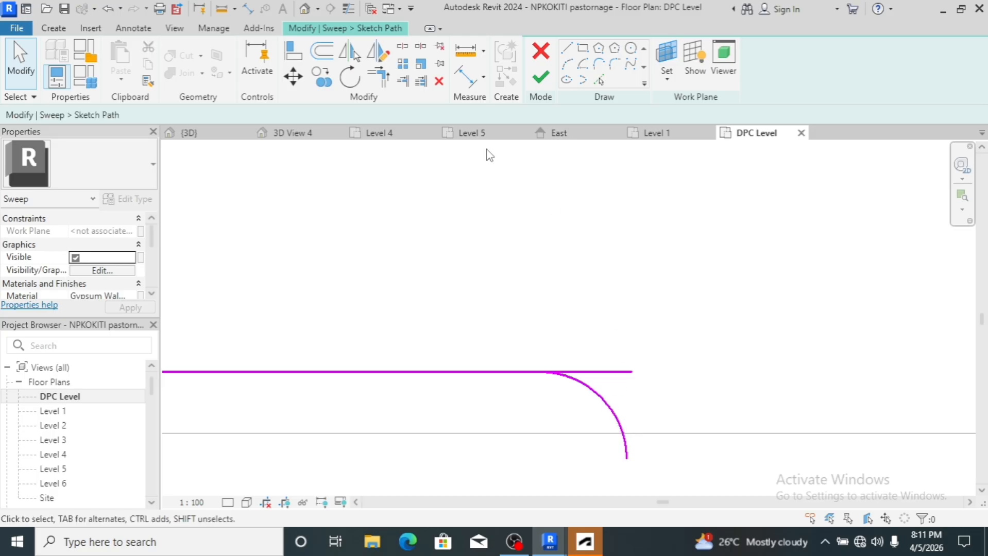
click(379, 77)
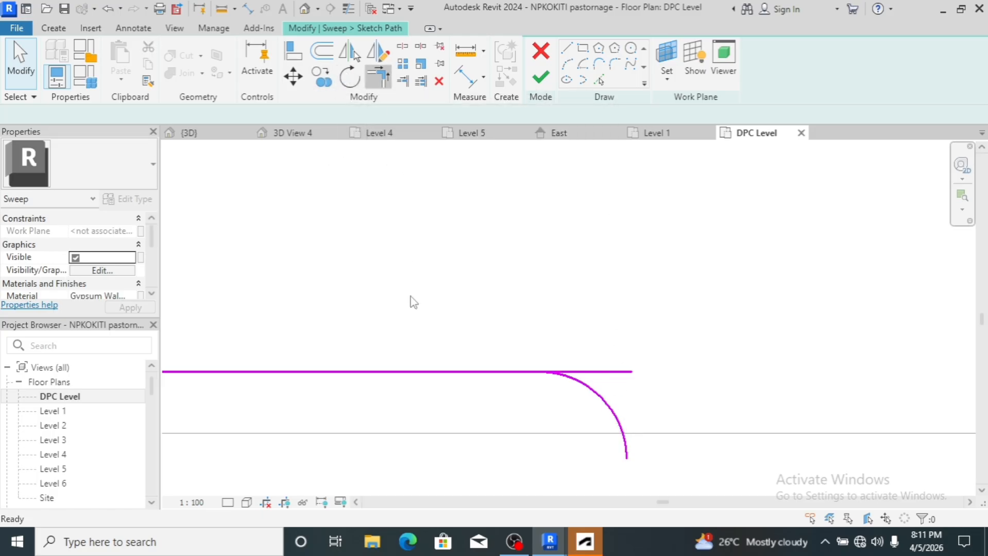
click(447, 371)
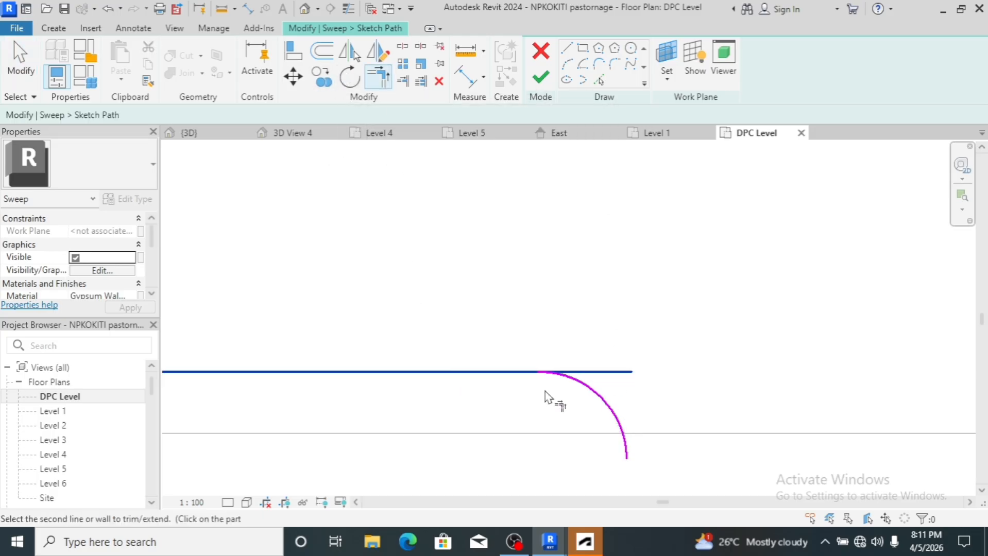
click(581, 387)
key(Escape)
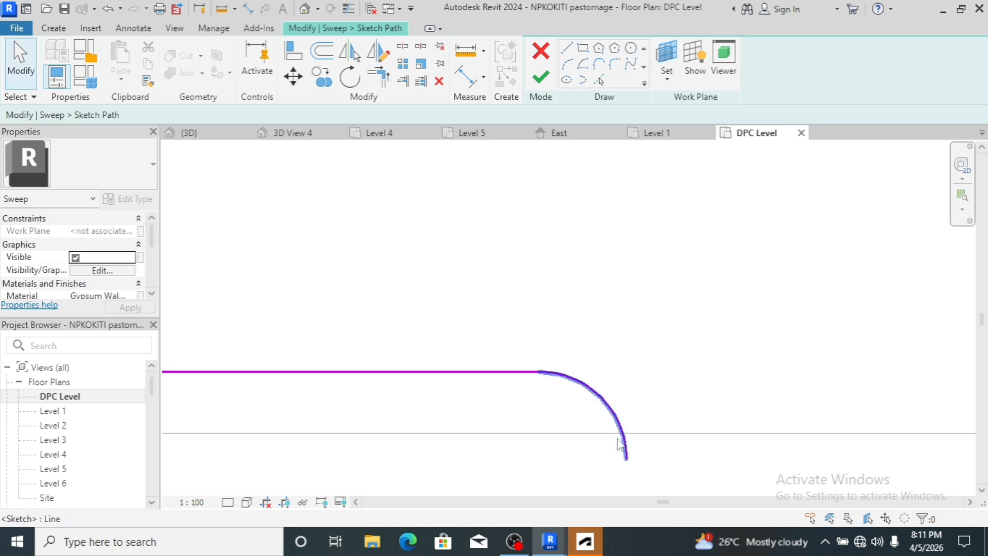
- Shorten the new arc so that it ends on the site's front edge
click(623, 448)
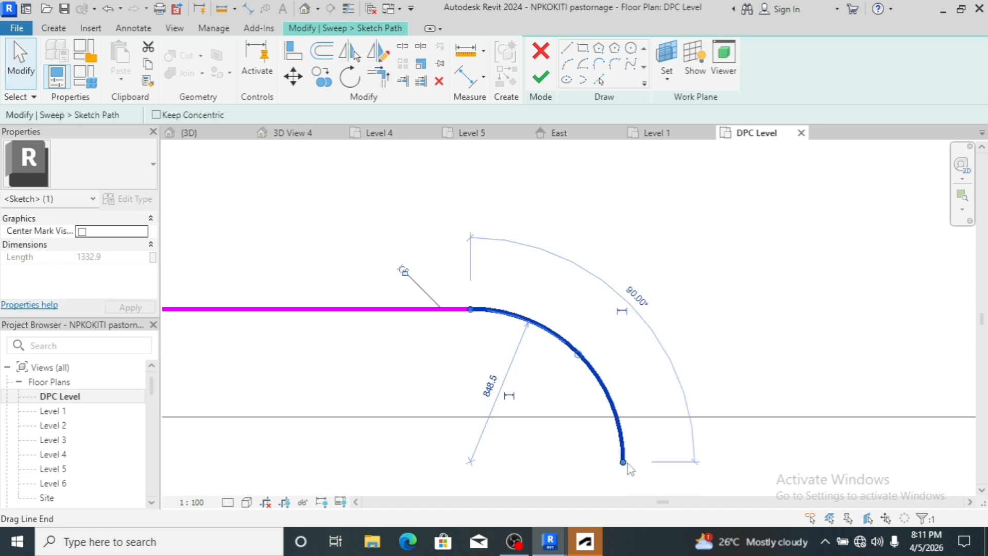
mouse_move(627, 468)
mouse_down()
mouse_move(624, 426)
mouse_move(606, 452)
mouse_up()
click(605, 452)
scroll(606, 449, down, 4)
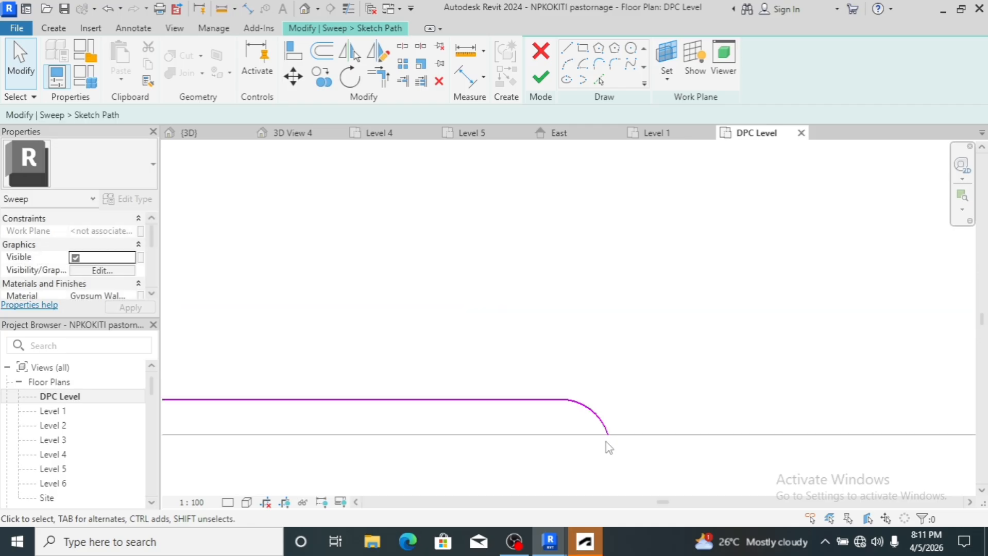
- Finish the sweep path, the sweep and the in-place kerb model
click(541, 77)
scroll(554, 322, down, 3)
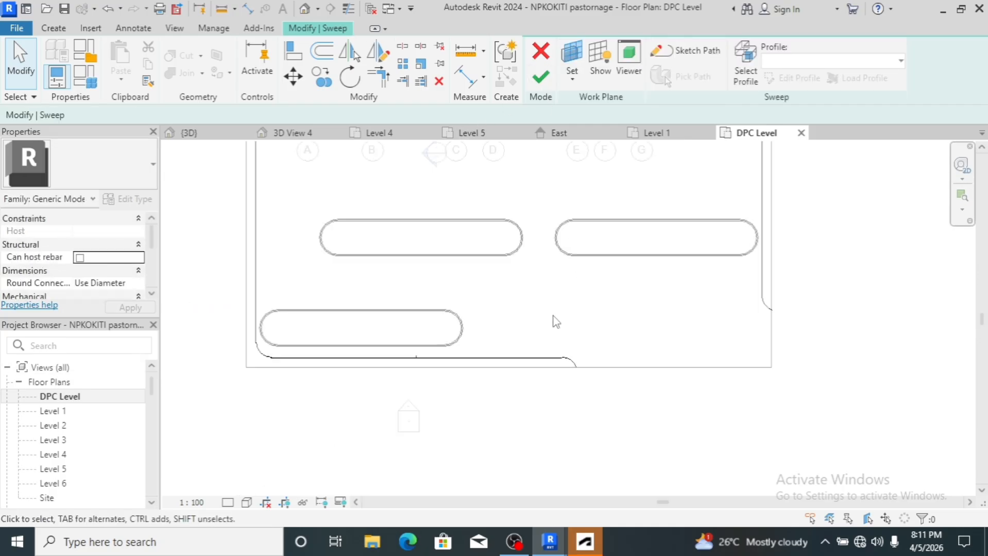
click(540, 77)
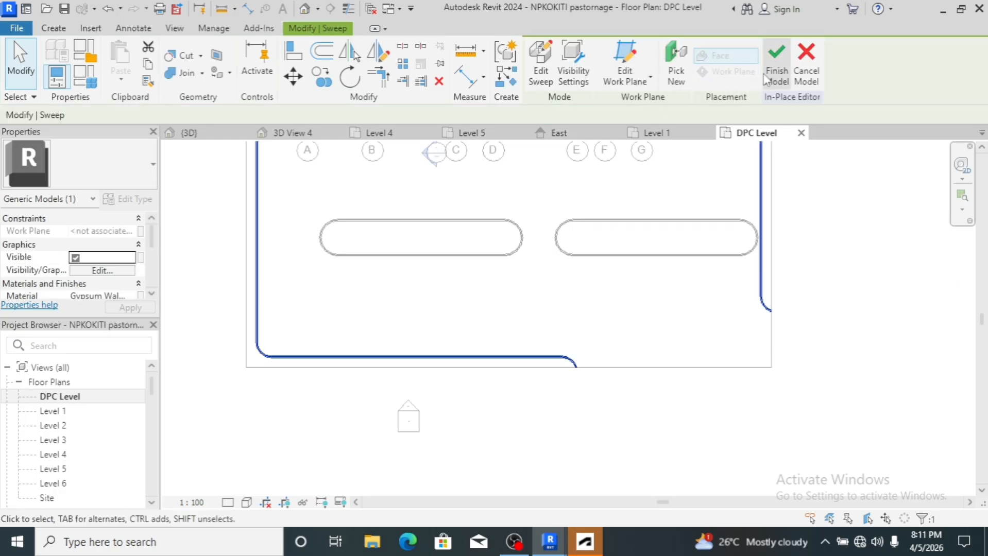
click(765, 73)
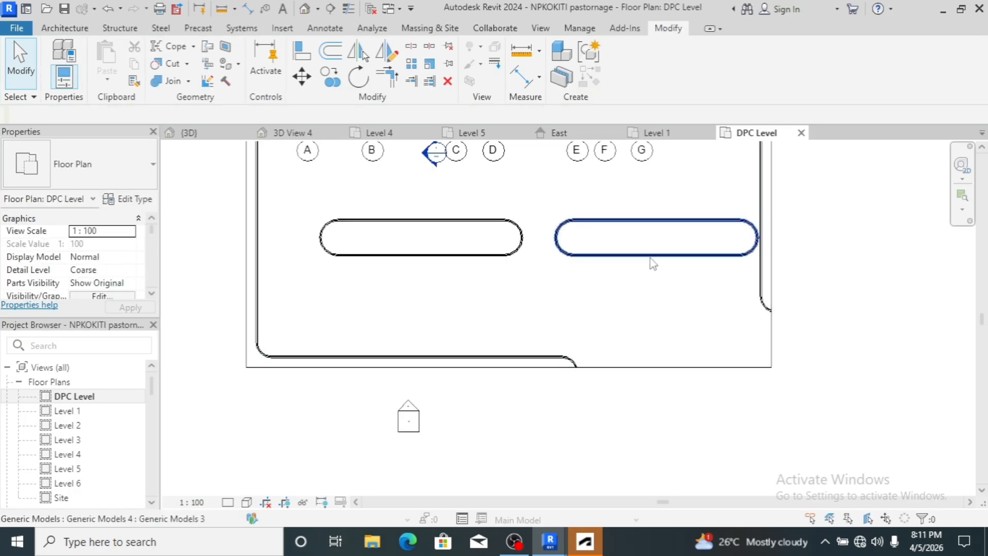
- Move the oval kerb nearest the site's right edge outside the site, beyond the front right corner
click(638, 270)
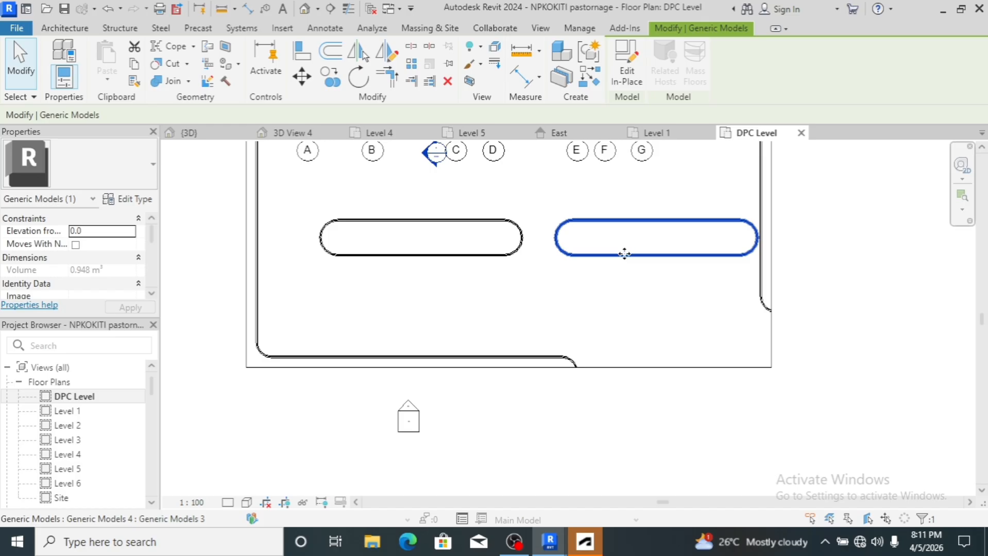
drag(625, 254, 845, 451)
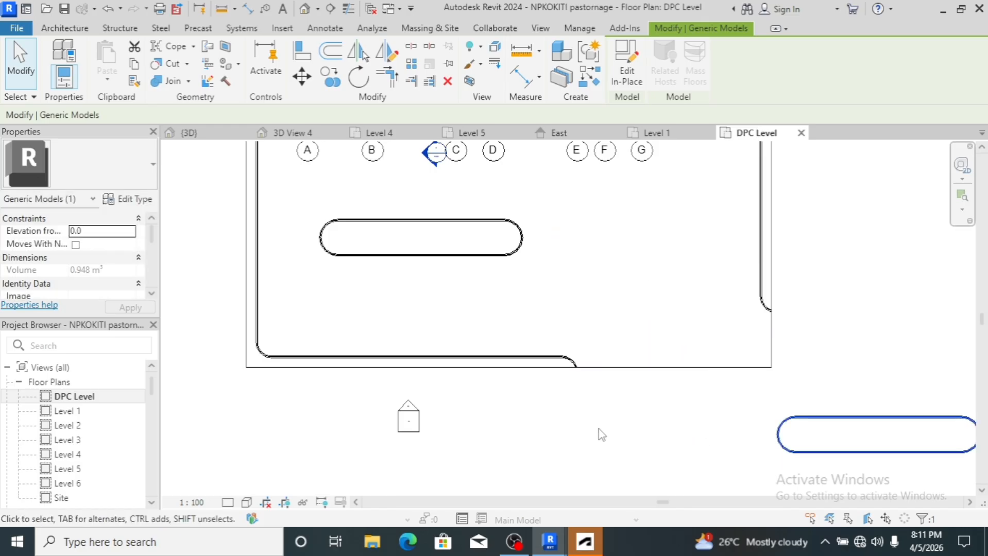
scroll(601, 435, down, 2)
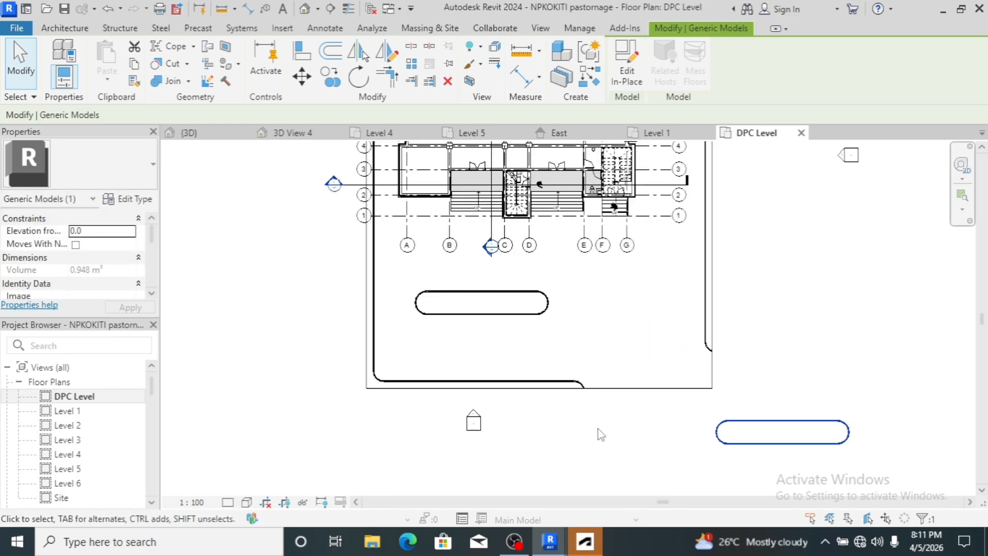
- Examine the perimeter kerb, its entrance gap and the remaining oval kerb in the 3D view from a front corner
click(307, 11)
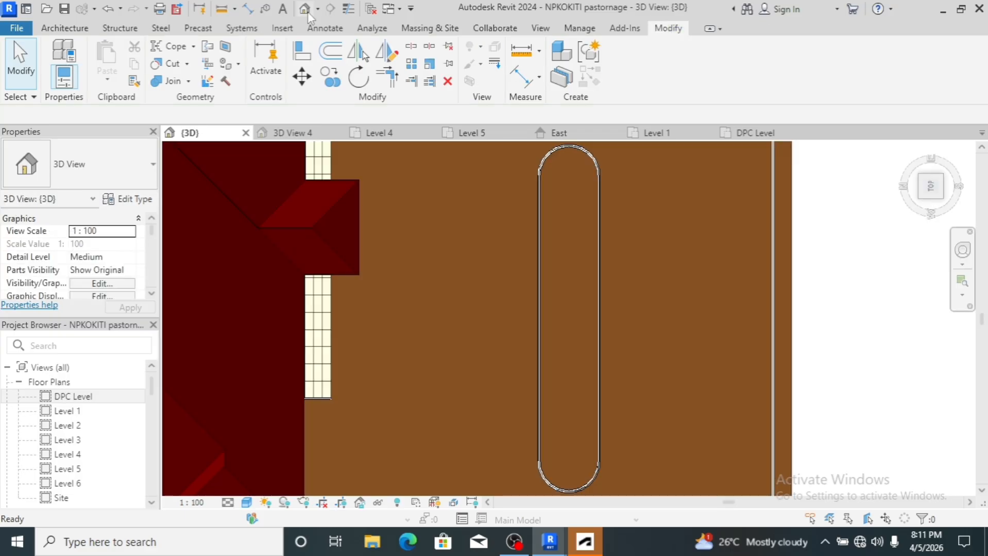
click(908, 149)
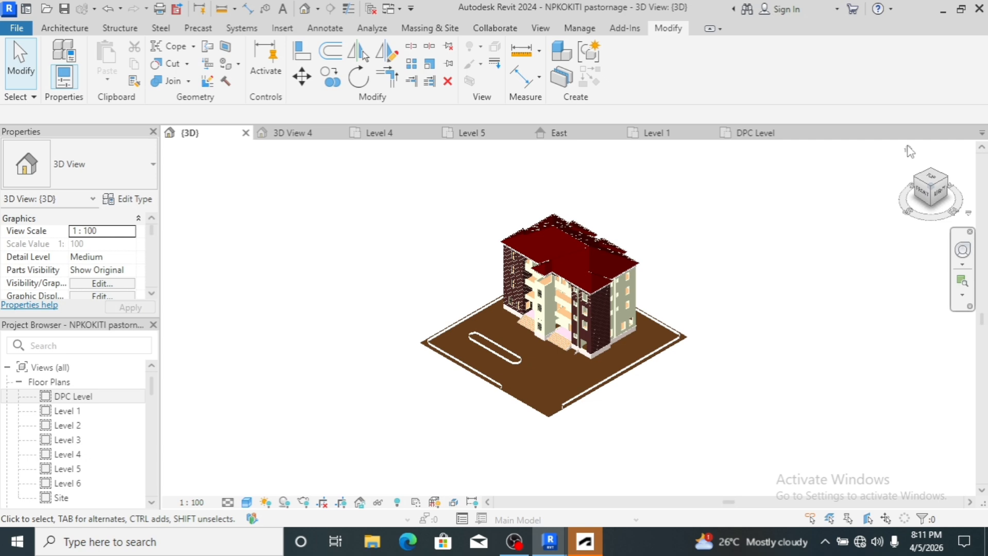
scroll(519, 393, up, 6)
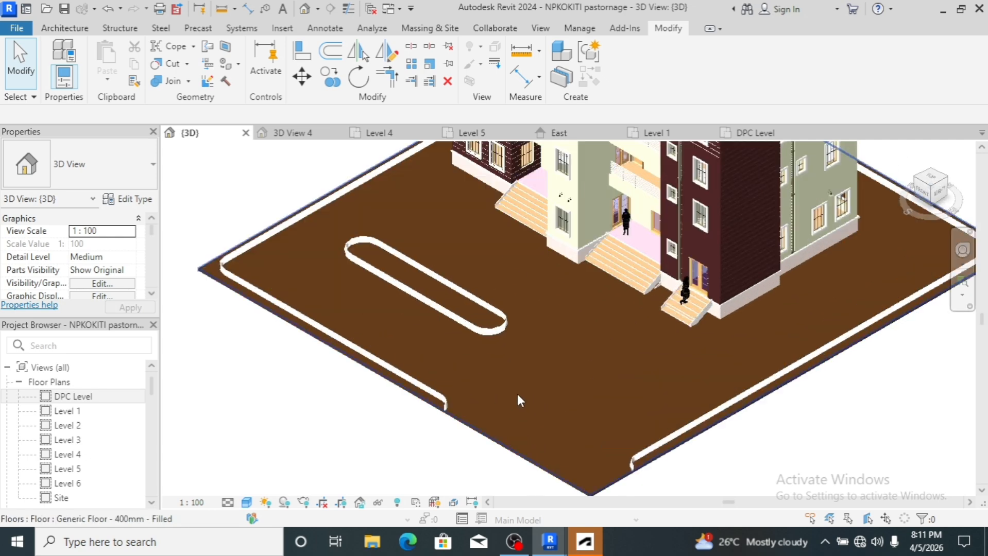
scroll(296, 347, up, 4)
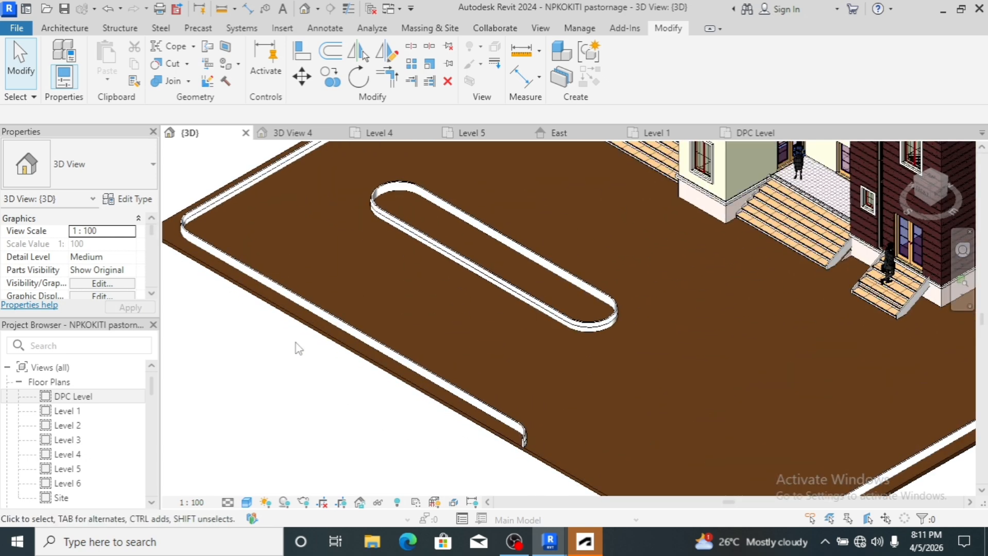
scroll(176, 278, down, 2)
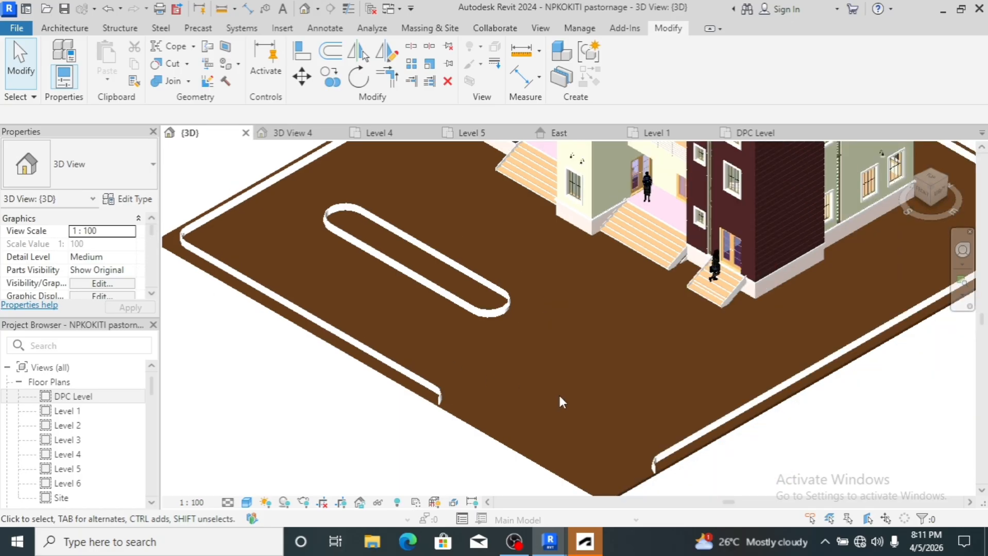
scroll(699, 461, up, 2)
scroll(548, 426, down, 3)
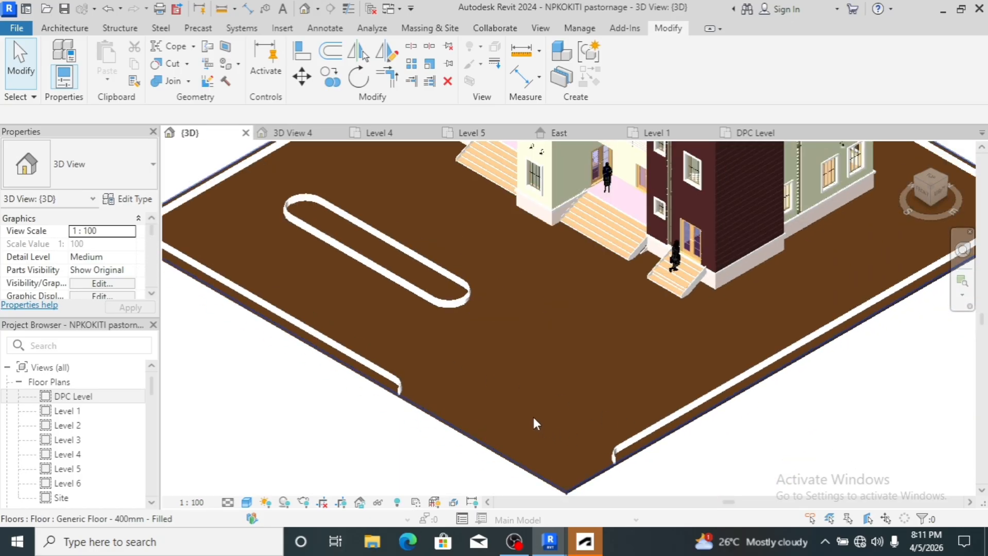
scroll(529, 407, up, 1)
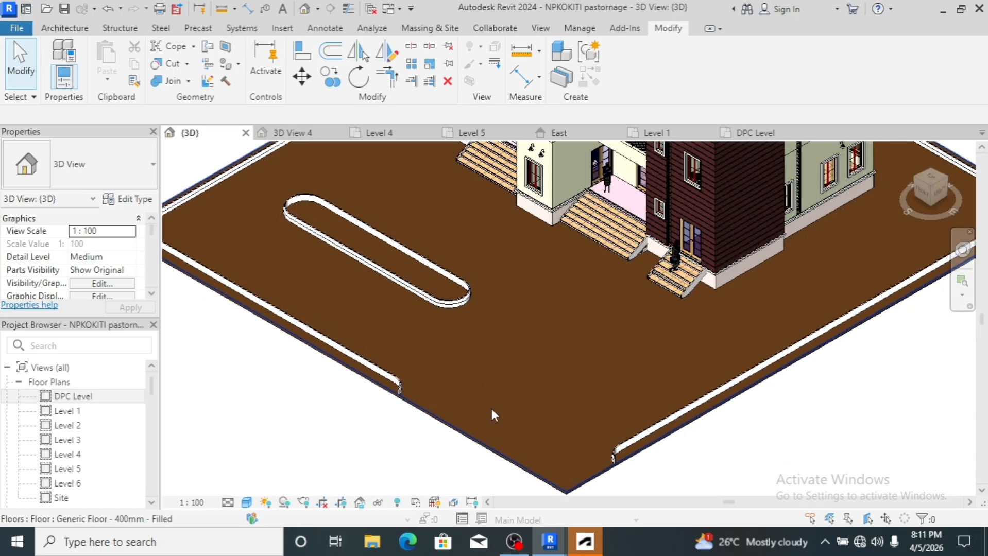
scroll(492, 410, down, 3)
scroll(845, 255, up, 4)
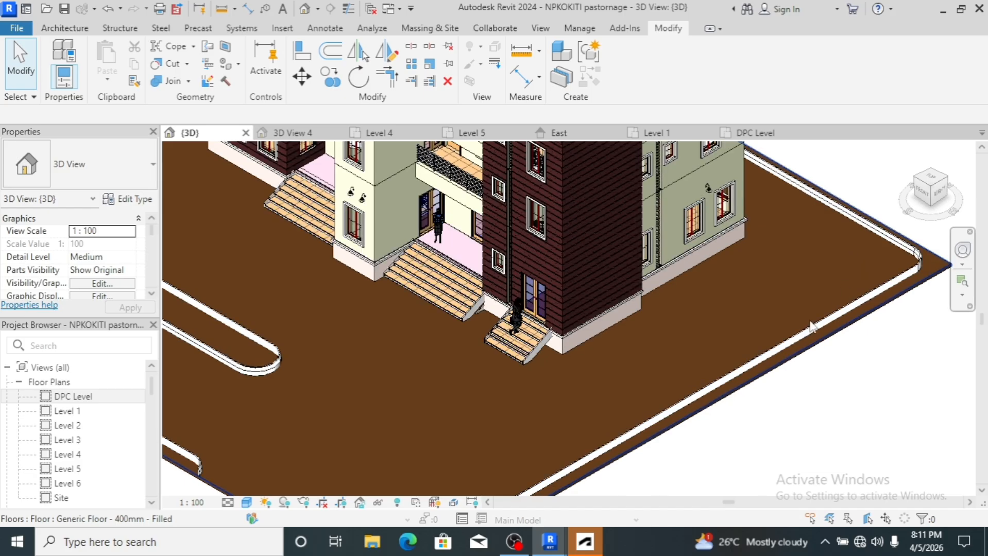
scroll(804, 335, down, 2)
scroll(609, 383, up, 2)
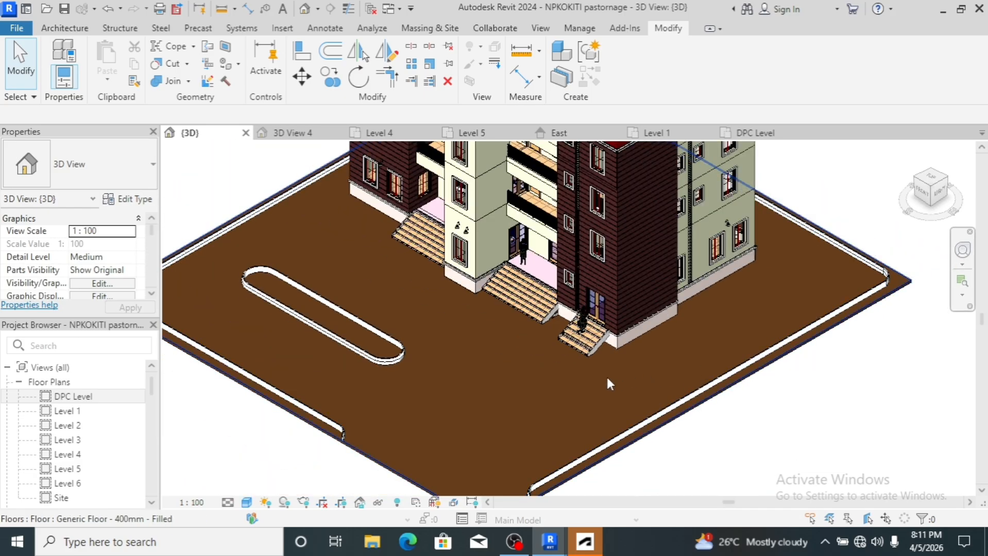
scroll(363, 373, down, 1)
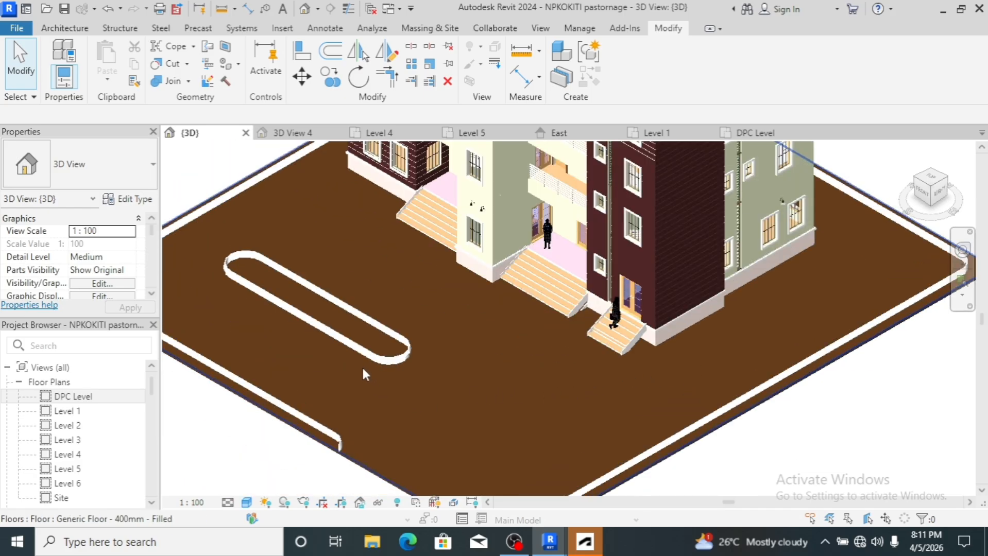
scroll(407, 358, down, 2)
scroll(417, 353, up, 2)
scroll(438, 379, down, 3)
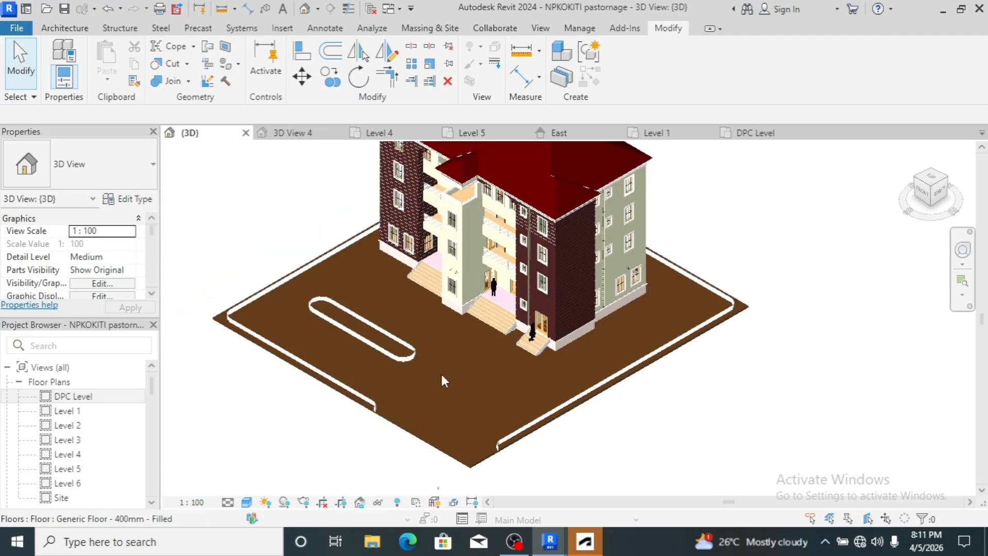
- Delete the oval kerb lying outside the site beyond the front right corner
click(467, 473)
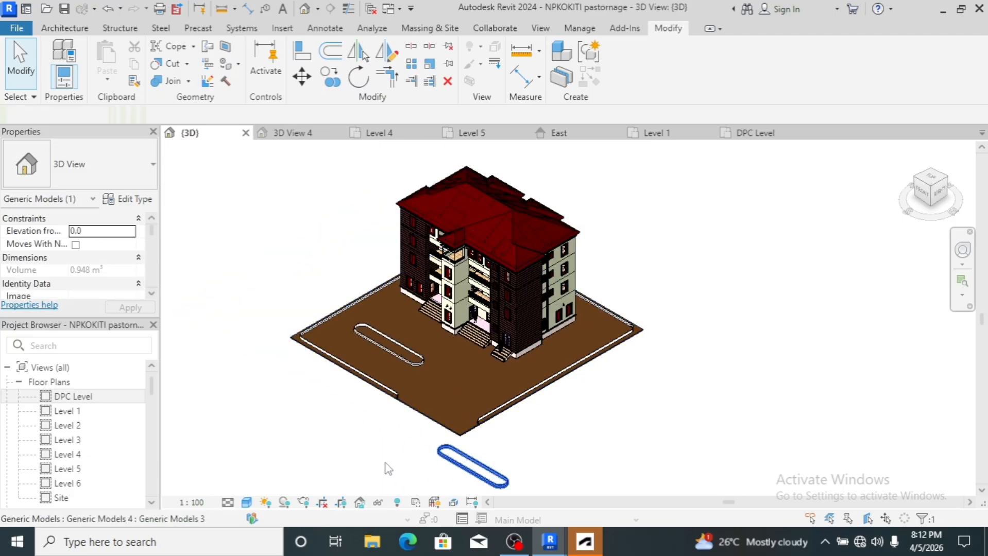
key(Delete)
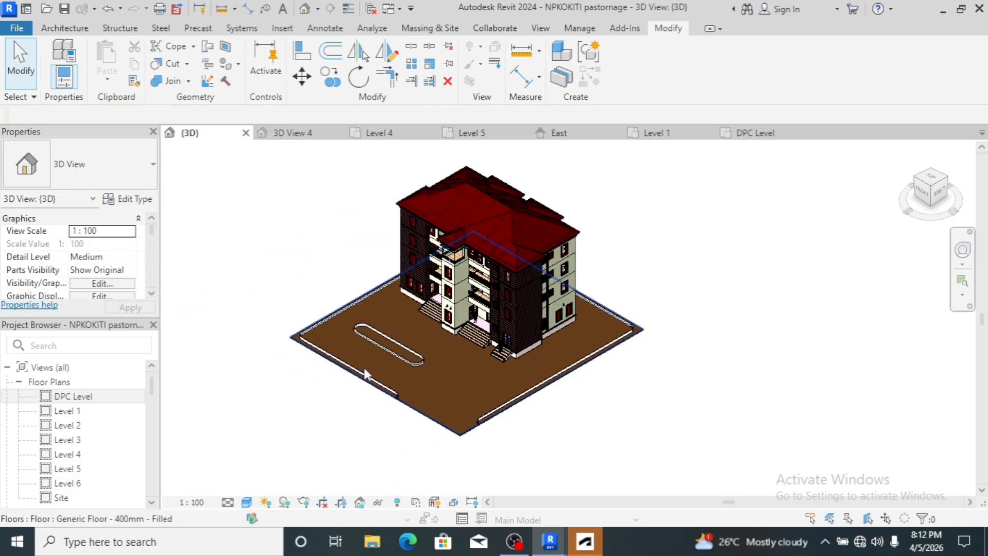
- Examine the perimeter kerb, the remaining oval kerb and the building's front and side entrances in the 3D view
scroll(373, 356, up, 3)
scroll(608, 364, up, 2)
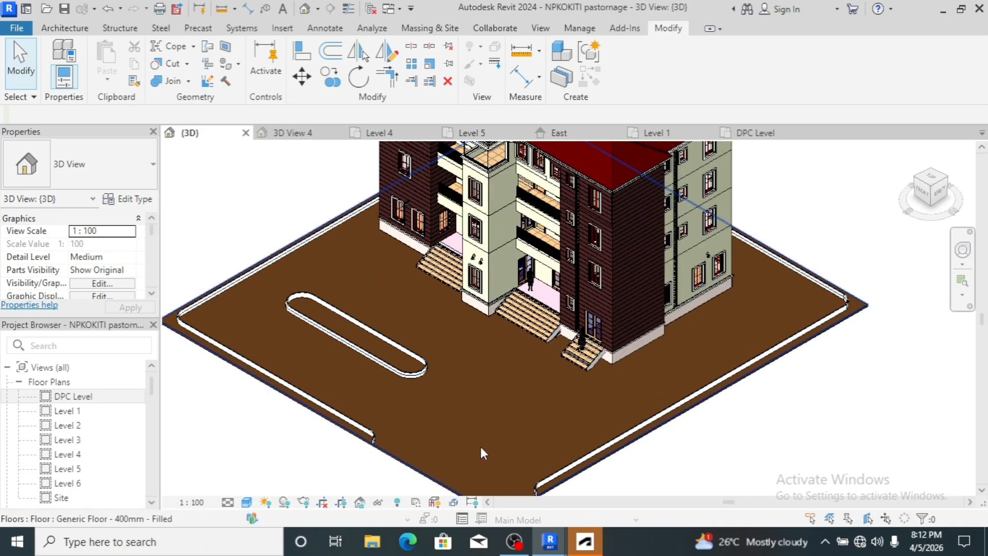
scroll(415, 417, up, 3)
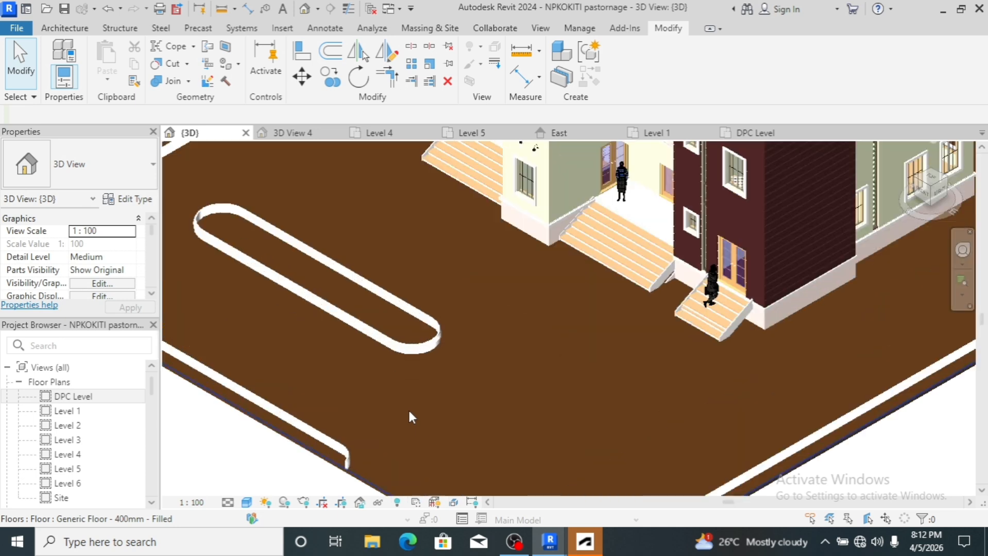
scroll(465, 381, down, 2)
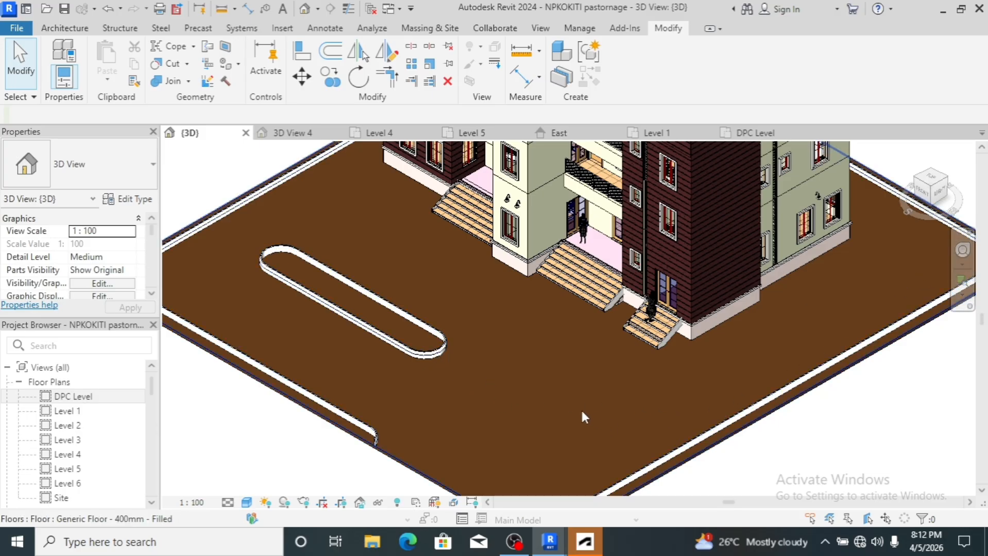
scroll(505, 419, down, 2)
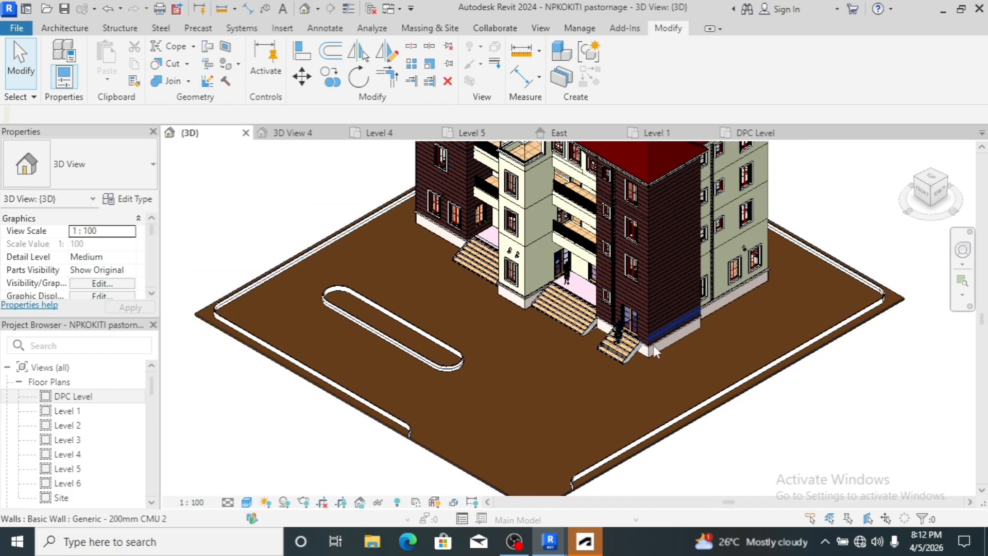
scroll(637, 360, up, 3)
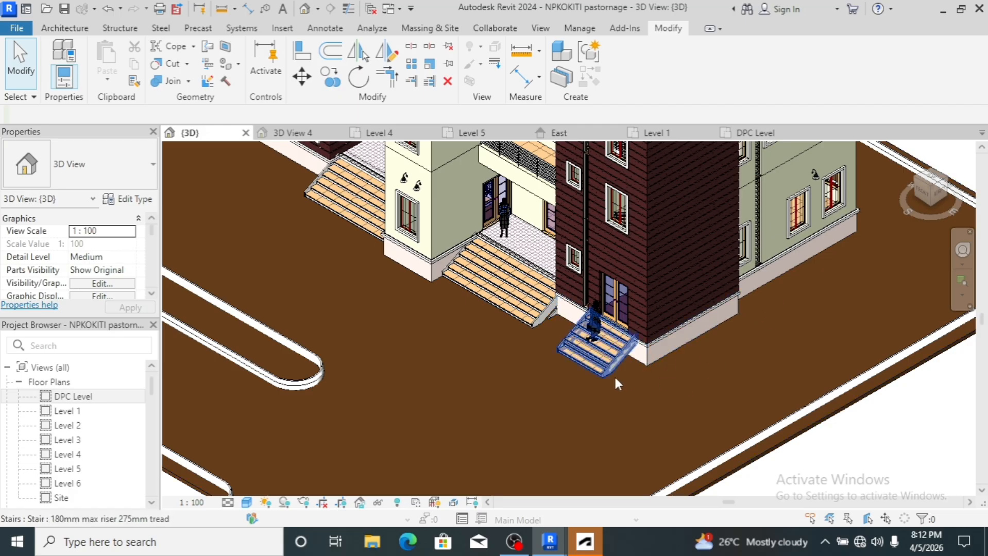
scroll(613, 375, down, 2)
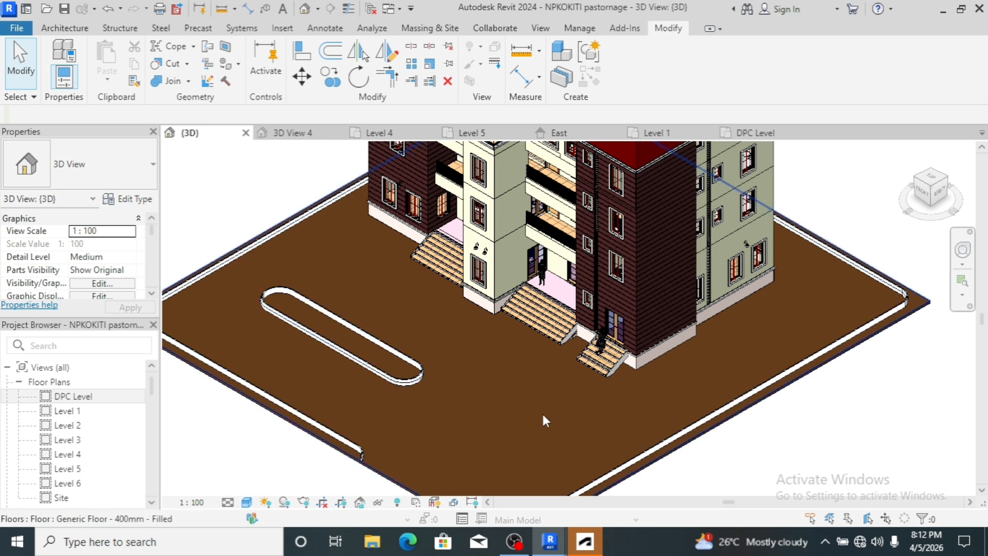
scroll(545, 420, down, 3)
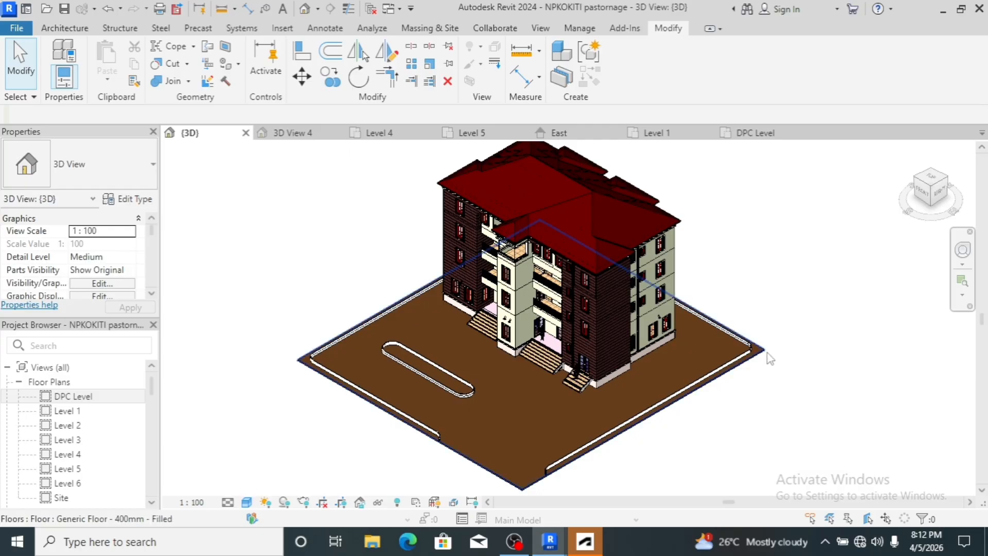
scroll(760, 356, up, 4)
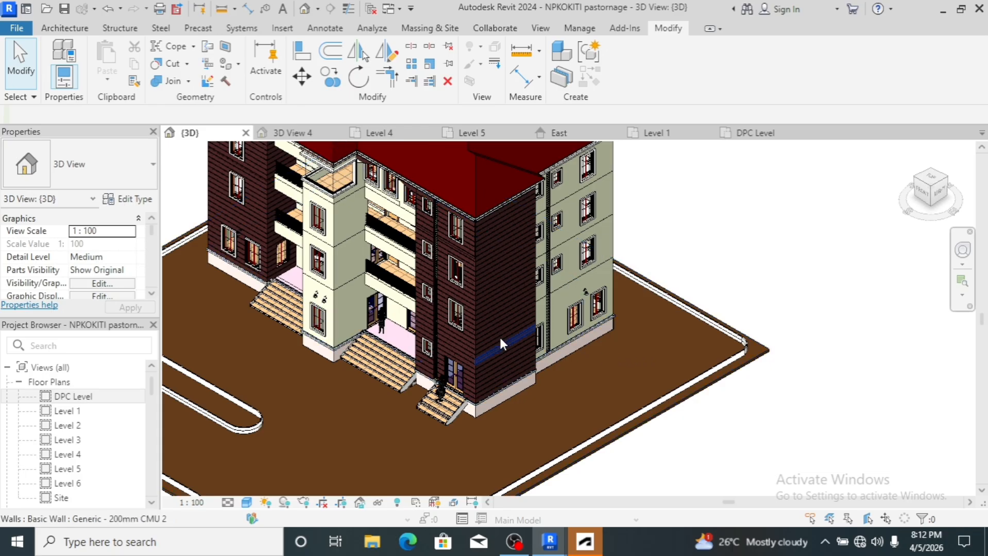
scroll(495, 335, up, 2)
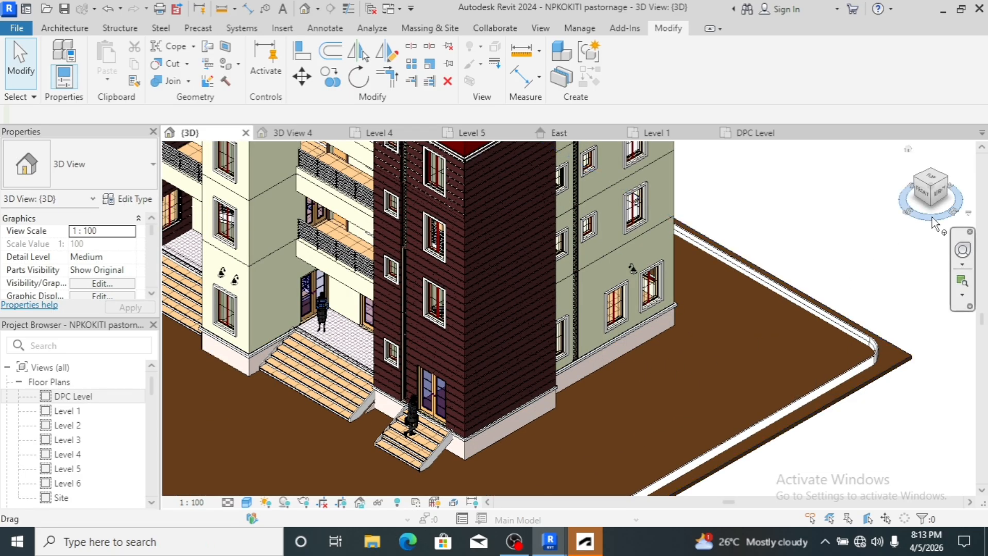
- In the front view, rehost the right-hand wall lamp of the central block onto the brick wall above the far right entrance door
click(926, 200)
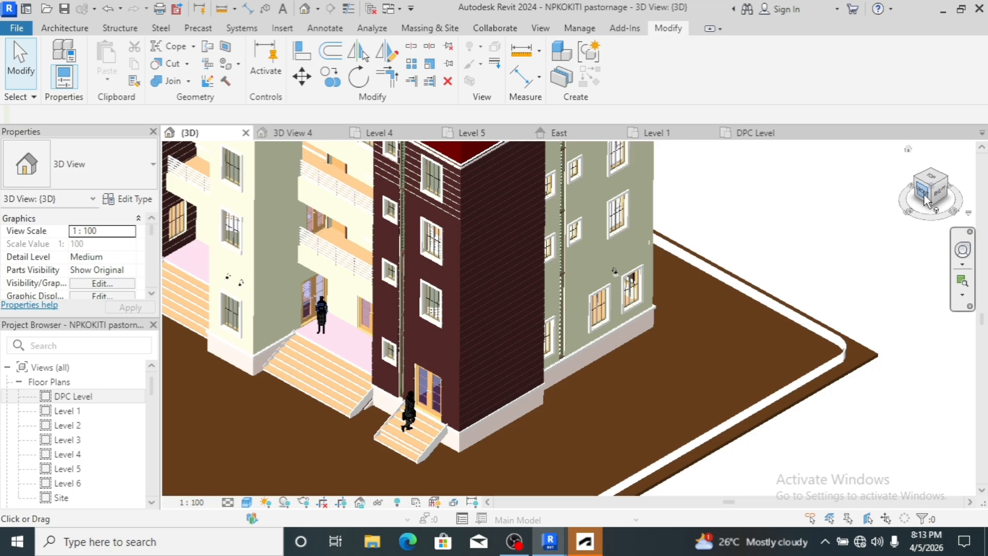
click(927, 201)
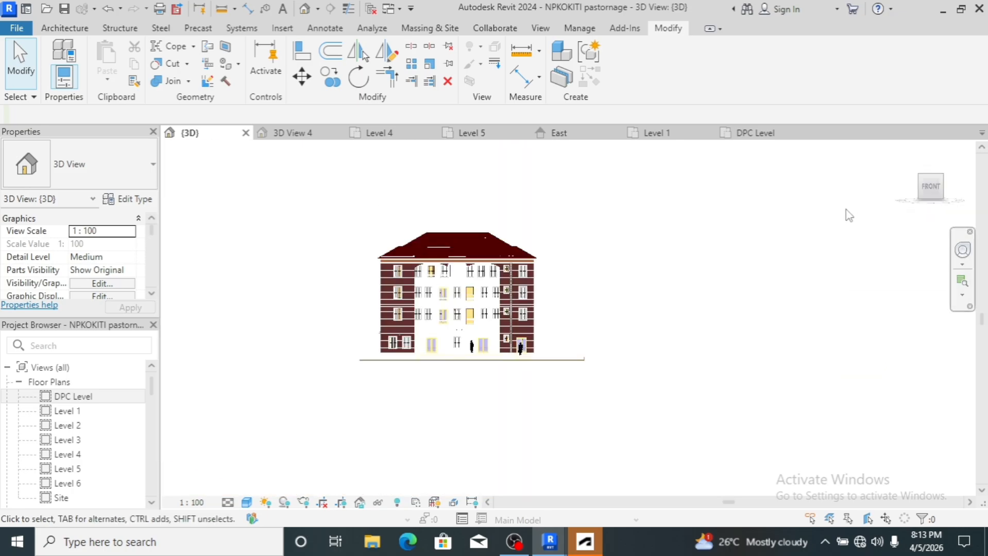
scroll(595, 370, up, 8)
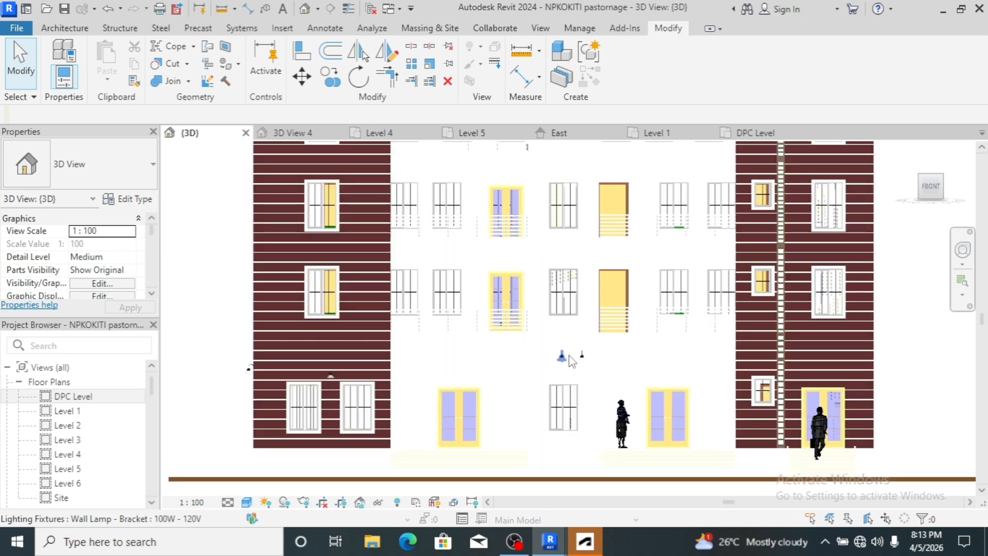
click(592, 364)
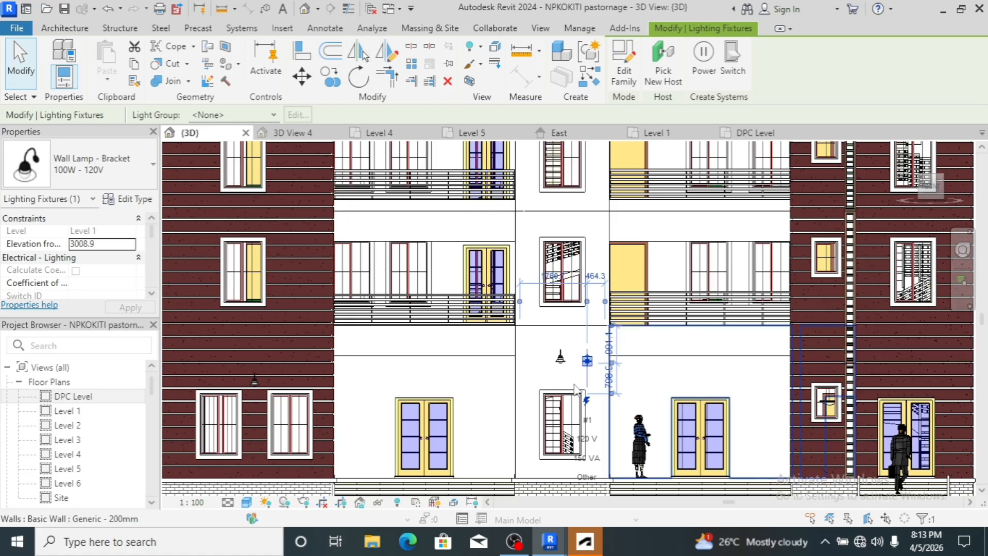
click(664, 62)
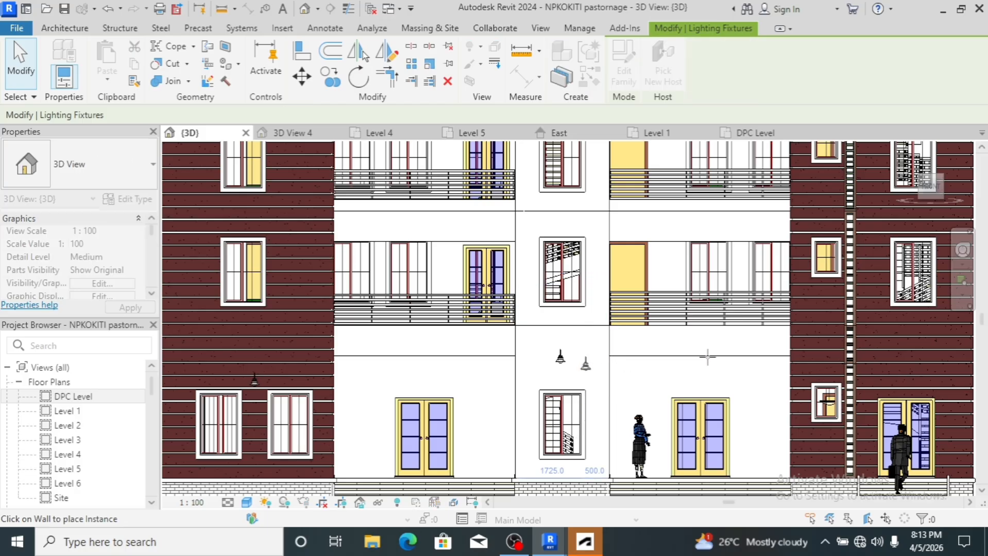
click(885, 356)
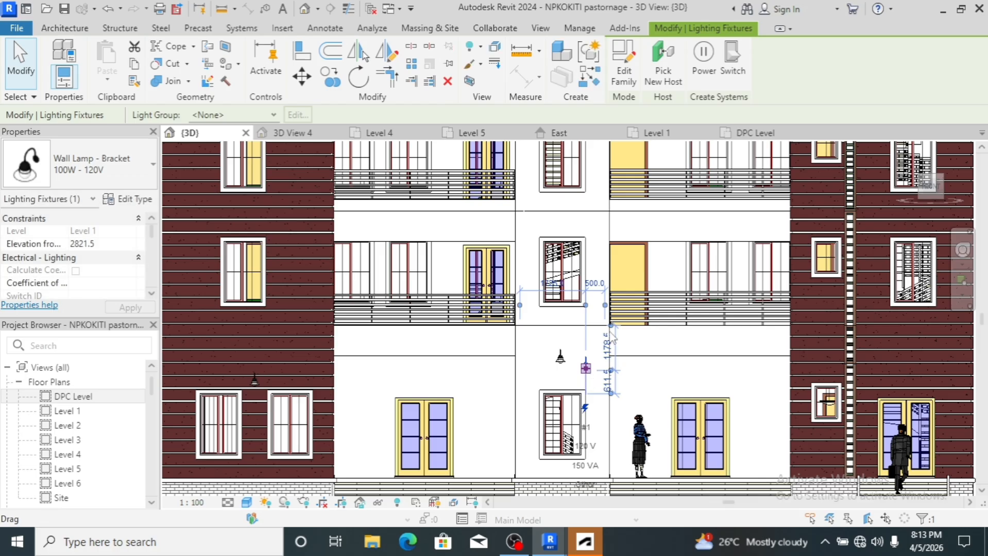
click(656, 82)
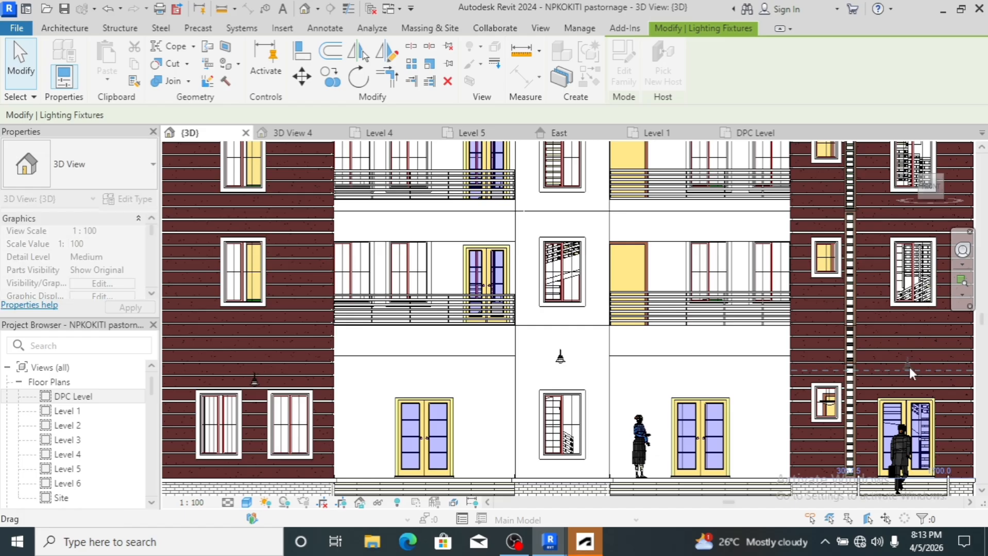
click(909, 367)
- Nudge the rehosted wall lamp left along the brick wall to just above the entrance door's left edge
scroll(544, 406, down, 2)
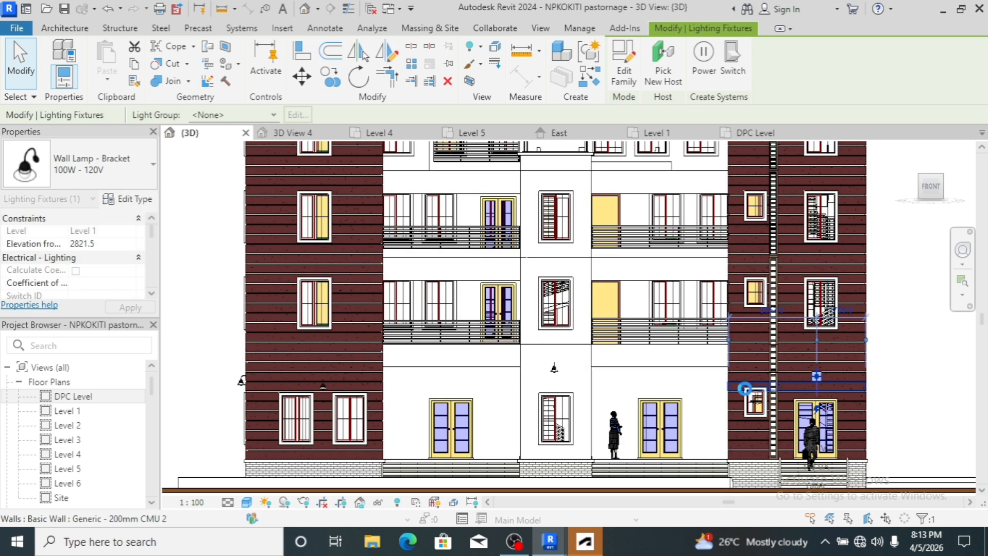
key(Left)
key(Left)
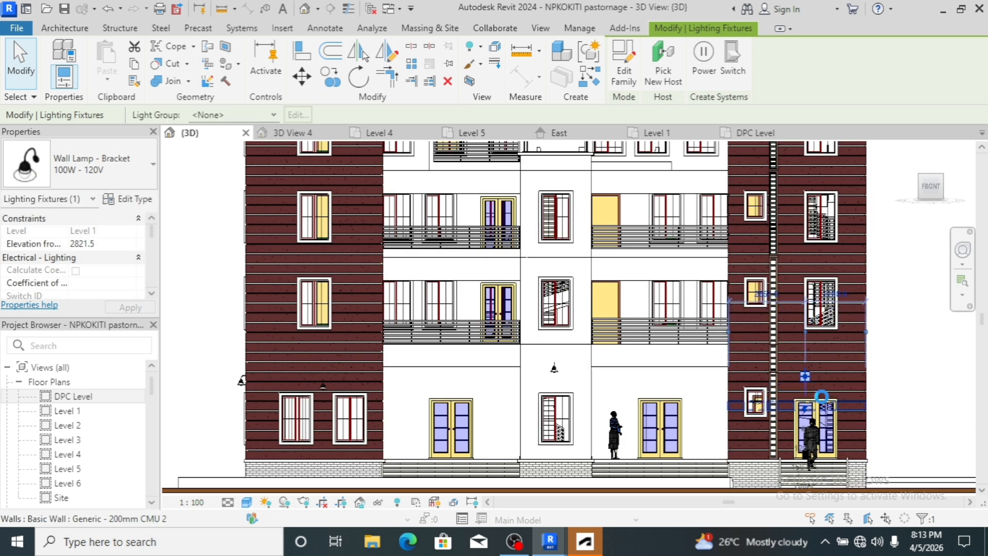
key(Left)
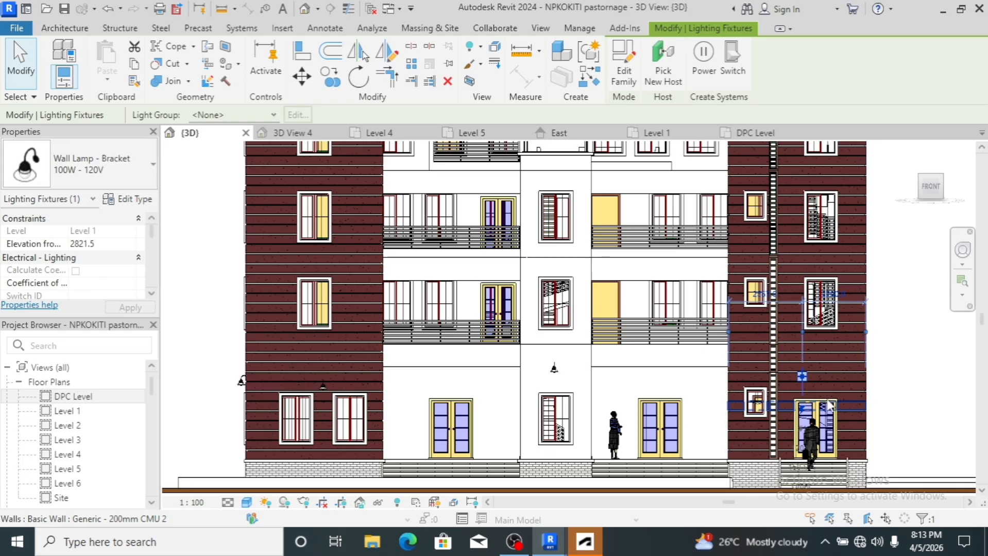
key(Left)
key(Left)
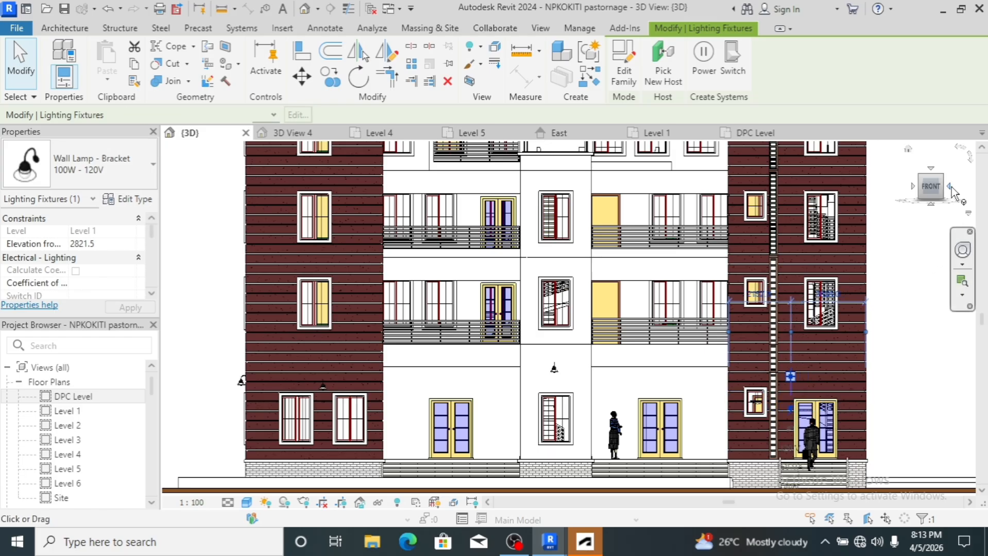
- In the right side view, copy the ground-floor wall lamp about 1.8 m horizontally towards the front of the building
click(952, 187)
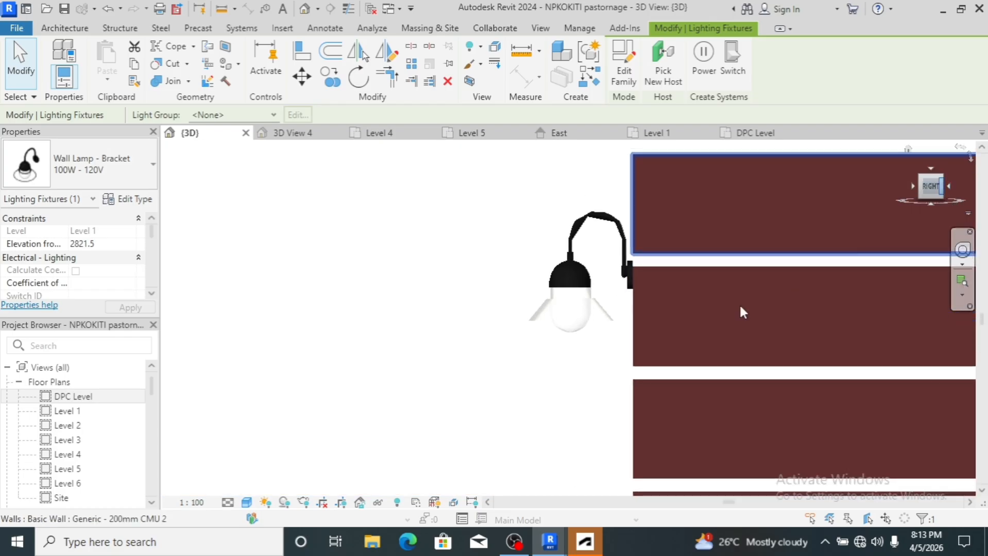
click(419, 347)
scroll(421, 353, down, 5)
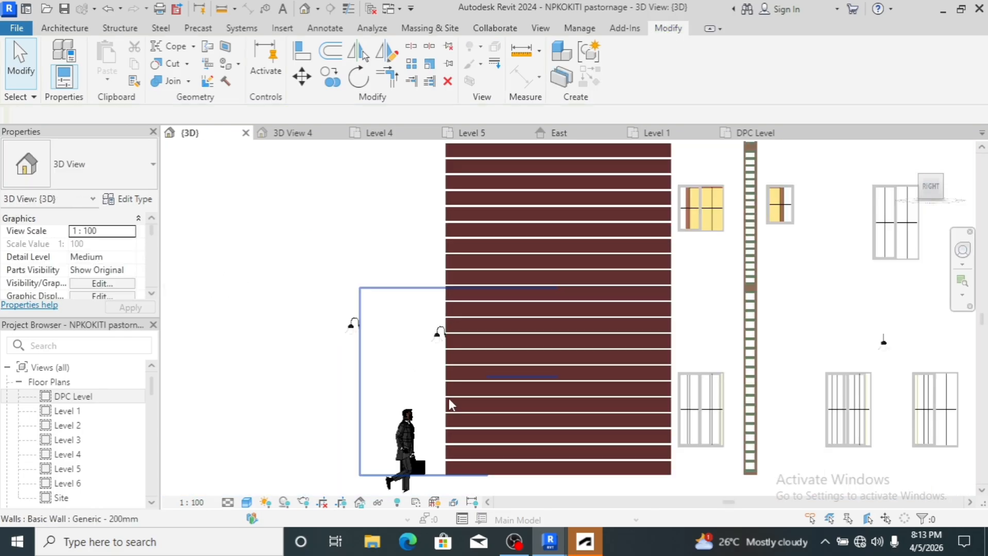
click(884, 345)
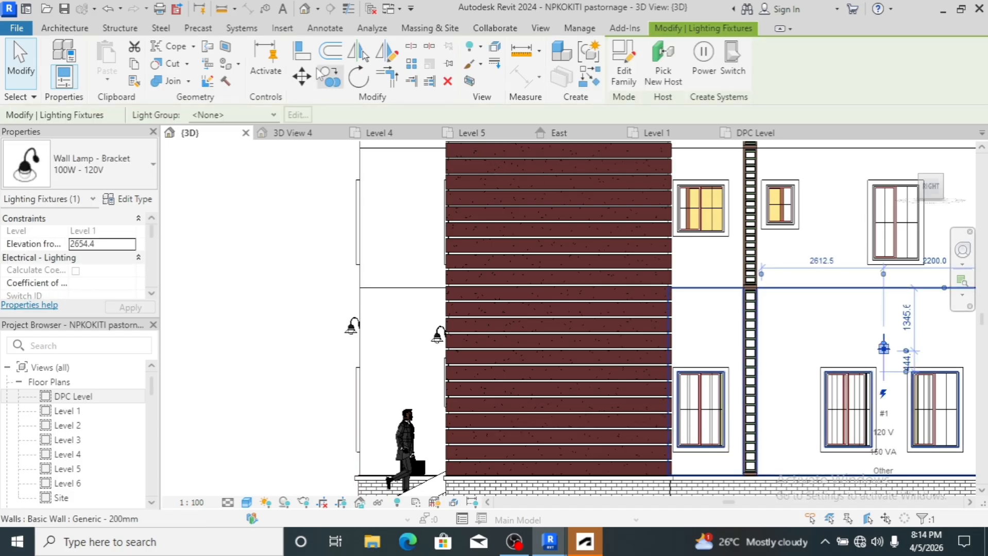
click(330, 78)
click(885, 346)
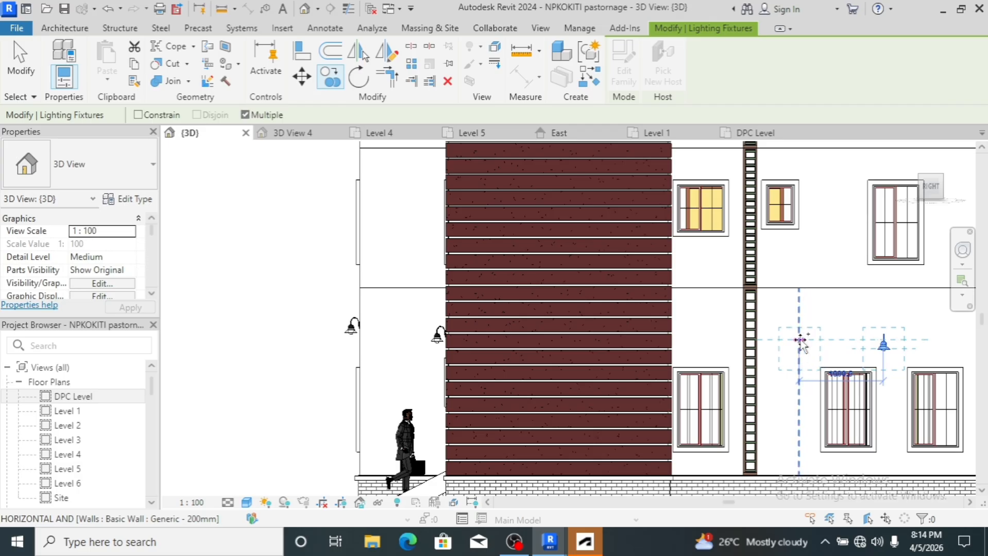
click(799, 339)
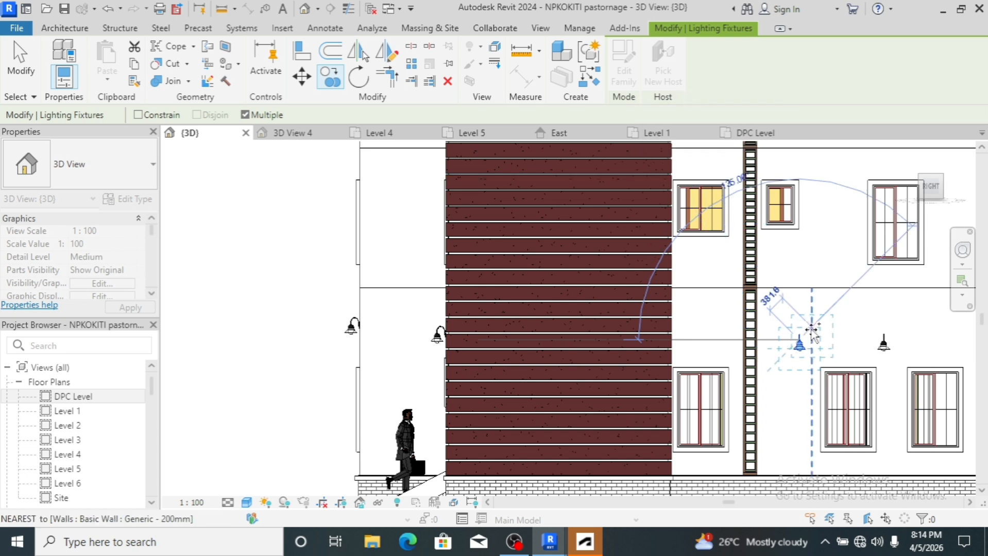
click(802, 331)
key(Escape)
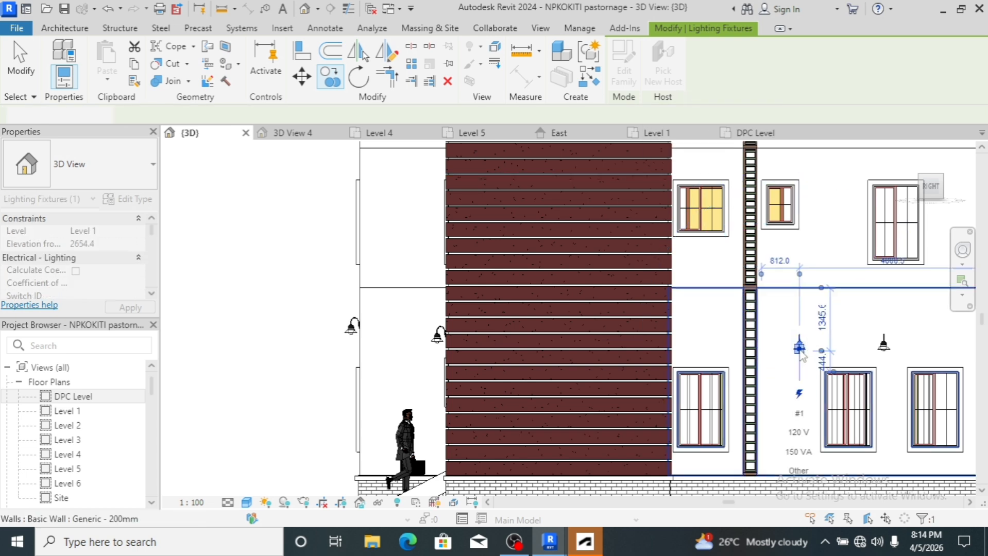
- Rehost the copied lamp onto the ground-floor brick side wall, about 2200 mm from the wall's front edge
click(662, 78)
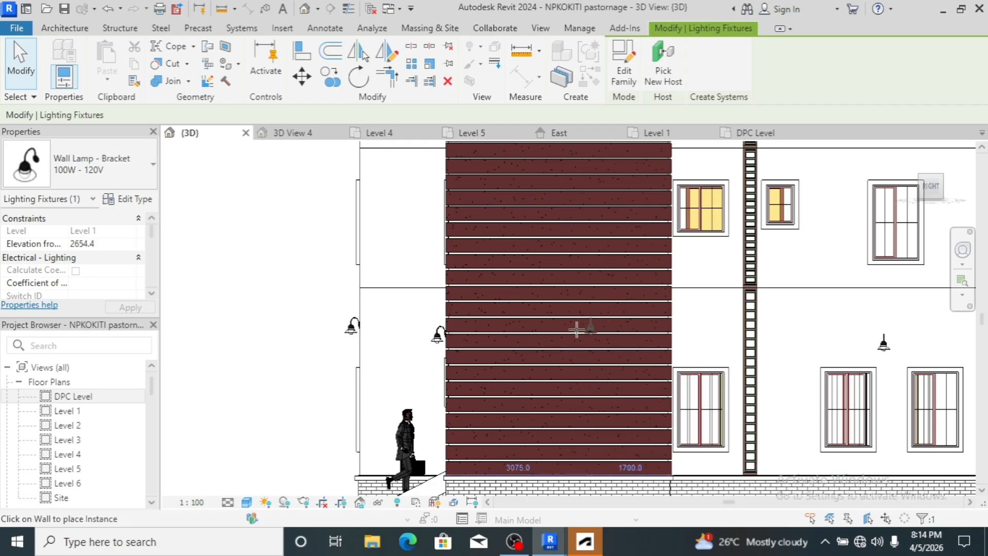
key(Escape)
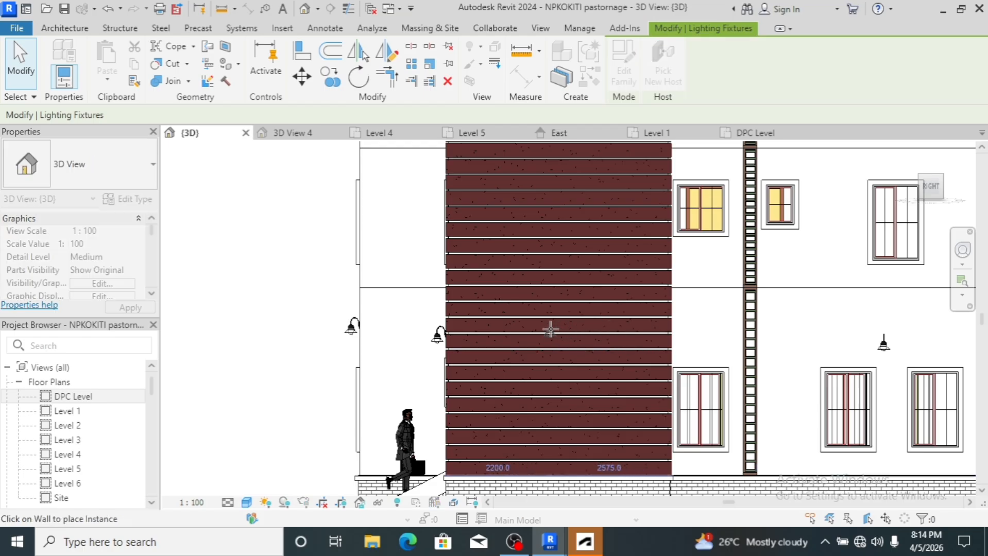
click(550, 334)
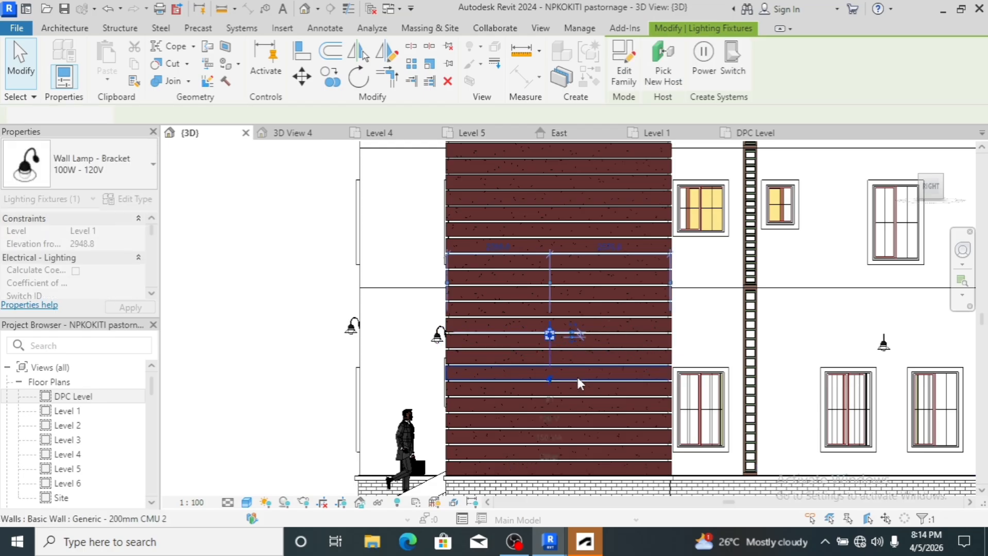
key(Escape)
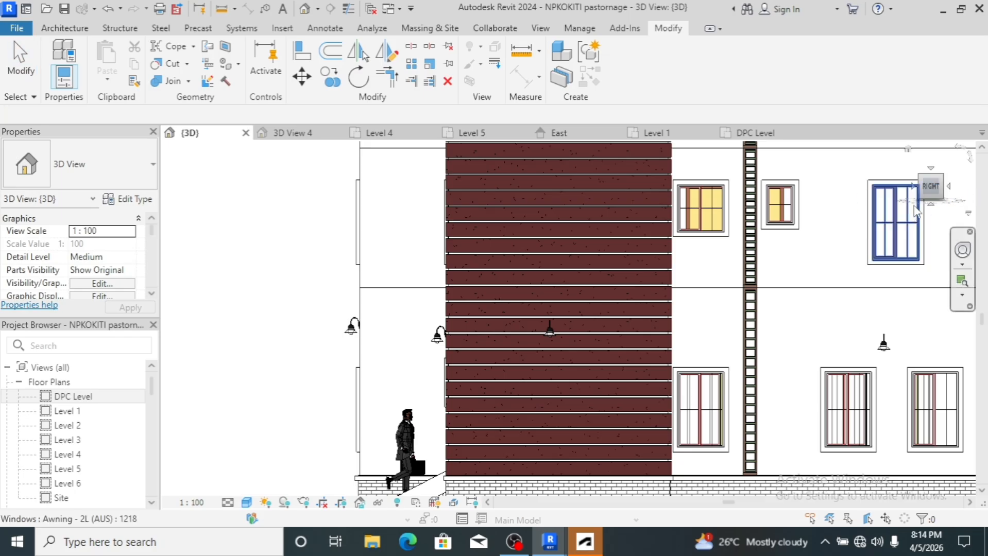
- Check the lamps around the brick front corner and turn the model back to its front view
mouse_move(931, 193)
mouse_down()
mouse_move(966, 199)
mouse_move(901, 187)
mouse_move(915, 188)
mouse_up()
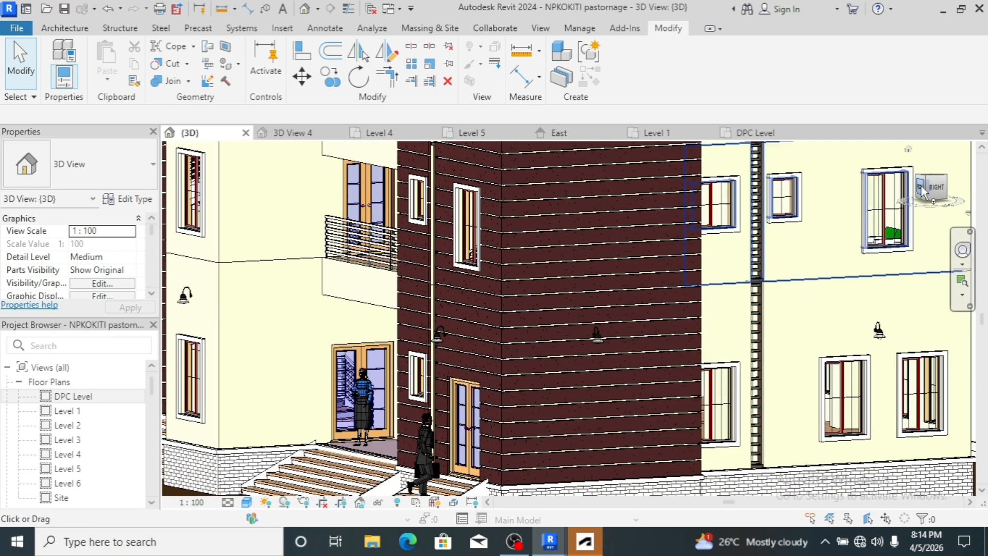
click(923, 191)
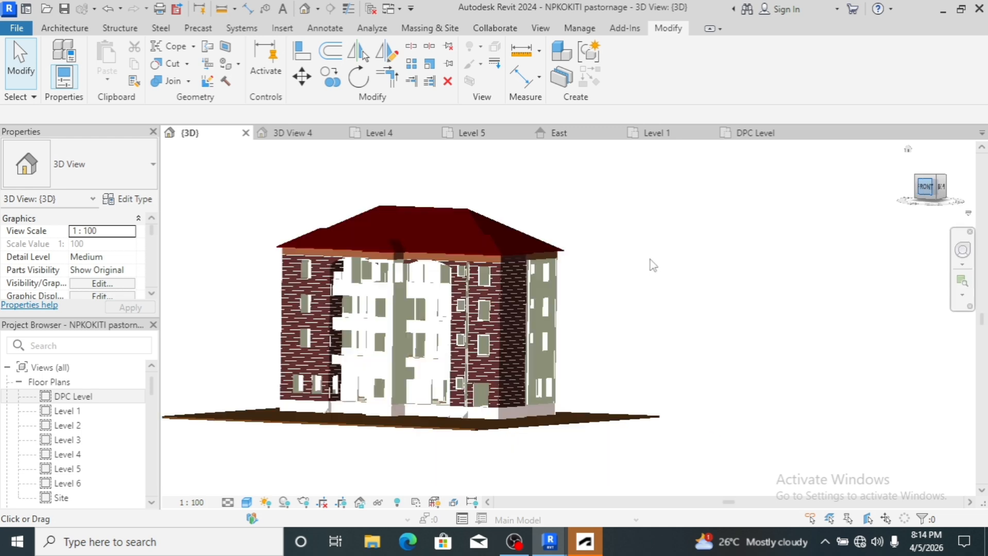
middle_drag(304, 335, 435, 309)
scroll(434, 309, up, 5)
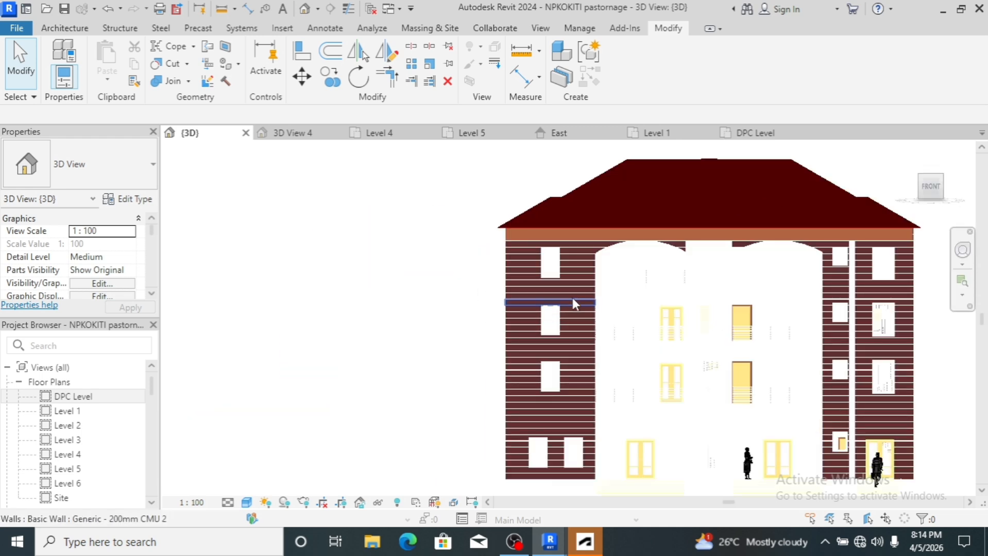
- Open the profile of the brick band wall at the right end of the top-floor front arch for editing
scroll(731, 270, up, 9)
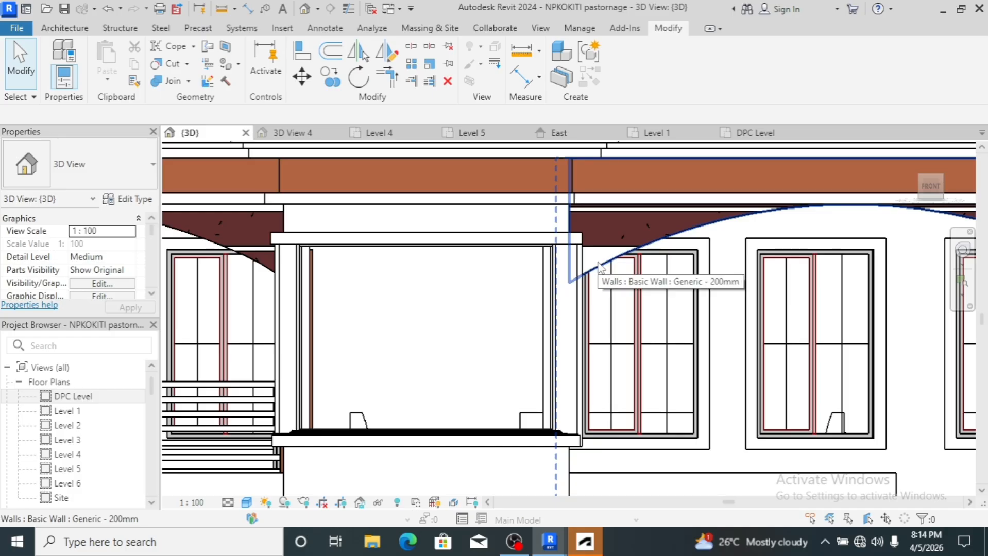
scroll(496, 297, down, 5)
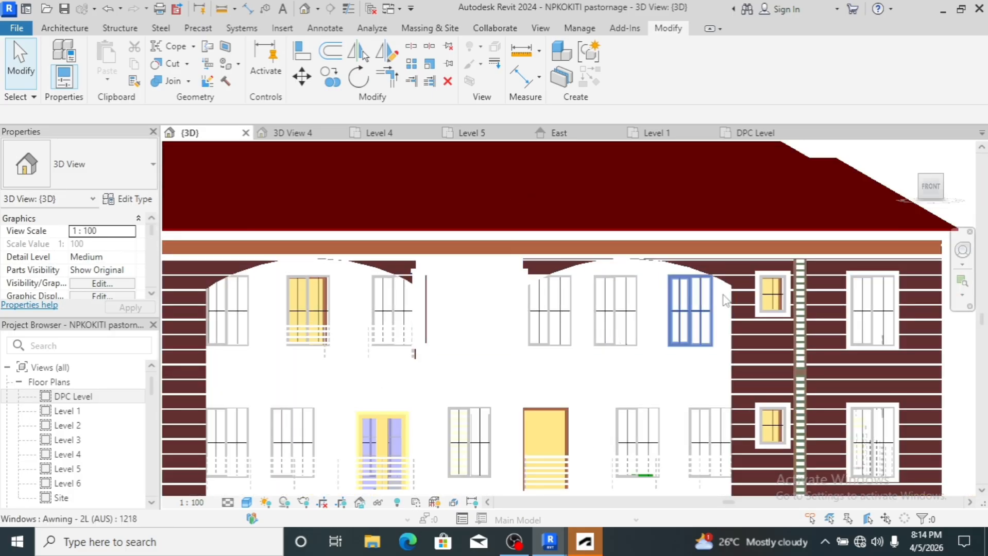
scroll(735, 299, up, 3)
scroll(735, 290, up, 1)
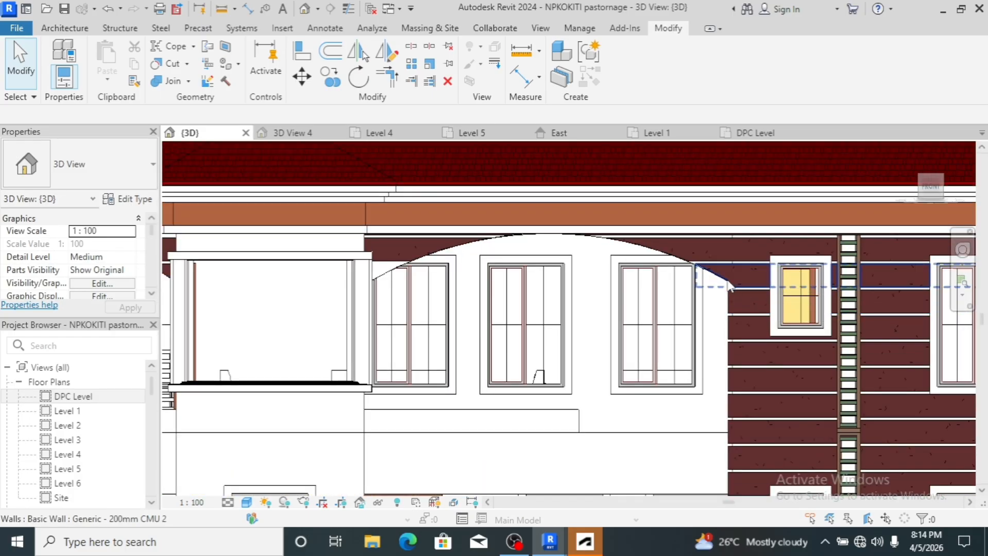
click(729, 286)
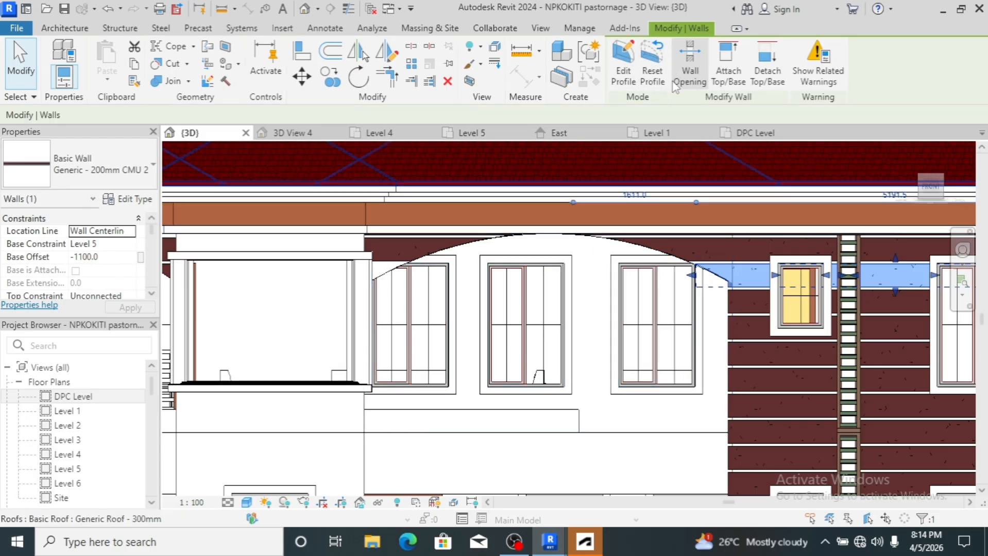
click(631, 83)
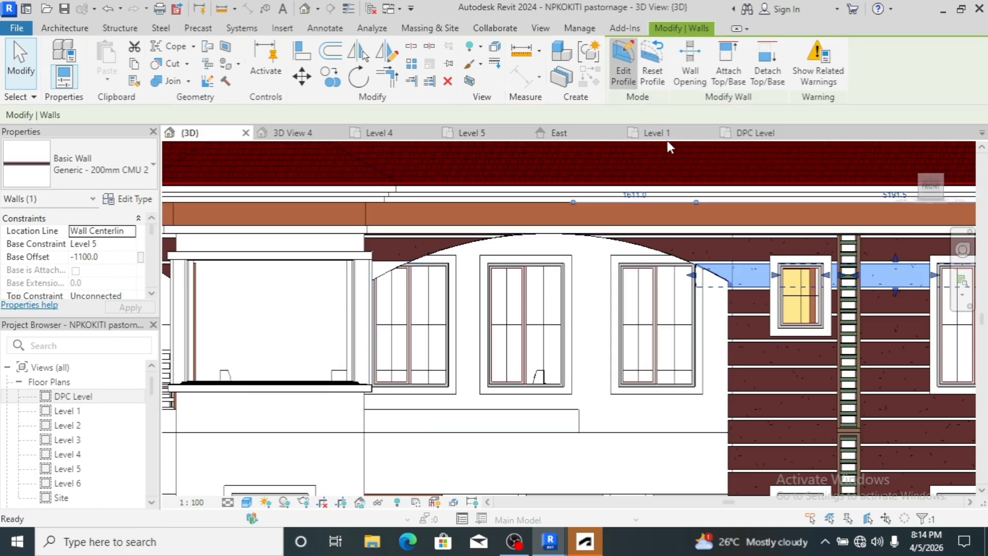
- Sketch a rectangle about 1695 mm wide and 300 mm high over the brick infill at the front arch's left end
click(713, 273)
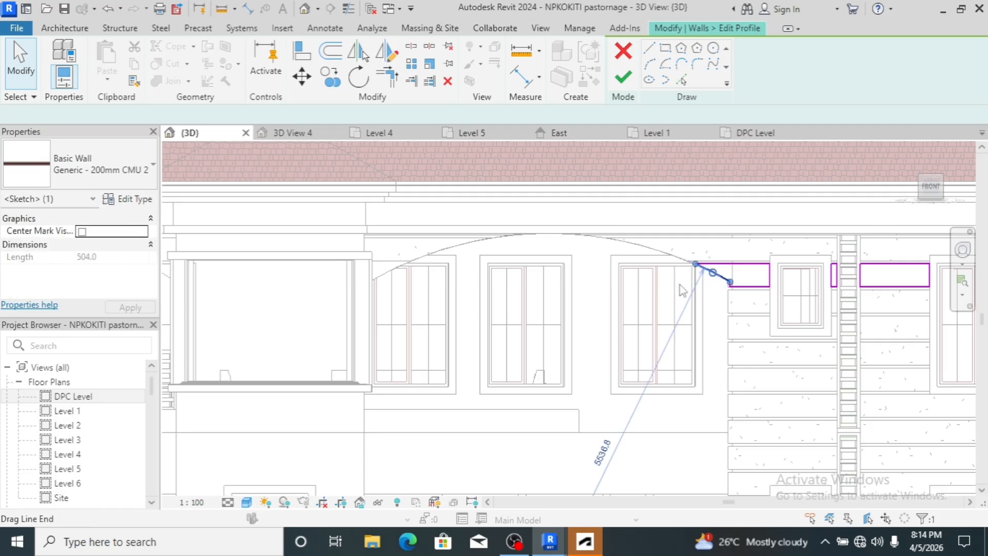
scroll(734, 296, up, 3)
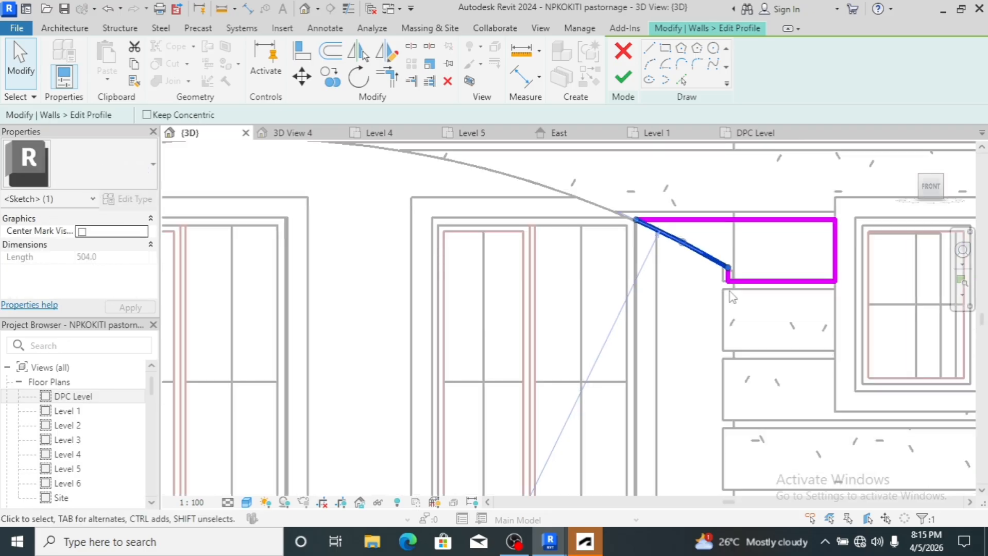
click(695, 222)
scroll(670, 255, up, 2)
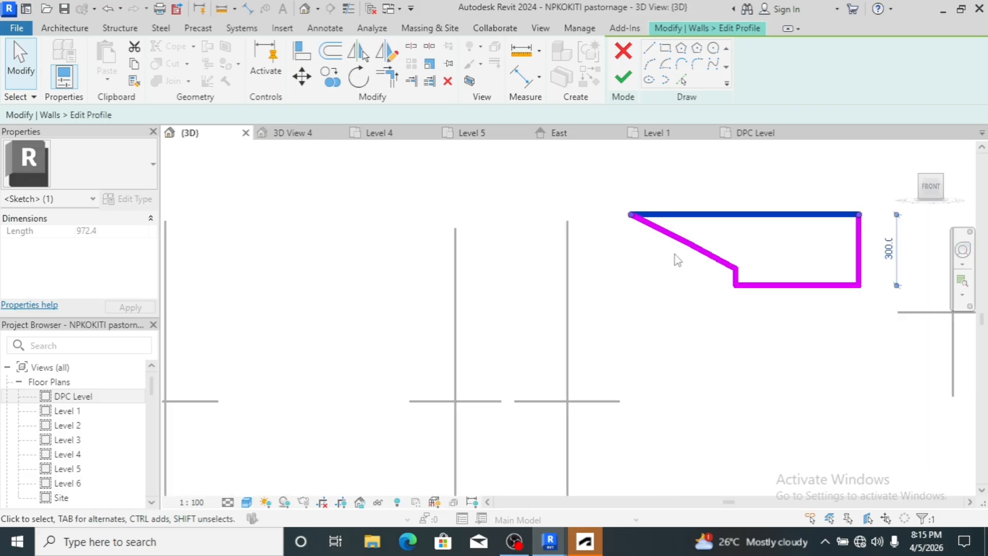
scroll(701, 261, down, 2)
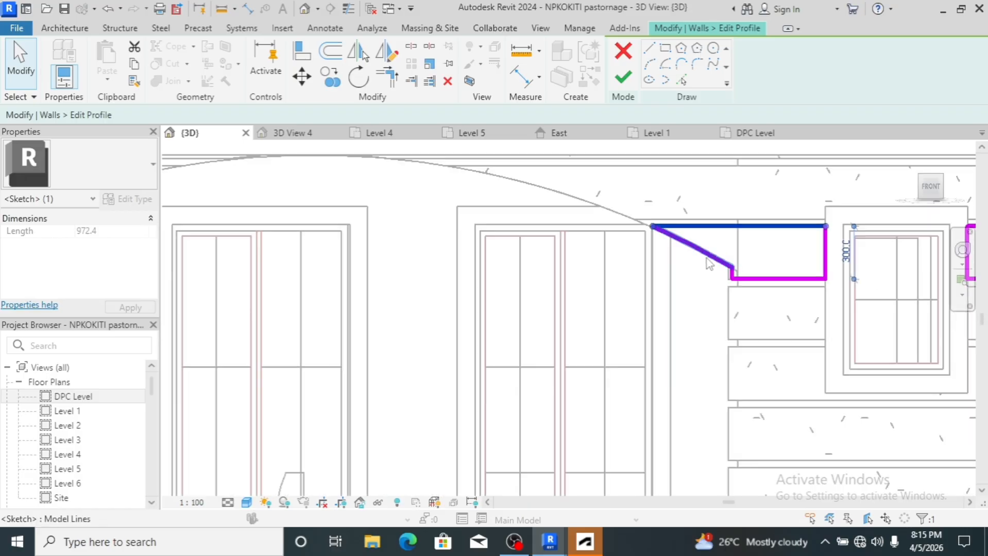
scroll(726, 272, down, 2)
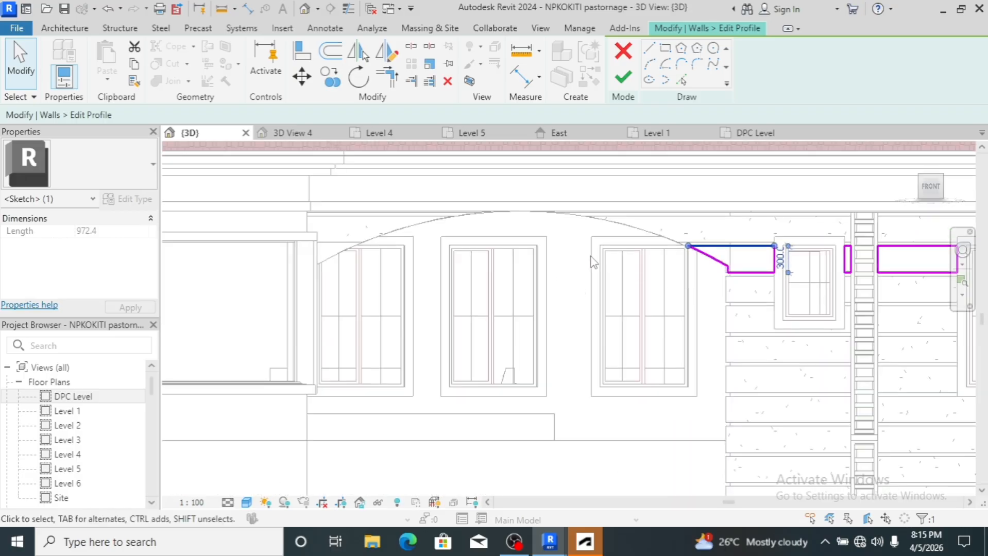
click(664, 48)
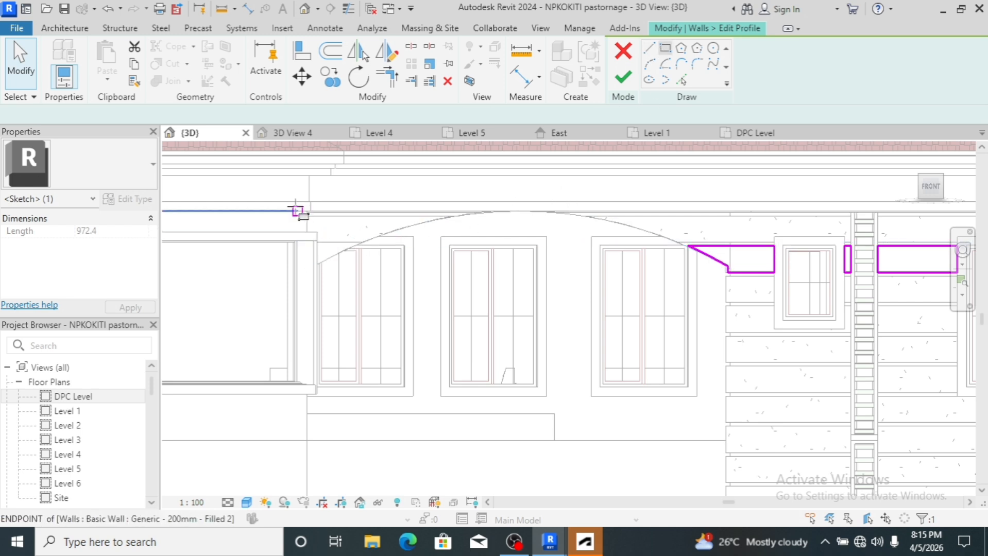
scroll(304, 212, up, 5)
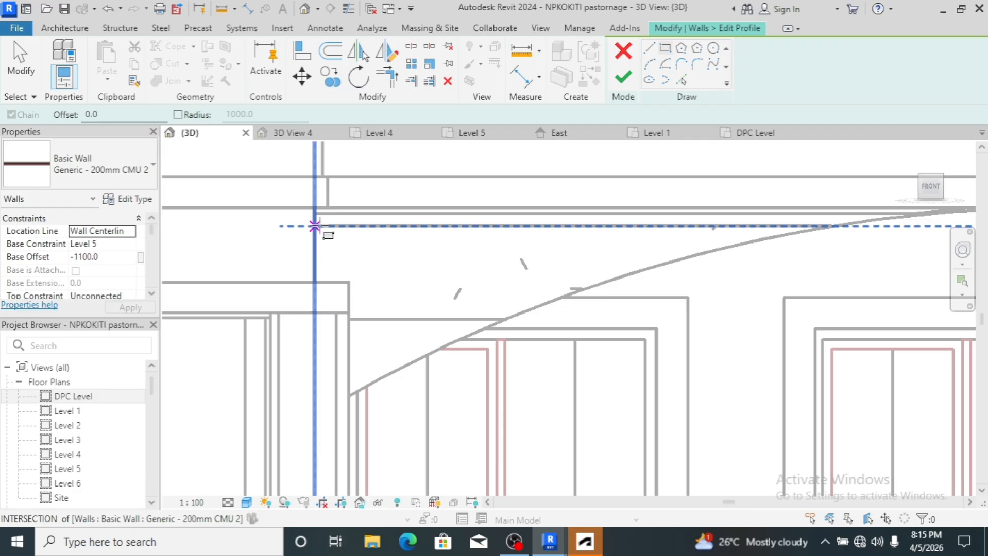
click(315, 225)
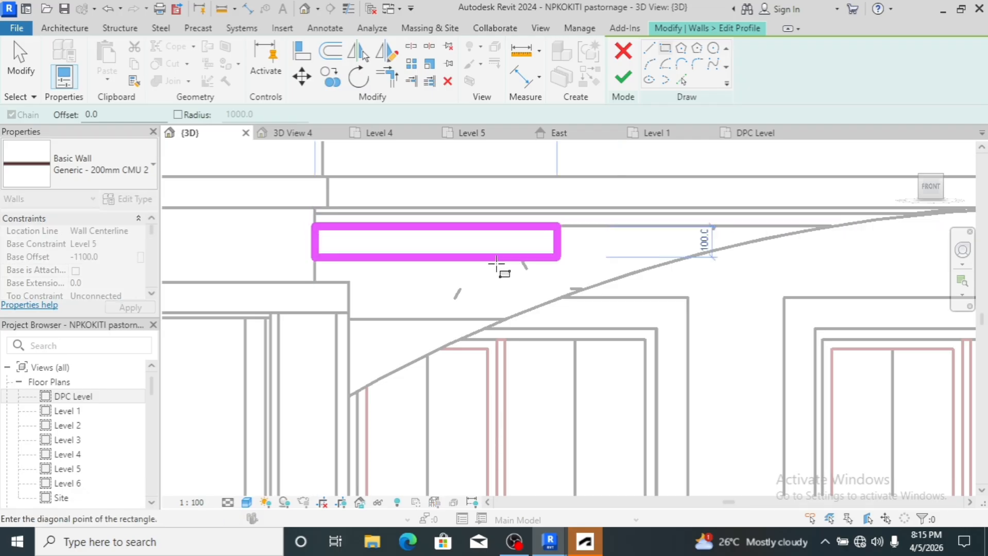
scroll(593, 291, down, 4)
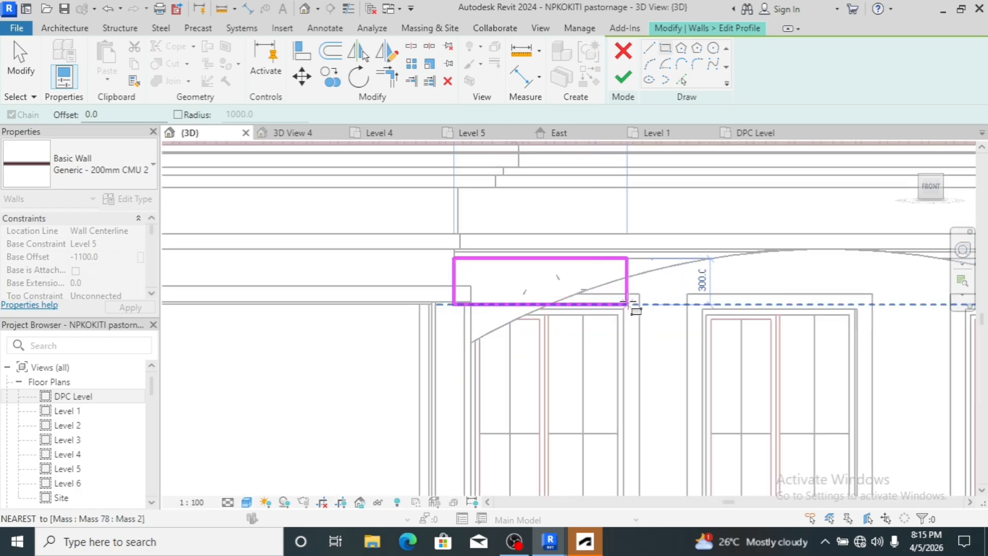
click(715, 304)
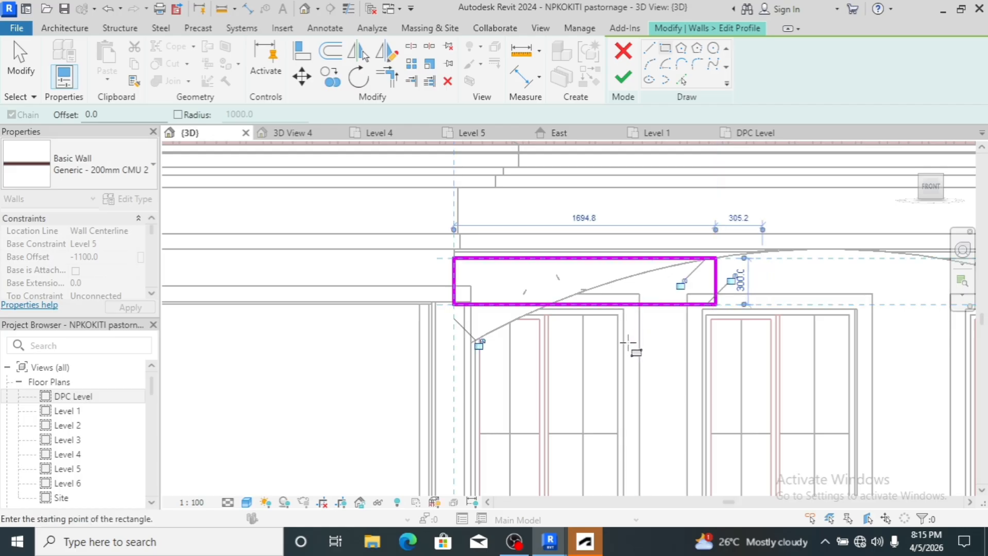
key(Escape)
scroll(505, 348, down, 3)
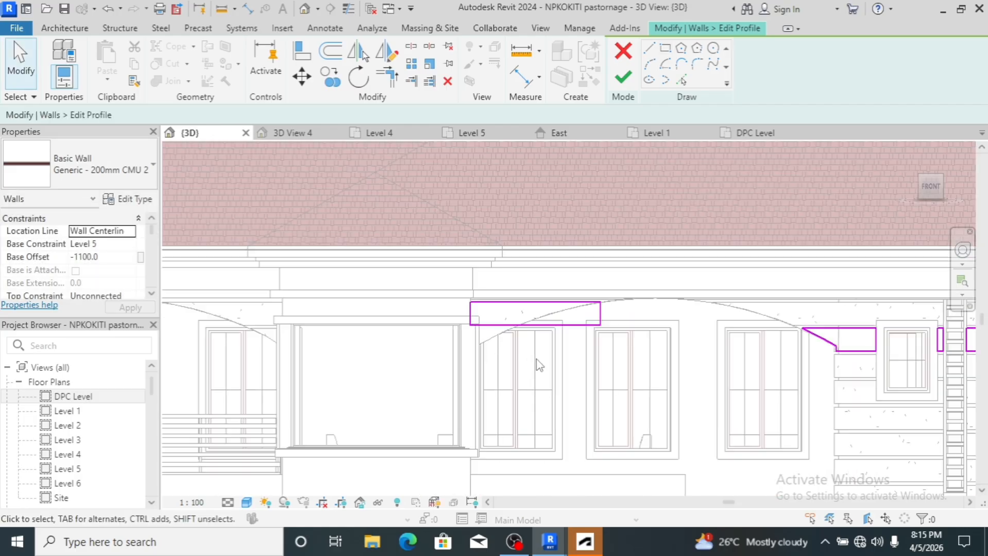
- Lower the sketched rectangle's upper edge until the rectangle is 70 mm high
scroll(578, 329, up, 2)
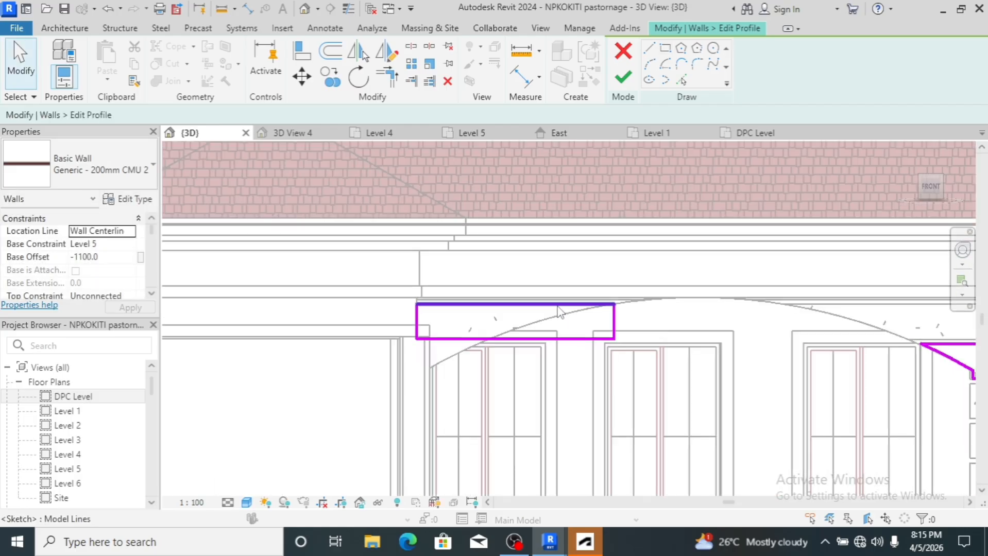
click(547, 305)
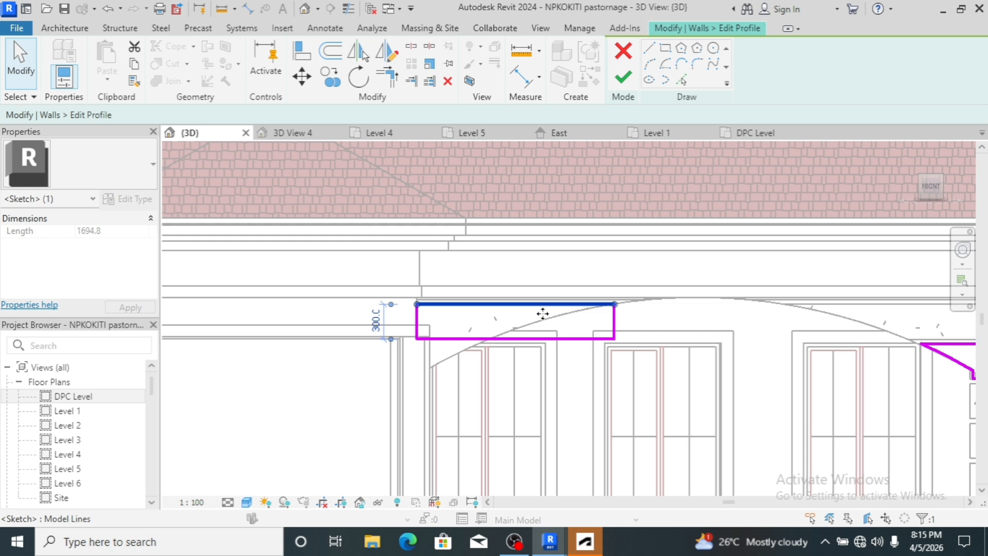
drag(543, 314, 545, 331)
scroll(490, 307, down, 3)
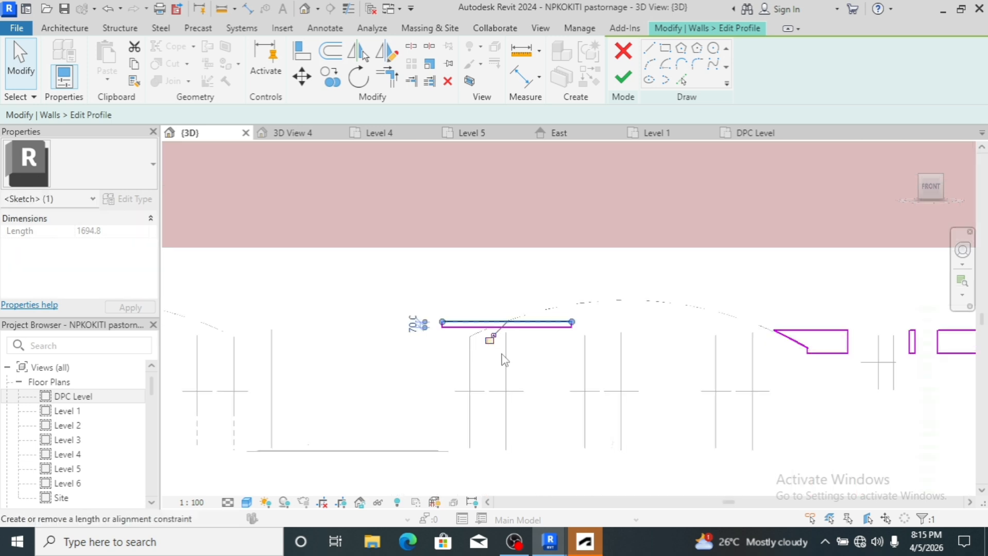
- Lower the rectangle's bottom edge in stages until the rectangle is 450 mm high, level with the brick course beyond the arch
scroll(505, 367, up, 5)
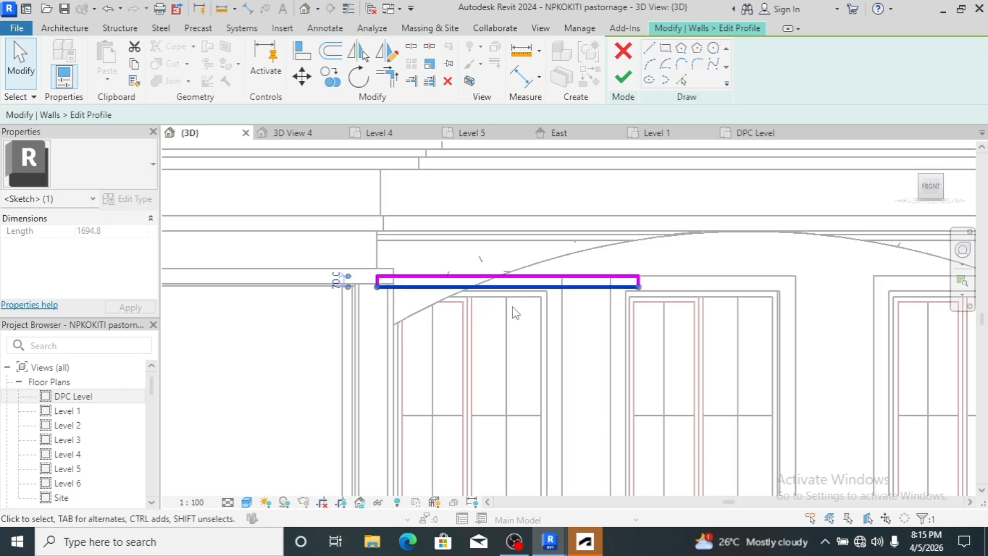
click(509, 288)
mouse_move(515, 287)
mouse_down()
mouse_move(522, 341)
mouse_move(523, 330)
mouse_up()
scroll(395, 377, down, 2)
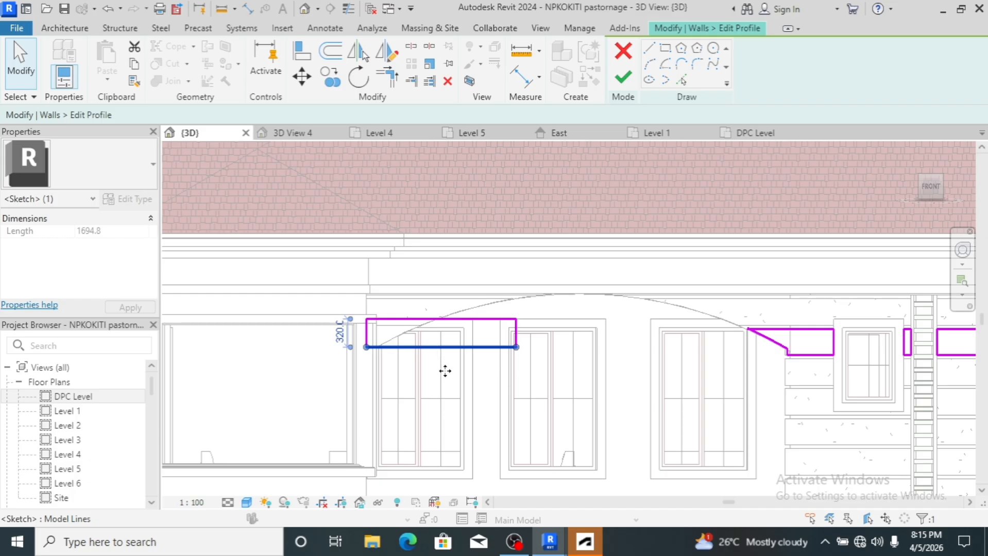
mouse_move(445, 371)
mouse_down()
mouse_move(448, 379)
mouse_move(454, 370)
mouse_up()
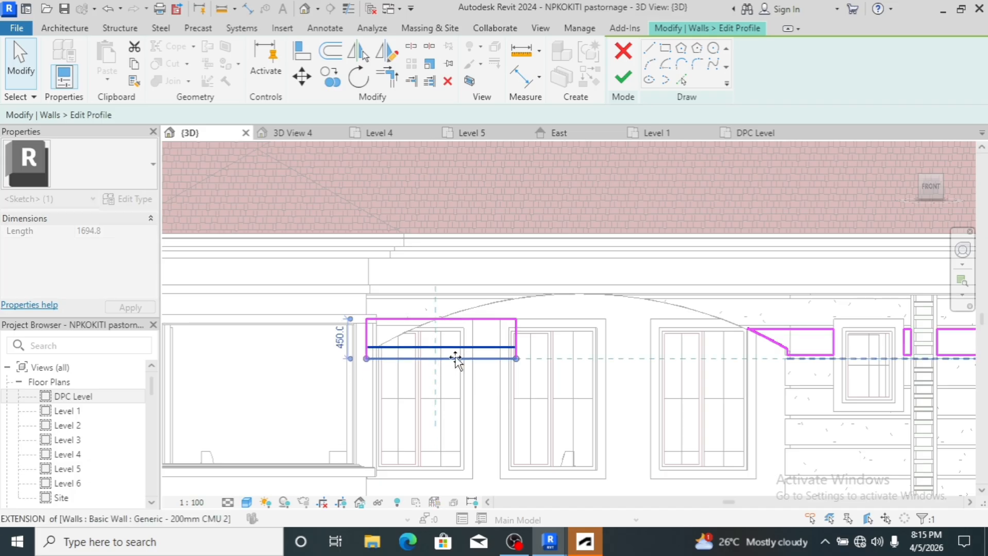
drag(455, 359, 456, 359)
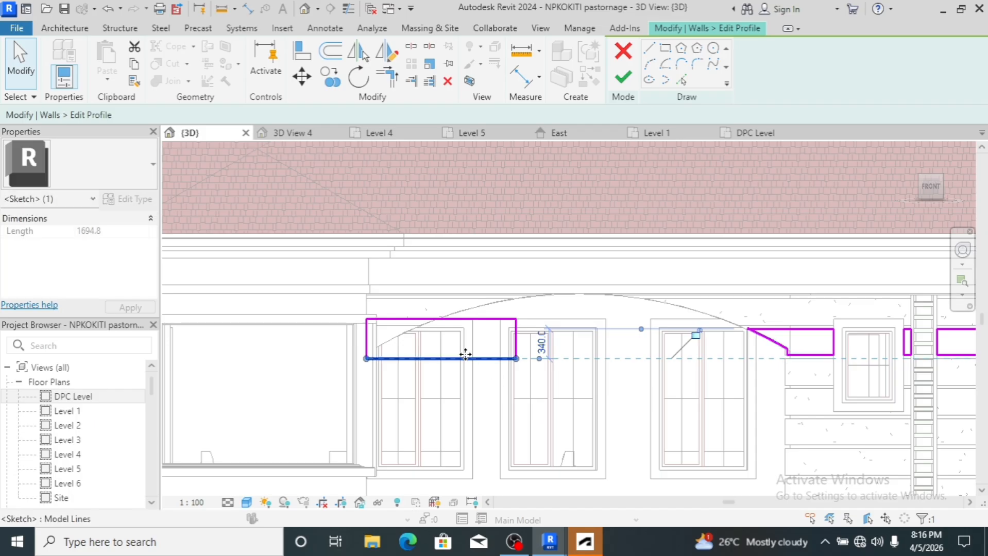
- Delete the rectangle's two horizontal edges, keeping only its vertical side lines
key(Delete)
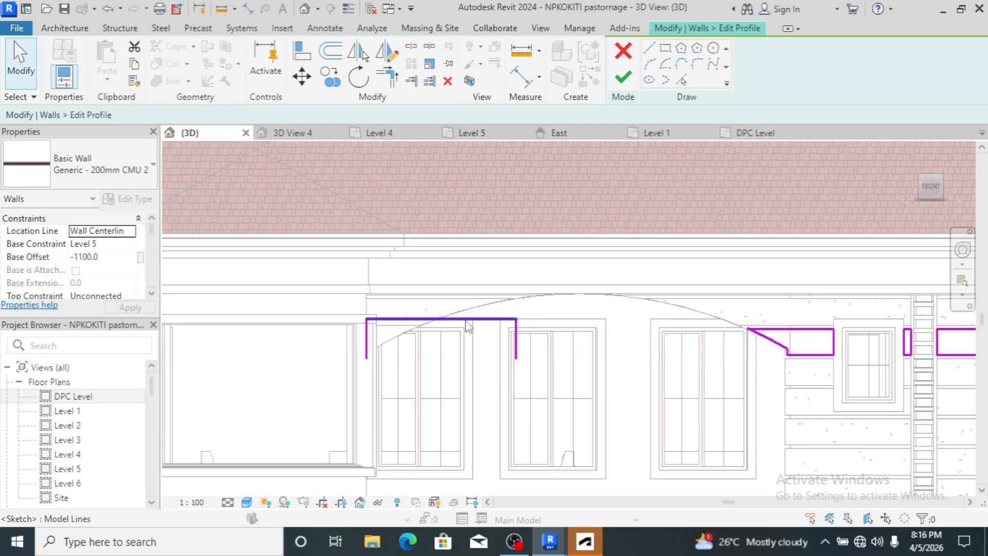
click(465, 320)
key(Delete)
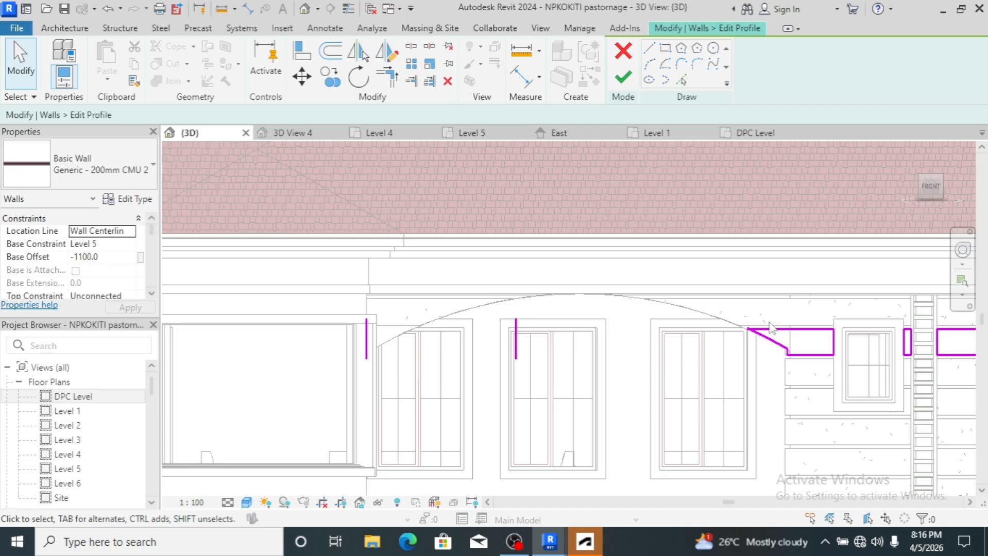
- Extend the brick band's upper and lower profile lines across the arch and trim them to the left vertical line
click(763, 329)
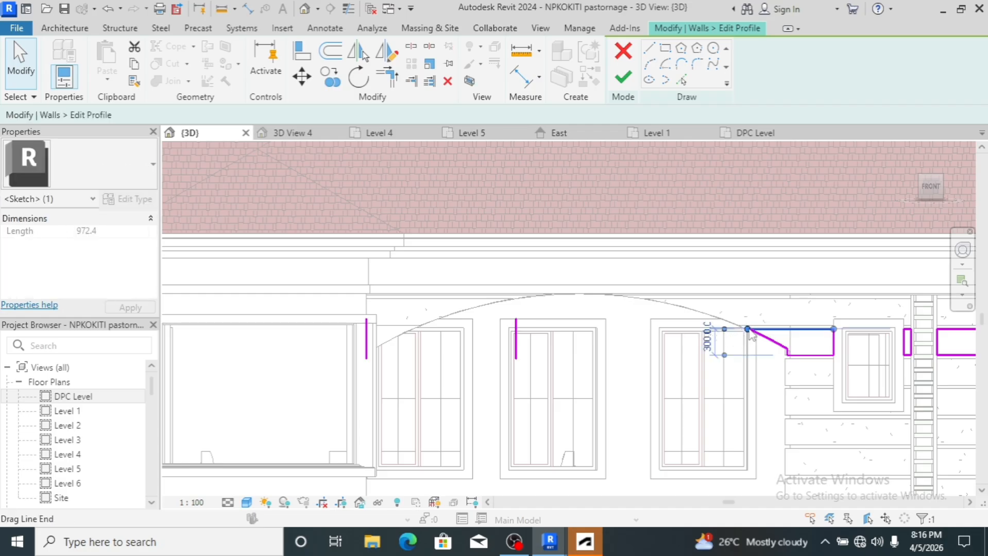
drag(658, 341, 367, 328)
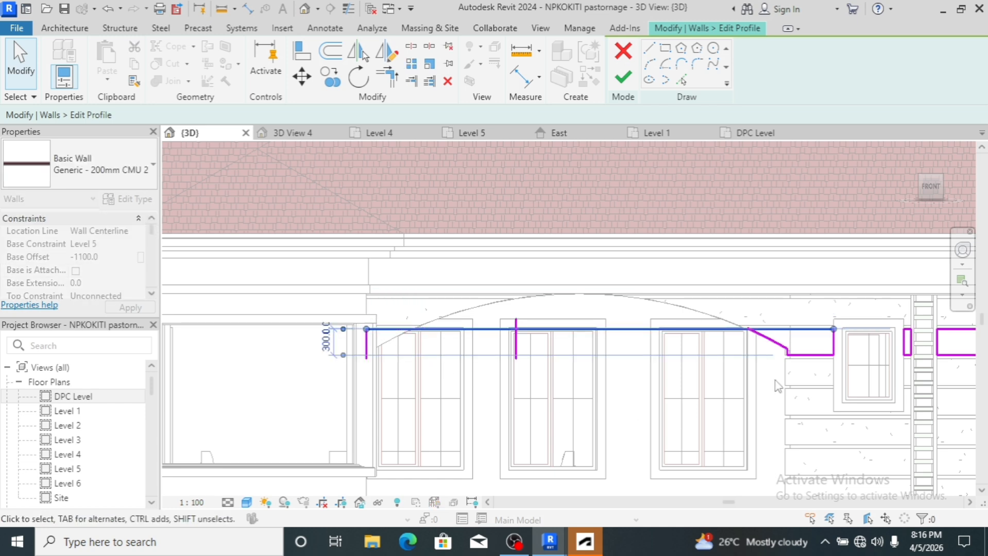
click(801, 355)
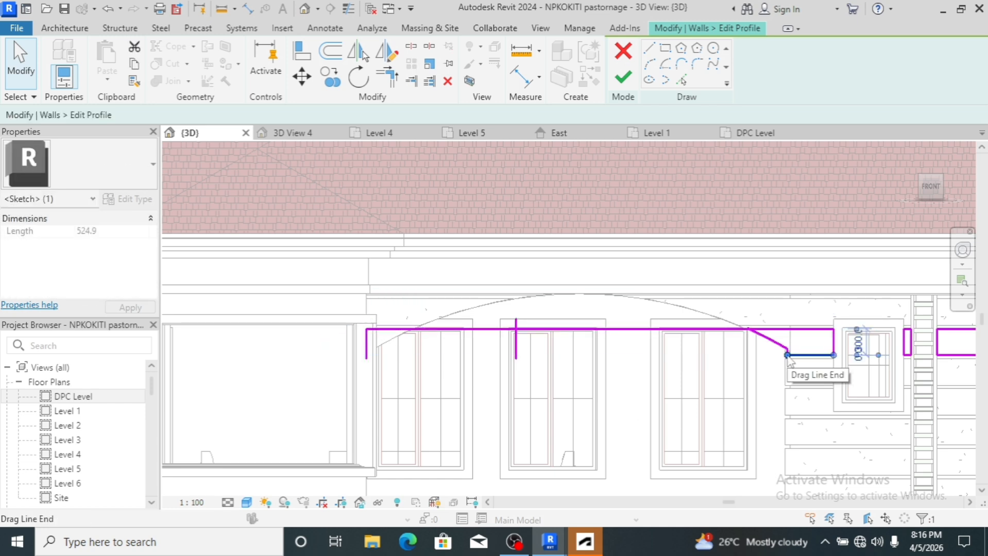
mouse_move(787, 355)
mouse_down()
mouse_move(592, 364)
mouse_move(352, 355)
mouse_up()
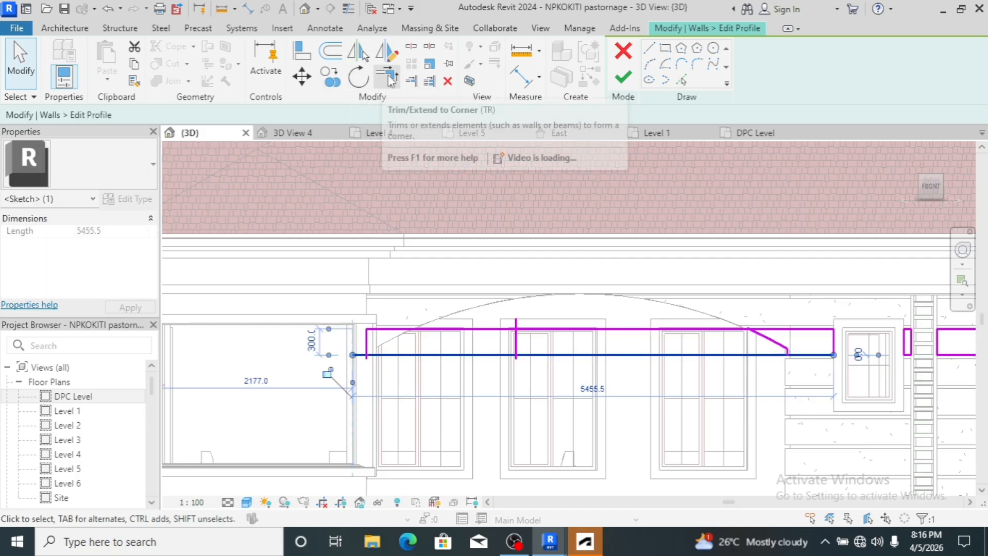
click(389, 330)
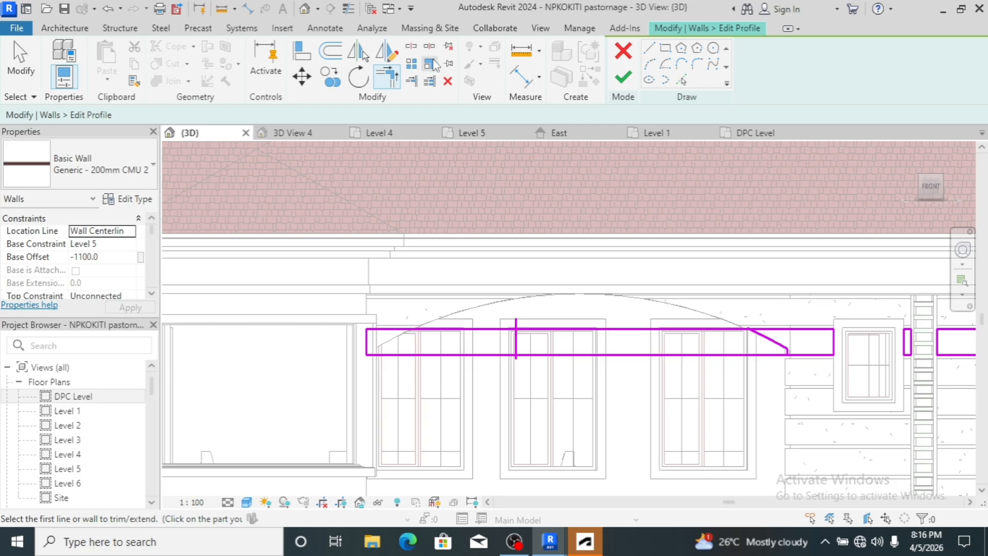
- Split the extended upper and lower profile lines near the middle of the arch
click(411, 47)
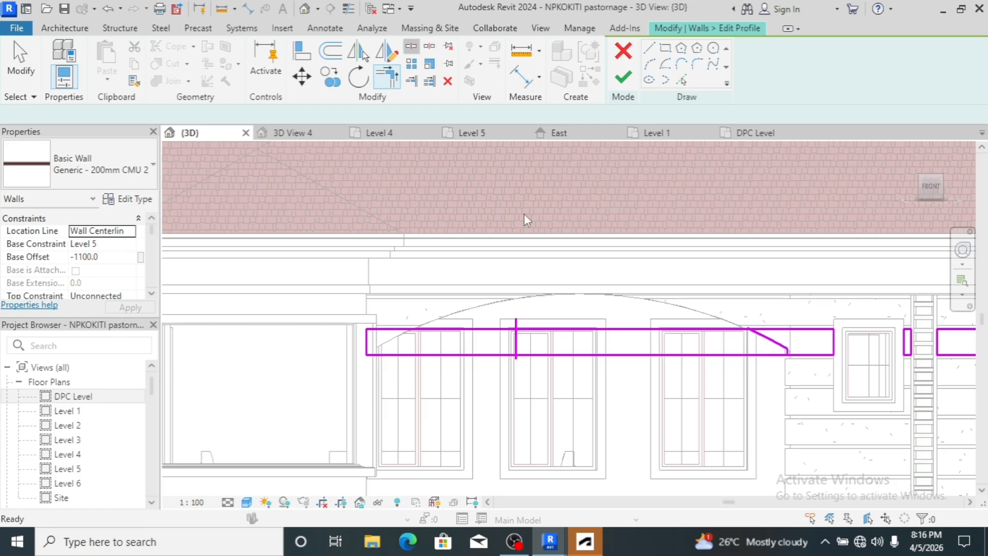
click(588, 330)
click(596, 356)
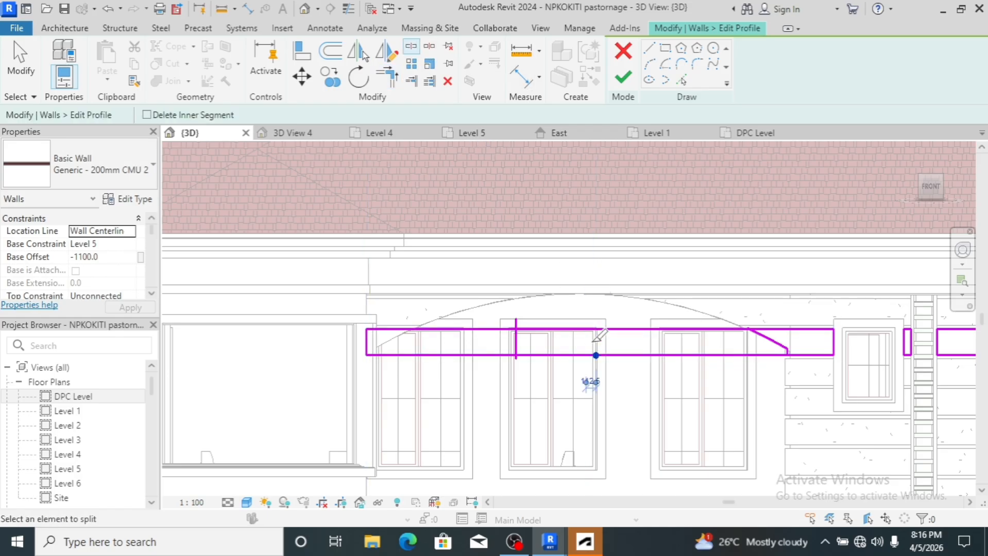
- Trim the right-hand parts of the upper and lower profile lines to the sloped edge and short vertical line at the arch's right end
click(386, 77)
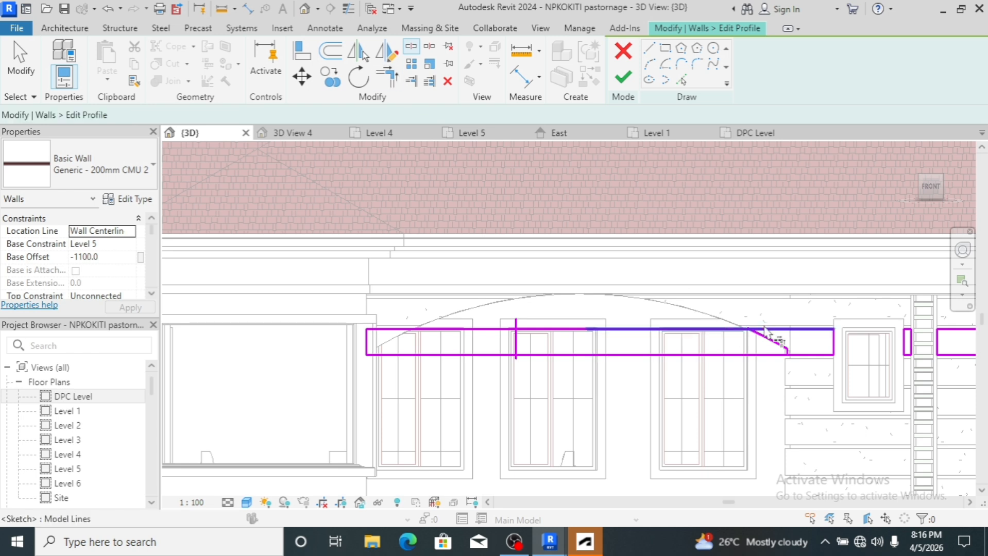
click(776, 330)
click(773, 342)
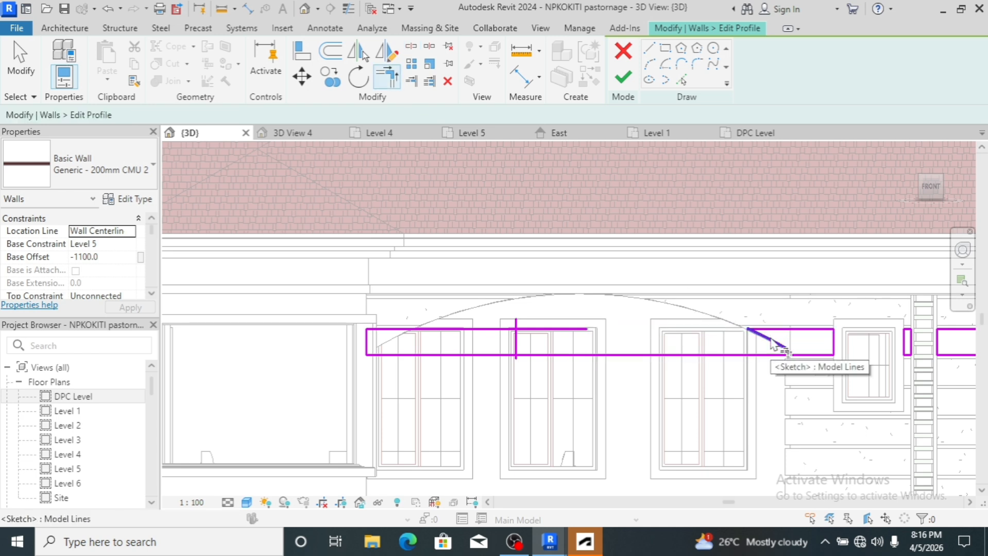
click(780, 348)
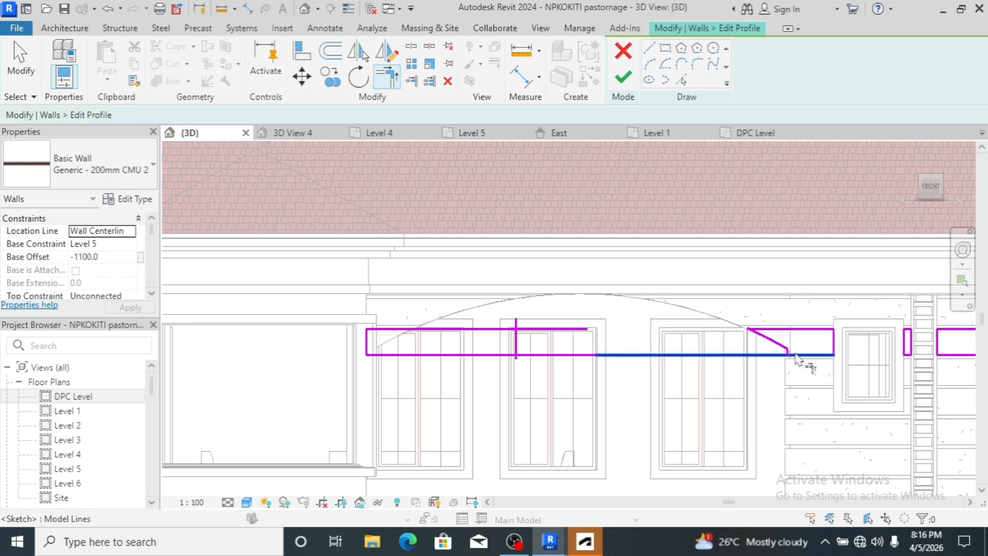
scroll(791, 358, up, 4)
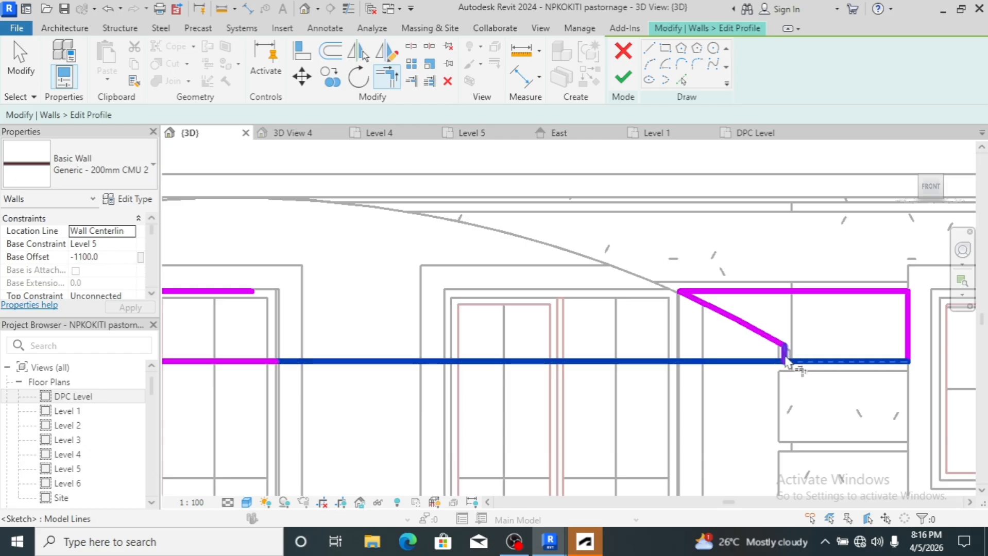
click(797, 361)
scroll(810, 386, down, 4)
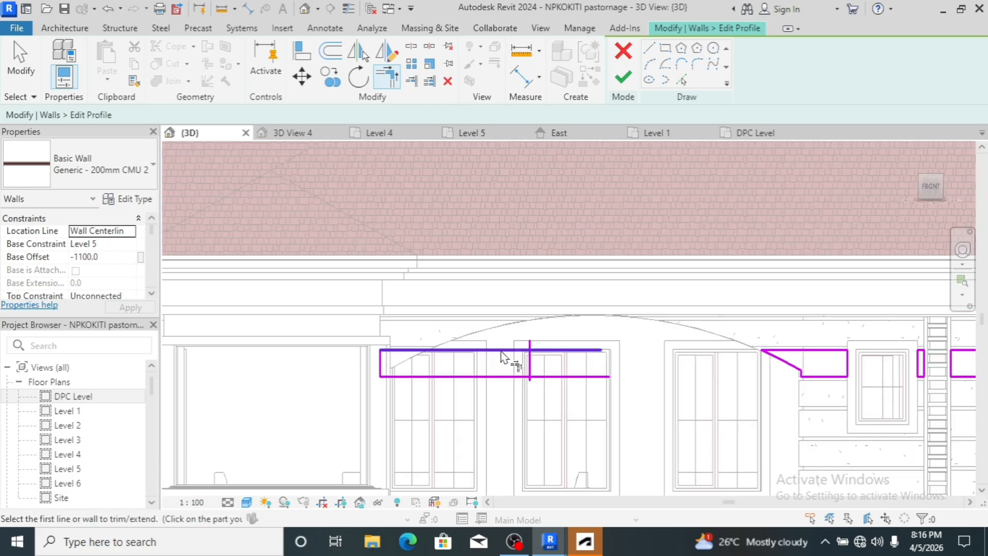
- Trim the left-hand parts of the upper and lower profile lines to the vertical line inside the arch, closing a rectangle
scroll(501, 351, up, 2)
click(503, 352)
click(543, 371)
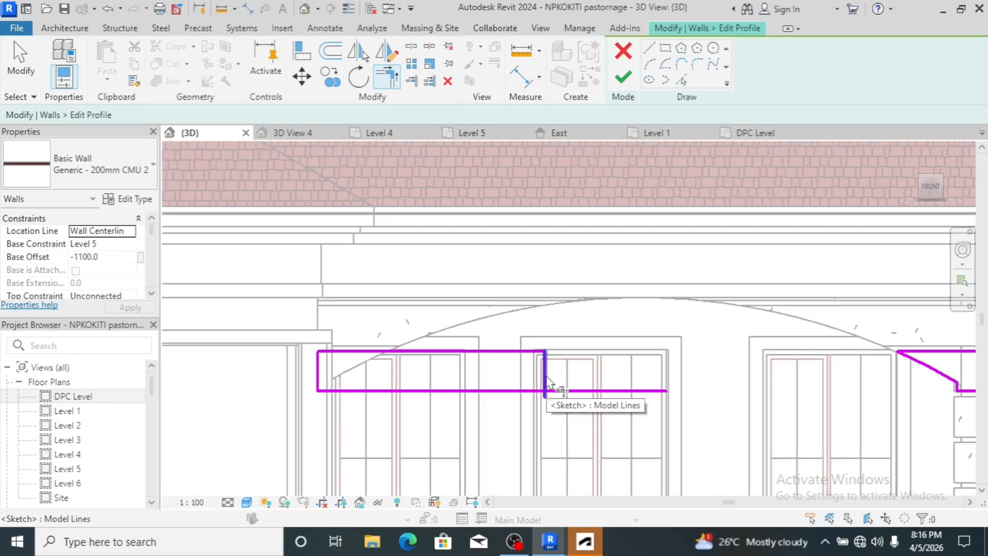
click(545, 378)
click(516, 390)
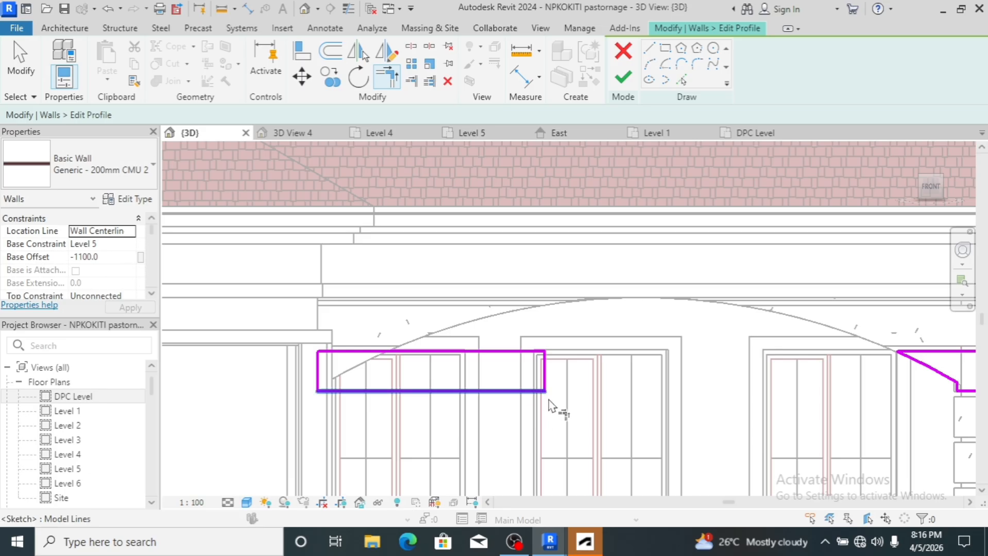
key(Escape)
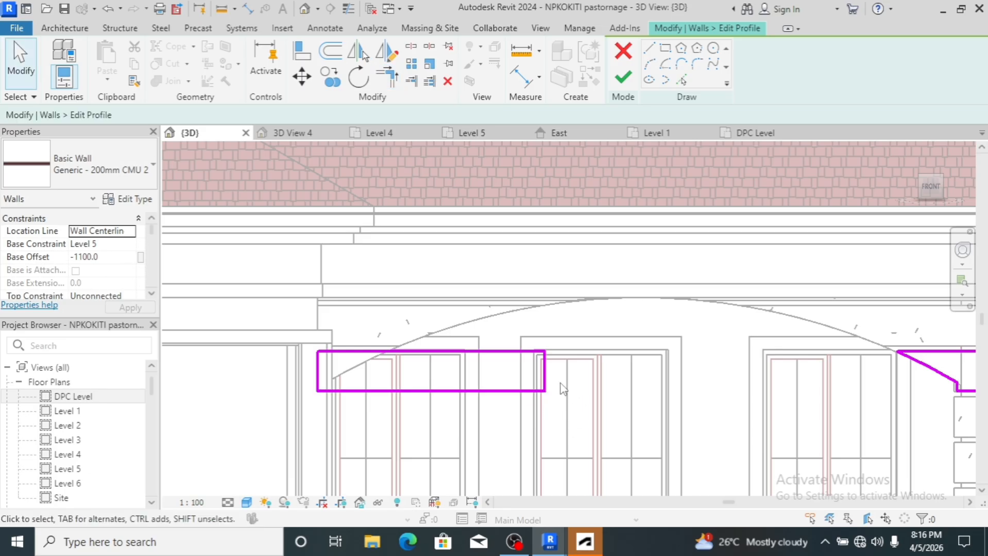
- Move the rectangle's right vertical line towards the arch's left end, making the rectangle about 613 mm wide
click(545, 385)
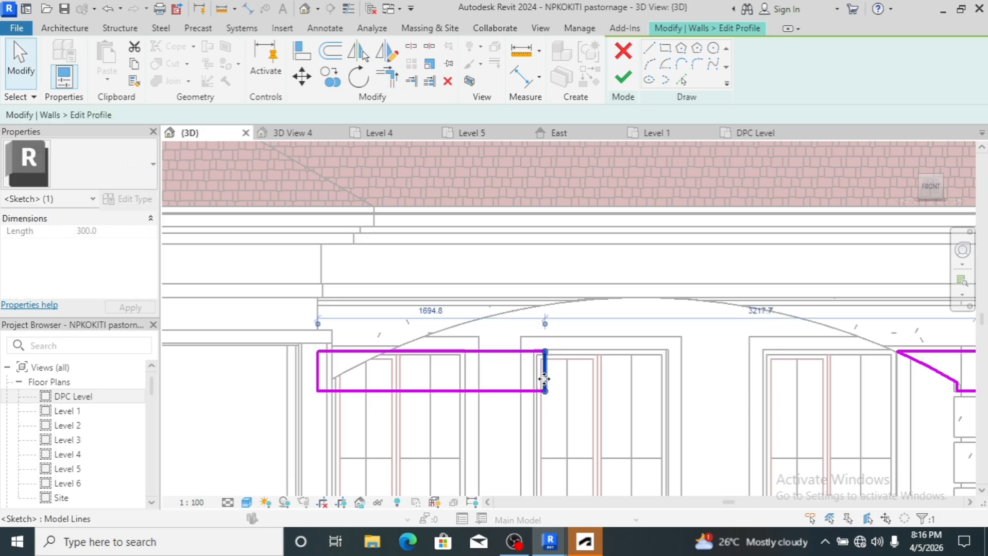
mouse_move(544, 380)
mouse_down()
mouse_move(485, 391)
mouse_move(381, 387)
mouse_up()
scroll(450, 366, up, 3)
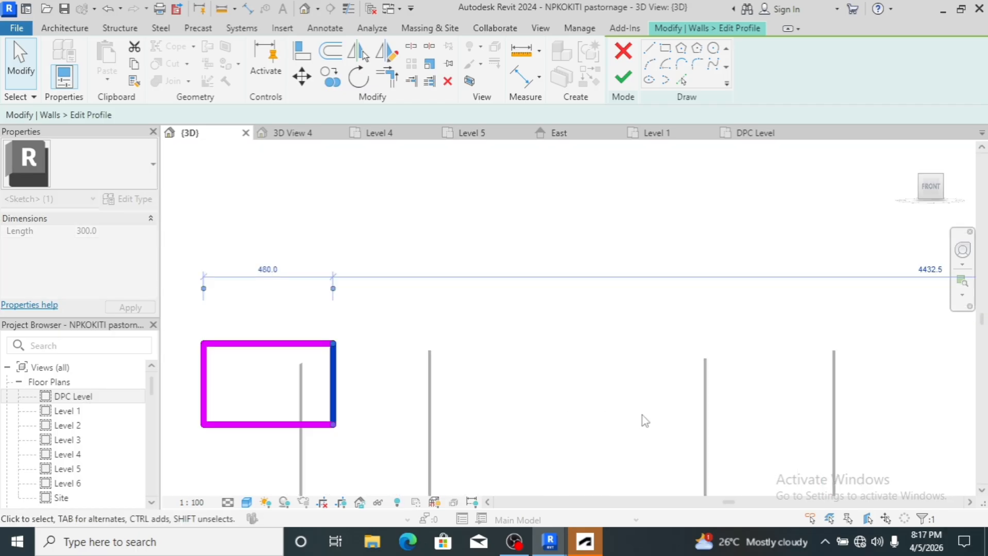
scroll(618, 413, down, 2)
scroll(407, 386, up, 3)
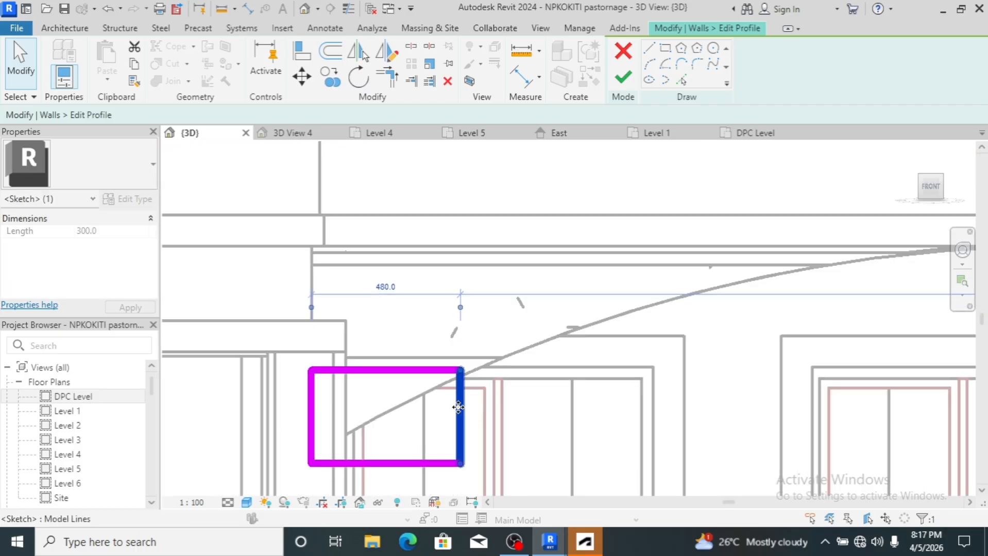
drag(458, 407, 501, 408)
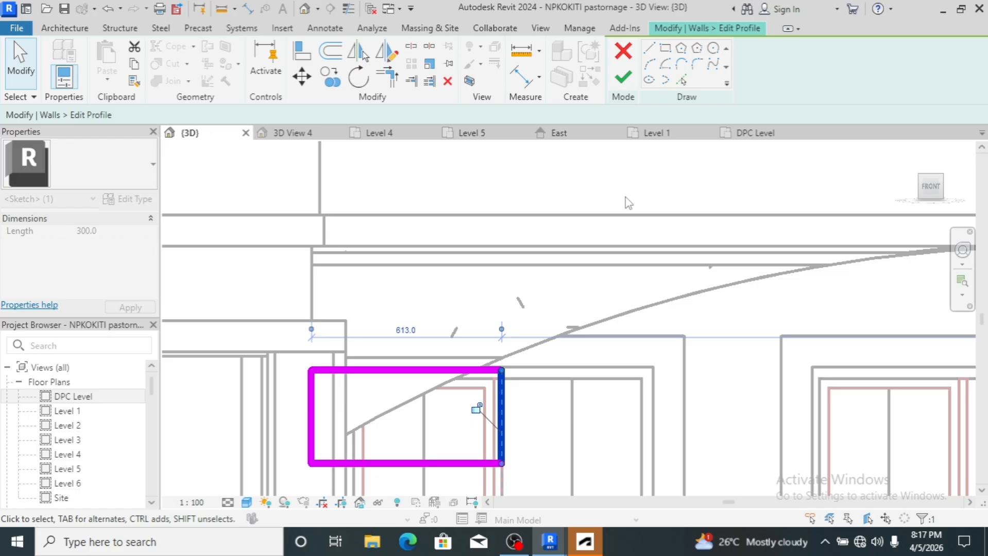
- Draw an arc of about 7480 mm radius along the arch's curve from the rectangle's upper line to its left line
click(649, 65)
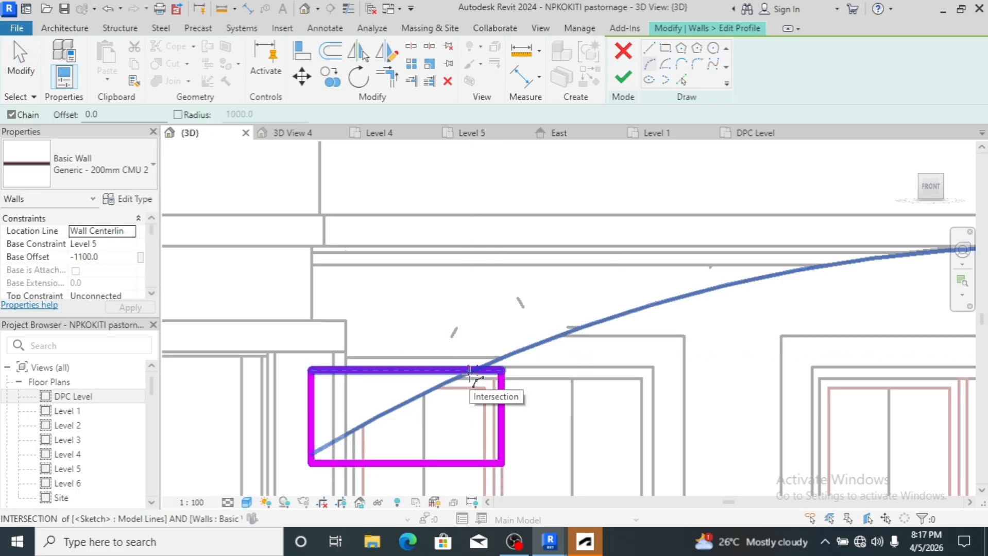
click(468, 371)
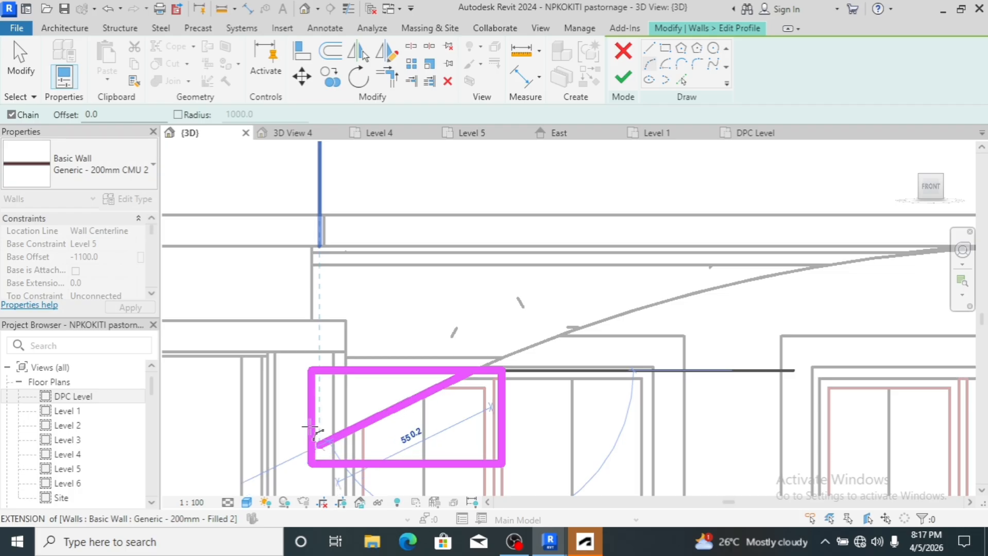
click(311, 456)
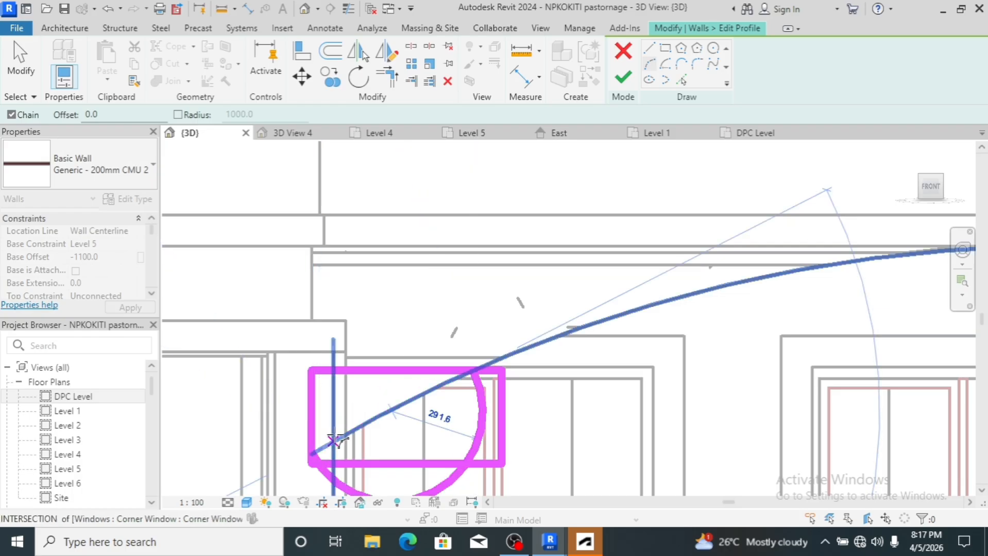
click(364, 424)
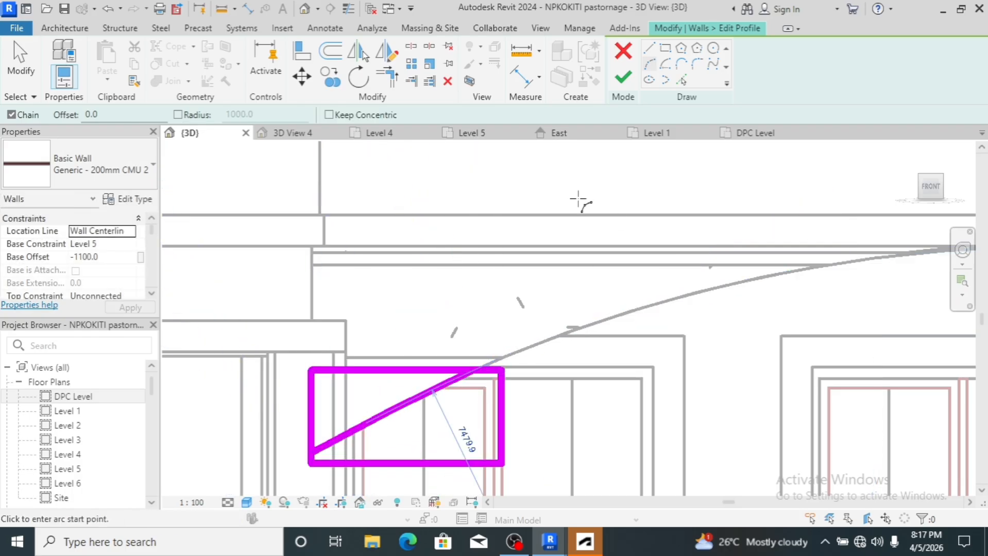
- Trim the rectangle's left and upper lines to the ends of the arc, forming a closed corner piece above it
click(389, 81)
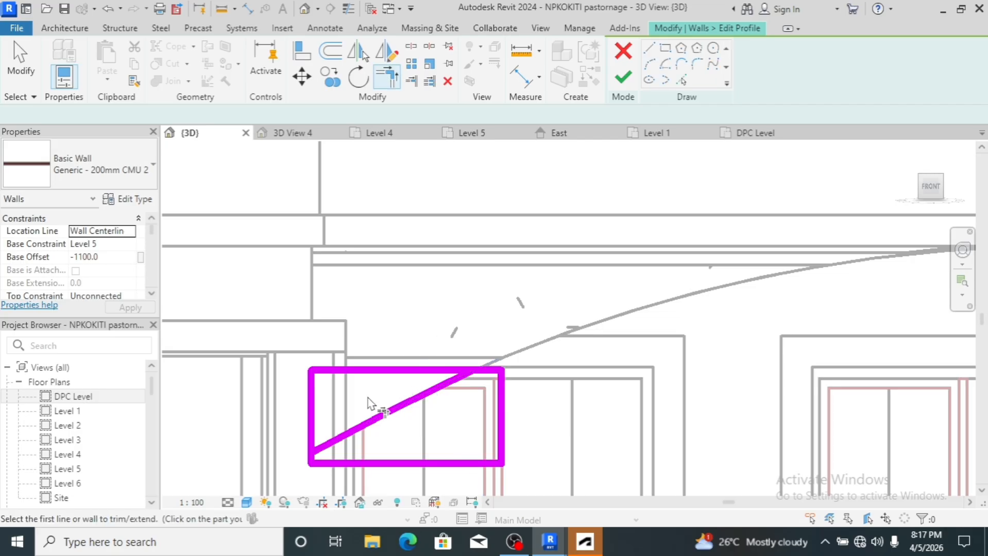
click(313, 422)
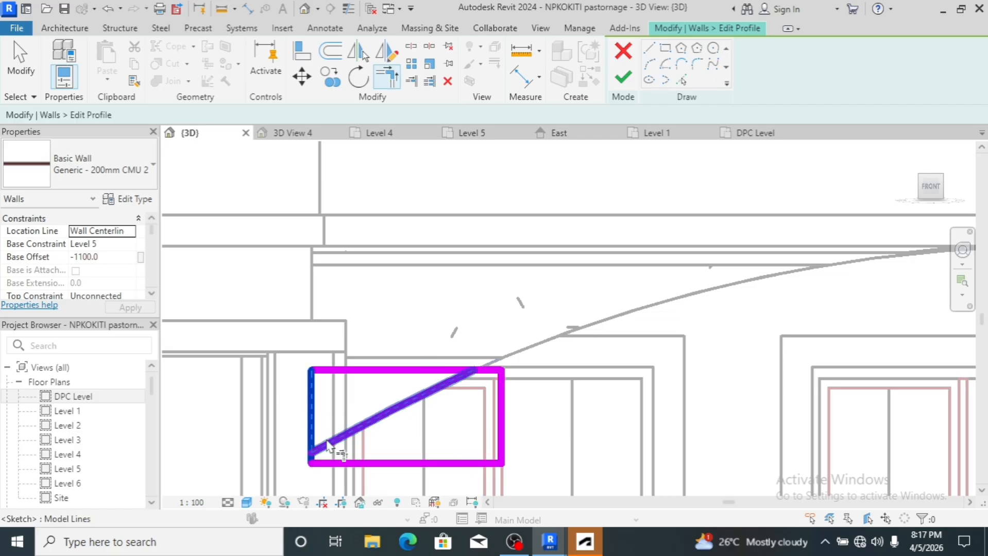
click(328, 444)
click(437, 388)
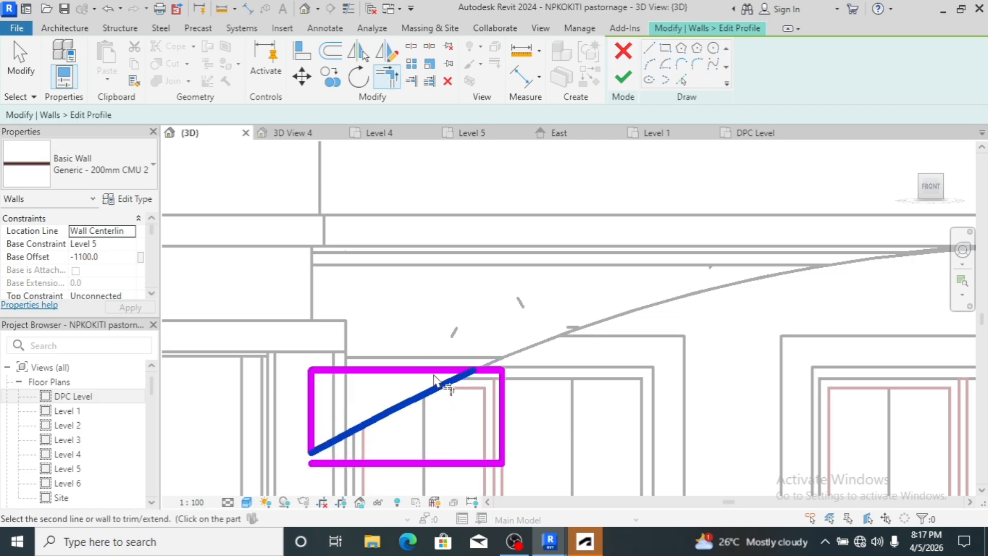
click(431, 371)
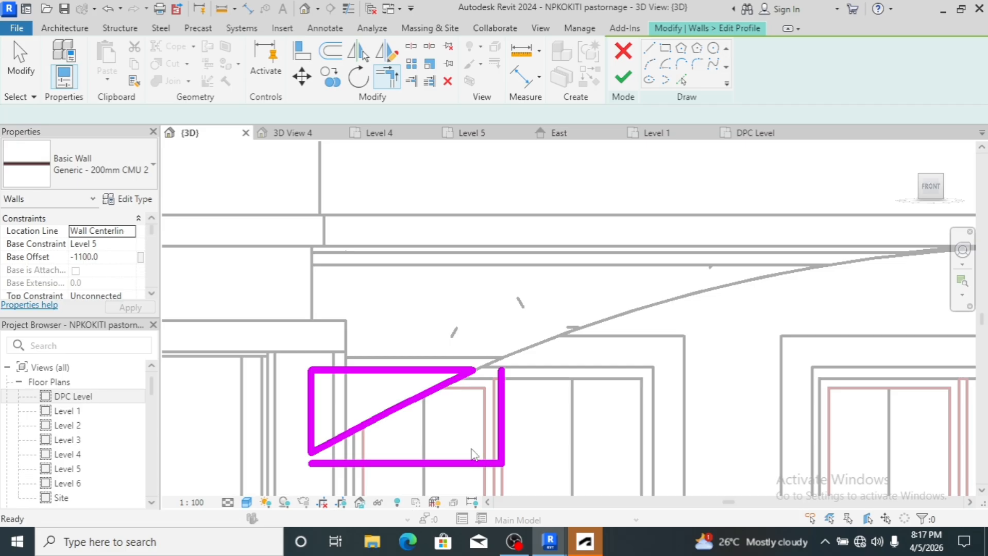
- Delete the leftover right and lower lines below the arc and finish the brick band's profile edit
key(Escape)
click(502, 423)
key(Delete)
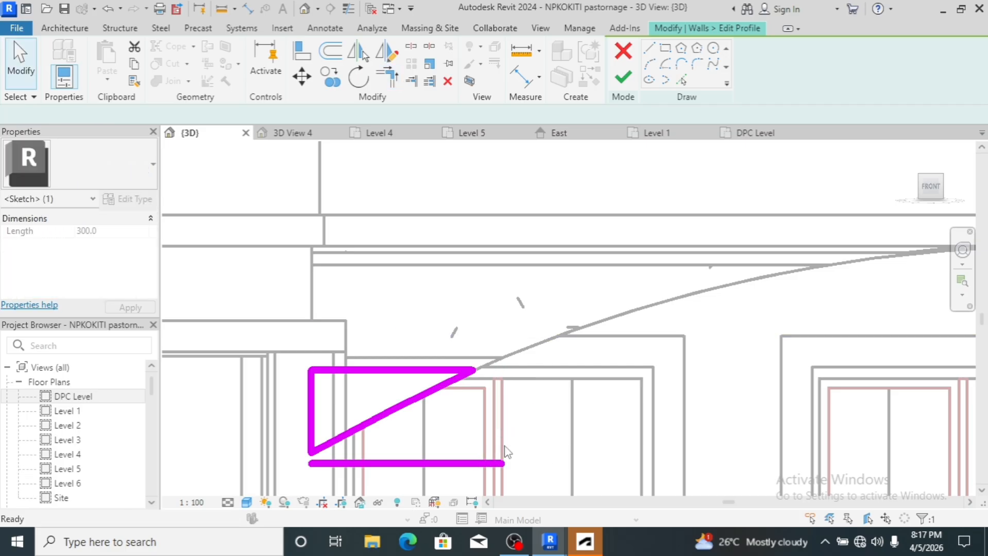
click(469, 465)
key(Delete)
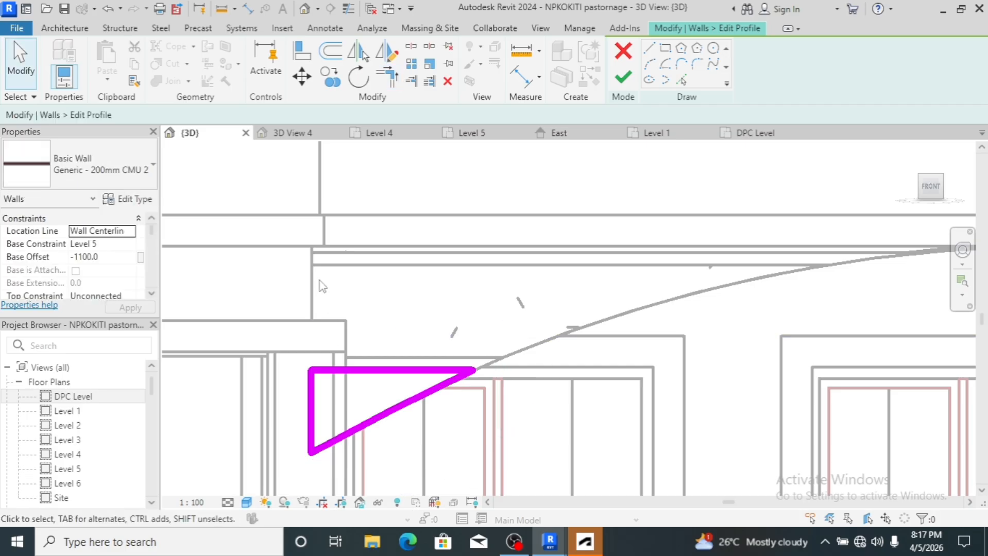
click(621, 79)
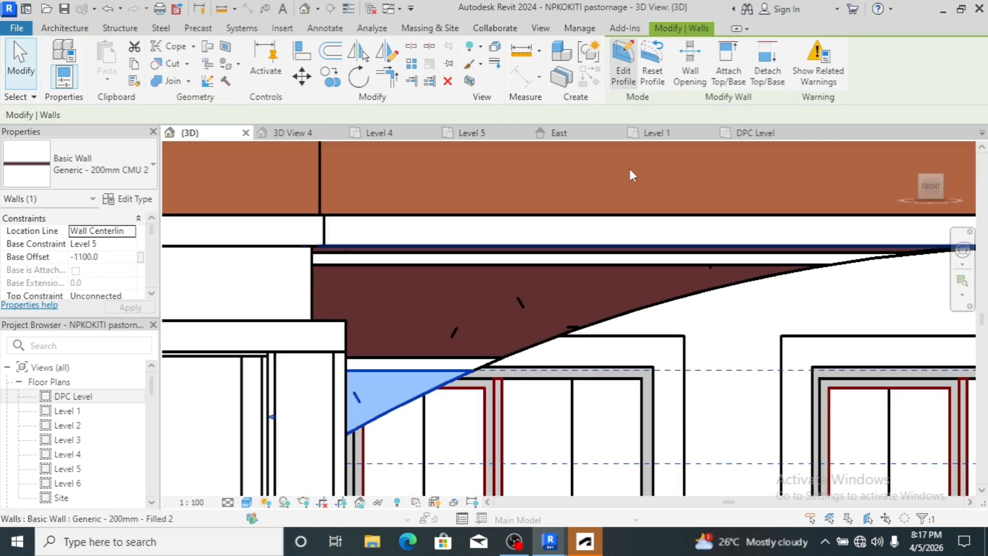
- Examine the brick band at both ends of the arch, and inspect the whole building and site from the raised front
scroll(533, 277, down, 5)
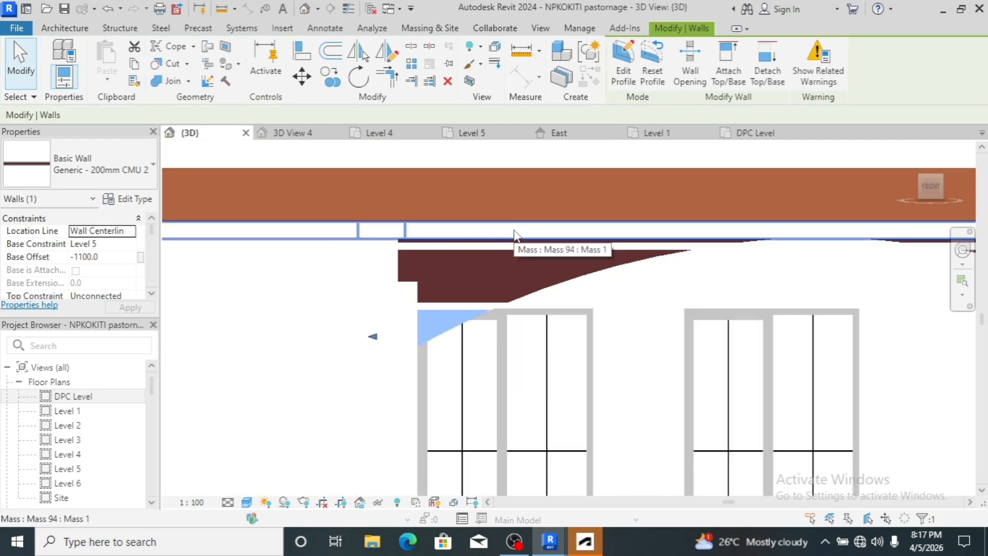
scroll(380, 321, down, 4)
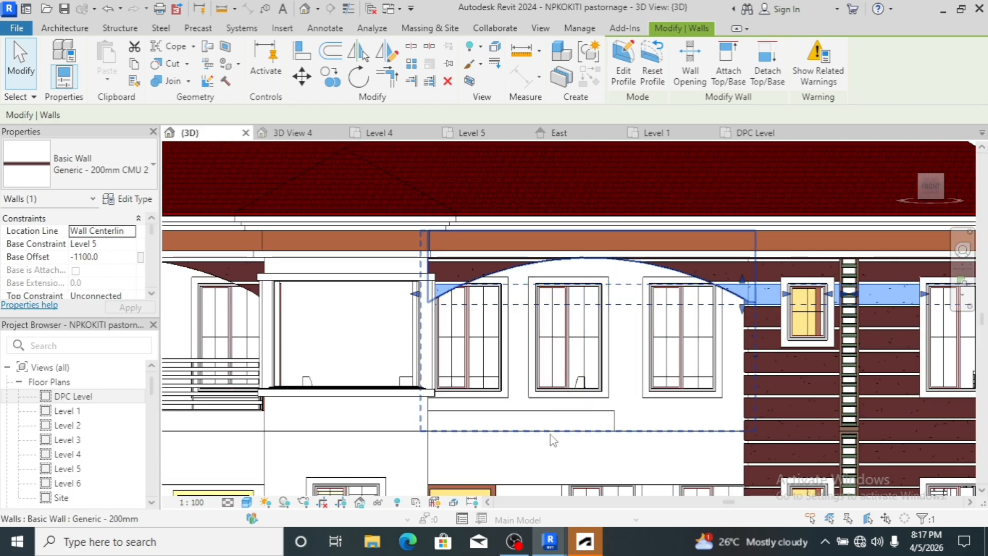
click(622, 455)
scroll(452, 426, down, 3)
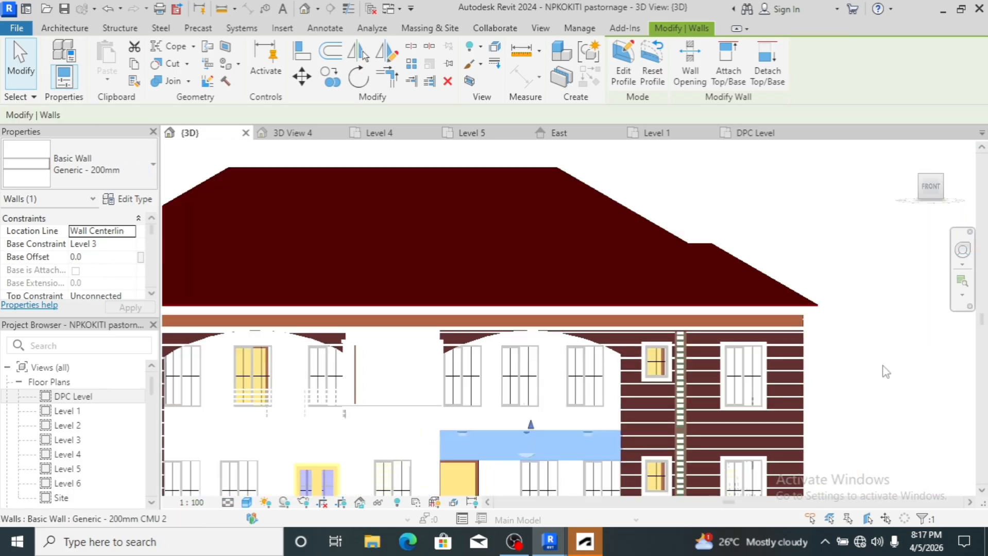
click(891, 370)
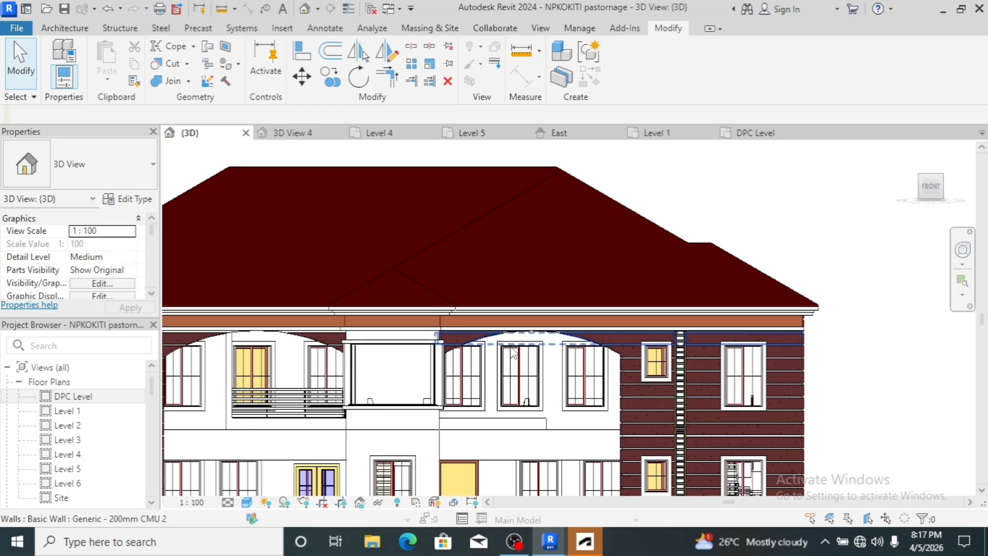
scroll(513, 348, up, 3)
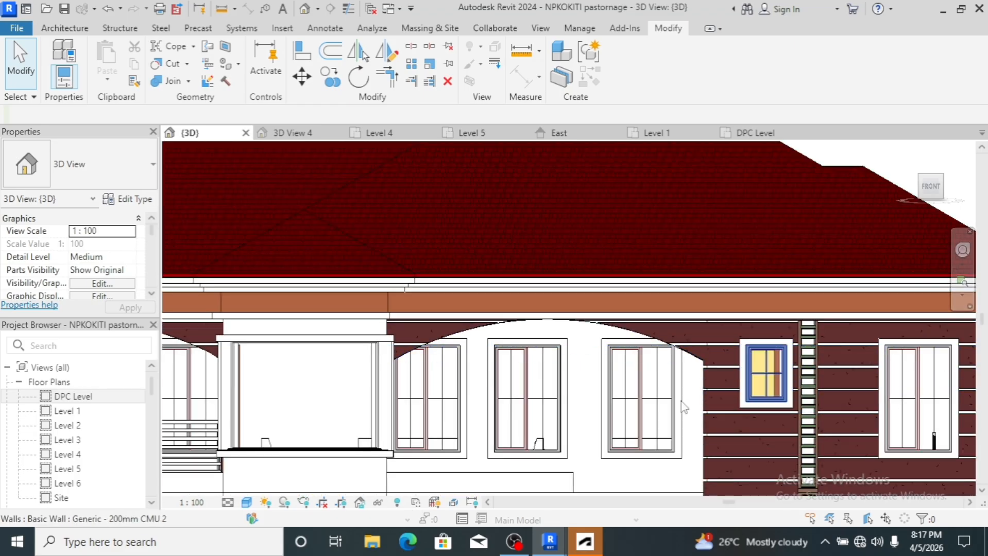
scroll(530, 358, down, 5)
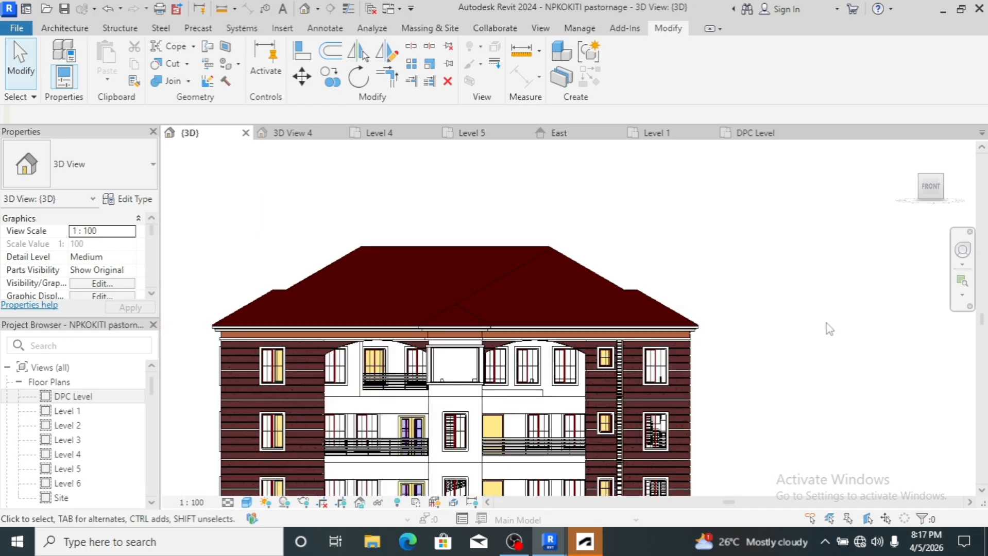
scroll(705, 249, down, 2)
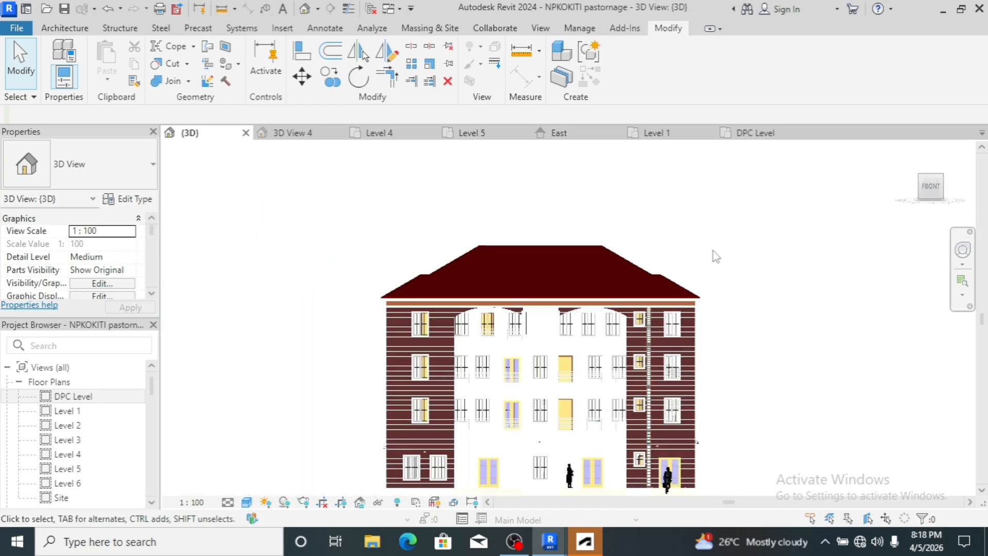
mouse_move(931, 195)
mouse_down()
mouse_move(933, 214)
mouse_move(892, 234)
mouse_up()
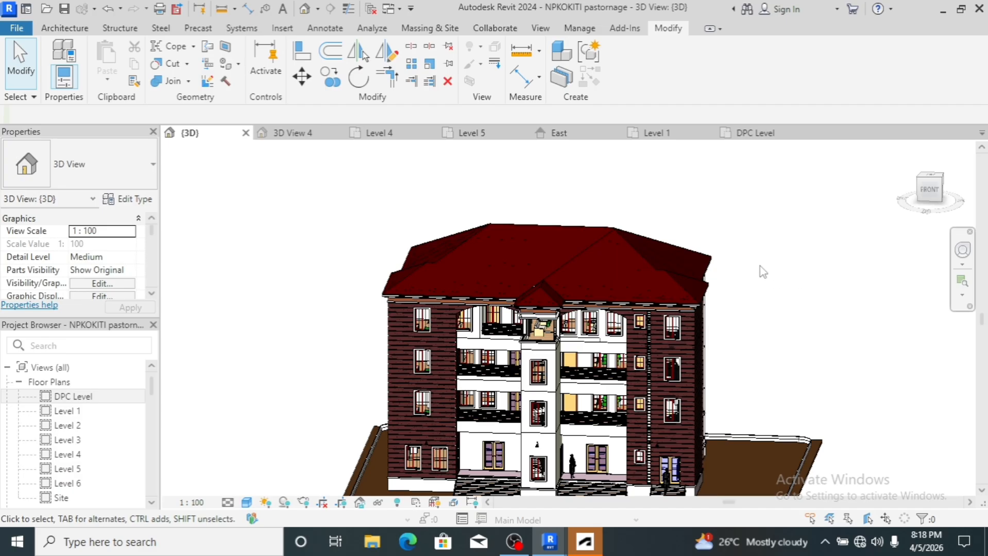
scroll(761, 267, down, 2)
scroll(801, 411, up, 3)
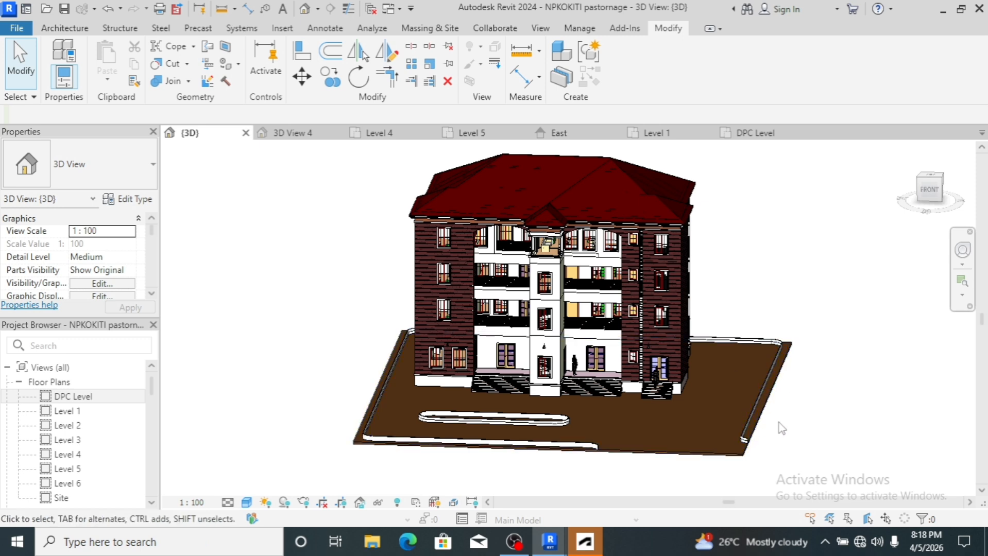
scroll(779, 420, up, 1)
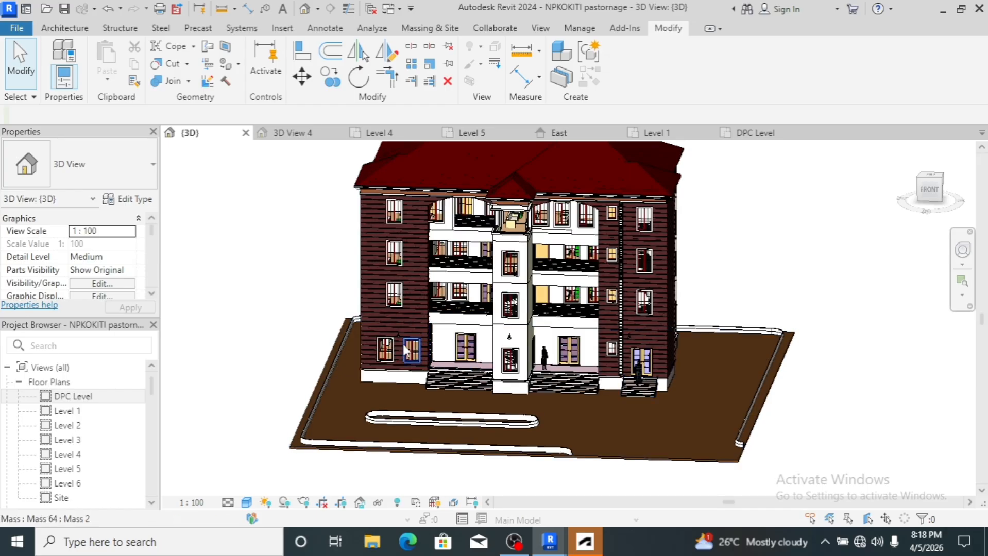
scroll(594, 418, down, 1)
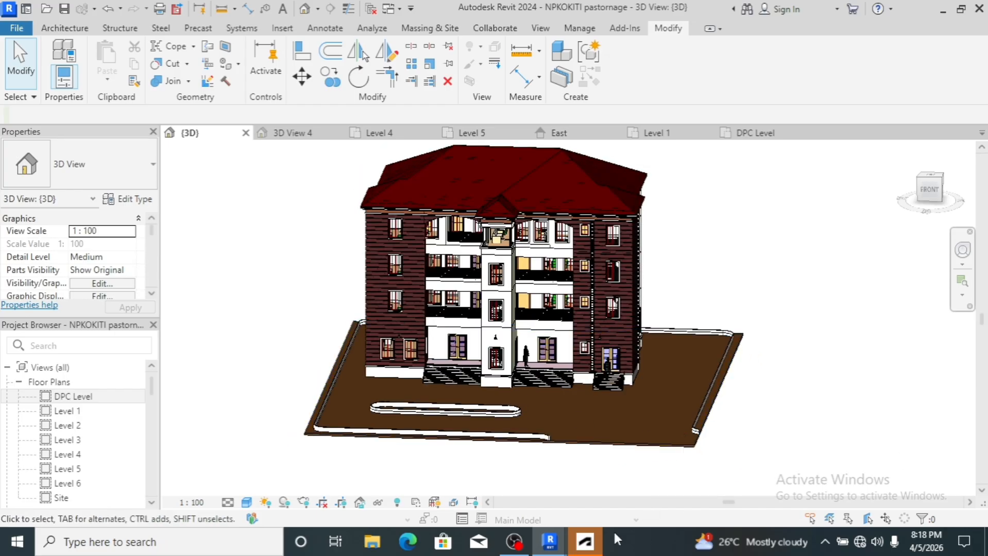